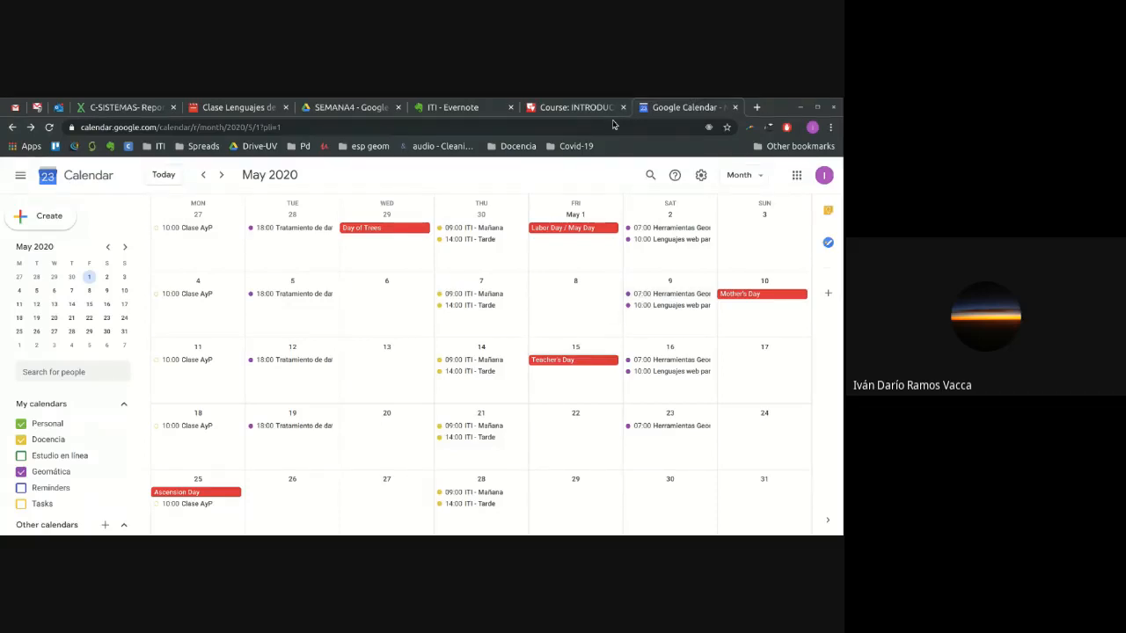
- Switch to the INTRODUCCIÓN A LA TECNOLOGÍA INFORMÁTICA-13 course page and turn its editing on
click(578, 107)
scroll(252, 447, down, 5)
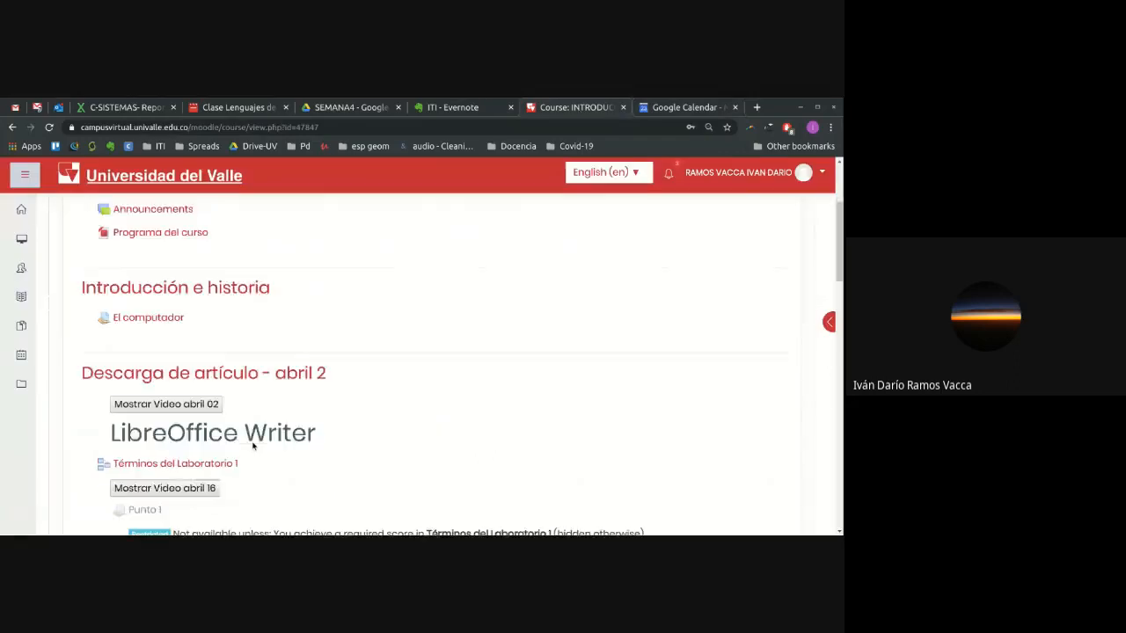
scroll(252, 450, up, 5)
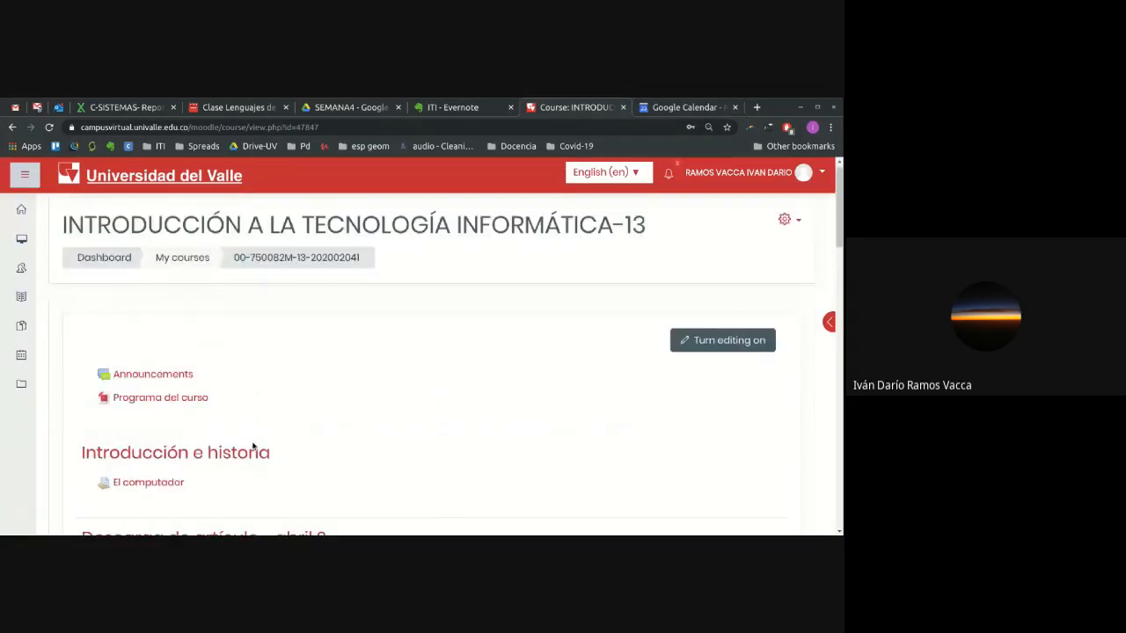
click(716, 339)
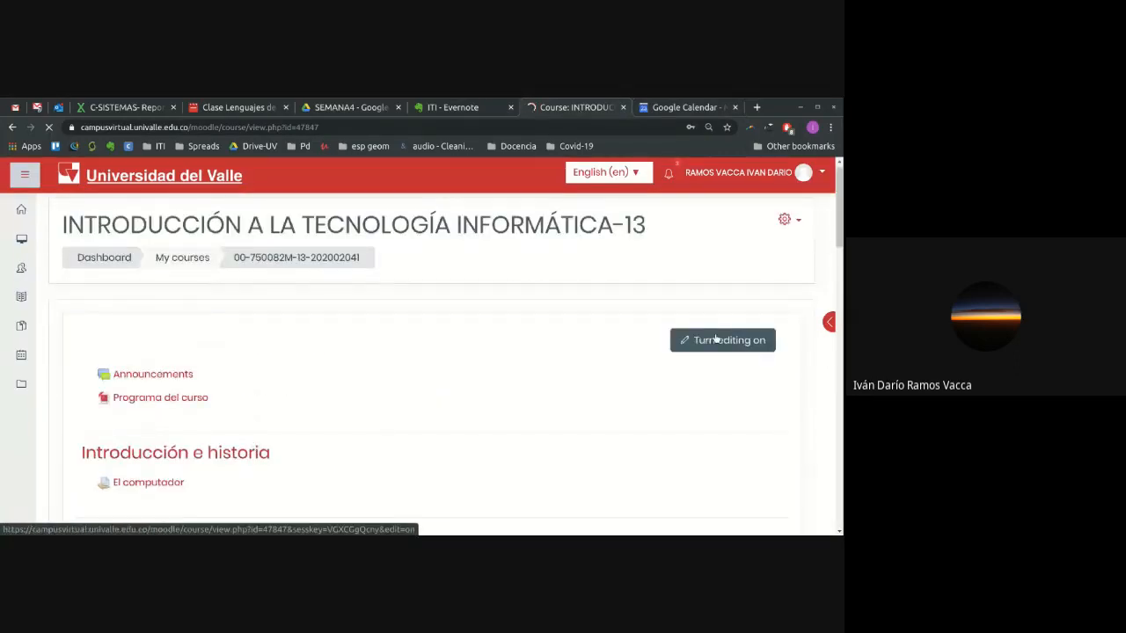
- Move Ejercicio 2, Ejercicio 6, Ejercicio 5 and Ejercicio 3 from the abril 2 section into the 12 March - 18 March section
scroll(506, 397, down, 10)
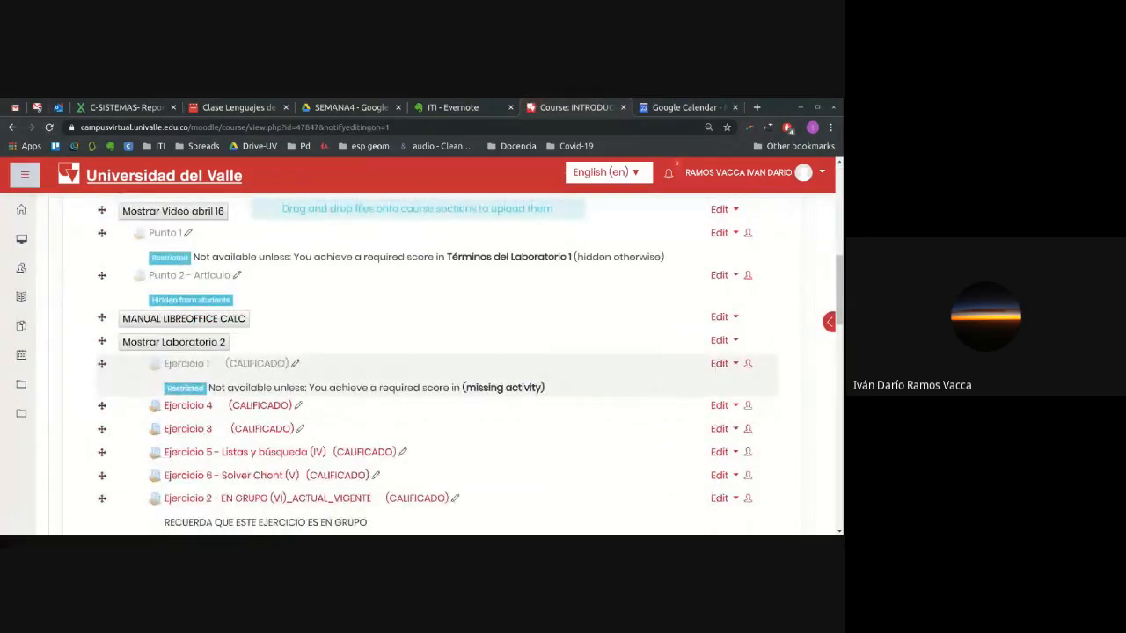
scroll(507, 398, up, 2)
scroll(259, 352, up, 2)
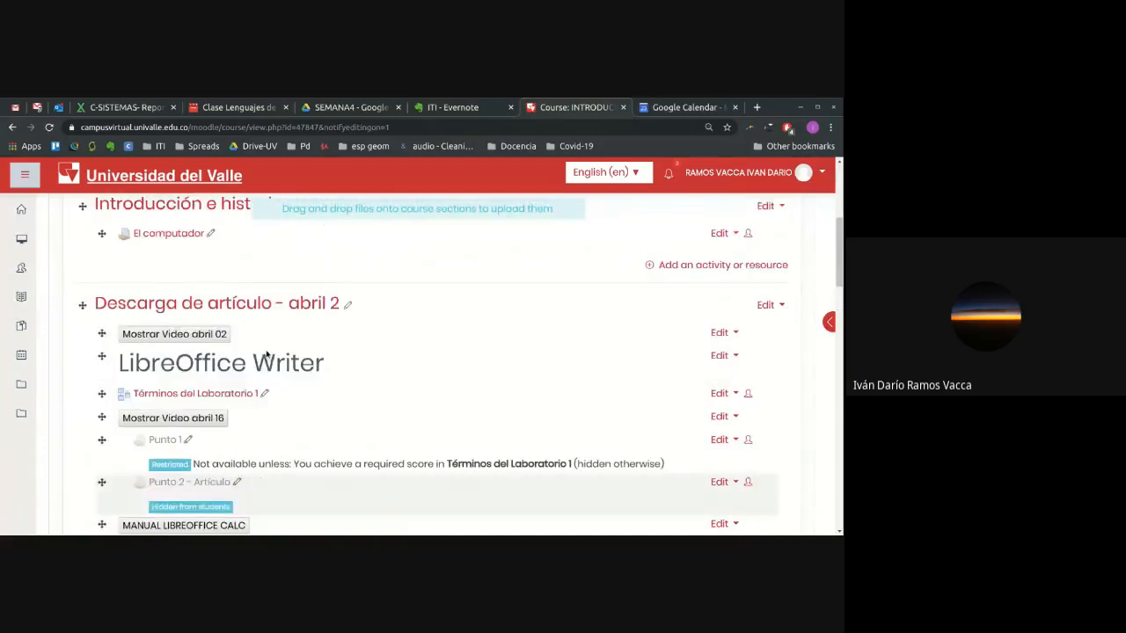
scroll(246, 413, down, 4)
scroll(245, 415, up, 2)
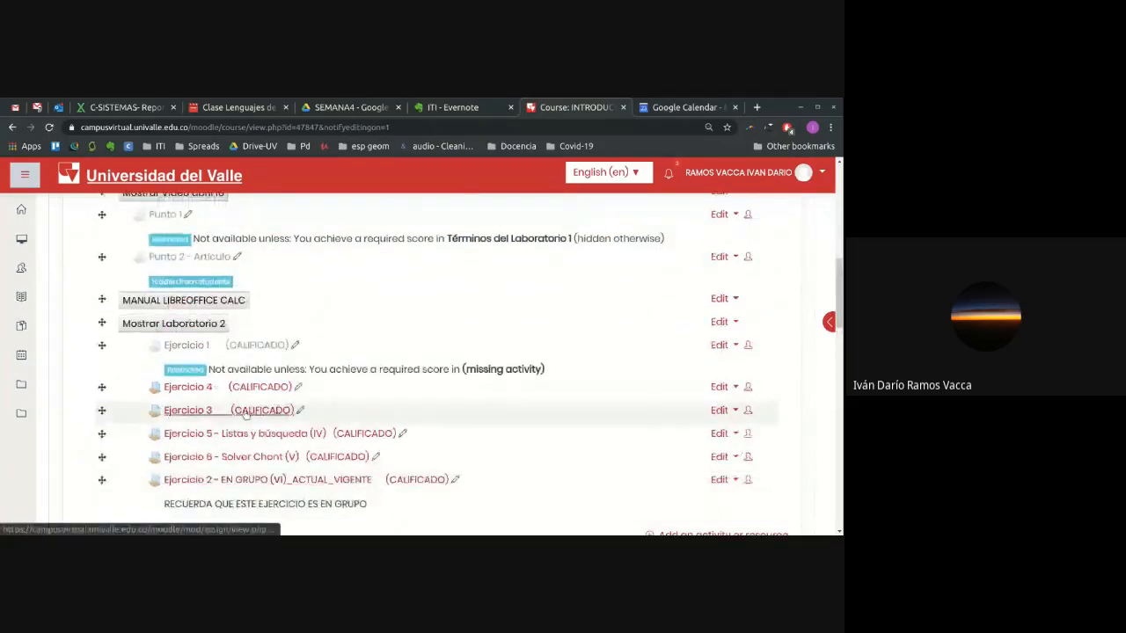
scroll(246, 413, down, 2)
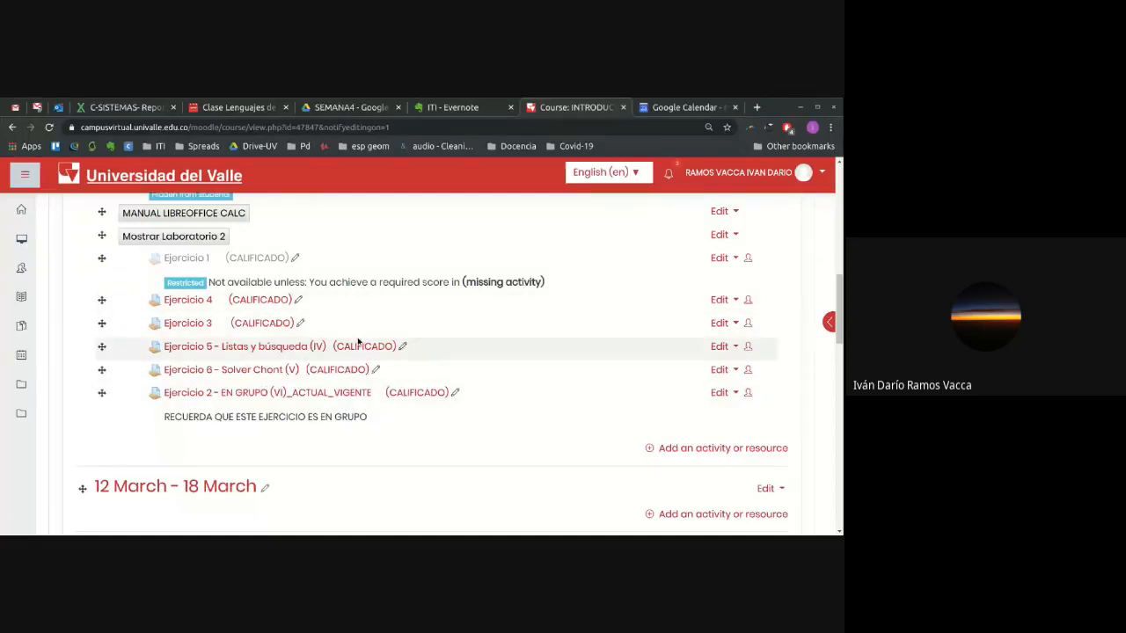
scroll(357, 341, down, 3)
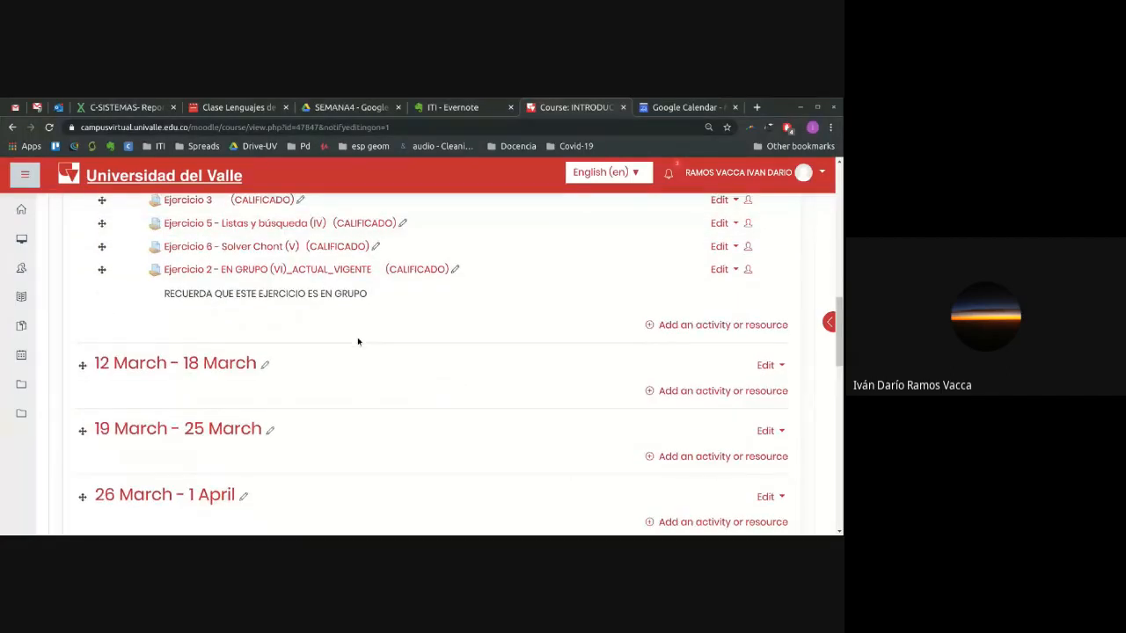
scroll(358, 340, up, 3)
scroll(359, 341, up, 1)
scroll(359, 341, down, 2)
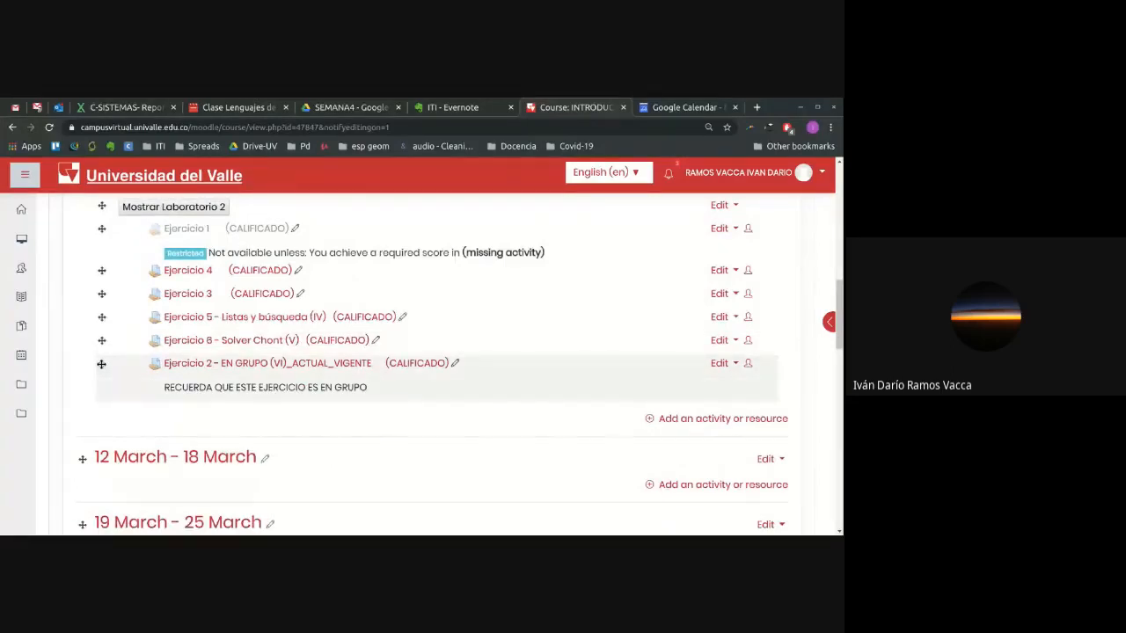
drag(101, 363, 97, 440)
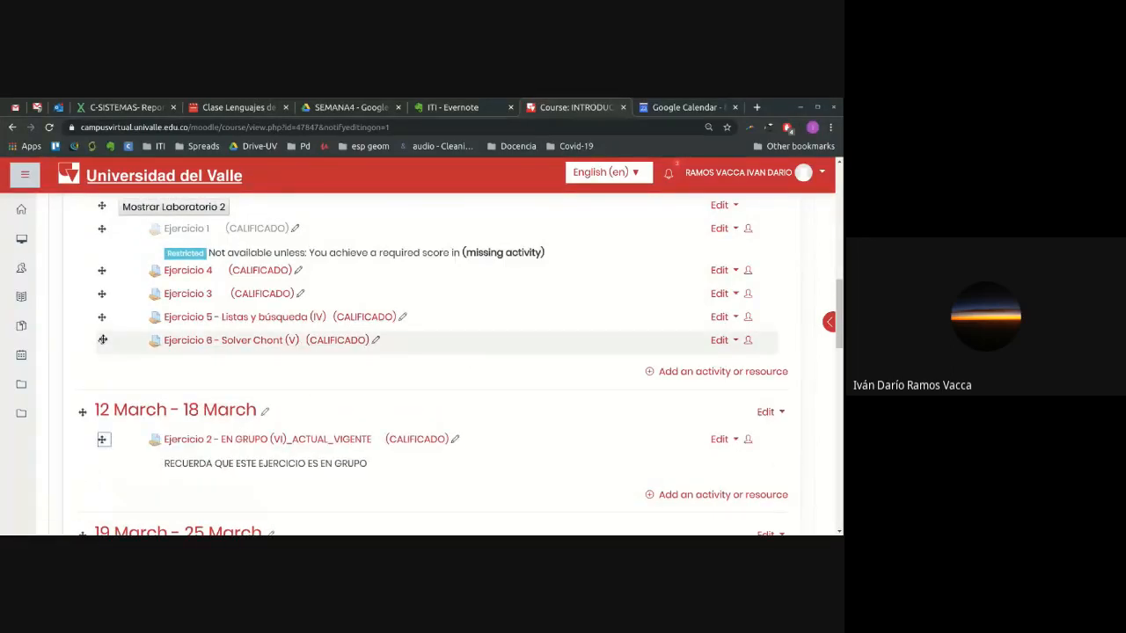
drag(102, 339, 104, 415)
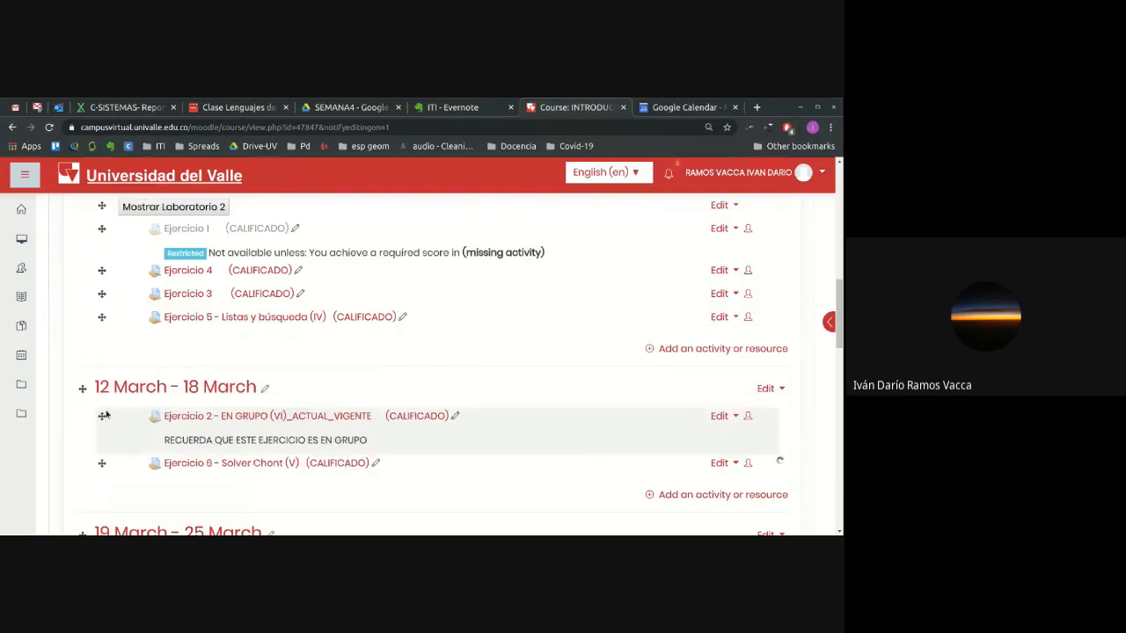
drag(101, 317, 111, 397)
drag(101, 293, 111, 377)
- Move Ejercicio 4, Ejercicio 1, Mostrar Laboratorio 2 and MANUAL LIBREOFFICE CALC to the start of the 12 March - 18 March section, ending with the manual first
scroll(111, 382, up, 3)
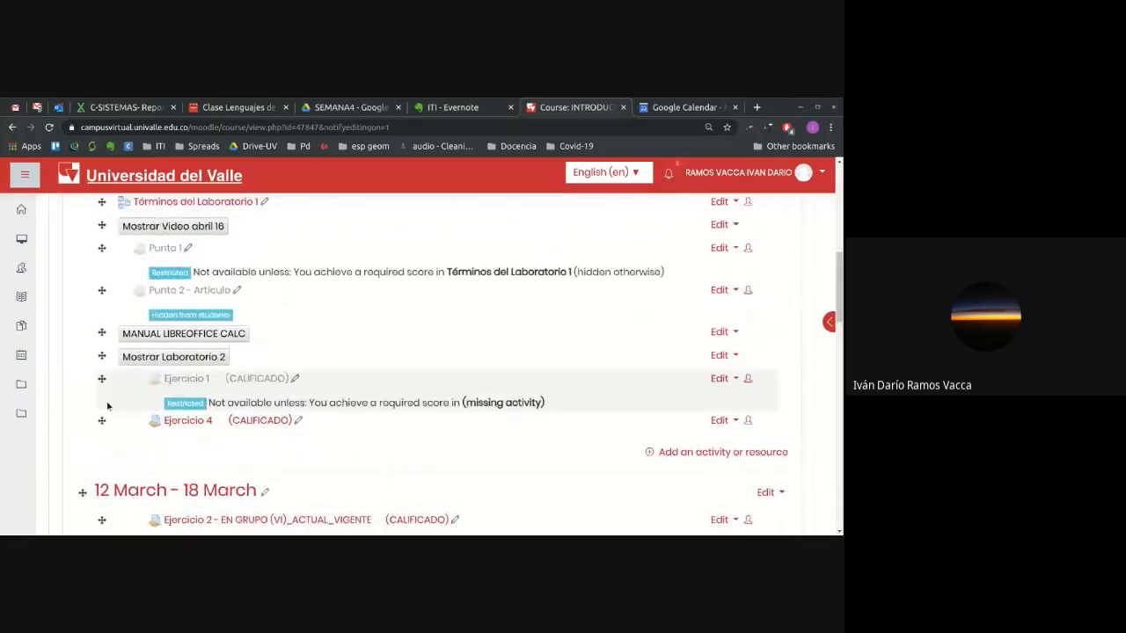
scroll(110, 421, down, 2)
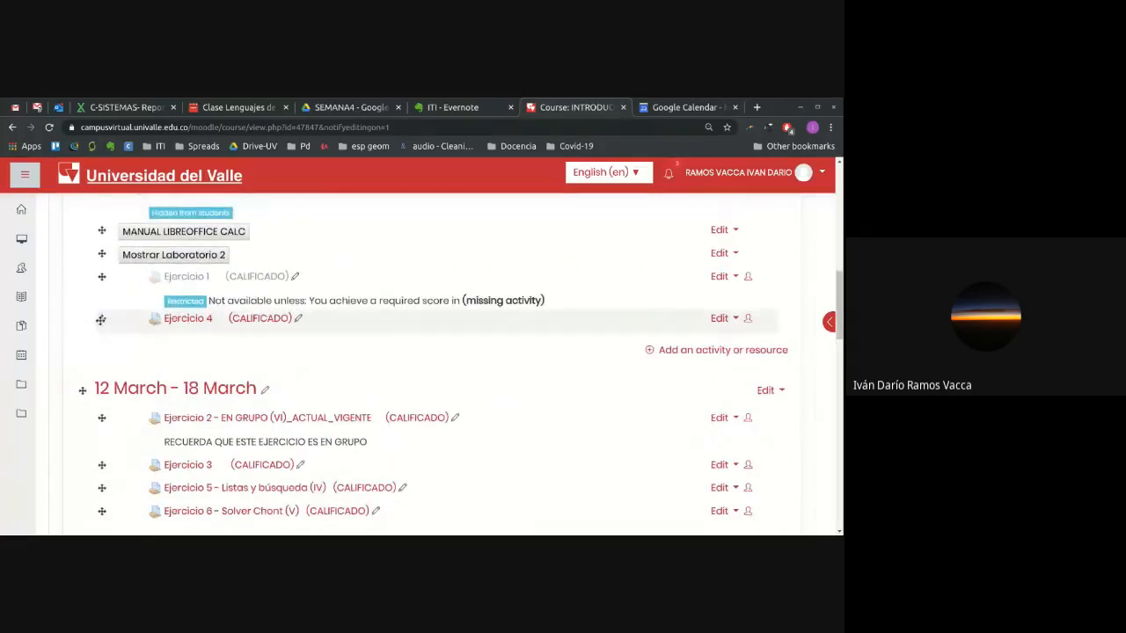
drag(100, 319, 116, 401)
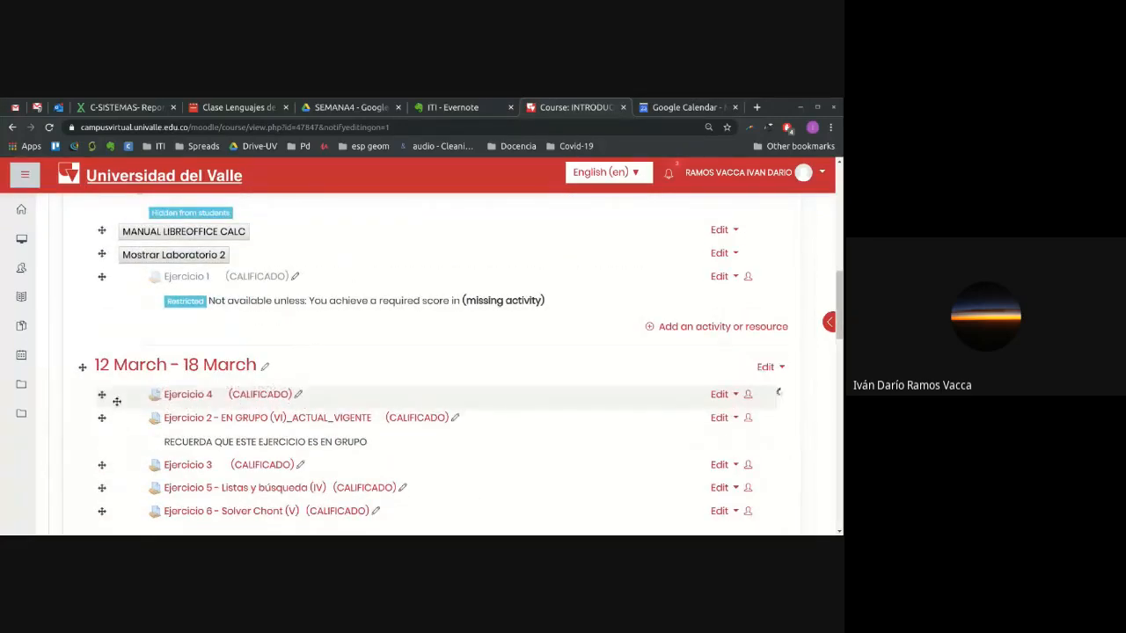
drag(102, 280, 112, 373)
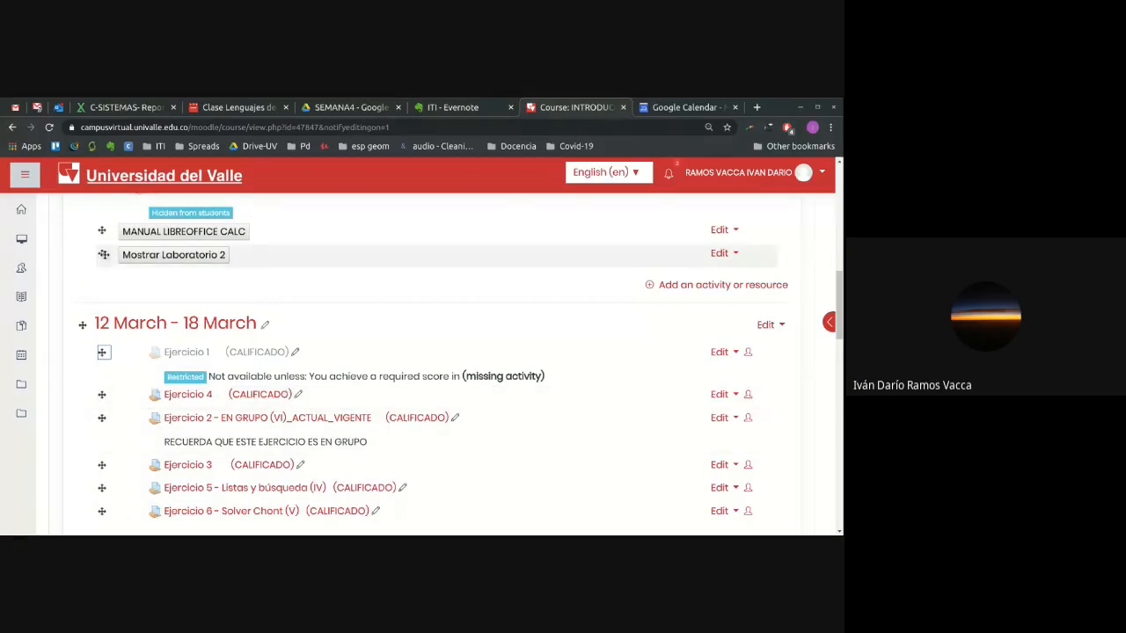
drag(103, 254, 112, 332)
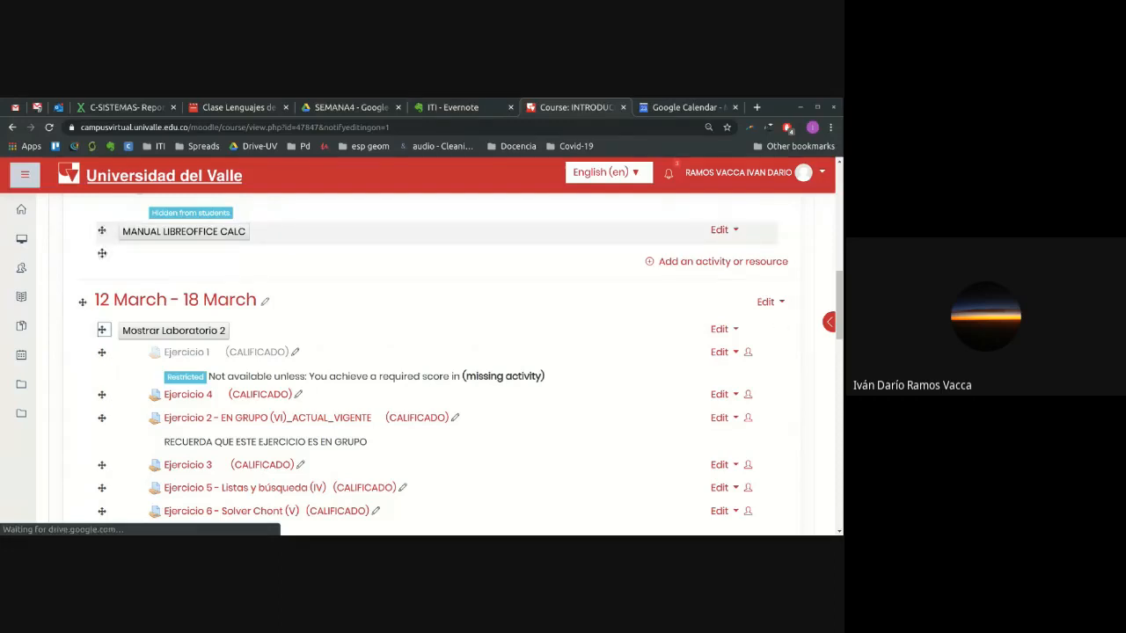
drag(102, 232, 102, 306)
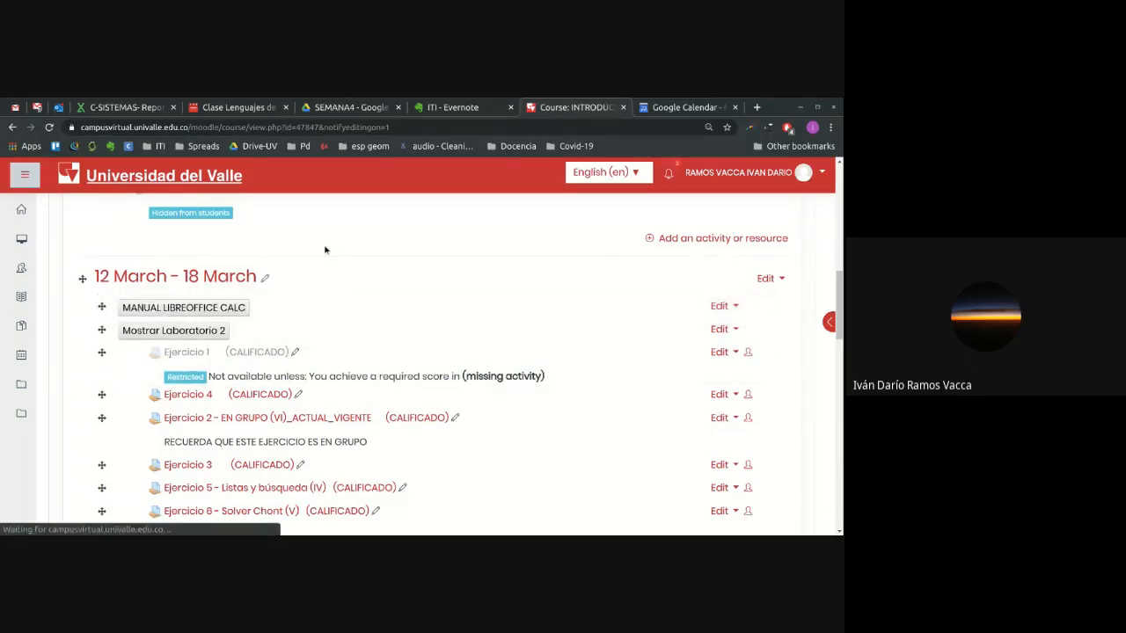
- Rename the 12 March - 18 March section as LibreOffice Calc
scroll(325, 250, up, 2)
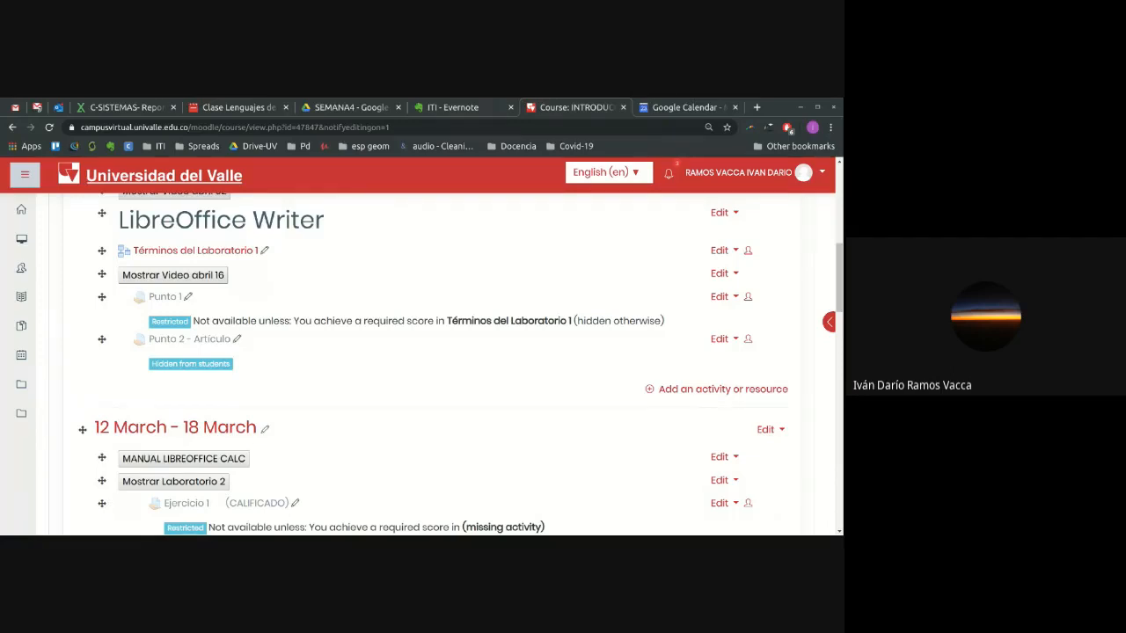
scroll(266, 277, down, 5)
click(266, 276)
text(LibreO)
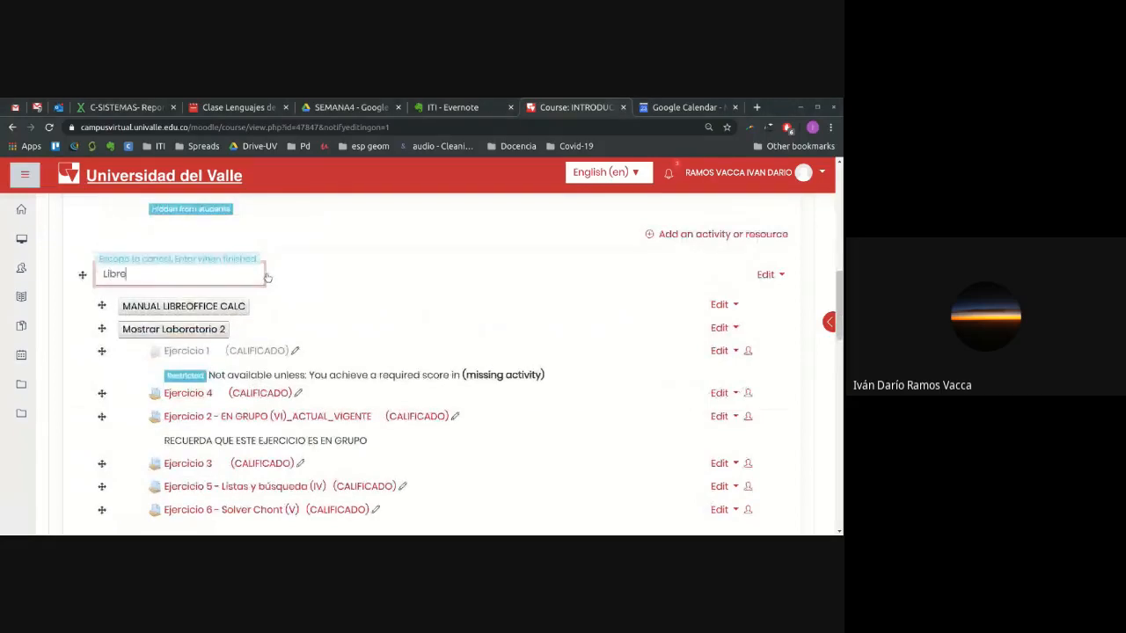
text(ffice Calc)
key(Return)
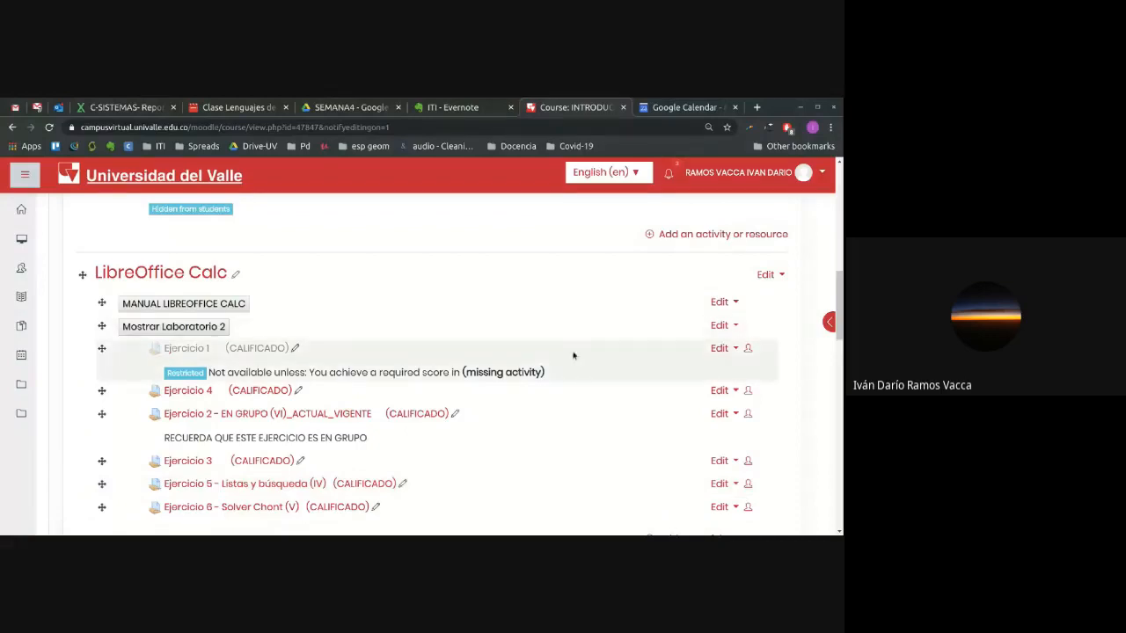
- Make the Punto 2 - Artículo assignment visible to students
scroll(572, 356, up, 5)
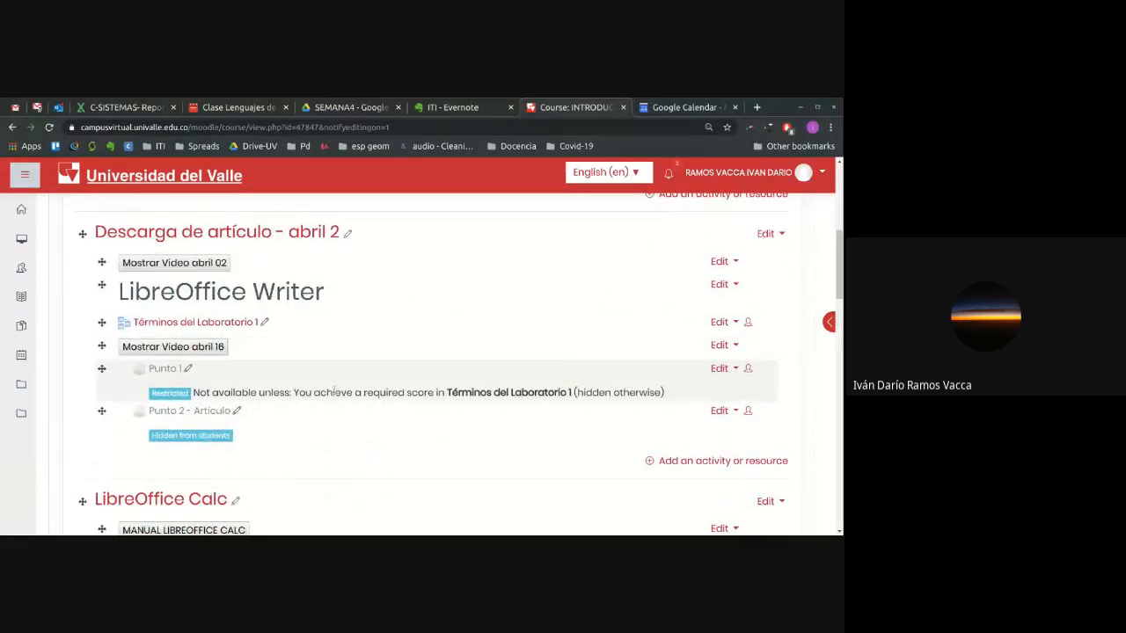
scroll(334, 392, down, 2)
scroll(335, 394, up, 2)
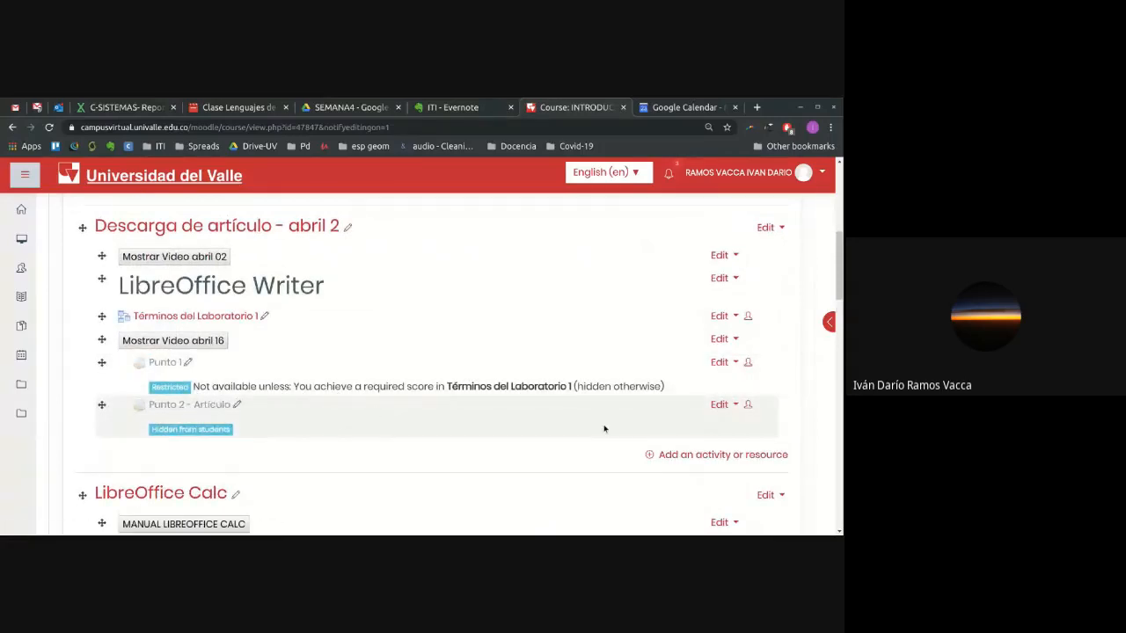
click(722, 405)
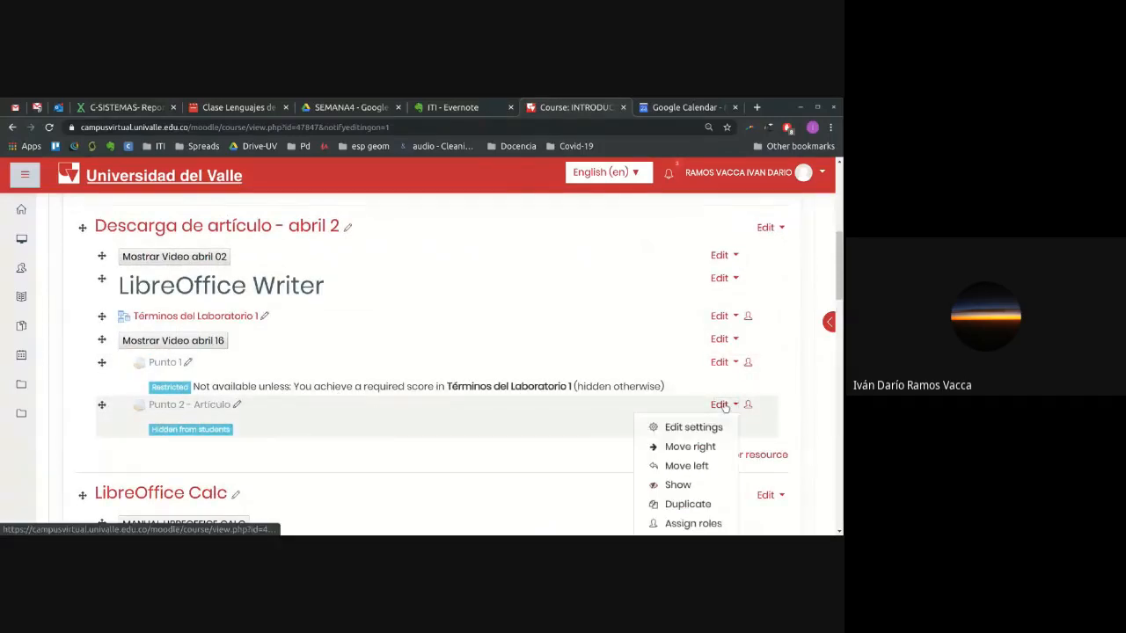
click(682, 489)
- Hide the whole LibreOffice Calc section from students
scroll(682, 492, down, 3)
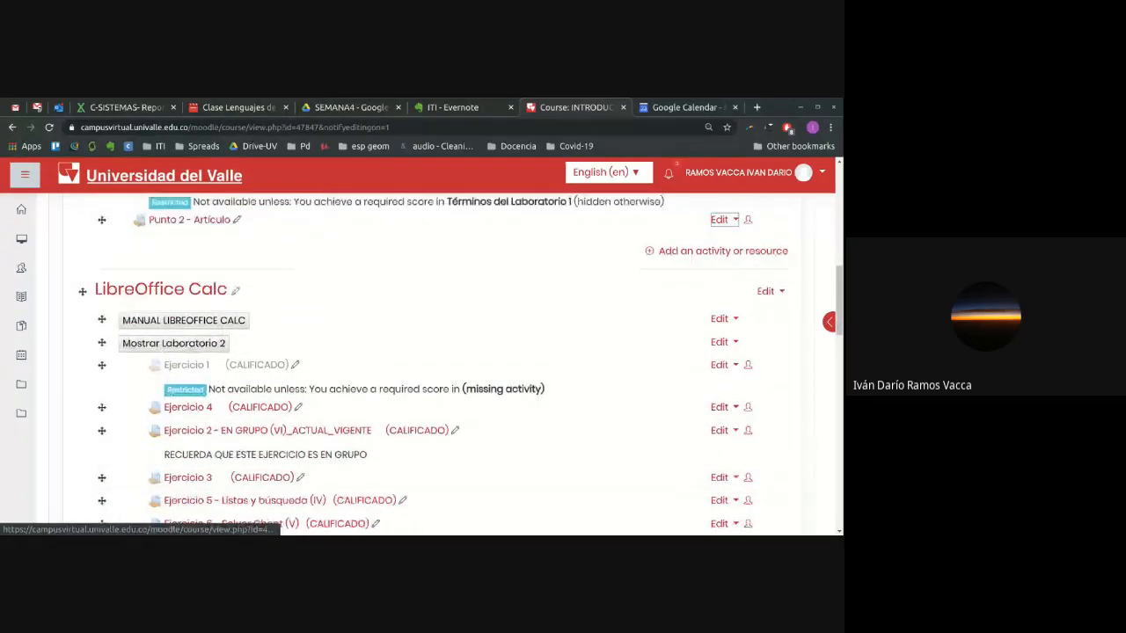
click(768, 294)
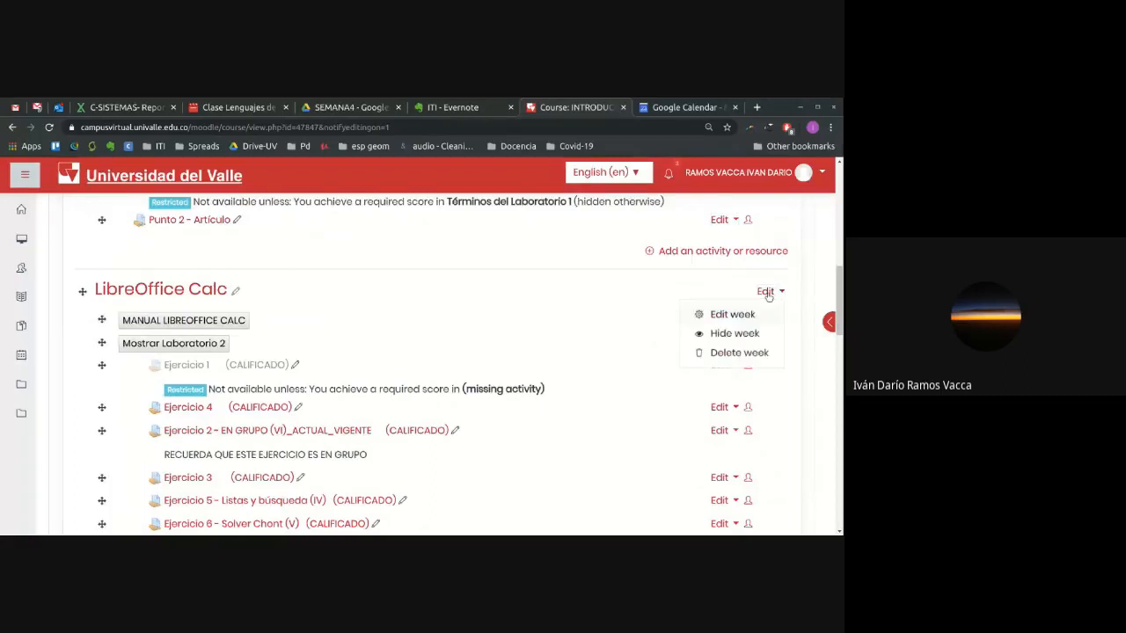
click(729, 336)
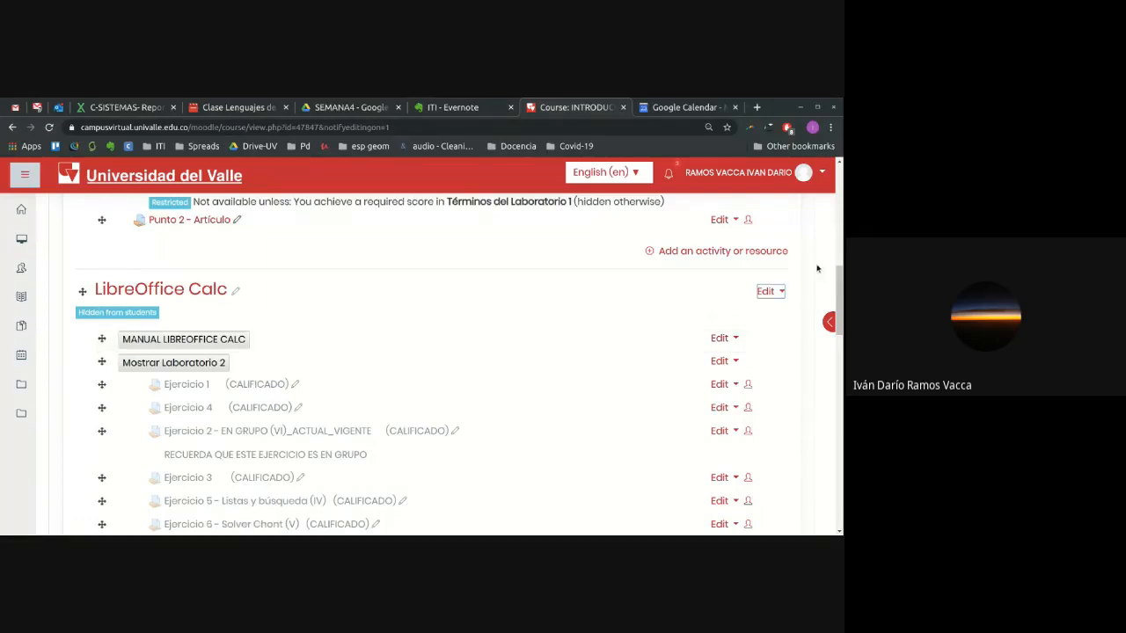
- Open the Punto 2 - Artículo assignment from the Descarga de artículo - abril 2 section
scroll(808, 280, up, 5)
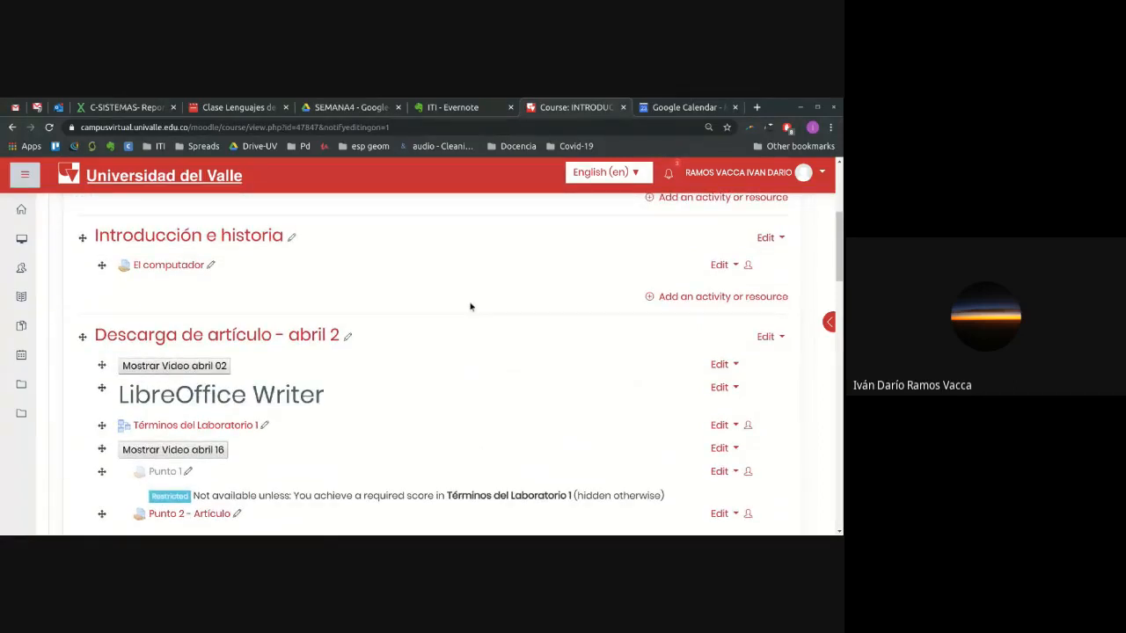
scroll(314, 377, down, 3)
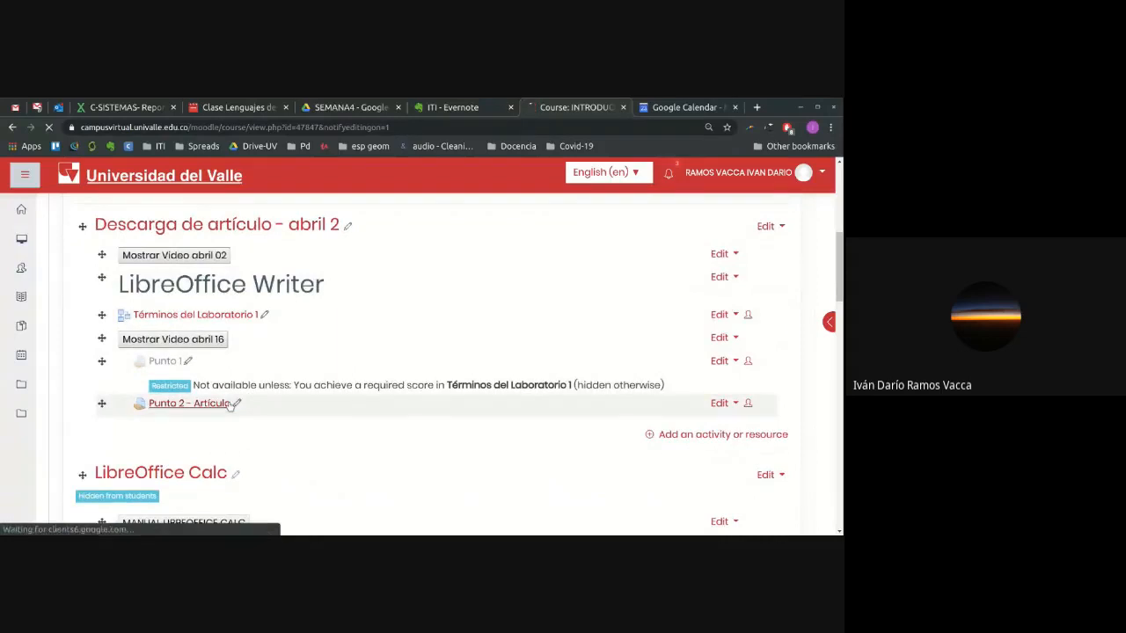
click(230, 404)
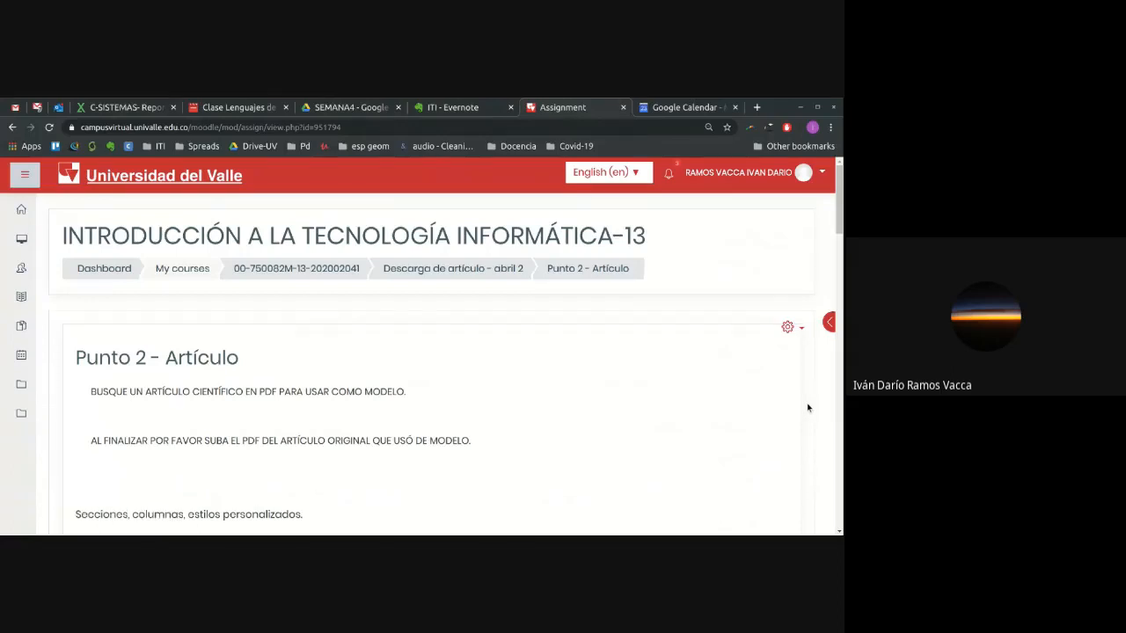
- Read the Punto 2 - Artículo instructions on the model PDF, sections, columns and custom paragraph styles
scroll(808, 407, down, 1)
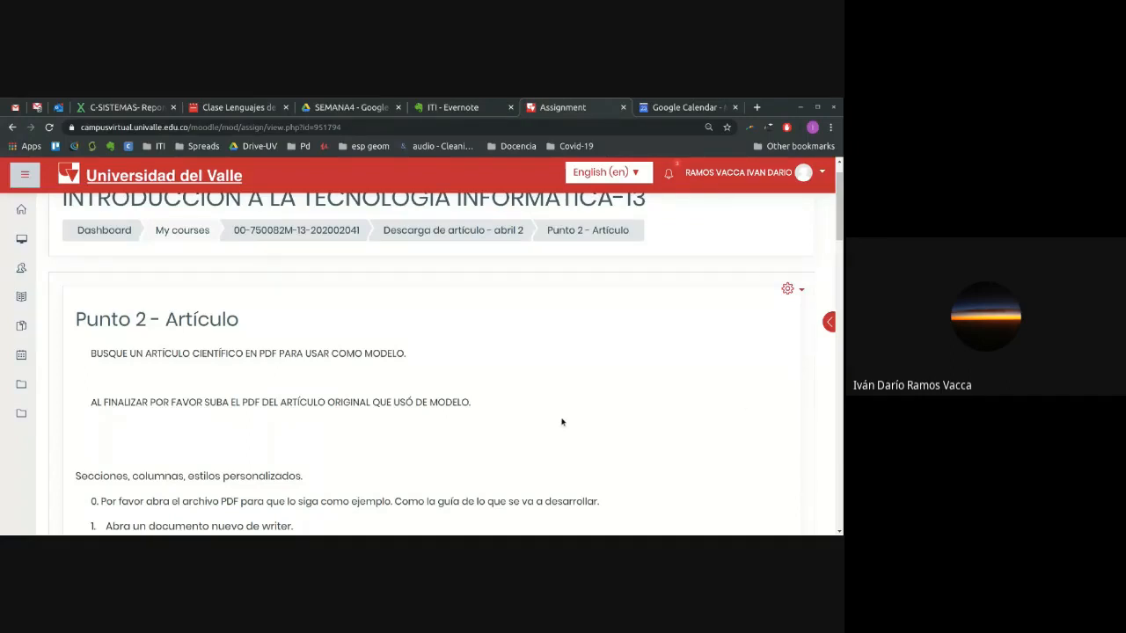
scroll(713, 410, down, 3)
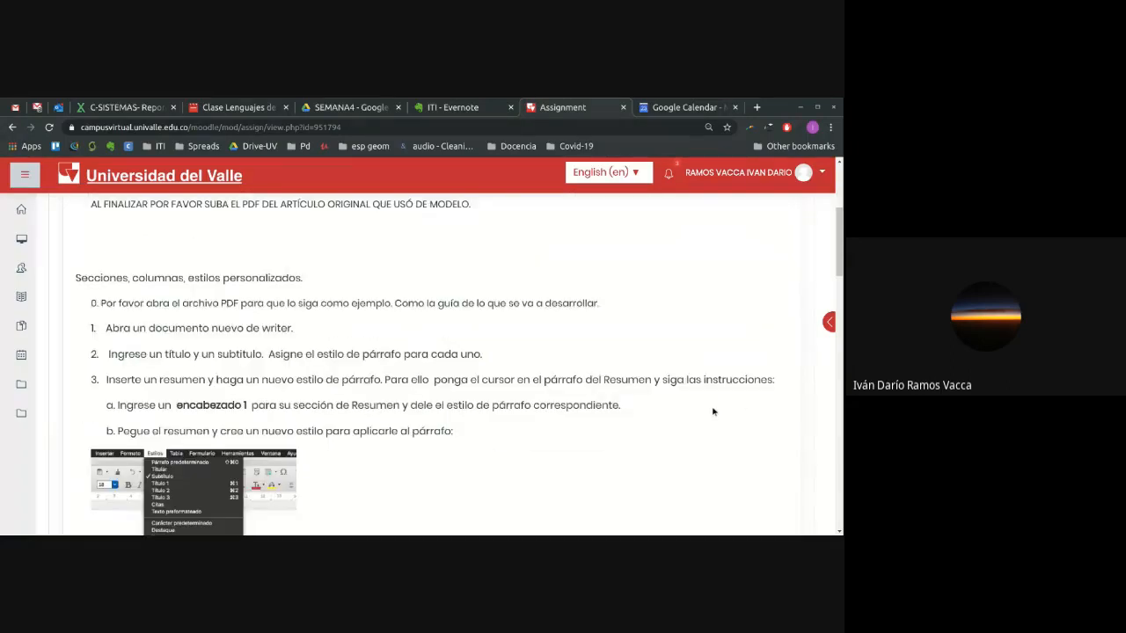
scroll(713, 411, down, 1)
scroll(713, 410, up, 4)
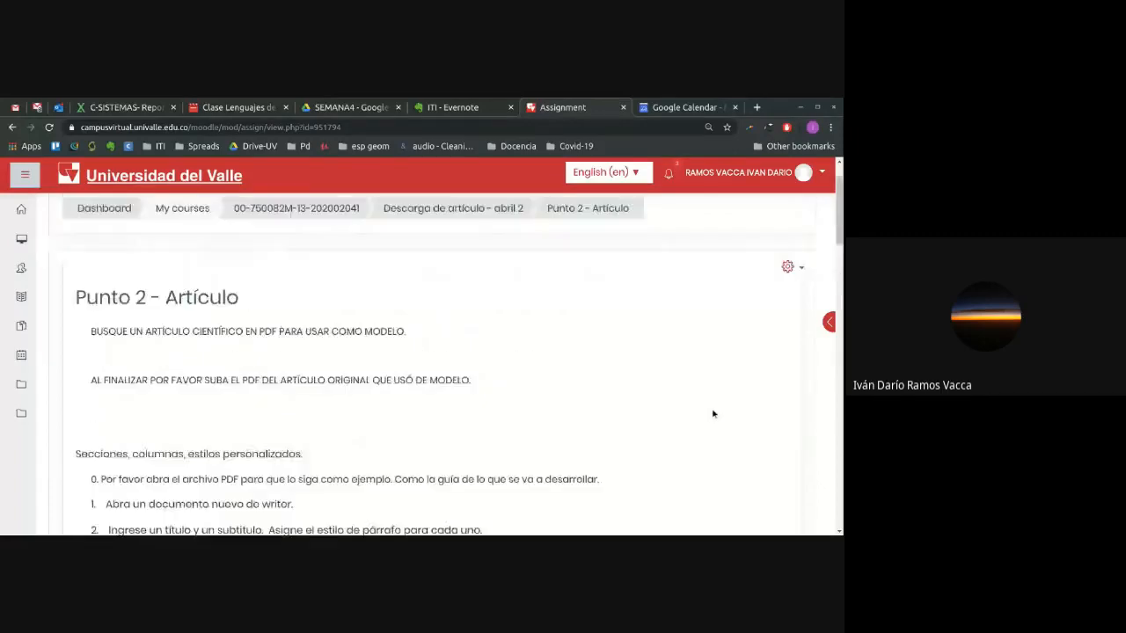
scroll(712, 413, down, 2)
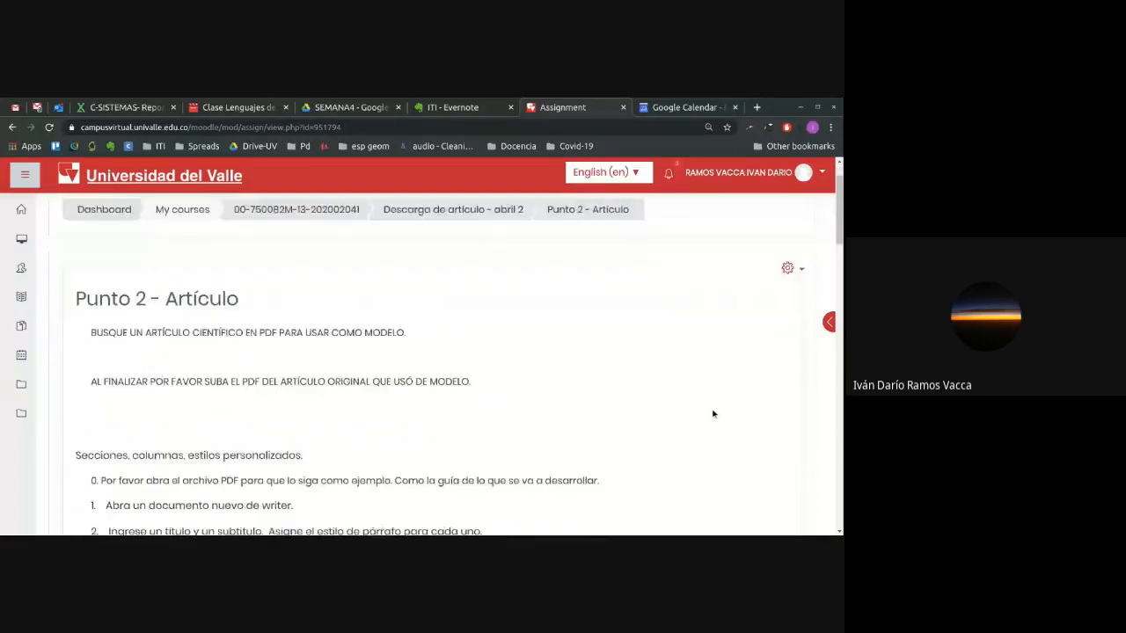
scroll(713, 413, down, 1)
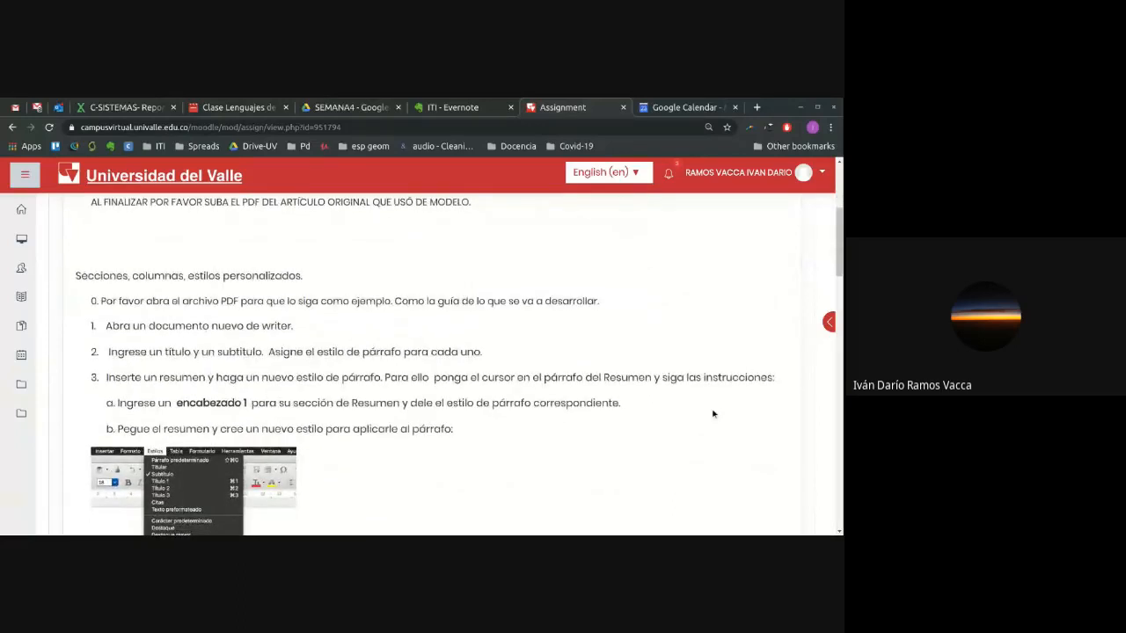
scroll(713, 413, down, 1)
scroll(713, 413, down, 1)
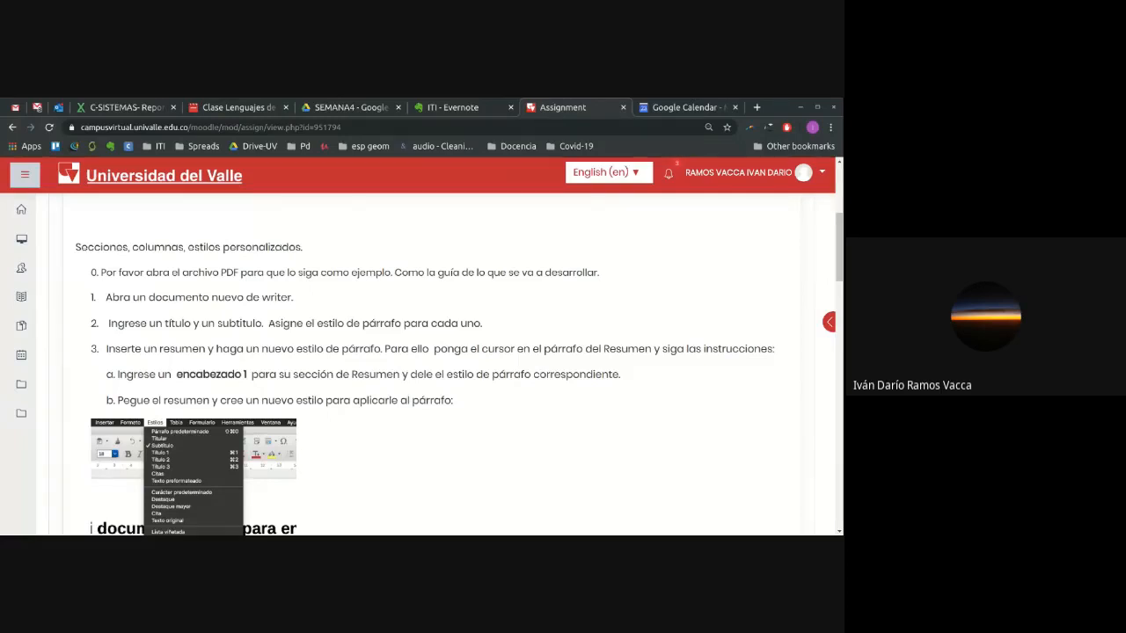
- Read the remaining Punto 2 - Artículo instructions, from creating the Resumen paragraph style down to the final upload requirements
scroll(713, 413, down, 3)
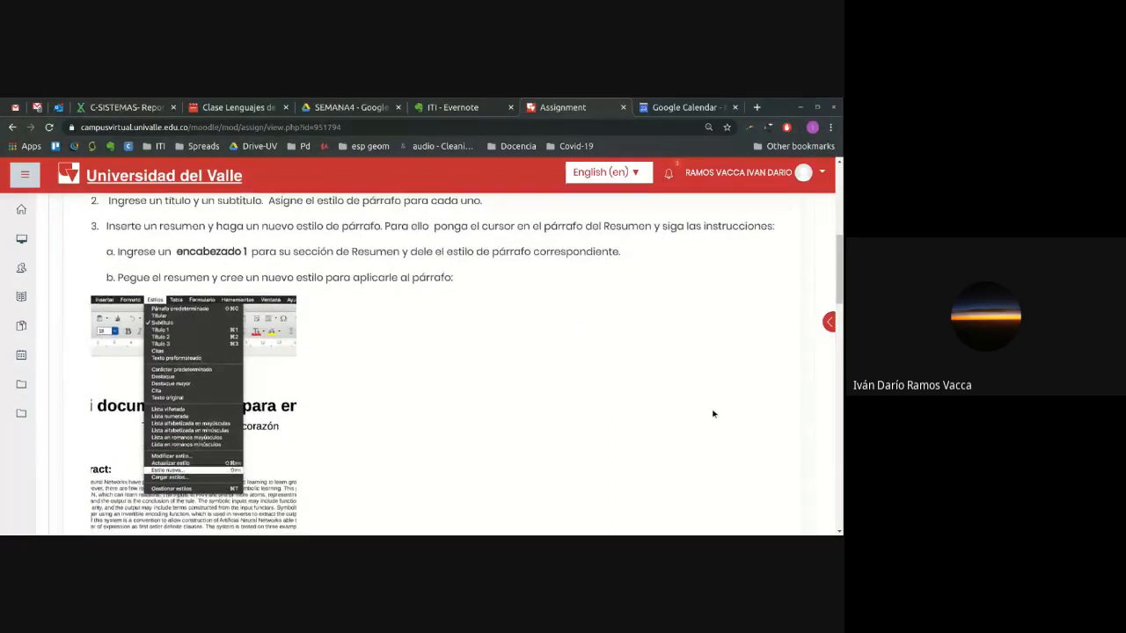
scroll(714, 412, down, 1)
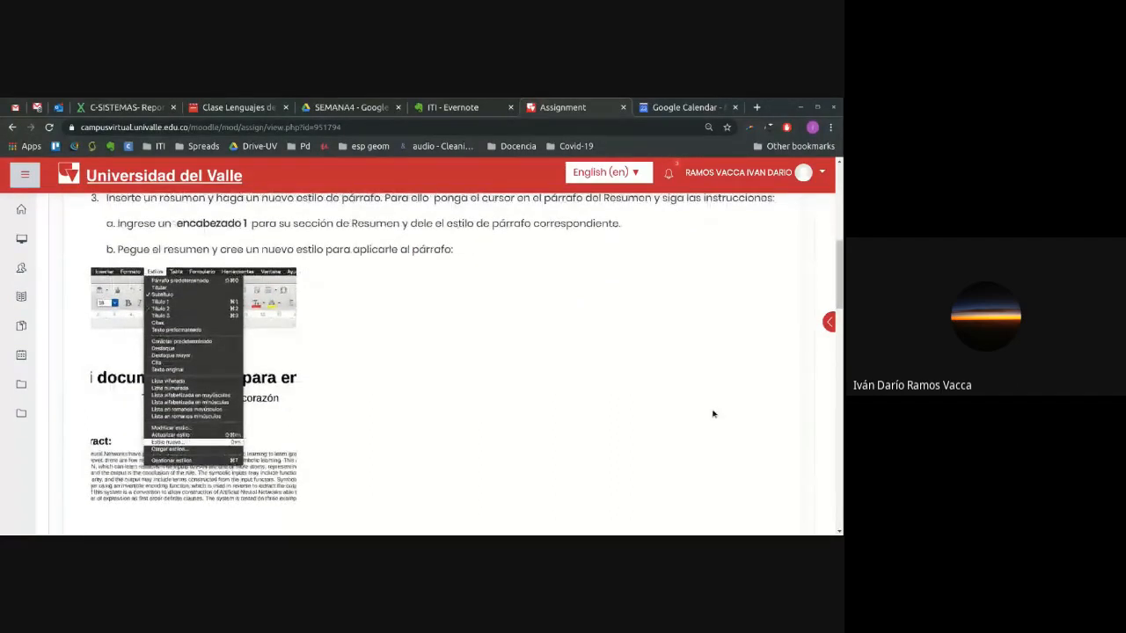
scroll(555, 418, down, 1)
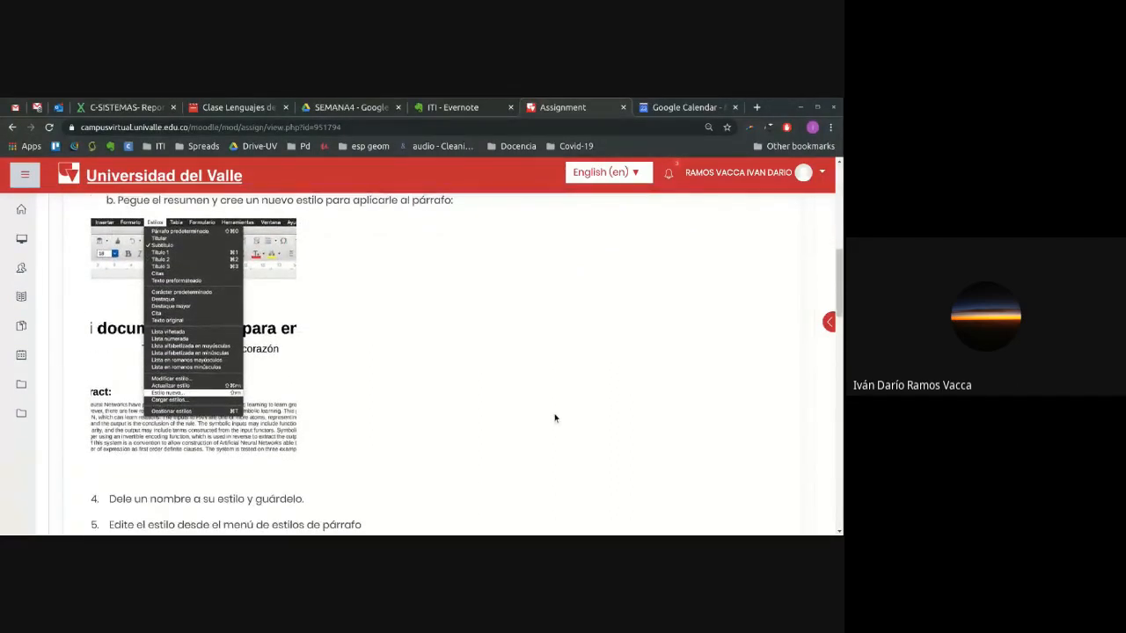
scroll(555, 418, down, 1)
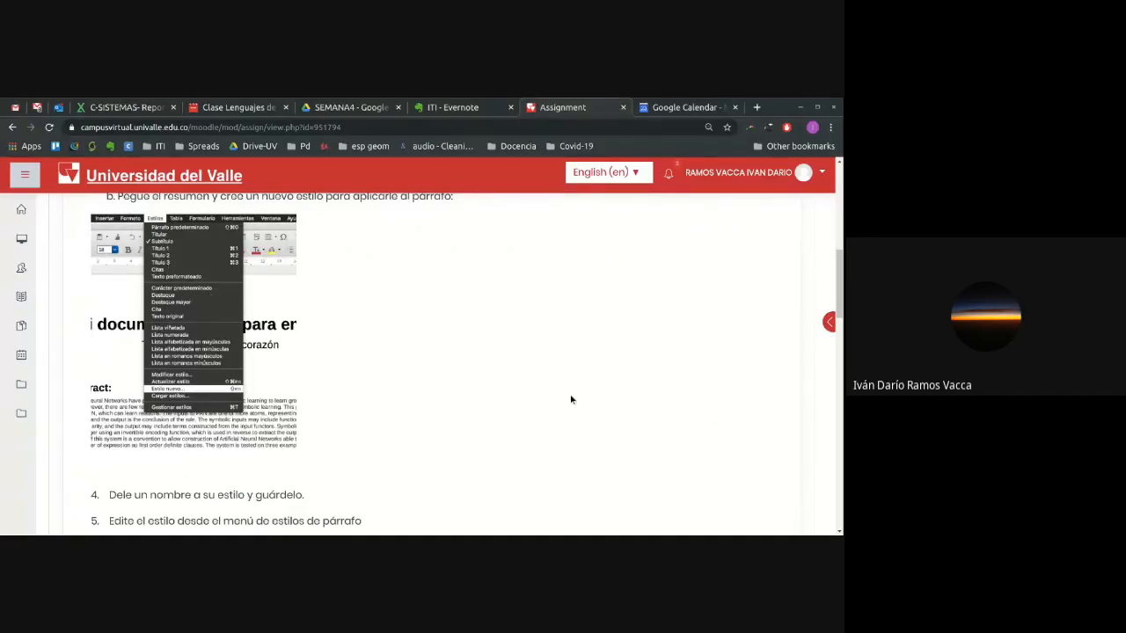
scroll(570, 397, down, 2)
scroll(570, 399, down, 2)
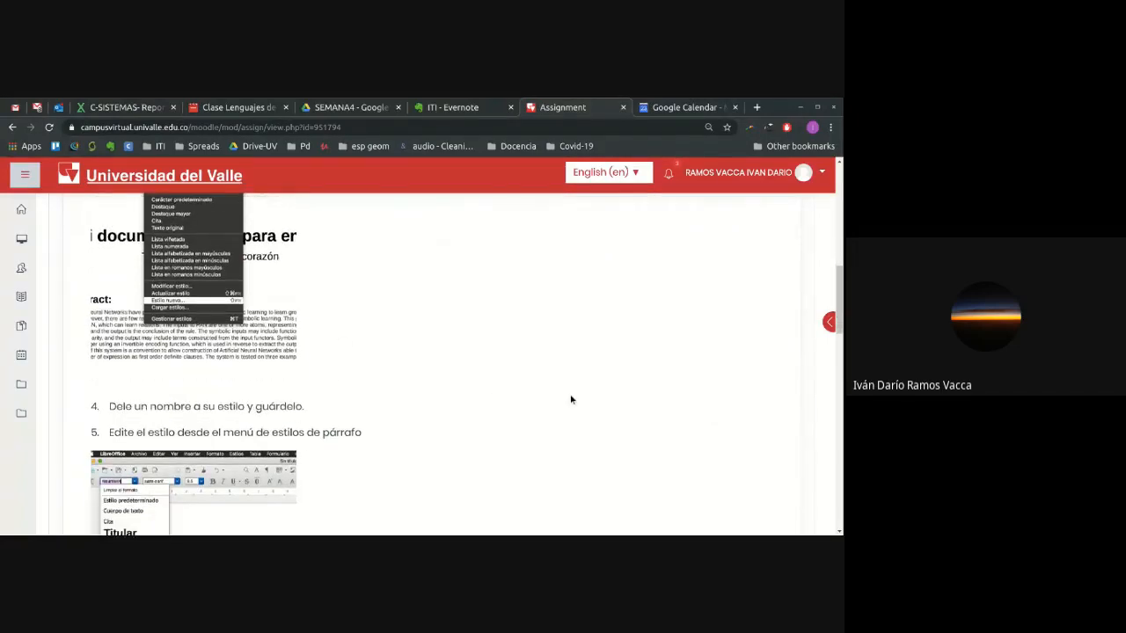
scroll(571, 399, down, 2)
scroll(571, 397, down, 4)
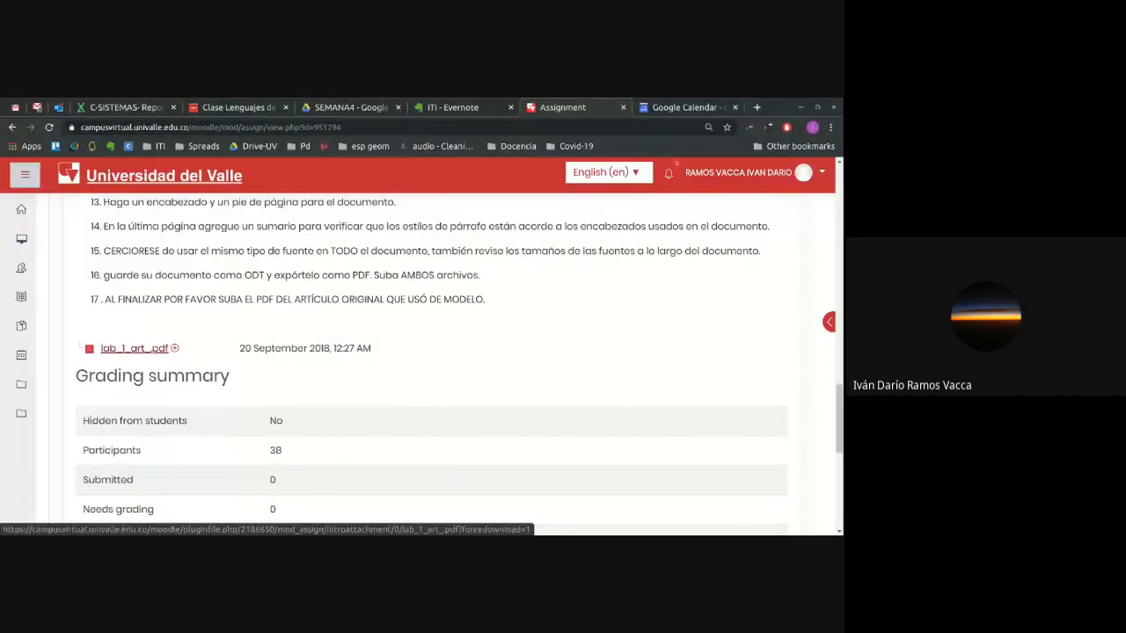
- Download the attached model article lab_1_art_.pdf from the assignment and open it at its first page
click(136, 350)
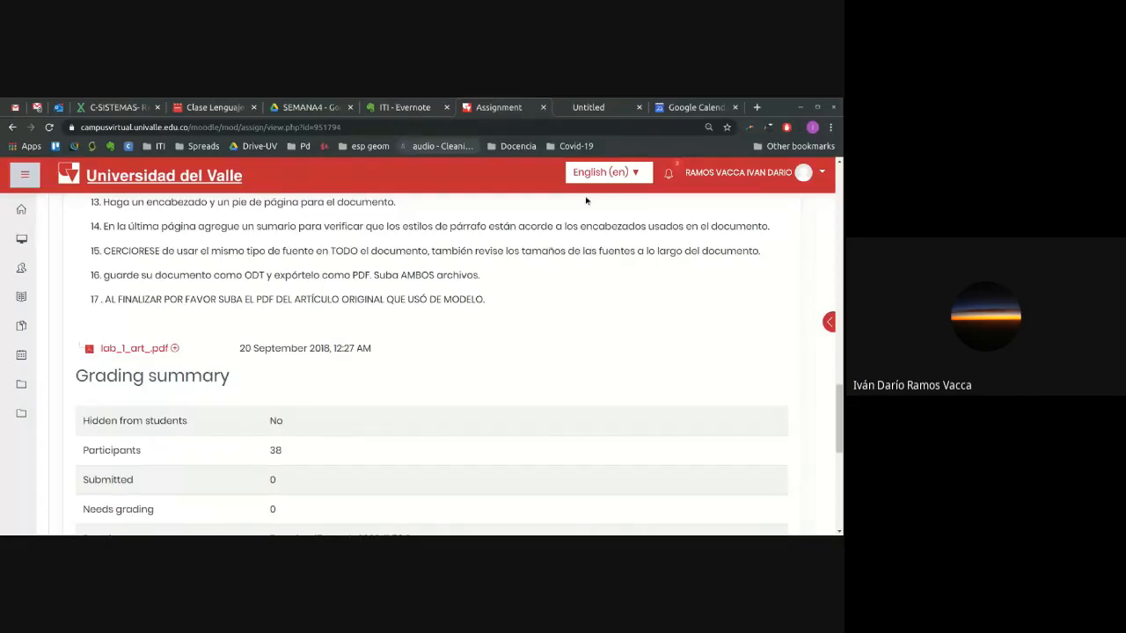
click(101, 524)
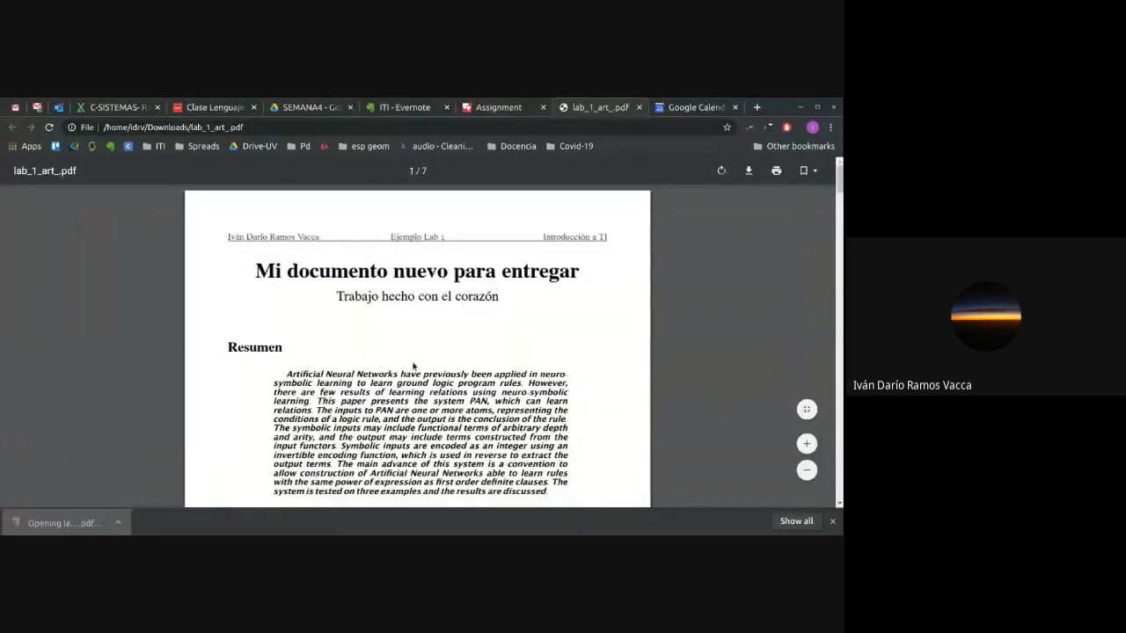
scroll(413, 366, down, 2)
scroll(414, 366, up, 2)
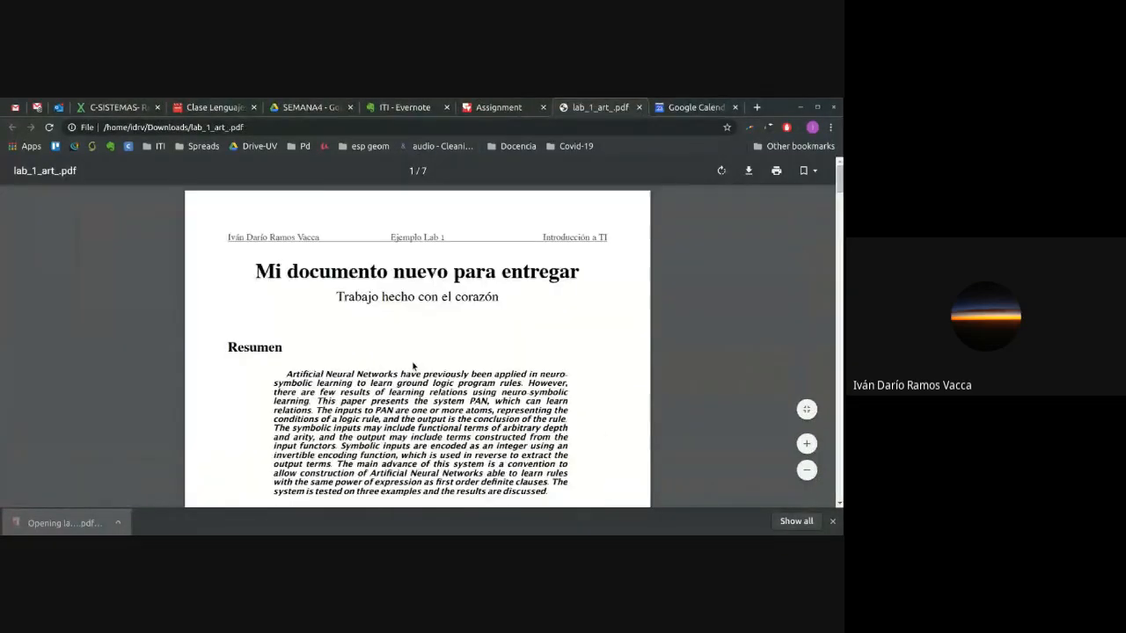
- Look through the model PDF's opening pages, from the title and Resumen to Subsección 1.1, and return to the beginning
scroll(413, 366, down, 1)
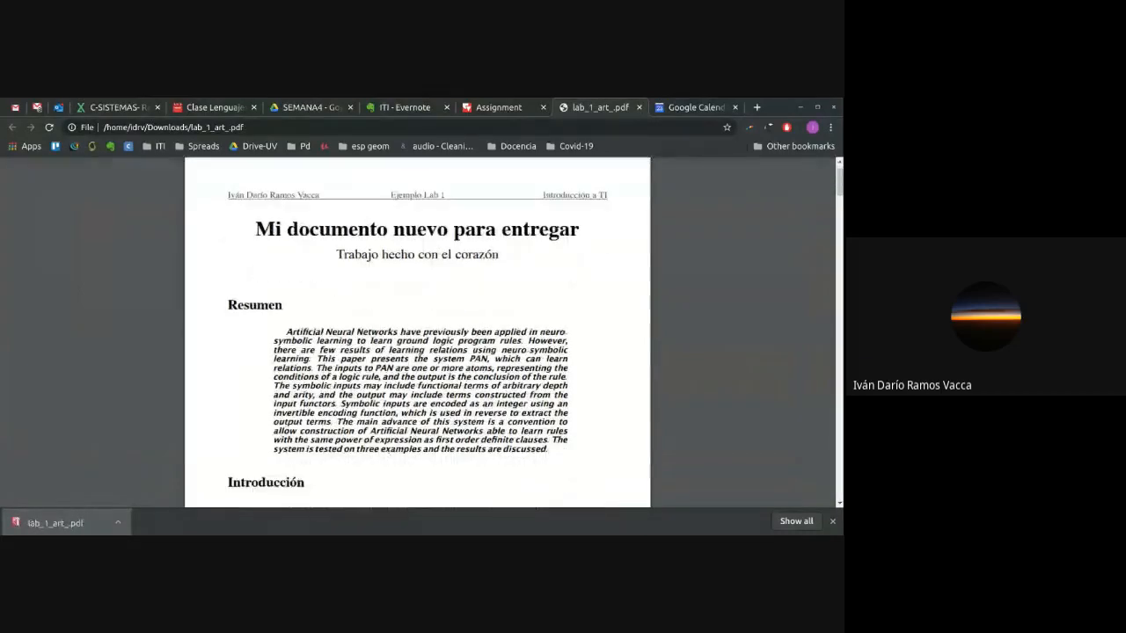
scroll(413, 366, down, 5)
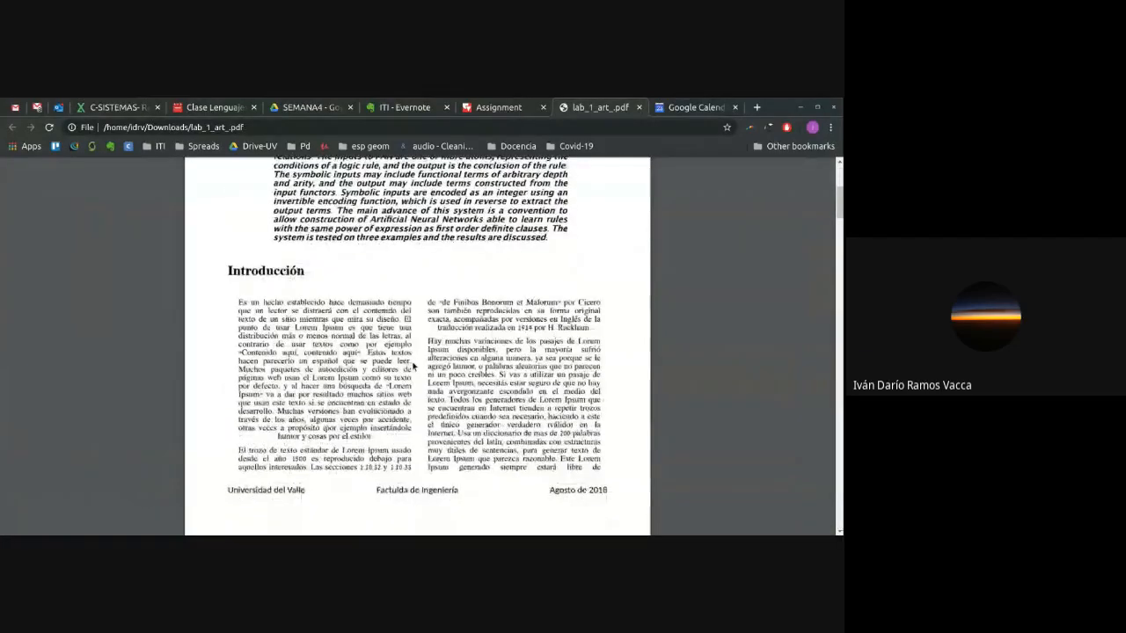
scroll(414, 366, down, 5)
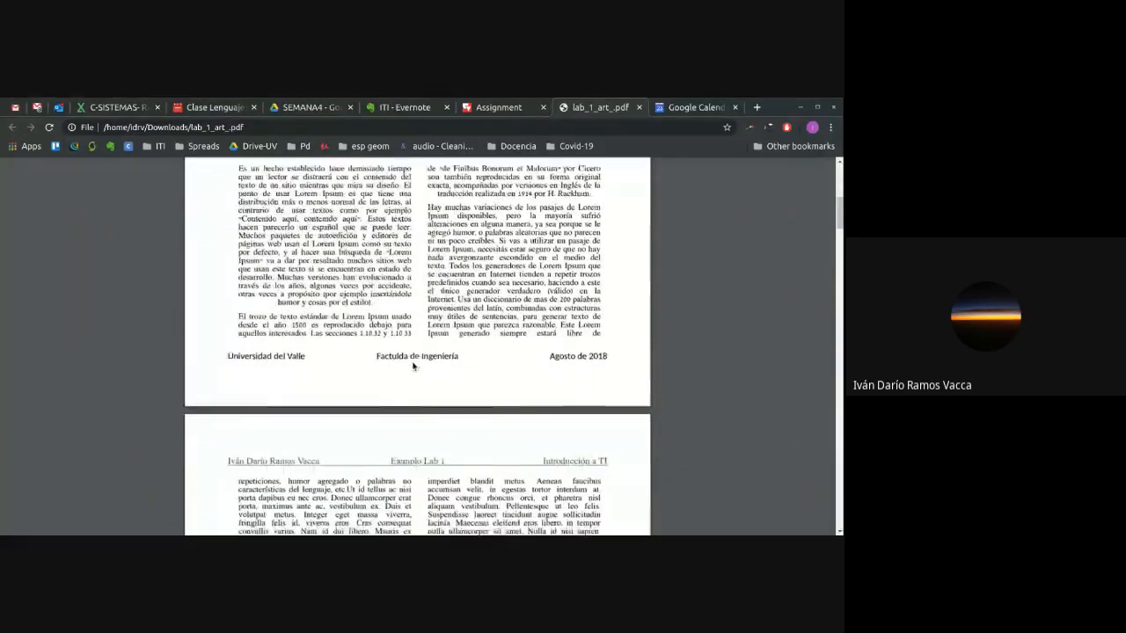
scroll(413, 366, down, 6)
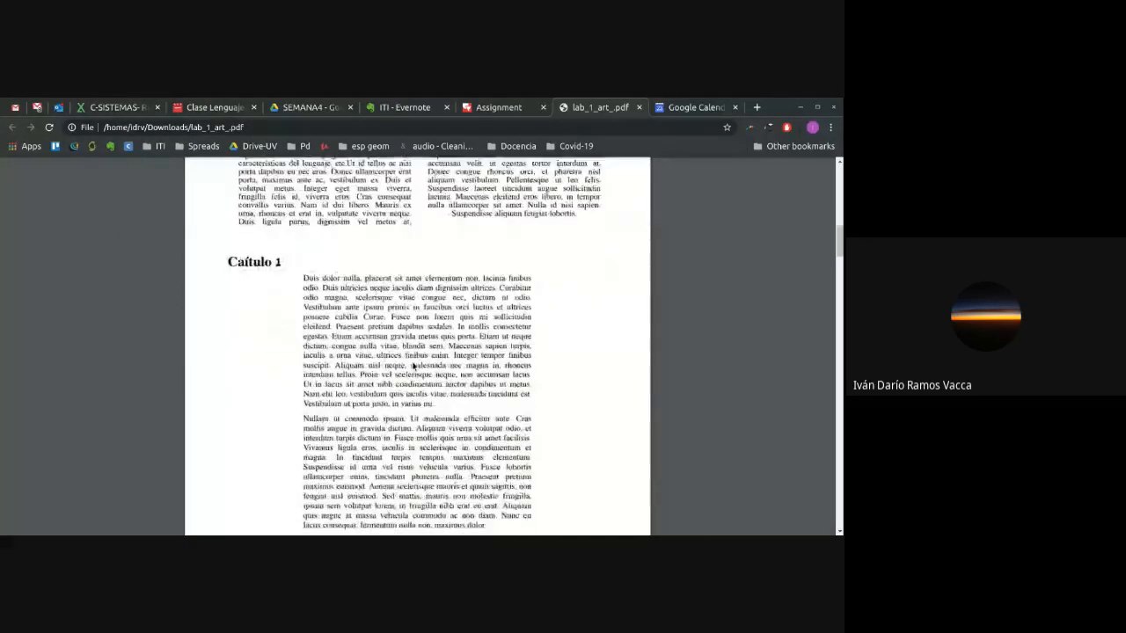
scroll(414, 366, down, 6)
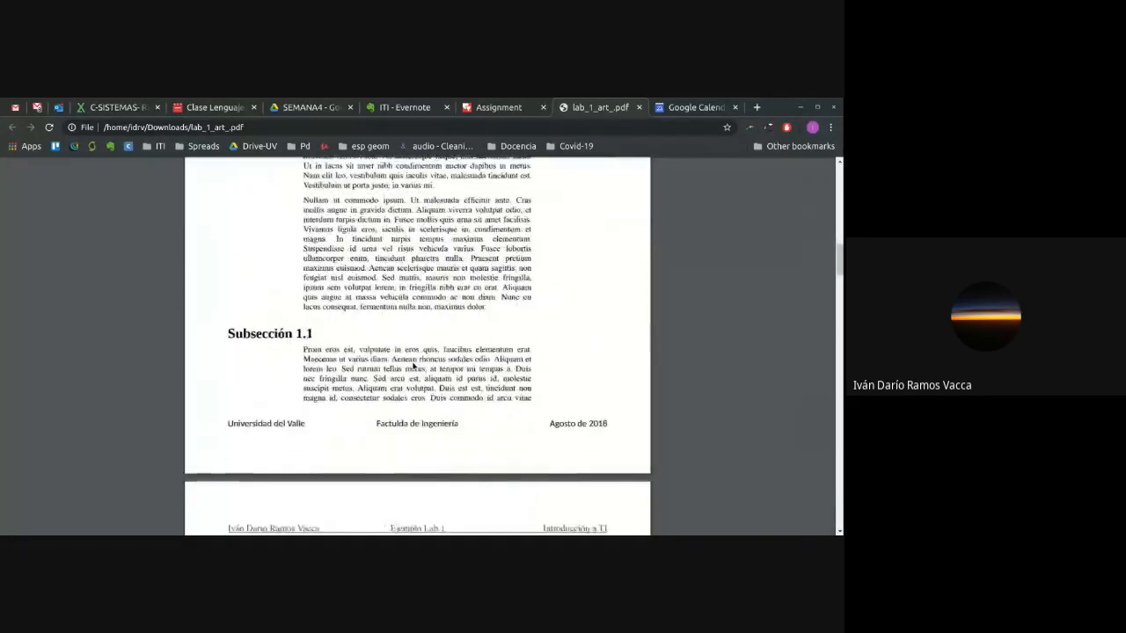
scroll(413, 366, down, 2)
scroll(413, 366, up, 12)
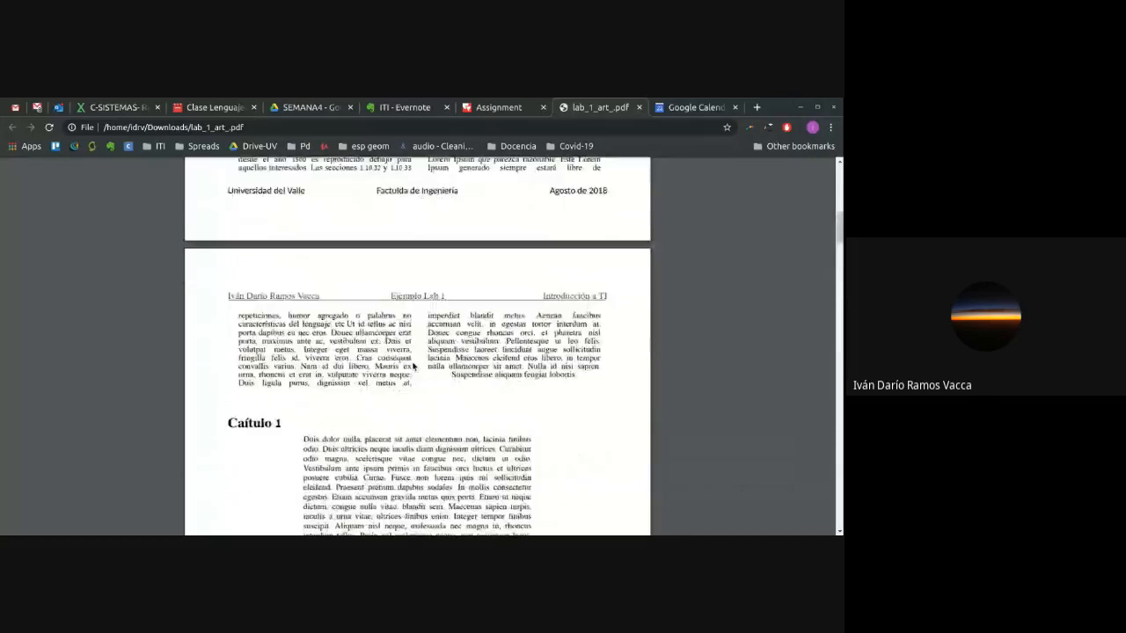
scroll(413, 366, up, 12)
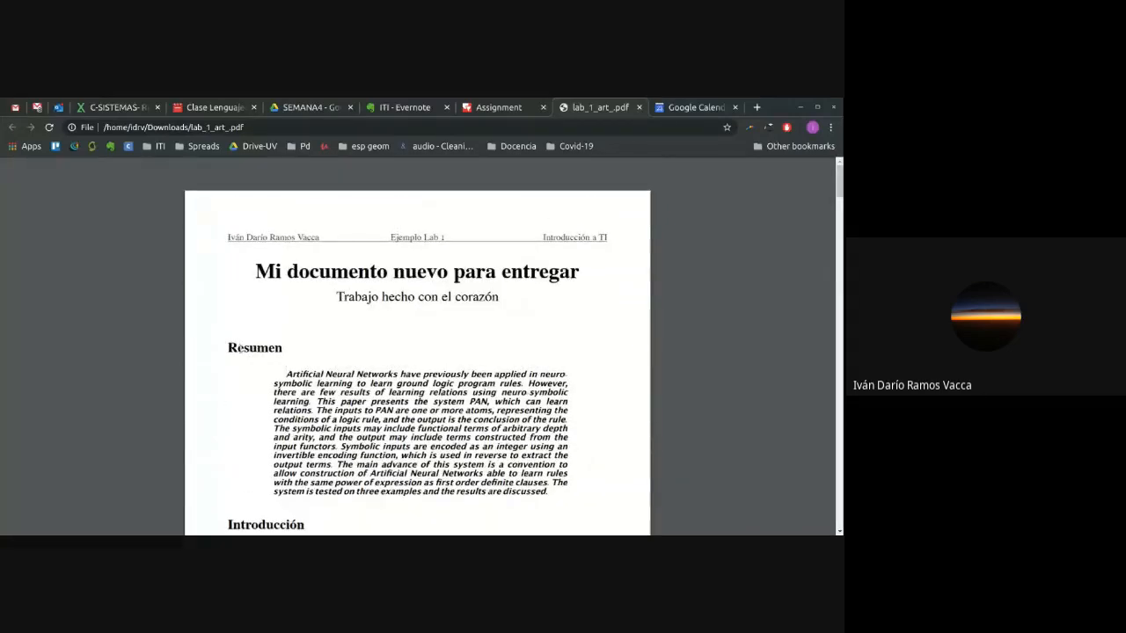
- Examine the two-column Introducción across the first two pages, highlighting its text and the Caítulo 1 heading that follows it
scroll(240, 349, down, 3)
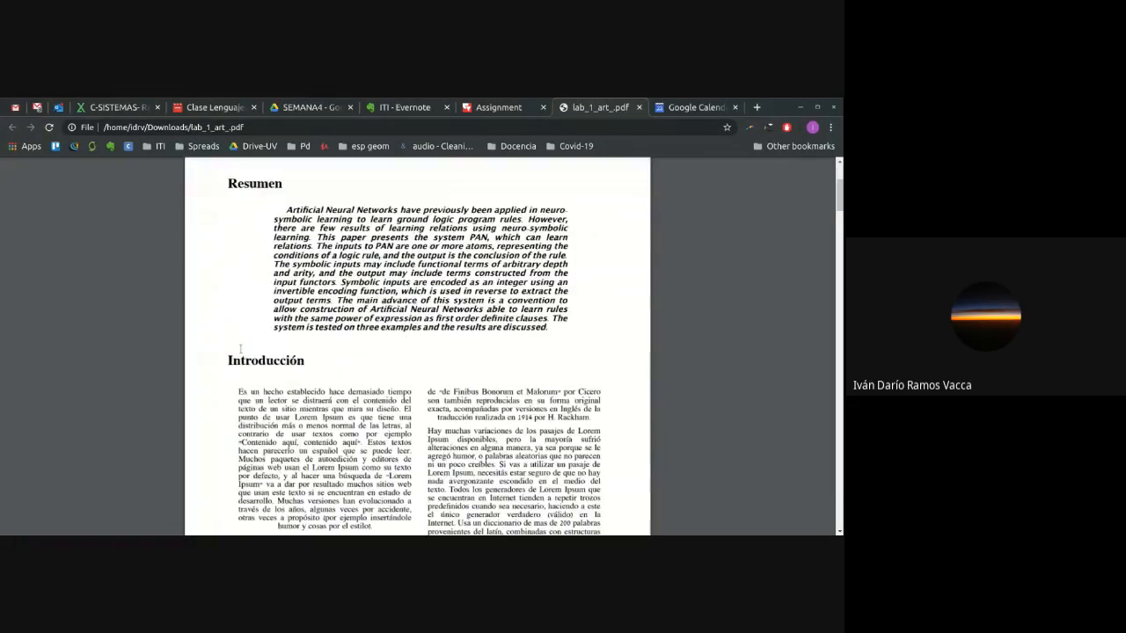
drag(226, 360, 353, 393)
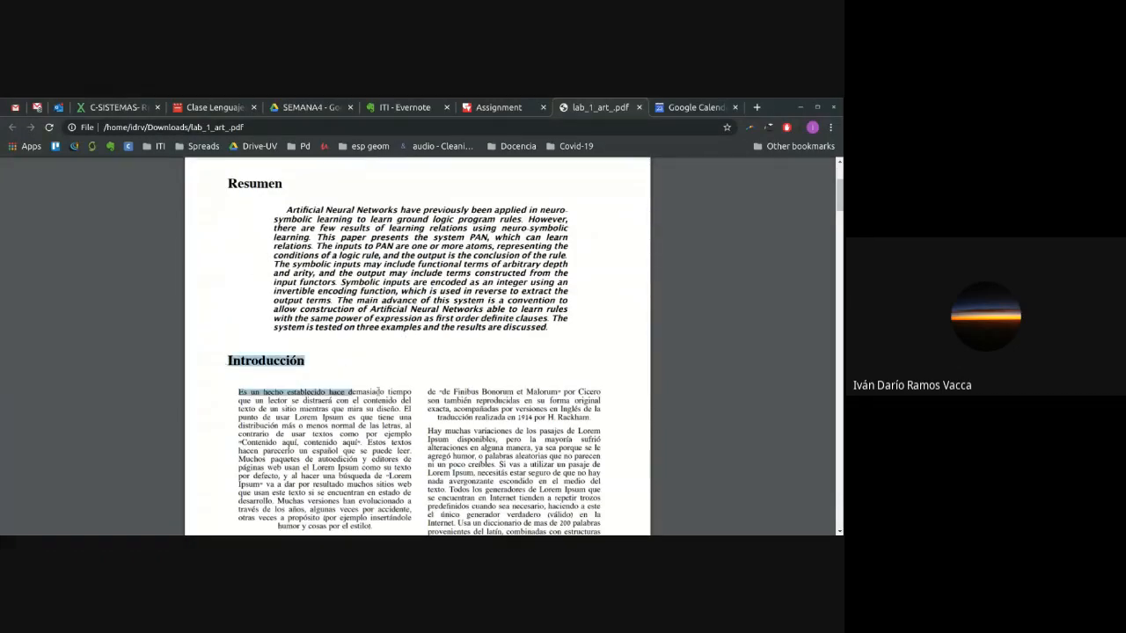
click(476, 459)
scroll(475, 458, down, 12)
scroll(476, 458, up, 5)
scroll(476, 459, up, 7)
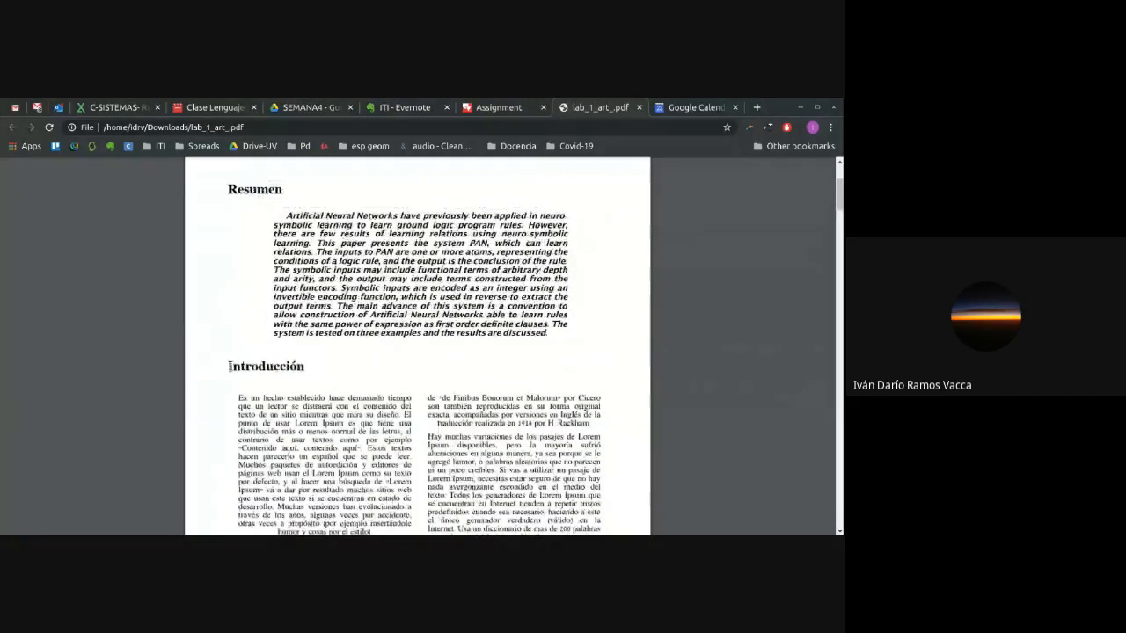
drag(219, 371, 517, 478)
scroll(517, 479, down, 7)
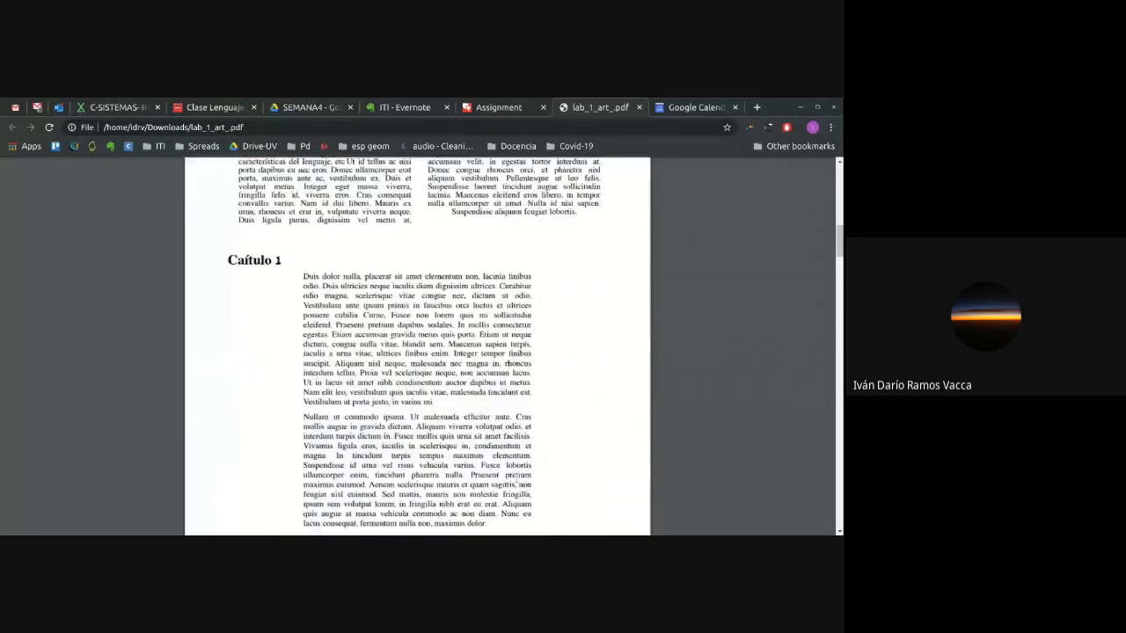
scroll(584, 363, up, 2)
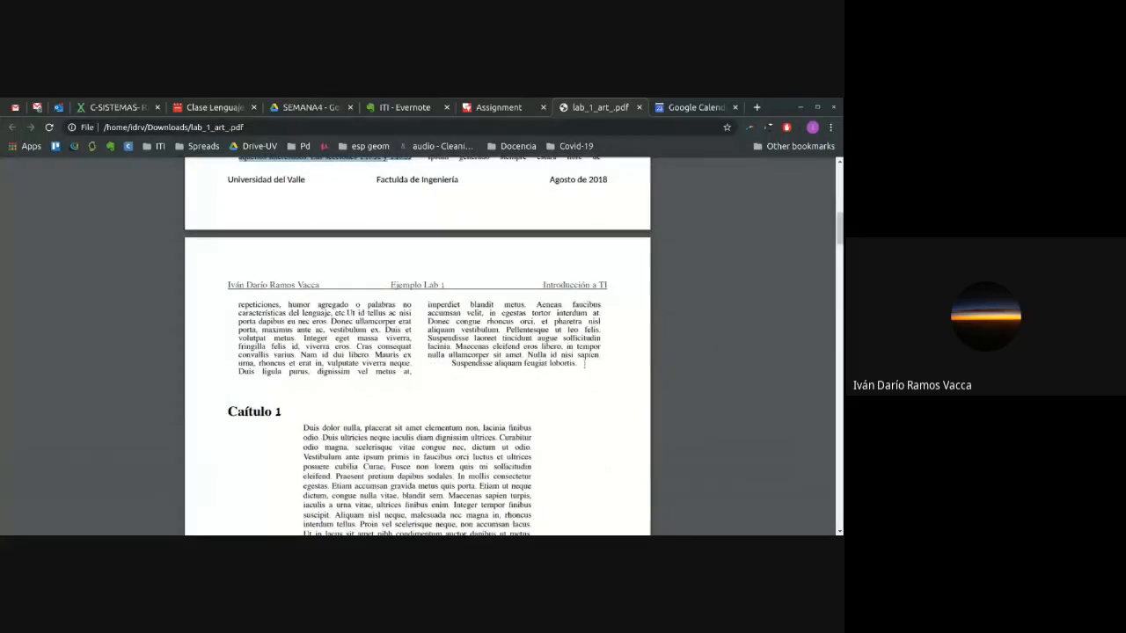
drag(584, 363, 322, 328)
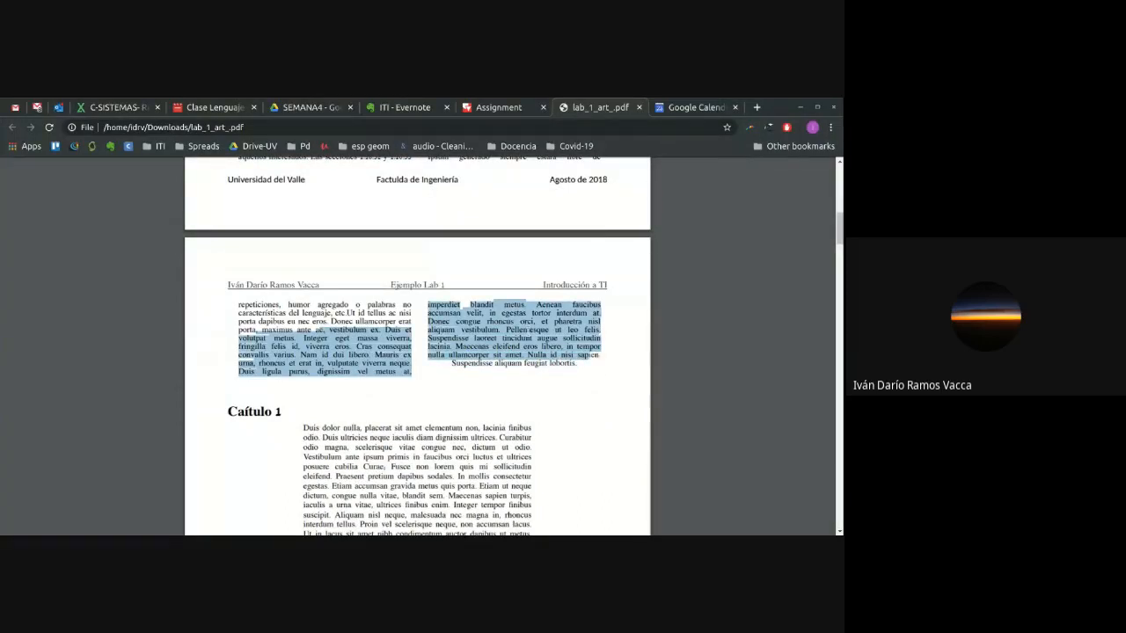
click(540, 329)
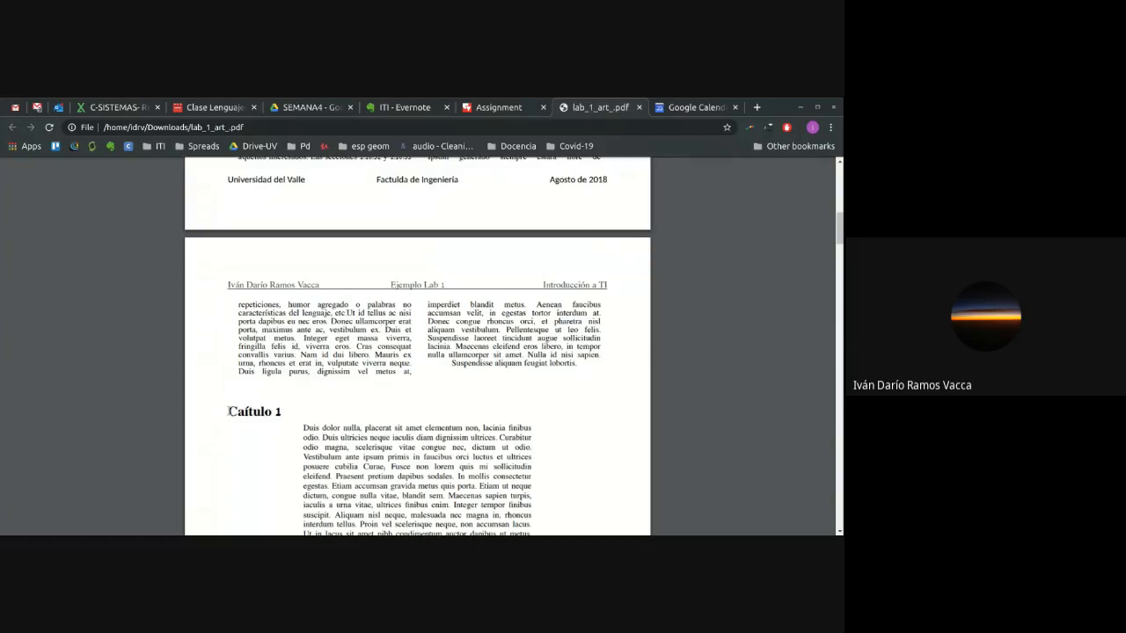
drag(228, 409, 317, 408)
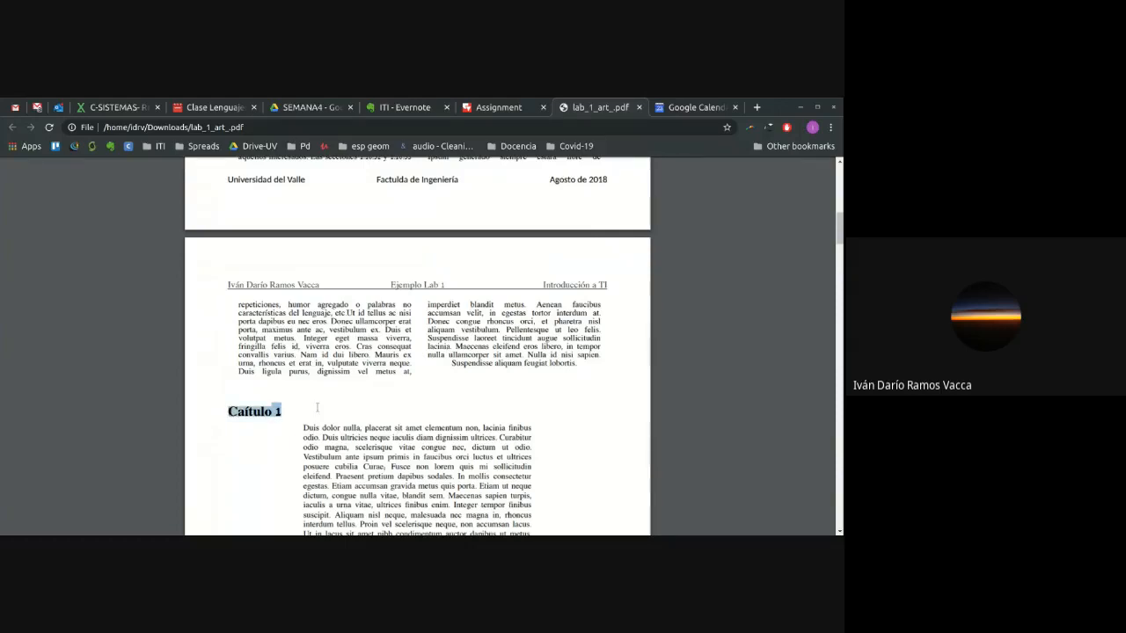
scroll(317, 407, down, 1)
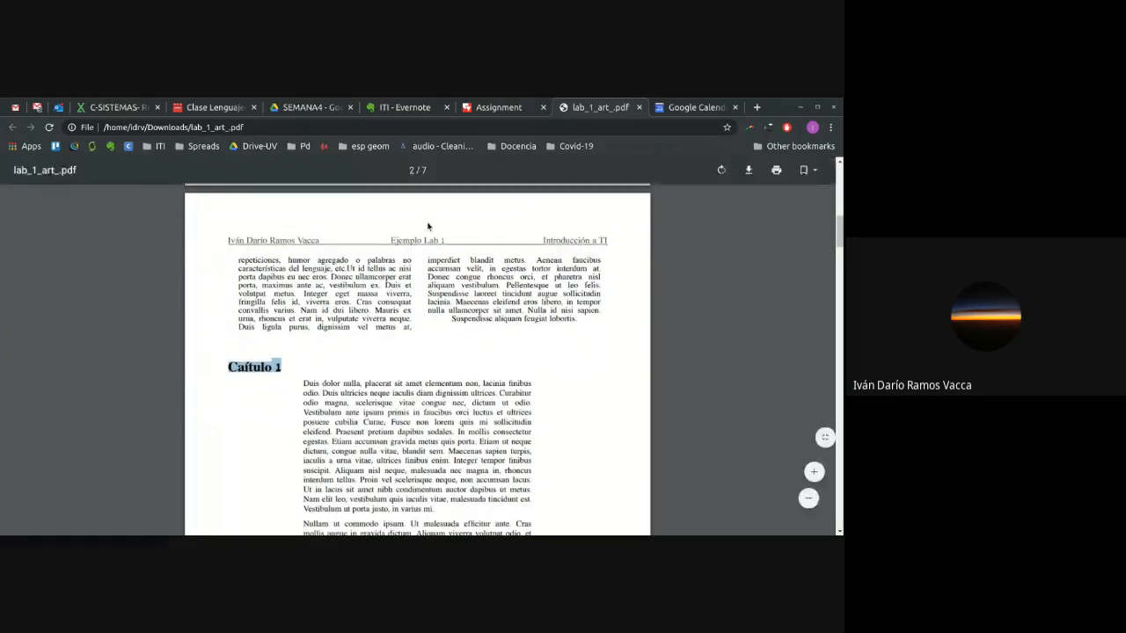
- Return to the assignment page and review the instructions for the title, subtitle and Resumen styles
click(486, 108)
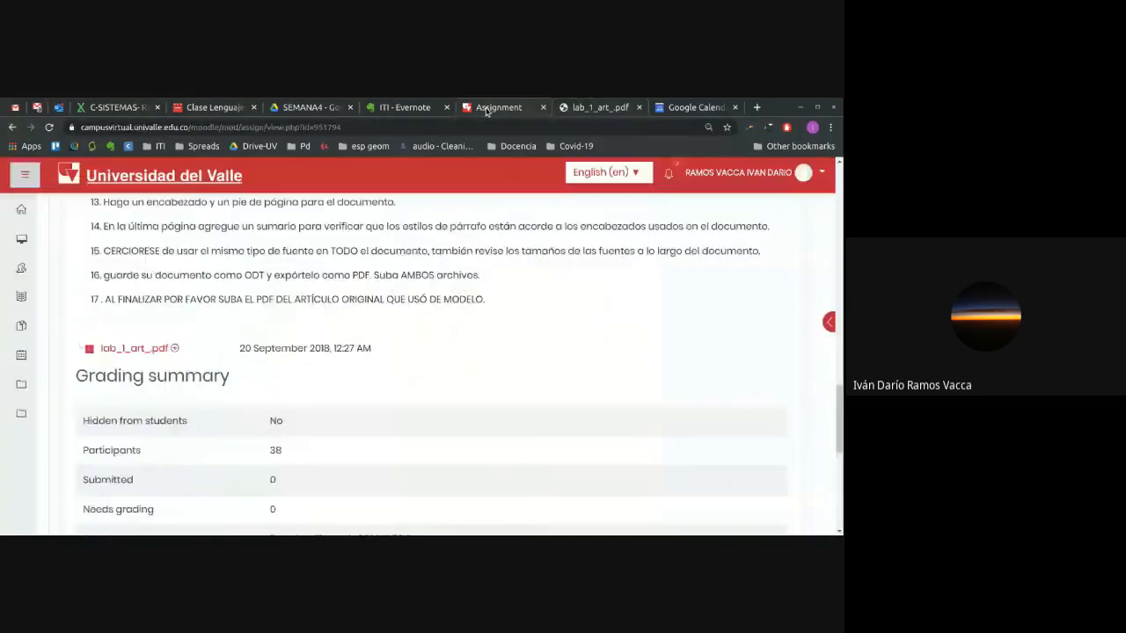
scroll(426, 324, up, 10)
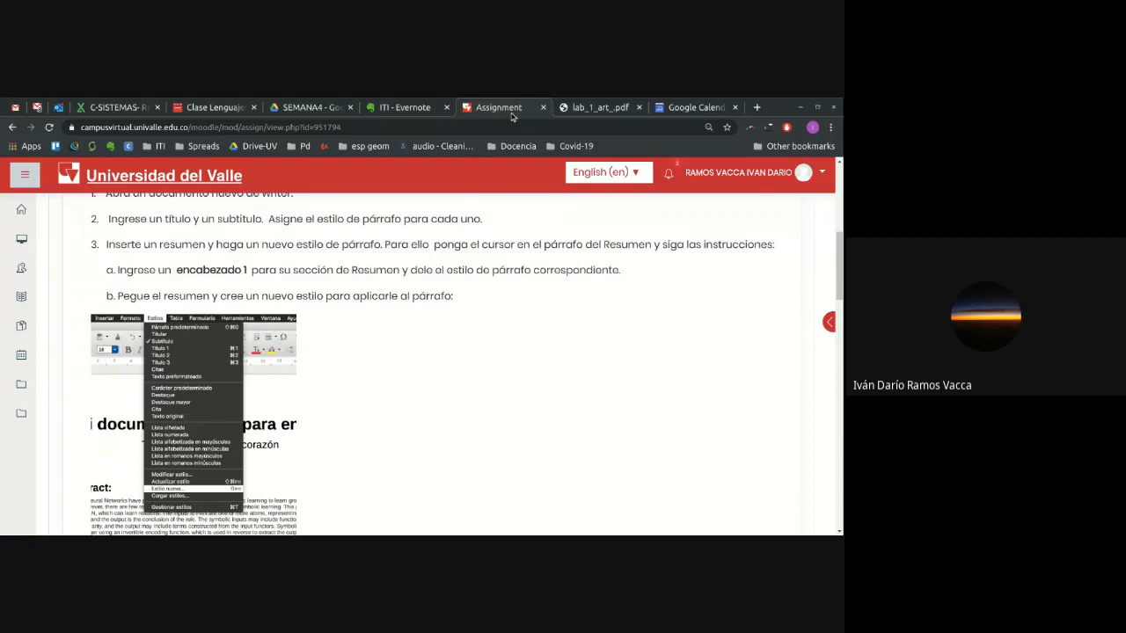
- Examine the chapter and subsection headings in the model PDF, highlighting each one, and continue to the Enumeración section
click(584, 109)
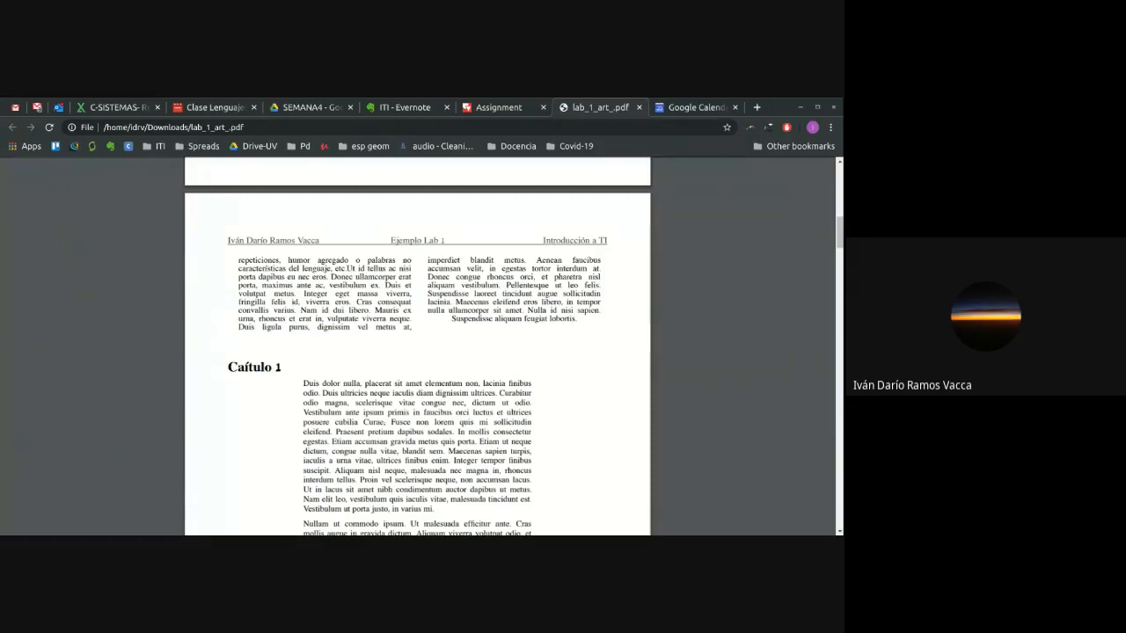
scroll(286, 242, down, 5)
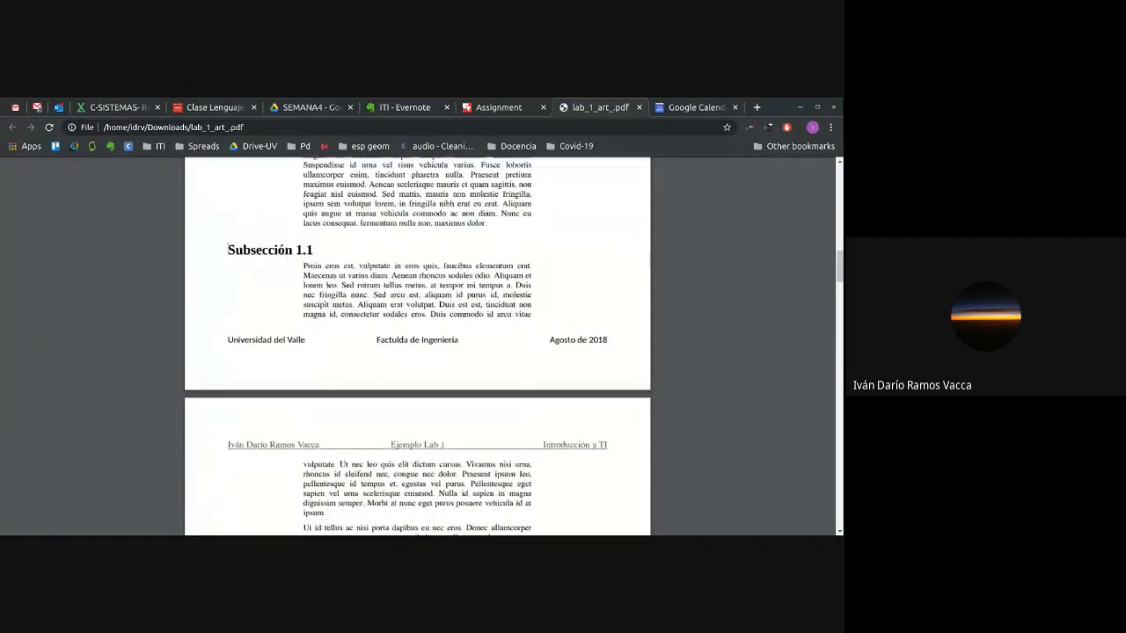
drag(232, 250, 327, 249)
click(328, 249)
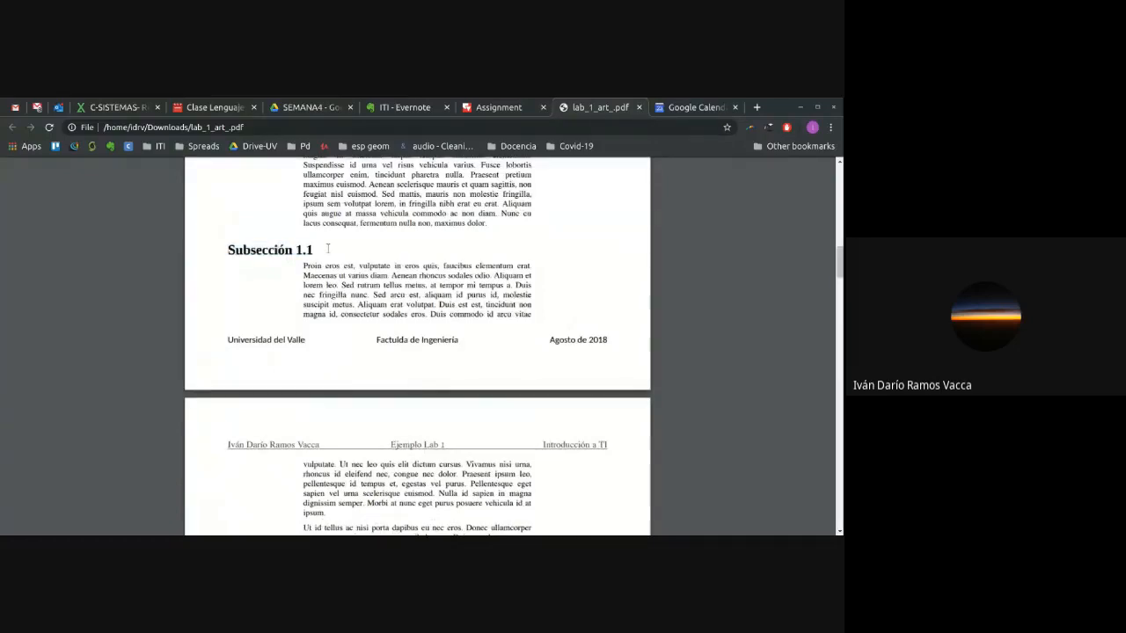
scroll(328, 249, up, 4)
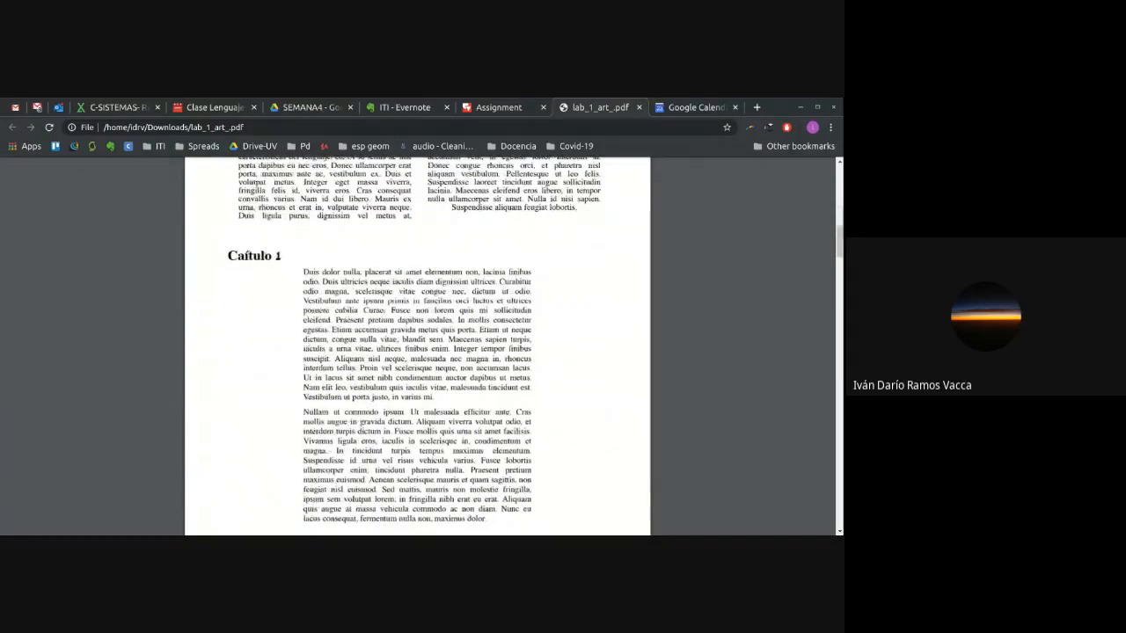
drag(225, 256, 291, 256)
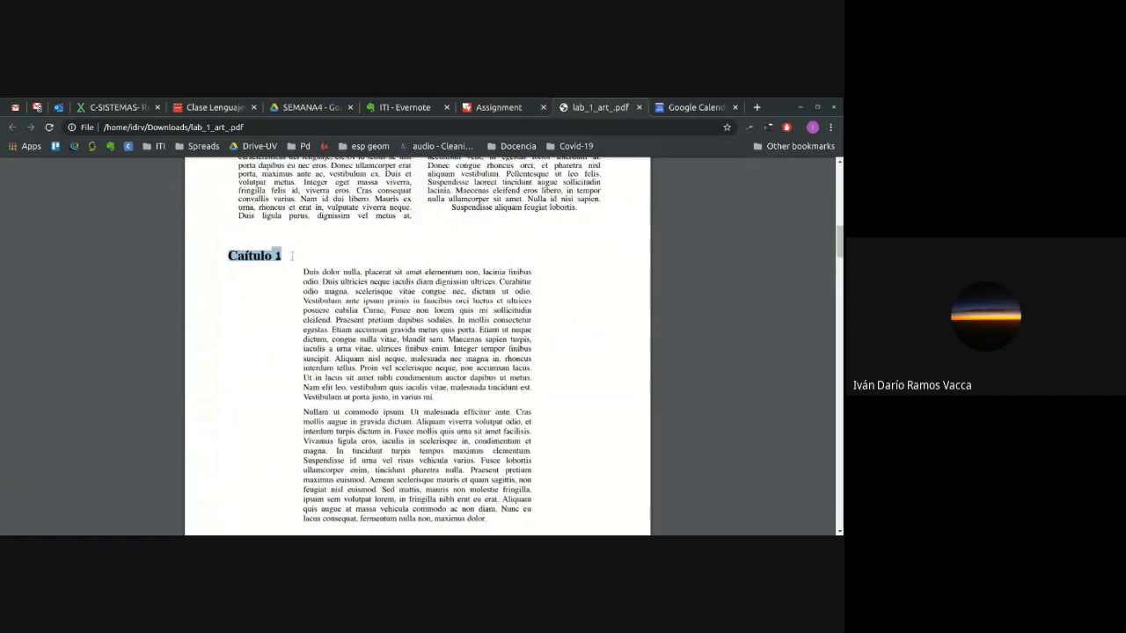
scroll(291, 256, down, 10)
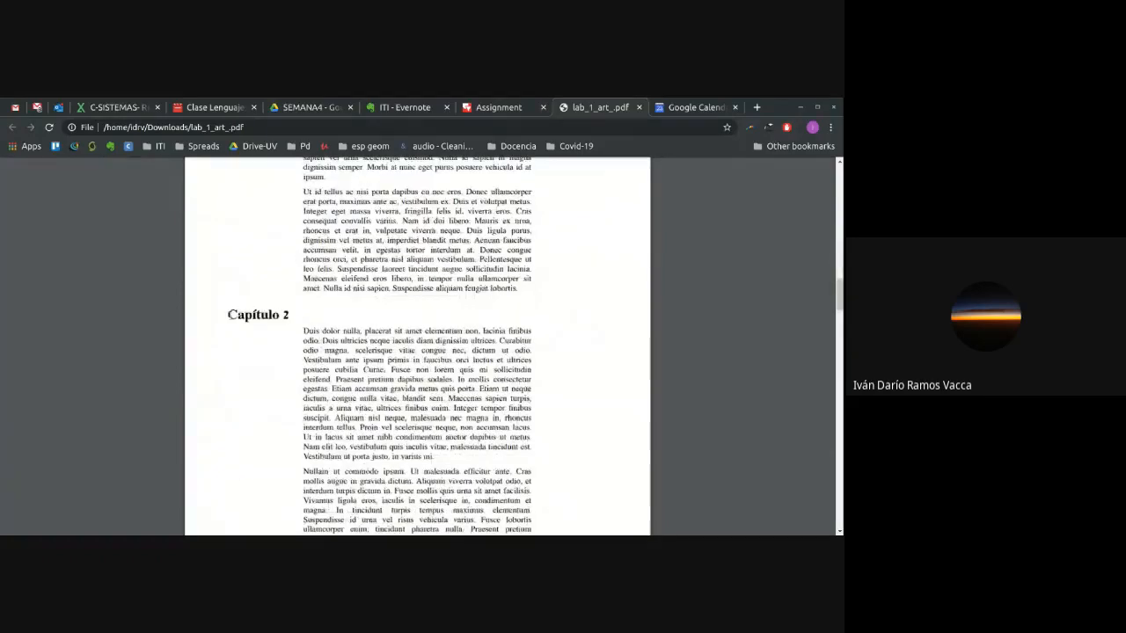
drag(229, 315, 300, 316)
scroll(300, 315, down, 5)
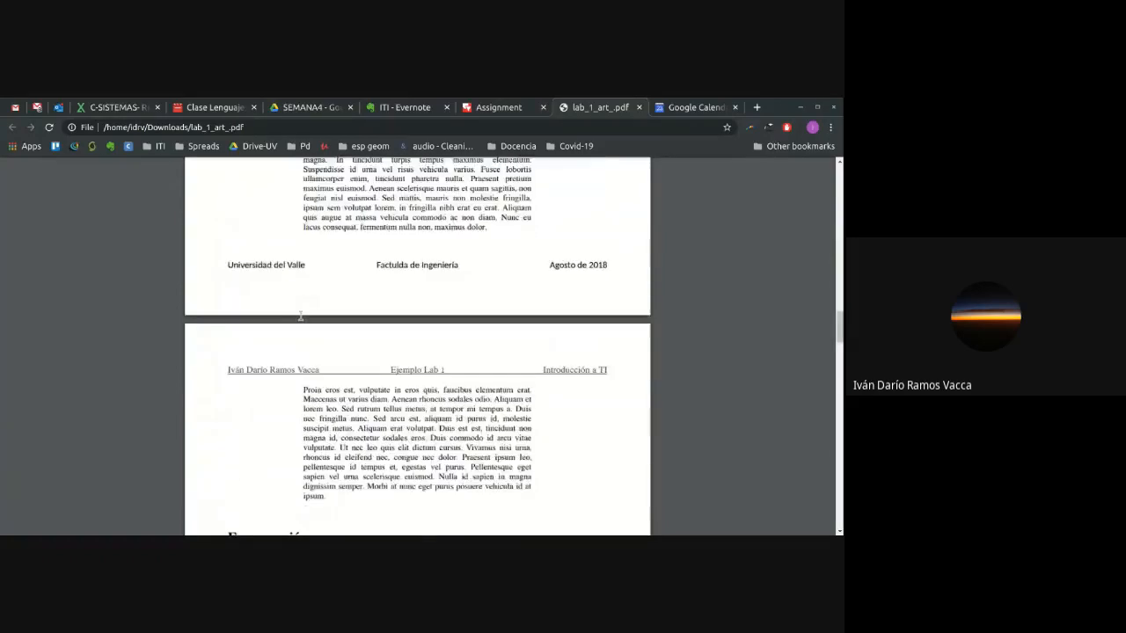
scroll(300, 316, down, 5)
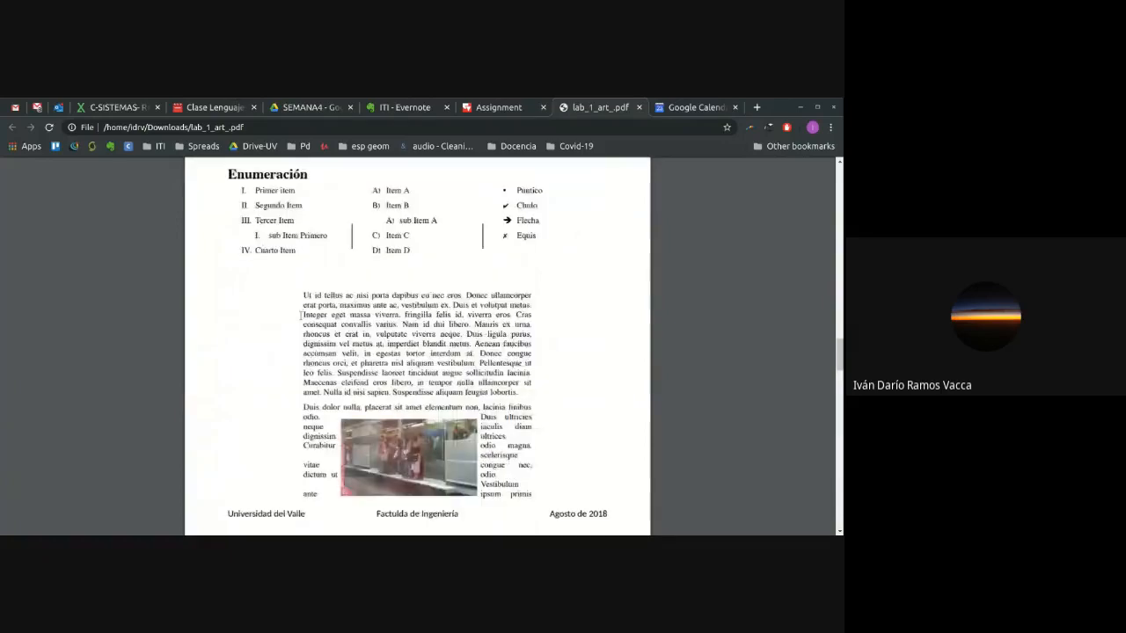
- Look through the rest of the model PDF to the Sumario on the last page and examine its entries
scroll(300, 316, down, 10)
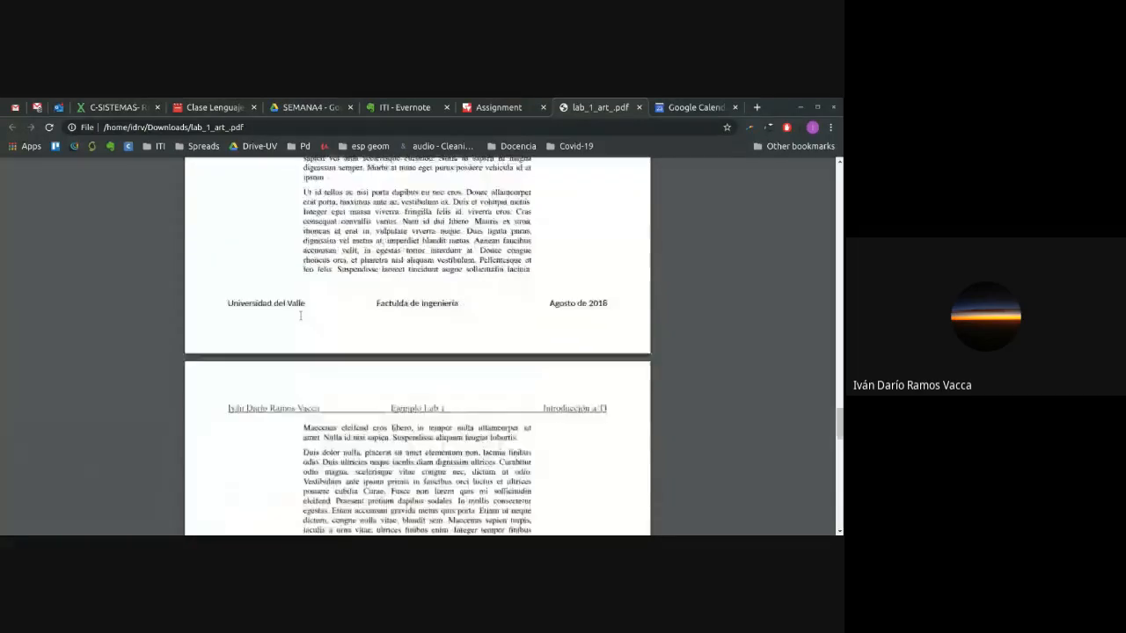
scroll(300, 316, down, 10)
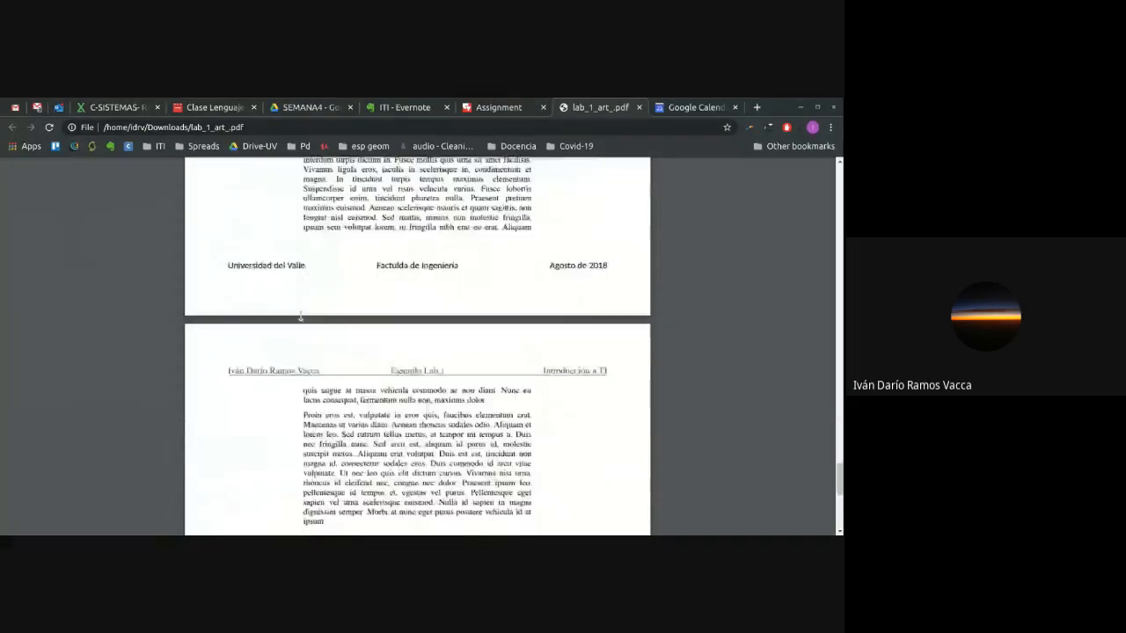
scroll(300, 315, down, 4)
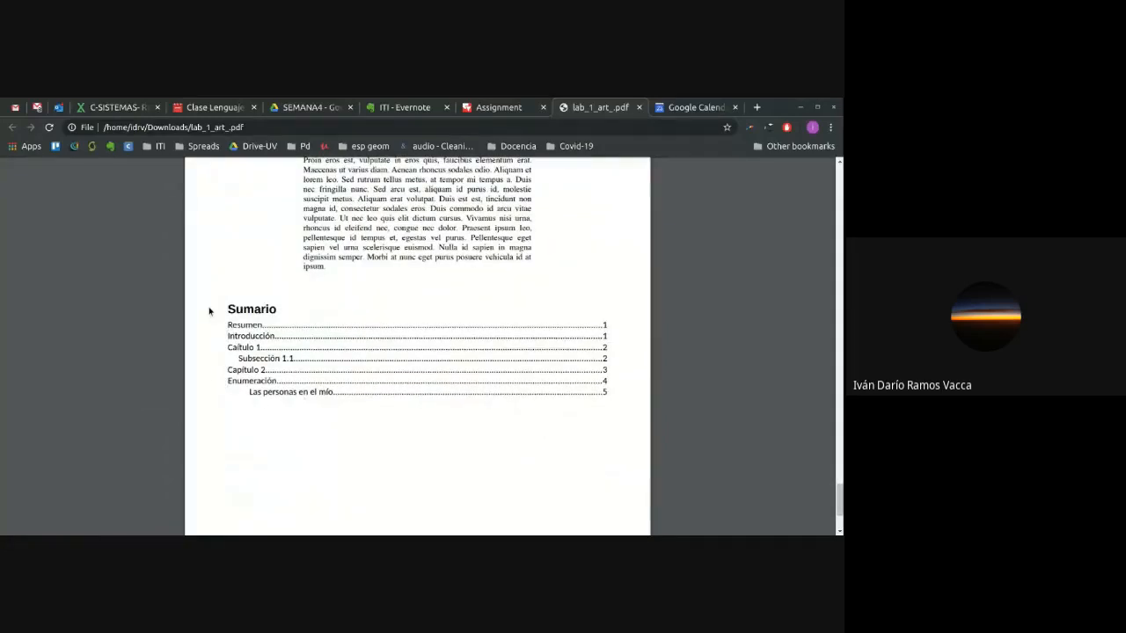
click(246, 384)
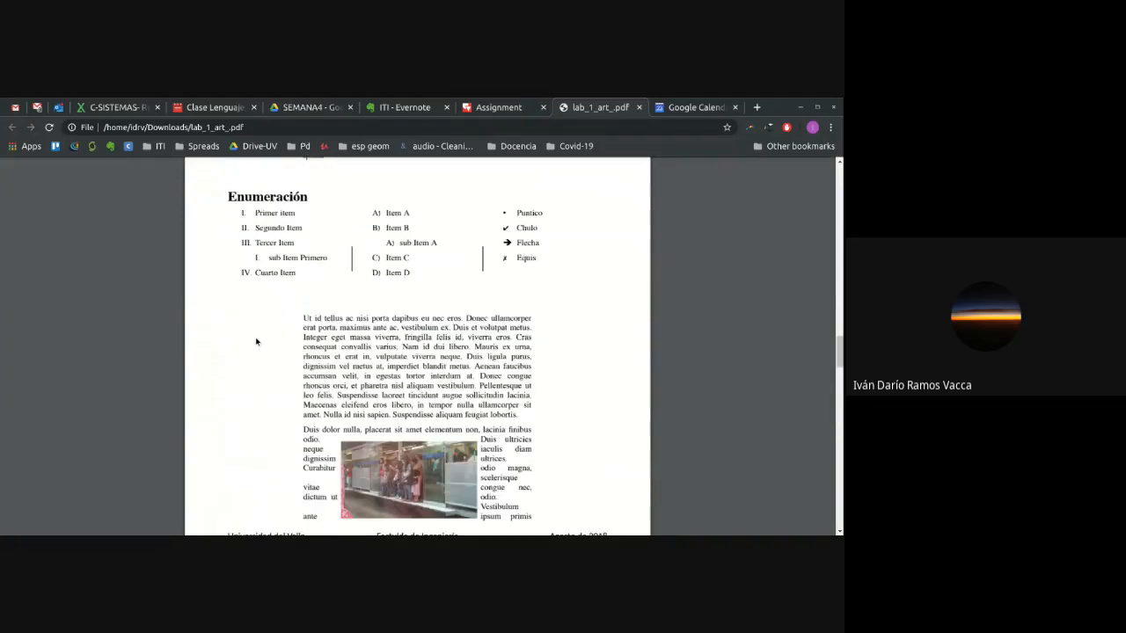
- Return to the Enumeración section on page 4 and highlight its heading
scroll(256, 341, up, 3)
scroll(256, 342, up, 3)
scroll(256, 341, down, 5)
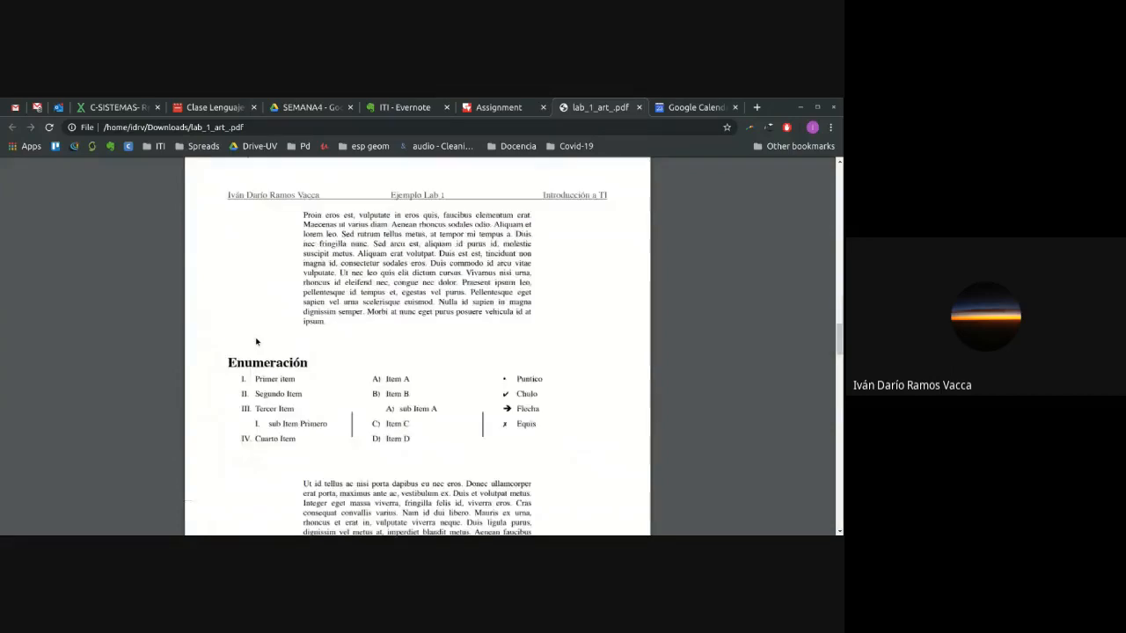
drag(229, 286, 324, 290)
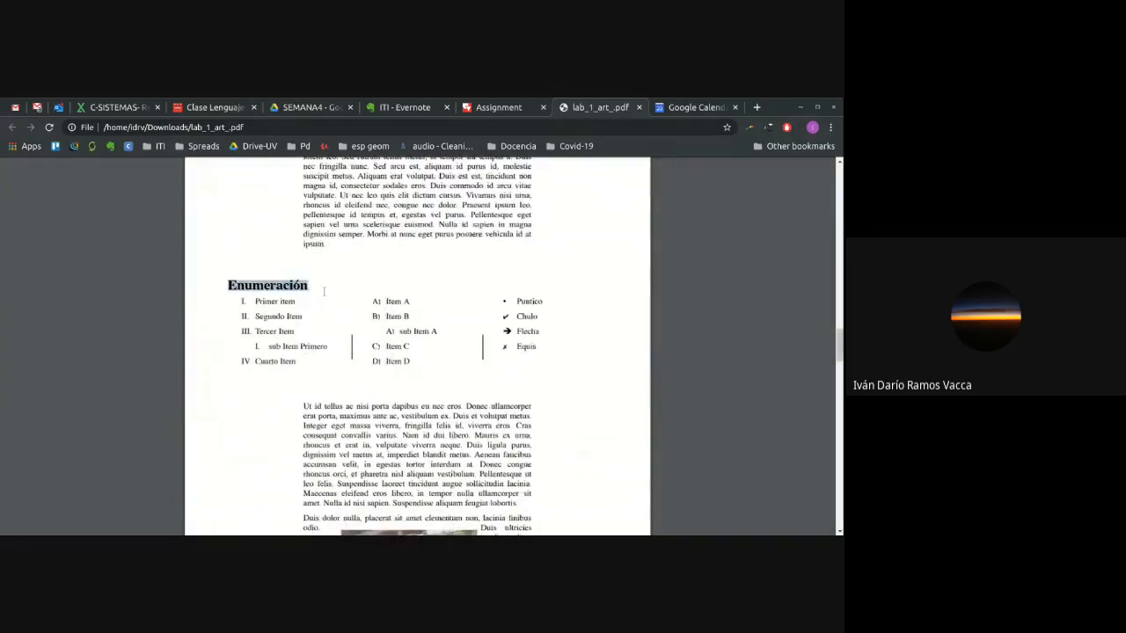
click(324, 292)
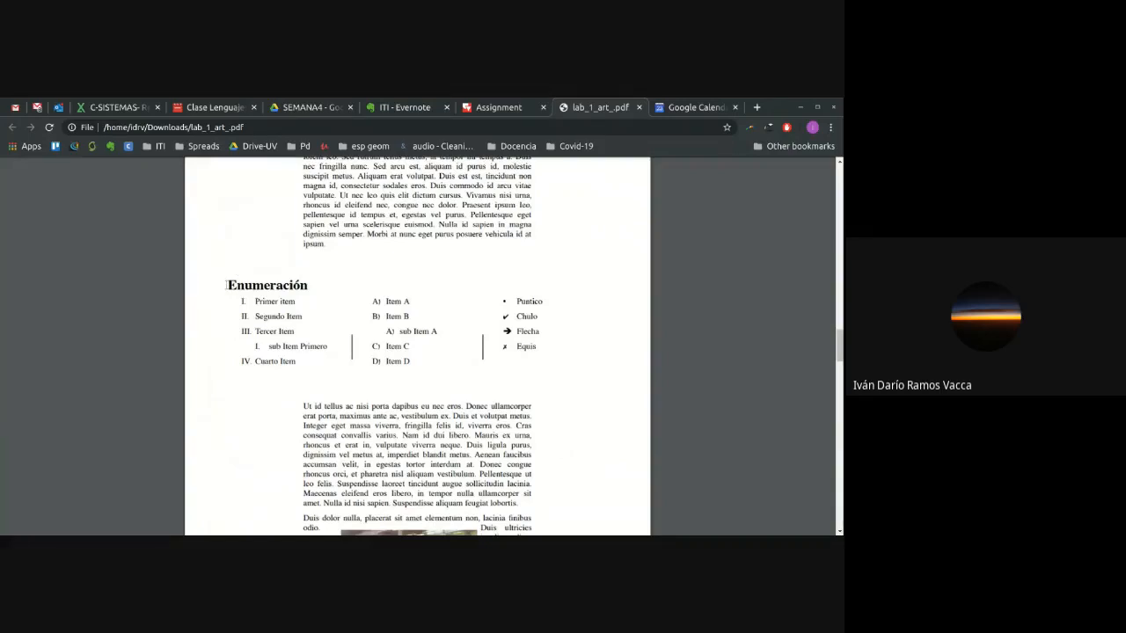
drag(227, 285, 334, 282)
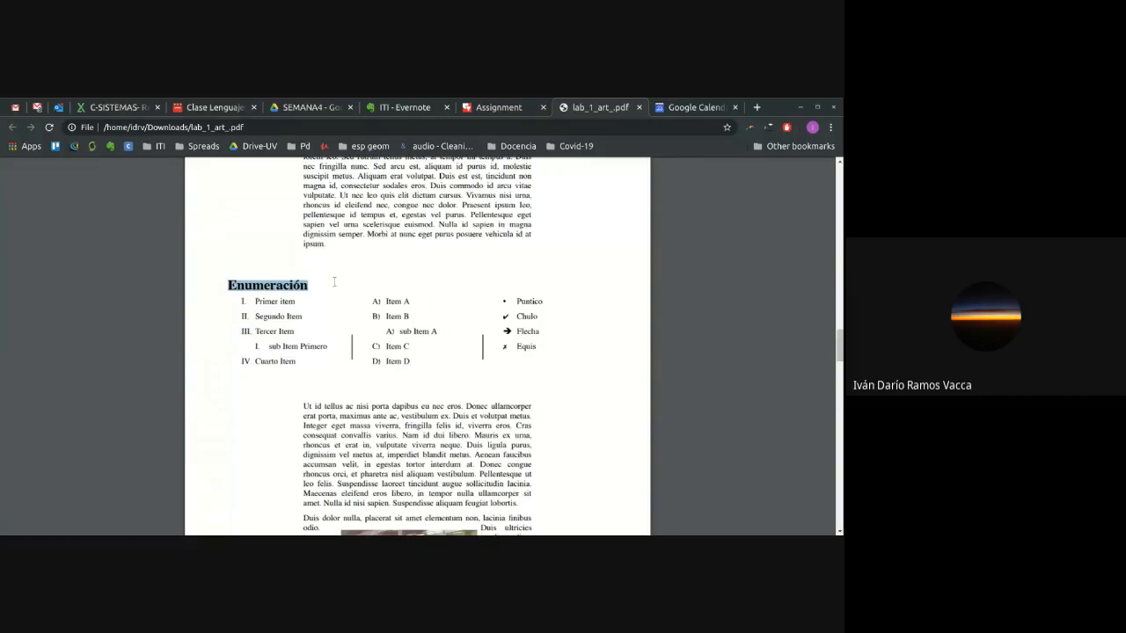
- Examine the Las personas en el mío heading on page 5, highlighting it and clearing the selection
scroll(334, 282, down, 10)
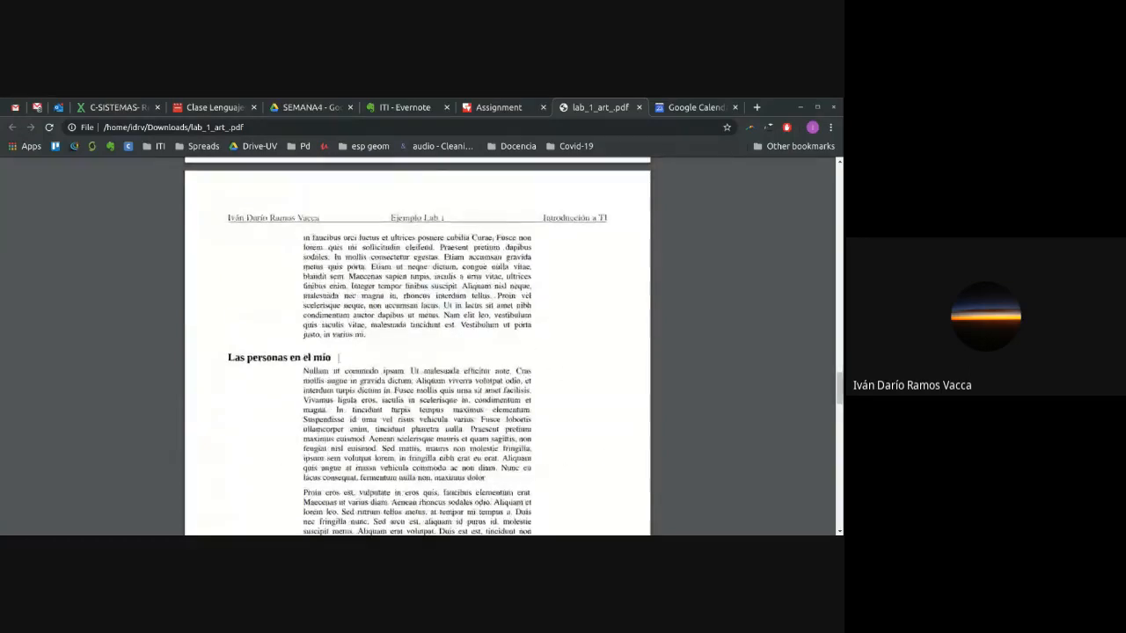
drag(338, 357, 226, 358)
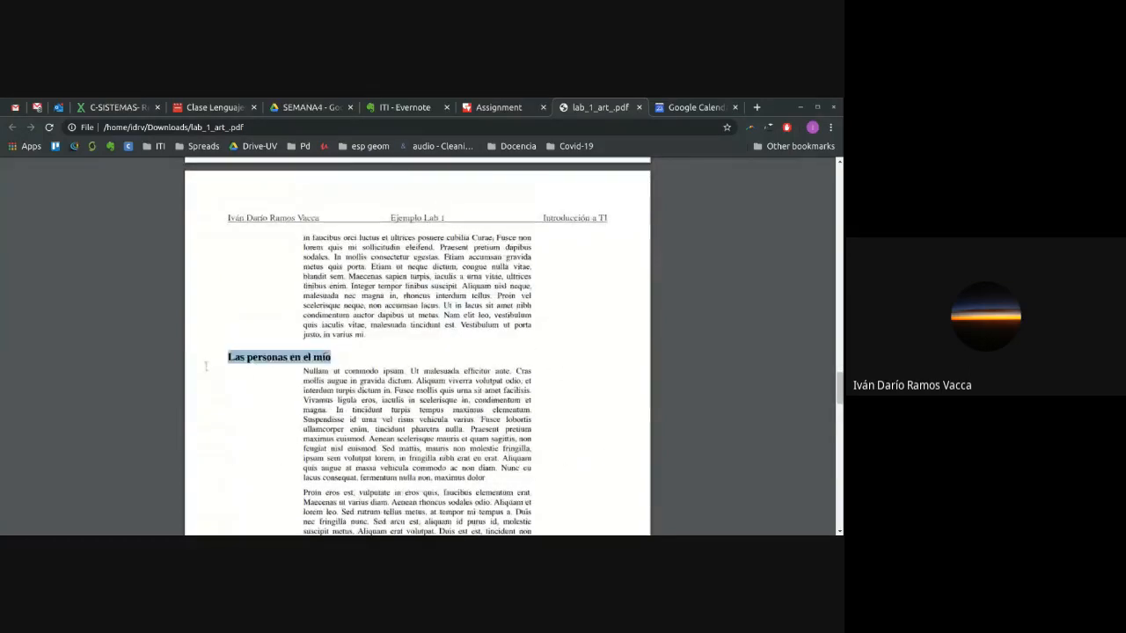
click(288, 397)
- Go back to the photo at the end of page 4 and enlarge the page to view it with its surrounding text
scroll(288, 396, up, 3)
scroll(288, 397, down, 2)
scroll(288, 396, up, 3)
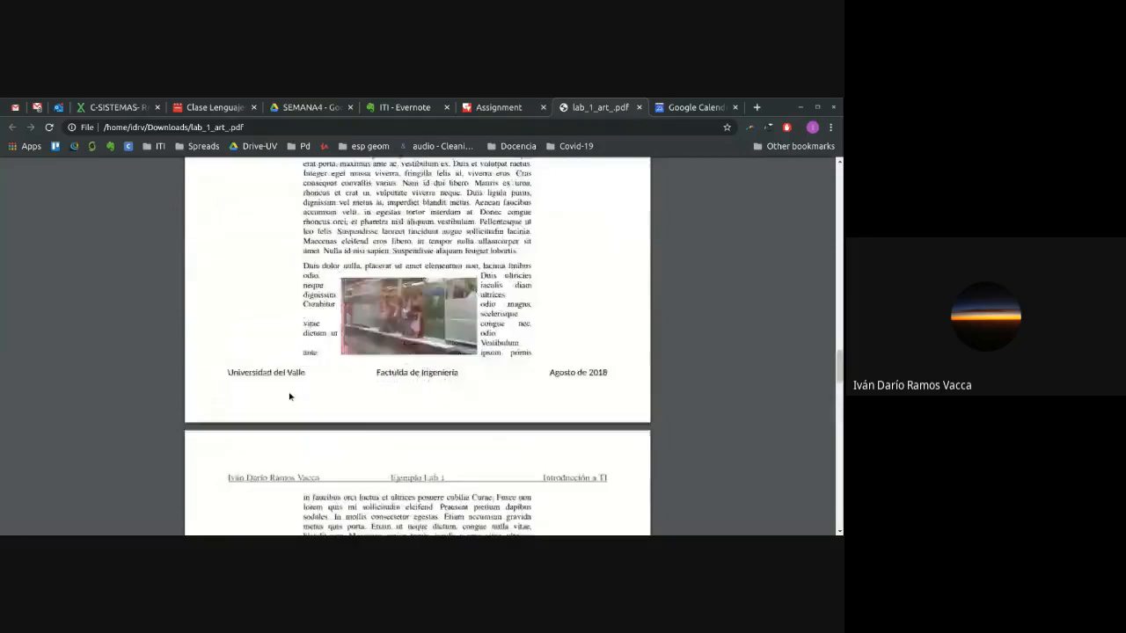
scroll(288, 397, up, 2)
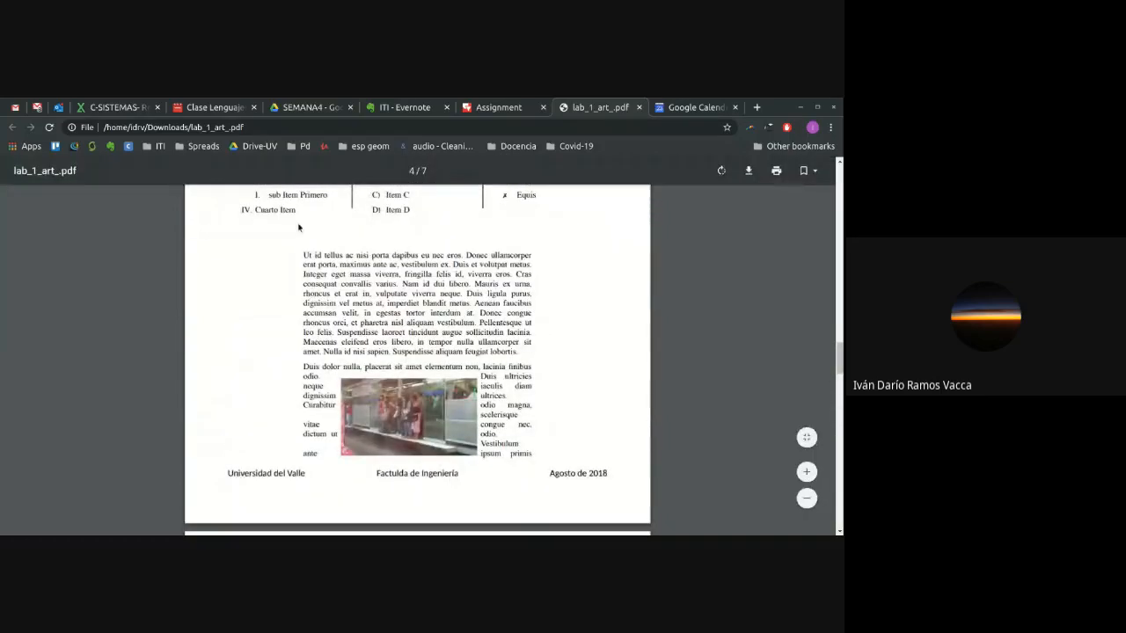
click(806, 472)
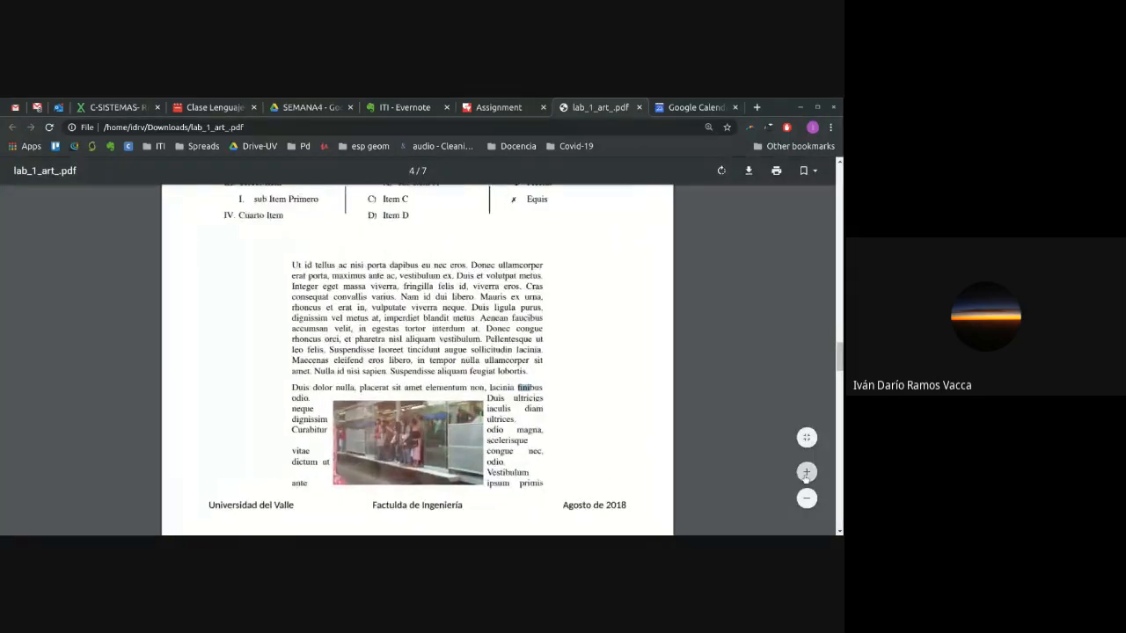
click(807, 472)
click(807, 472)
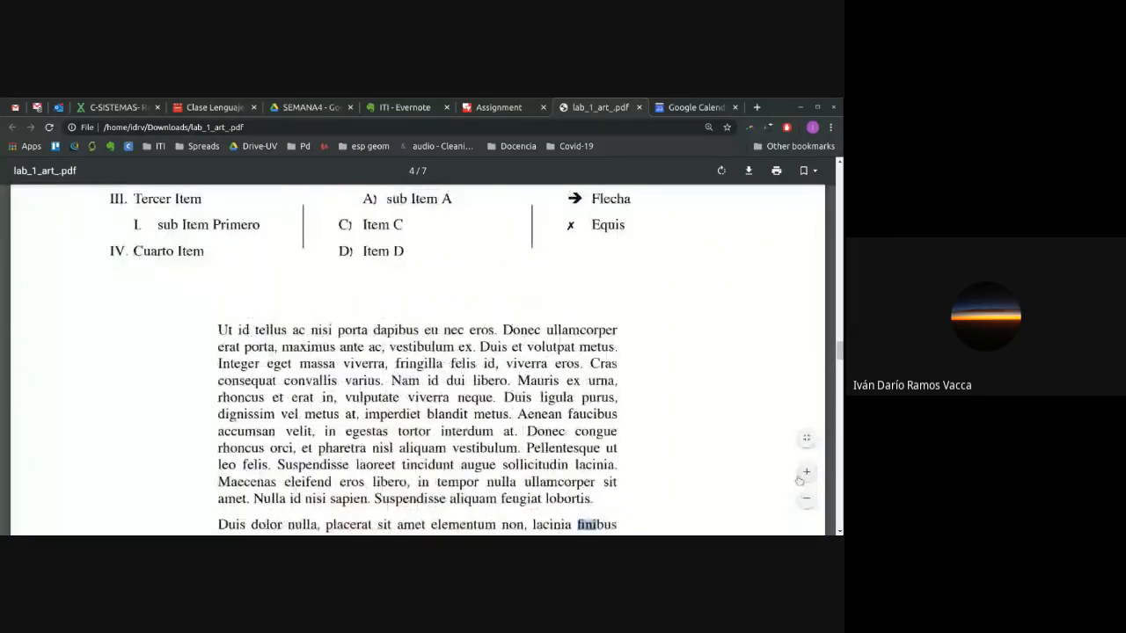
scroll(698, 467, down, 4)
scroll(698, 467, up, 2)
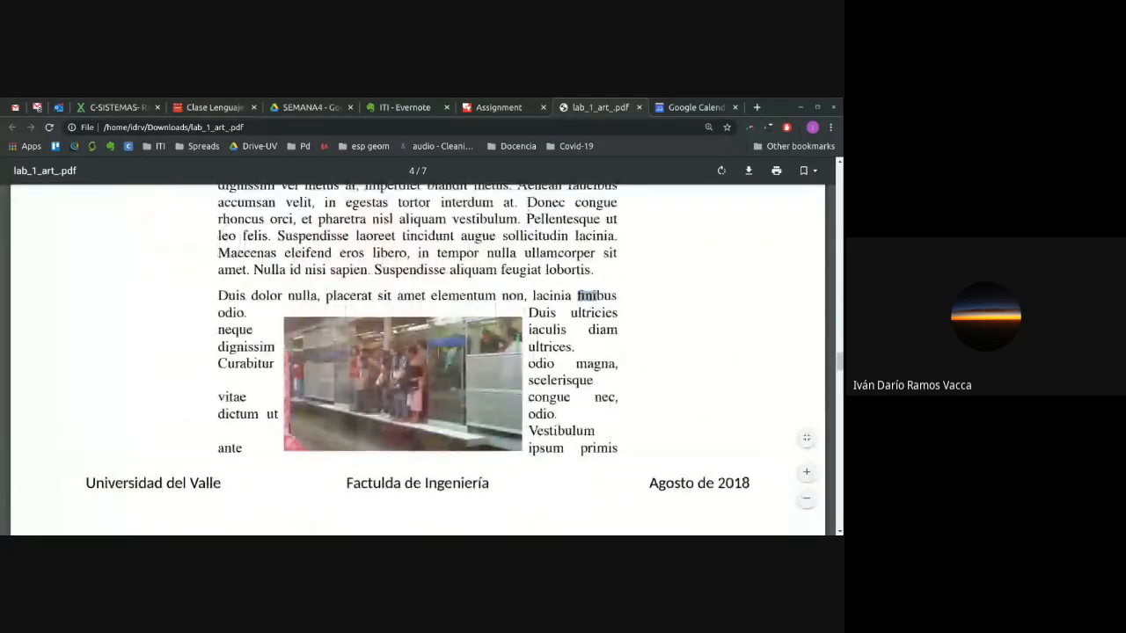
- Magnify the page 4 photo further and examine how the paragraph text wraps around both of its sides
click(807, 472)
click(807, 472)
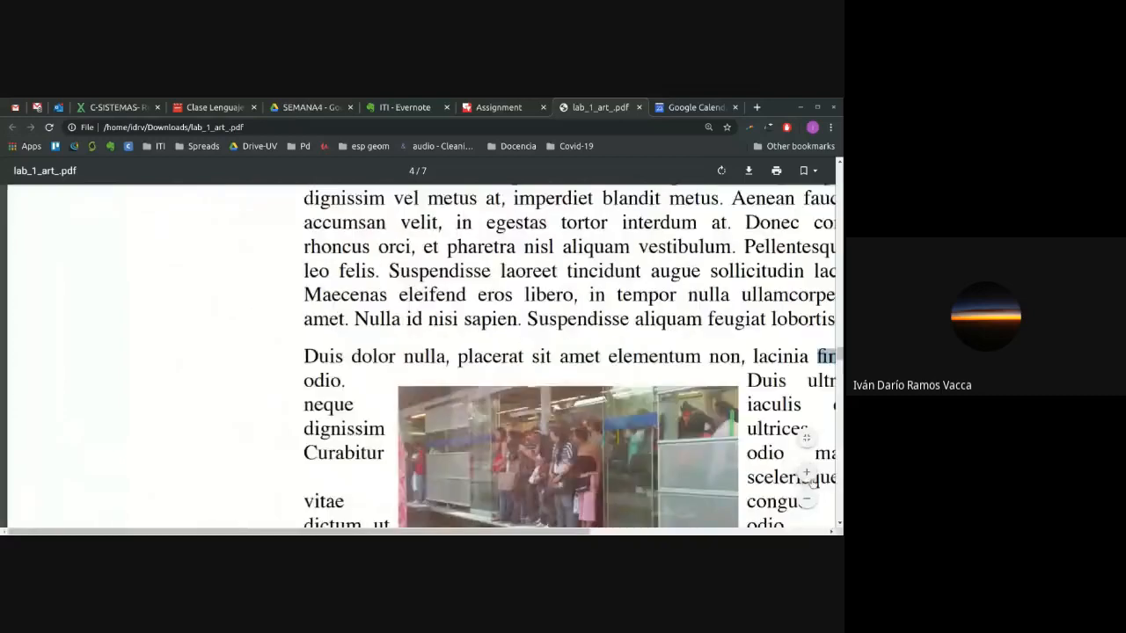
click(807, 473)
scroll(604, 449, up, 2)
scroll(604, 456, down, 1)
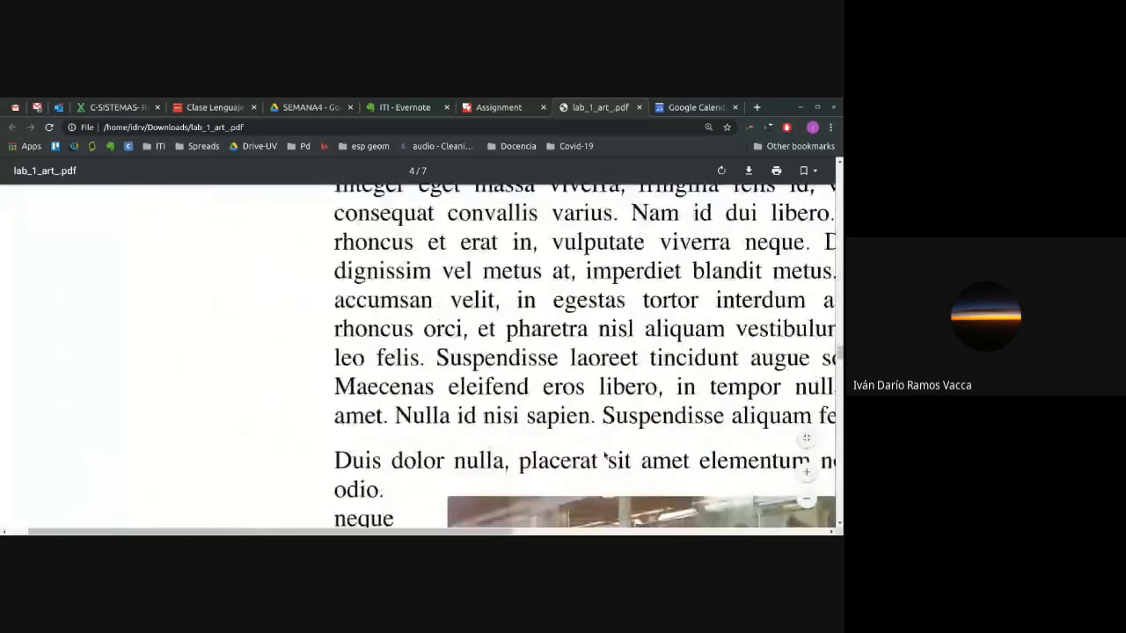
scroll(605, 456, down, 3)
scroll(604, 456, right, 3)
scroll(604, 455, up, 1)
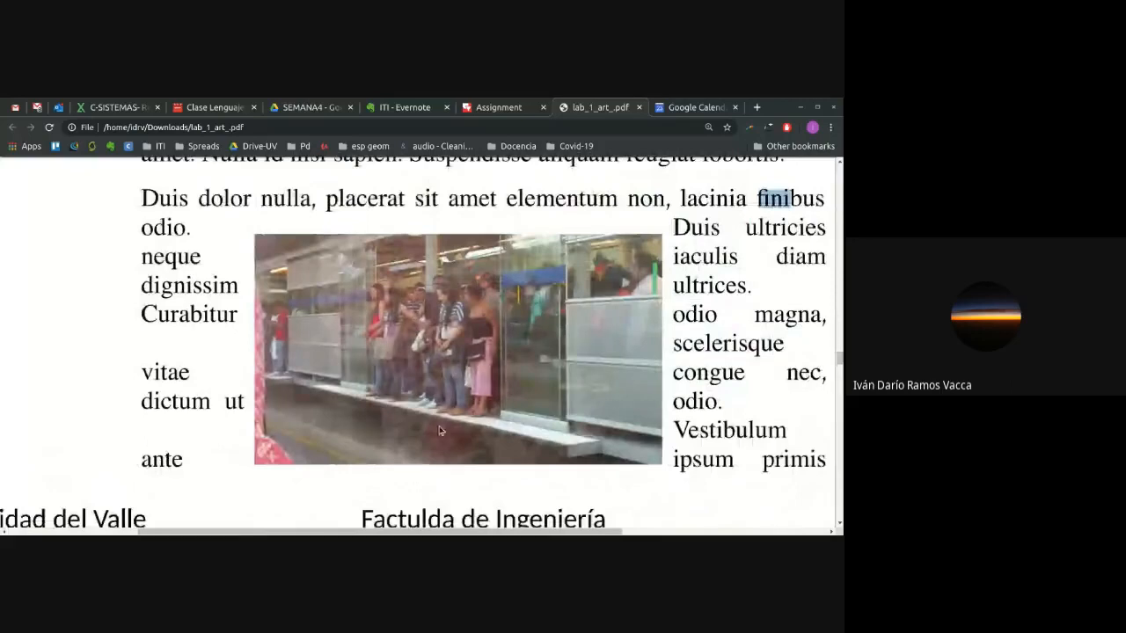
click(596, 312)
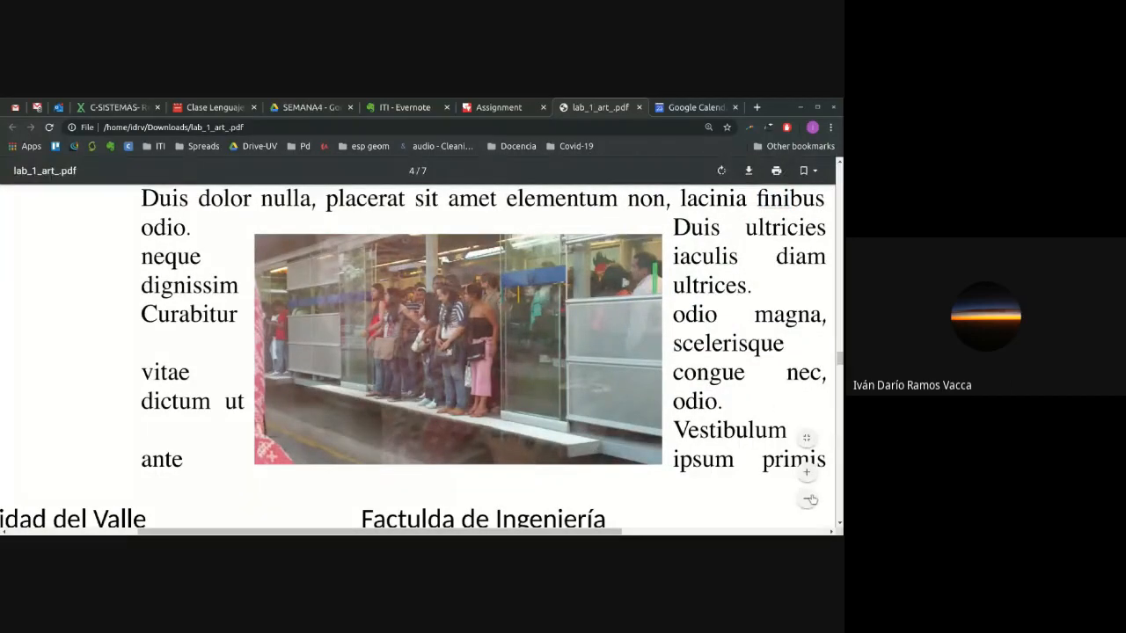
- Reduce the magnification and examine Tabla 1 on page 6, continuing to the end of the document
click(809, 499)
click(810, 500)
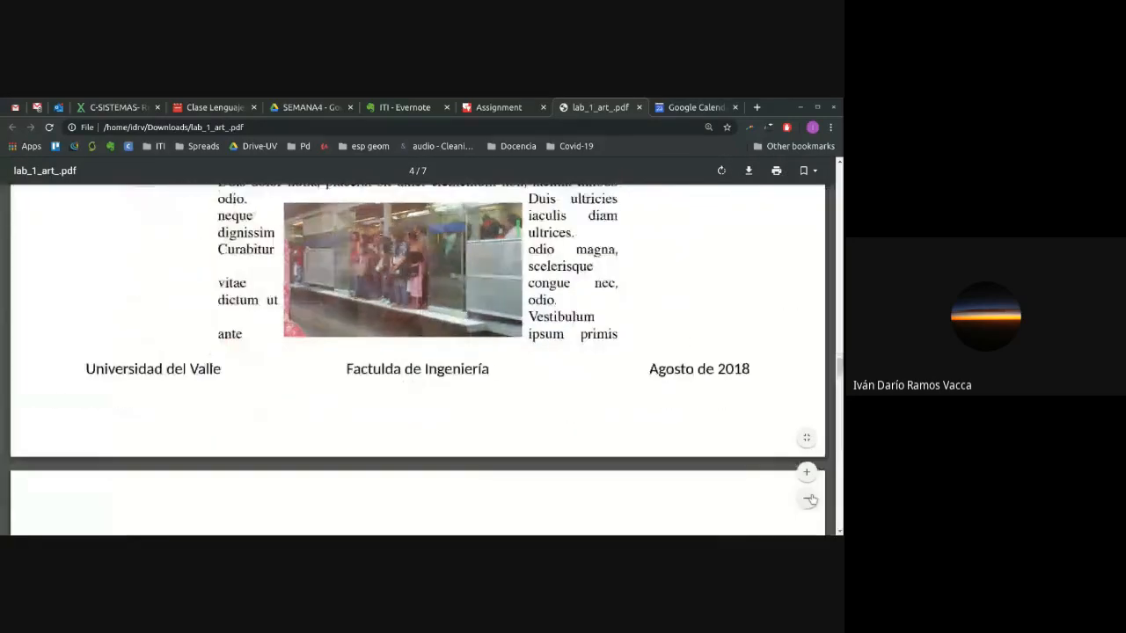
click(809, 500)
click(810, 500)
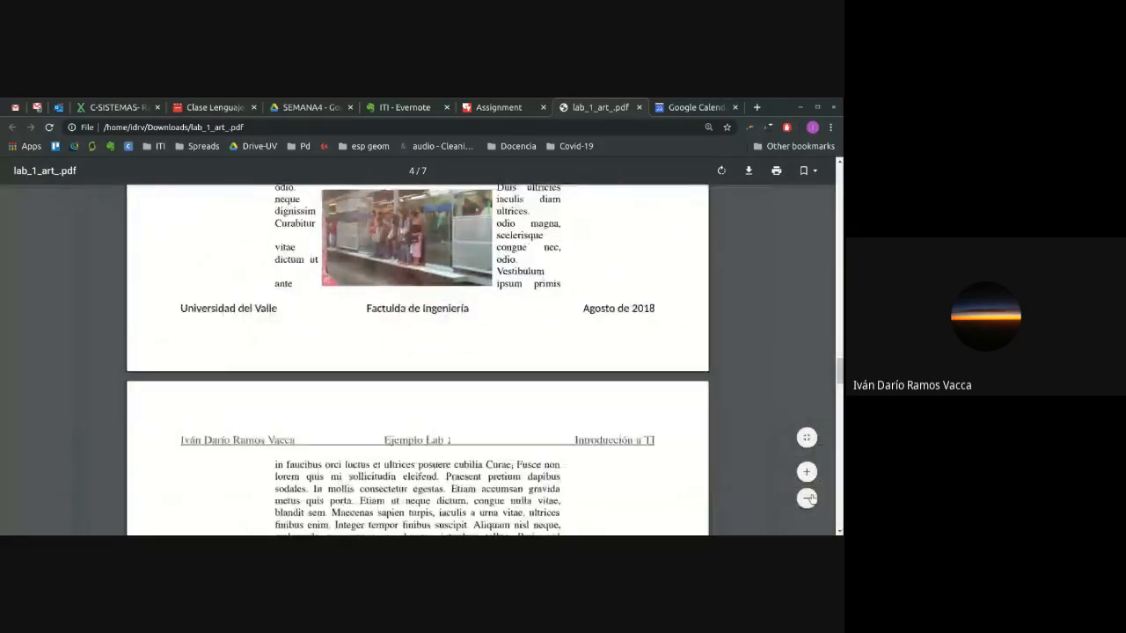
click(809, 500)
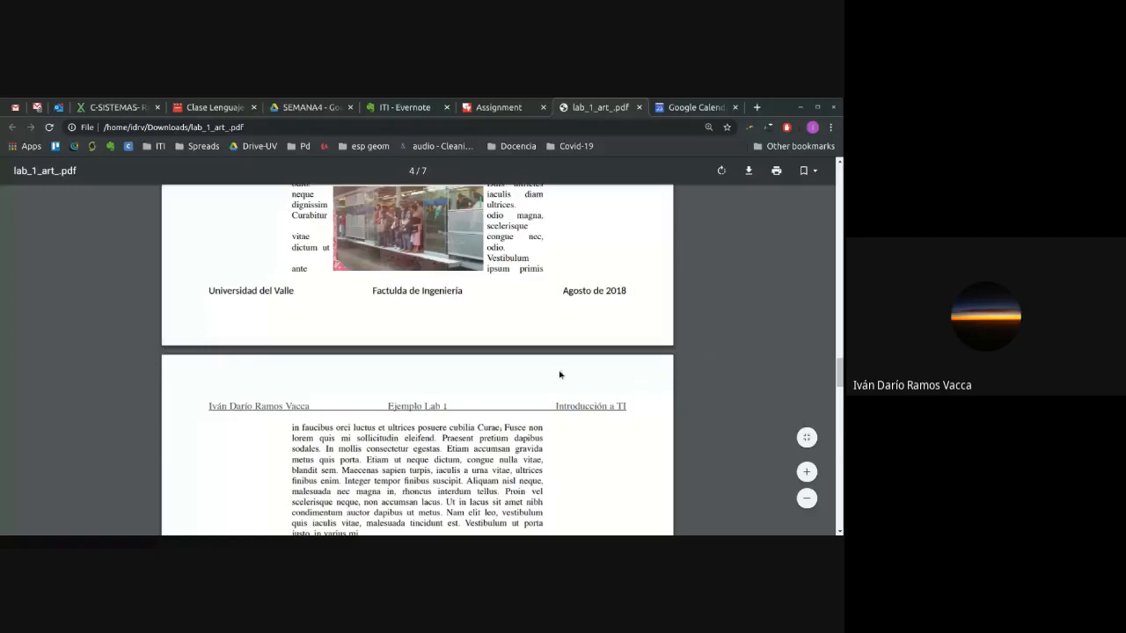
scroll(625, 360, down, 15)
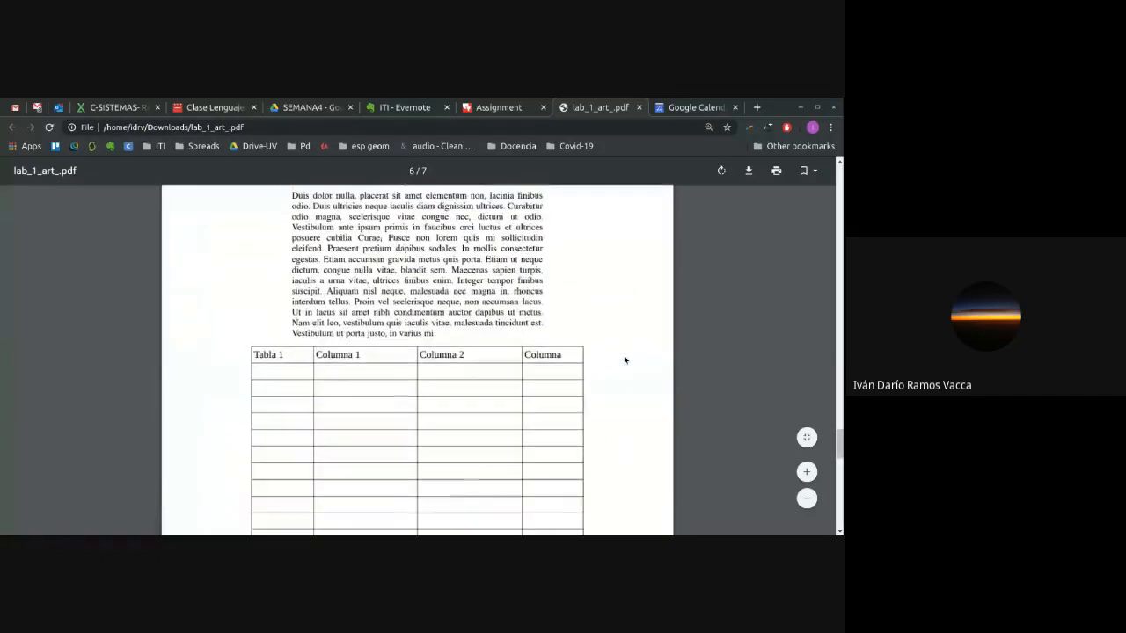
scroll(625, 360, up, 2)
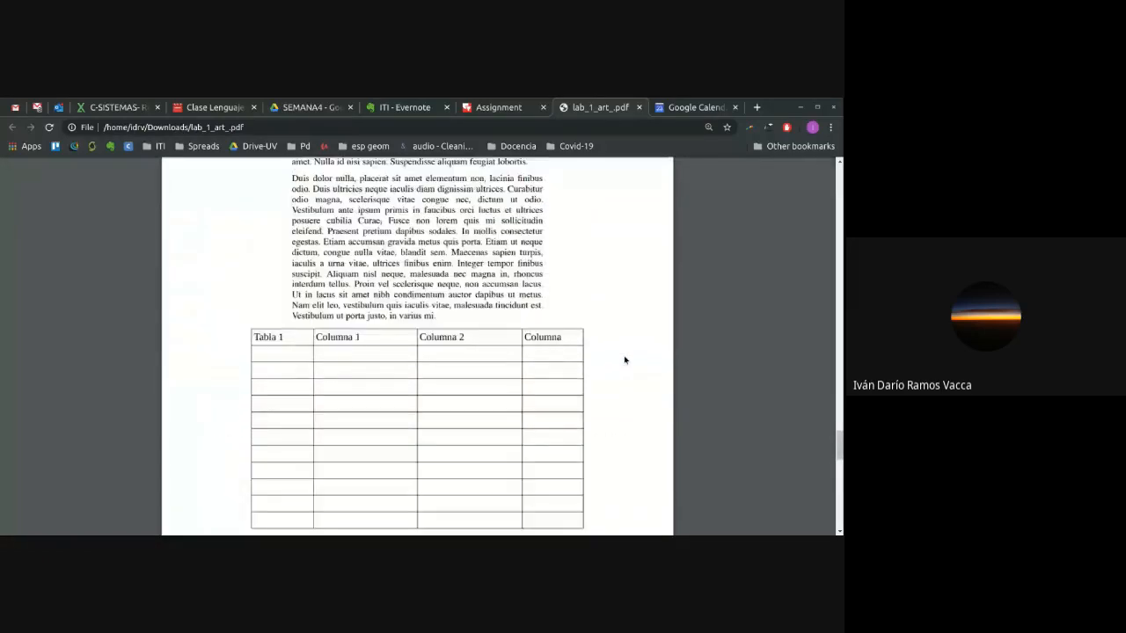
scroll(564, 361, down, 1)
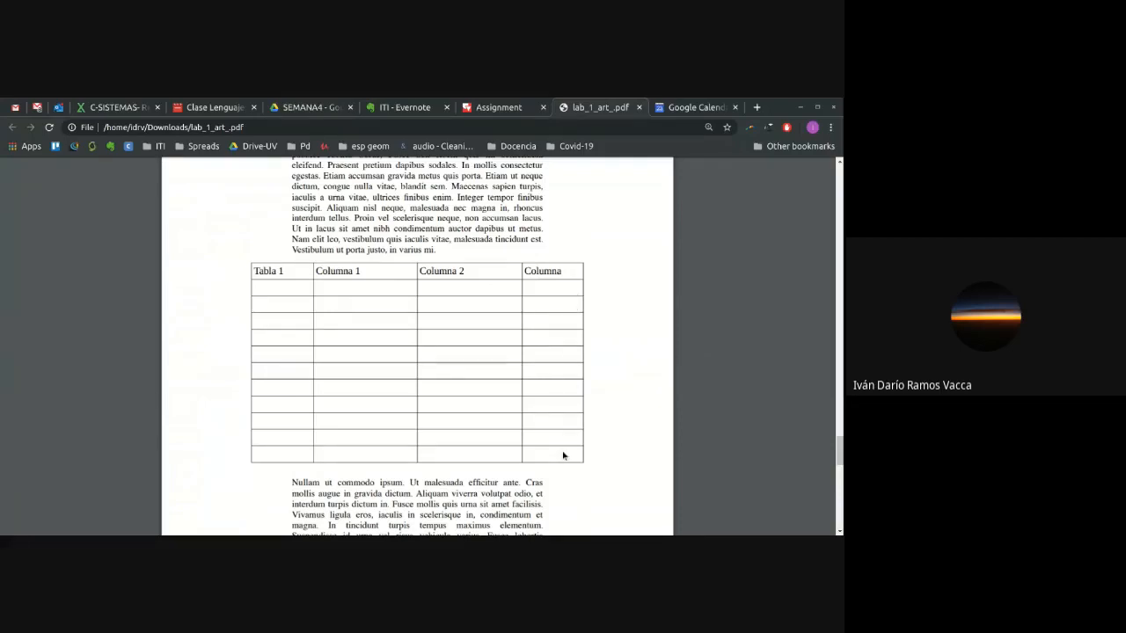
scroll(638, 434, down, 10)
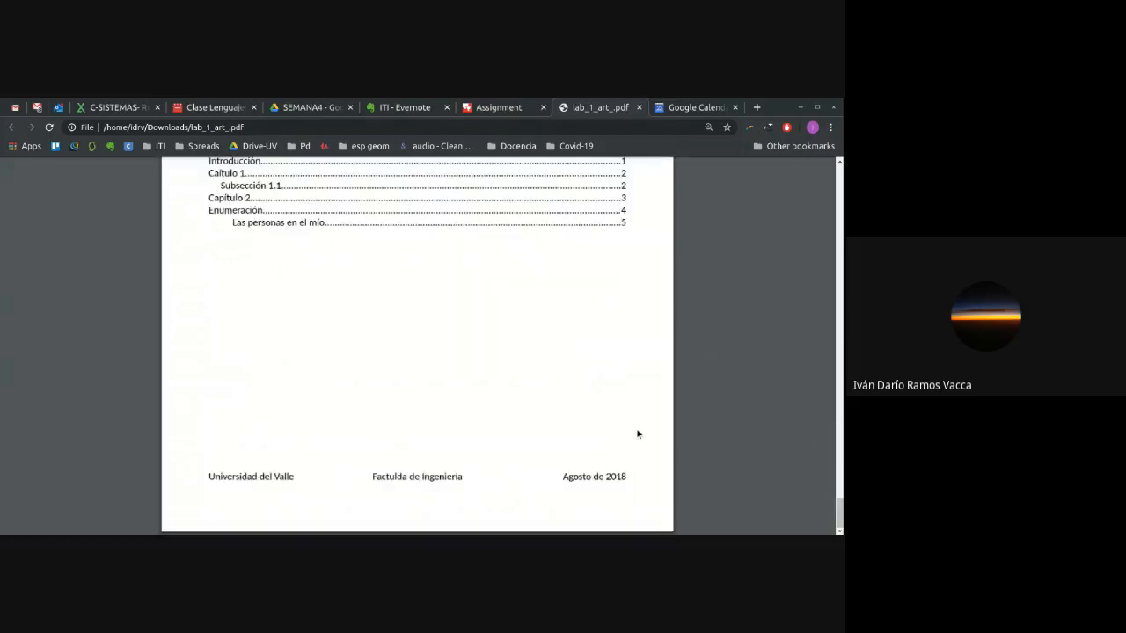
- Return to the Enumeración section and examine its numbered, lettered and symbol-bulleted lists in three columns
scroll(639, 434, up, 20)
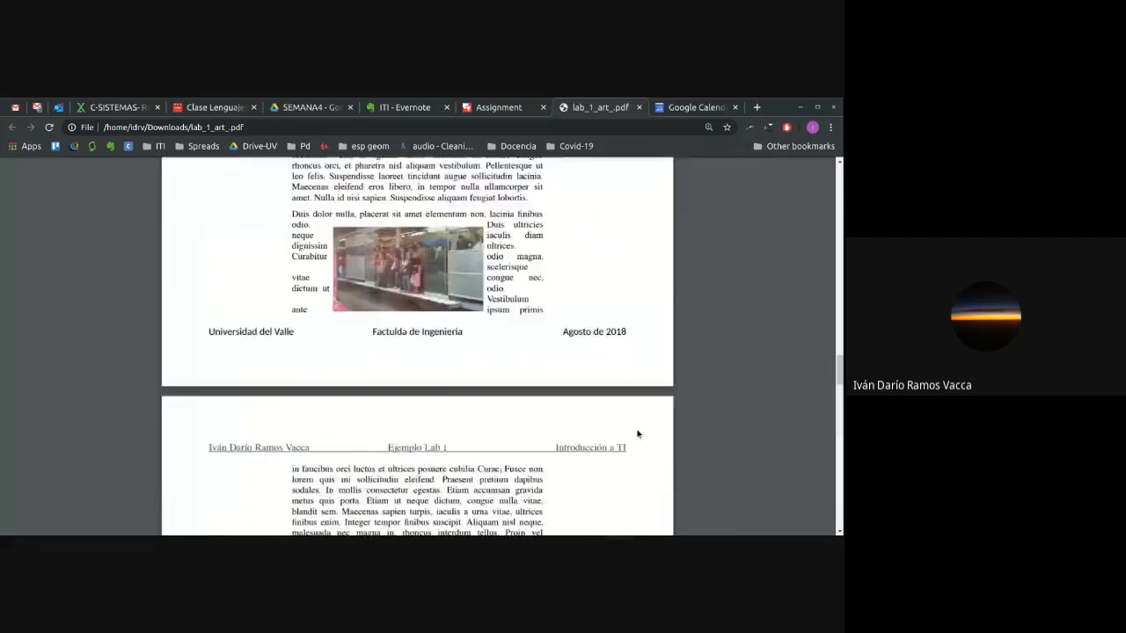
scroll(637, 442, down, 3)
scroll(638, 442, up, 3)
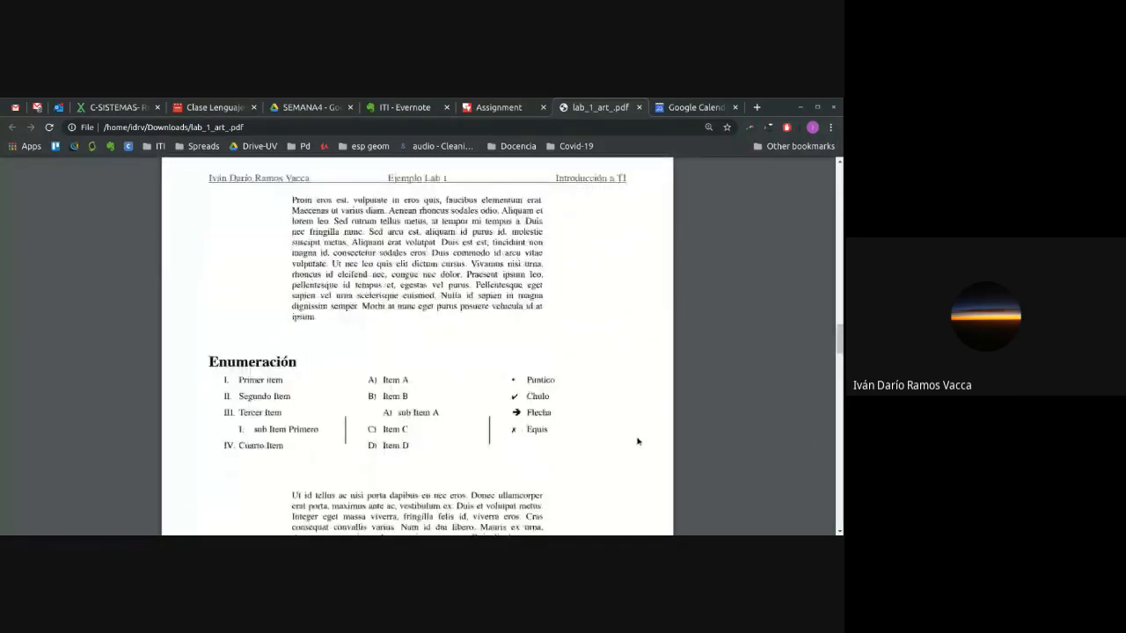
scroll(638, 442, down, 2)
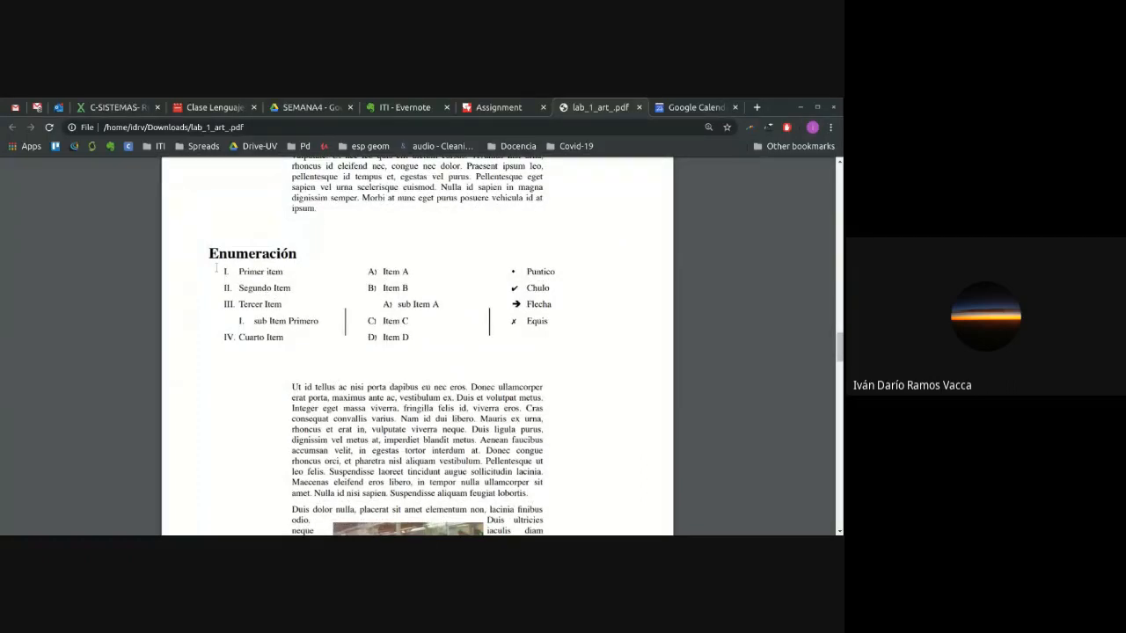
- Highlight the author name in the page 4 header and check the headers and footers throughout the preceding pages
scroll(216, 267, up, 3)
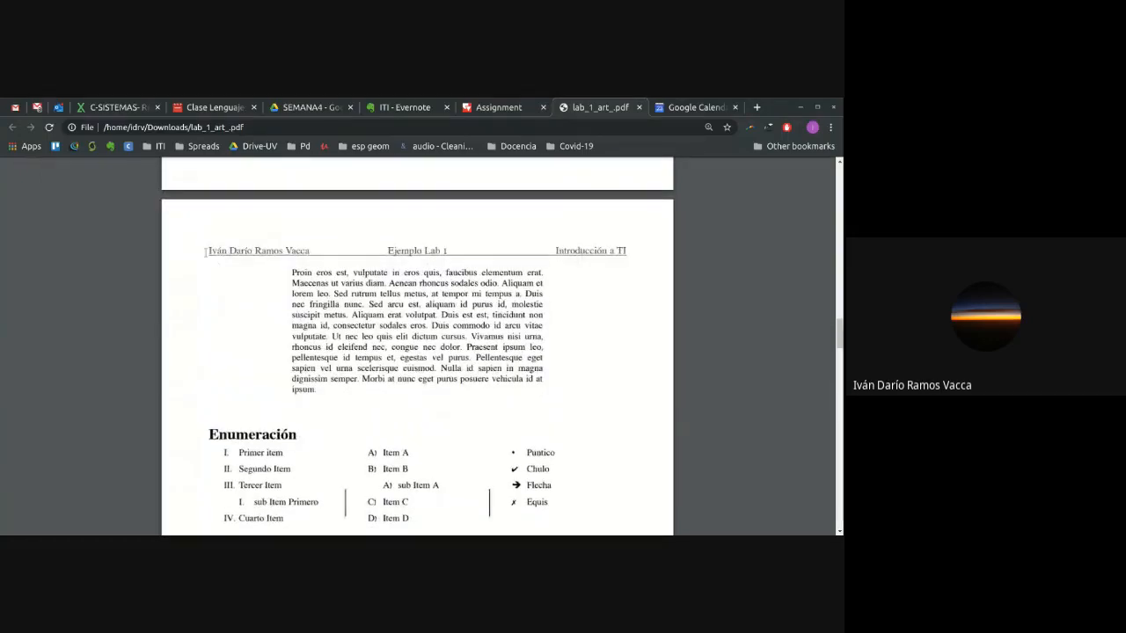
drag(205, 252, 400, 250)
click(400, 249)
scroll(464, 281, up, 5)
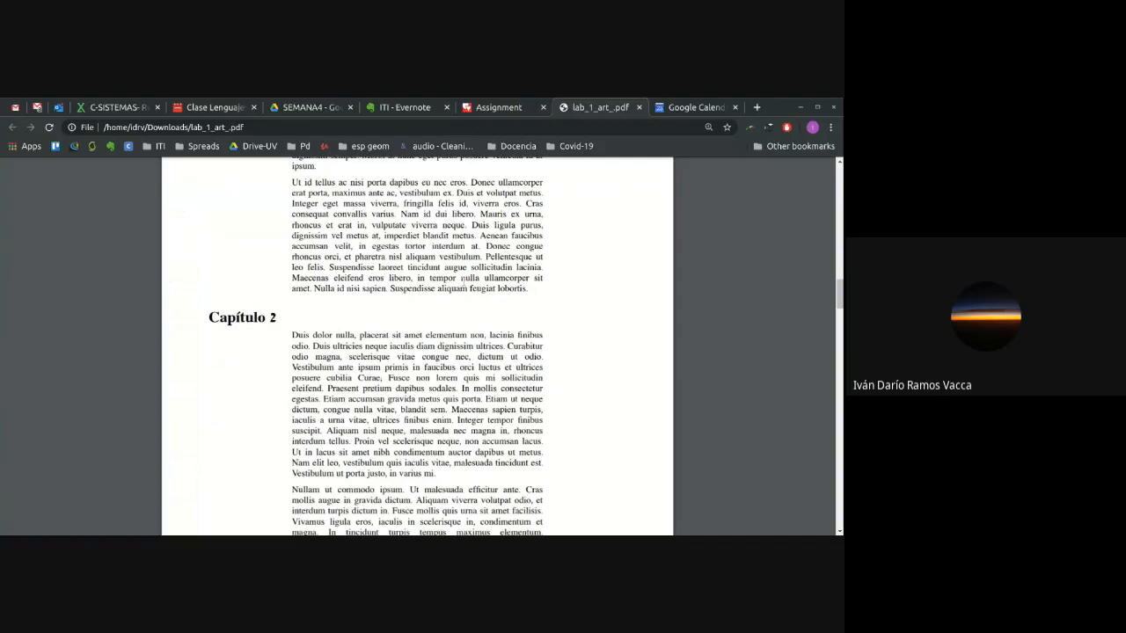
scroll(464, 282, up, 3)
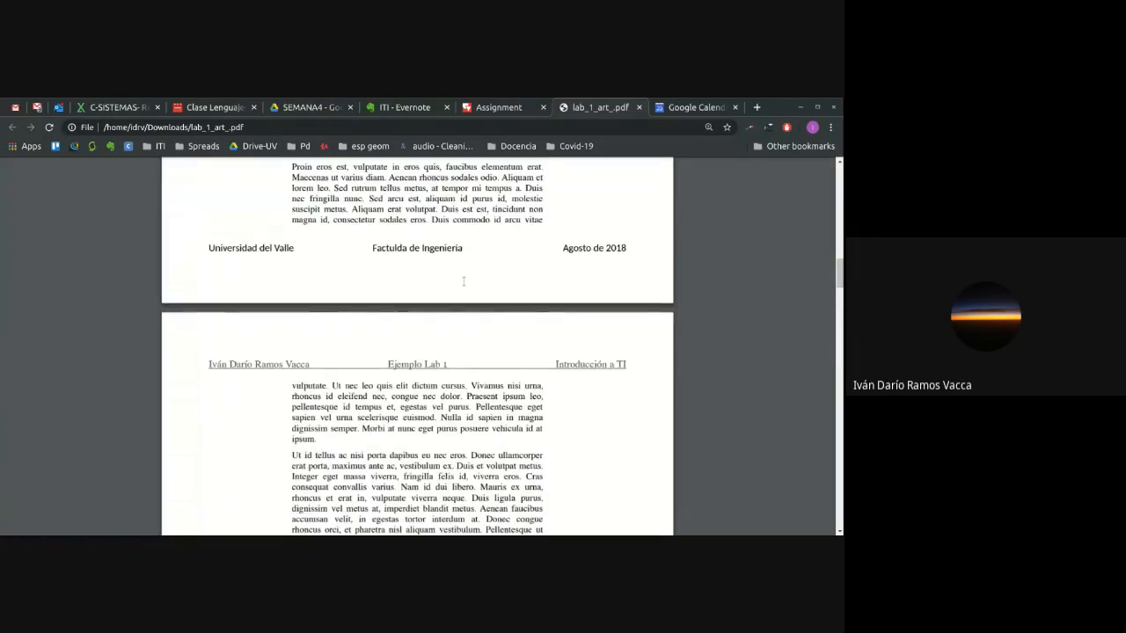
scroll(463, 282, up, 3)
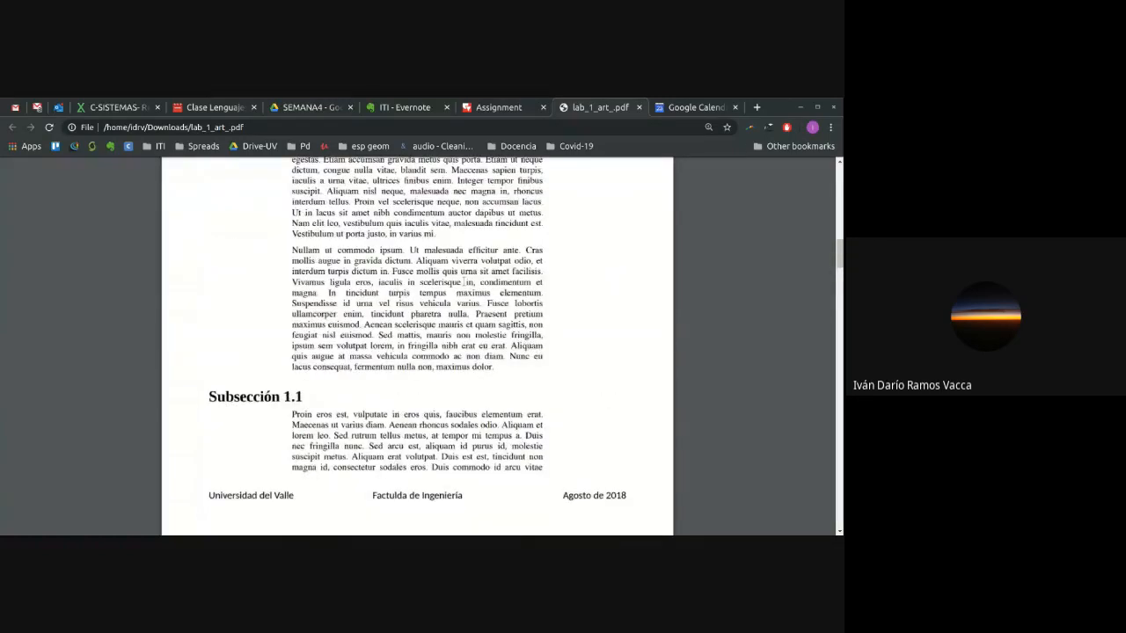
scroll(463, 282, up, 3)
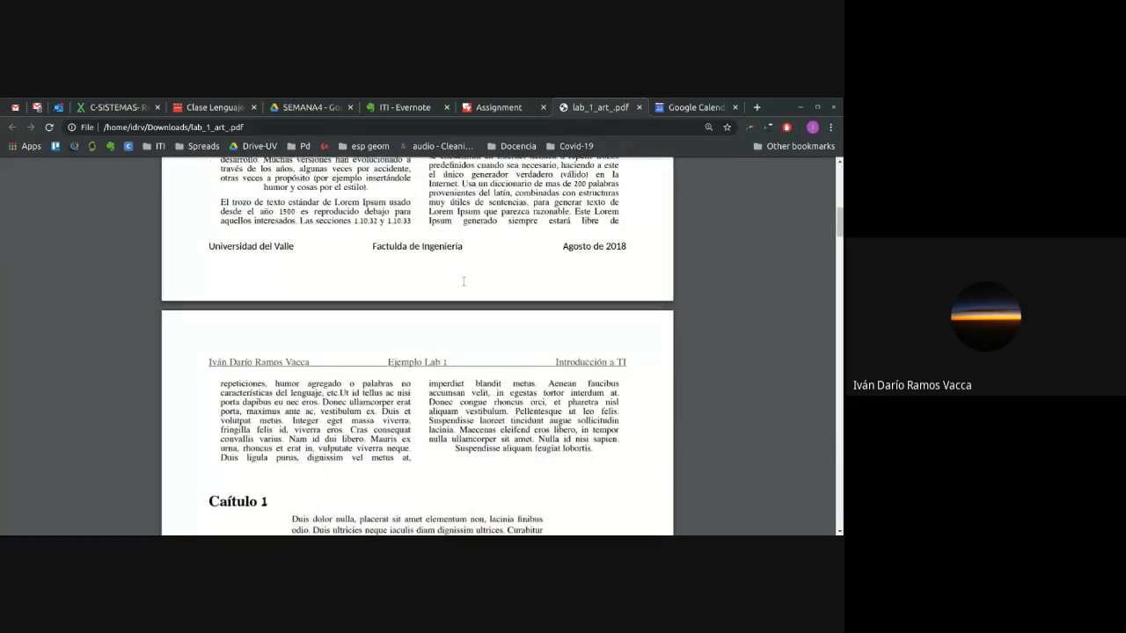
scroll(464, 282, up, 6)
scroll(463, 282, down, 20)
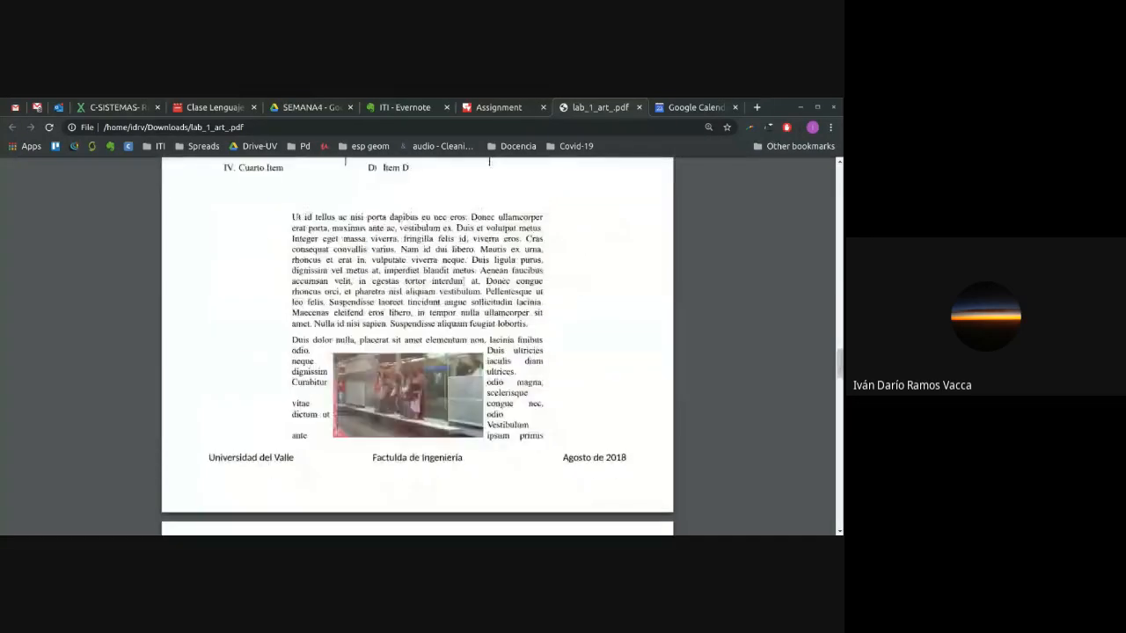
- Examine the remaining pages of the model article through the Sumario on page 7 and close the PDF
scroll(464, 281, down, 7)
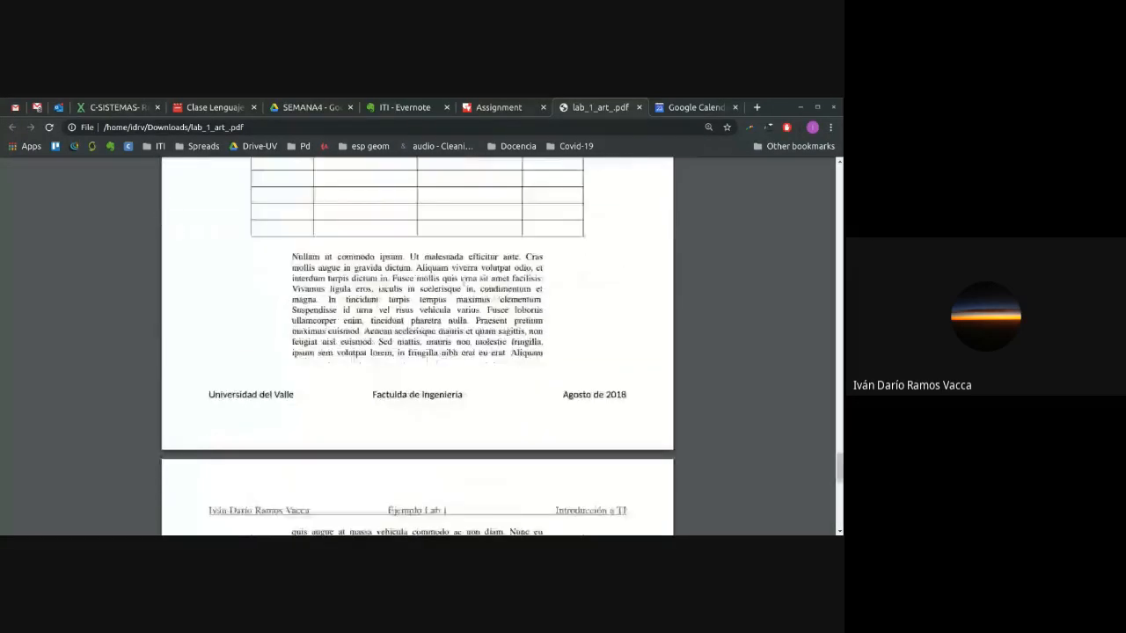
scroll(586, 252, down, 10)
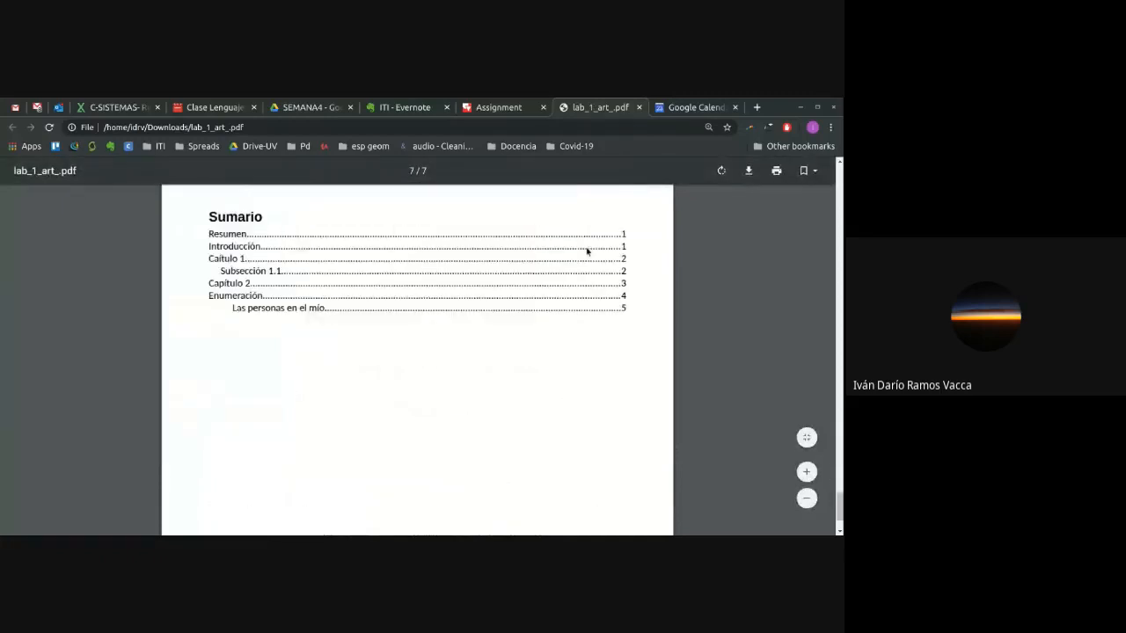
click(640, 108)
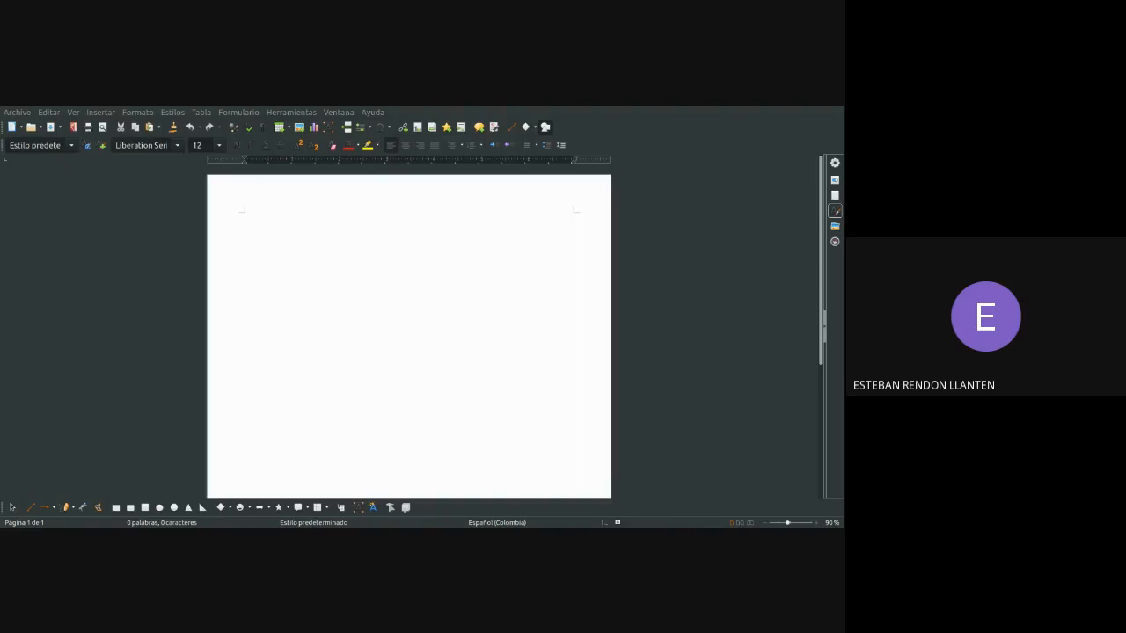
click(466, 359)
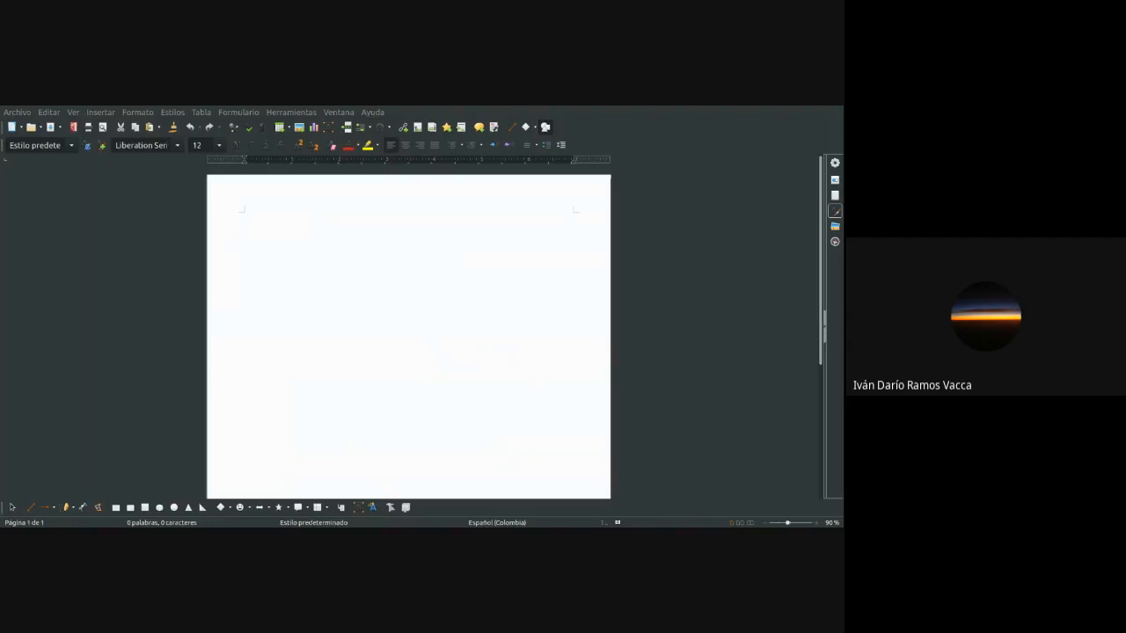
click(513, 331)
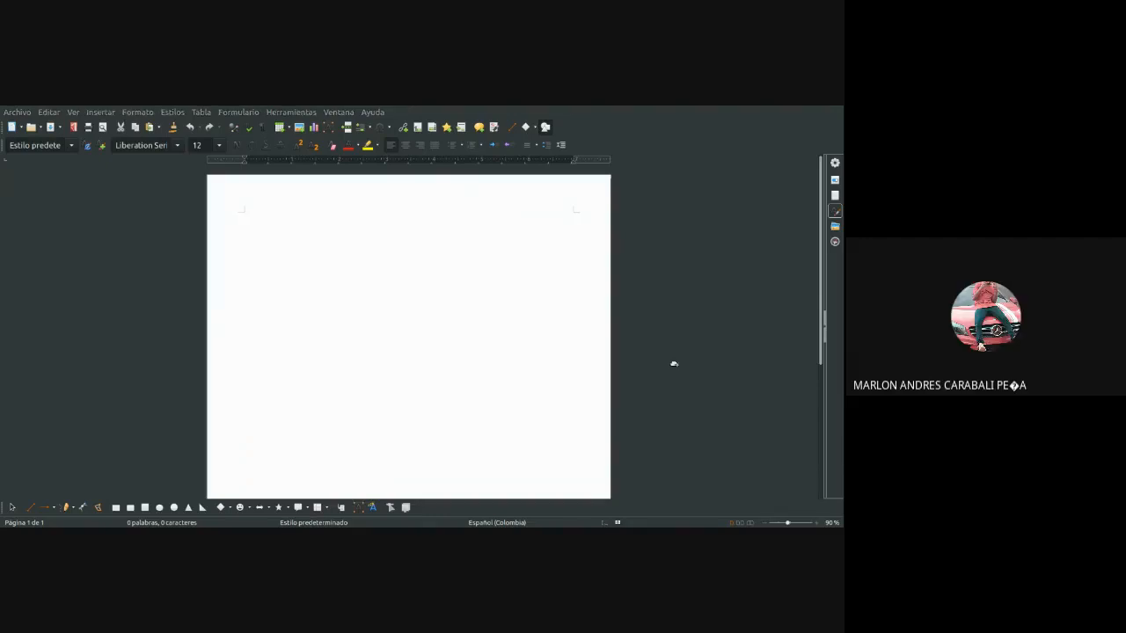
drag(674, 365, 600, 343)
click(477, 338)
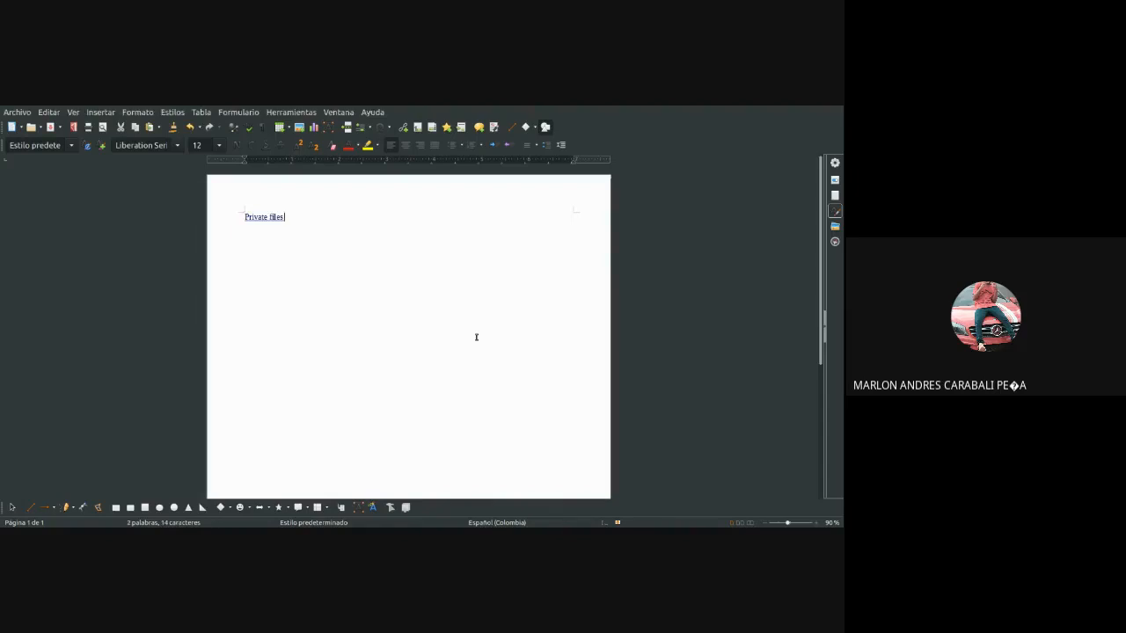
key(BackSpace)
key(BackSpace)
key(BackSpace)
key(BackSpace)
key(BackSpace)
key(BackSpace)
key(BackSpace)
key(BackSpace)
key(BackSpace)
key(BackSpace)
key(BackSpace)
key(BackSpace)
key(BackSpace)
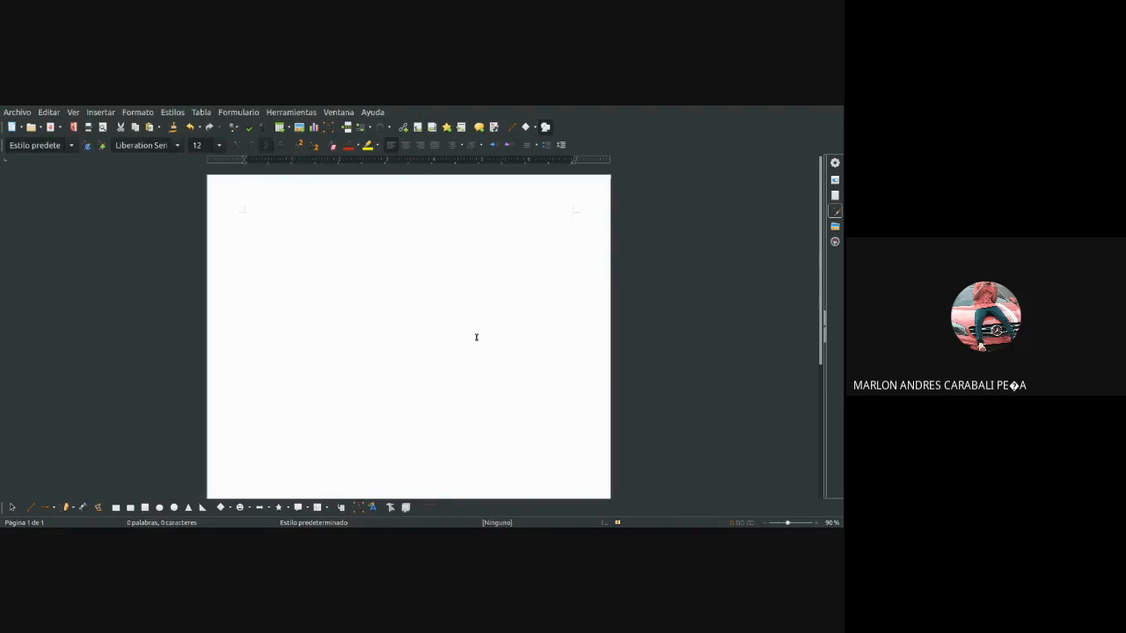
- Enter "Título" as the first line of the blank document and apply the Titular paragraph style
text(Título)
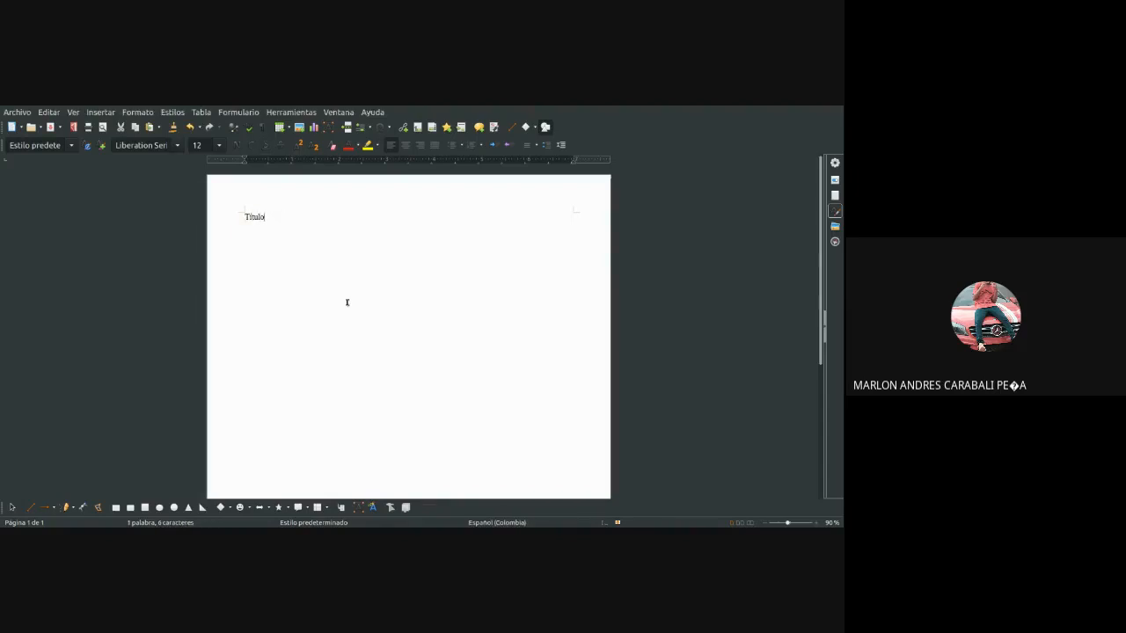
click(74, 149)
text(Titular)
key(Return)
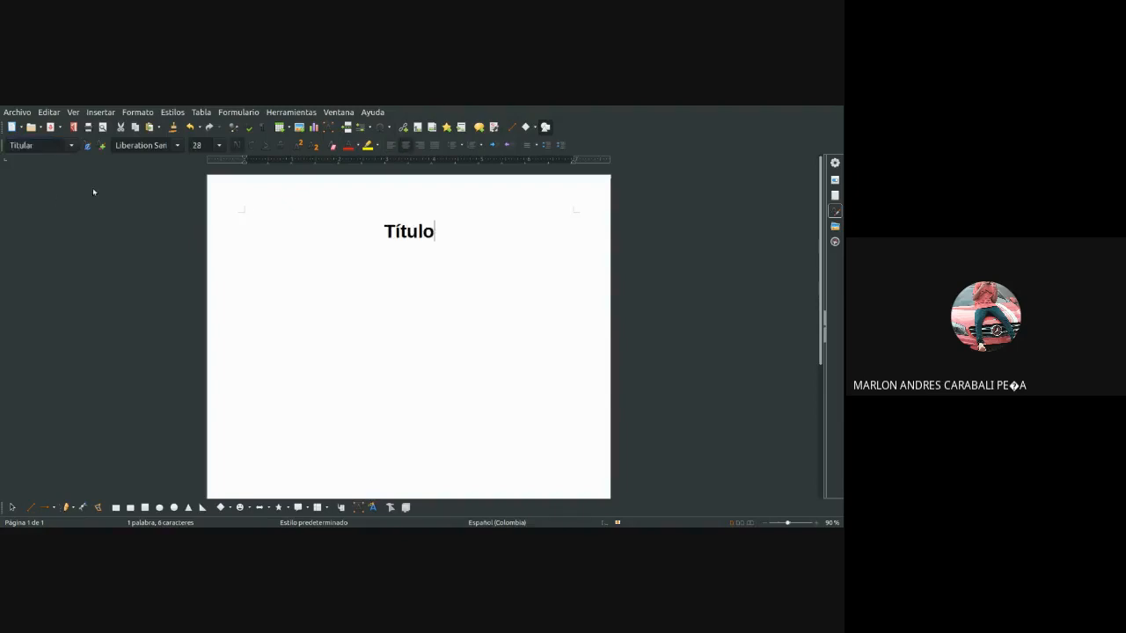
- Add a "subtítulo" line beneath the title and apply the Subtítulo paragraph style
key(Return)
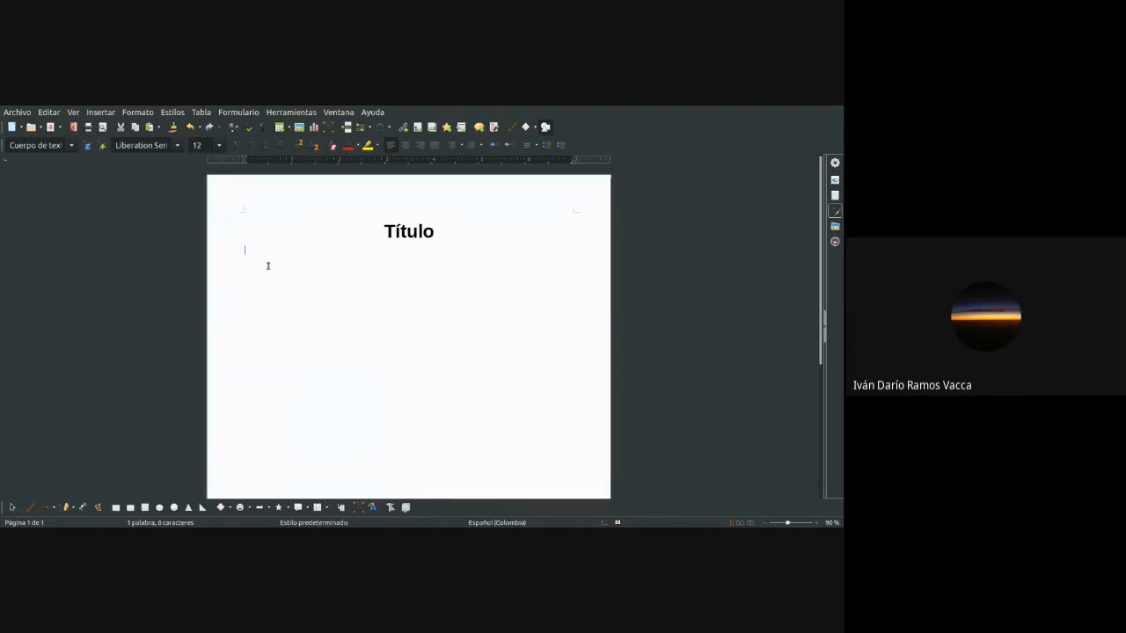
text(subtitulo)
click(73, 150)
click(50, 233)
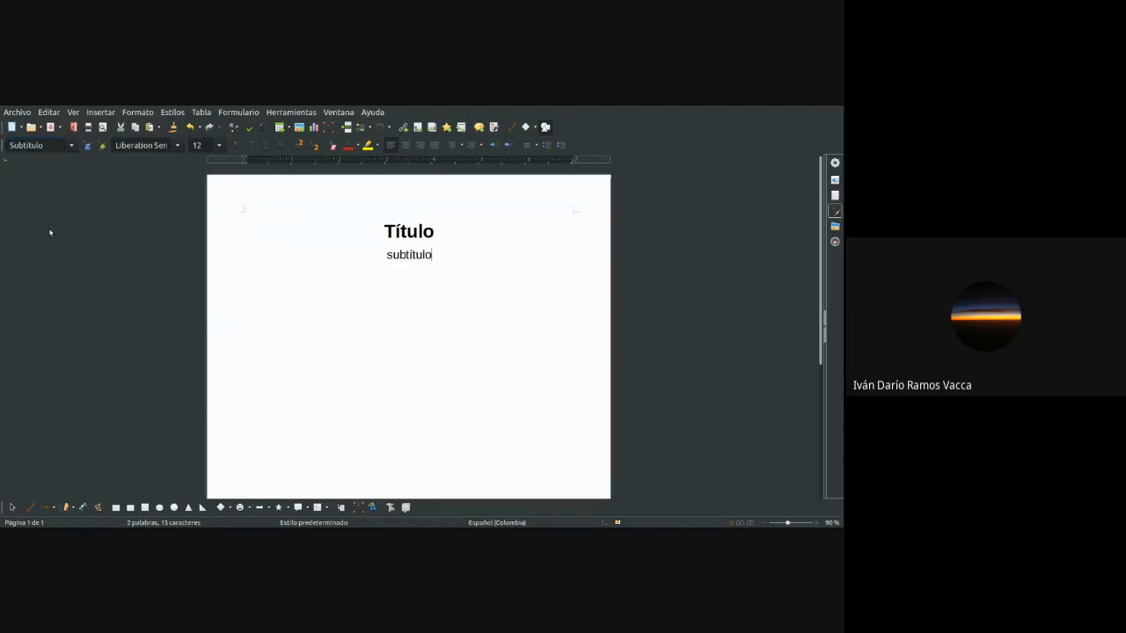
- Leave a blank line under the subtitle and insert the filler paragraph starting "Interdum et malesuada fames ac ante ipsum"
key(Return)
key(Return)
key(alt+Tab)
text(Interdum et malesuada fames ac ante ipsum primis in faucibus. Aliquam a fringilla nisl, vitae malesuada sem. Nullam egestas, nisl non rutrum dapibus, elit metus porta lorem, in cursus ipsum lorem a neque. Nullam faucibus nisl ut nibh tempus, nec cursus mi pharetra. Sed sed auctor neque. Proin laoreet odio in nulla tincidunt, ac mollis eros consectetur. Vivamus facilisis risus sit amet nunc congue, vitae ullamcorper erat lacinia. Nulla pulvinar, sapien a condimentum fermentum, libero sapien luctus est, sed eleifend diam nisi a tellus. Mauris sodales viverra felis, vitae volutpat purus ultricies sit amet. Ut eget eleifend diam. Quisque ornare rhoncus nisi, at pulvinar nisl.)
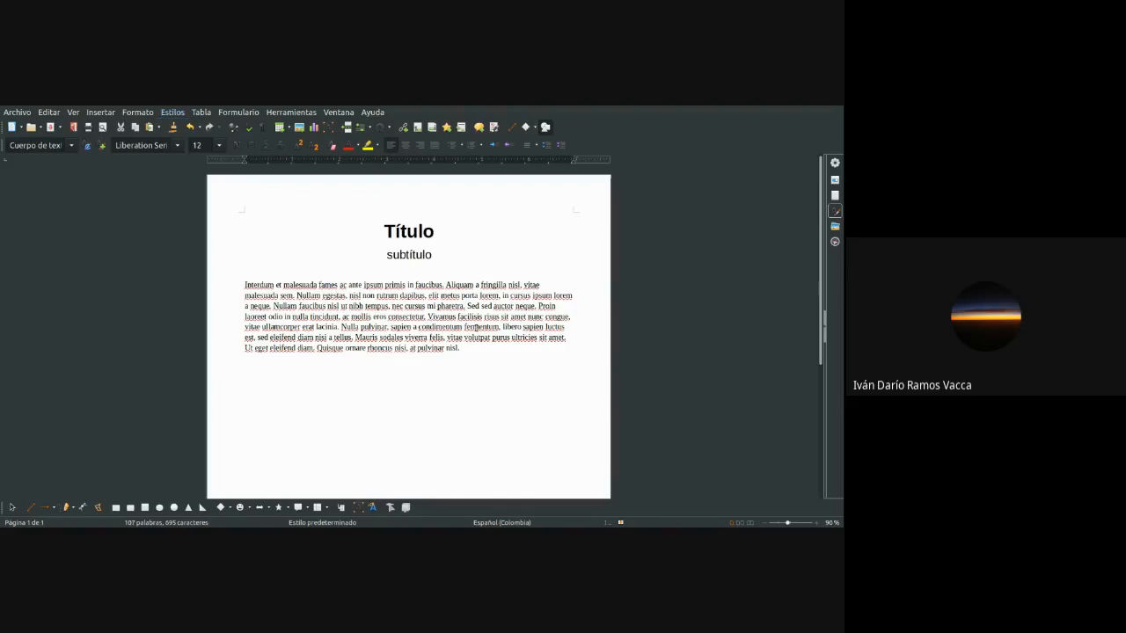
- Insert the heading RESUMEN above the filler paragraph and format it with the Título 1 style
key(Return)
key(Return)
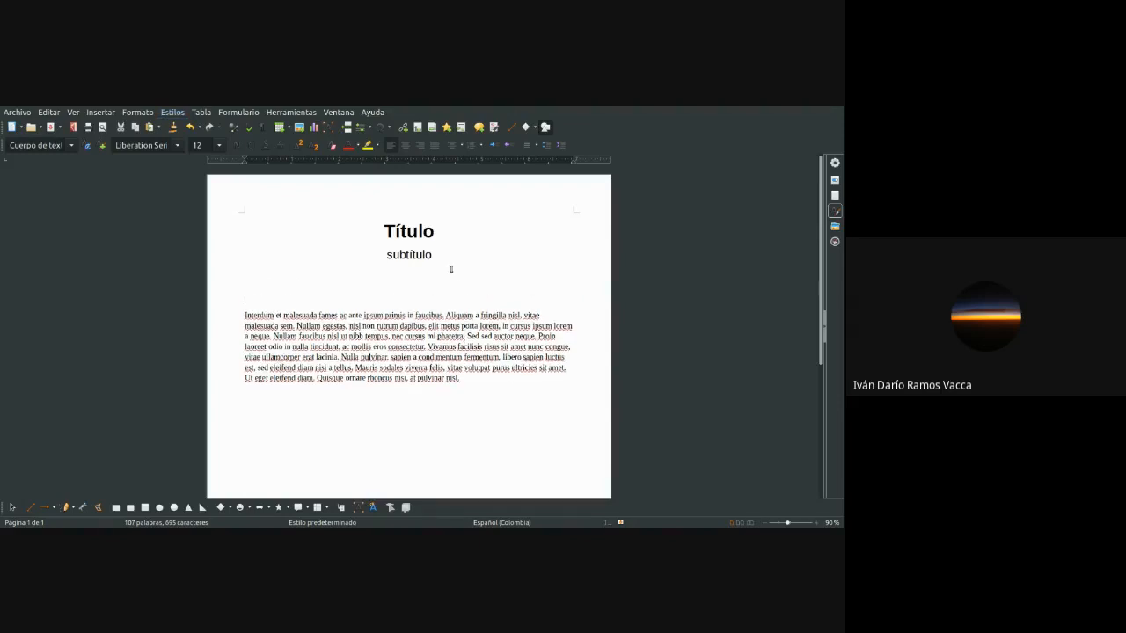
text(RESUMEN)
click(36, 146)
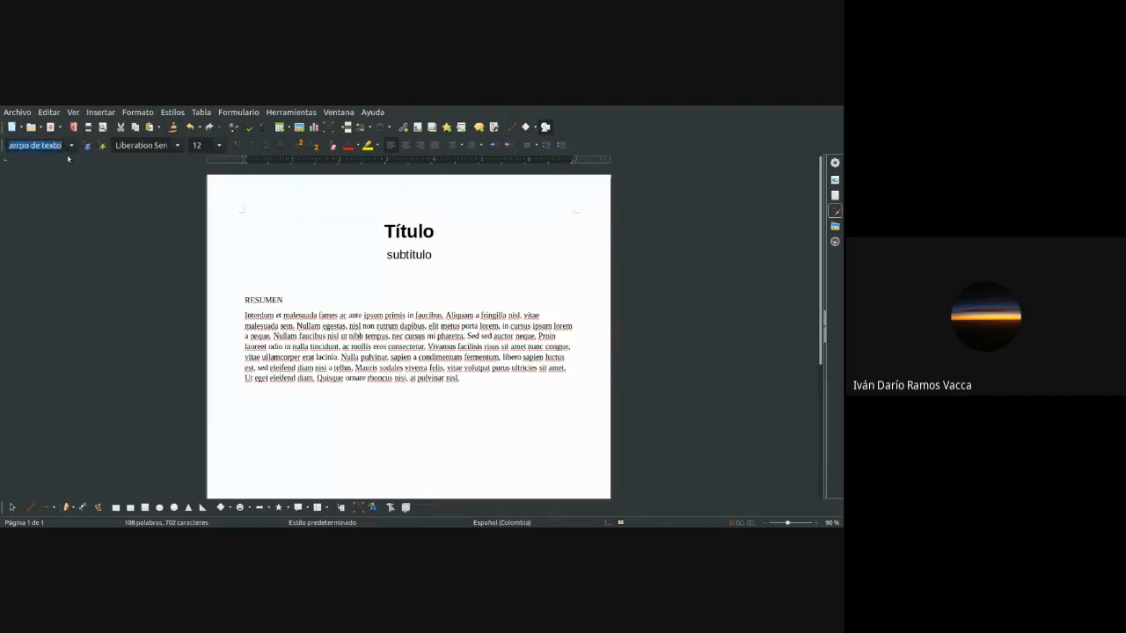
text(Título 1)
key(Return)
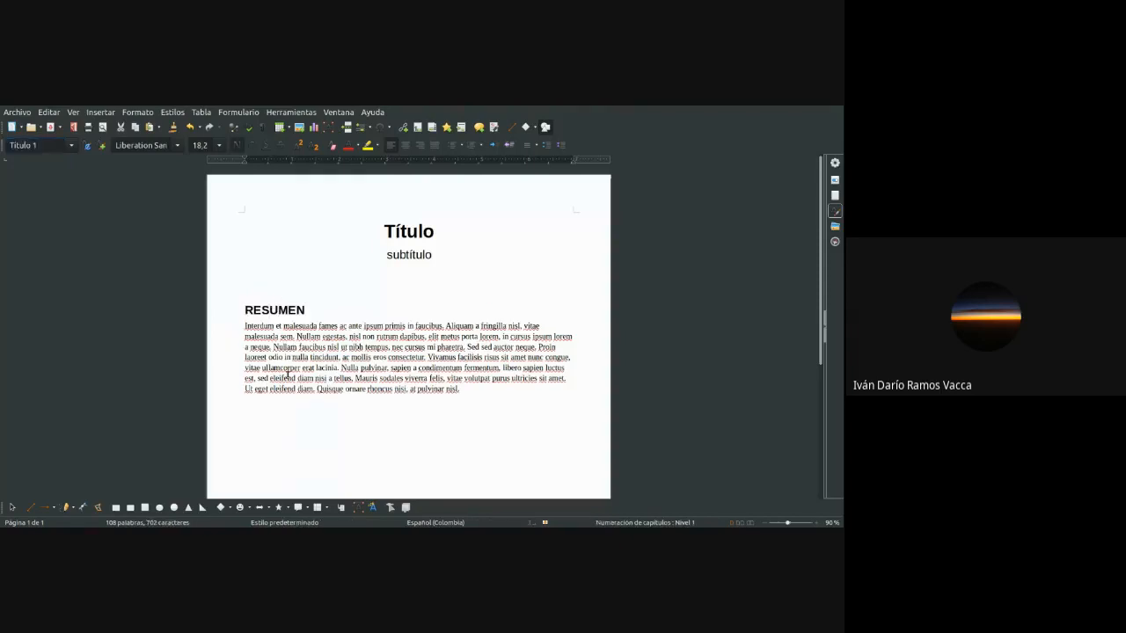
- Assign the custom Resumen_c paragraph style to the text under RESUMEN and open that style for editing
click(286, 375)
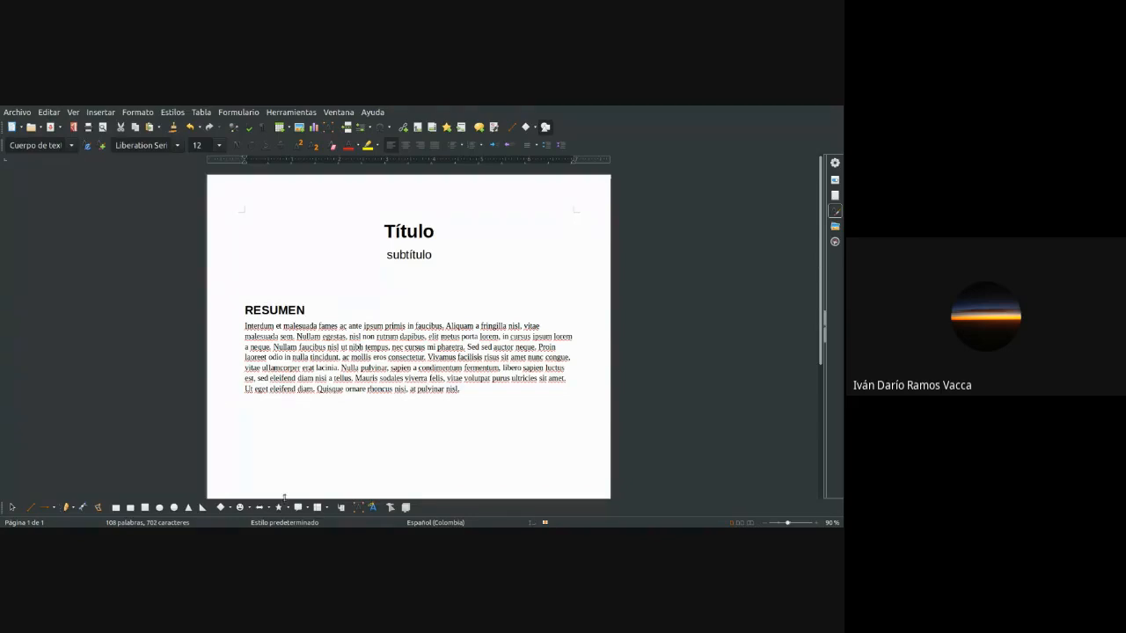
click(472, 387)
drag(472, 386, 316, 346)
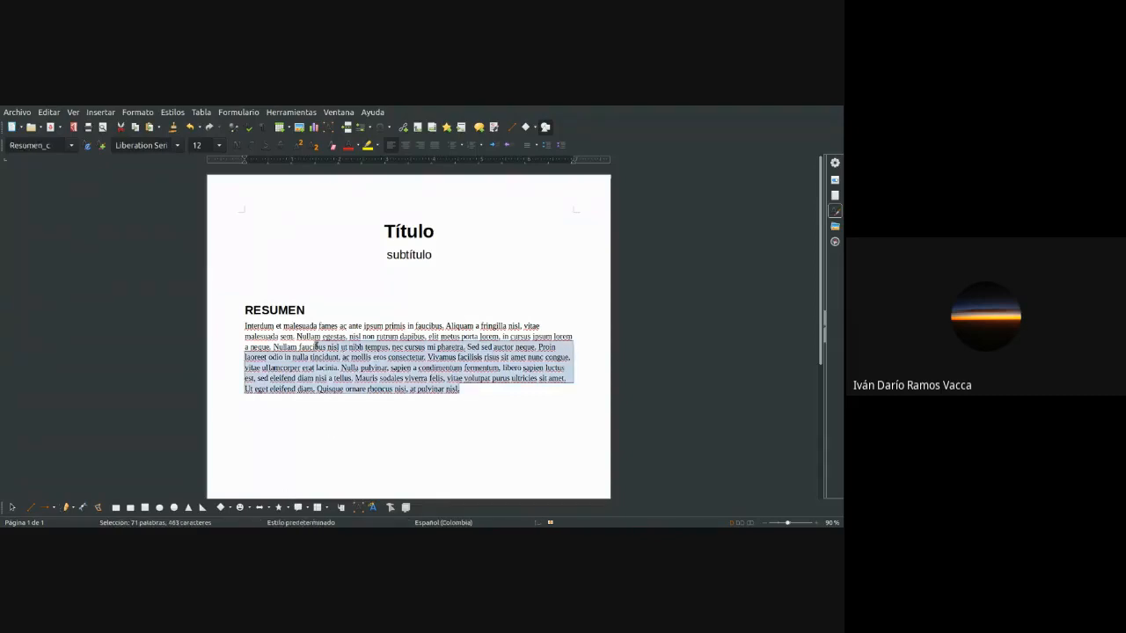
click(316, 346)
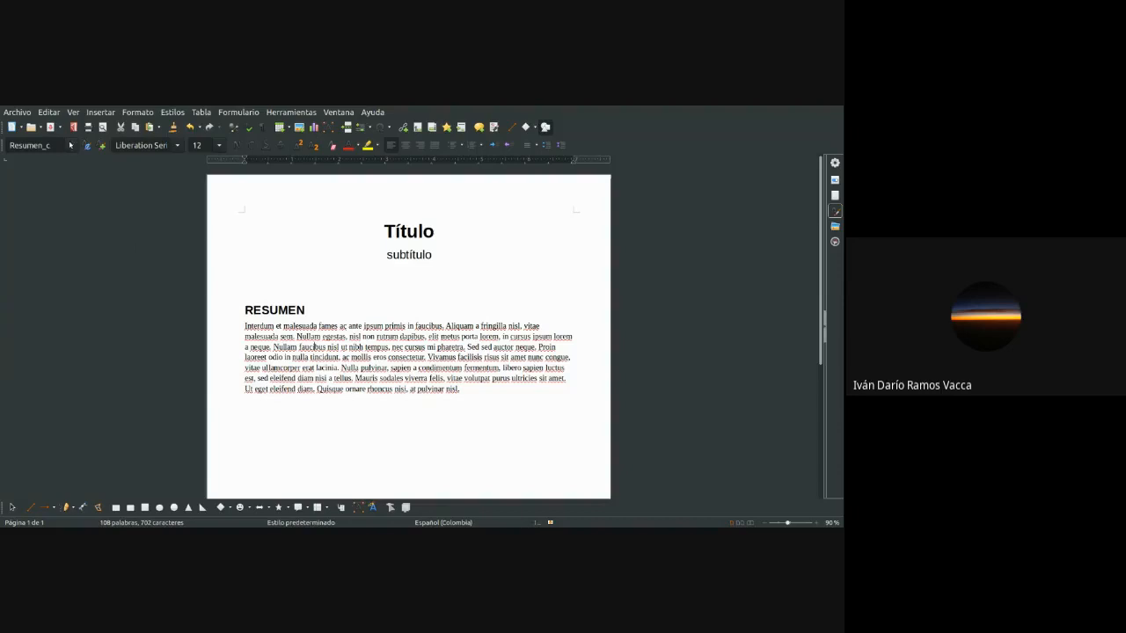
click(68, 145)
key(Escape)
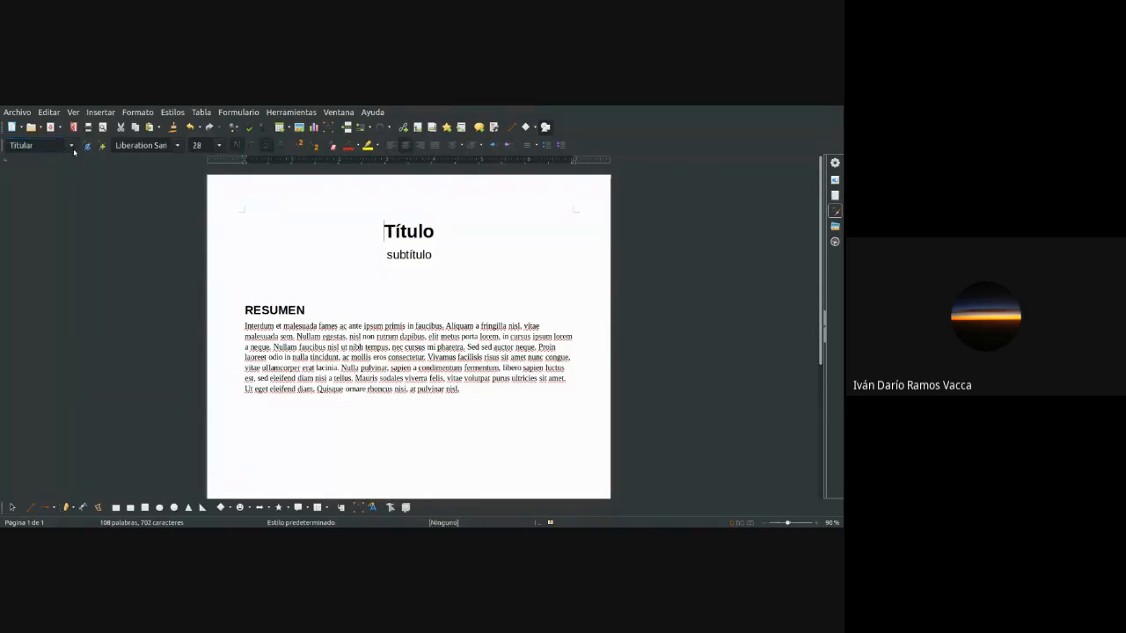
click(332, 347)
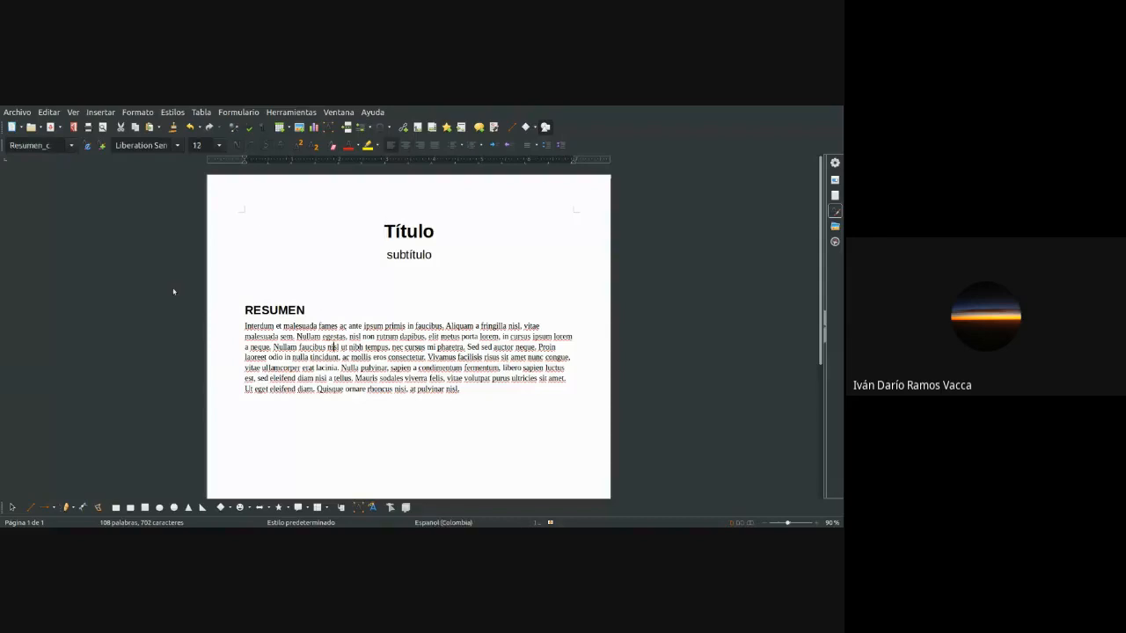
click(70, 145)
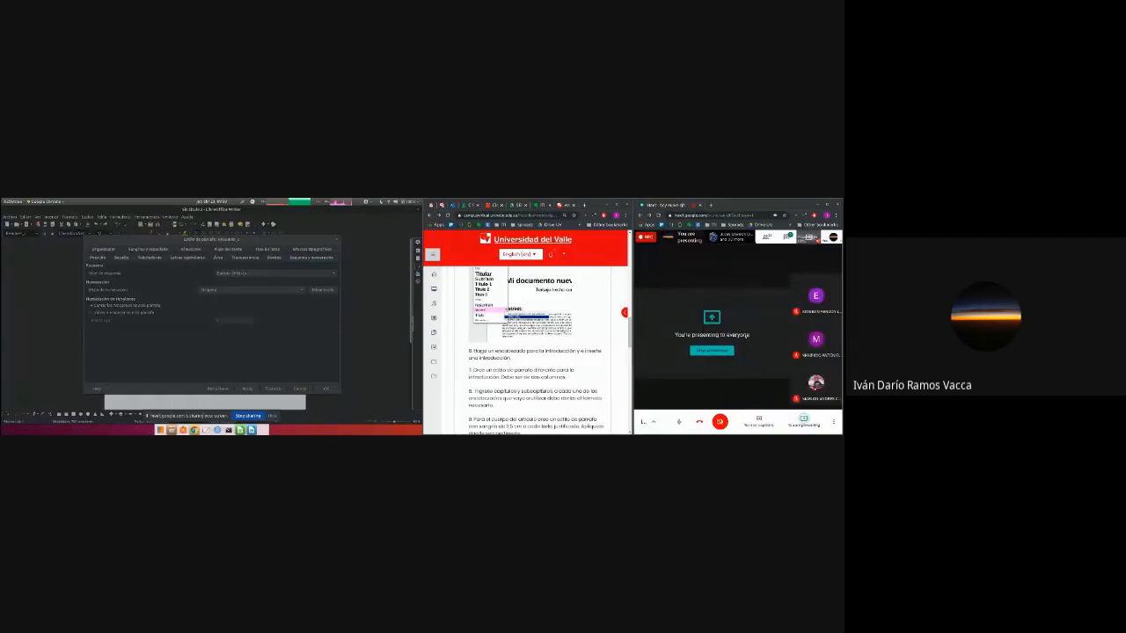
- Open the video call's chat, read the recent messages and close it
click(787, 238)
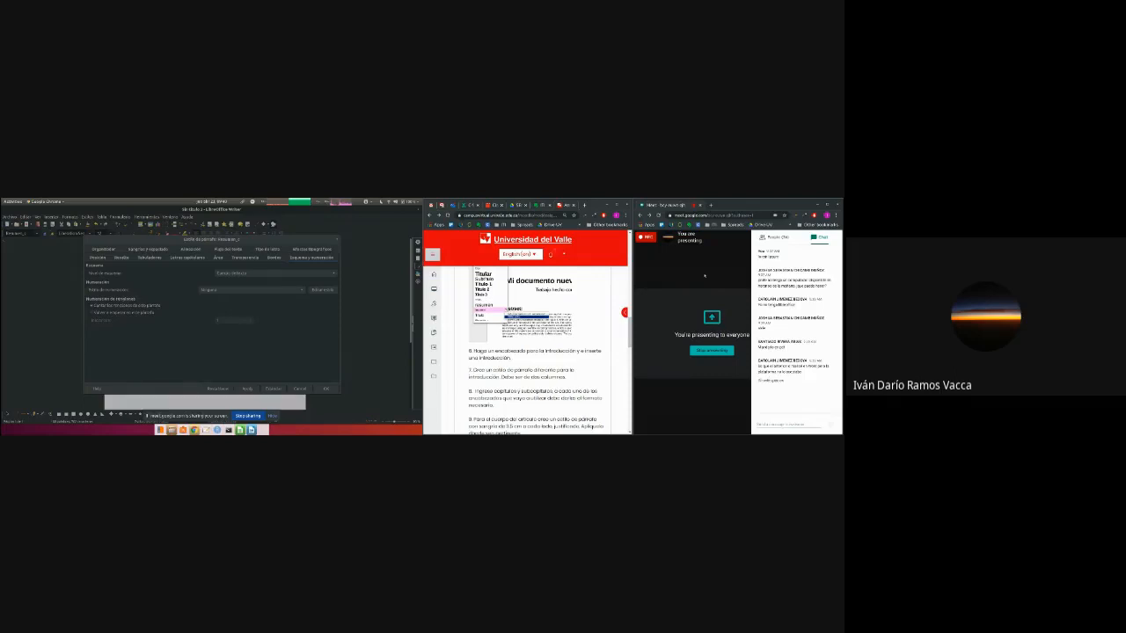
click(735, 253)
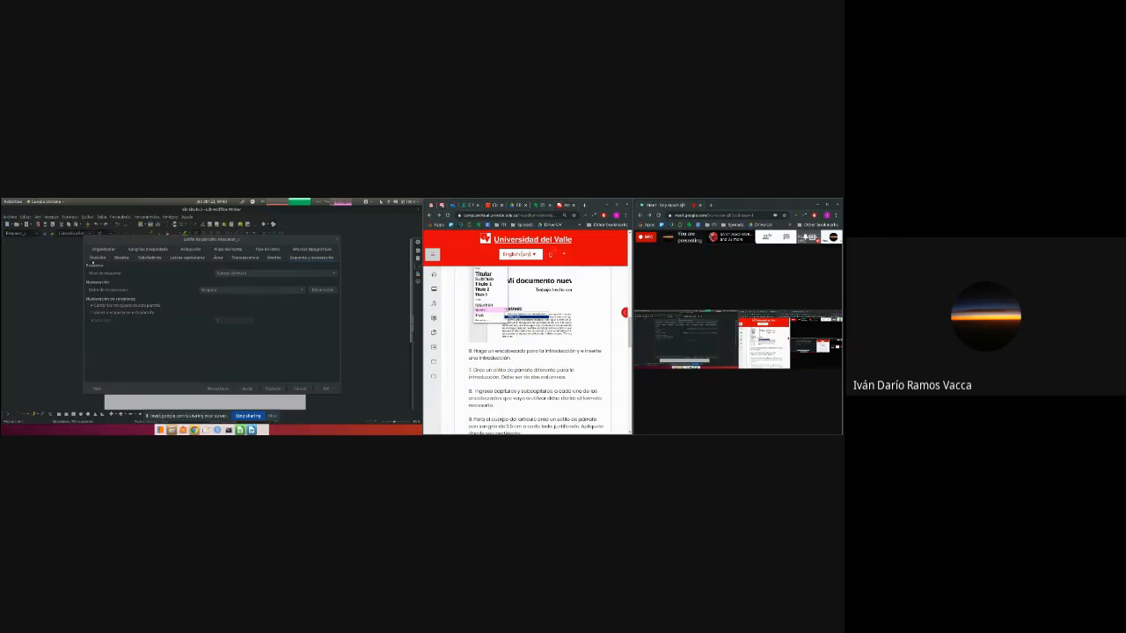
- Set the Resumen_c style's paragraph alignment to Justificado
click(97, 257)
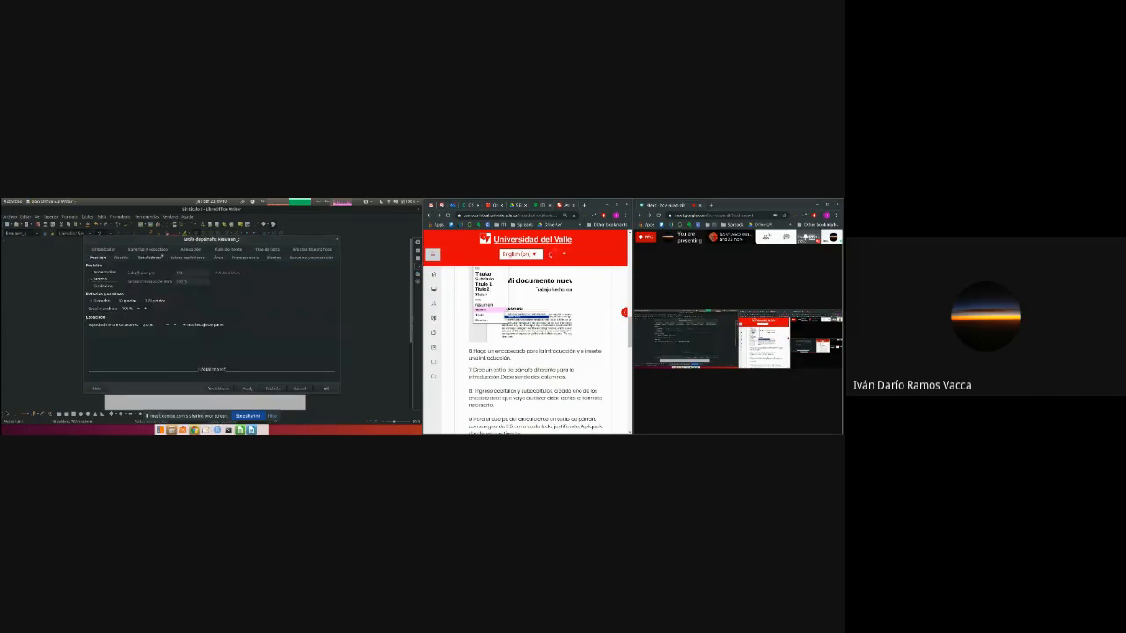
click(188, 250)
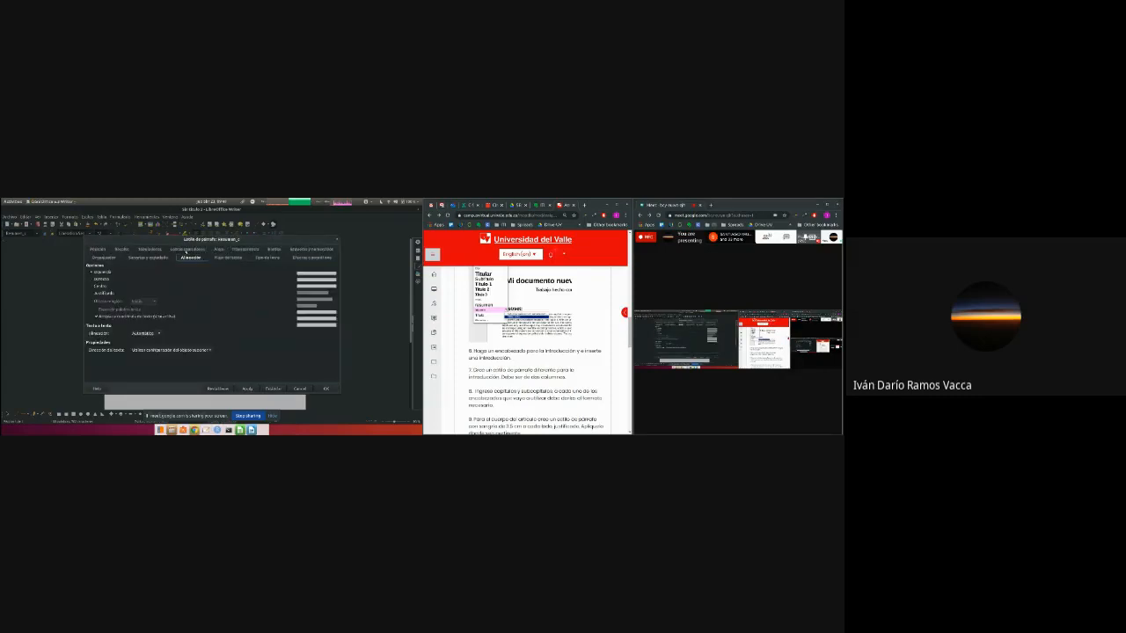
click(101, 278)
click(101, 286)
click(95, 293)
click(95, 272)
click(104, 293)
- Try out drop caps in the Resumen_c style and look over its tab stop settings
click(199, 249)
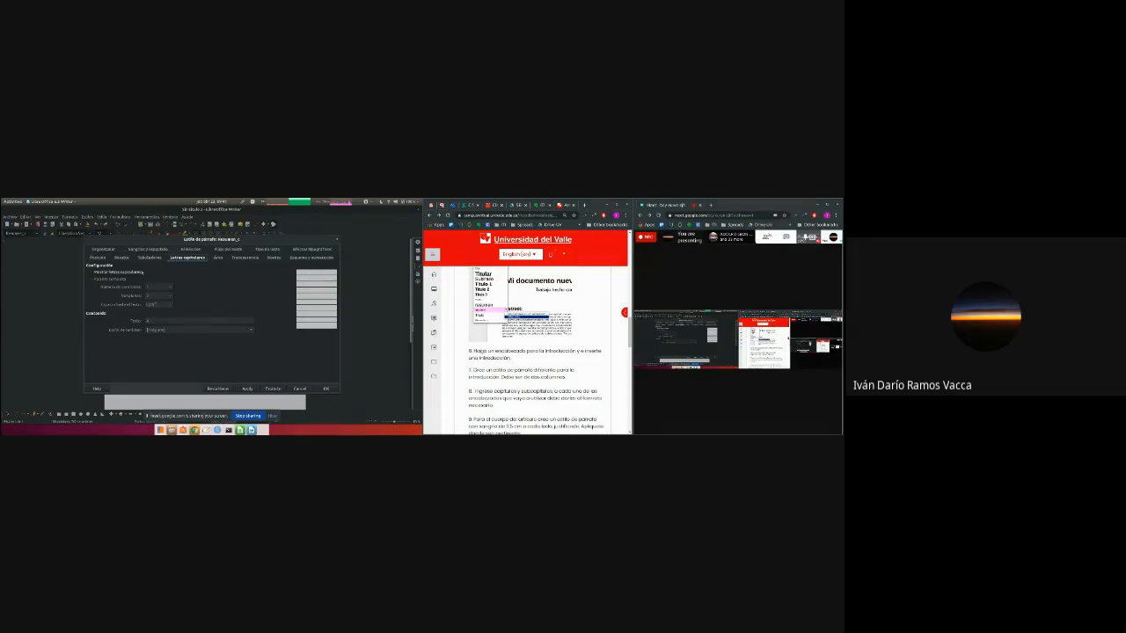
click(91, 272)
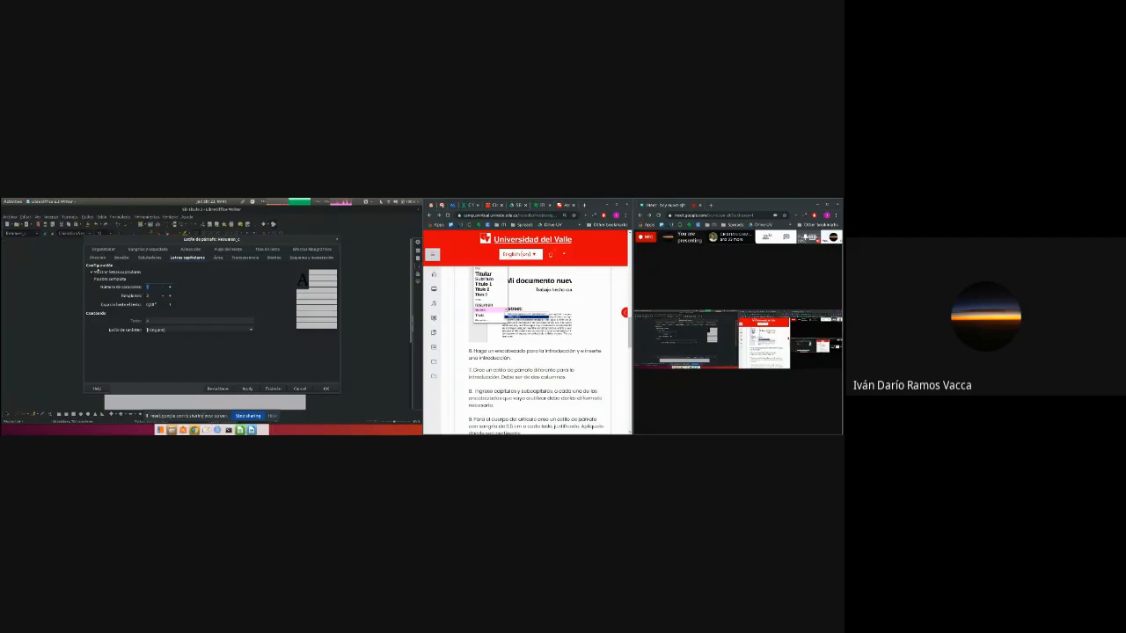
click(92, 272)
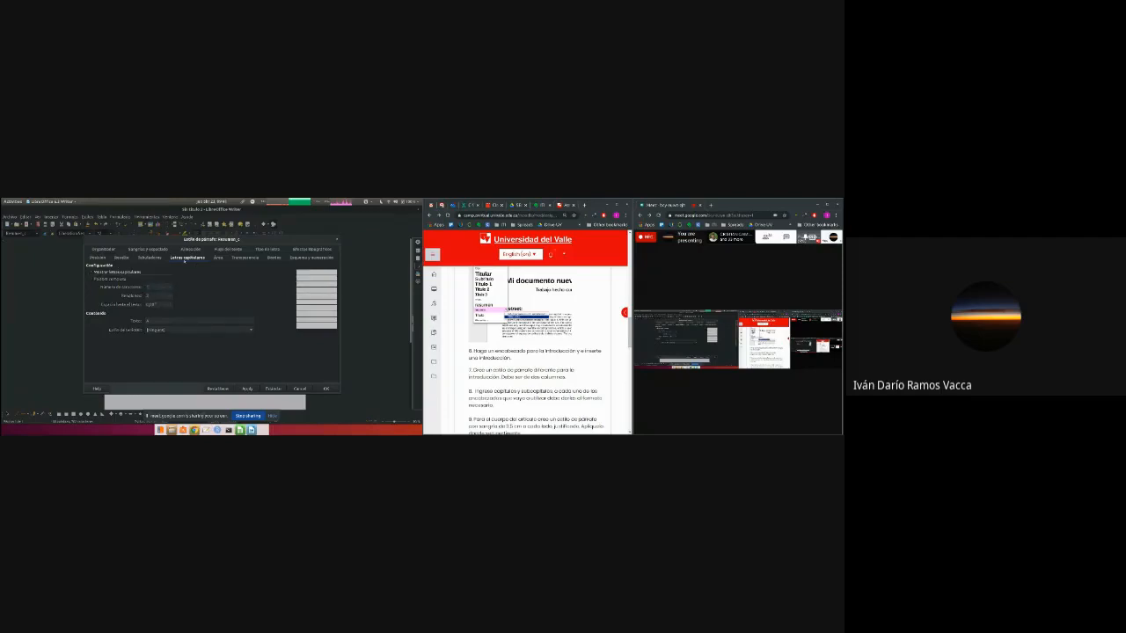
click(152, 259)
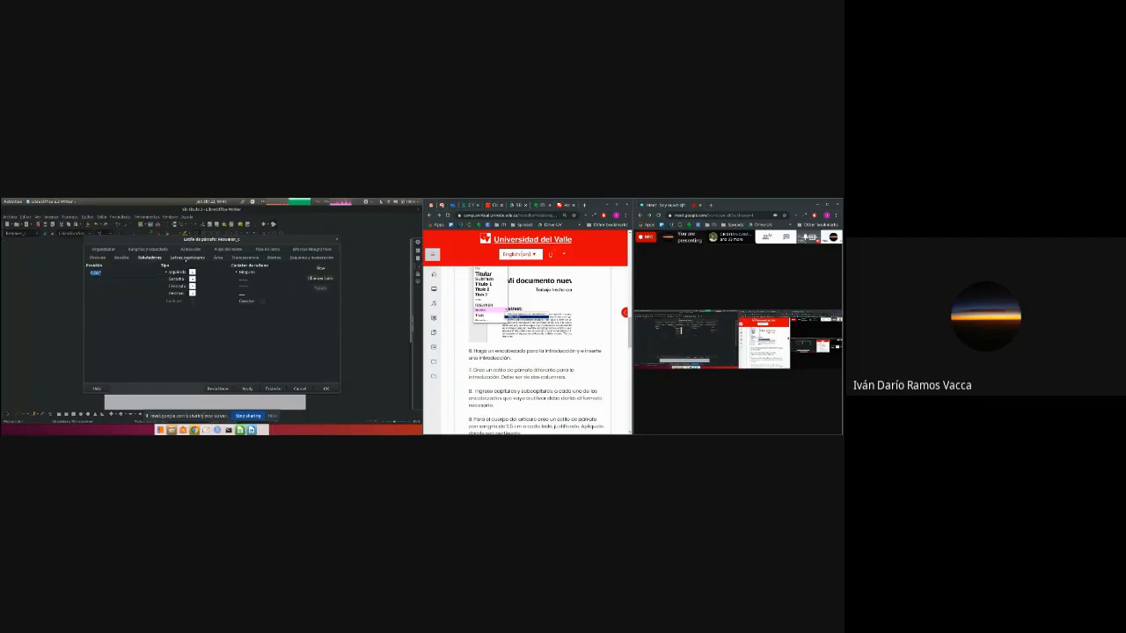
click(186, 258)
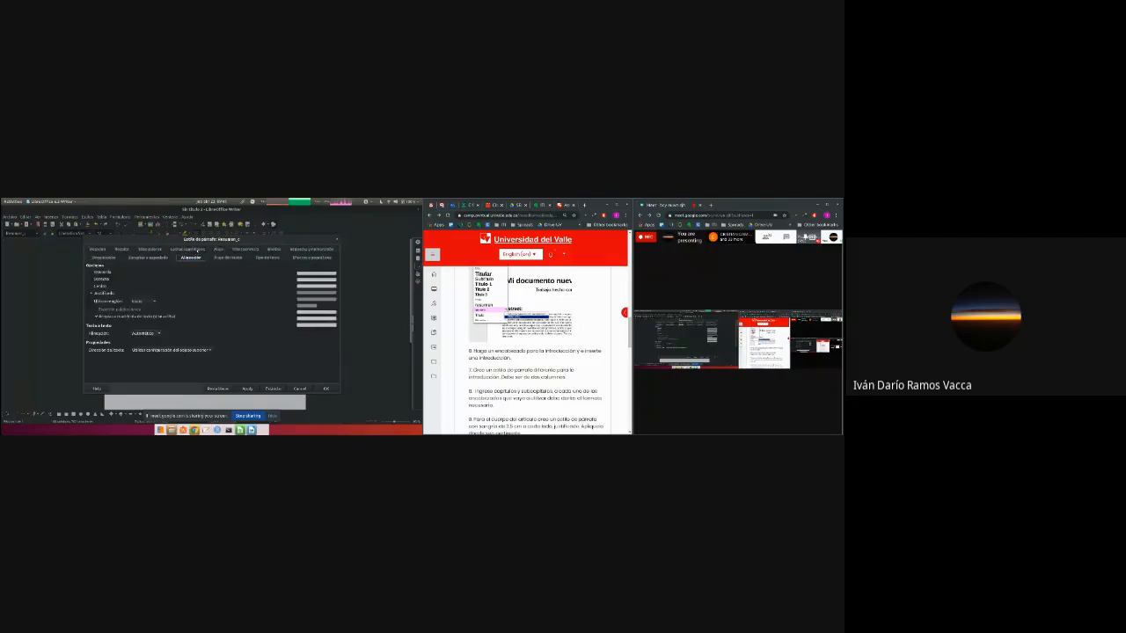
- Increase the Resumen_c style's paragraph indents before and after the text
click(148, 249)
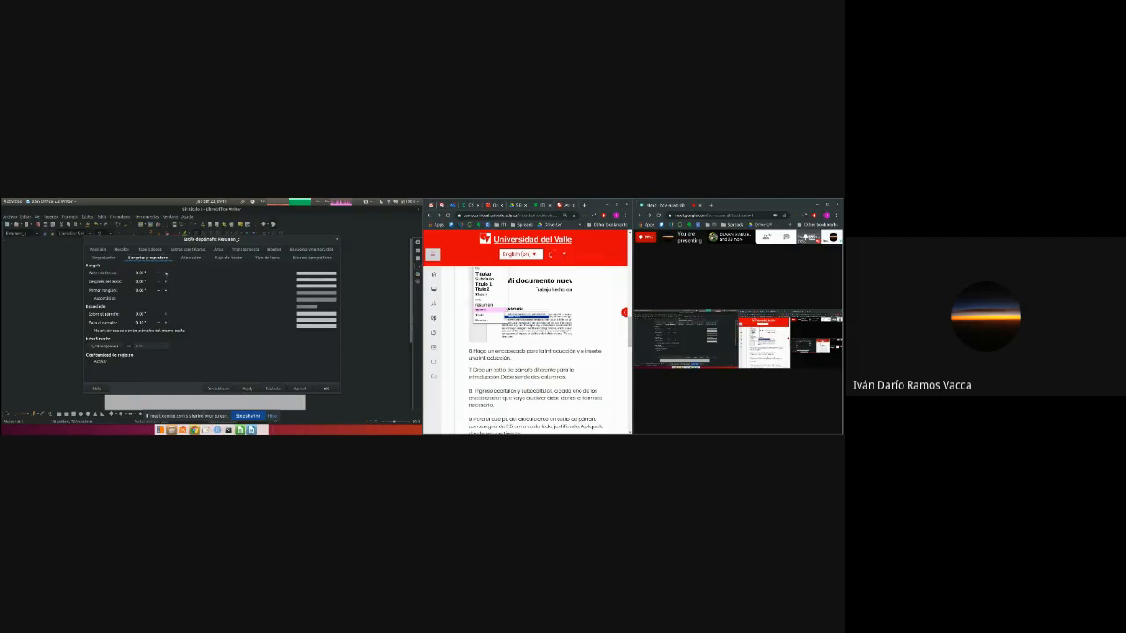
click(165, 274)
click(166, 274)
- Set the Resumen_c style's font to Negrita at 10 pt and save the style changes
click(266, 257)
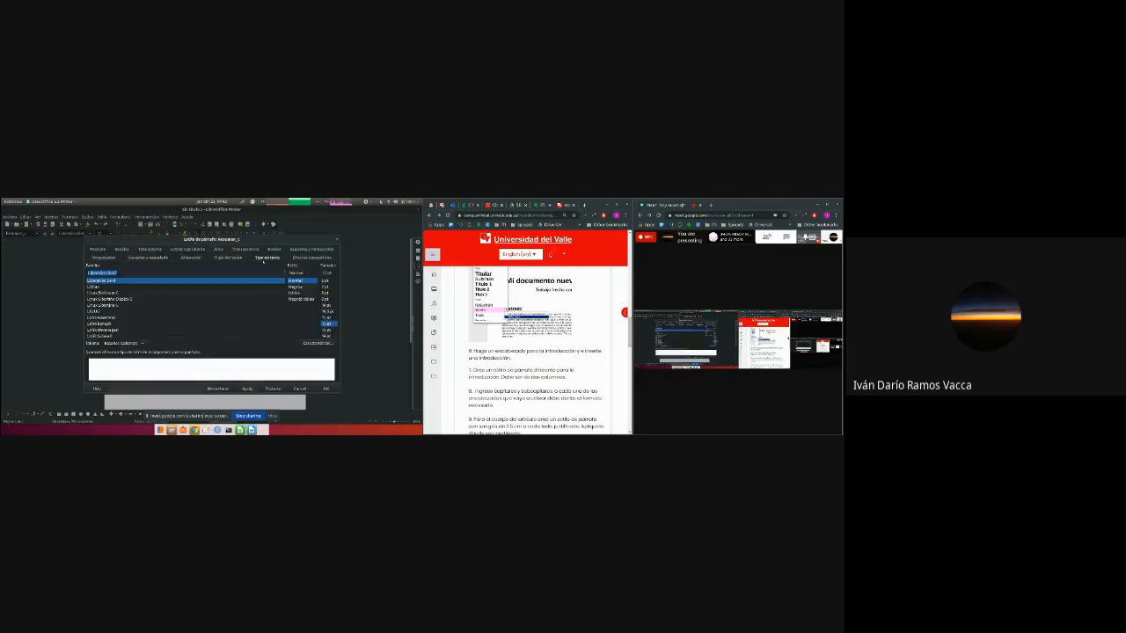
click(297, 287)
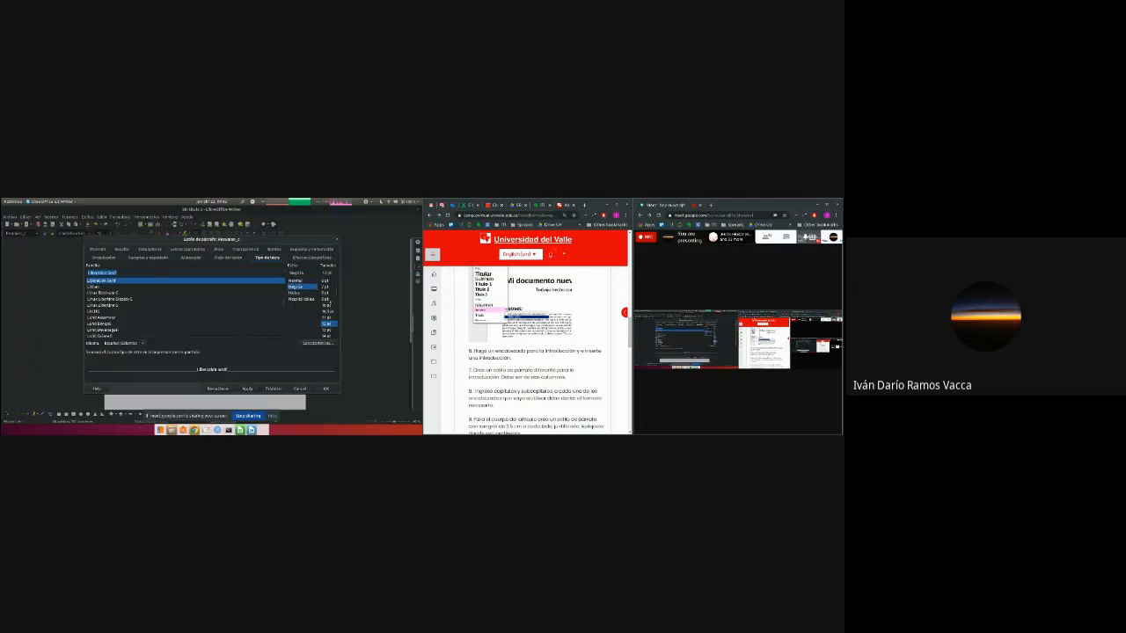
click(327, 305)
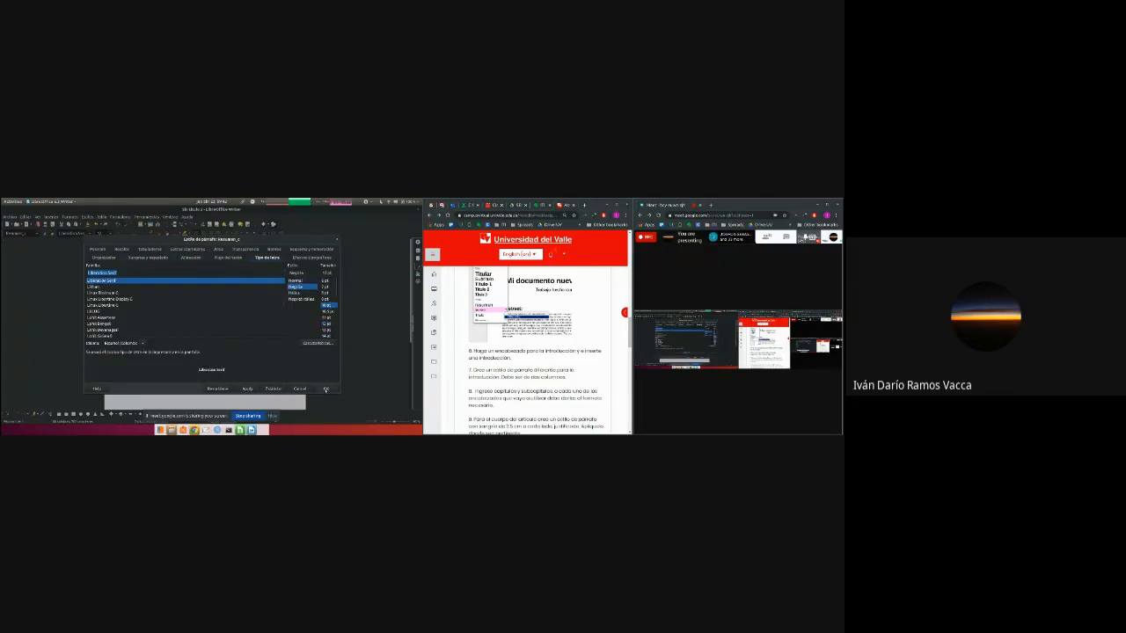
click(325, 389)
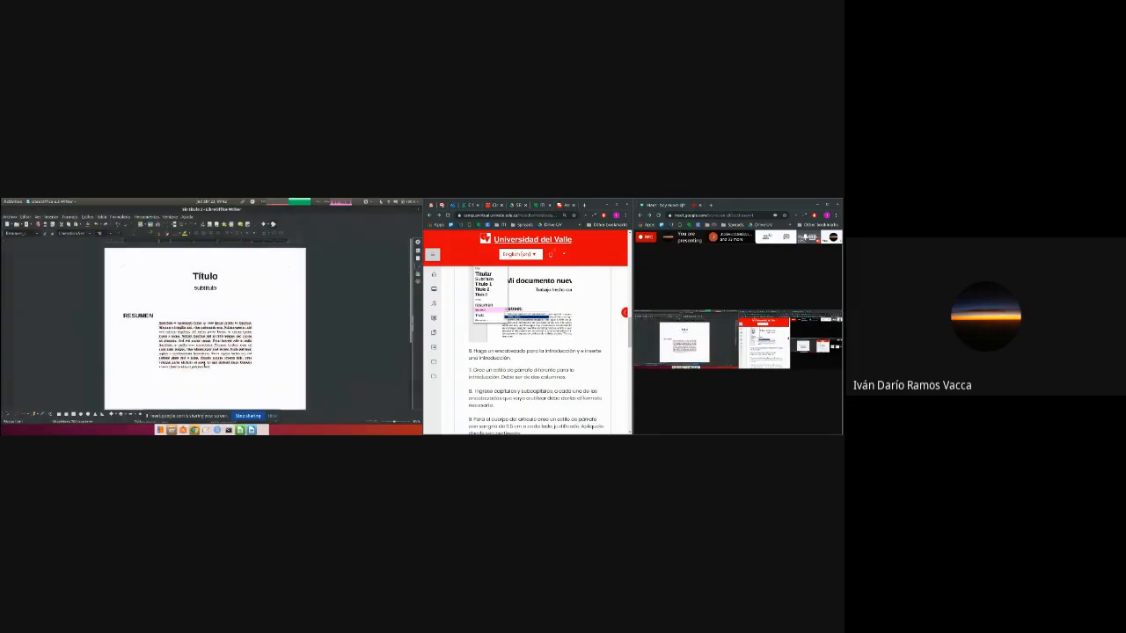
- Delete the sample paragraph under the RESUMEN heading
click(163, 317)
click(191, 347)
click(26, 233)
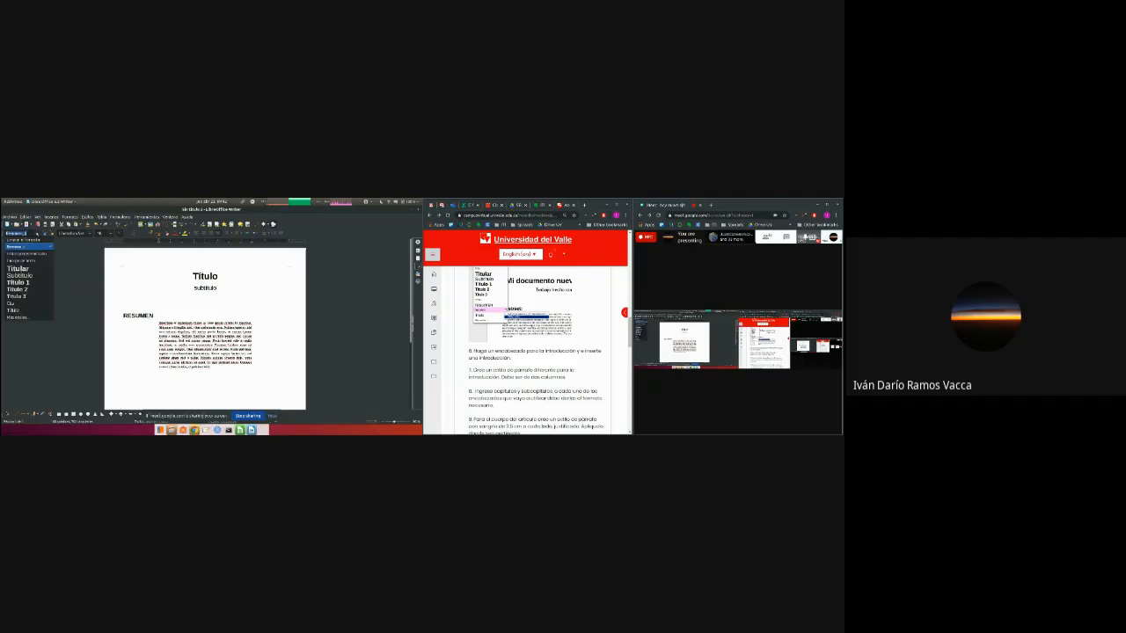
click(199, 332)
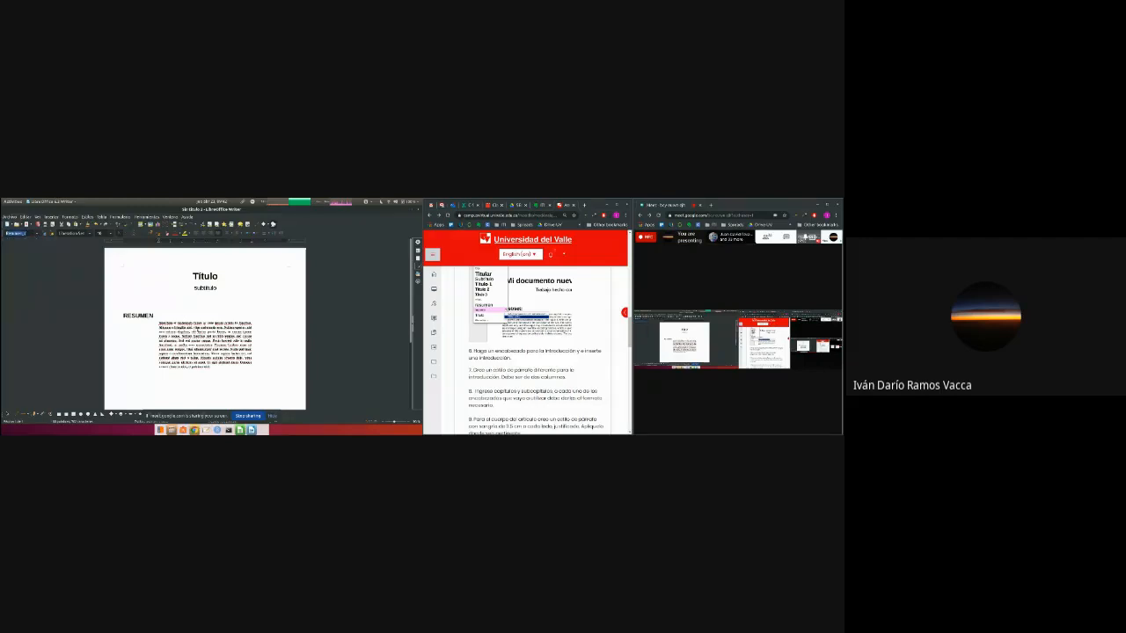
click(215, 369)
drag(216, 369, 146, 324)
key(Delete)
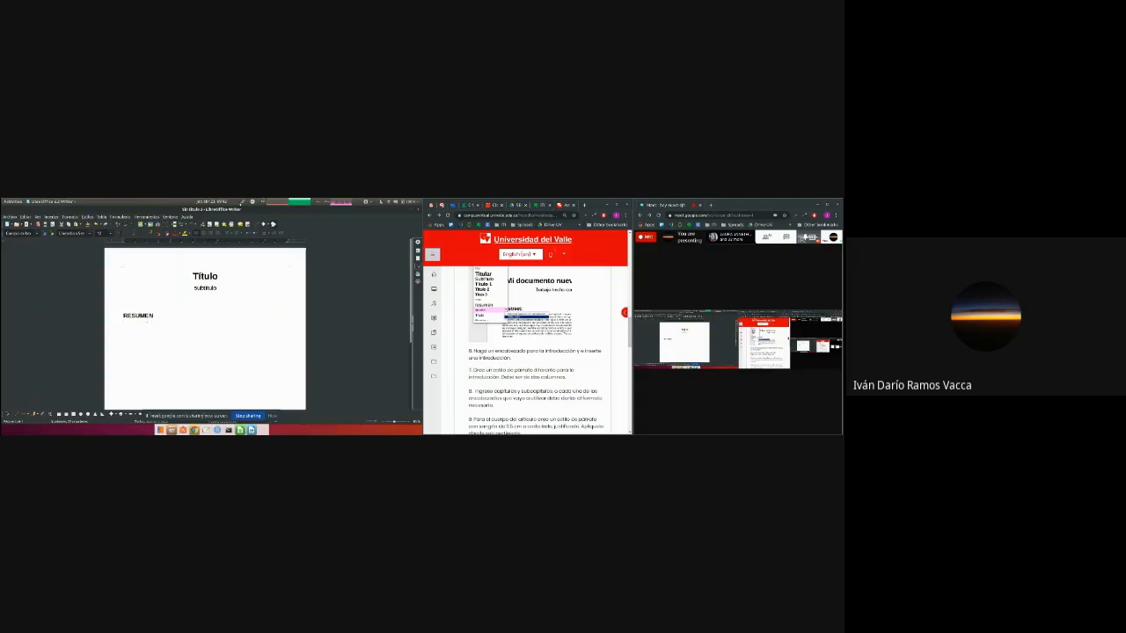
click(242, 202)
click(256, 223)
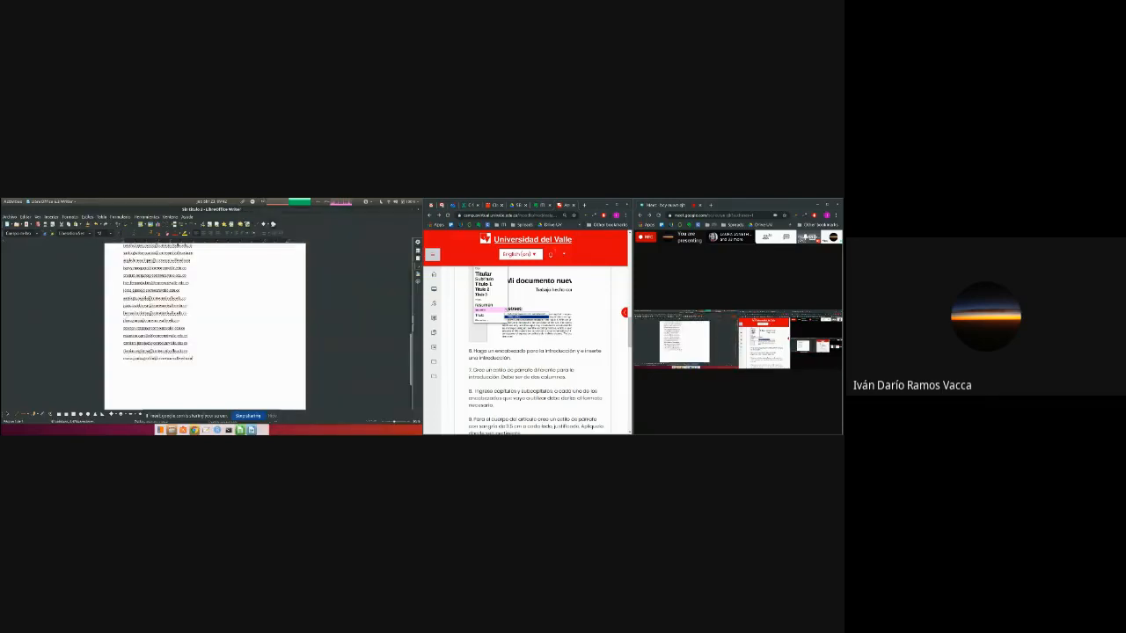
key(ctrl+z)
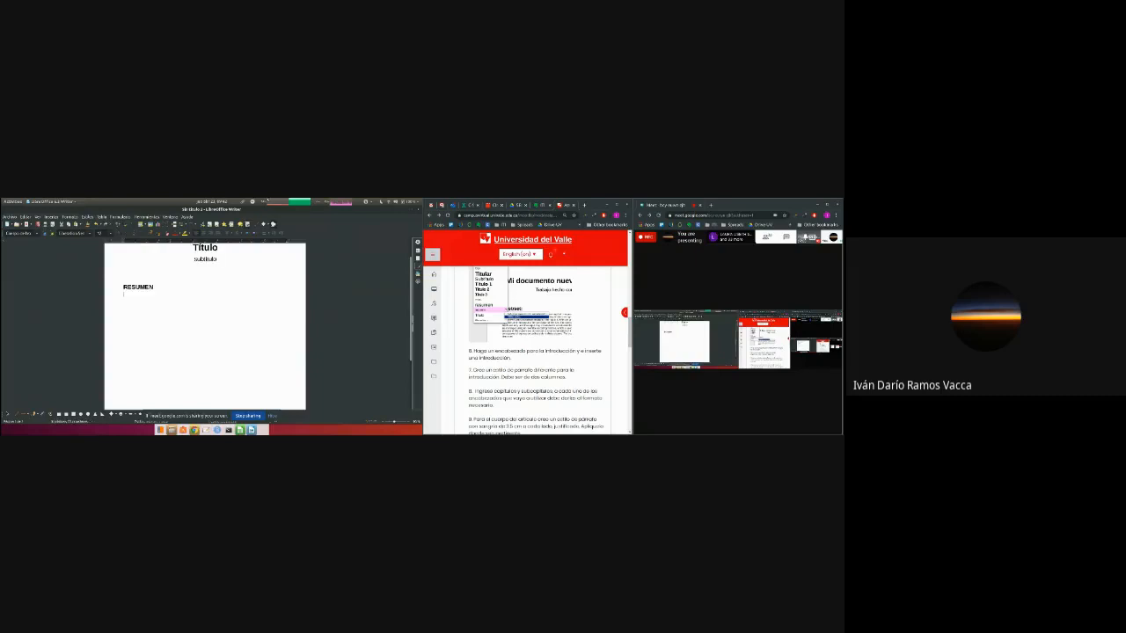
- Paste the sample paragraph from the clipboard history under RESUMEN and apply the Resumen_c style to it
click(243, 202)
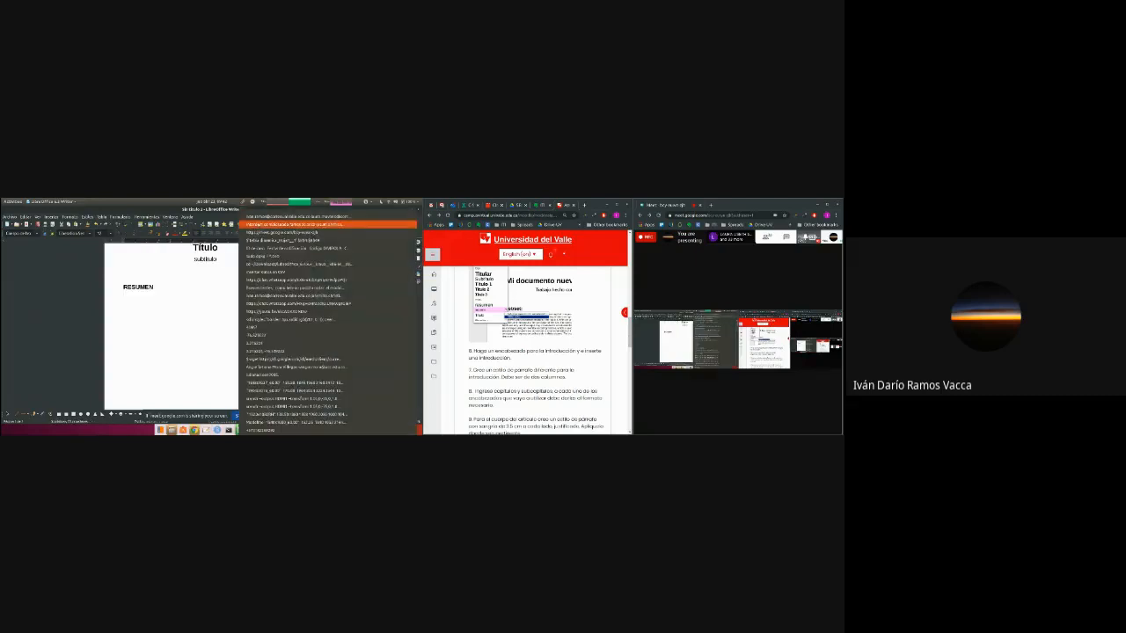
click(255, 223)
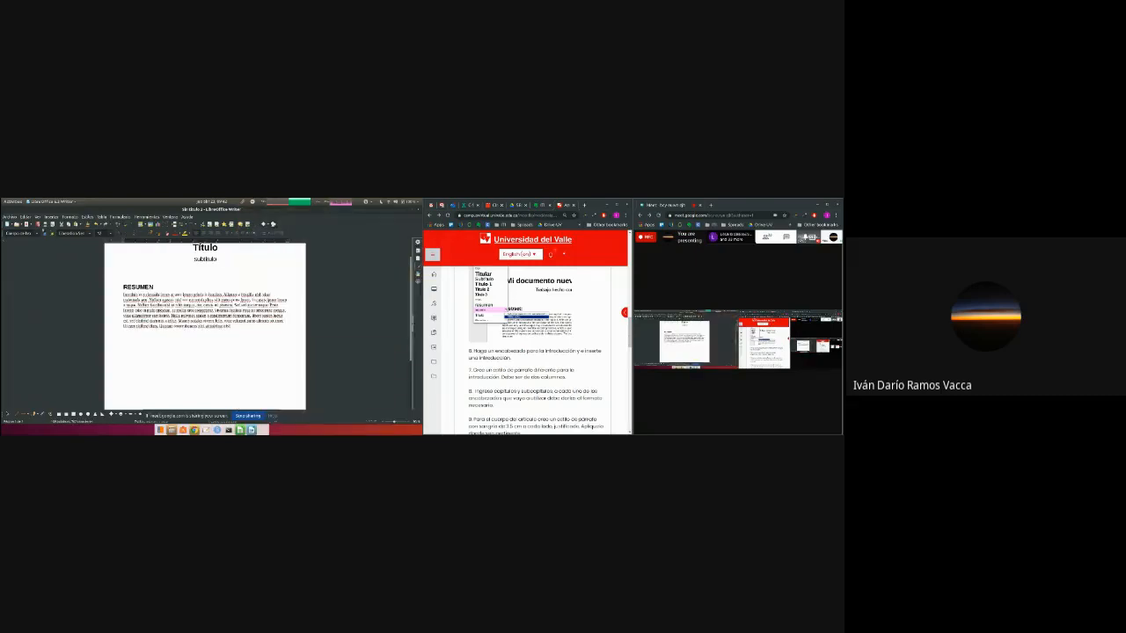
click(38, 234)
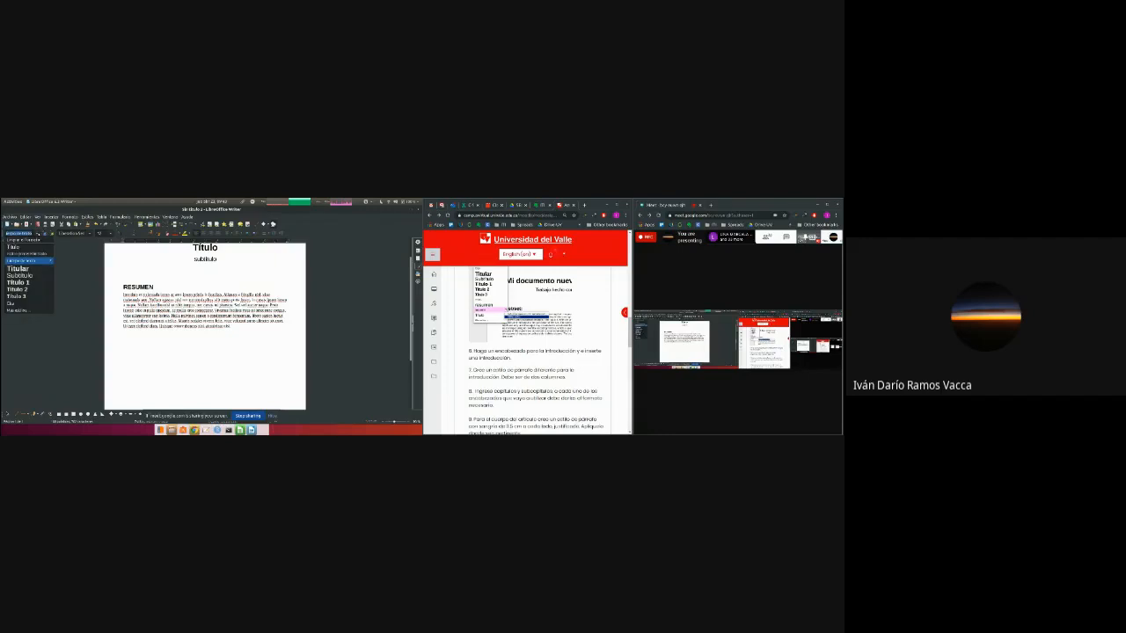
click(29, 311)
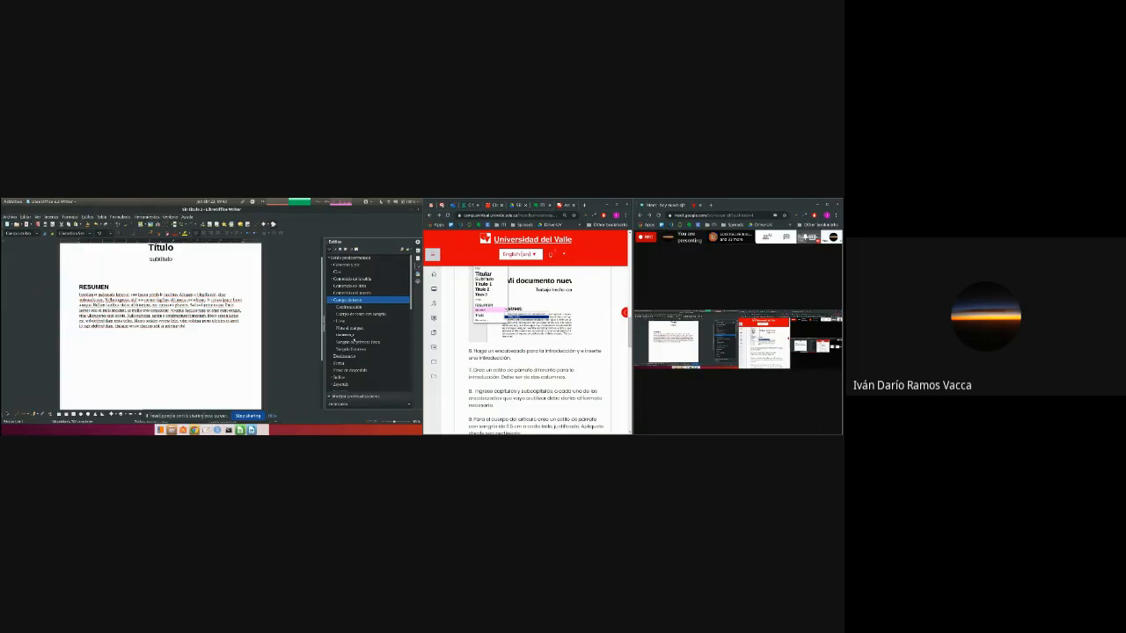
click(353, 335)
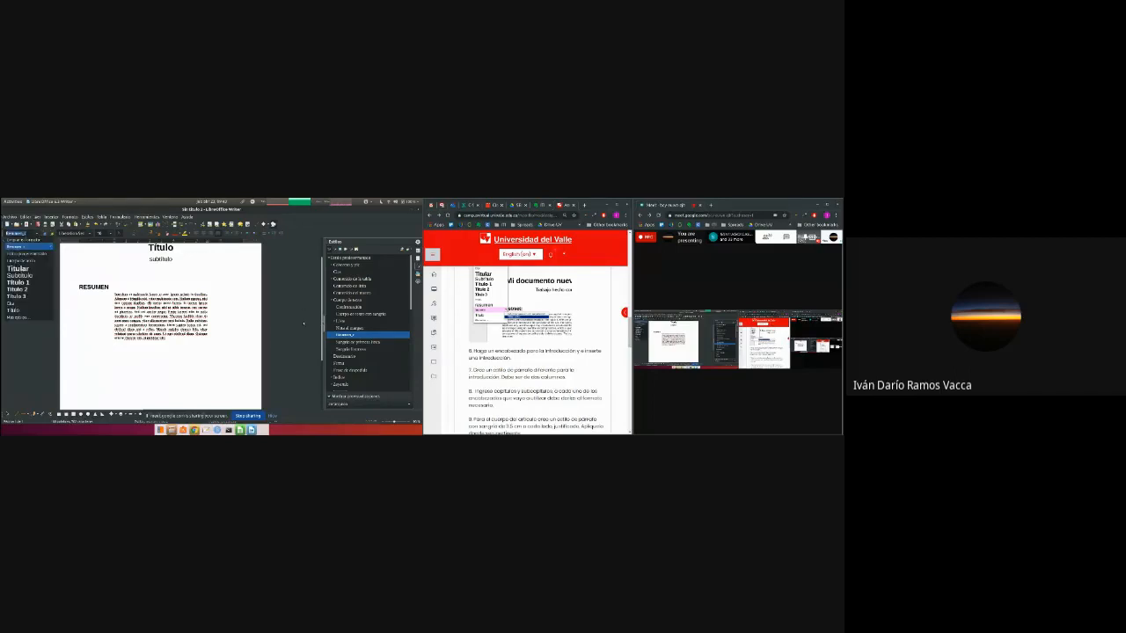
click(695, 389)
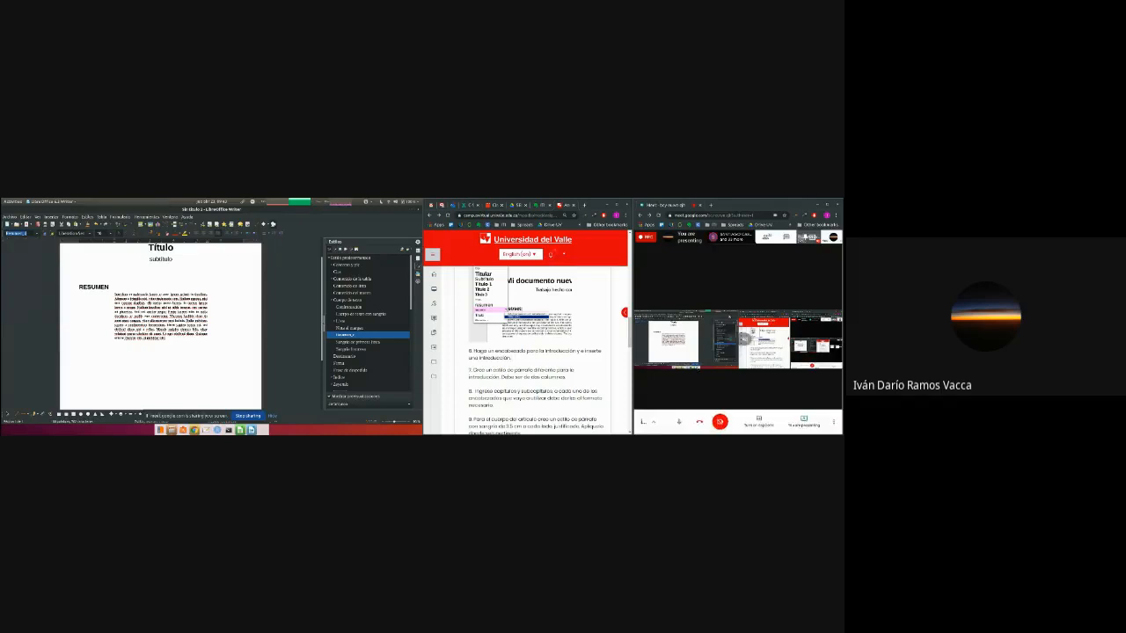
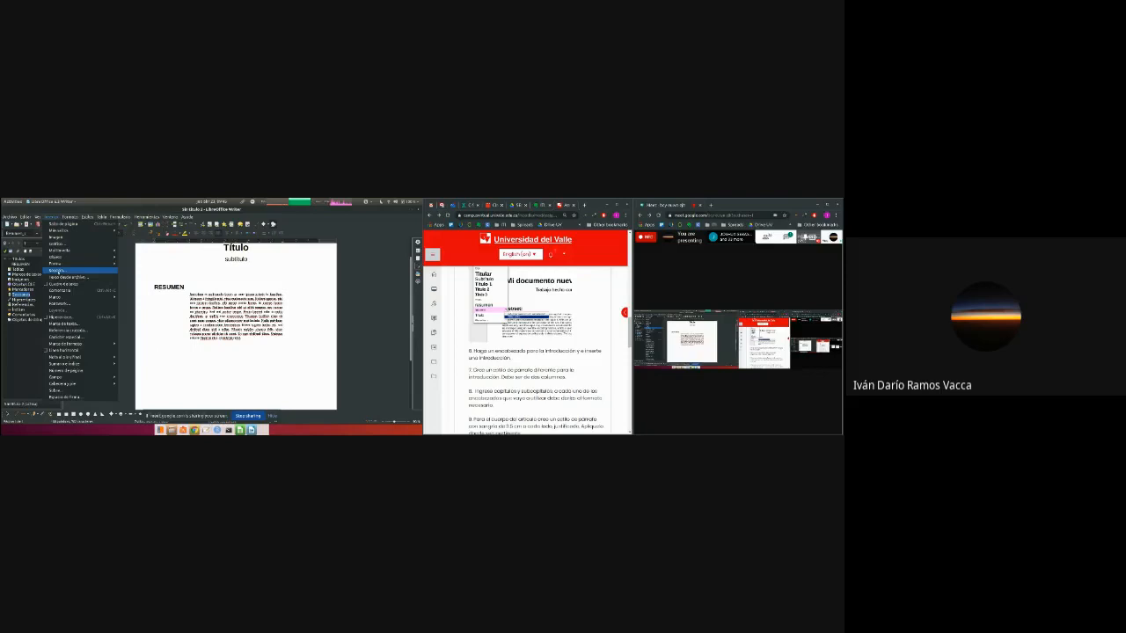
- Insert a section with two columns and no separator line below the abstract paragraph
click(58, 270)
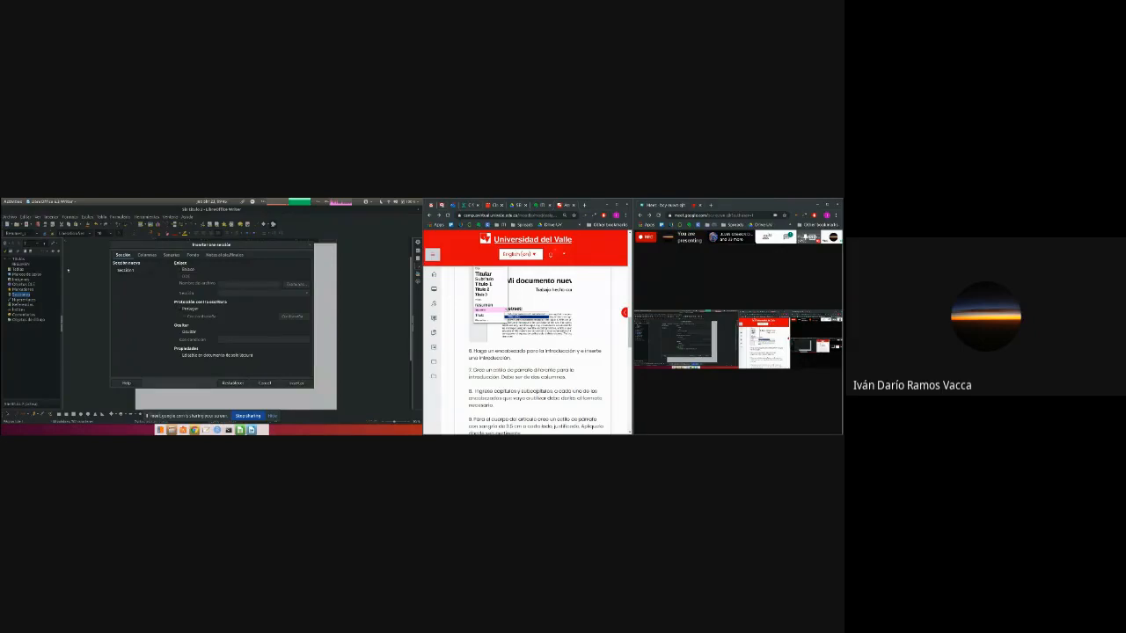
click(147, 255)
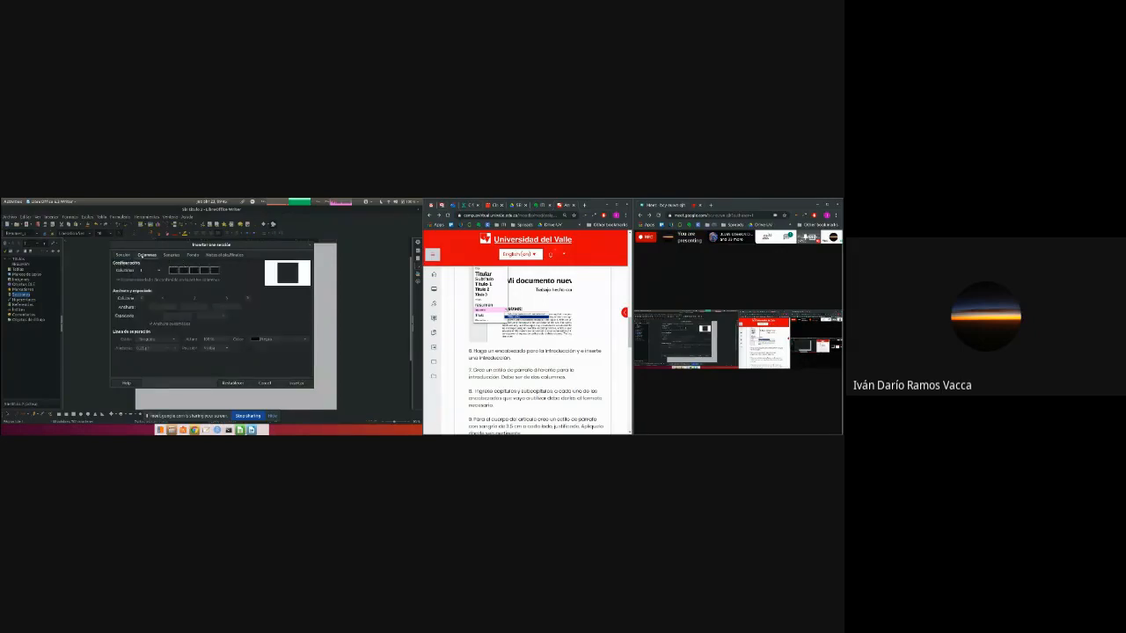
click(185, 271)
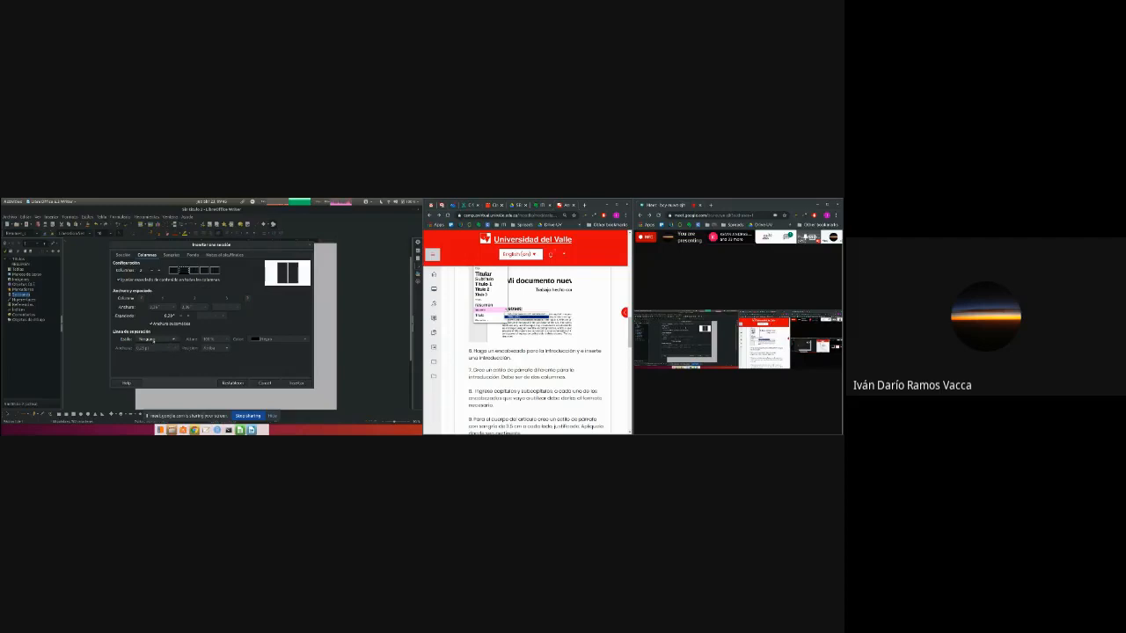
click(154, 340)
click(199, 364)
click(172, 255)
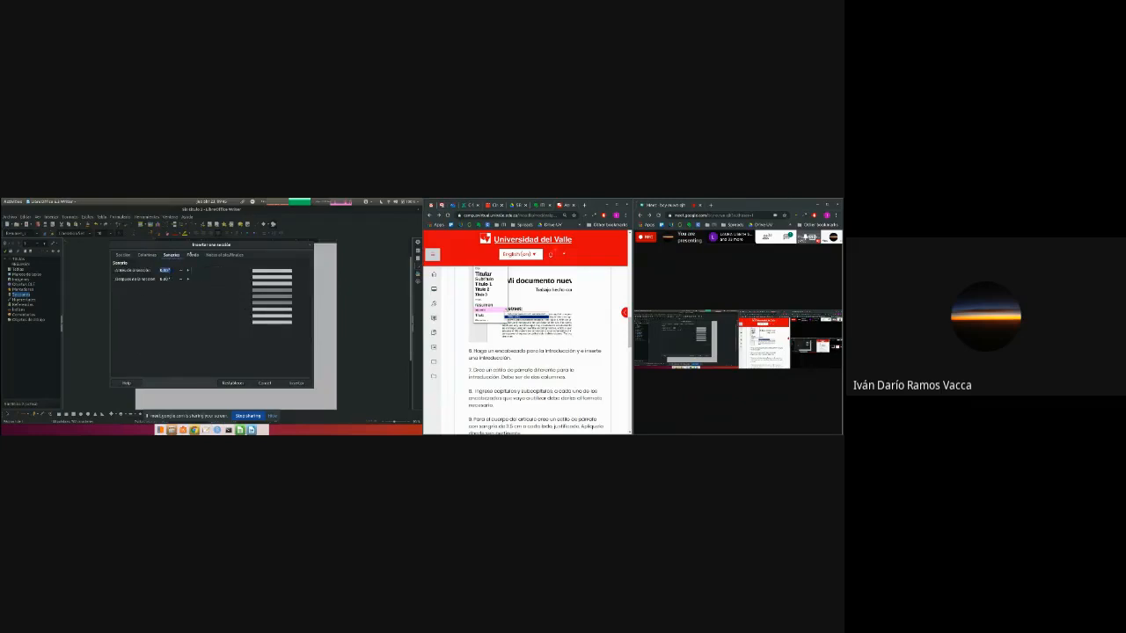
click(147, 255)
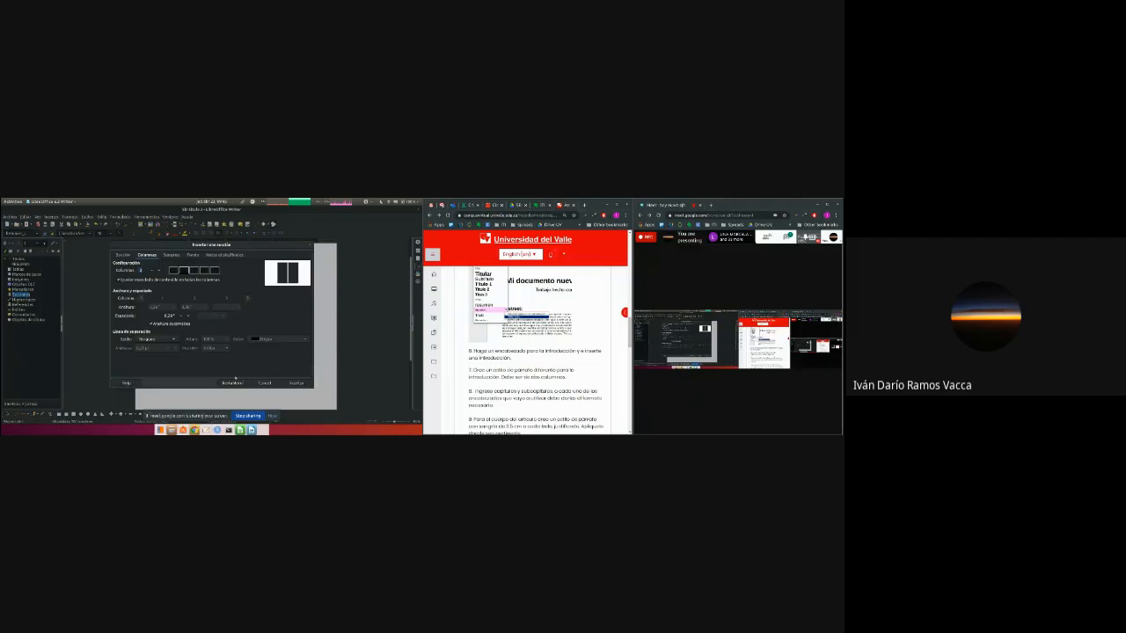
click(295, 383)
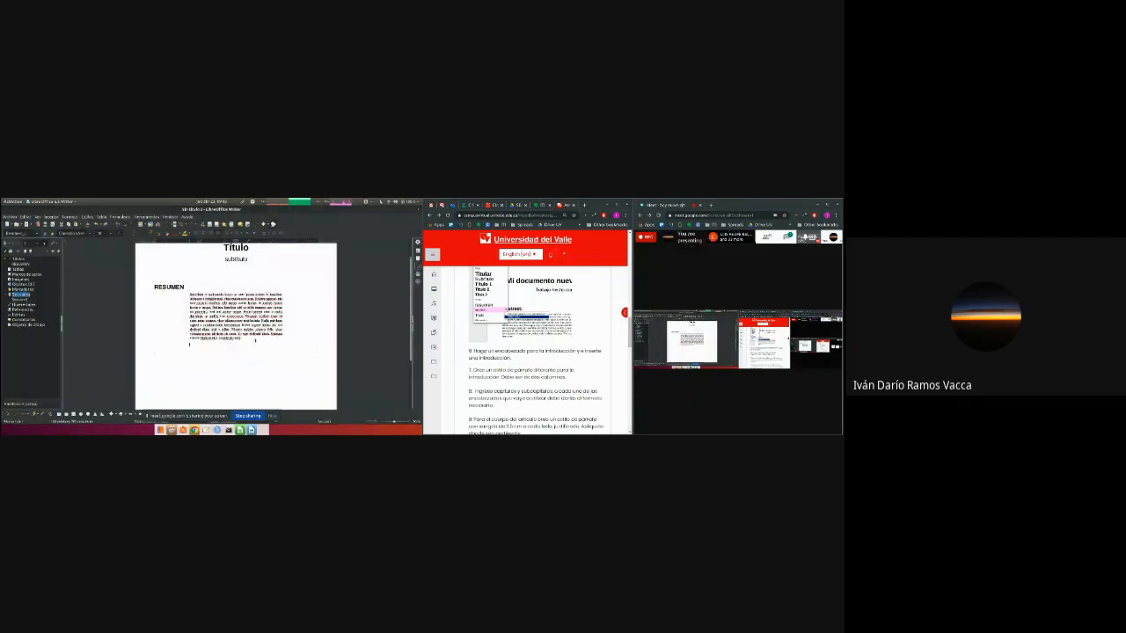
- Try pasting the sample text below the abstract and giving it the Cuerpo de texto paragraph style
key(Return)
key(ctrl+v)
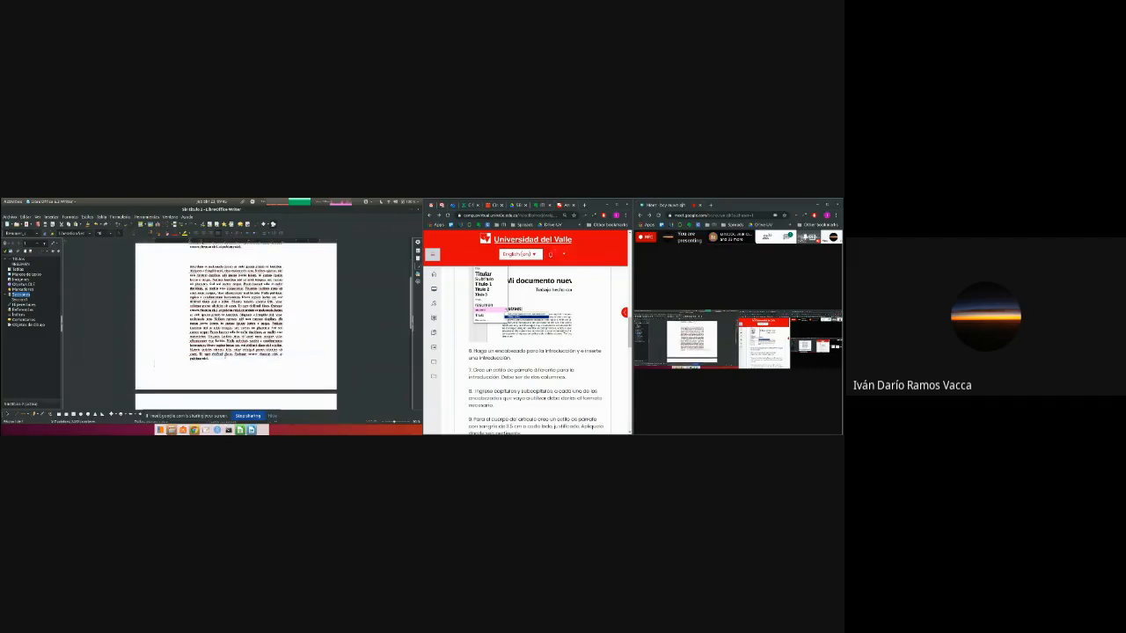
key(ctrl+Return)
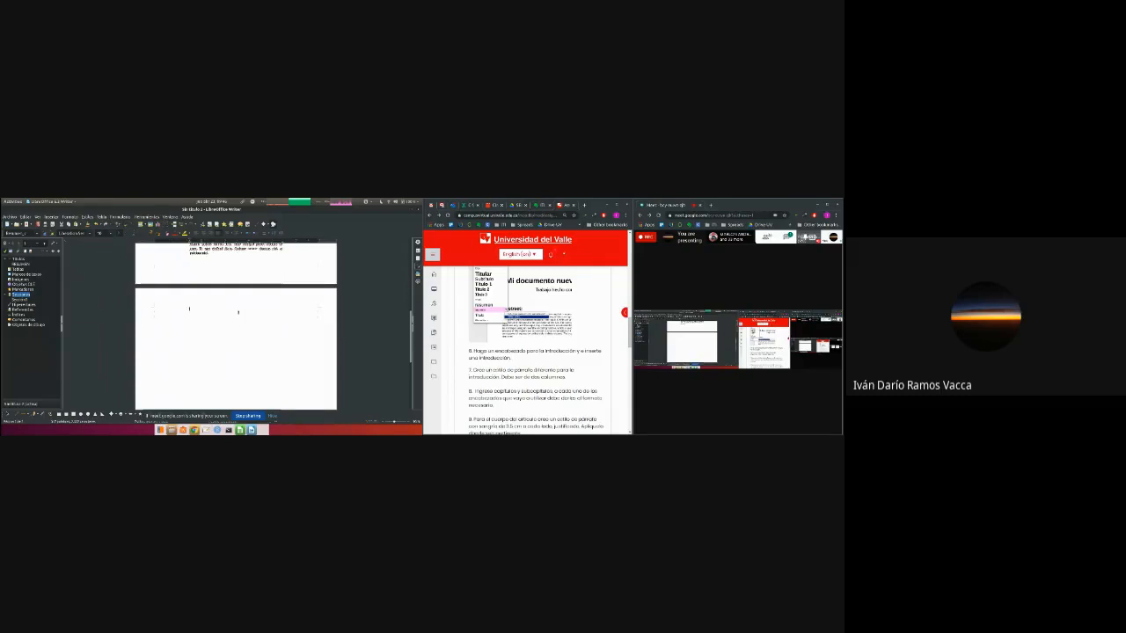
scroll(287, 312, up, 5)
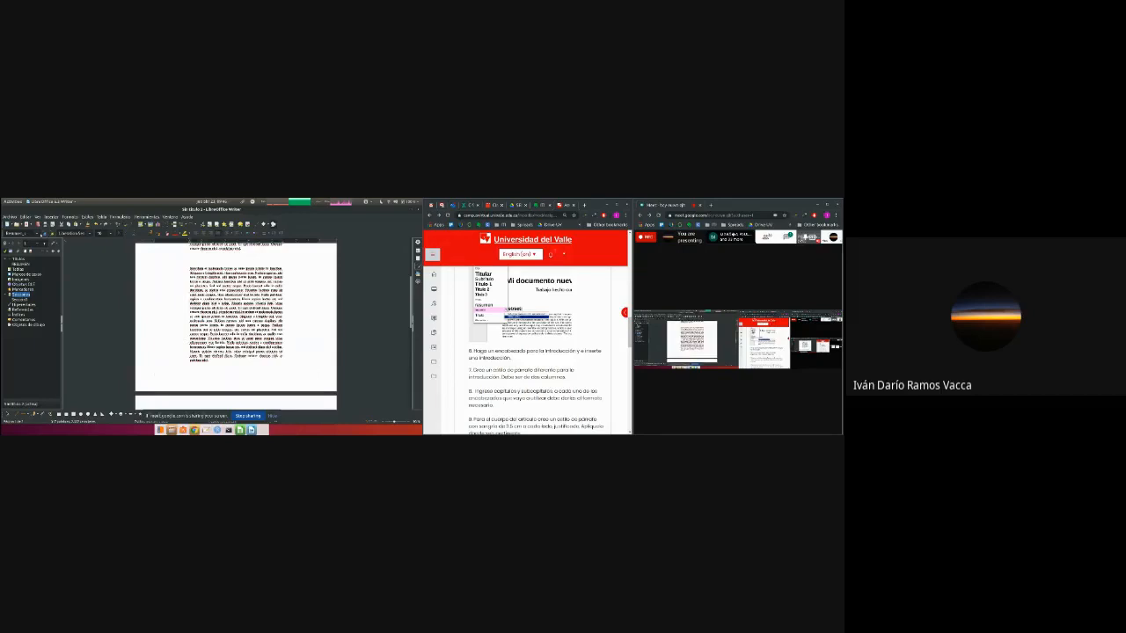
click(38, 234)
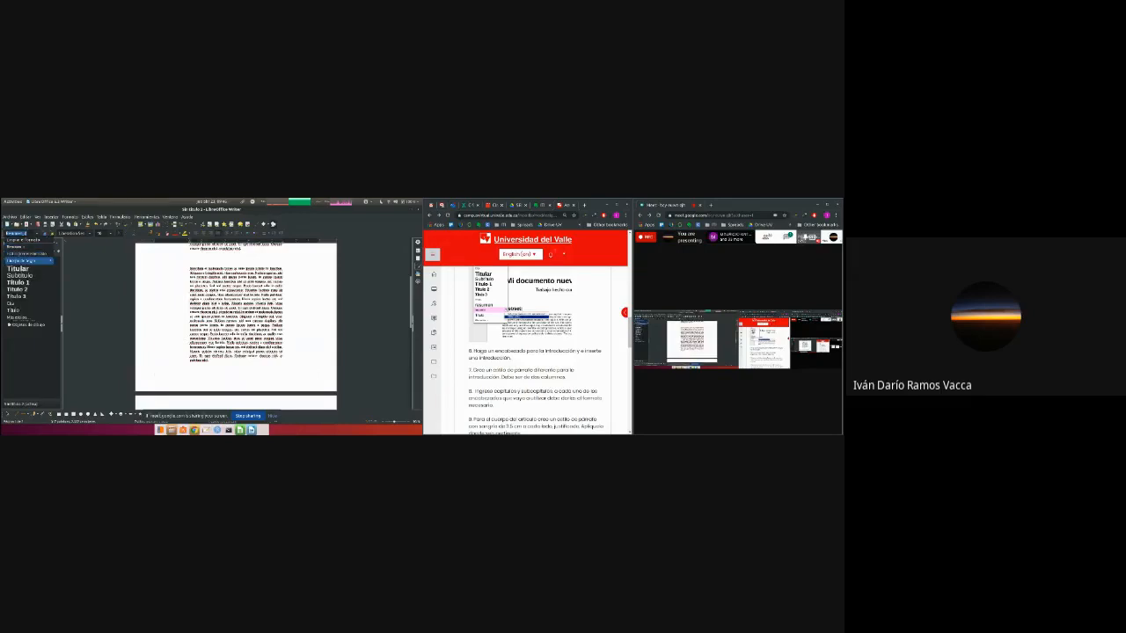
click(23, 260)
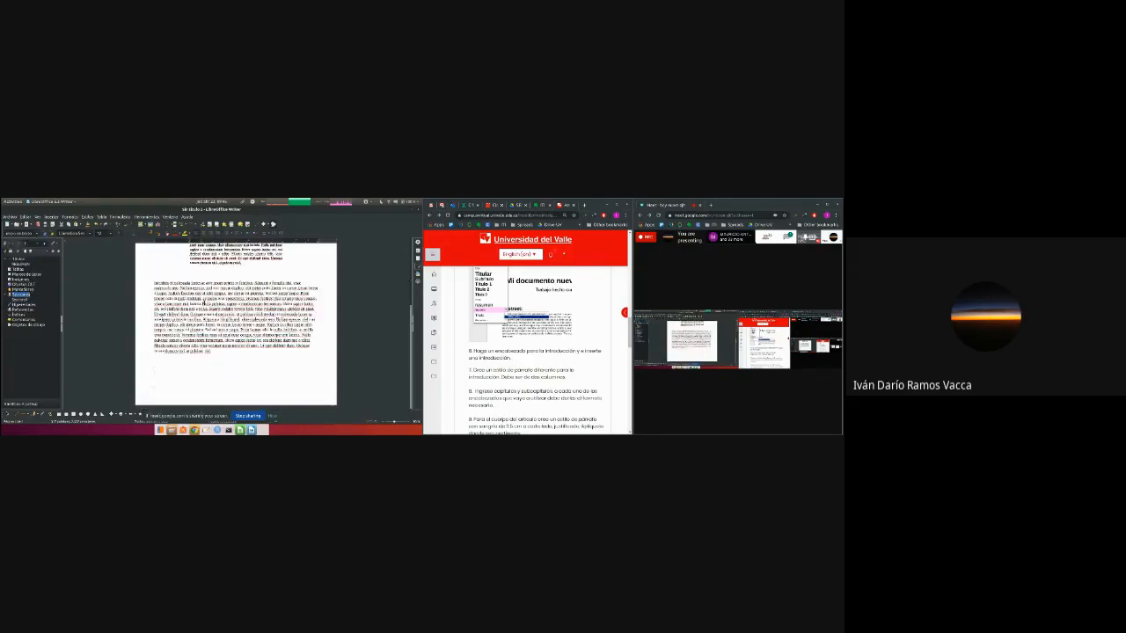
- Try out drop caps in the Cuerpo de texto paragraph style
click(38, 233)
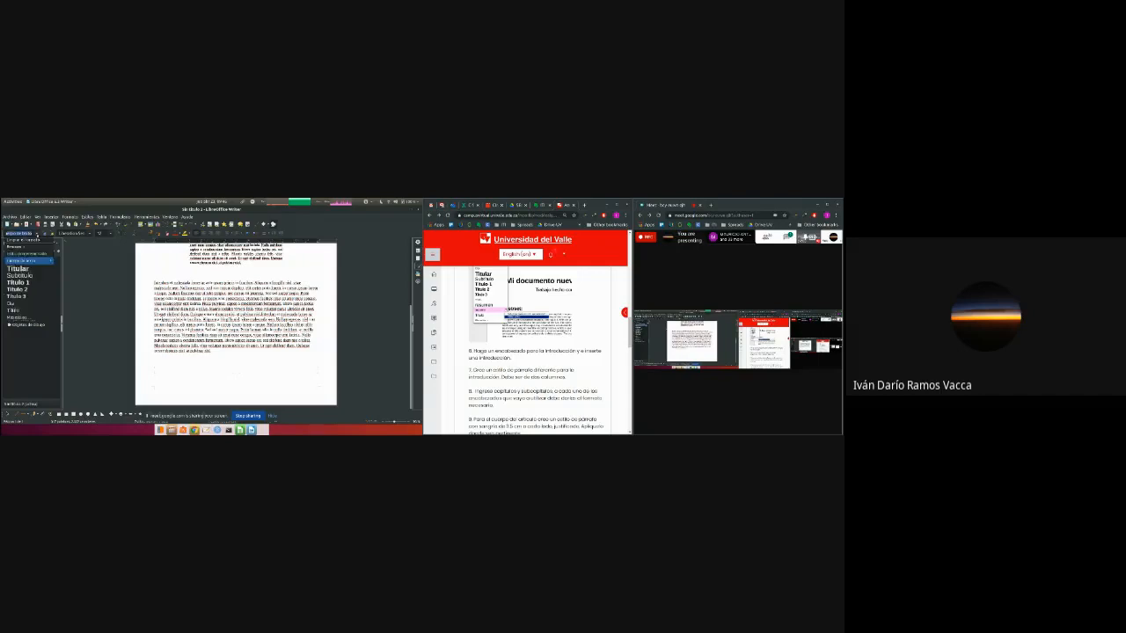
click(51, 262)
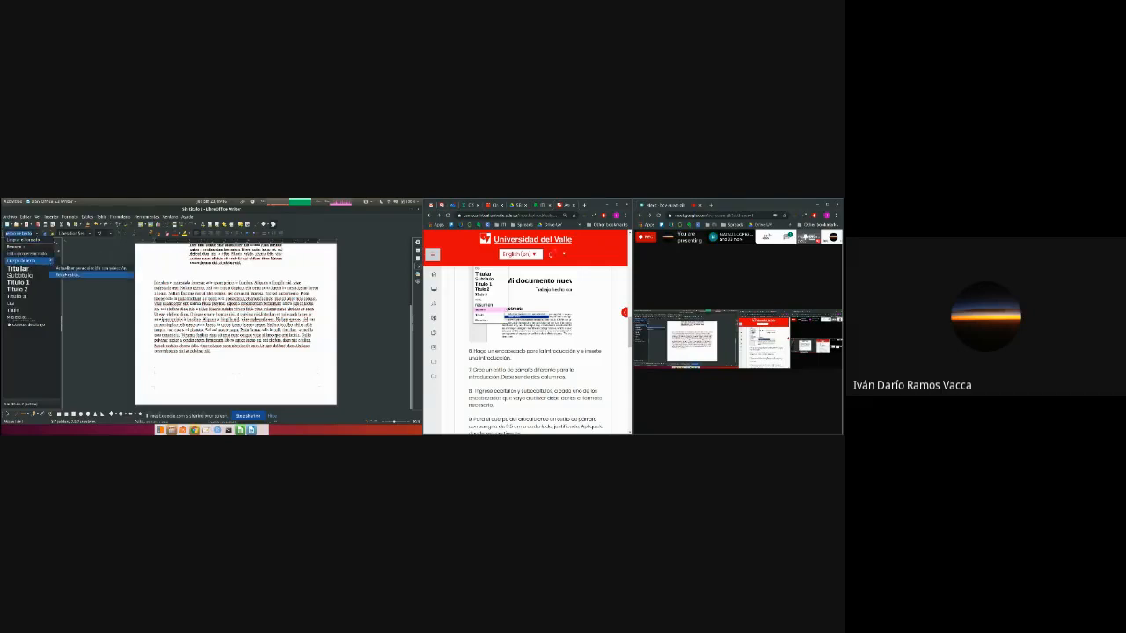
click(65, 275)
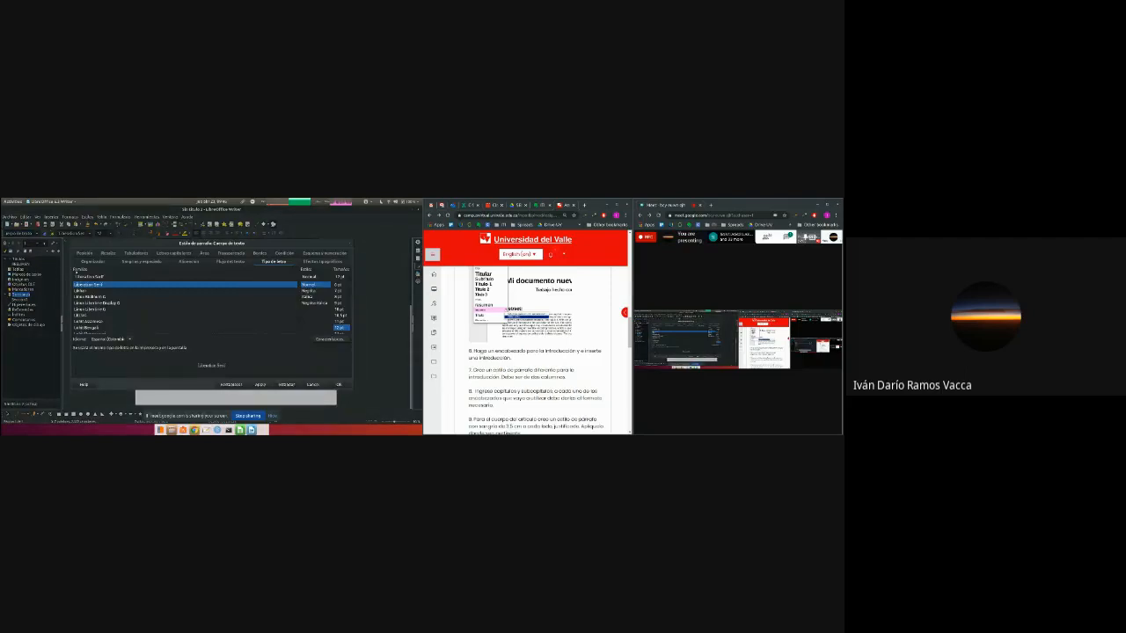
click(85, 253)
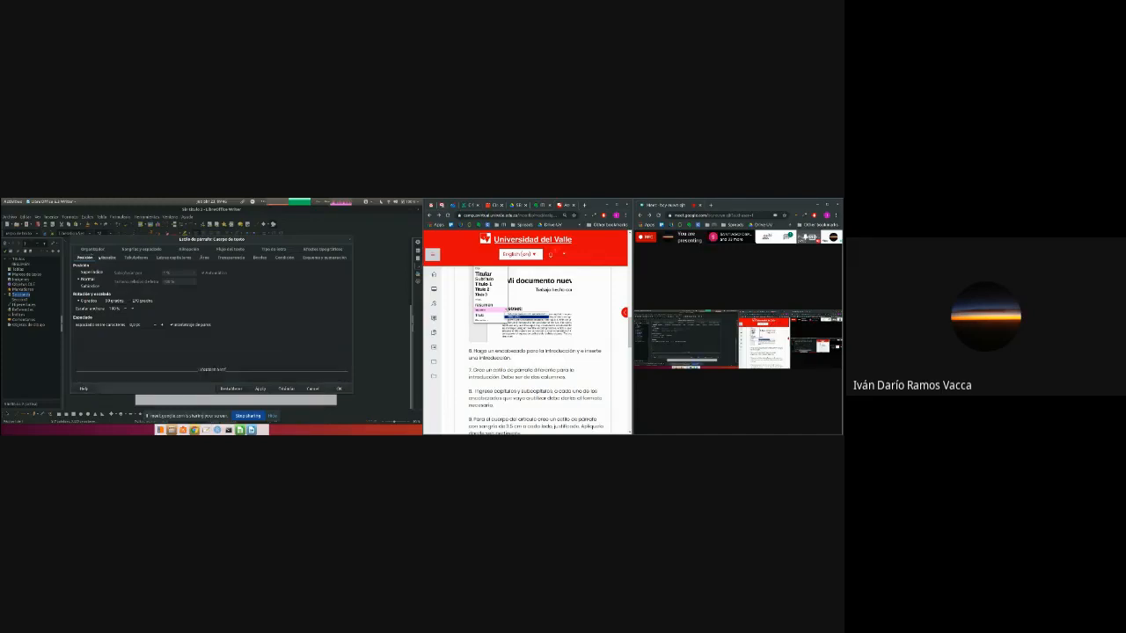
click(137, 258)
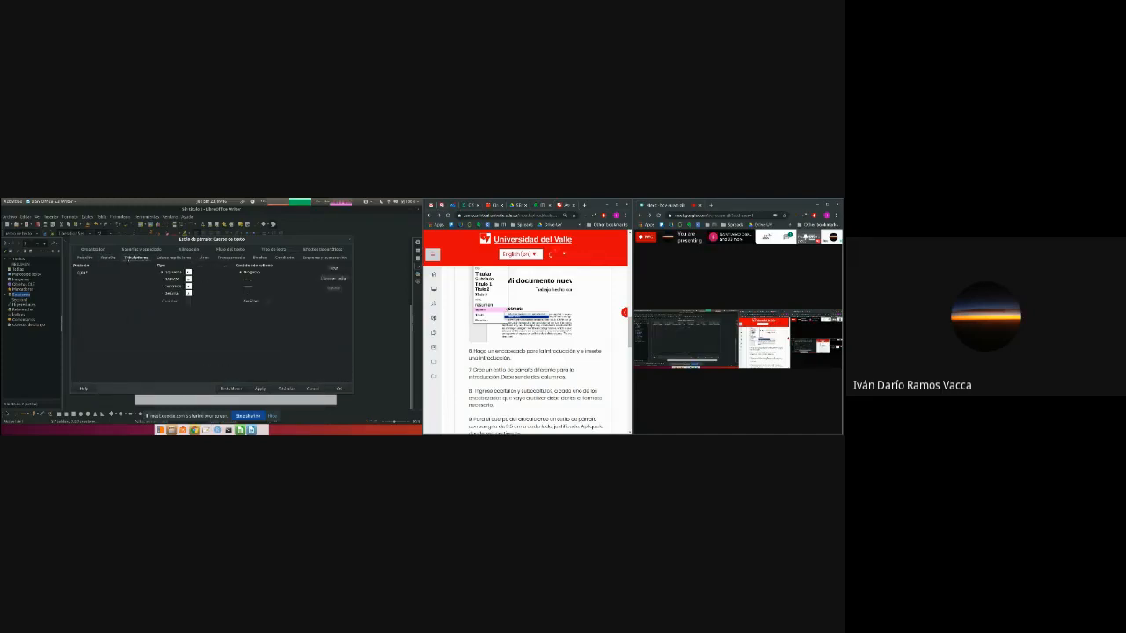
click(188, 259)
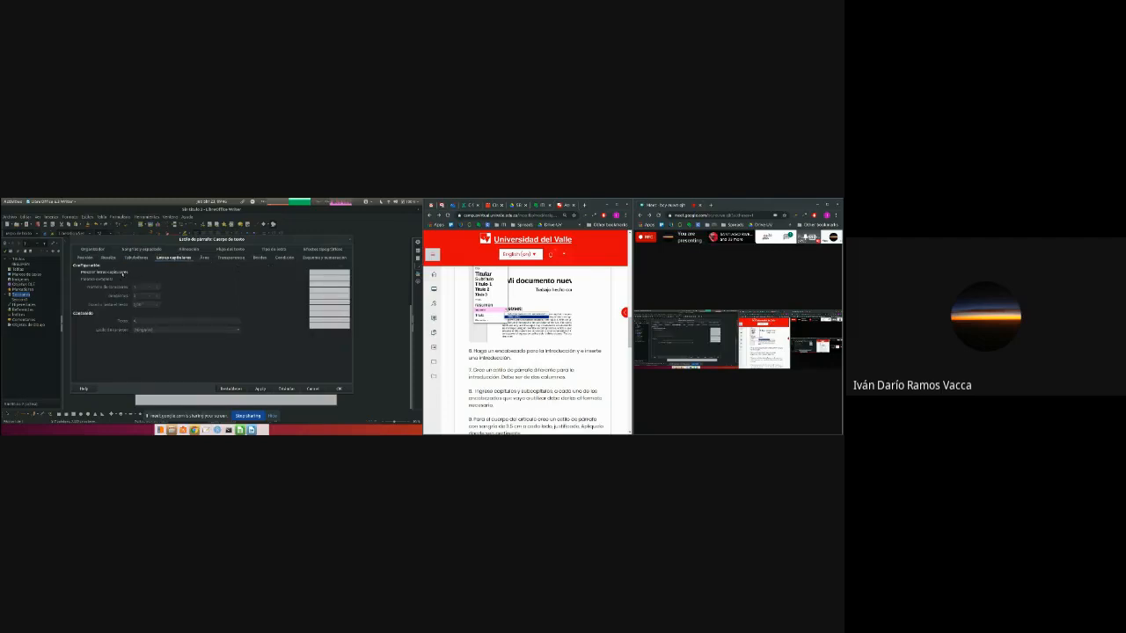
click(126, 273)
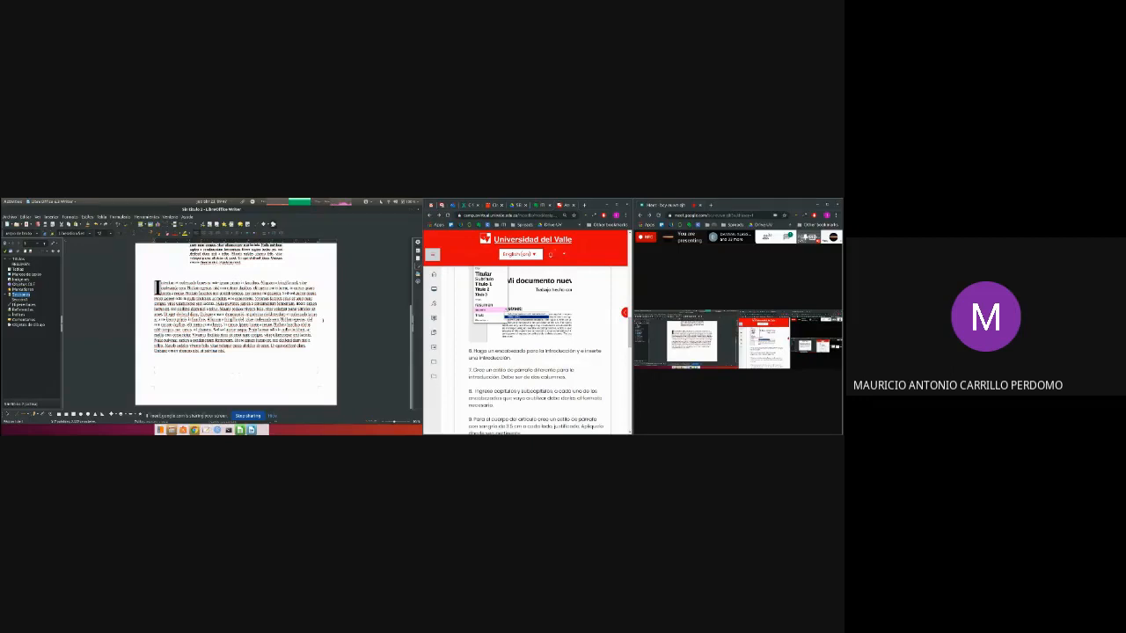
- Fill the empty two-column section below the abstract with two pasted copies of the sample paragraph
scroll(323, 320, up, 5)
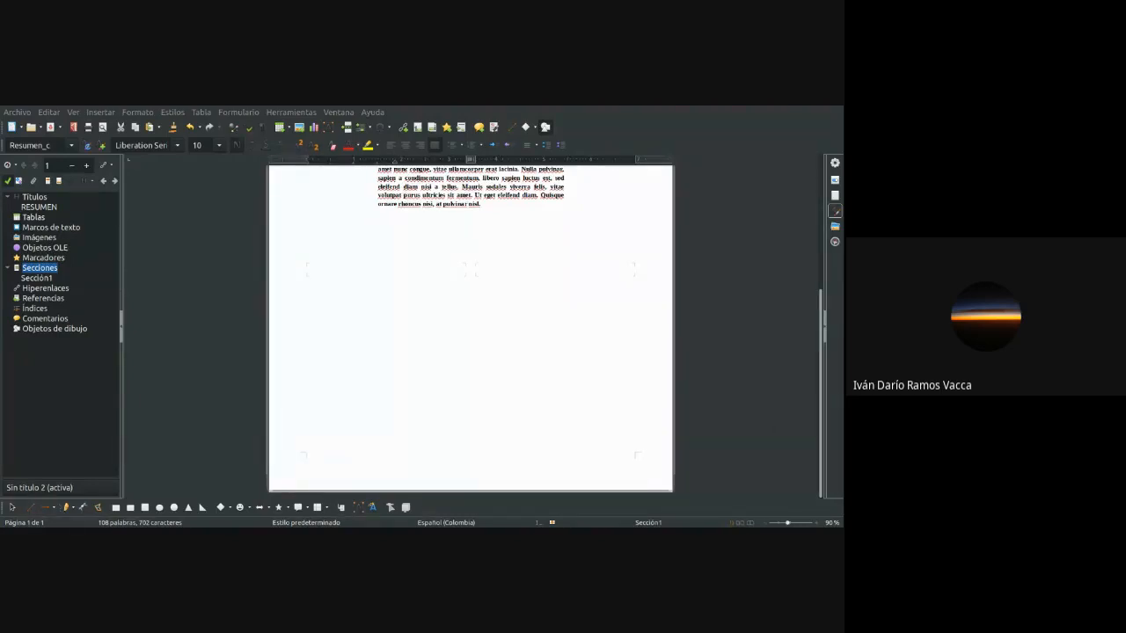
click(344, 273)
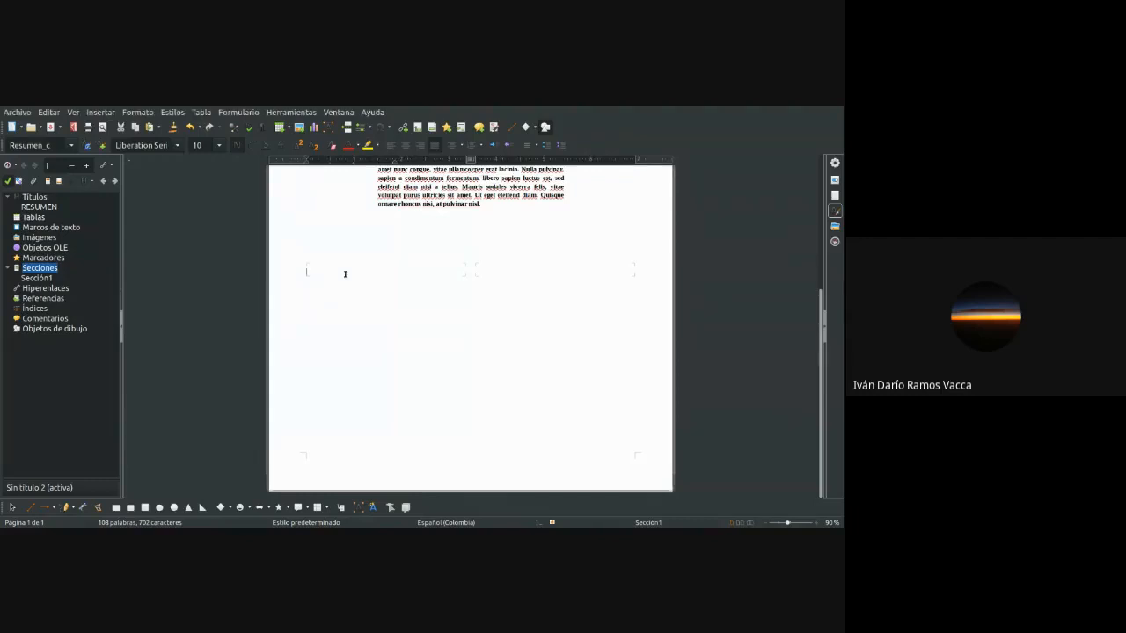
scroll(345, 273, up, 3)
scroll(345, 273, down, 2)
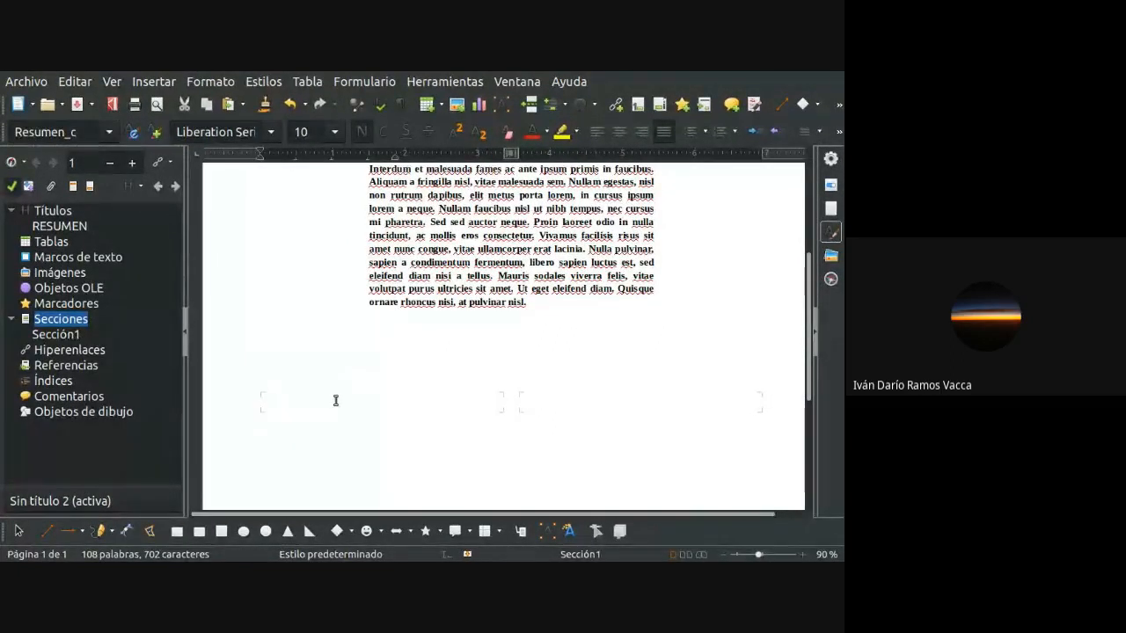
click(267, 405)
key(ctrl+v)
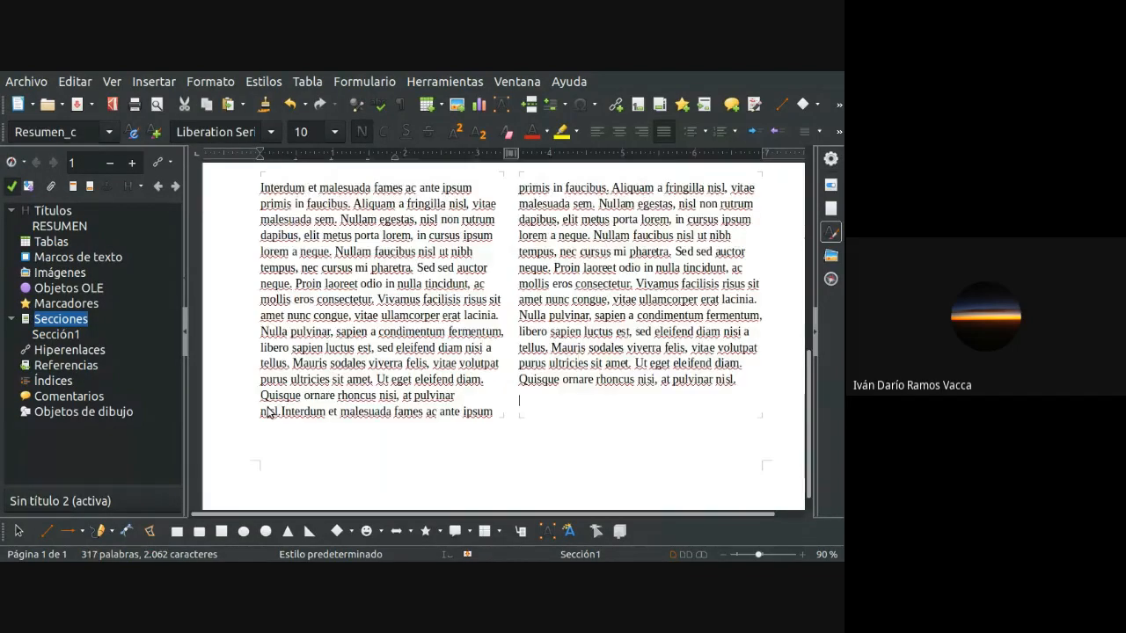
scroll(467, 324, down, 4)
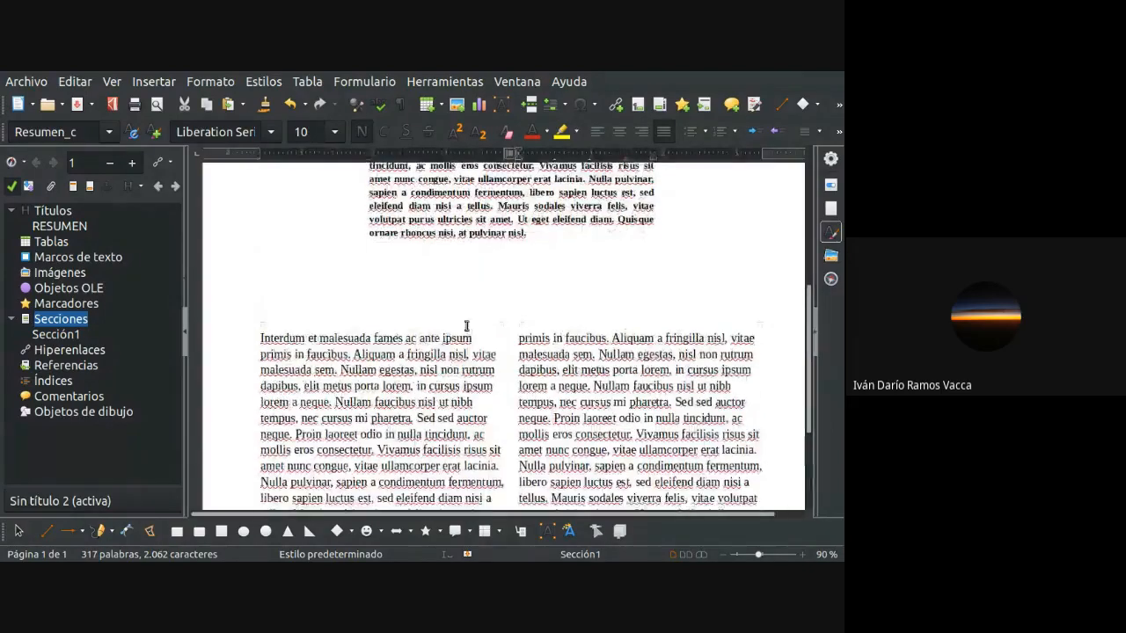
- Paste more copies of the sample paragraph into the two-column section so that its text continues onto a second page
scroll(466, 325, up, 2)
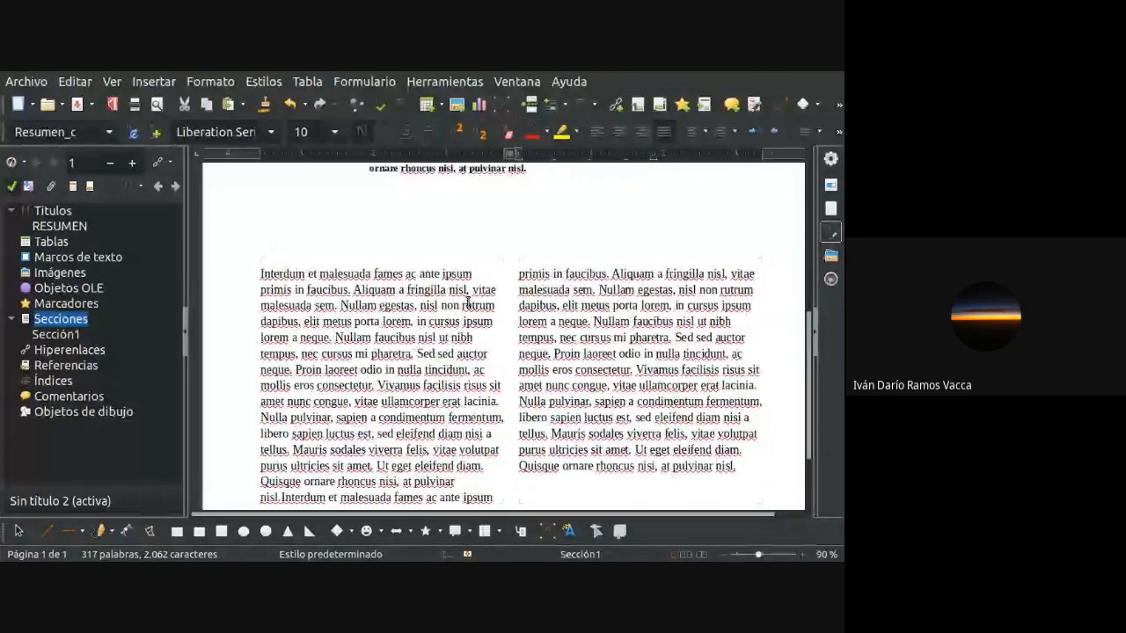
text(Interdum et malesuada fames ac ante ipsum primis in faucibus. Aliquam a fringilla nisl, vitae malesuada sem. Nullam egestas, nisl non rutrum dapibus, elit metus porta lorem, in cursus ipsum lorem a neque. Nullam faucibus nisl ut nibh tempus, nec cursus mi pharetra. Sed sed auctor neque. Proin laoreet odio in nulla tincidunt, ac mollis eros consectetur. Vivamus facilisis risus sit amet nunc congue, vitae ullamcorper erat lacinia. Nulla pulvinar, sapien a condimentum fermentum, libero sapien luctus est, sed eleifend diam nisi a tellus. Mauris sodales viverra felis, vitae volutpat purus ultricies sit amet. Ut eget eleifend diam. Quisque ornare rhoncus nisi, at pulvinar nisl.Interdum et malesuada fames ac ante ipsum primis in faucibus. Aliquam a fringilla nisl, vitae malesuada sem. Nullam egestas, nisl non rutrum dapibus, elit metus porta lorem, in cursus ipsum lorem a neque. Nullam faucibus nisl ut nibh tempus, nec cursus mi pharetra. Sed sed auctor neque. Proin laoreet odio in nulla tincidunt, ac mollis eros consectetur. Vivamus facilisis risus sit amet nunc congue, vitae ullamcorper erat lacinia. Nulla pulvinar, sapien a condimentum fermentum, libero sapien luctus est, sed eleifend diam nisi a tellus. Mauris sodales viverra felis, vitae volutpat purus ultricies sit amet. Ut eget eleifend diam. Quisque ornare rhoncus nisi, at pulvinar nisl.)
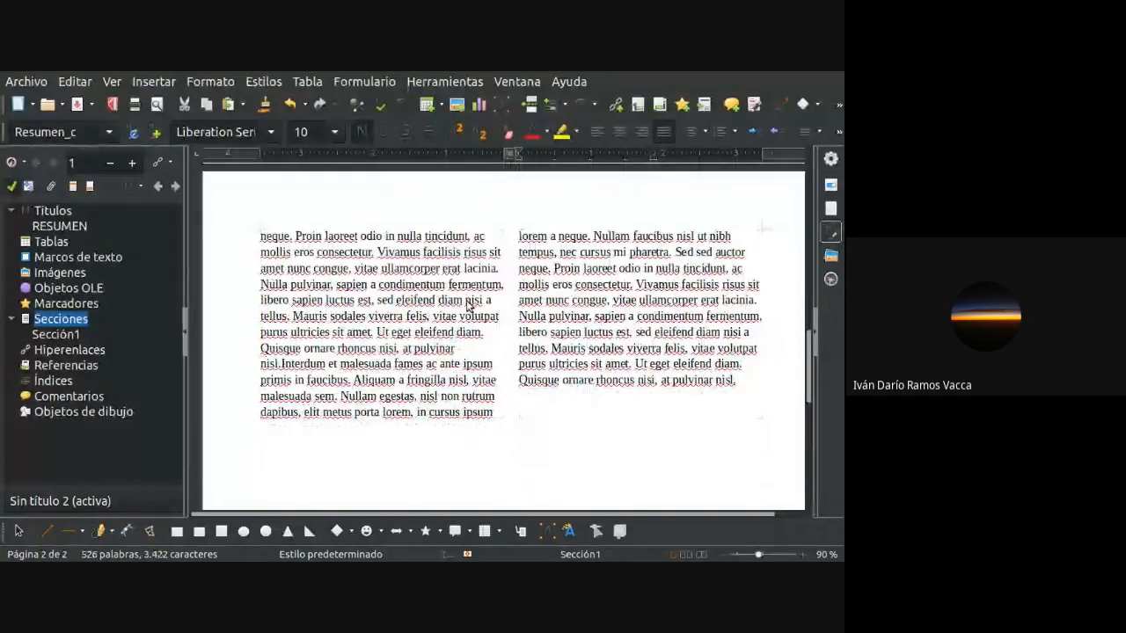
key(ctrl+v)
scroll(468, 301, down, 3)
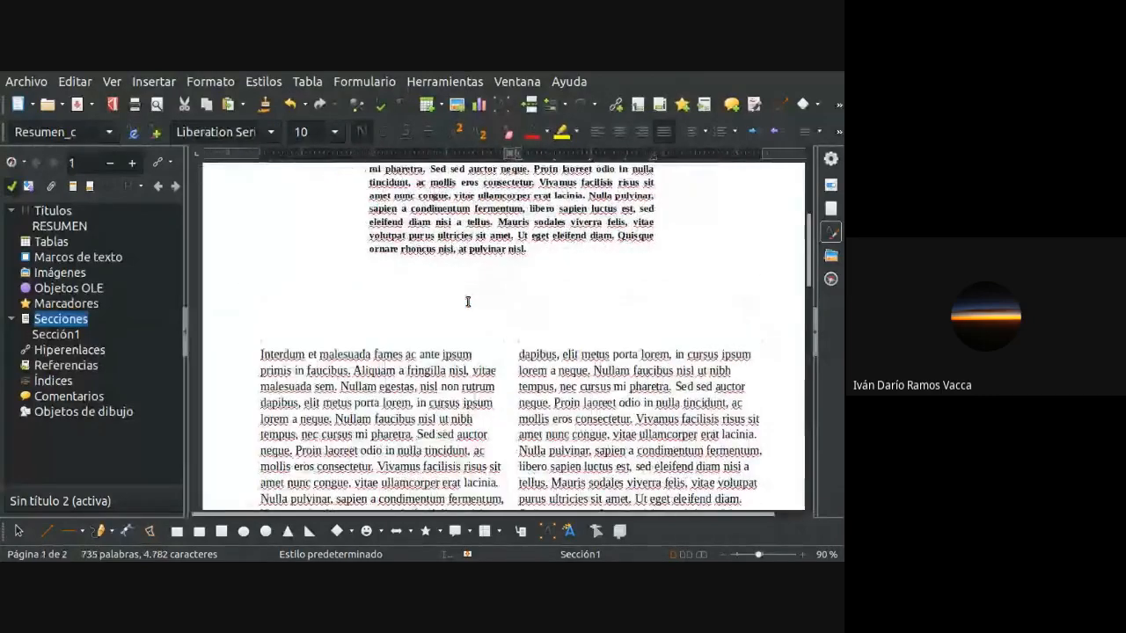
- Add the heading "Introducción" above the two-column section and give it the Título 1 paragraph style
scroll(468, 302, up, 10)
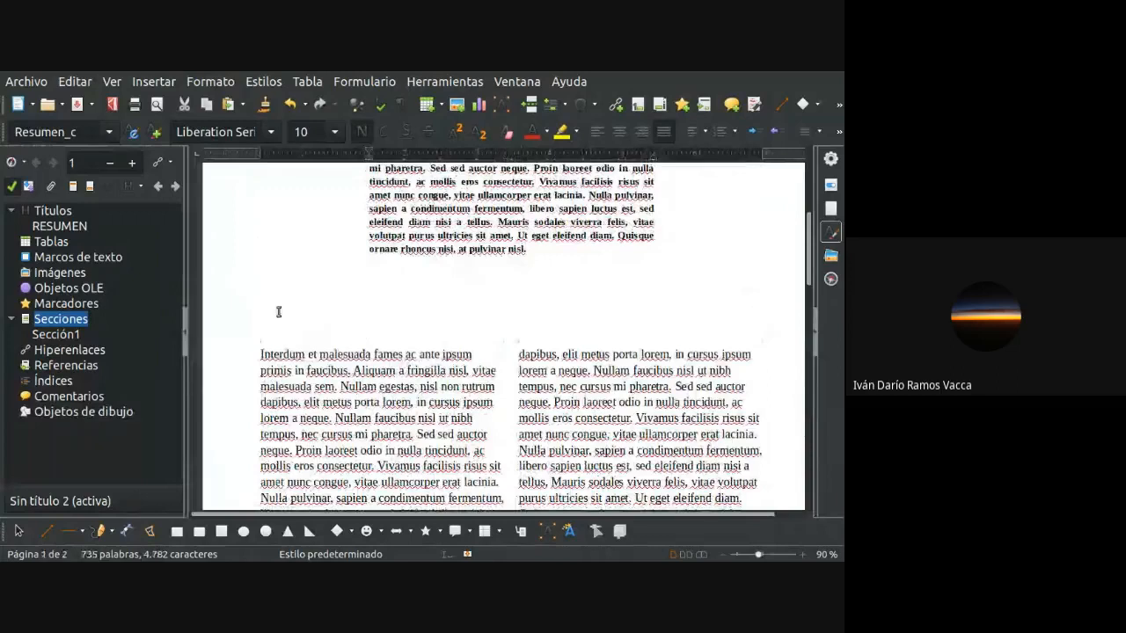
click(251, 311)
text(Introducción)
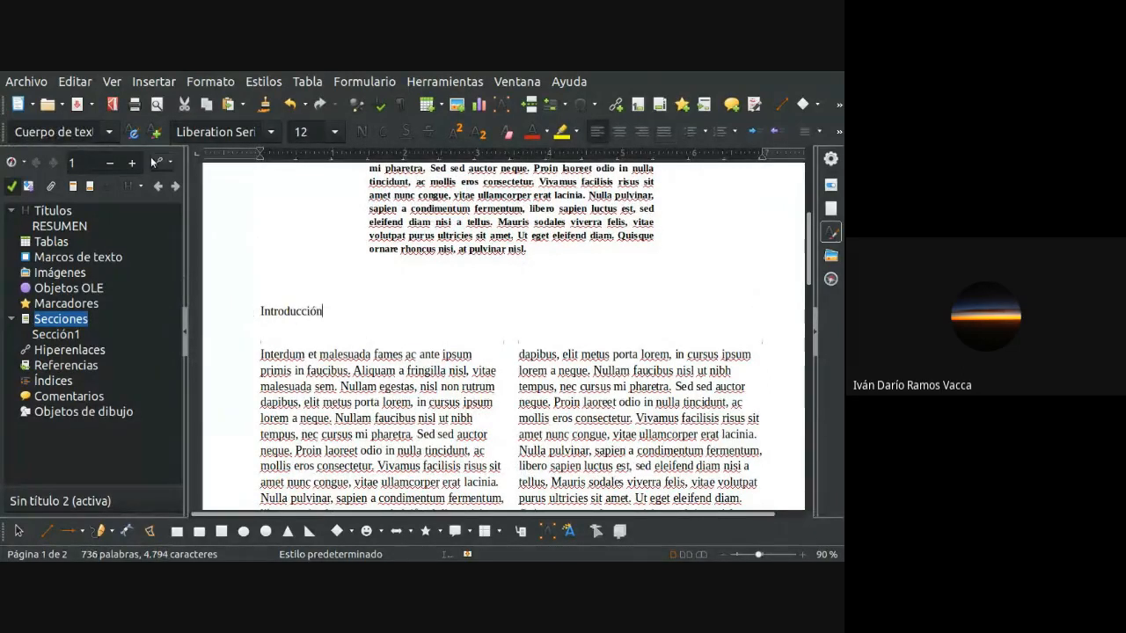
click(100, 133)
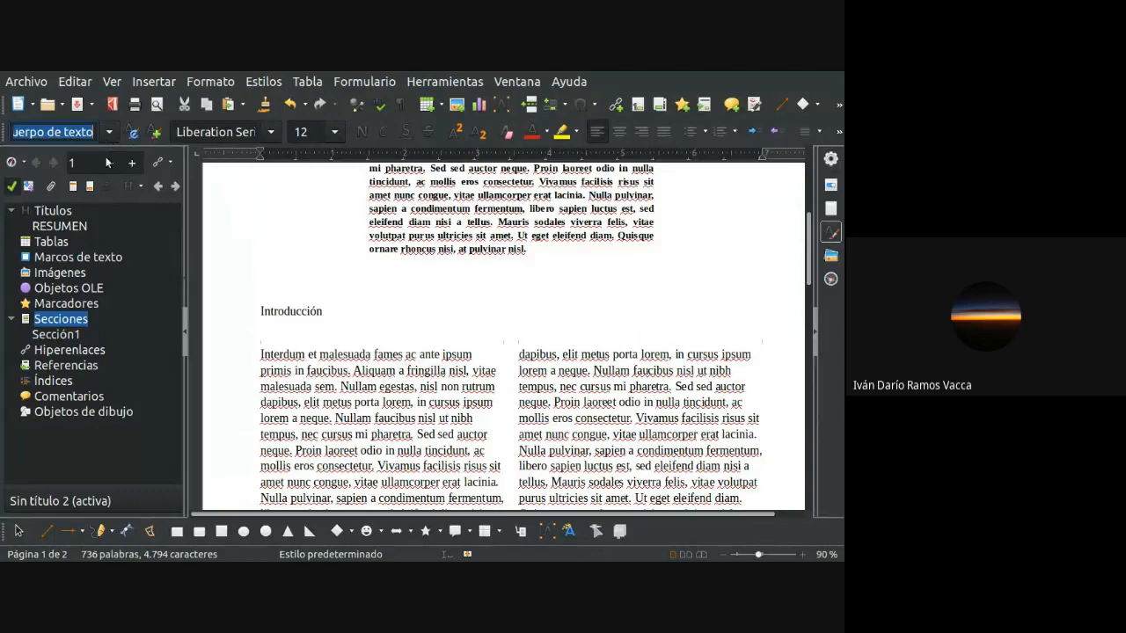
click(86, 282)
scroll(464, 289, up, 7)
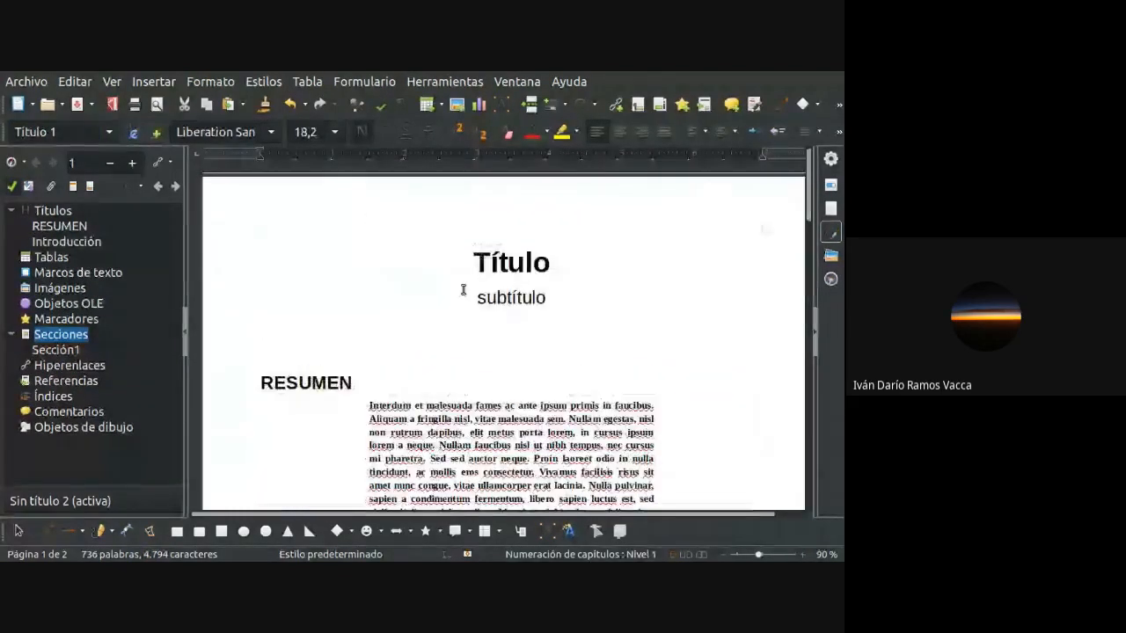
- Center the RESUMEN heading above the abstract
scroll(614, 331, down, 15)
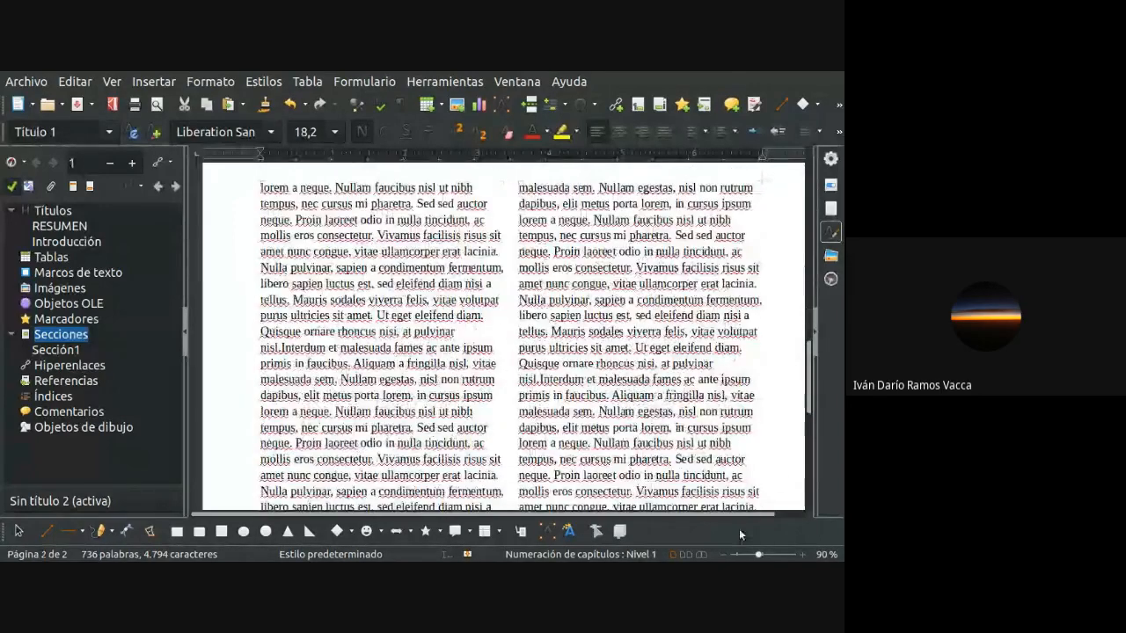
drag(759, 554, 737, 556)
scroll(677, 361, up, 5)
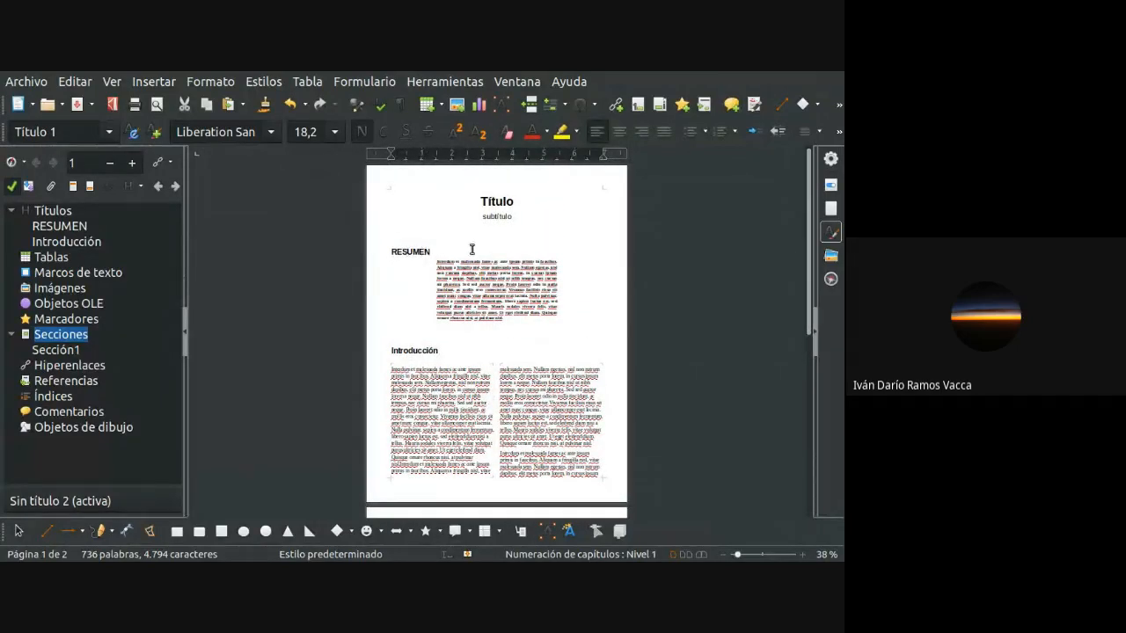
click(619, 131)
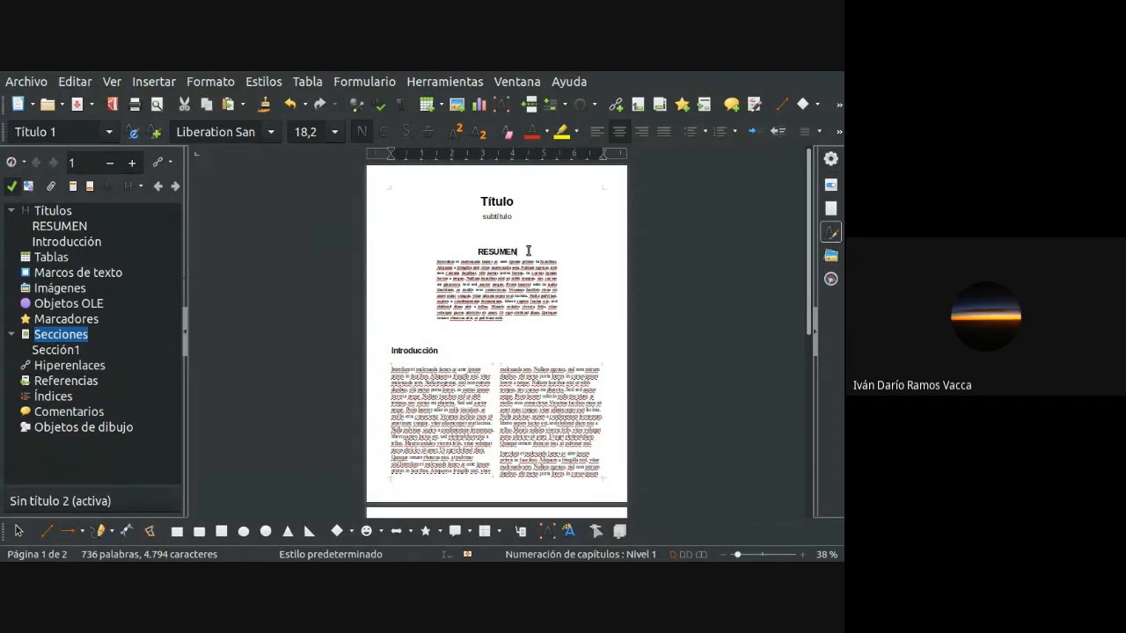
- Try updating the Título 1 style from the centered RESUMEN heading, and undo the style change
click(413, 353)
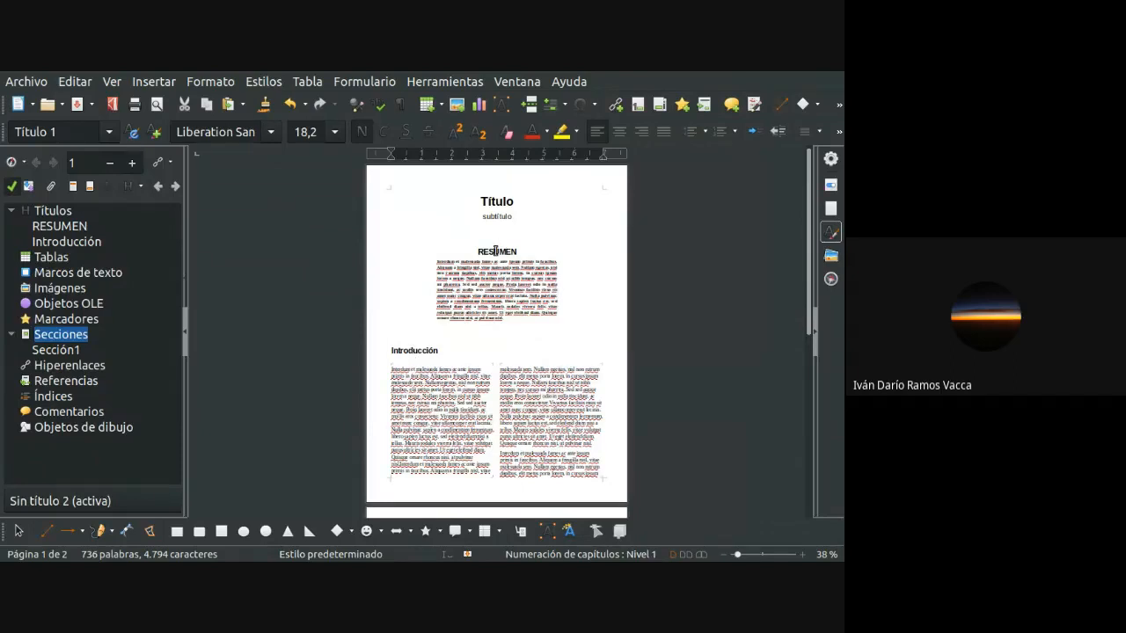
click(495, 251)
click(415, 353)
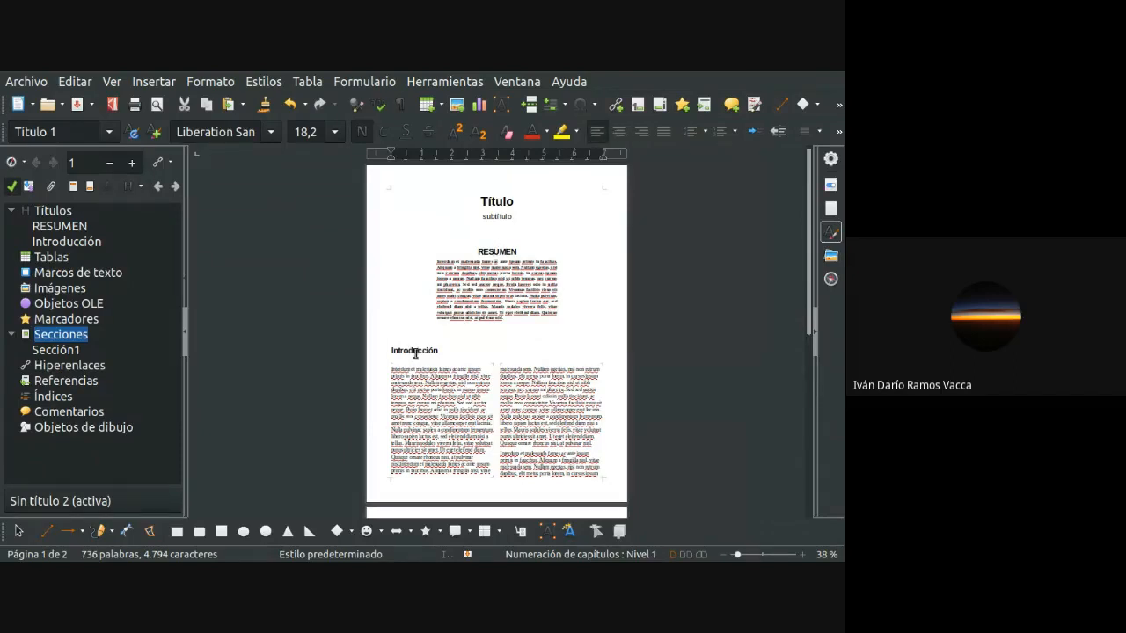
click(490, 251)
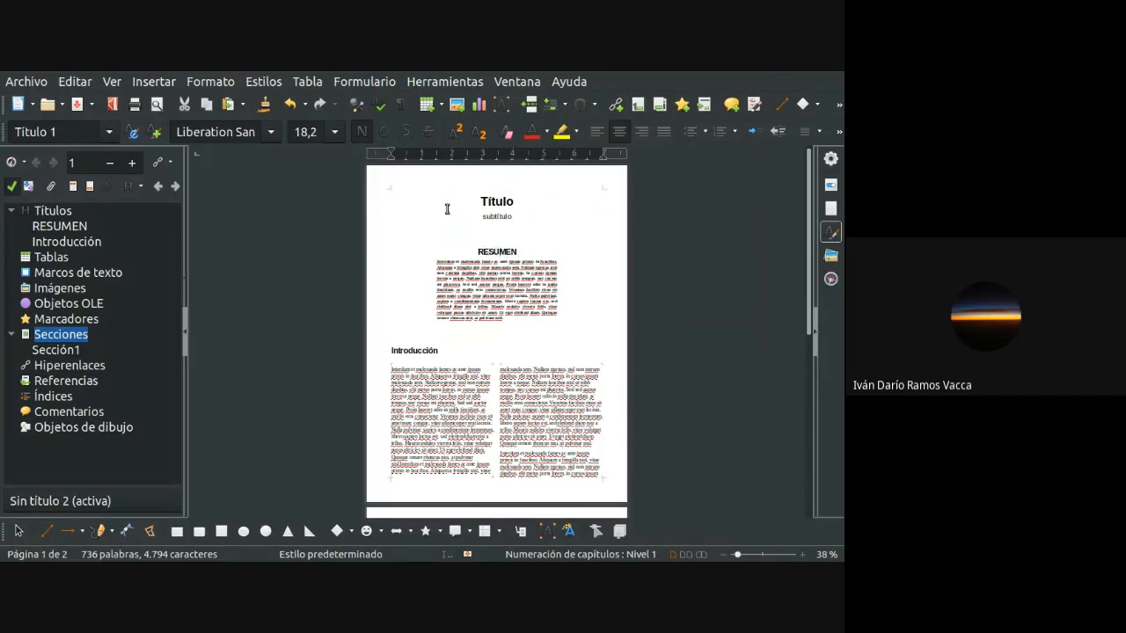
click(111, 134)
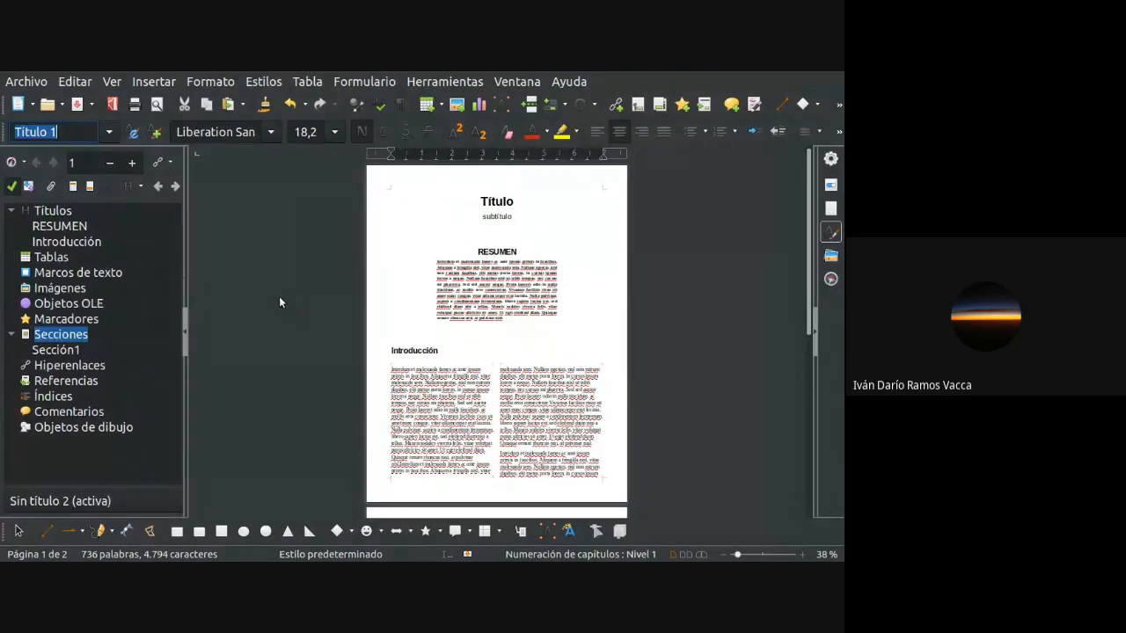
key(Return)
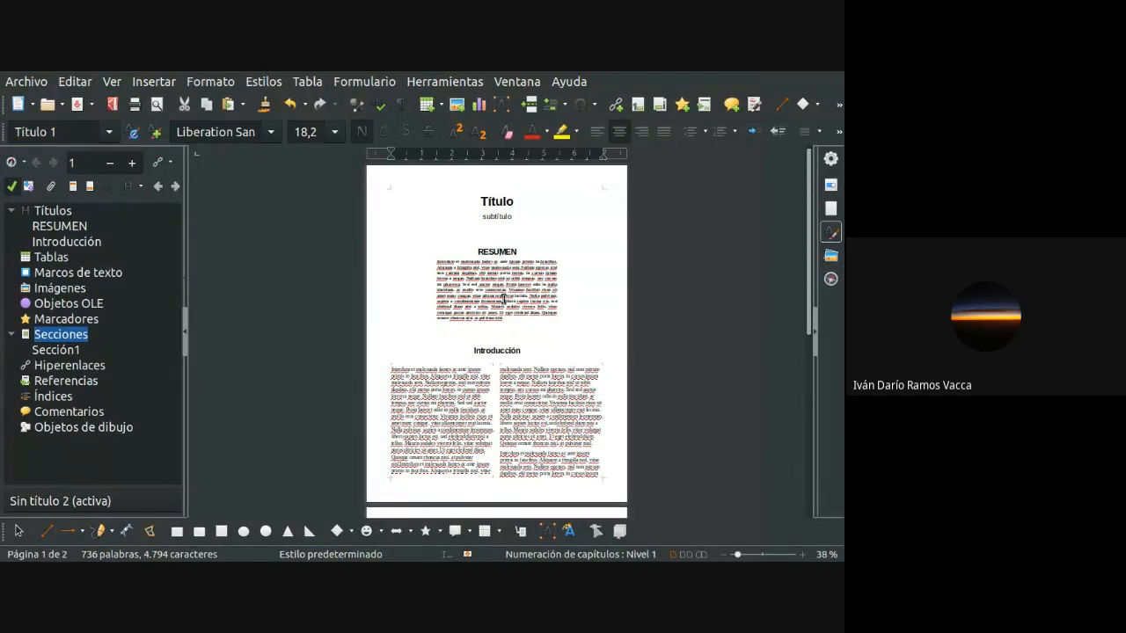
scroll(480, 352, down, 6)
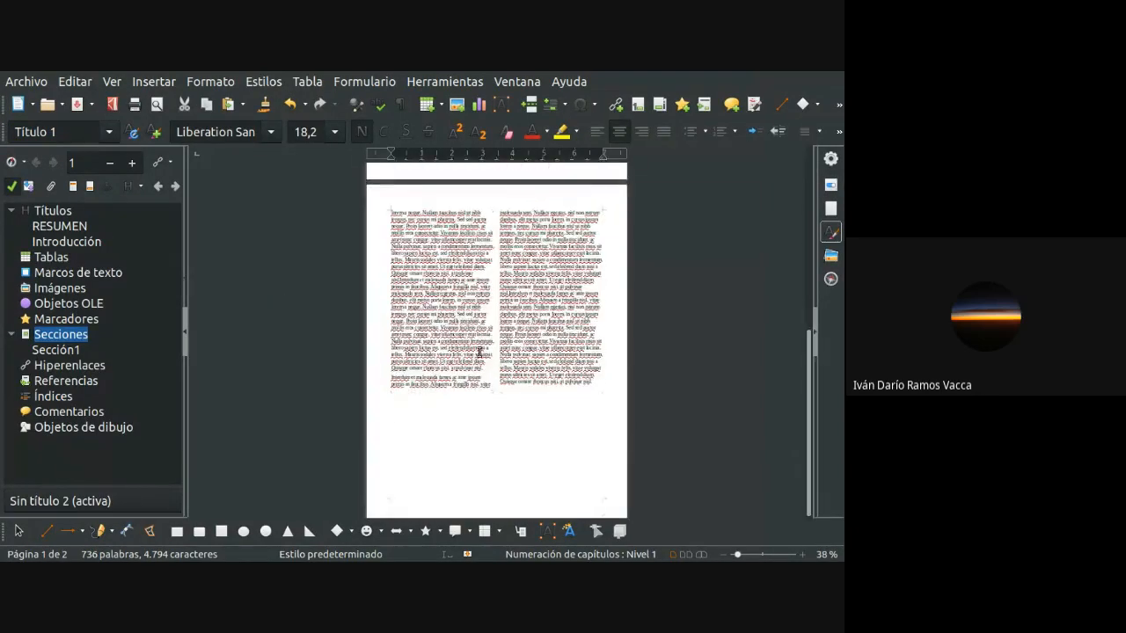
scroll(480, 352, up, 6)
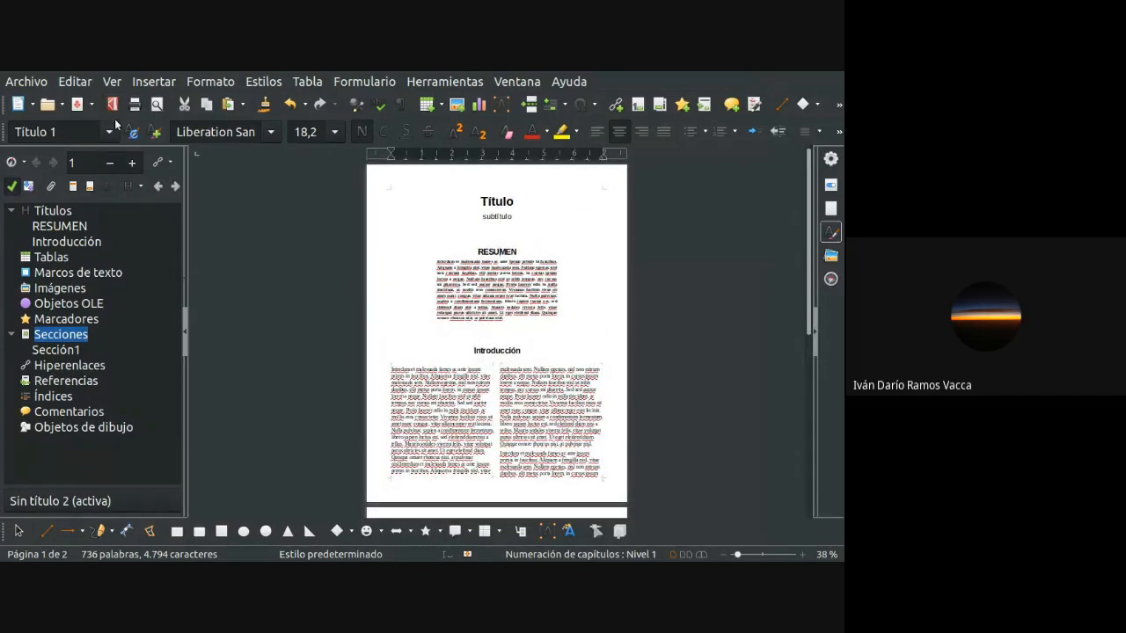
click(287, 105)
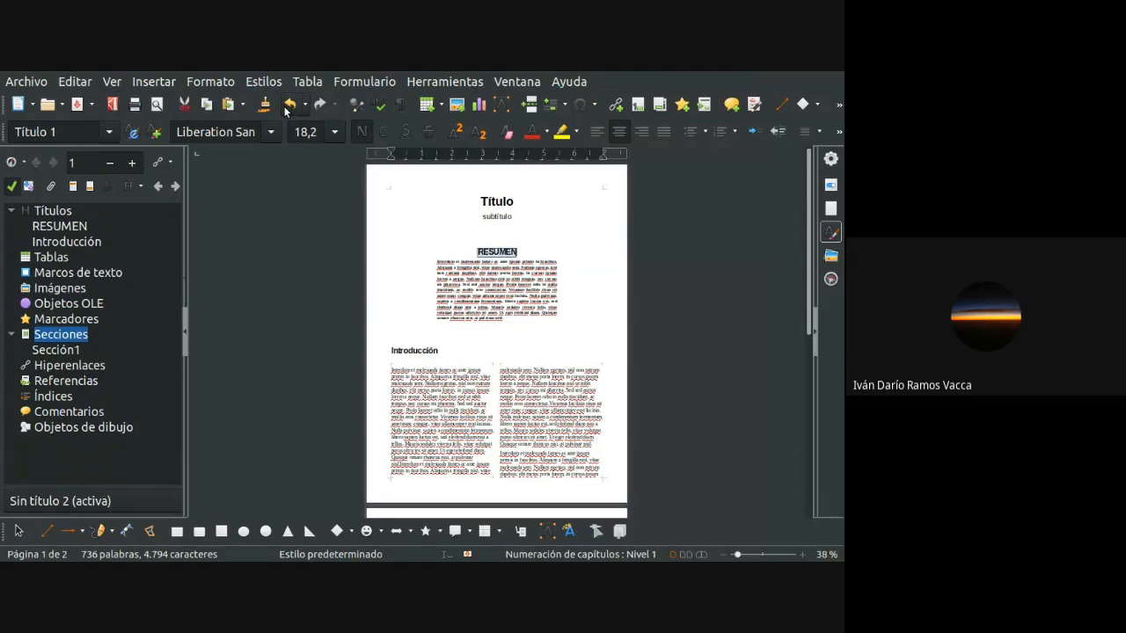
click(502, 339)
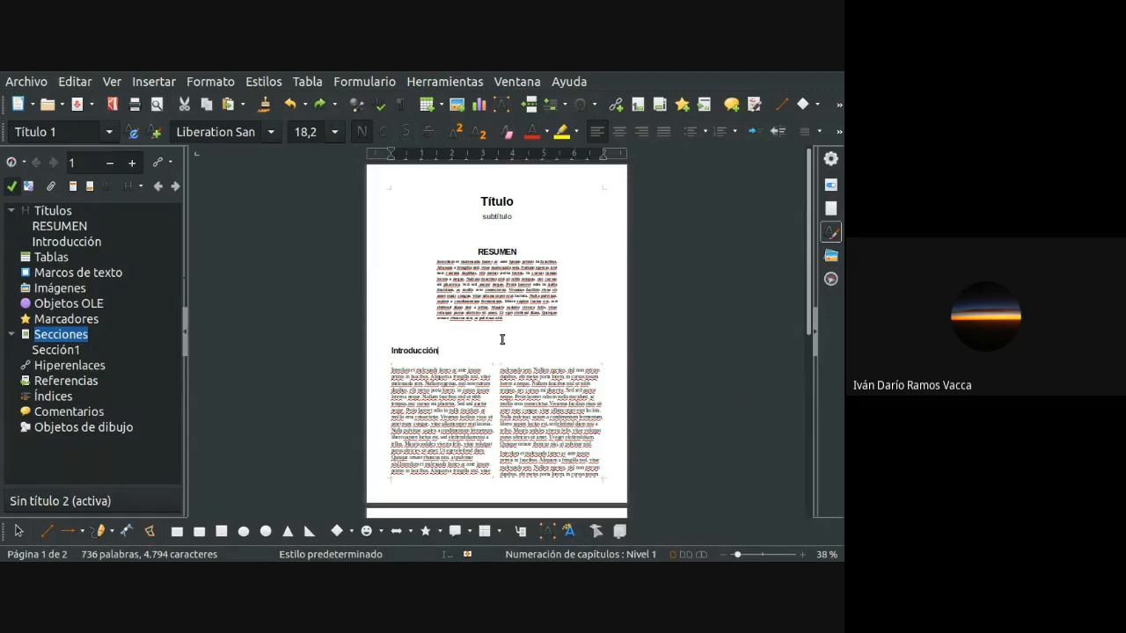
- Enter the chapter 1 heading below the two-column section and give it the Título 1 paragraph style
scroll(502, 339, down, 8)
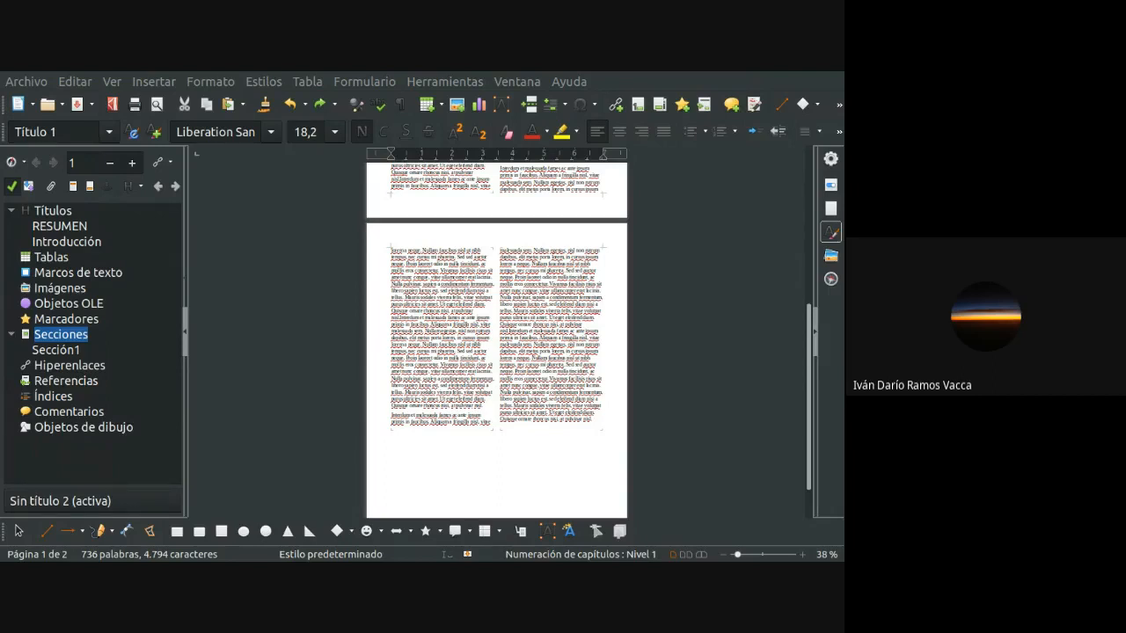
click(471, 459)
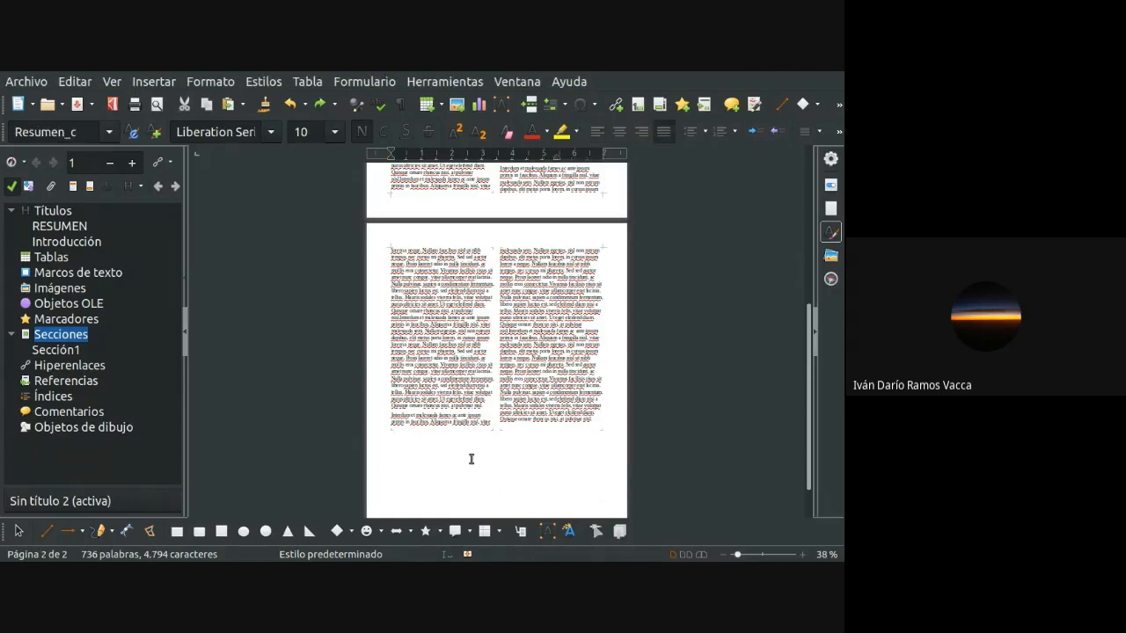
text(Col)
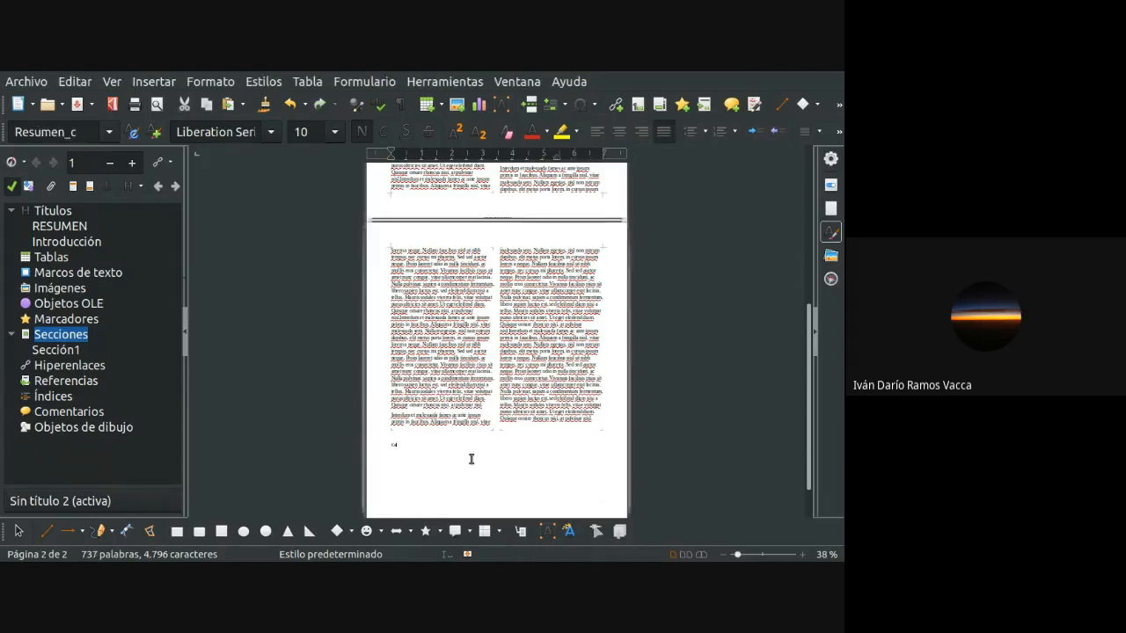
text(umna 1)
click(112, 135)
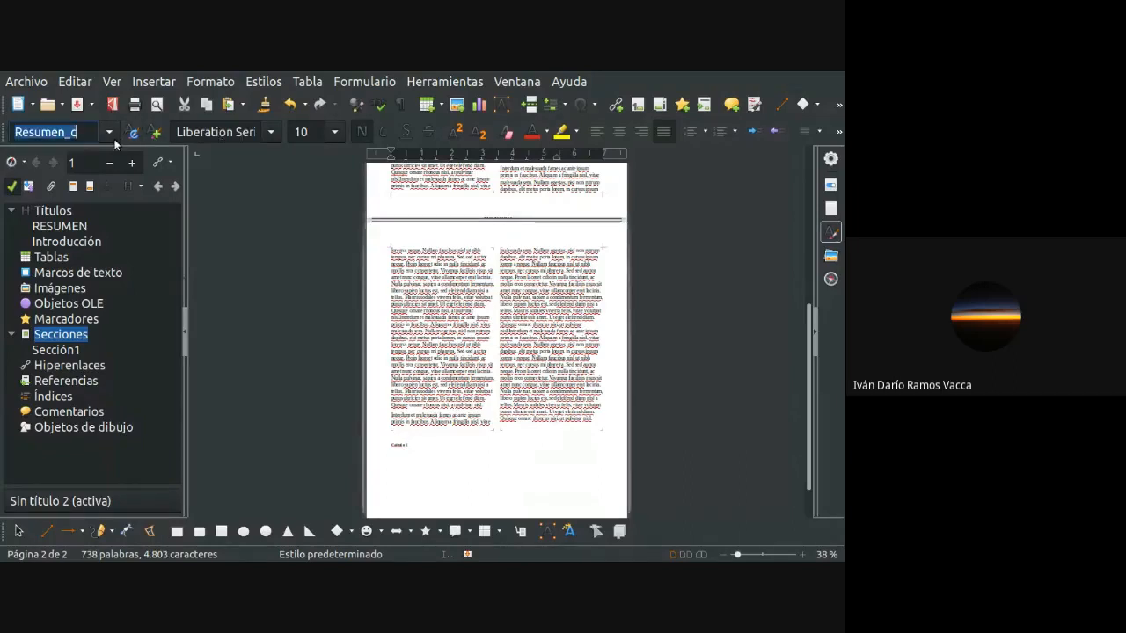
click(79, 284)
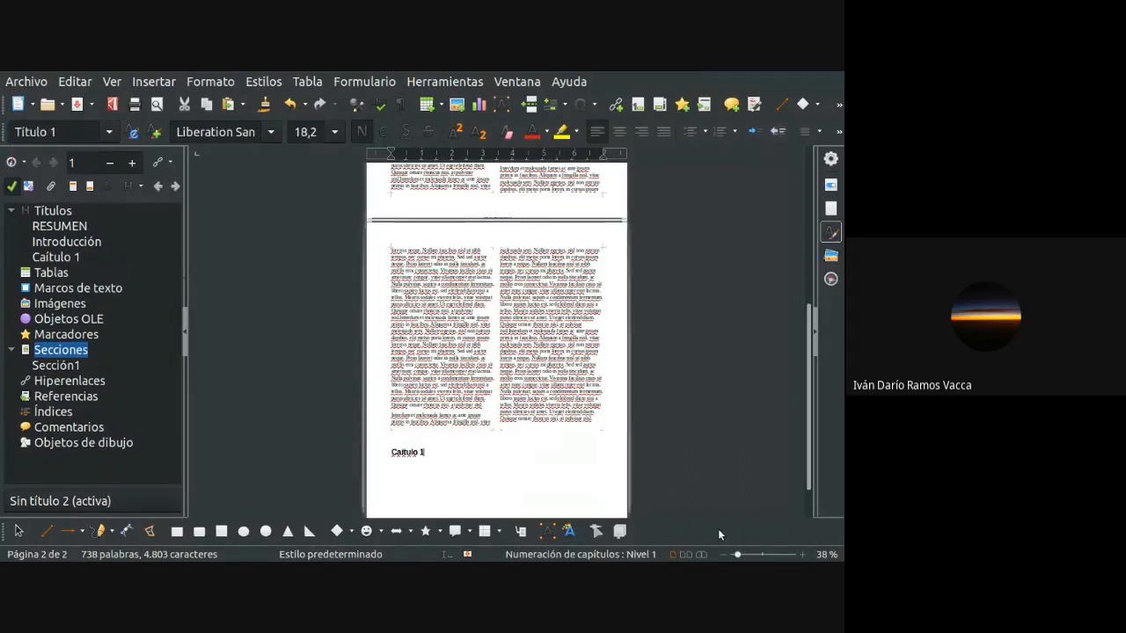
- Correct the spelling of the chapter heading below the two-column section to "Capítulo 1"
click(802, 555)
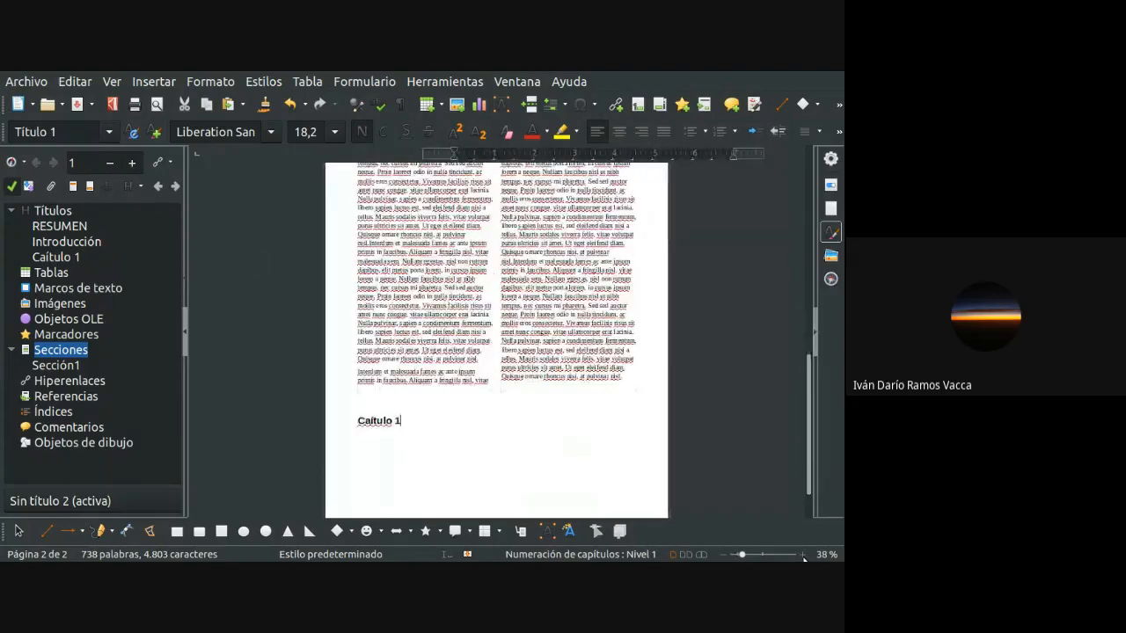
click(802, 555)
click(802, 555)
click(802, 556)
click(802, 556)
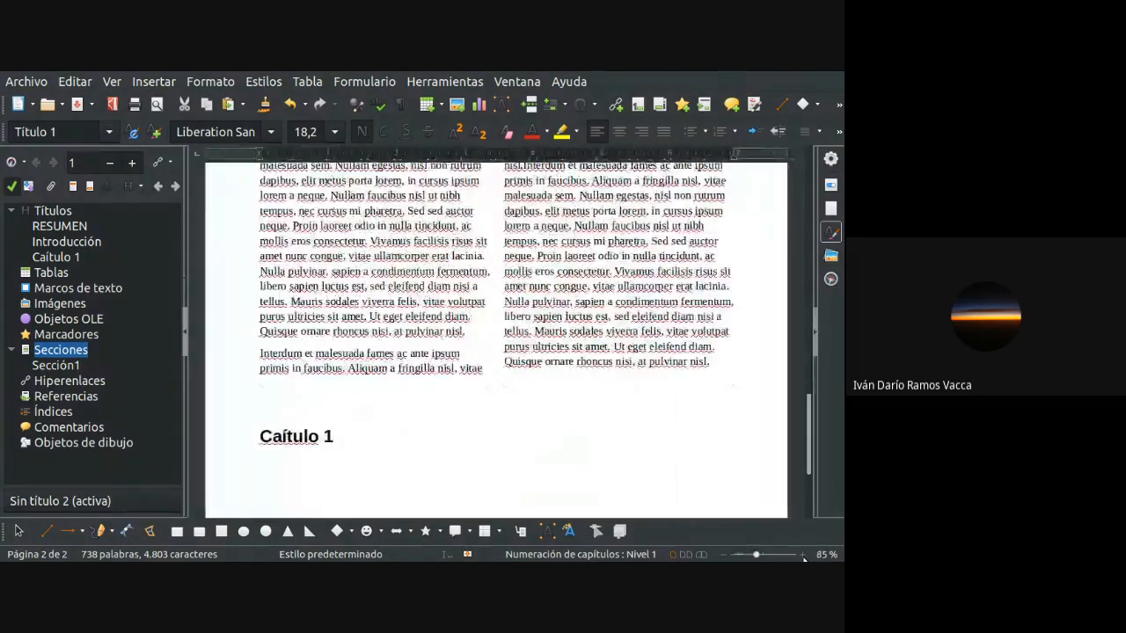
click(276, 436)
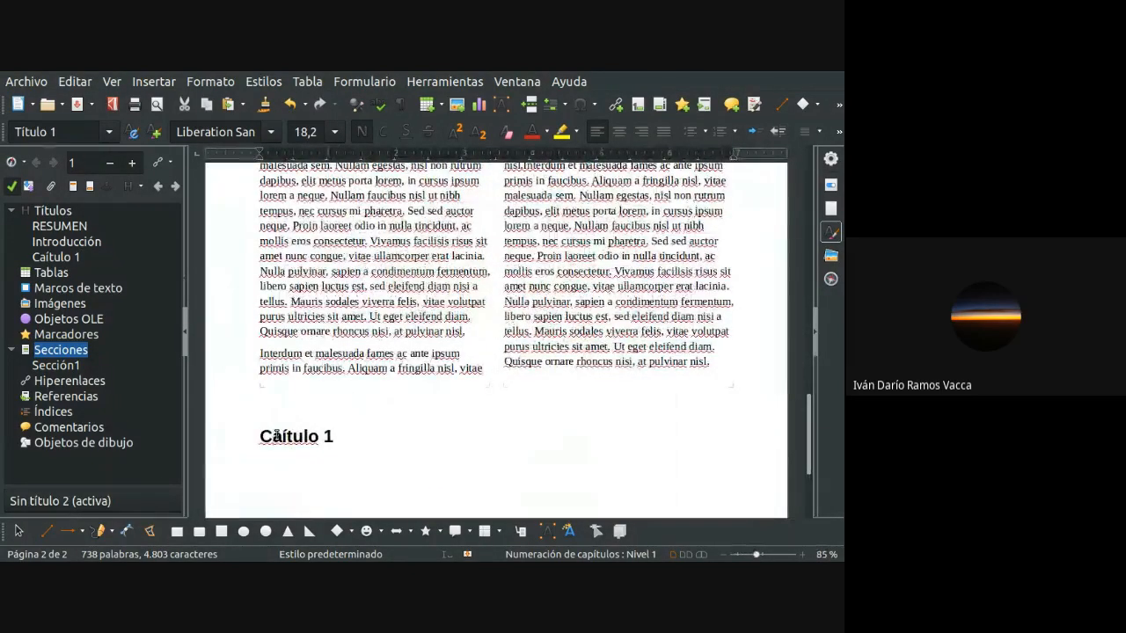
text(p)
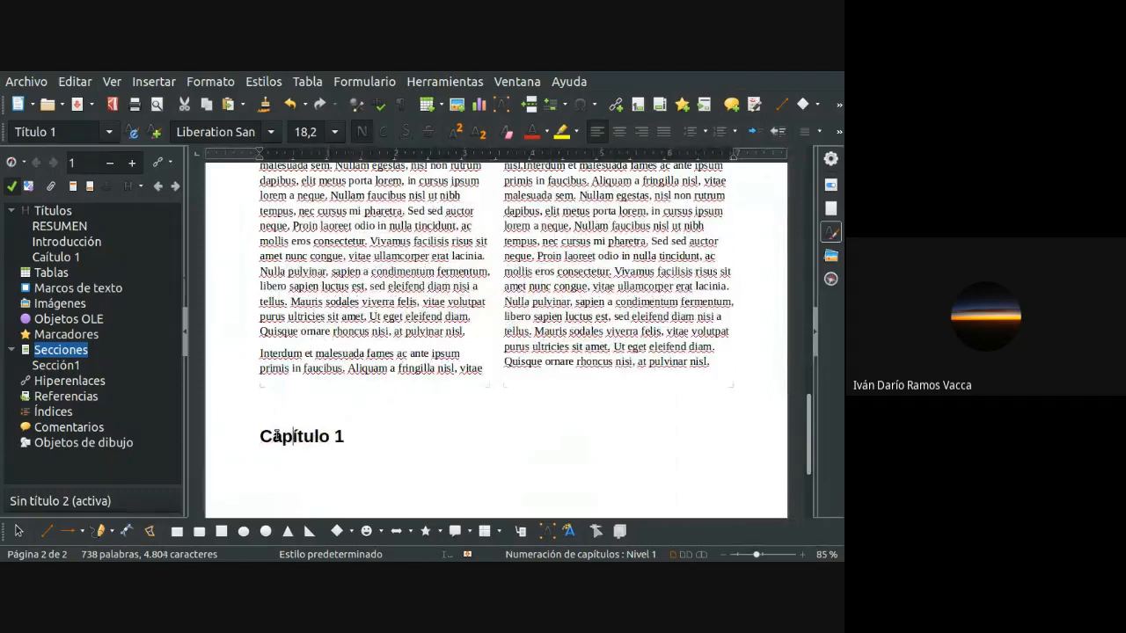
click(395, 443)
click(13, 211)
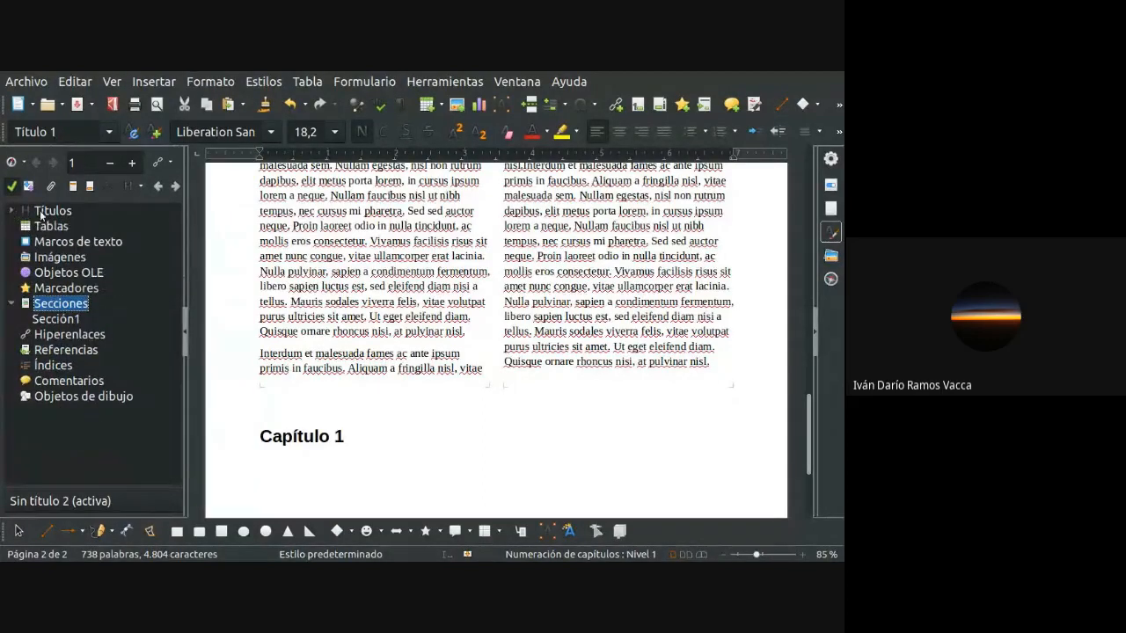
click(12, 212)
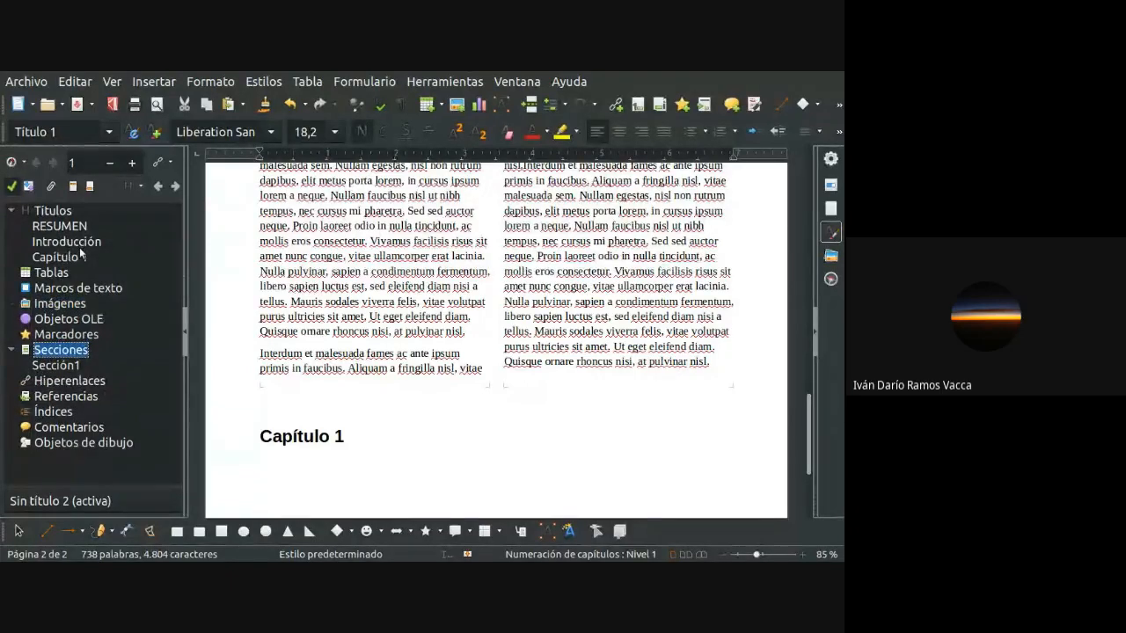
- Paste several copies of the sample text as full-width paragraphs under the Capítulo 1 heading
click(384, 440)
key(Return)
key(ctrl+v)
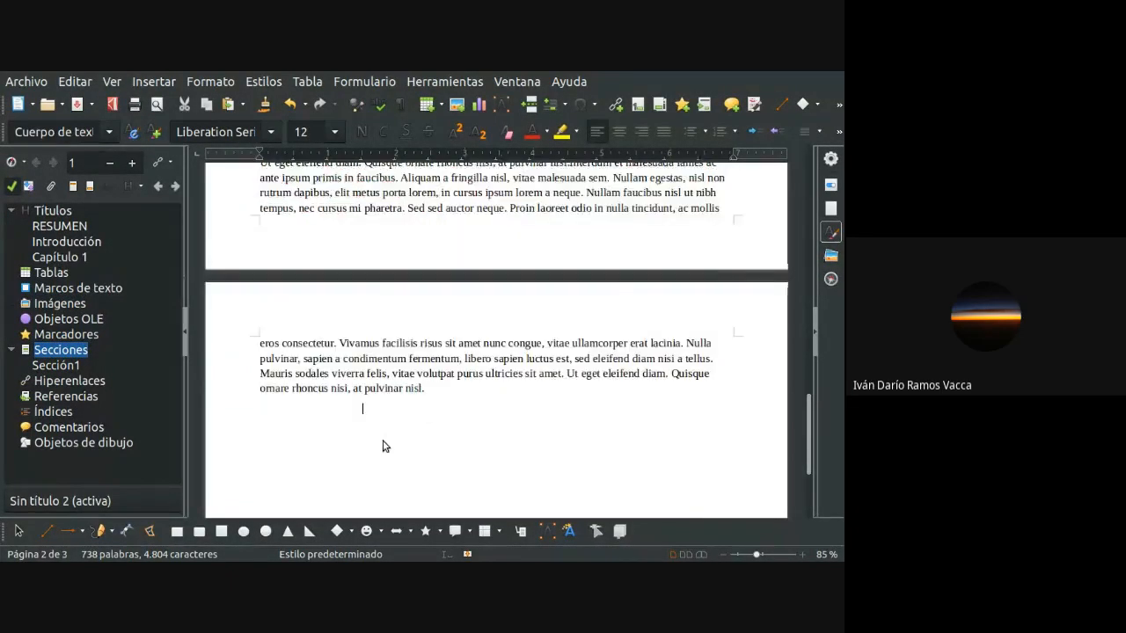
scroll(384, 442, up, 10)
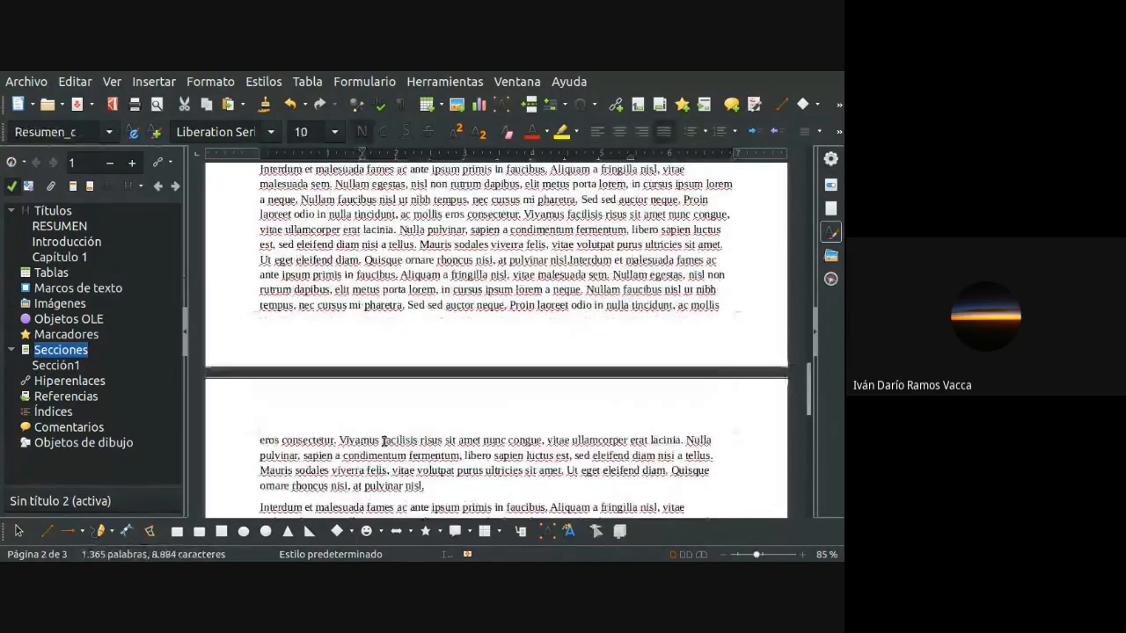
- Open the list of paragraph styles for the first paragraph under Capítulo 1
click(422, 383)
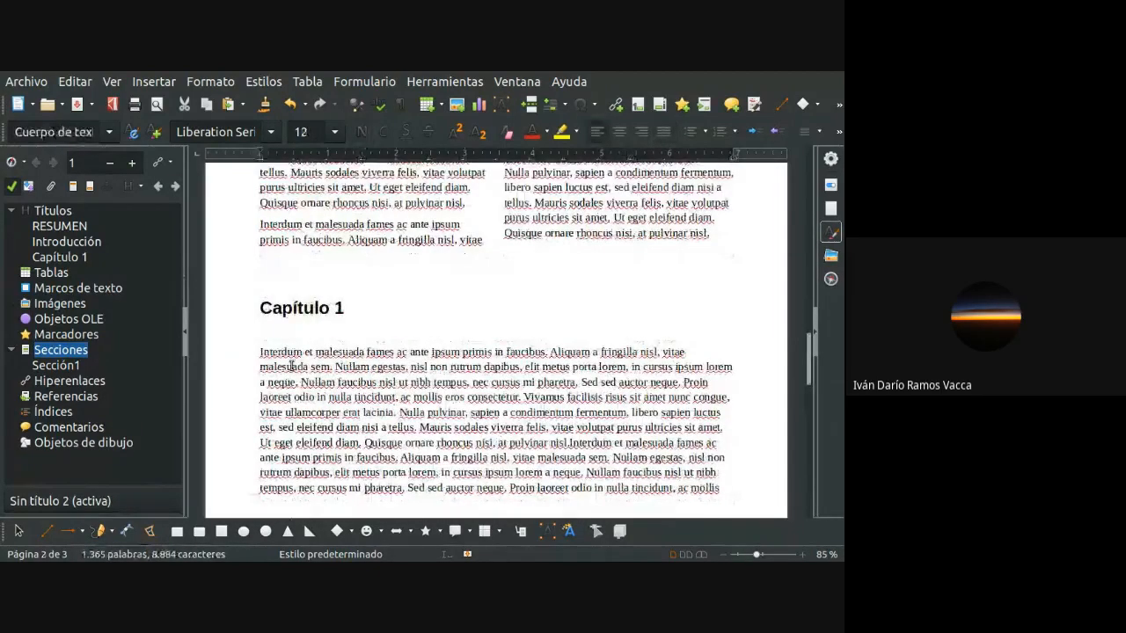
click(109, 134)
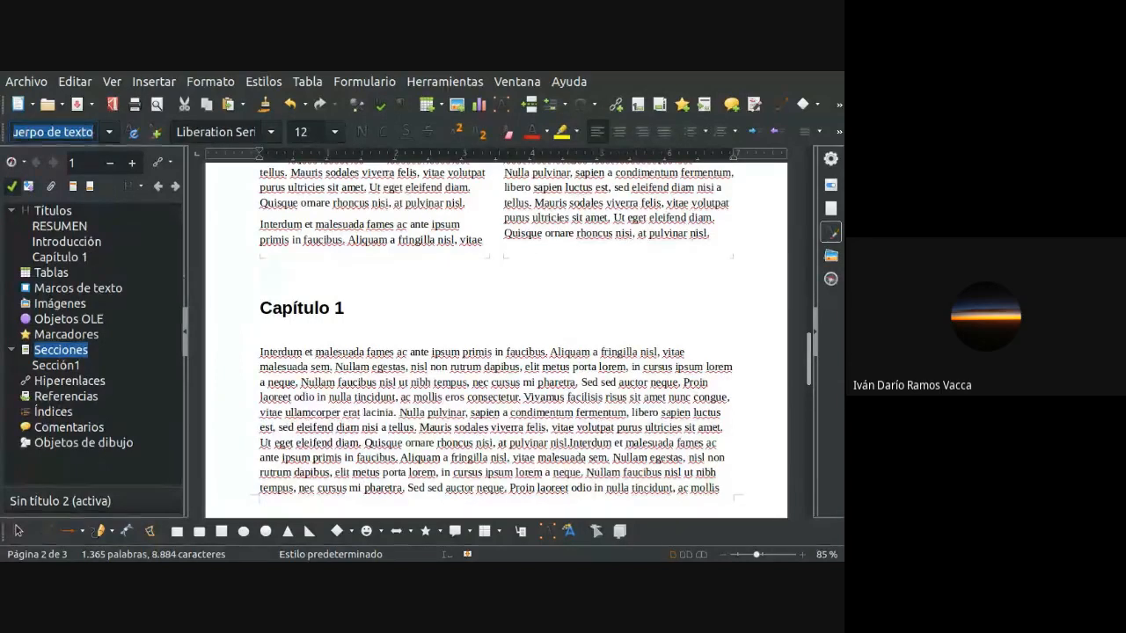
key(alt+Tab)
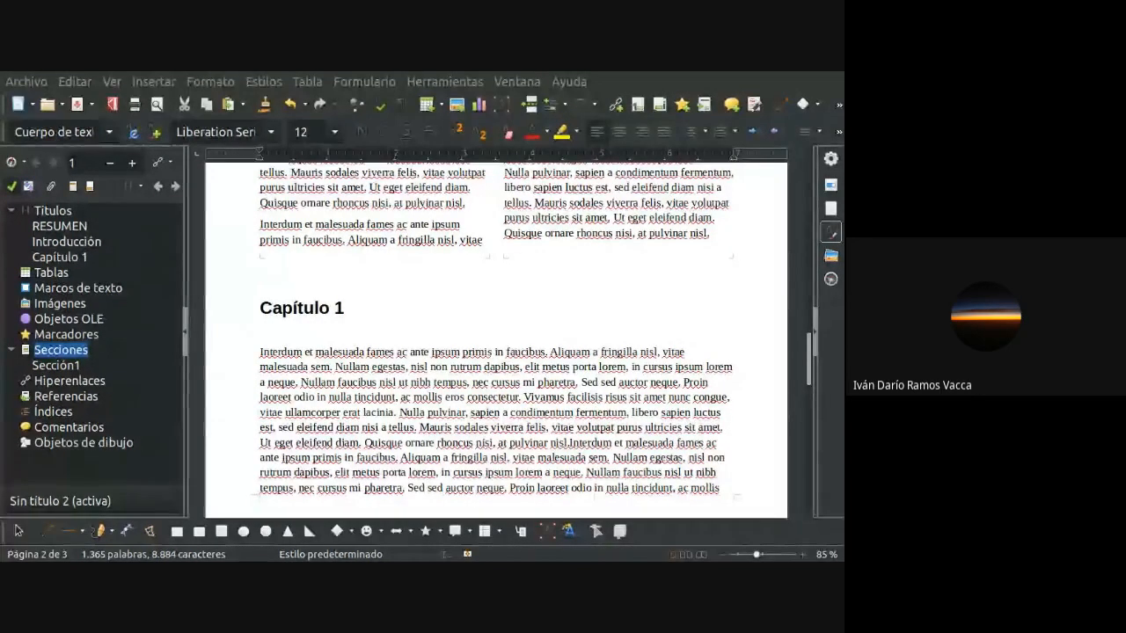
- Give the first paragraph under Capítulo 1 the Cuerpo_art paragraph style and indent that style's text on both sides
key(alt+Tab)
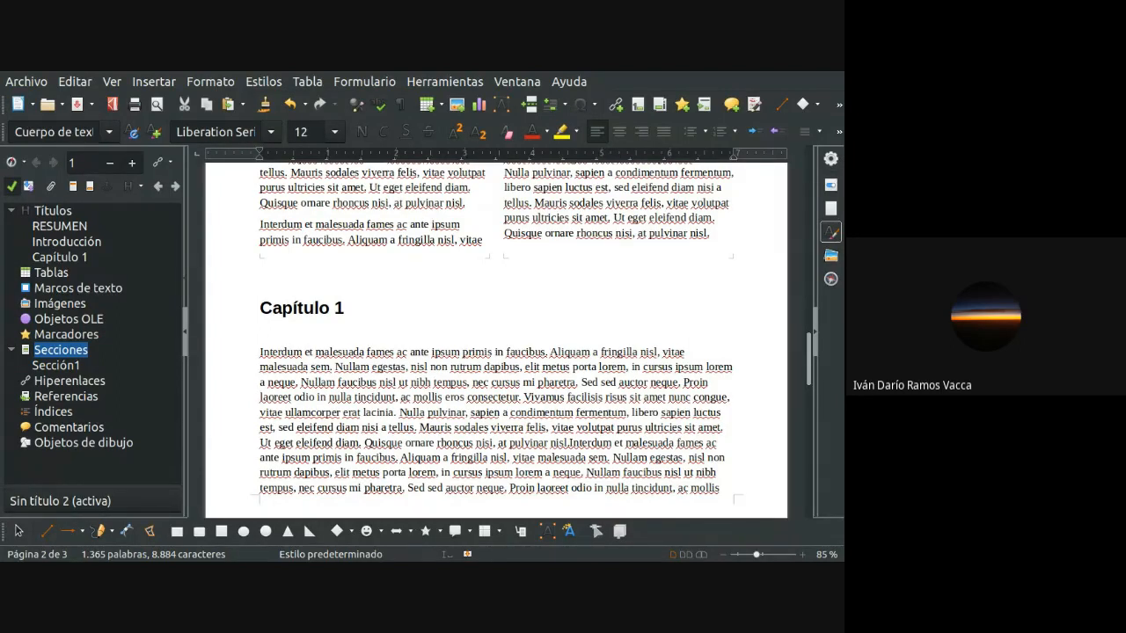
key(ctrl+z)
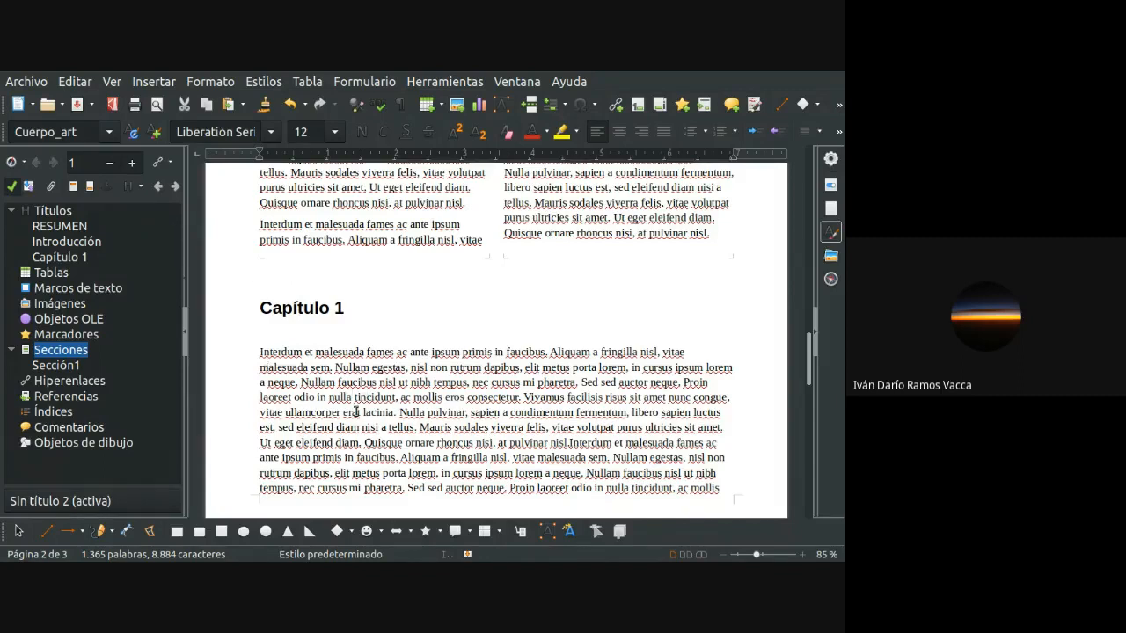
double_click(352, 412)
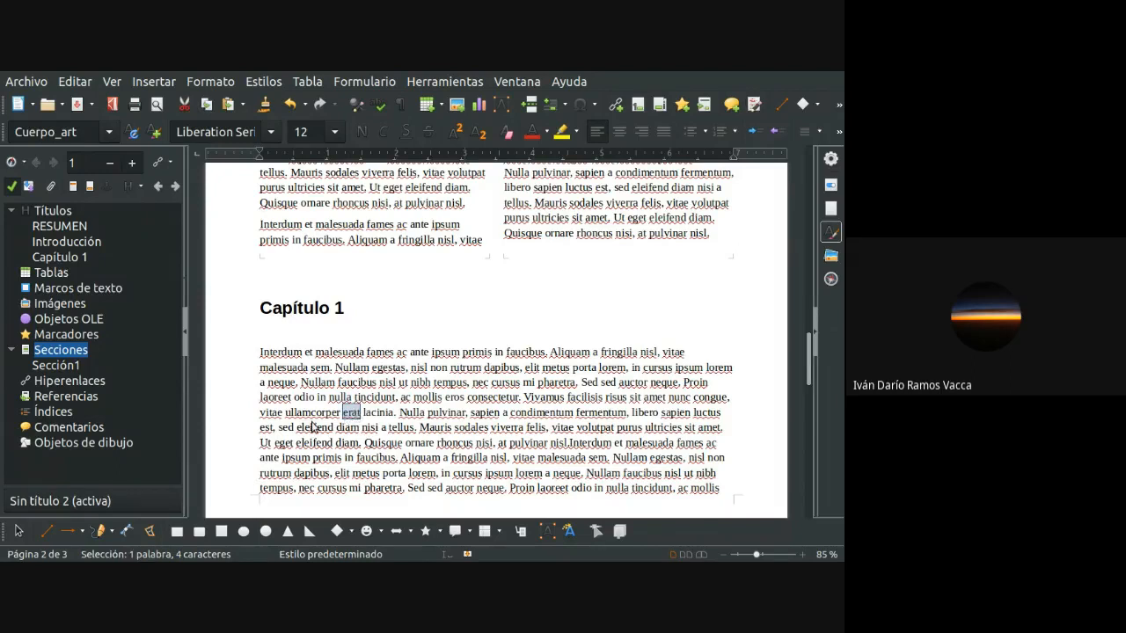
key(Right)
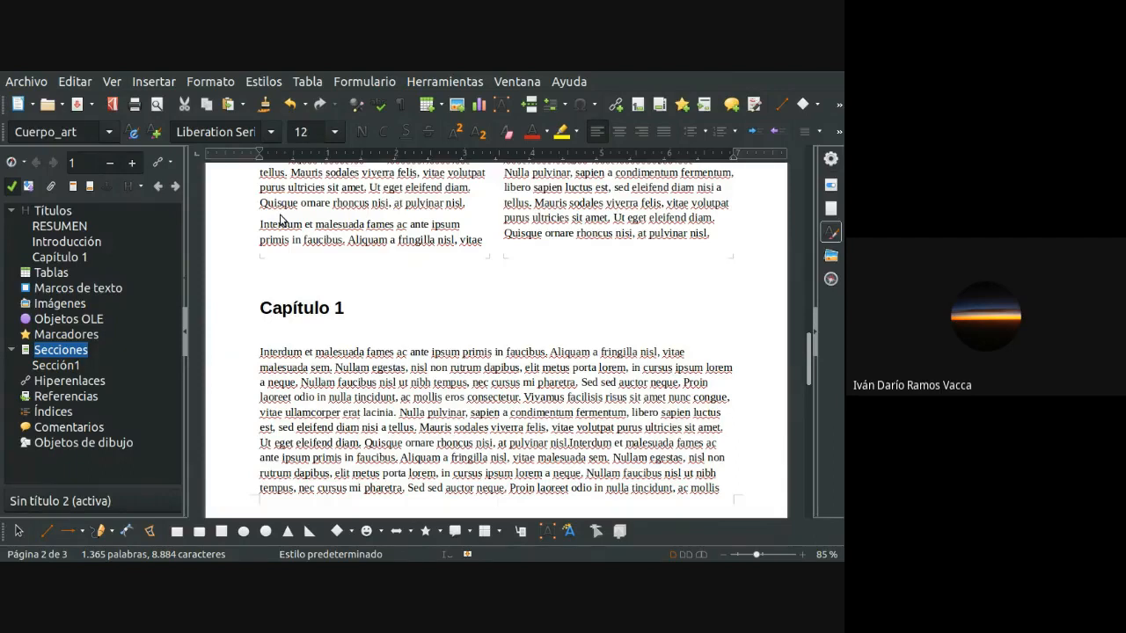
click(775, 525)
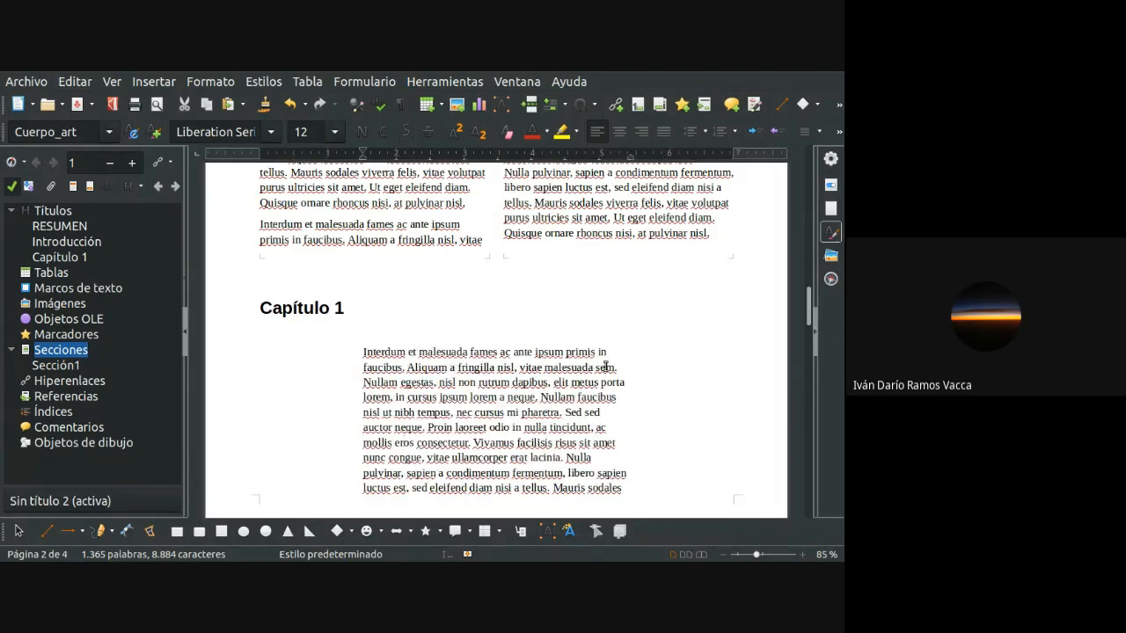
- Justify the indented Cuerpo_art paragraph under the Capítulo 1 heading
scroll(561, 378, down, 5)
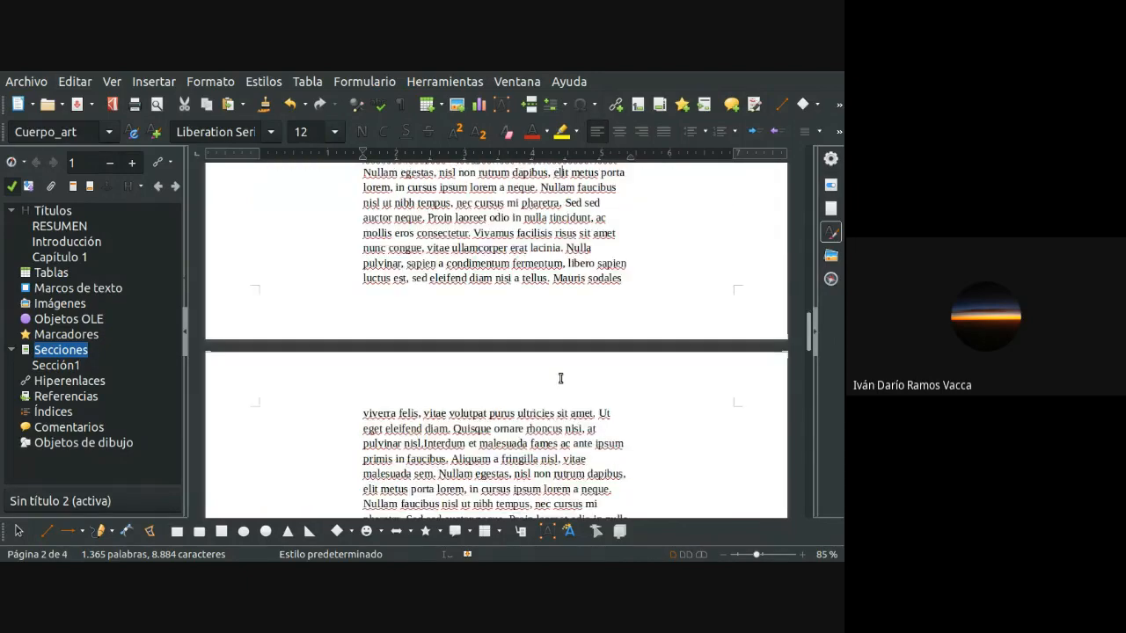
scroll(561, 378, down, 5)
scroll(561, 378, up, 12)
scroll(561, 378, down, 7)
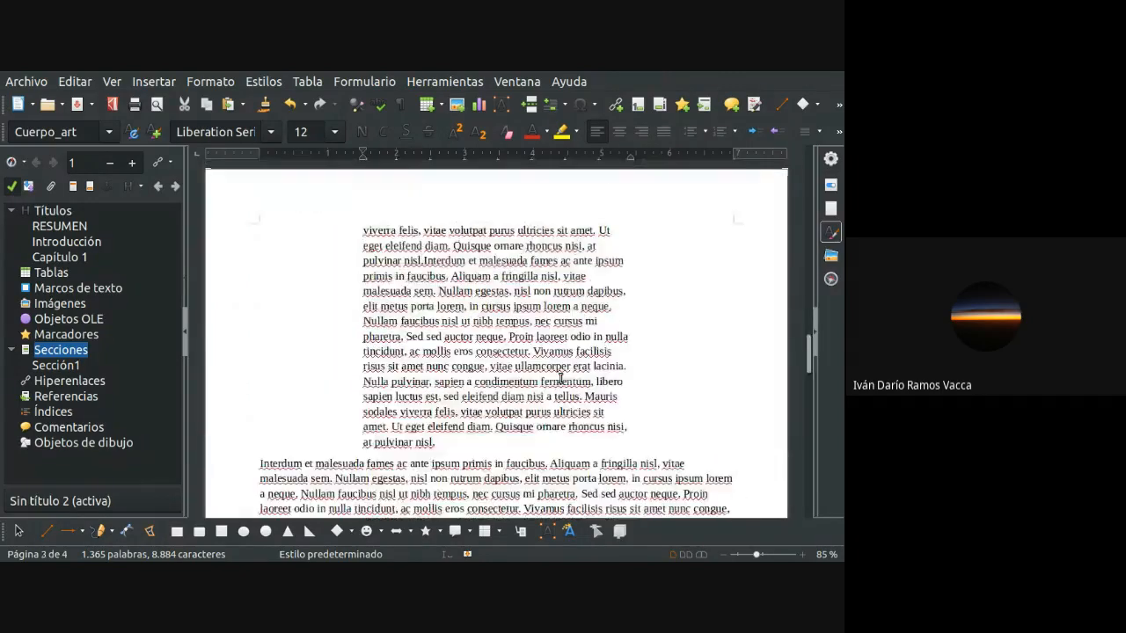
scroll(560, 379, up, 7)
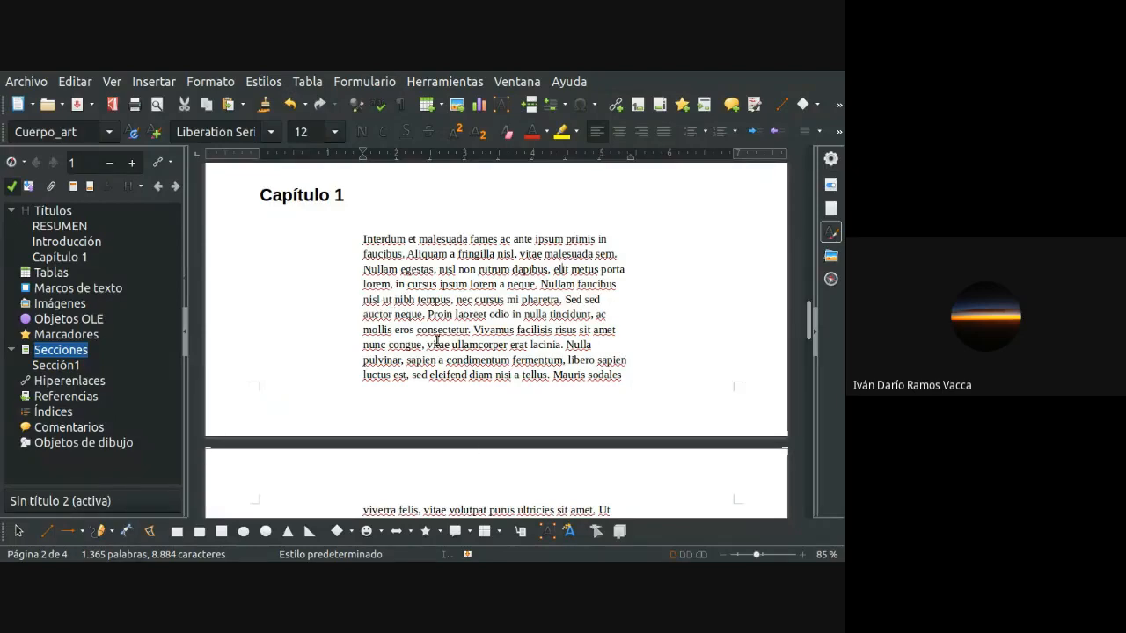
scroll(501, 307, down, 5)
scroll(501, 307, down, 13)
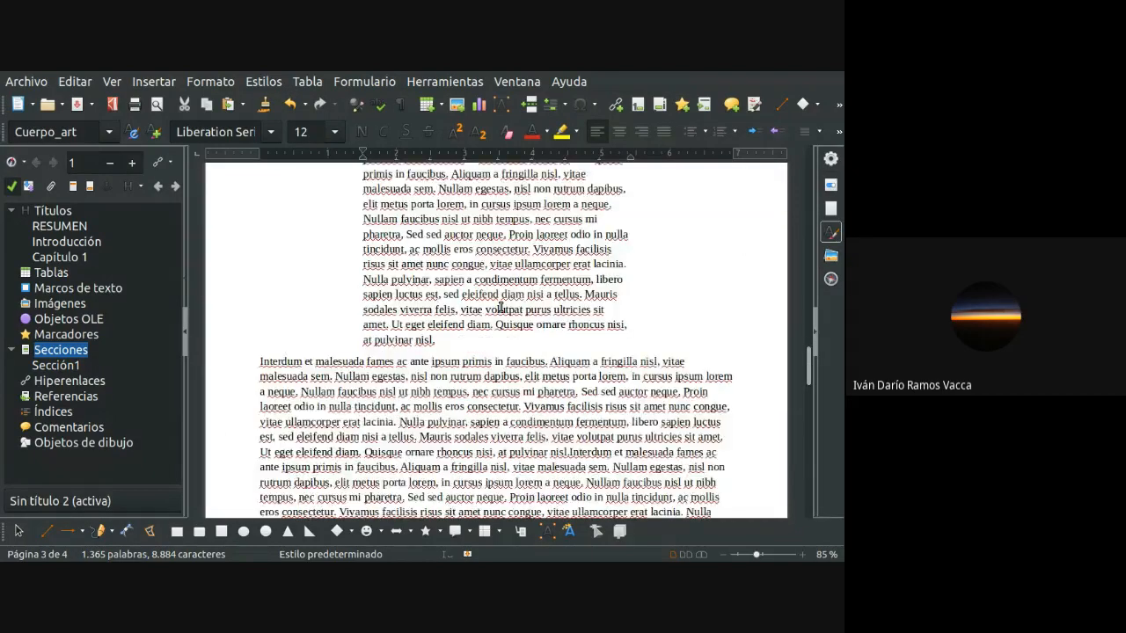
click(661, 132)
scroll(616, 351, down, 3)
scroll(607, 403, down, 2)
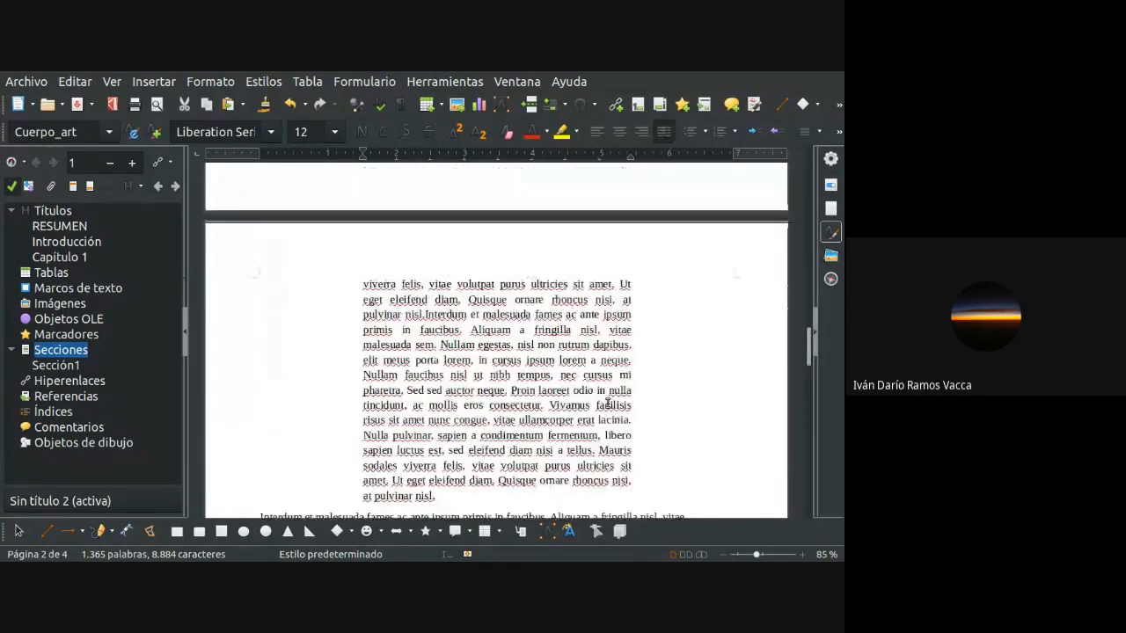
scroll(226, 238, up, 3)
- Apply the Cuerpo_art paragraph style to the second and third paragraphs under Capítulo 1
click(109, 136)
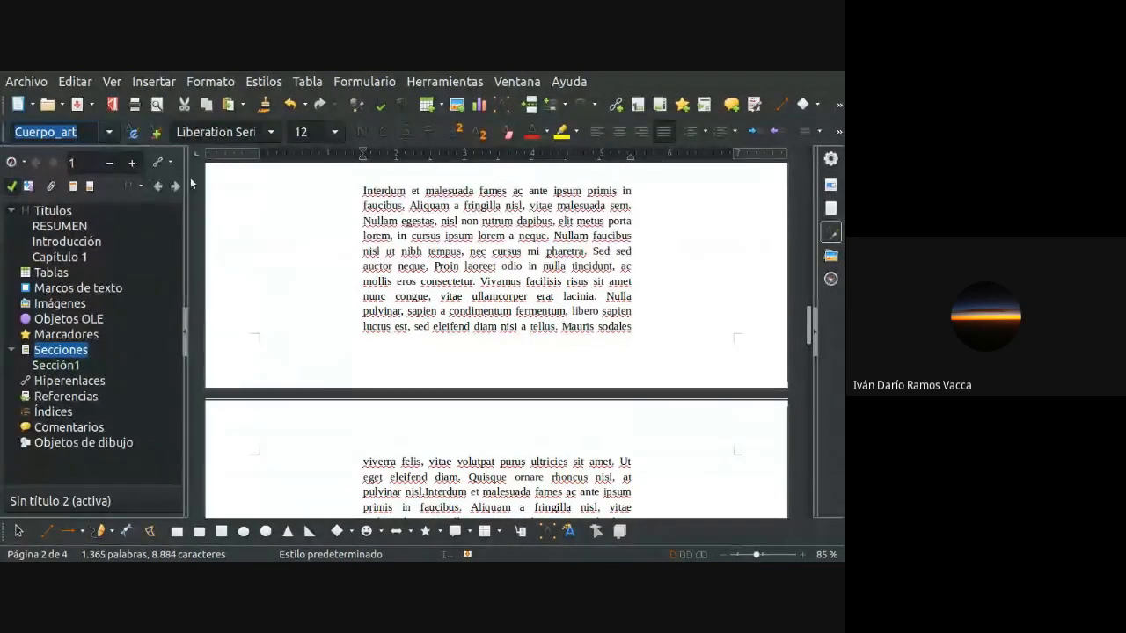
click(238, 203)
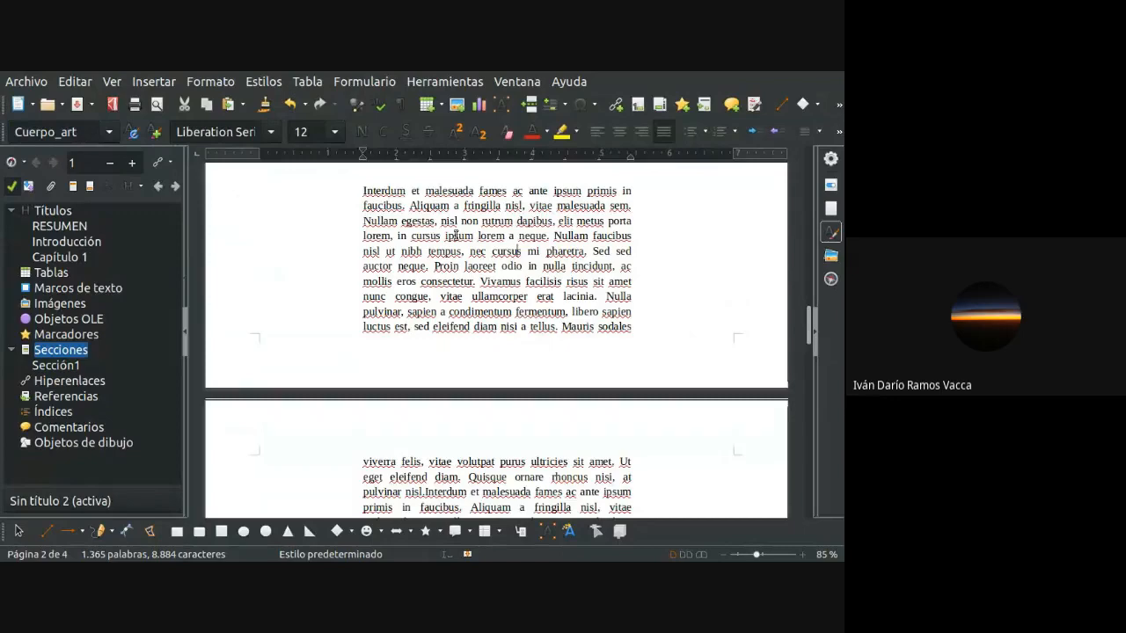
scroll(338, 411, down, 10)
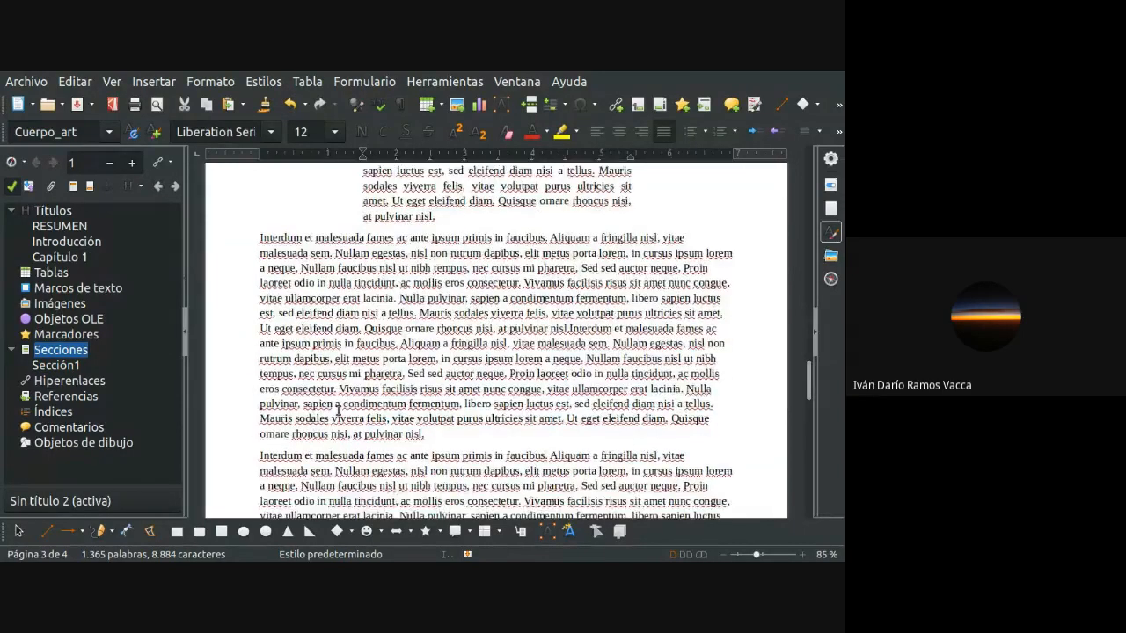
click(371, 329)
click(111, 134)
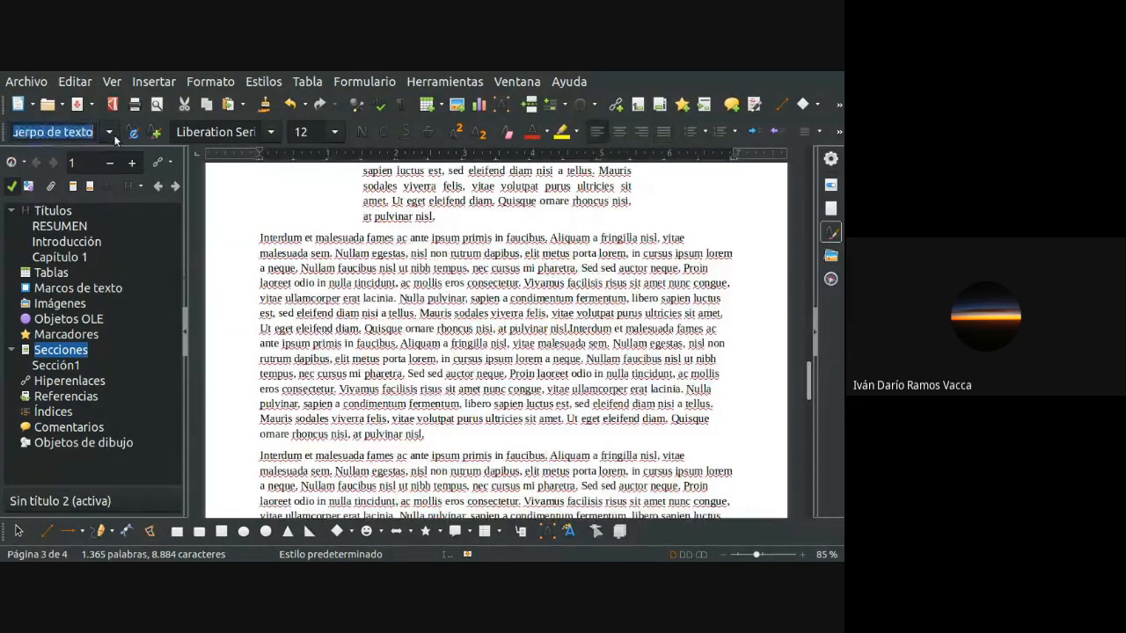
click(86, 183)
scroll(365, 352, down, 5)
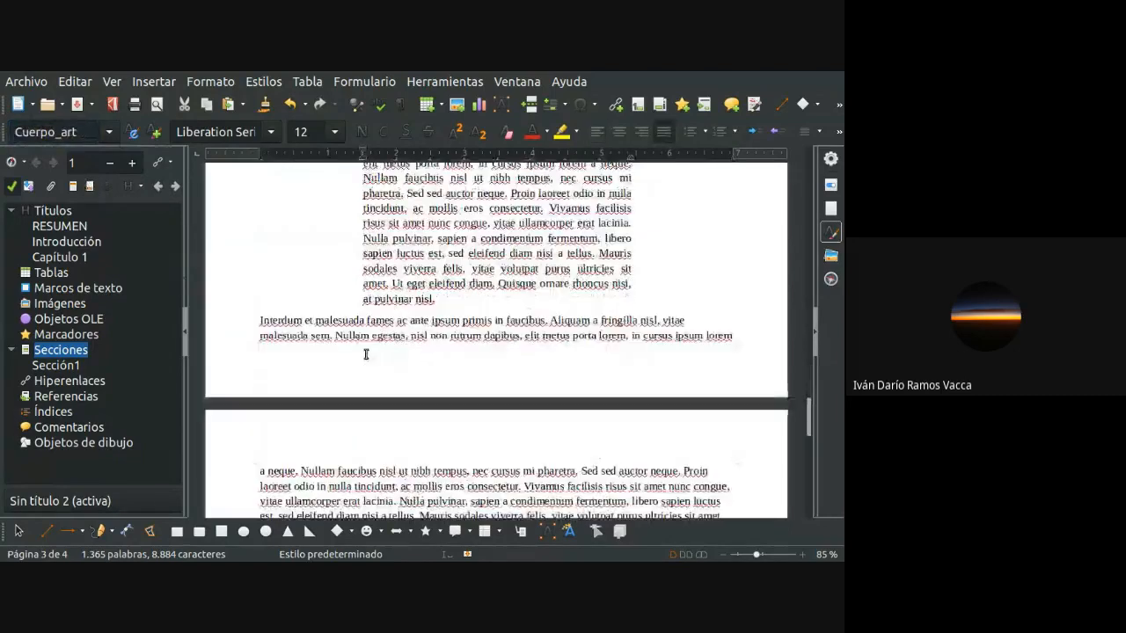
click(378, 332)
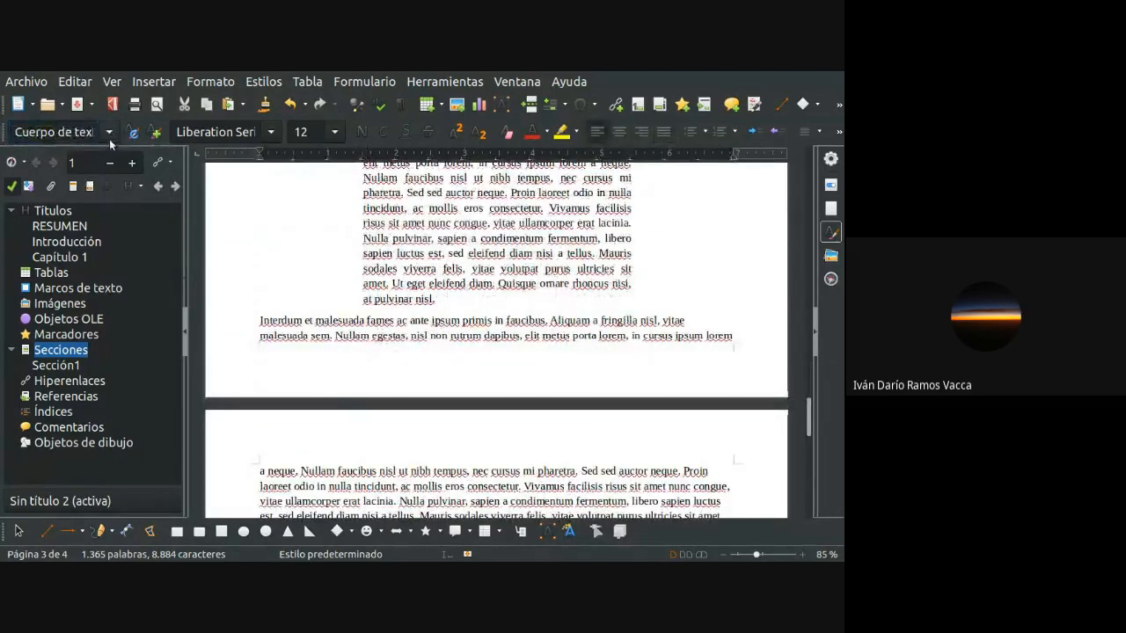
click(109, 133)
click(109, 179)
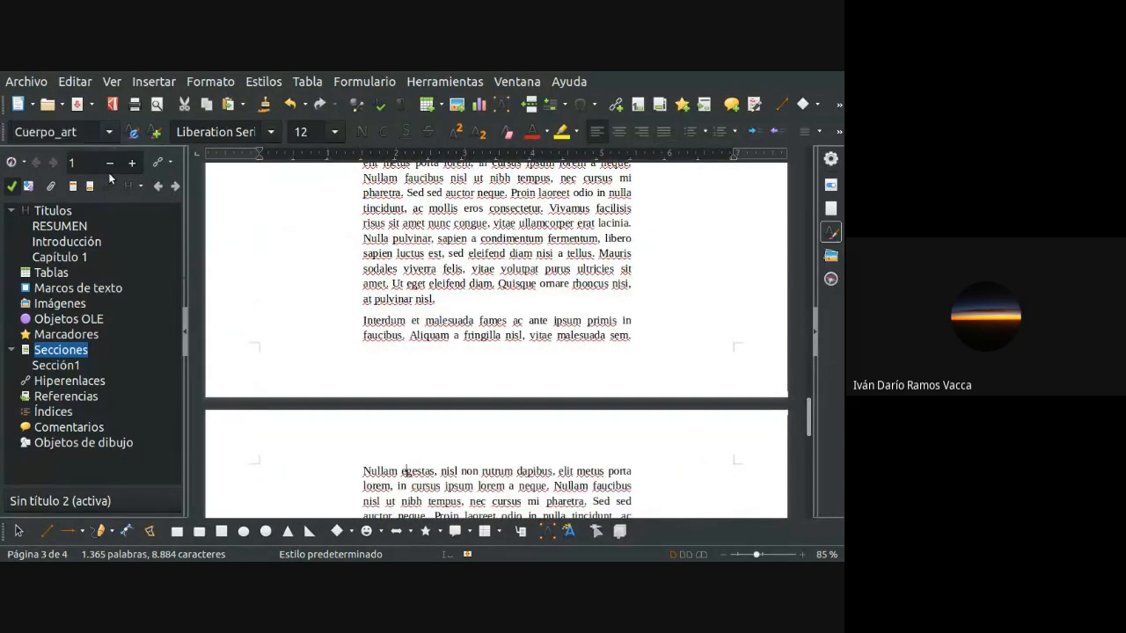
- Justify the paragraphs of the two-column section under the Introducción heading
scroll(386, 392, up, 10)
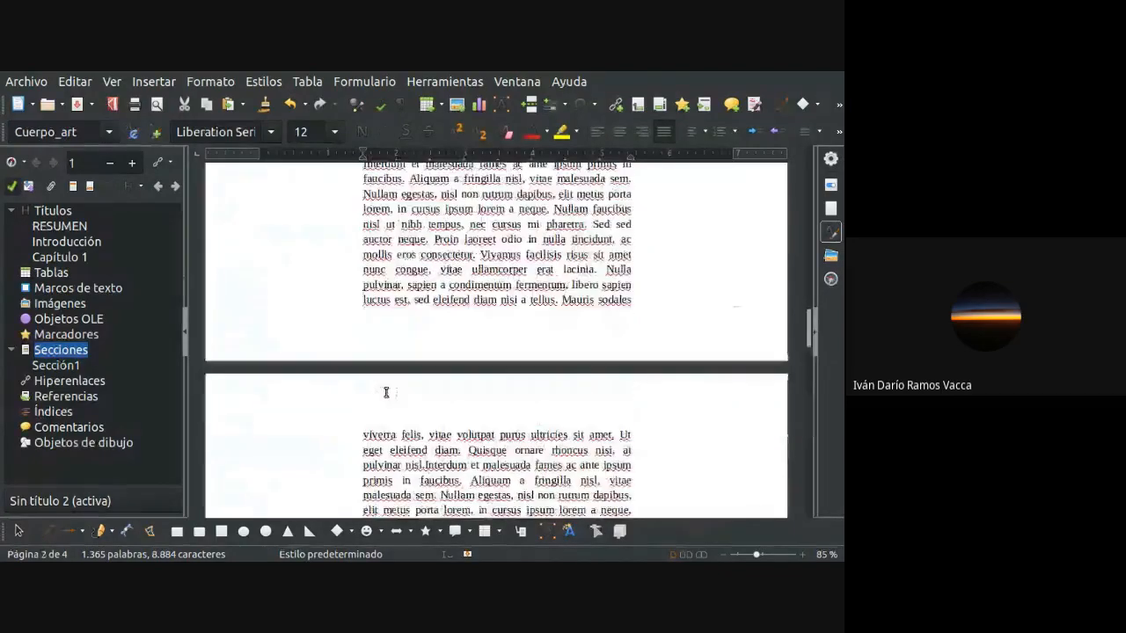
scroll(386, 392, up, 17)
scroll(386, 392, down, 7)
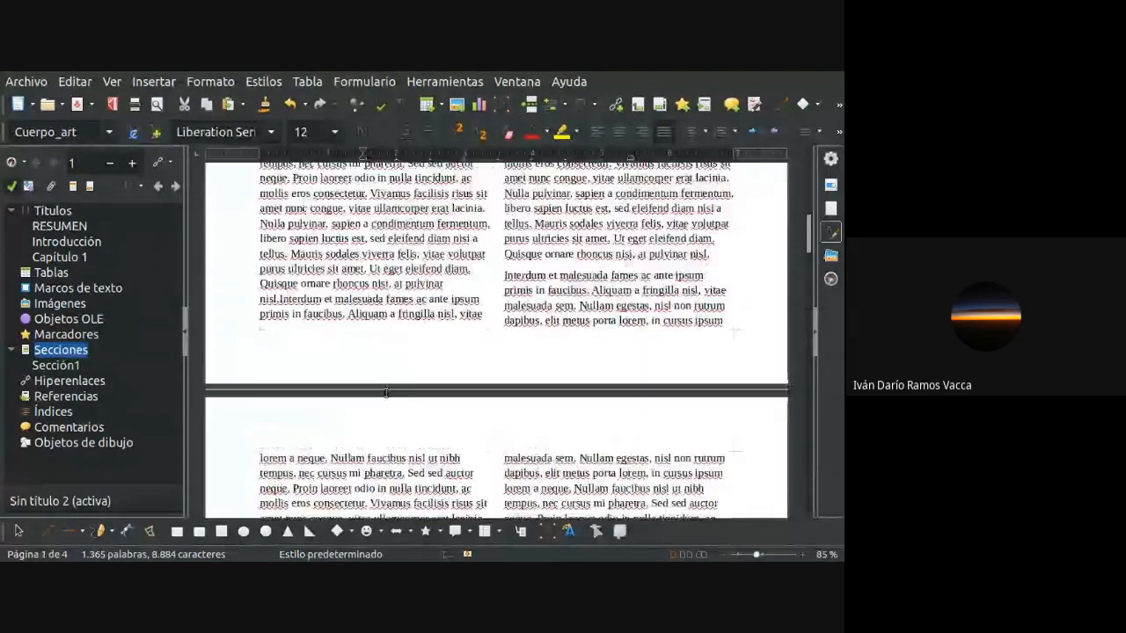
scroll(386, 392, down, 7)
click(387, 392)
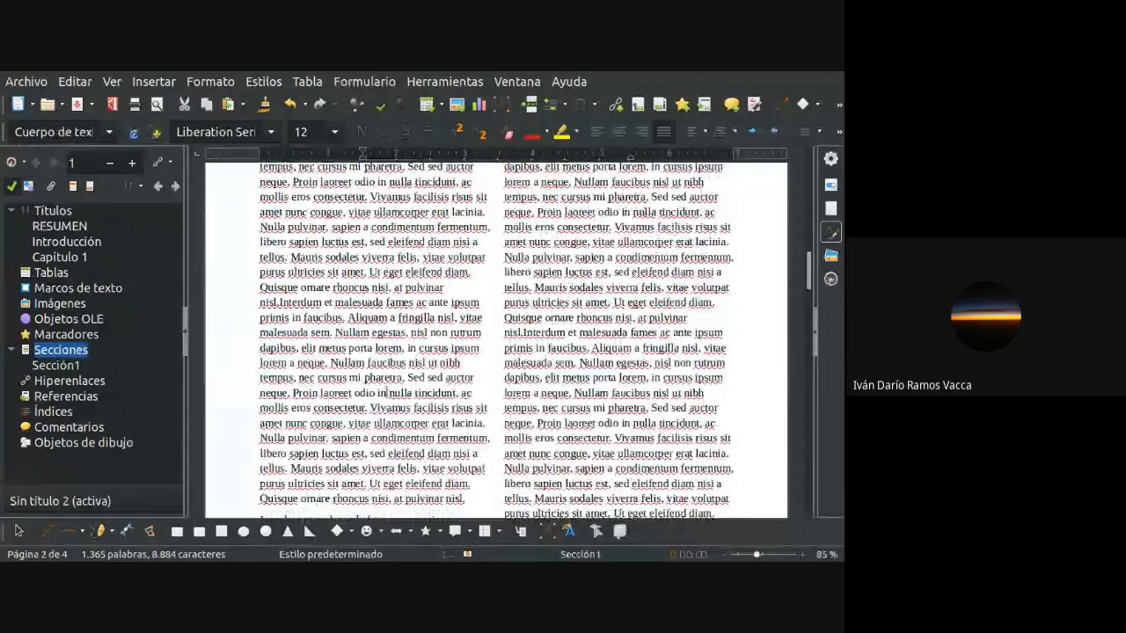
key(ctrl+j)
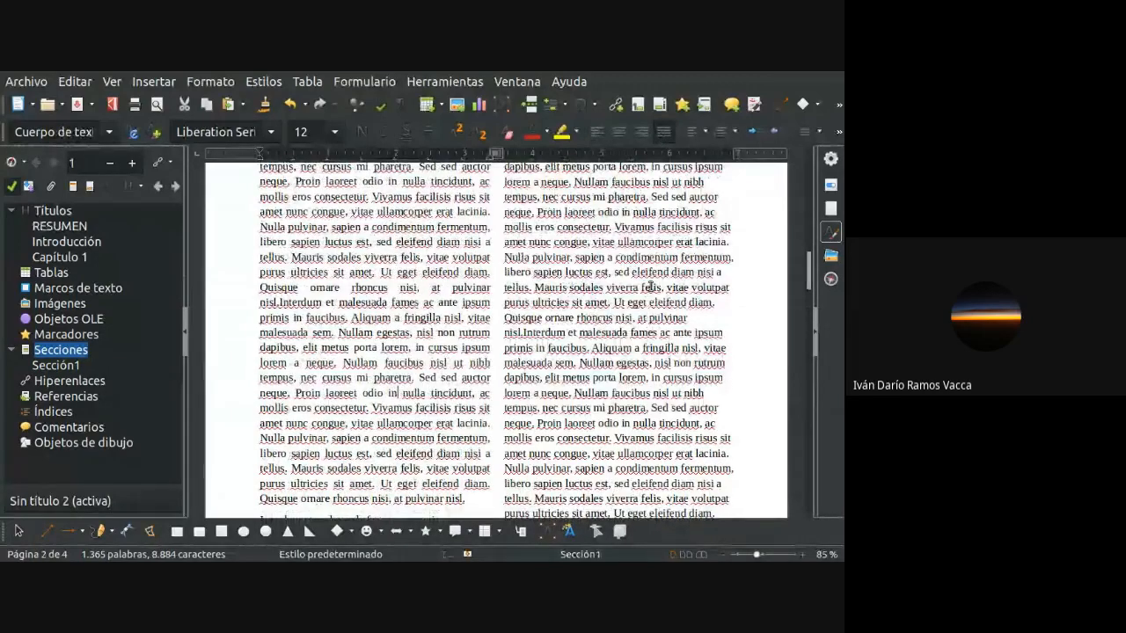
click(649, 287)
key(ctrl+j)
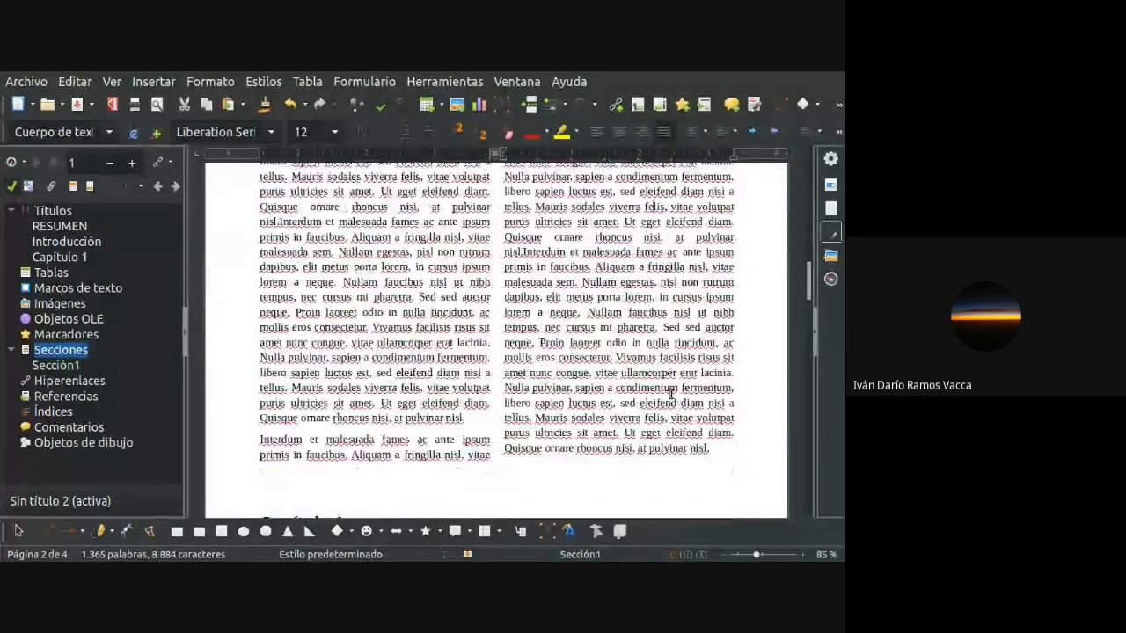
scroll(671, 395, up, 15)
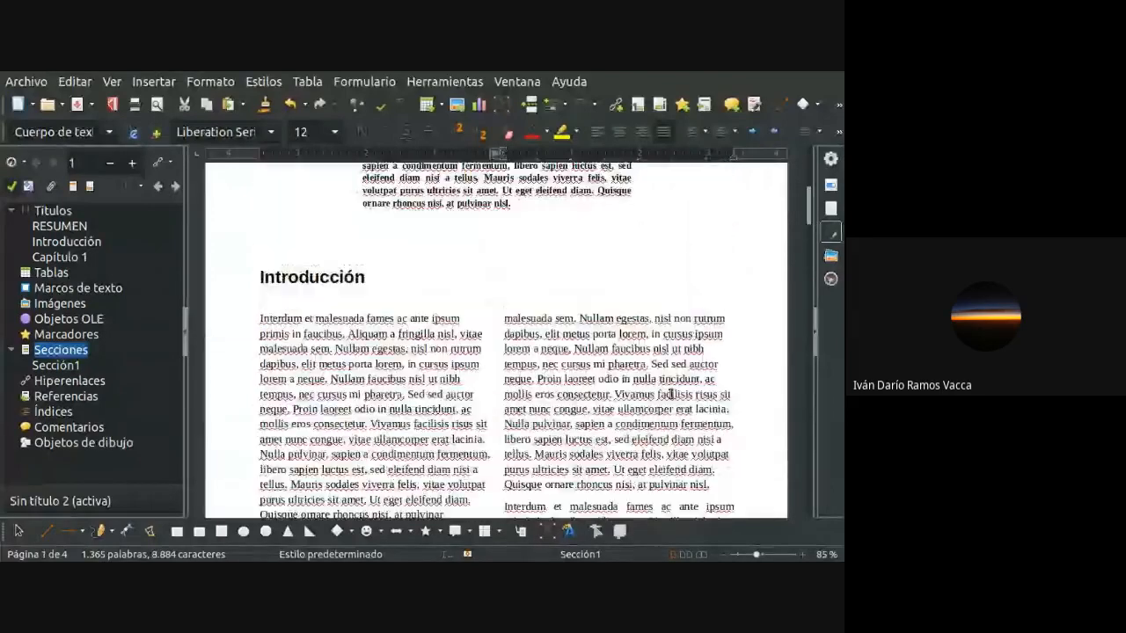
click(665, 132)
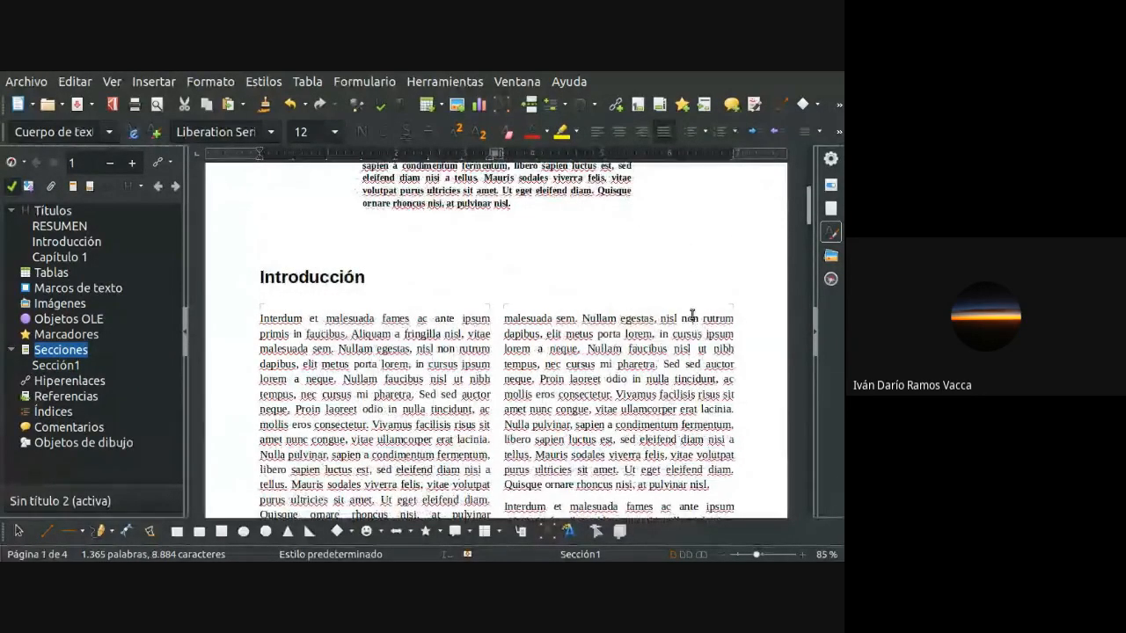
- Insert a three-column section after the last Capítulo 1 paragraph and add an empty line above it
scroll(765, 295, down, 20)
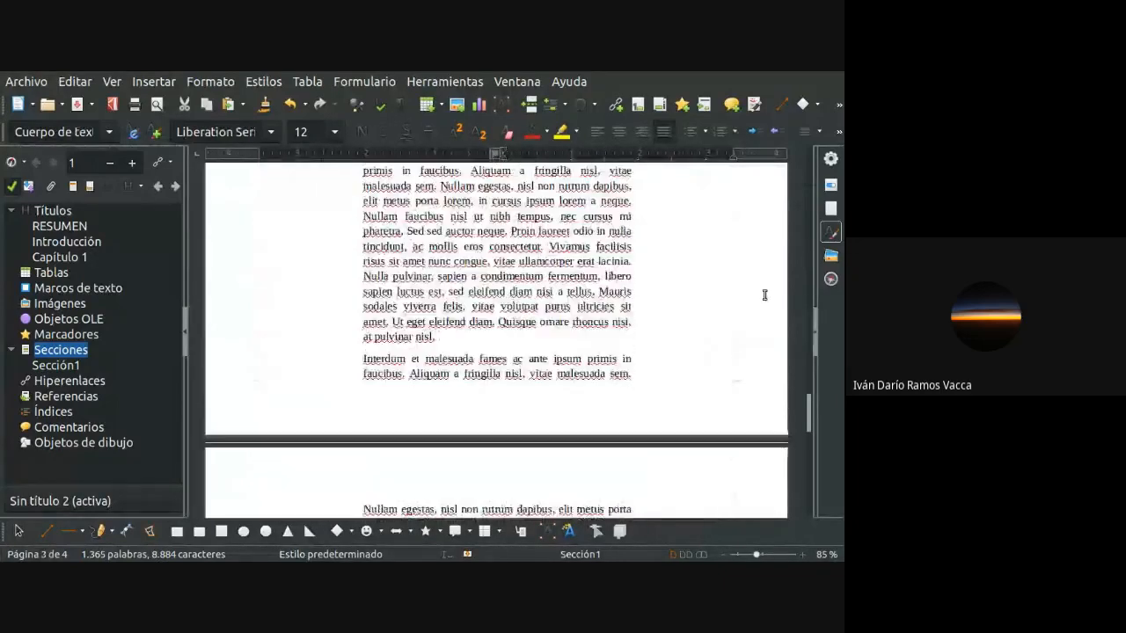
scroll(765, 294, down, 11)
scroll(764, 295, up, 14)
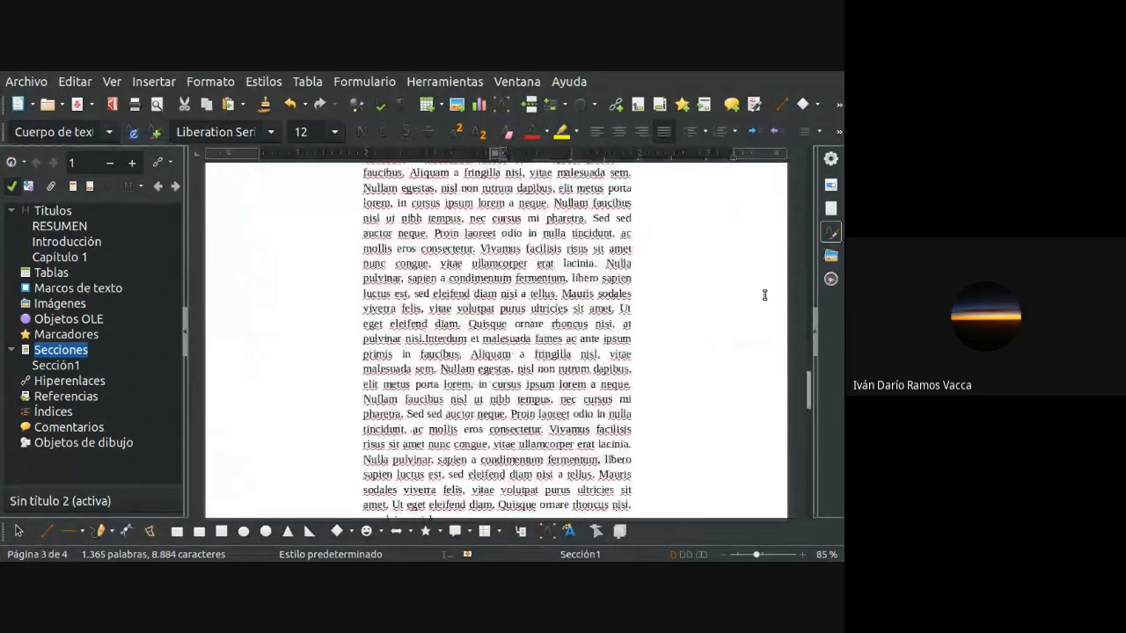
scroll(764, 295, down, 10)
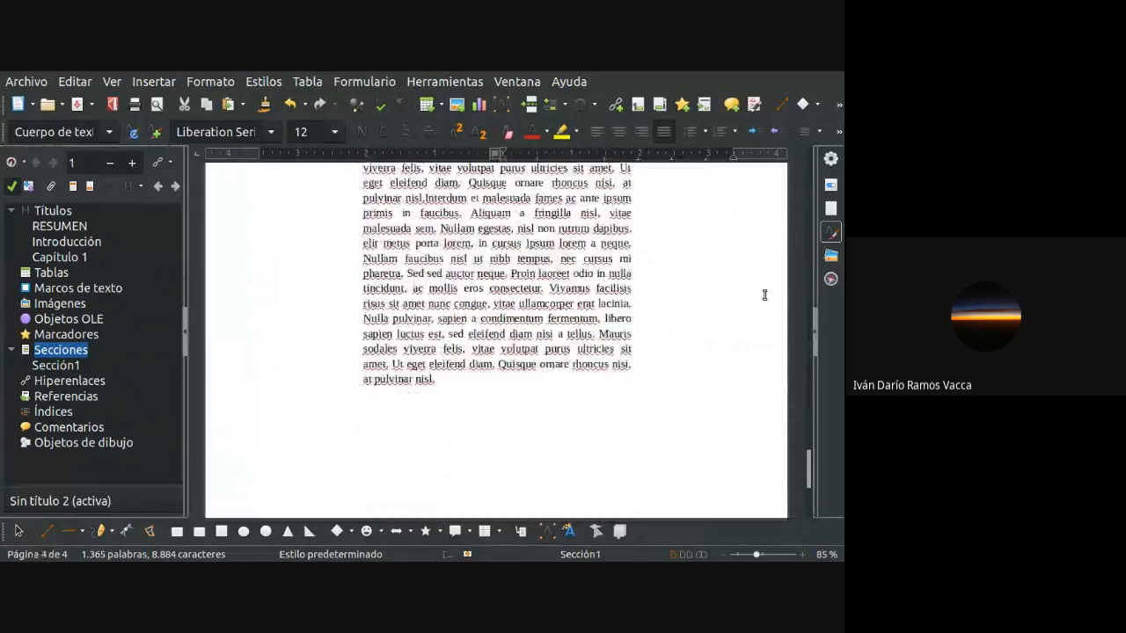
scroll(765, 295, down, 5)
scroll(764, 294, up, 8)
scroll(765, 295, down, 8)
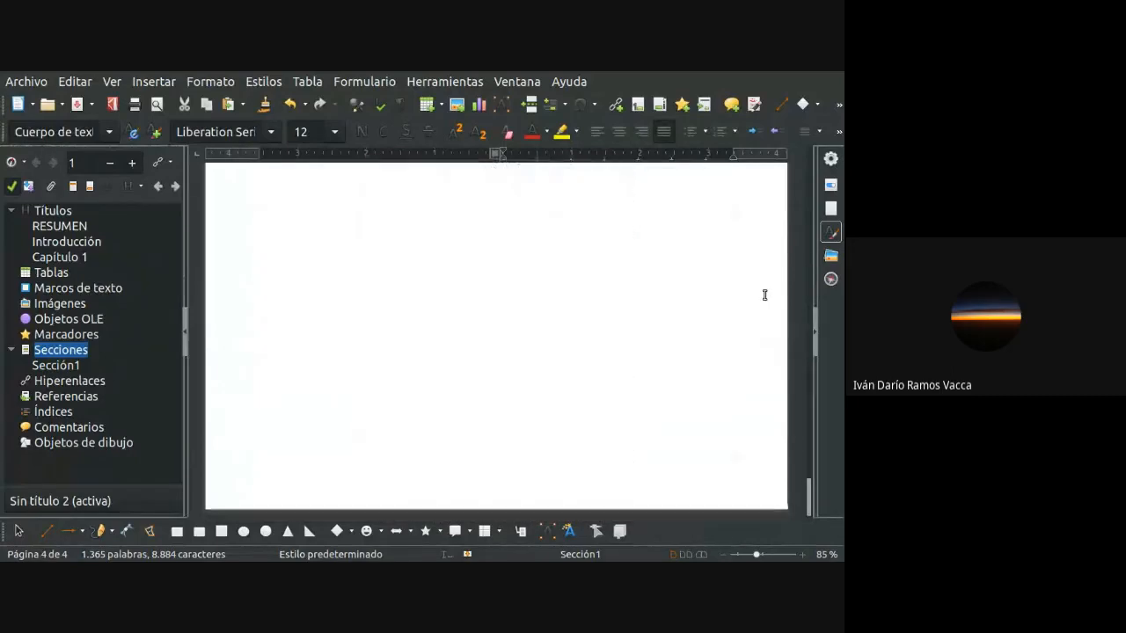
scroll(764, 295, up, 5)
click(534, 333)
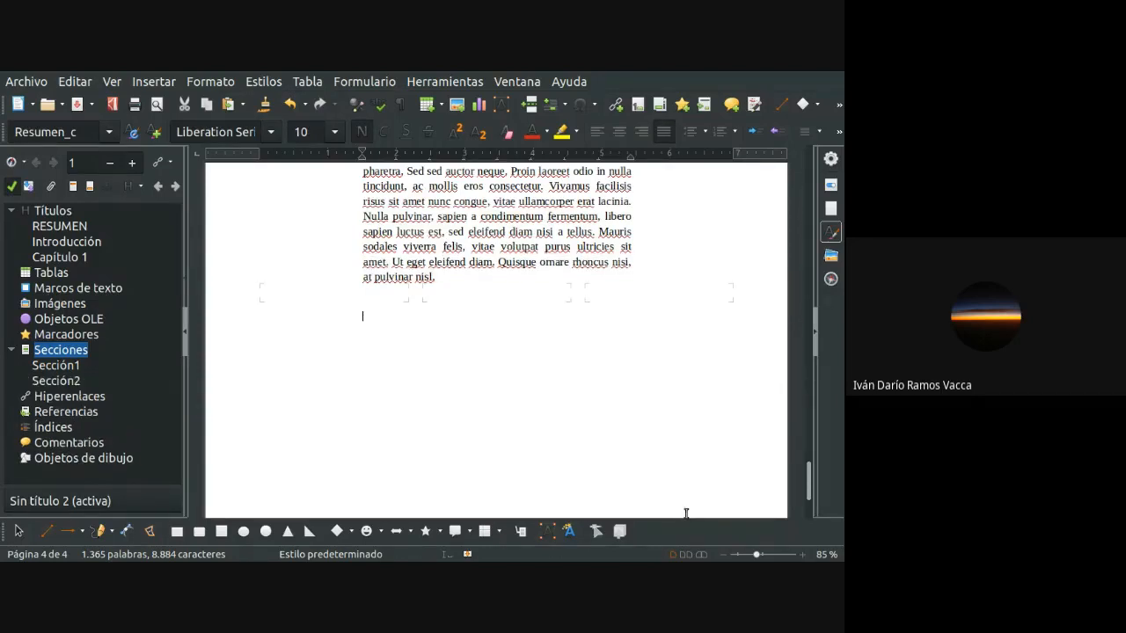
click(537, 280)
key(Return)
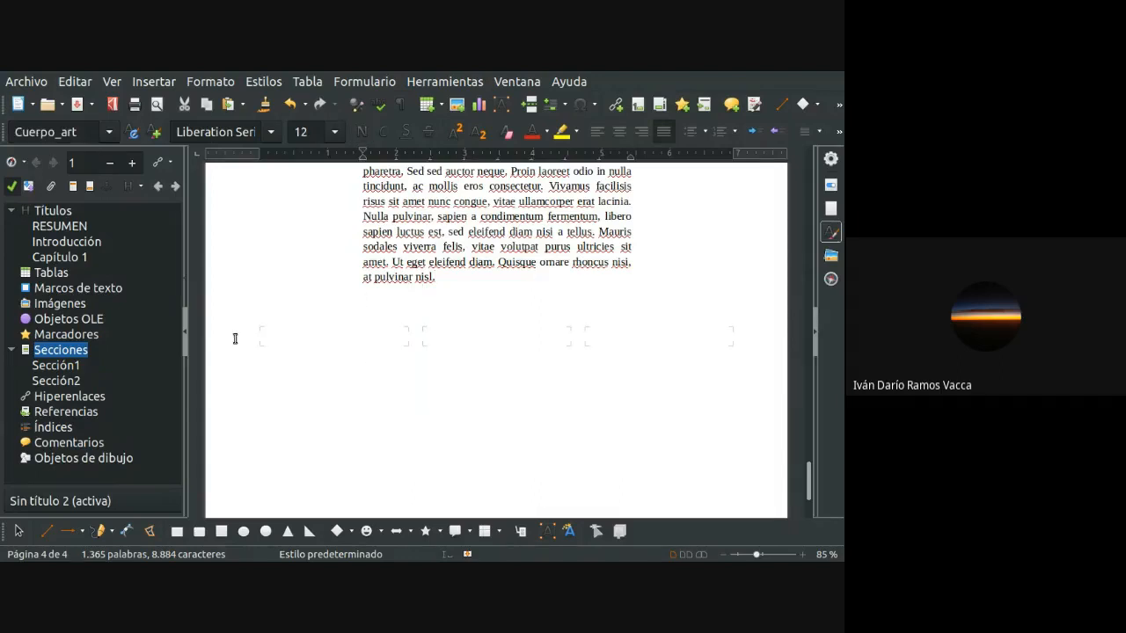
- Start a numbered list in the first column of the three-column section and paste the sample text into it
click(341, 333)
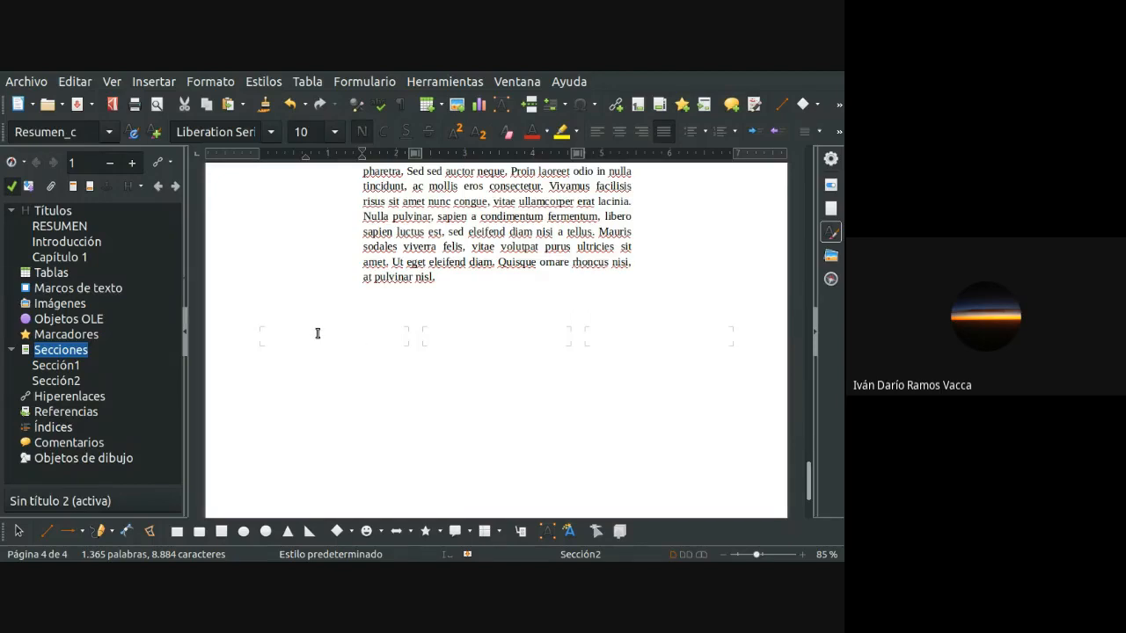
click(531, 340)
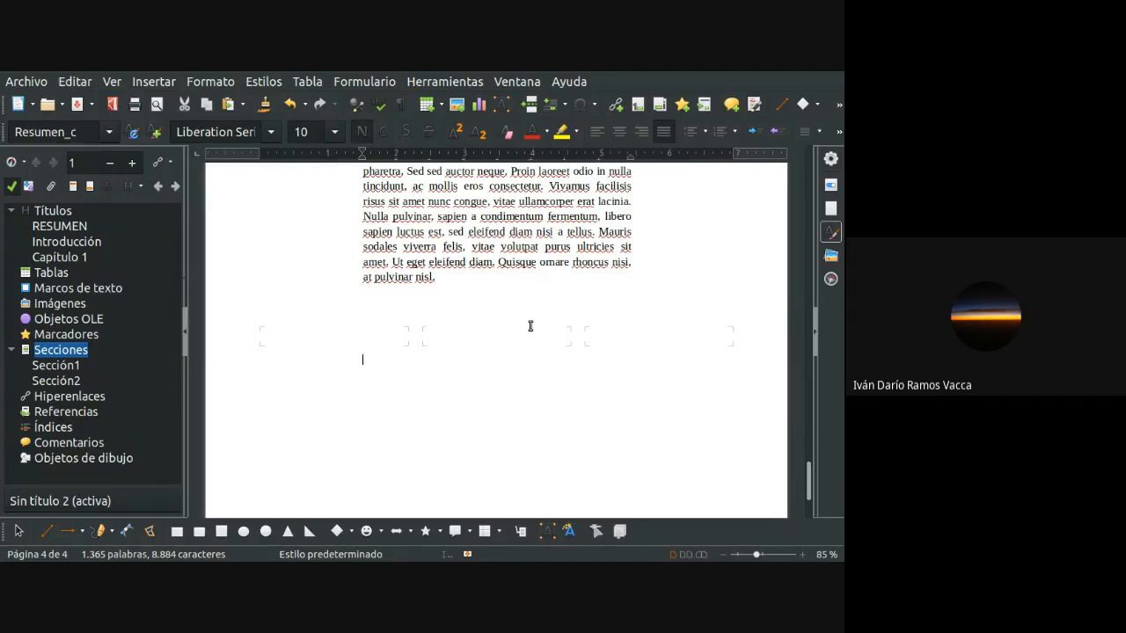
click(390, 335)
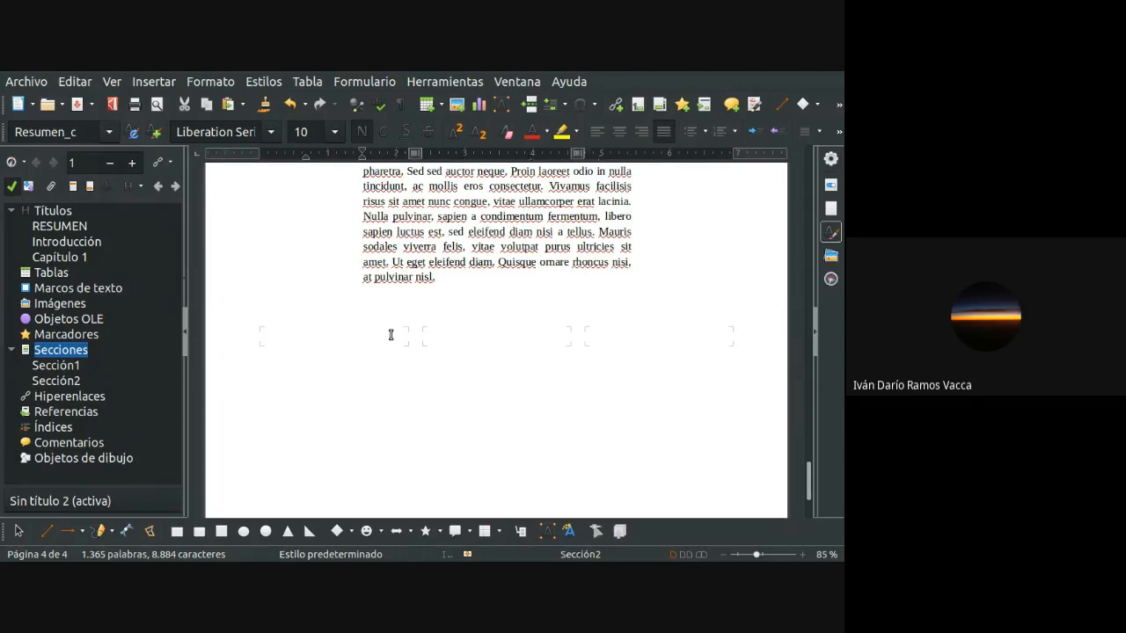
click(718, 132)
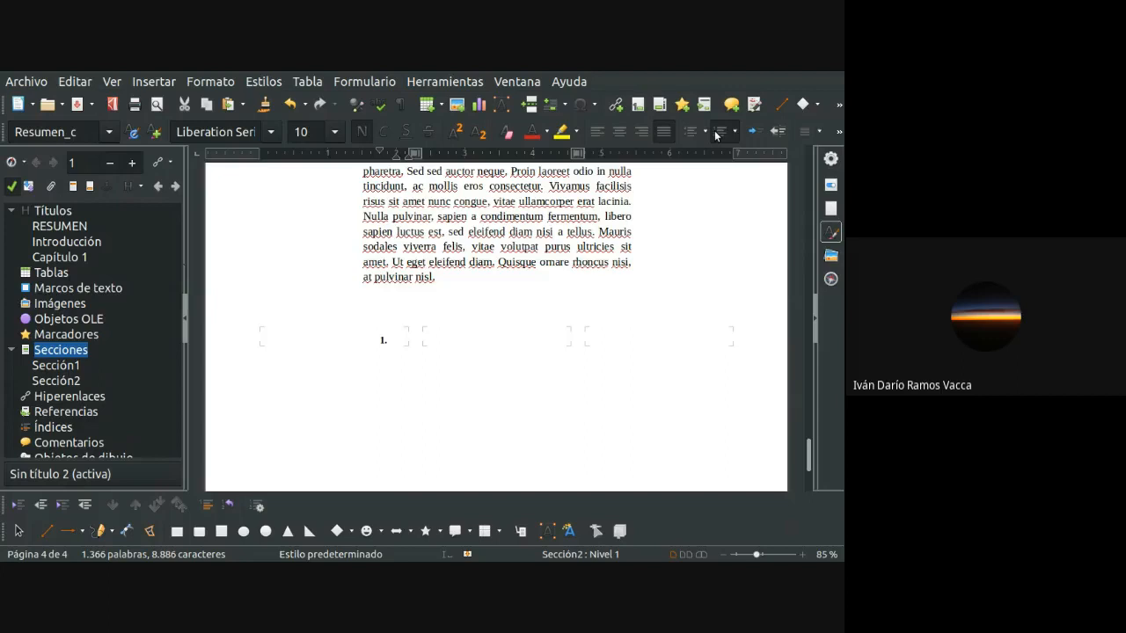
key(ctrl+v)
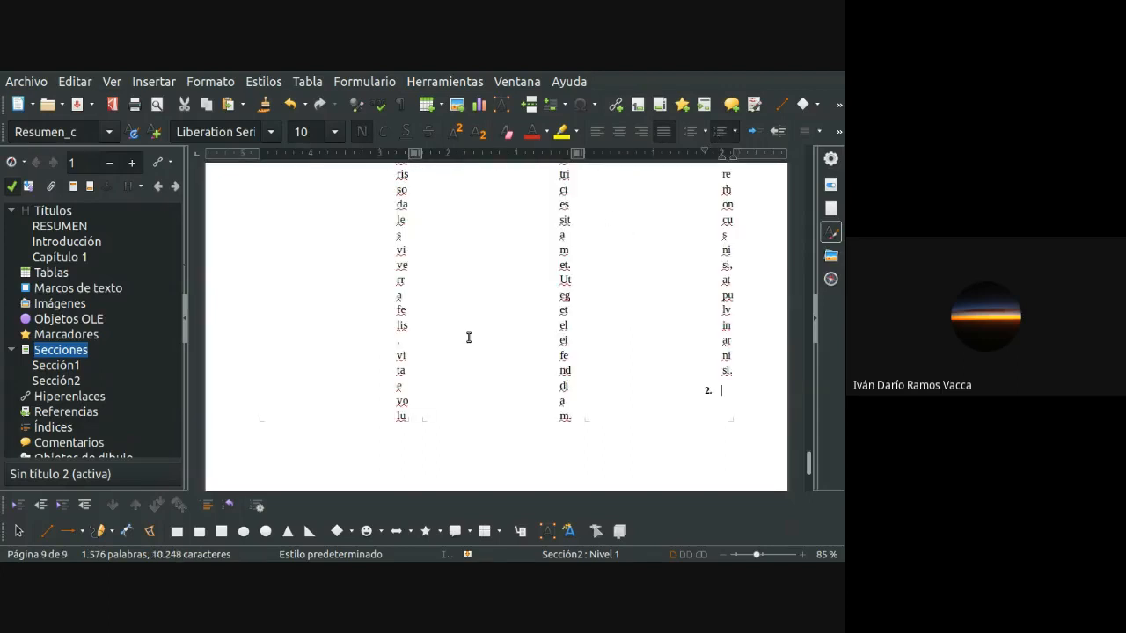
- Remove the numbering from the pasted paragraph in the three-column section
scroll(469, 338, up, 15)
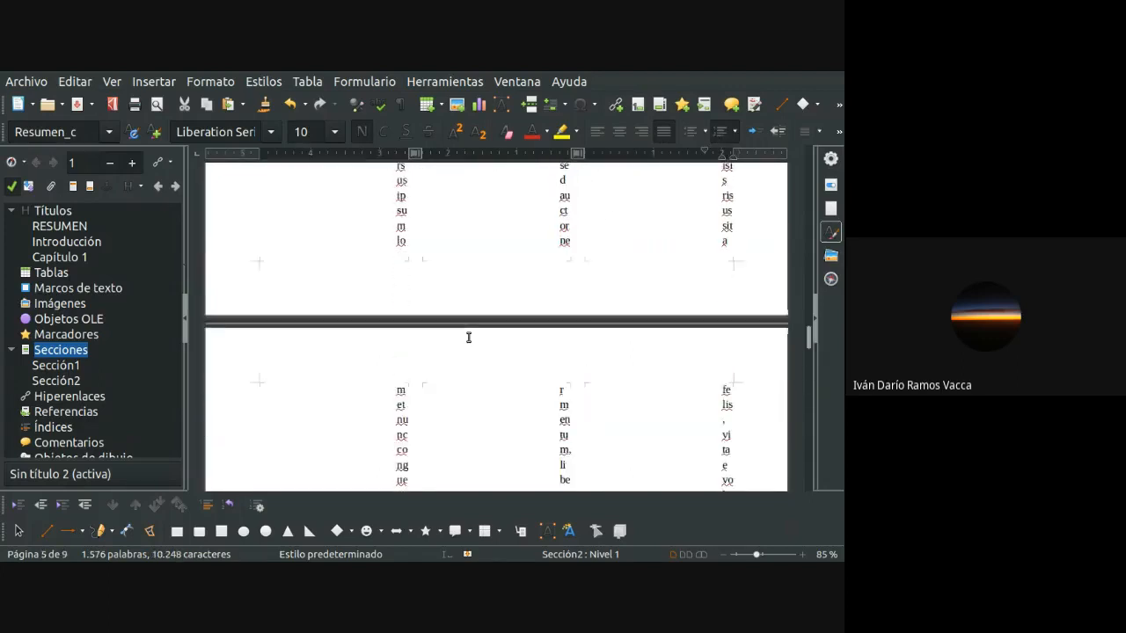
scroll(469, 338, up, 10)
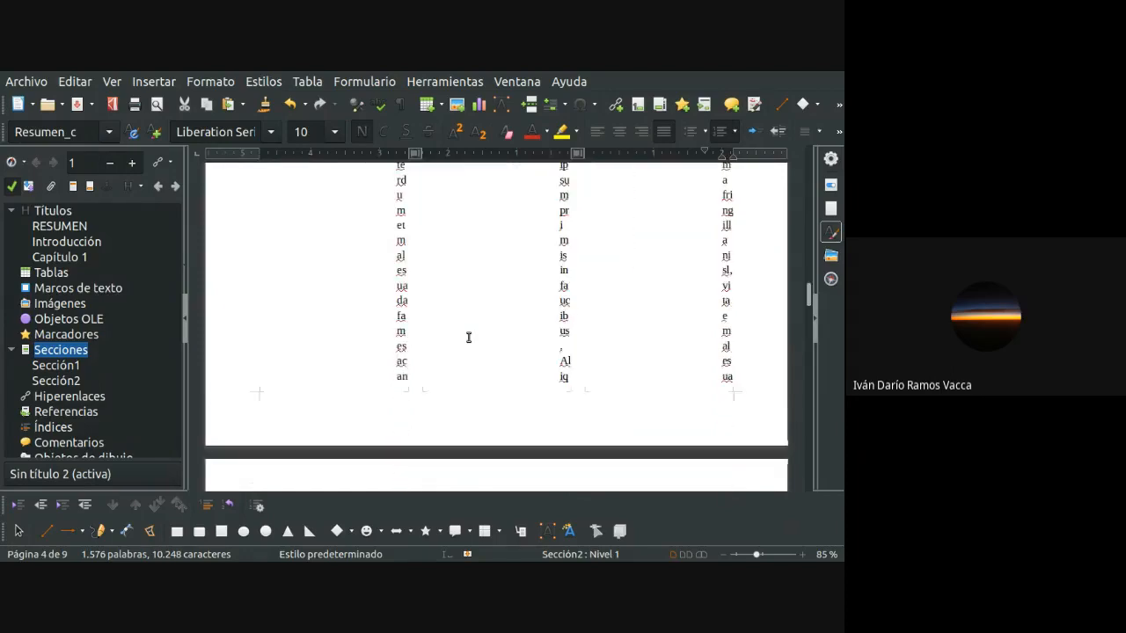
scroll(469, 338, up, 3)
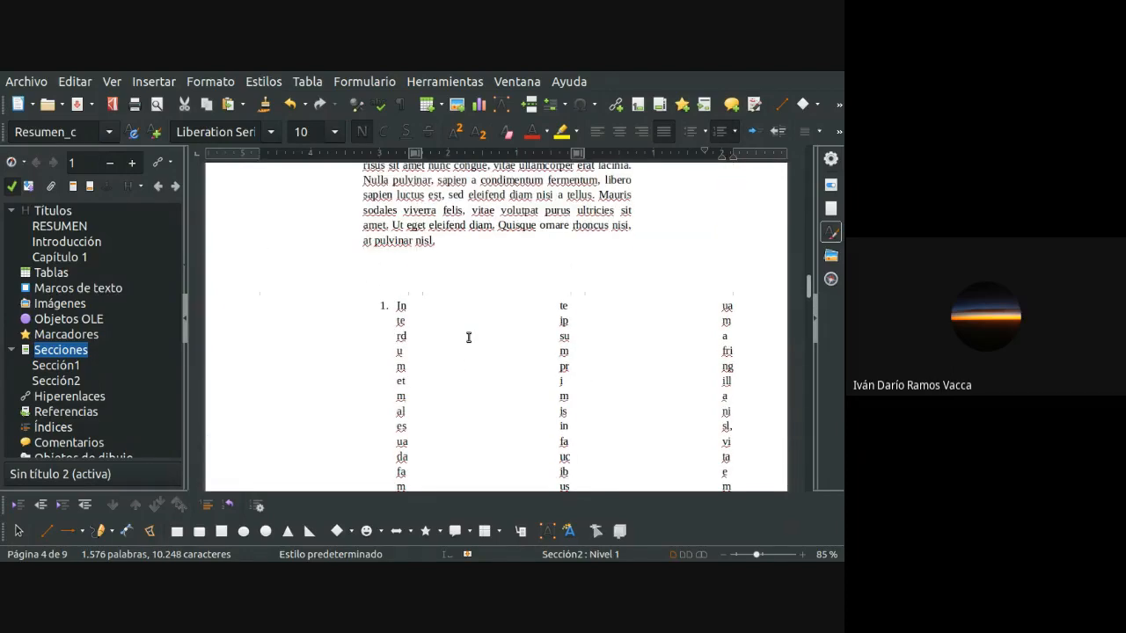
drag(469, 338, 422, 390)
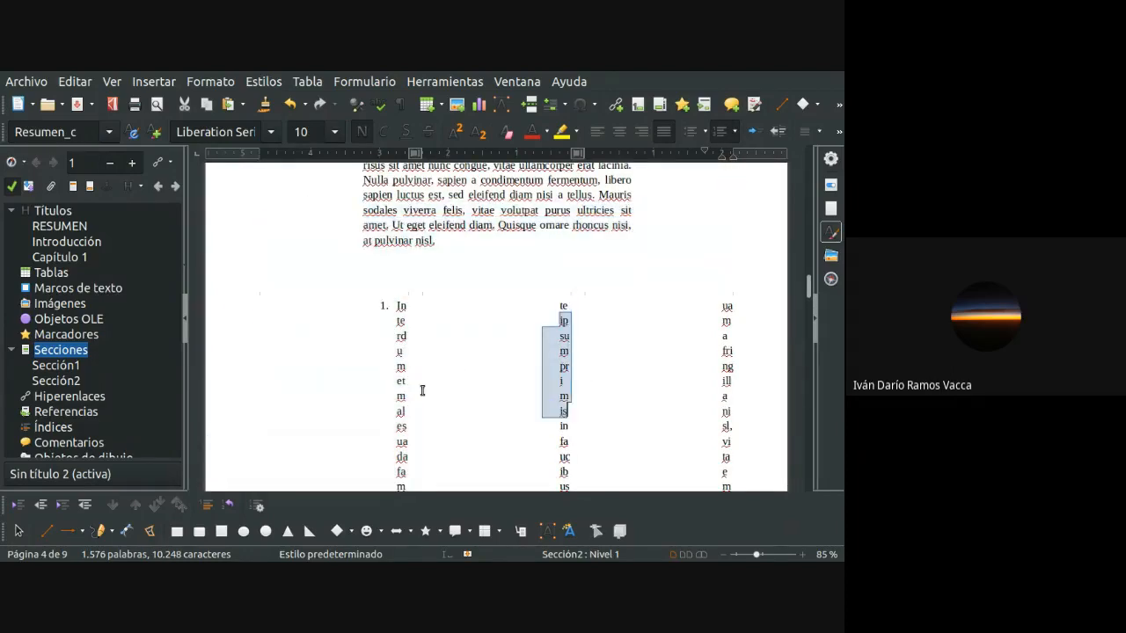
click(381, 385)
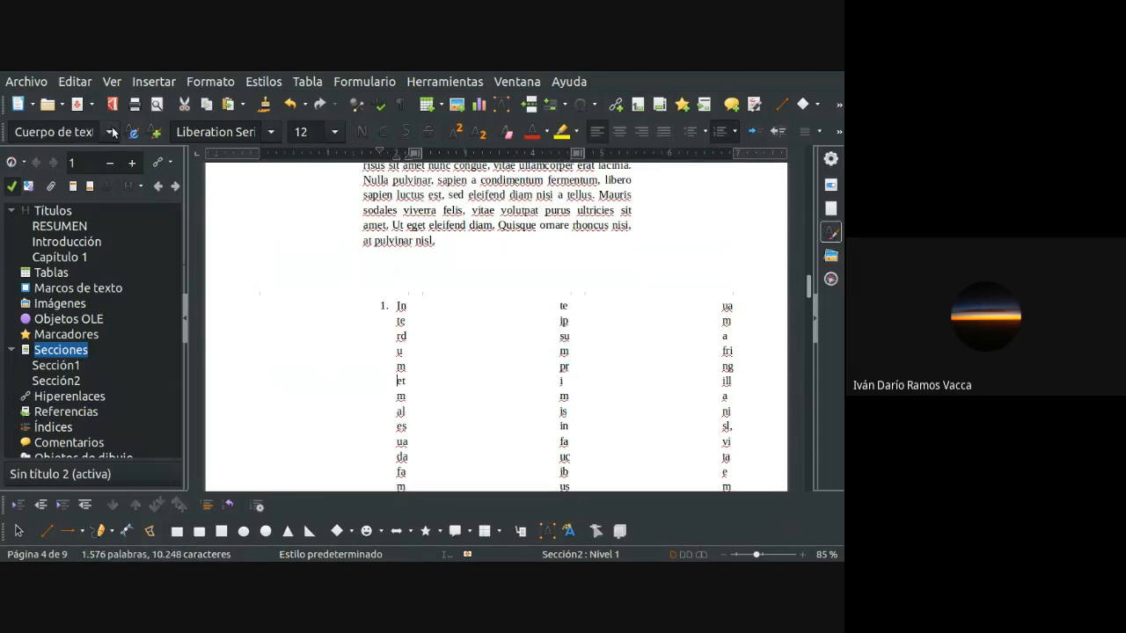
click(565, 370)
click(401, 352)
double_click(290, 331)
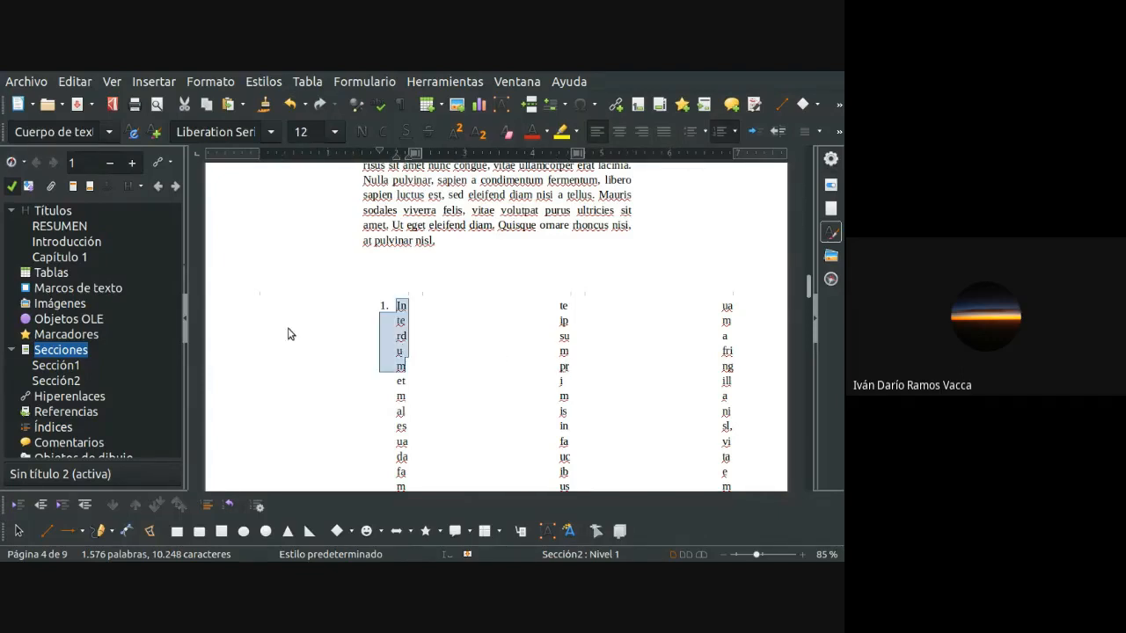
click(394, 340)
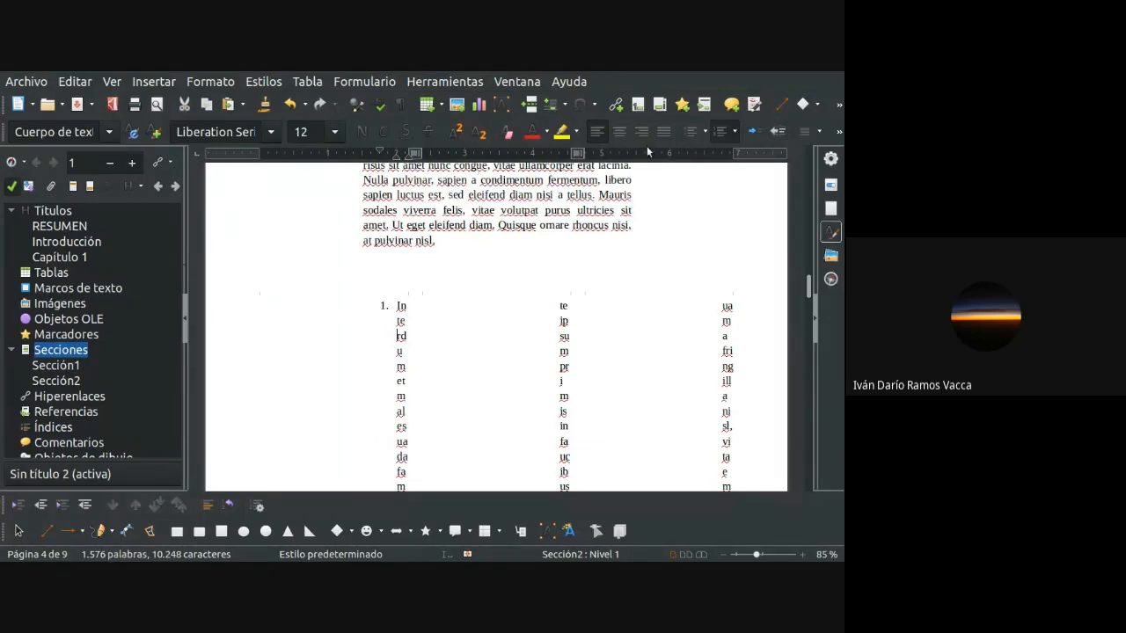
click(722, 133)
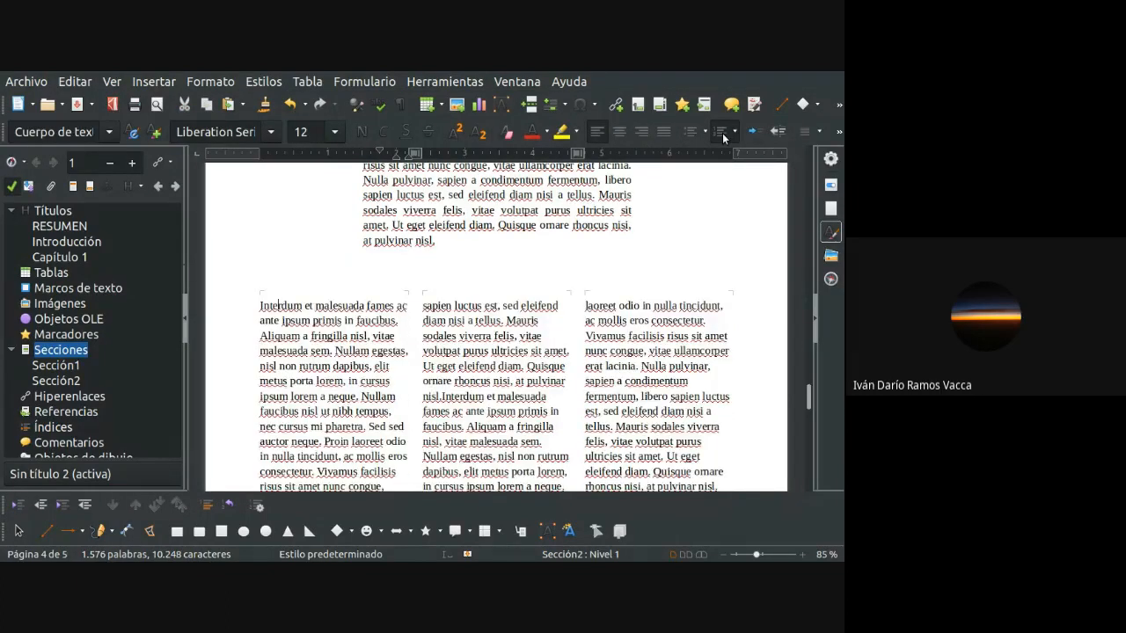
- Make the three-column section's paragraph a bulleted list and split off a second bullet starting at "Nullam egestas"
click(260, 306)
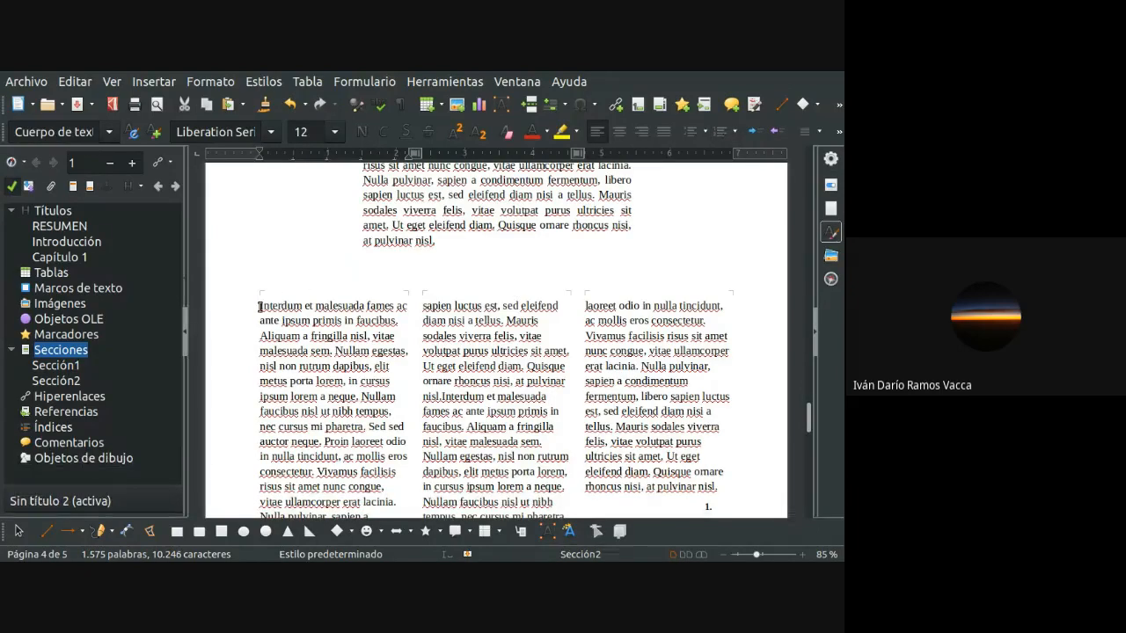
click(691, 131)
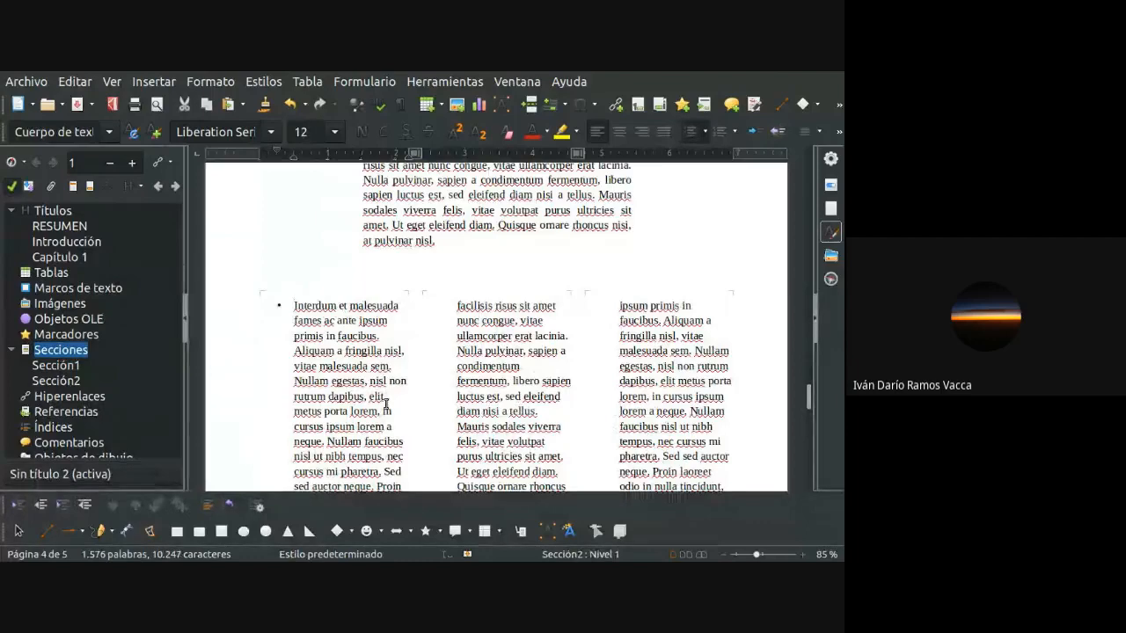
scroll(386, 404, down, 1)
click(293, 344)
key(Return)
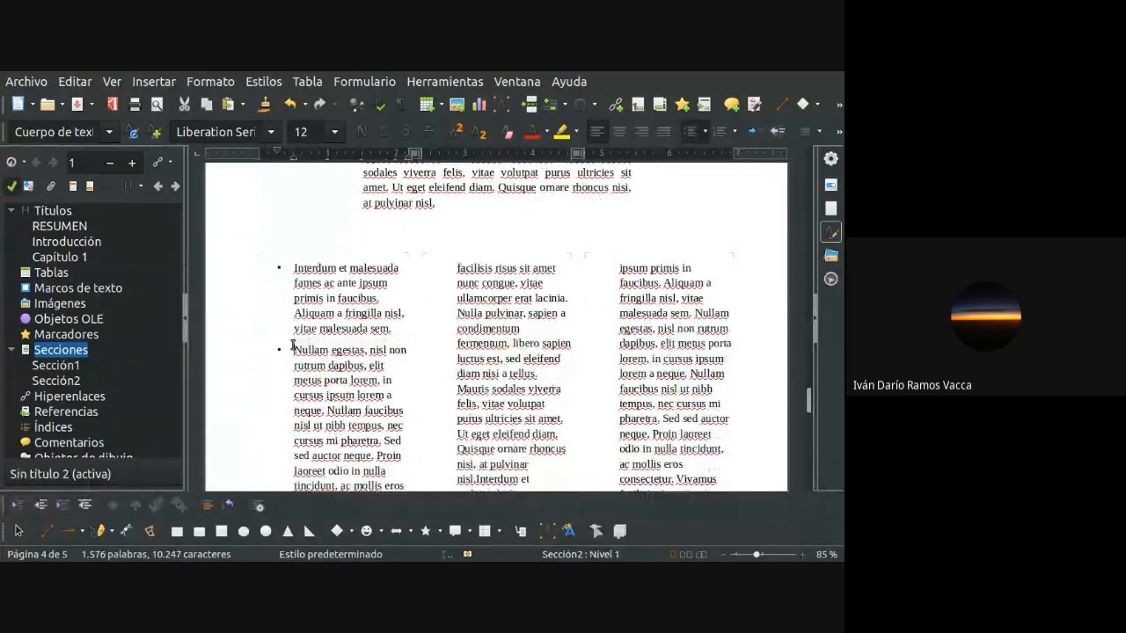
- Split the second bullet before "Vivamus facilisis" and change the new item to a numbered list
scroll(293, 346, down, 2)
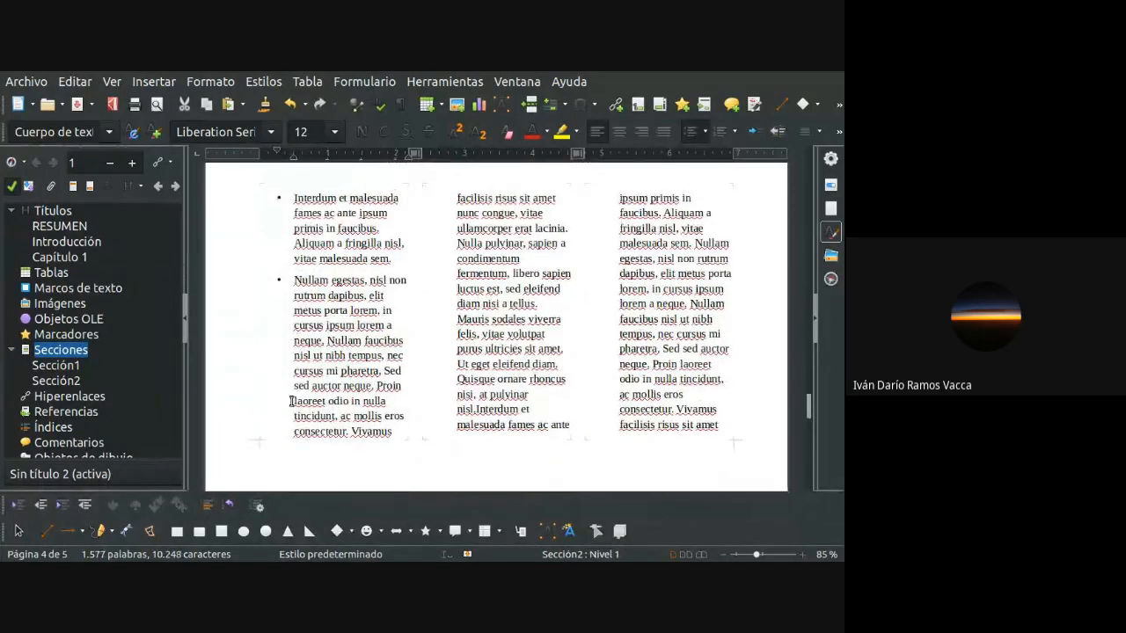
double_click(352, 431)
click(352, 431)
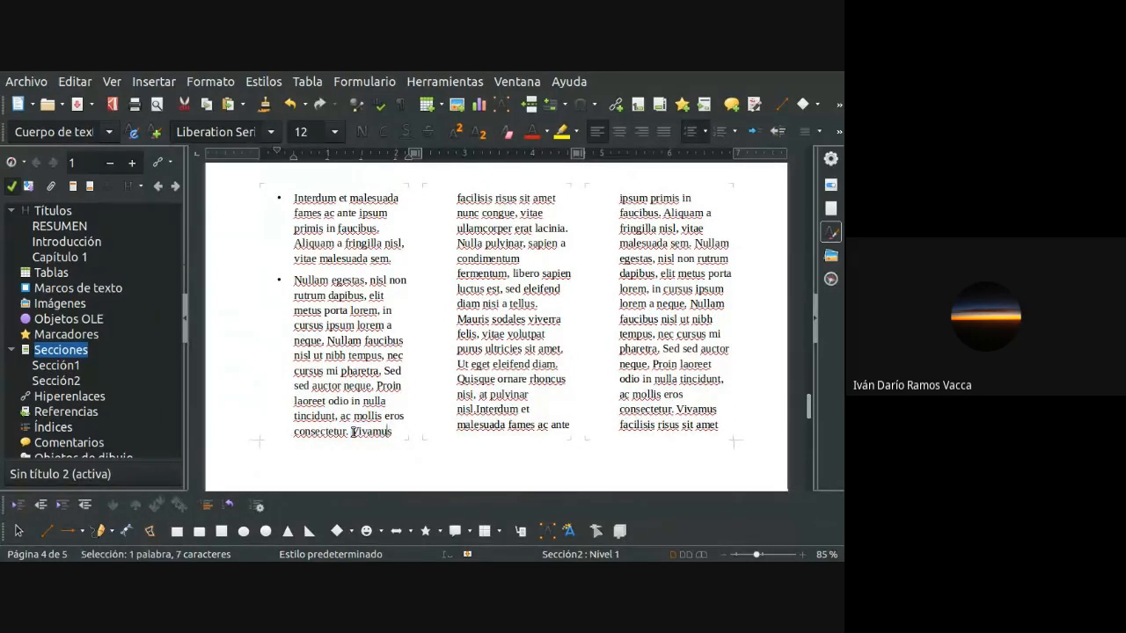
key(Return)
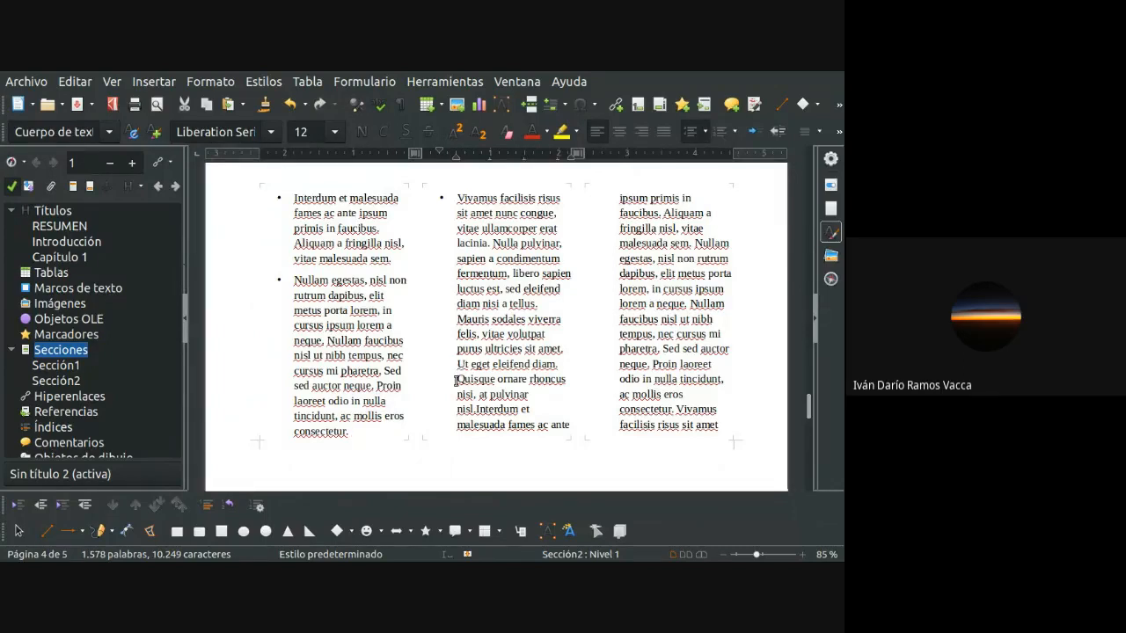
click(717, 132)
- Split the numbered text into further items starting at "Quisque ornare rhoncus" and at the next "Vivamus facilisis"
click(457, 379)
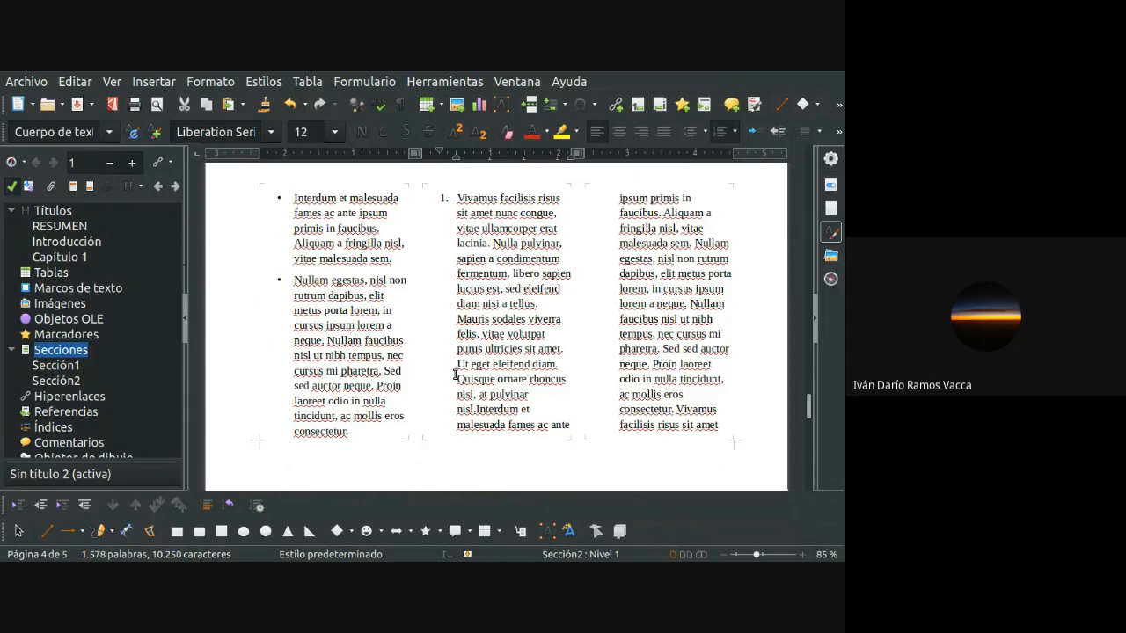
key(Return)
scroll(599, 339, down, 1)
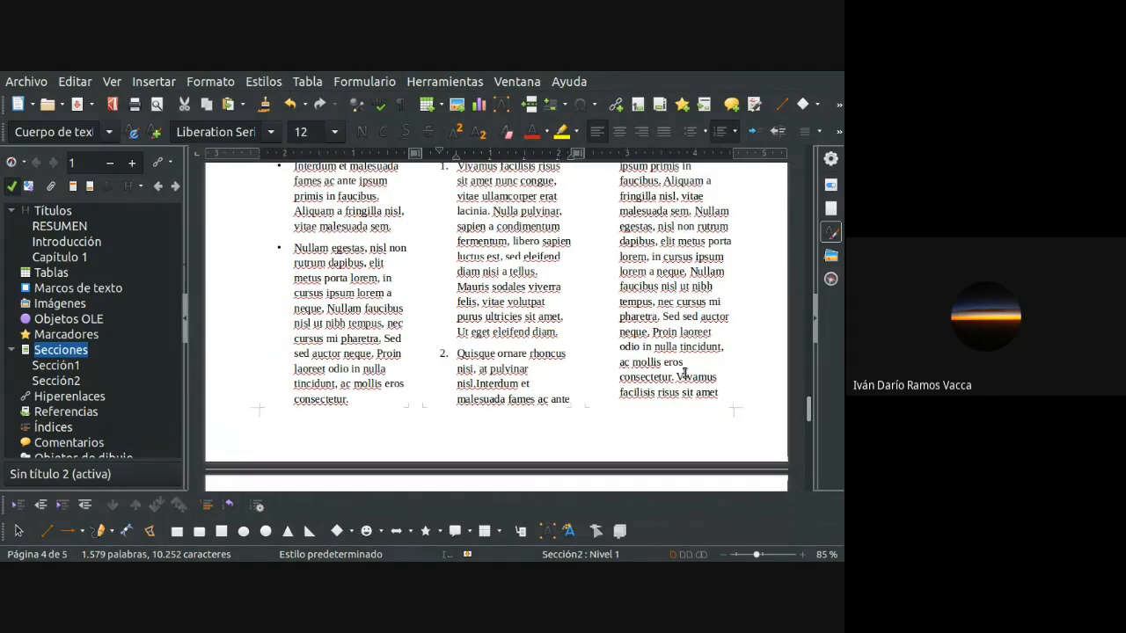
click(674, 377)
key(Return)
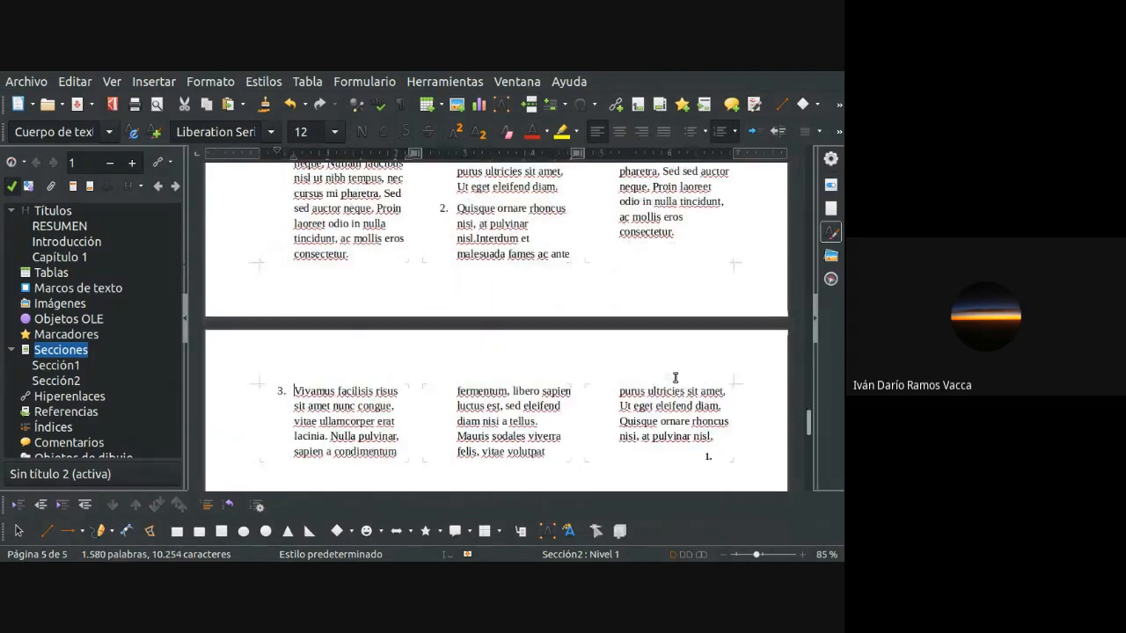
- Remove the leftover number from the empty paragraph at the end of the three-column section
scroll(685, 411, down, 6)
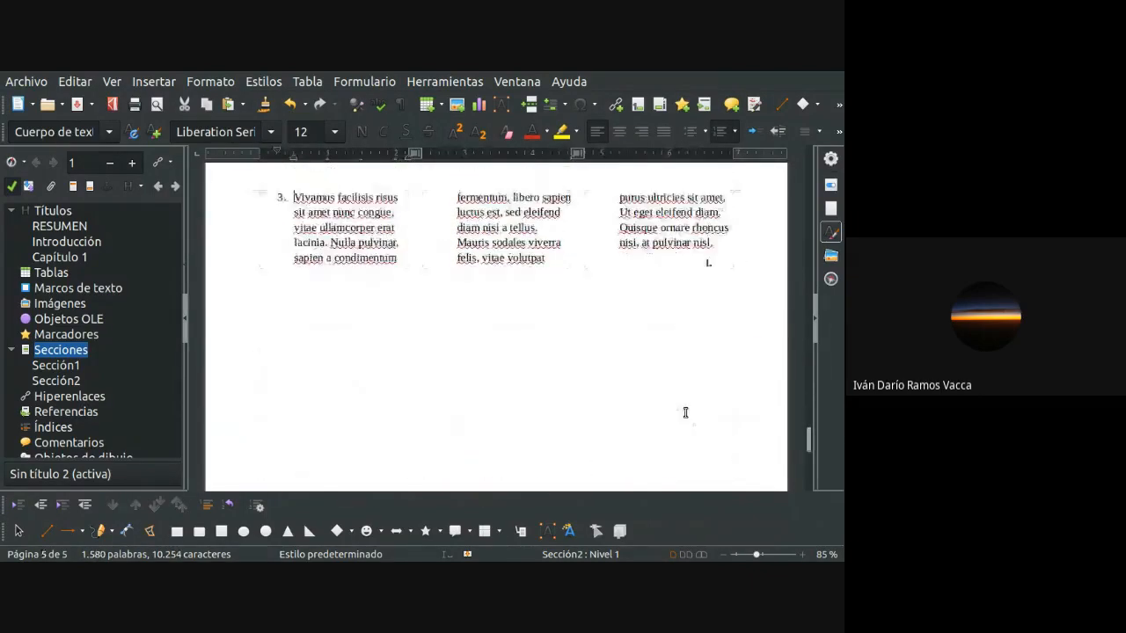
scroll(685, 412, up, 4)
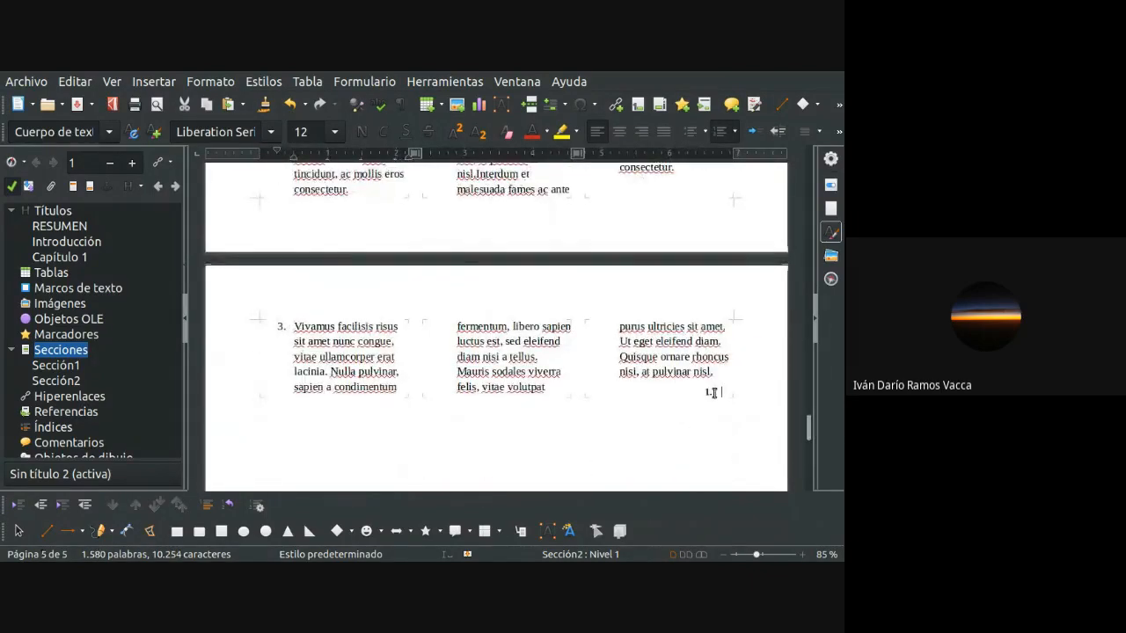
key(BackSpace)
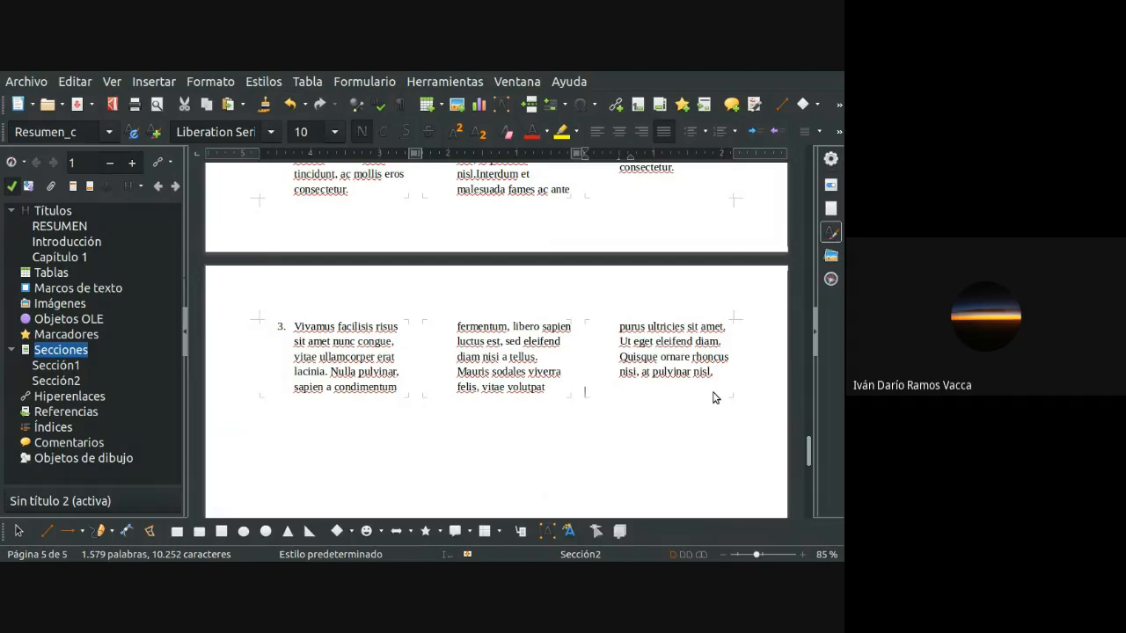
- Review the document's layout from the two-column introduction through Capítulo 1 to the three-column lists
scroll(581, 366, up, 9)
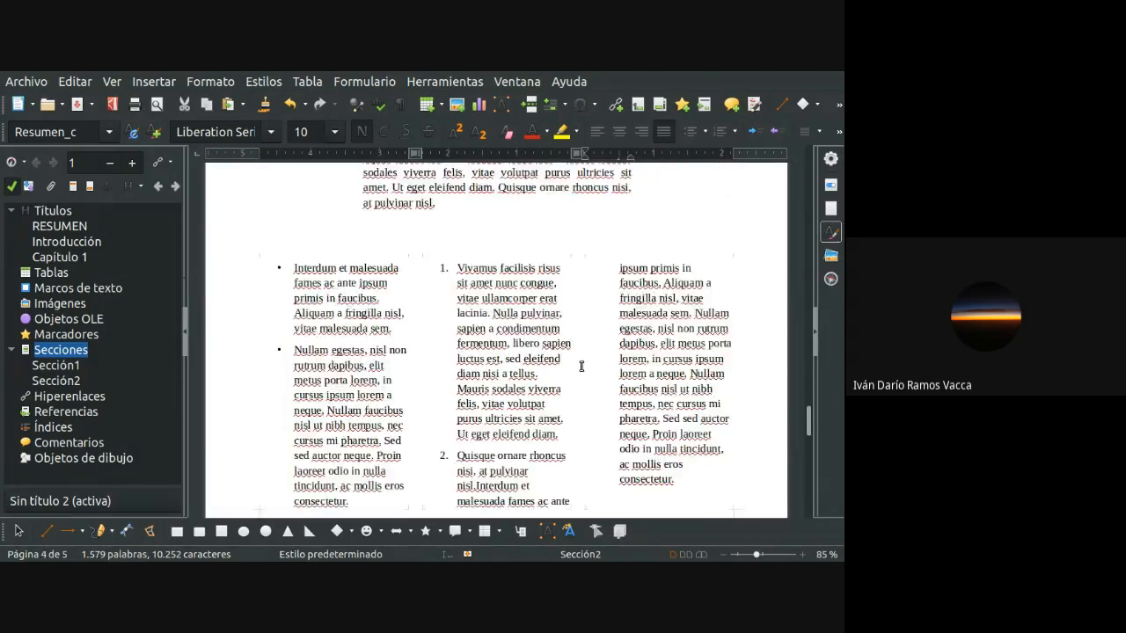
scroll(581, 366, up, 7)
scroll(582, 366, down, 5)
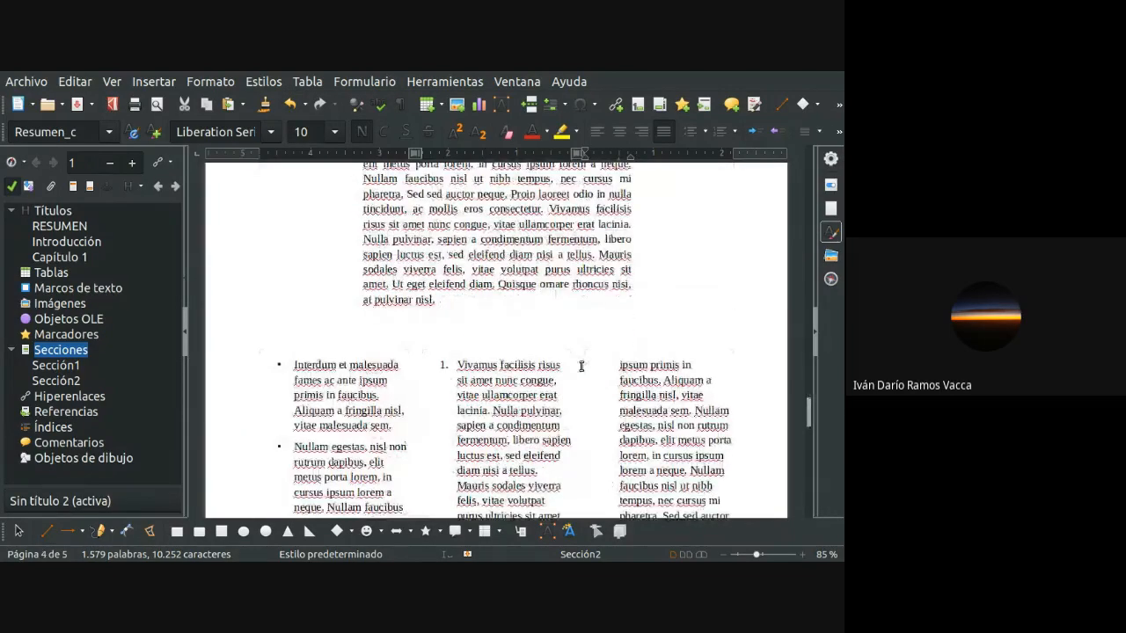
scroll(582, 366, down, 3)
scroll(581, 366, up, 4)
scroll(582, 366, down, 9)
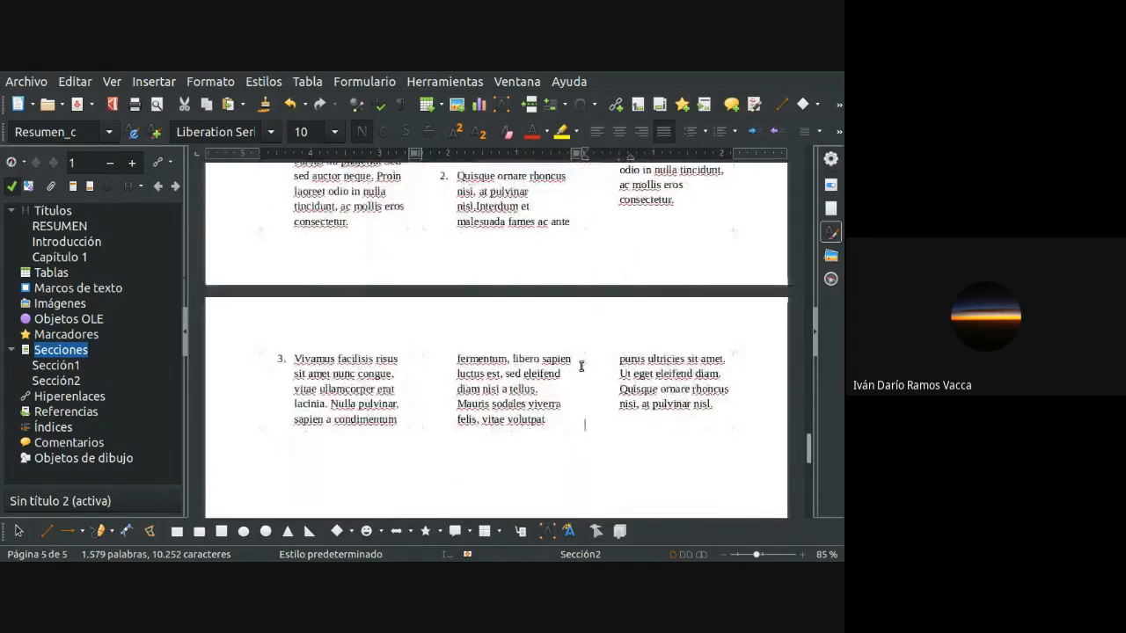
scroll(582, 366, down, 3)
scroll(582, 366, up, 8)
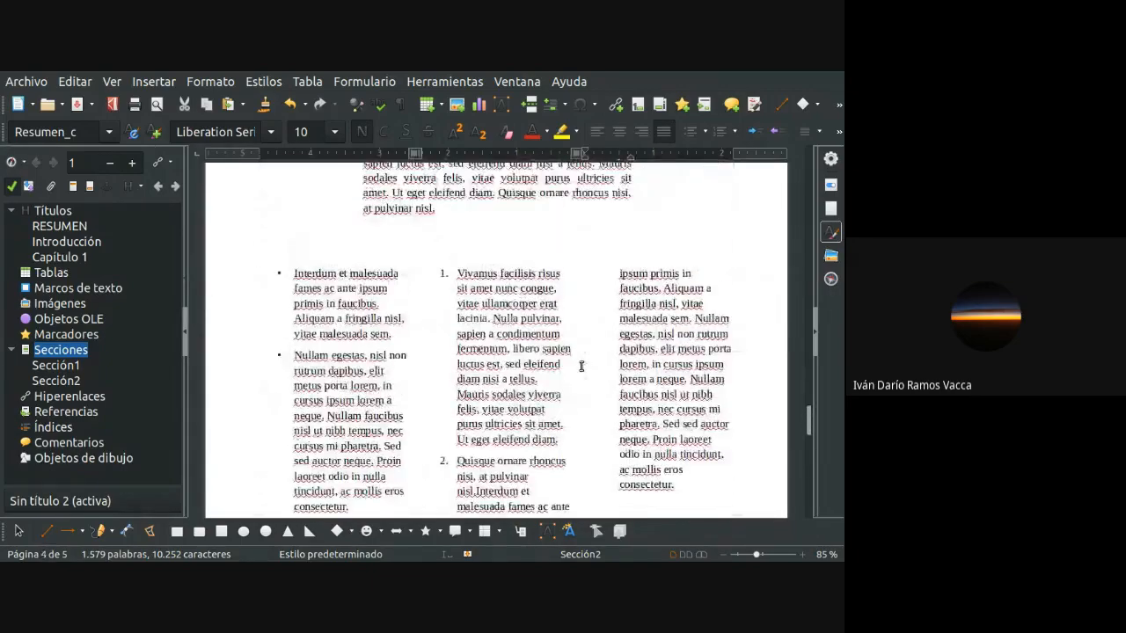
scroll(582, 366, up, 15)
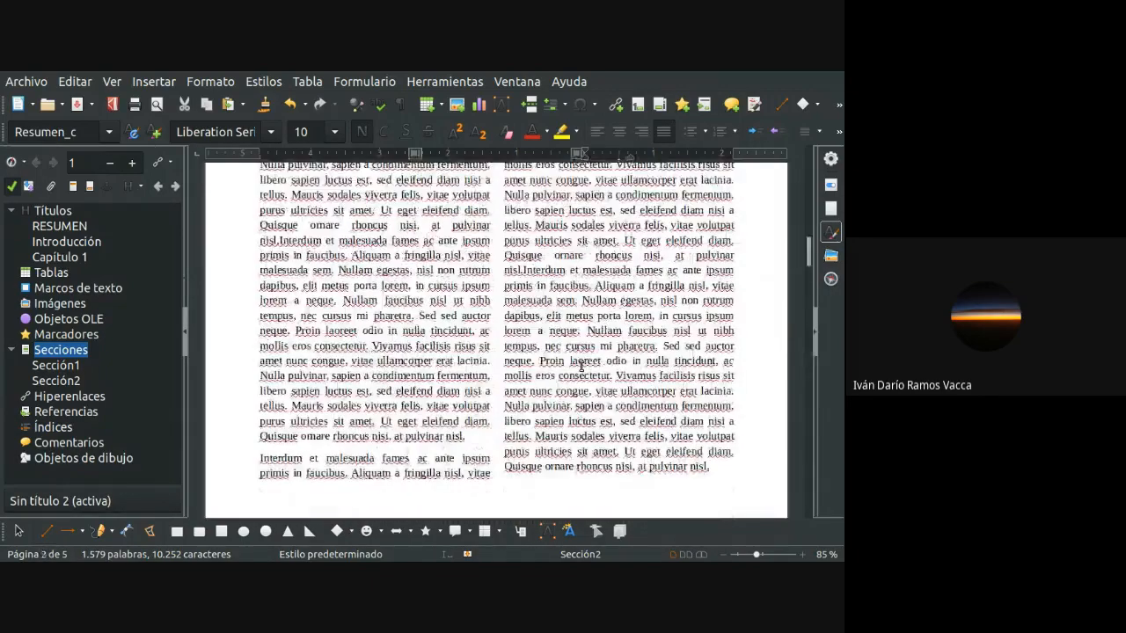
scroll(582, 366, up, 10)
scroll(582, 366, down, 12)
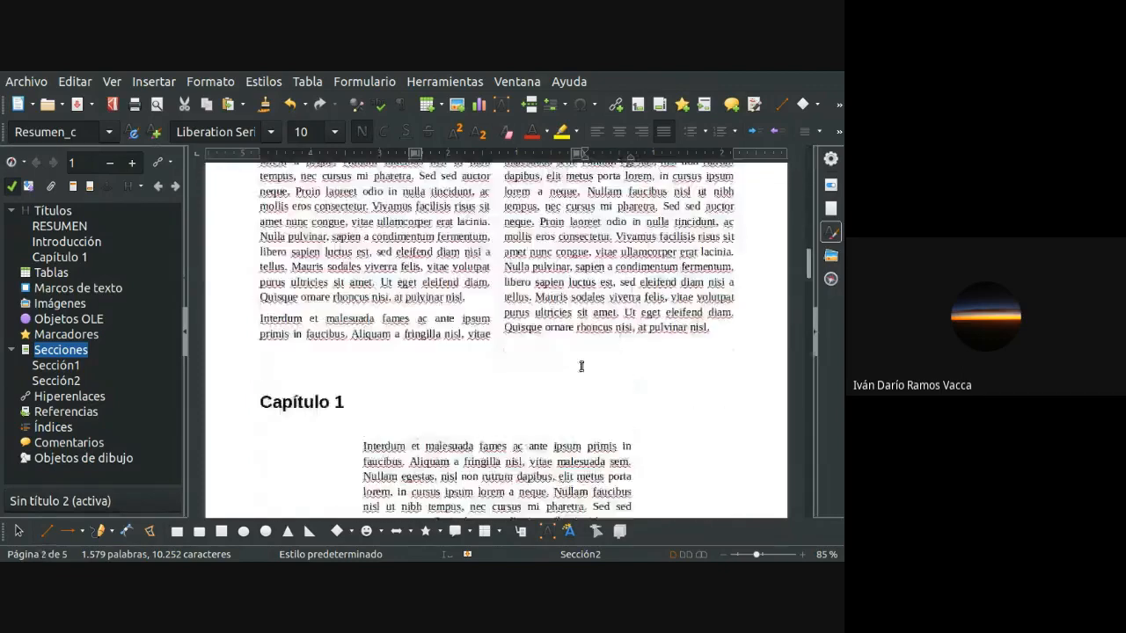
scroll(581, 366, down, 20)
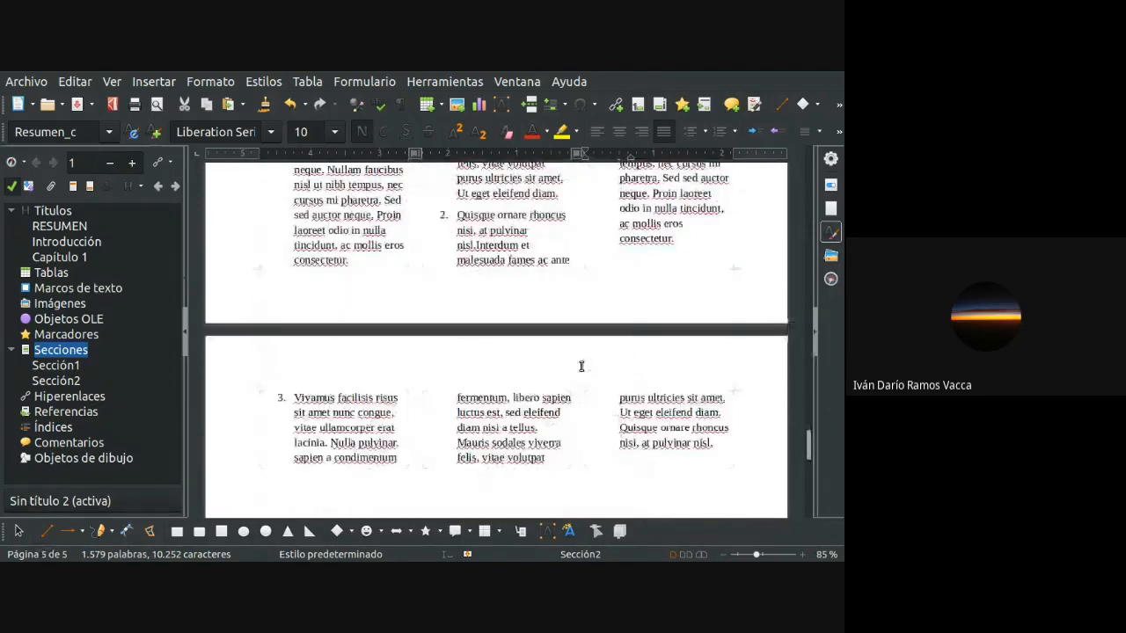
scroll(582, 366, down, 1)
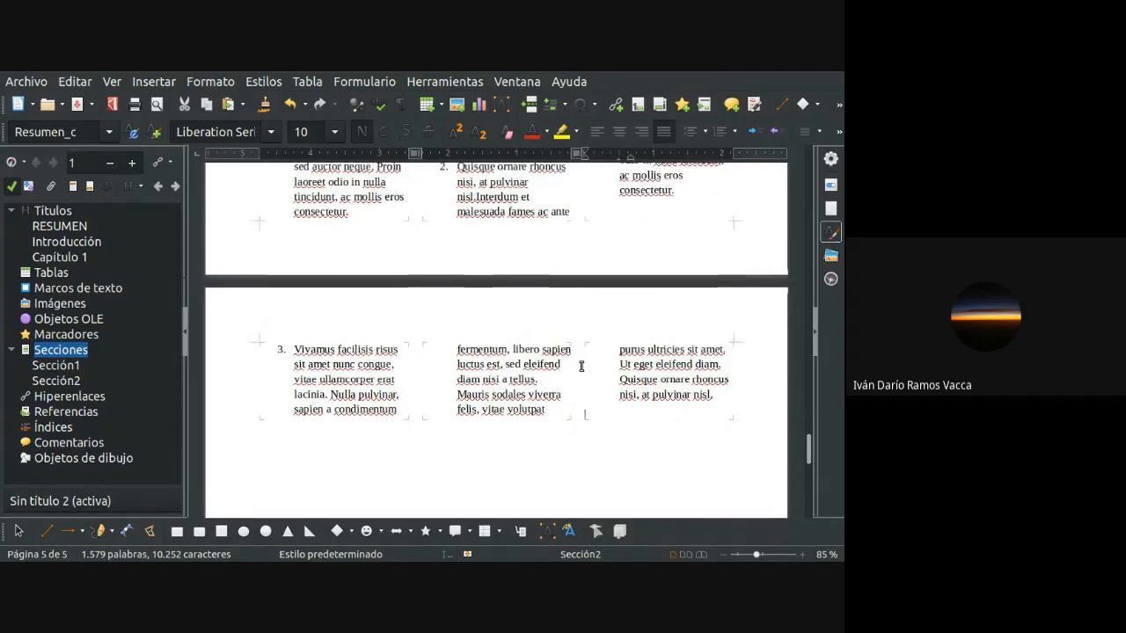
- Insert a table with 4 columns and 12 rows below the three-column section
scroll(582, 366, down, 5)
click(581, 366)
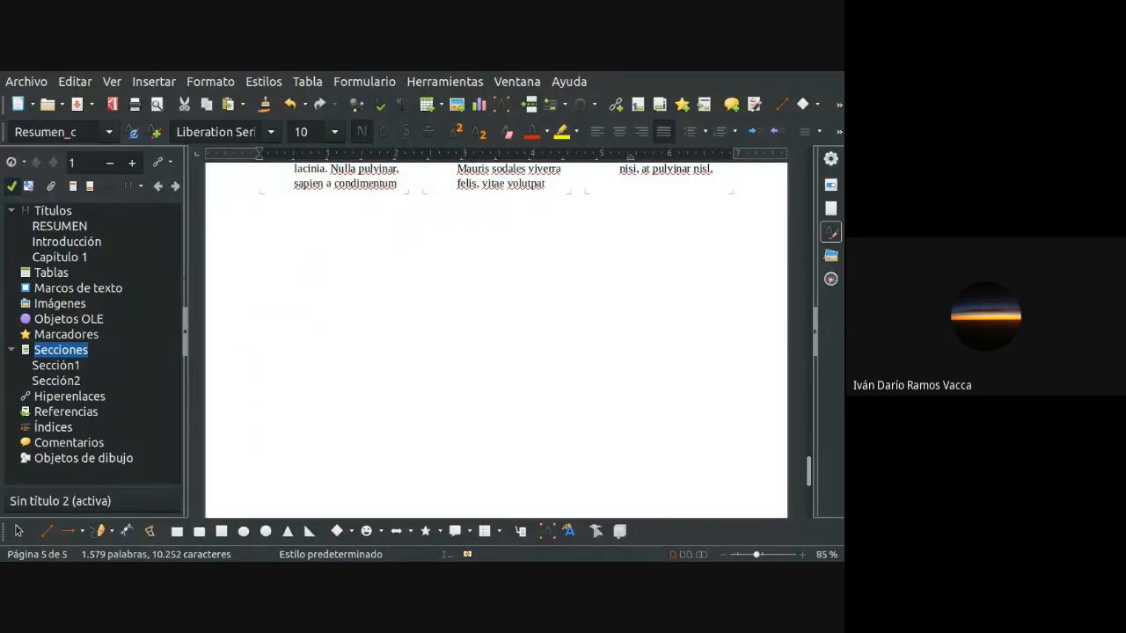
click(590, 509)
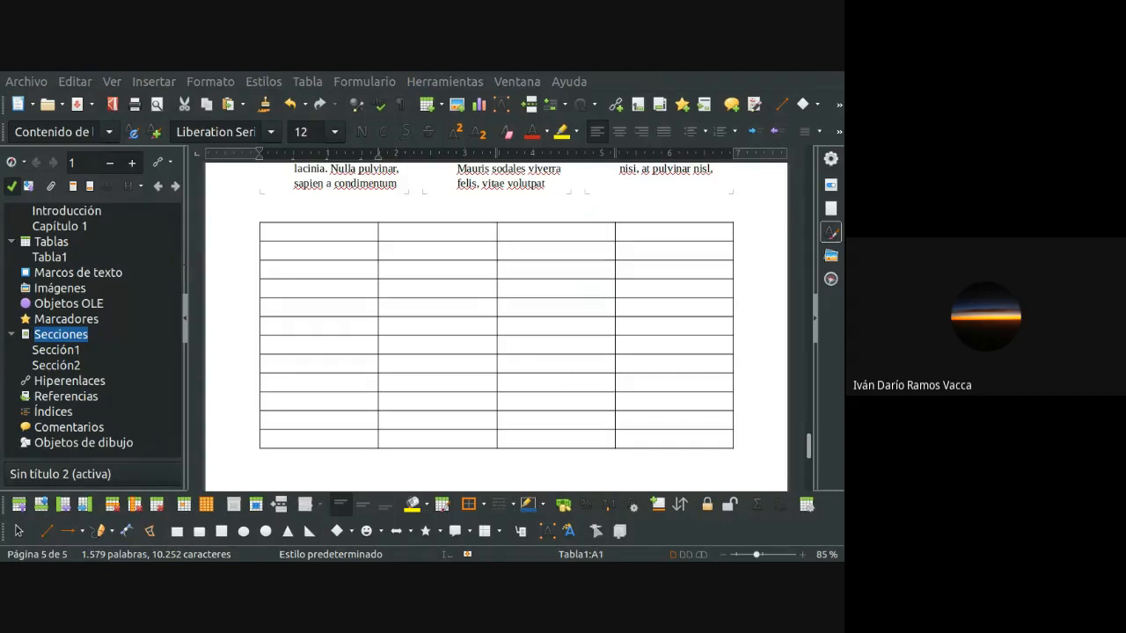
- Look over the bulleted and numbered lists in the three-column section and the empty table below them
scroll(539, 261, up, 3)
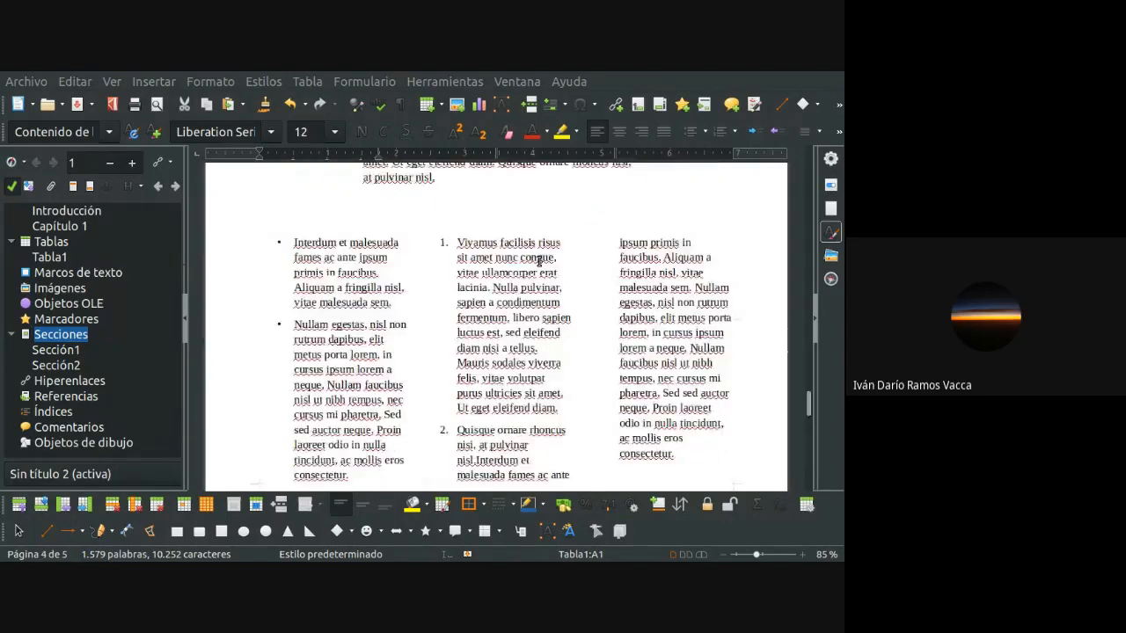
scroll(539, 261, down, 2)
scroll(539, 261, up, 1)
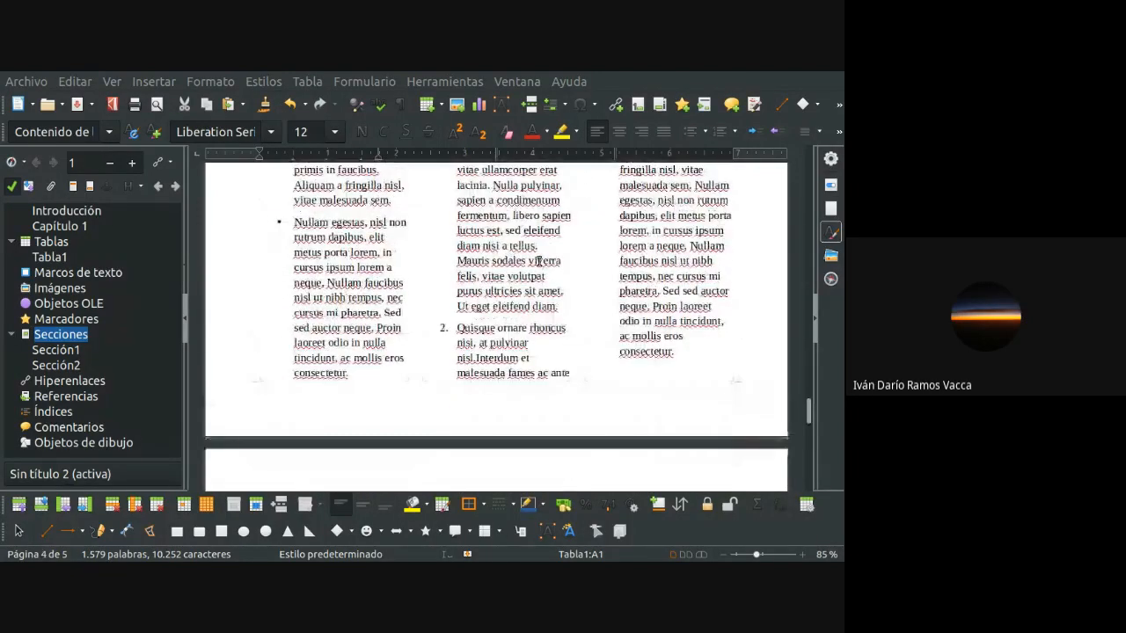
scroll(539, 261, up, 1)
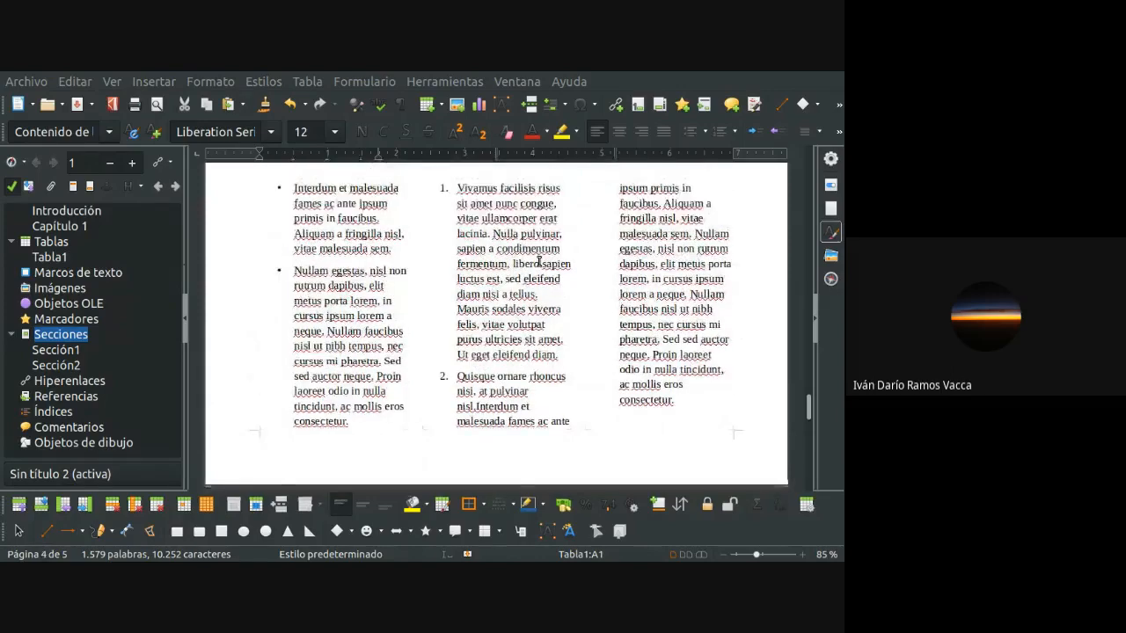
scroll(539, 262, down, 3)
scroll(539, 261, up, 3)
scroll(539, 261, down, 5)
scroll(539, 262, down, 2)
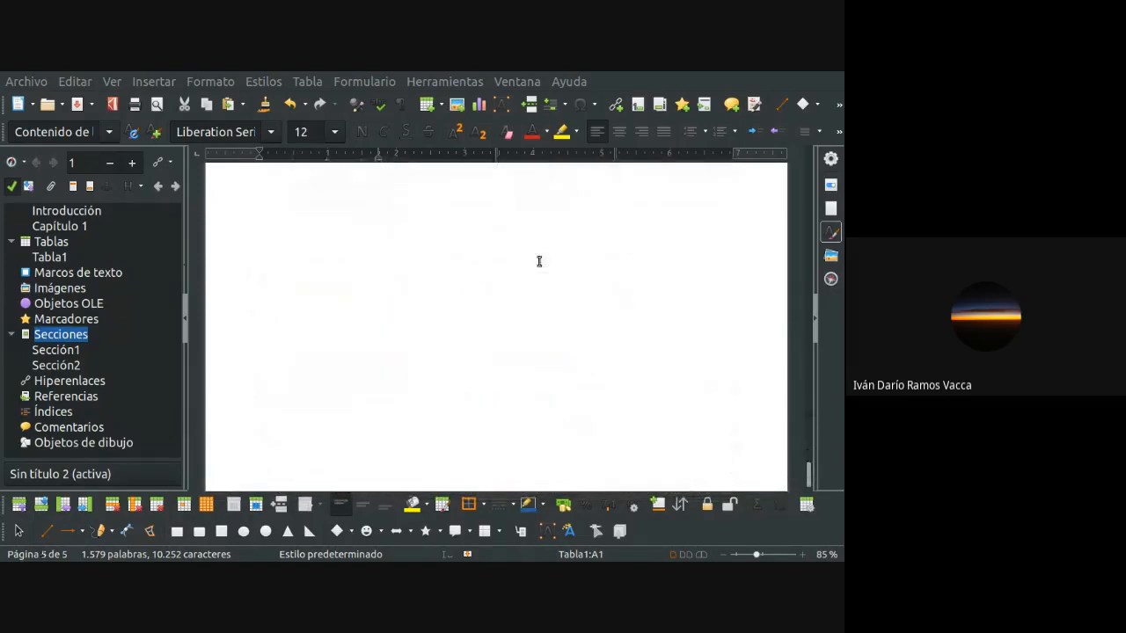
scroll(540, 262, up, 4)
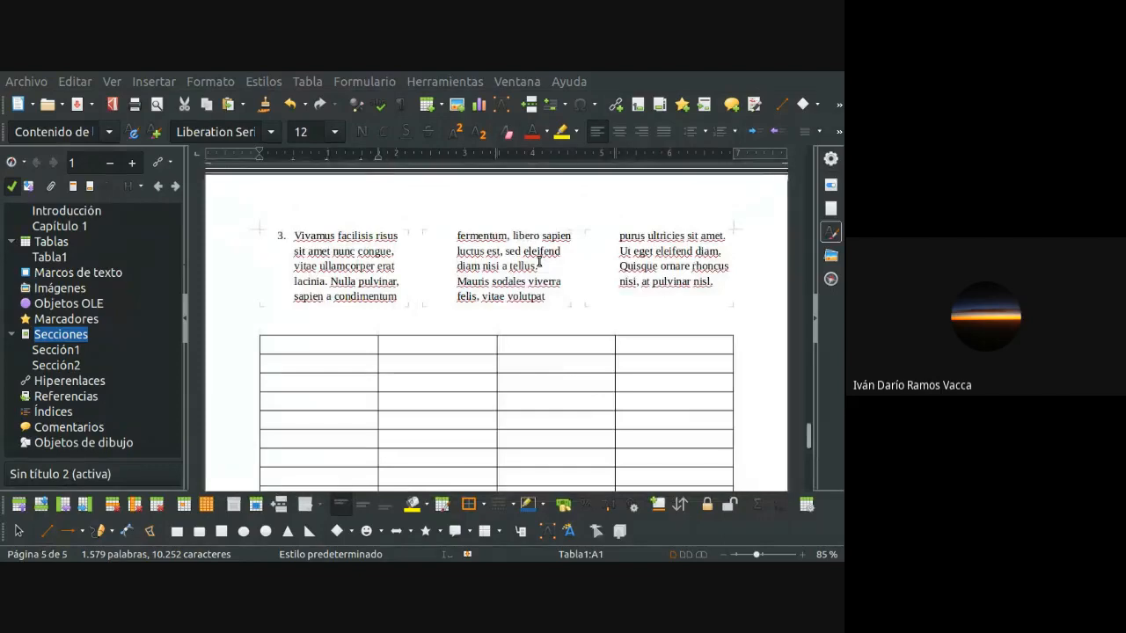
scroll(539, 261, down, 3)
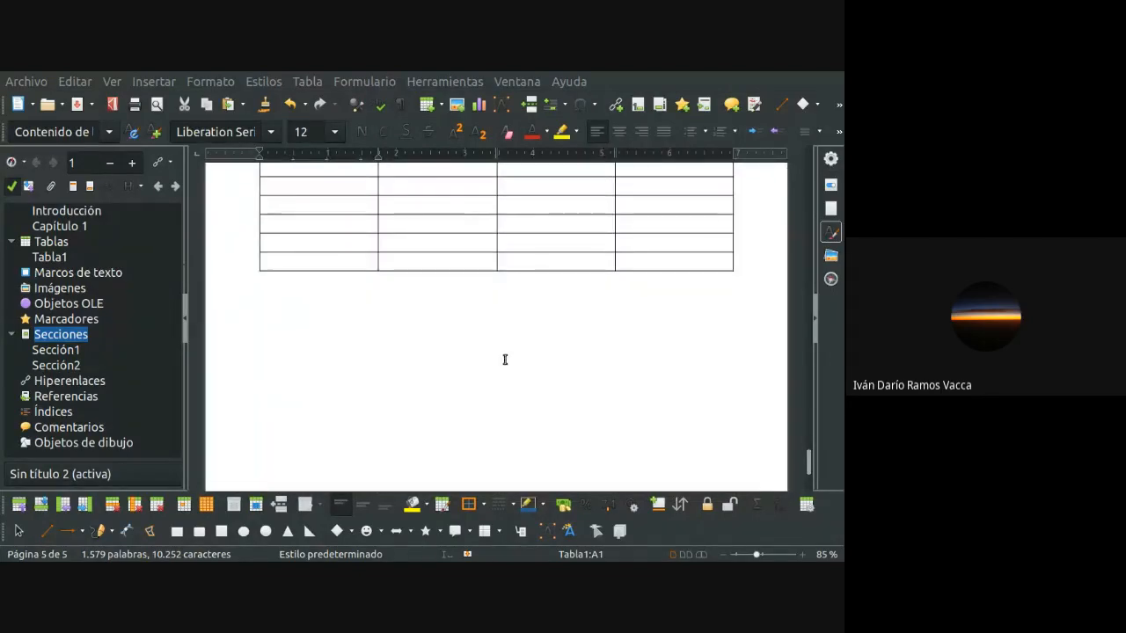
scroll(505, 360, down, 2)
scroll(505, 360, up, 6)
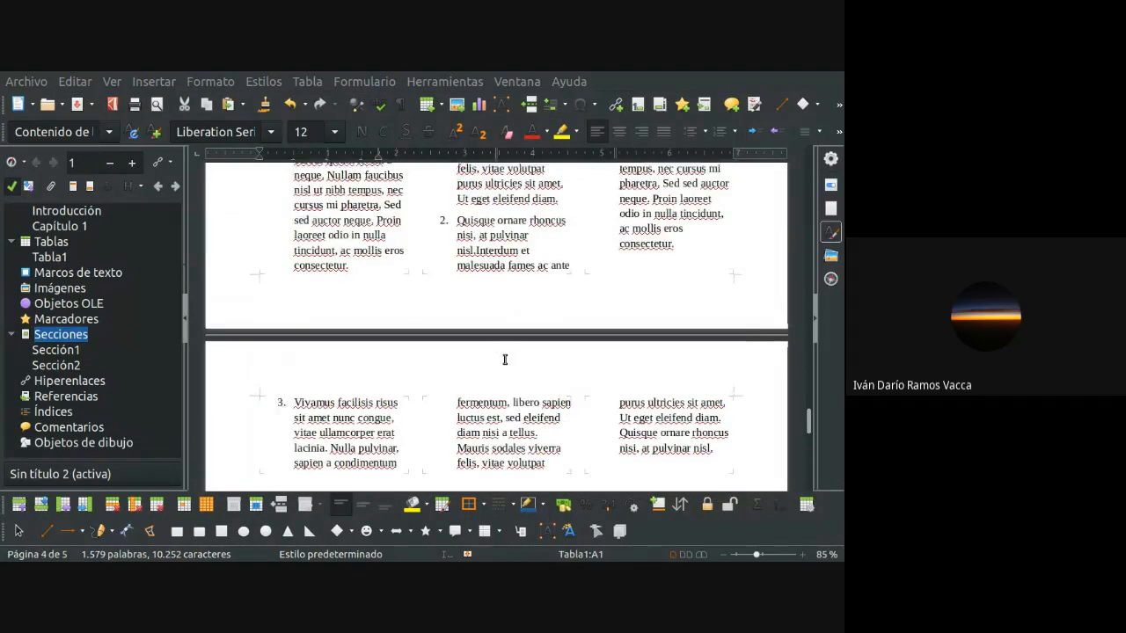
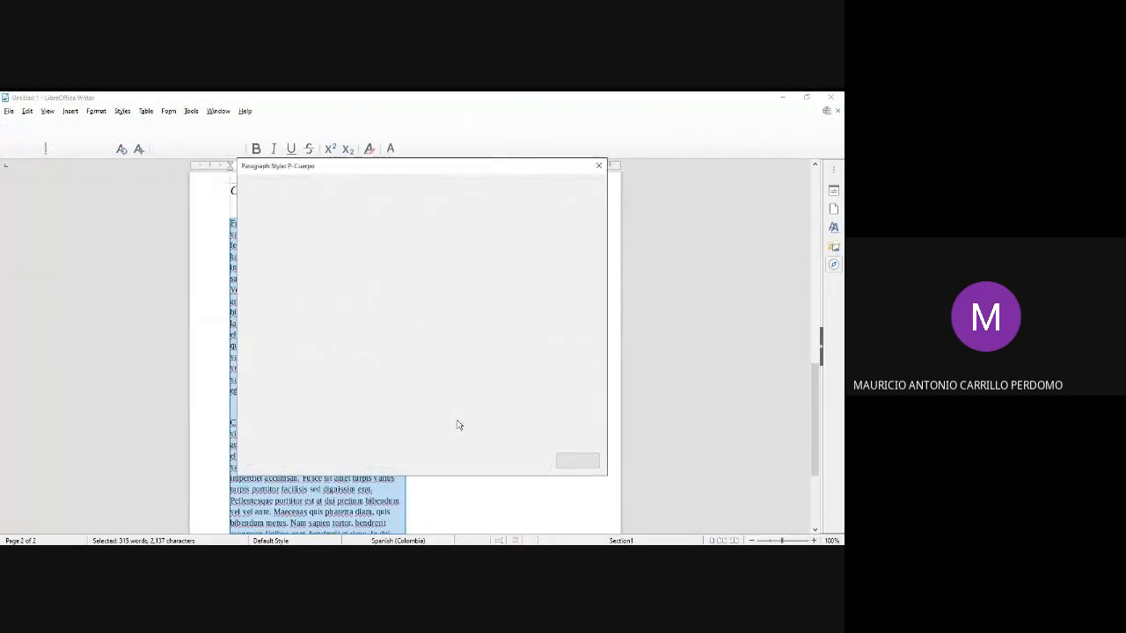
- Close the P-Cuerpo paragraph style settings and select all the two-column body text under the Introducción heading
click(541, 465)
scroll(512, 453, up, 10)
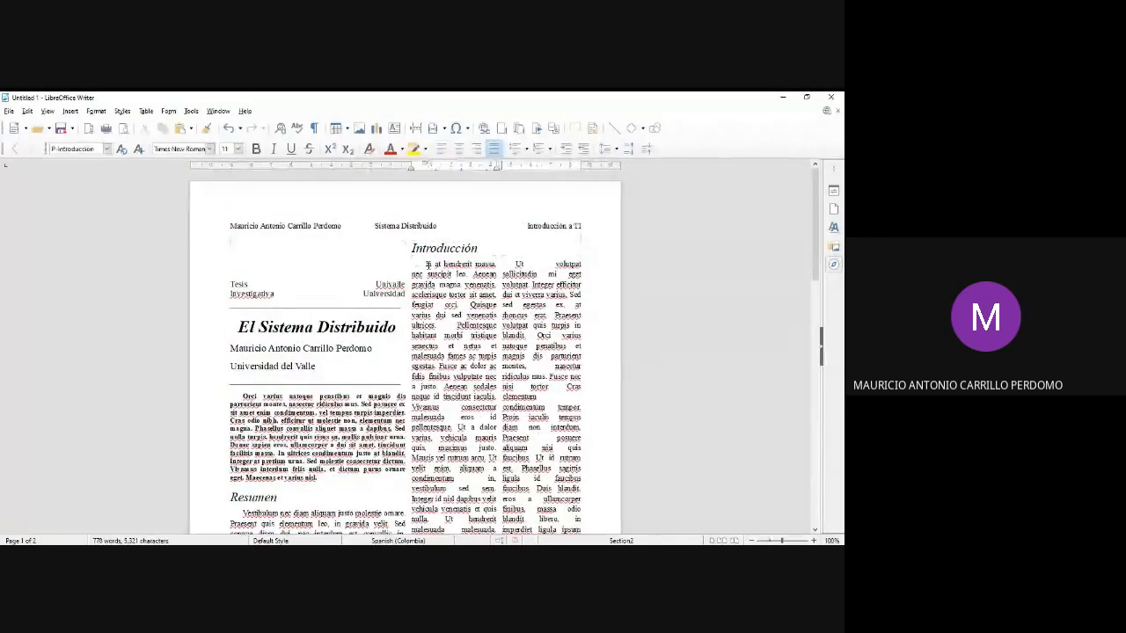
click(424, 264)
drag(424, 264, 577, 486)
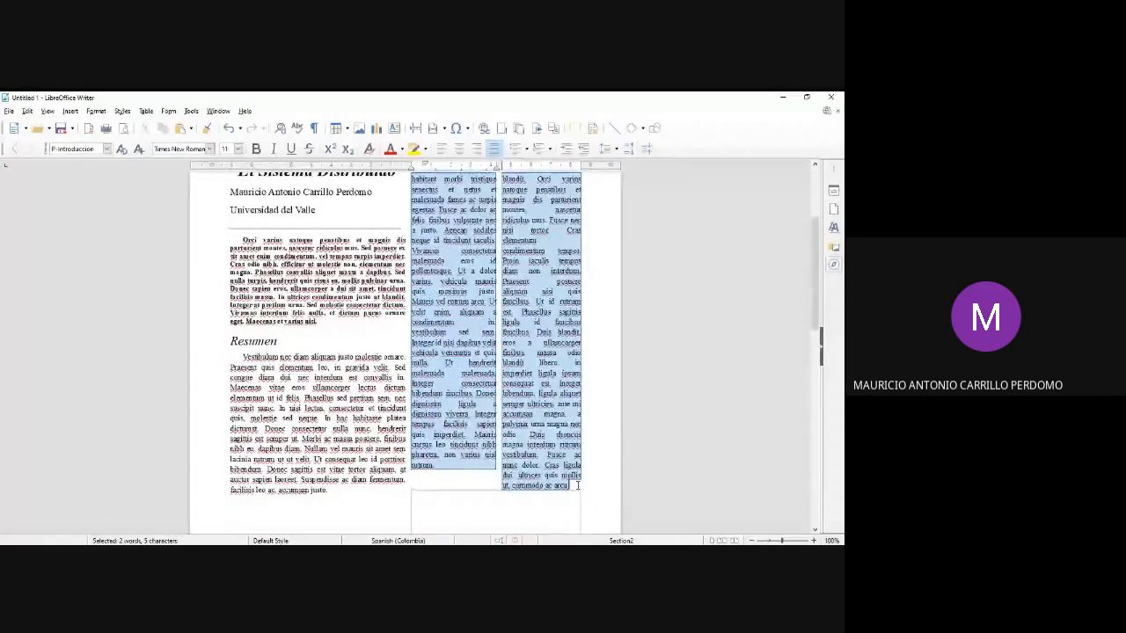
scroll(577, 486, up, 2)
- Open the P-Introduccion paragraph style of the selected text for editing and examine its different categories of settings
click(108, 149)
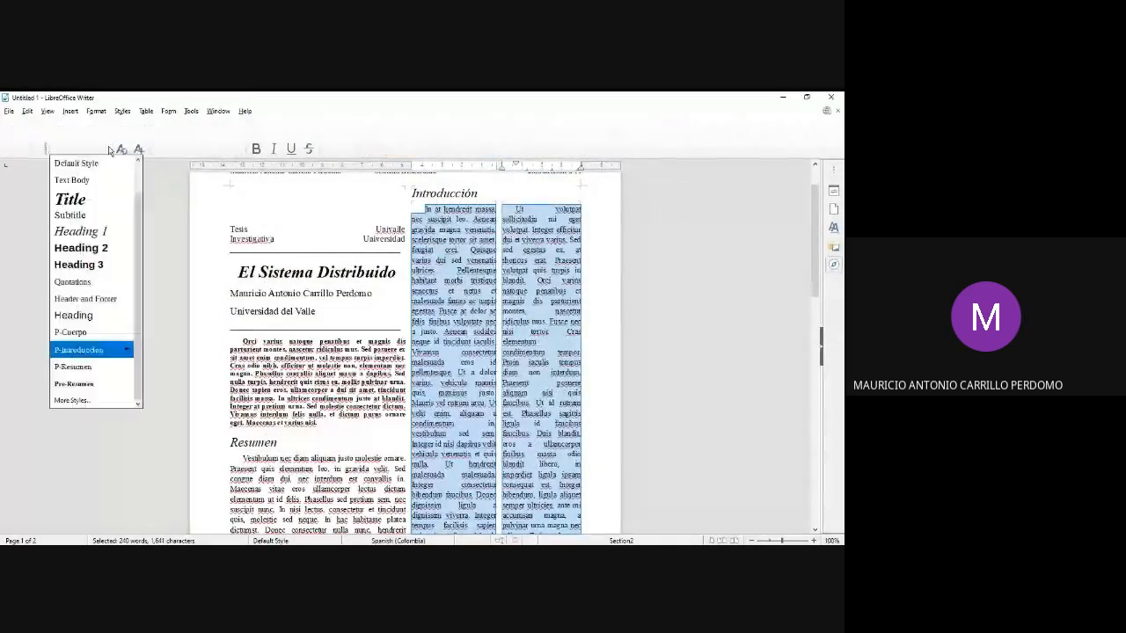
click(107, 124)
click(122, 111)
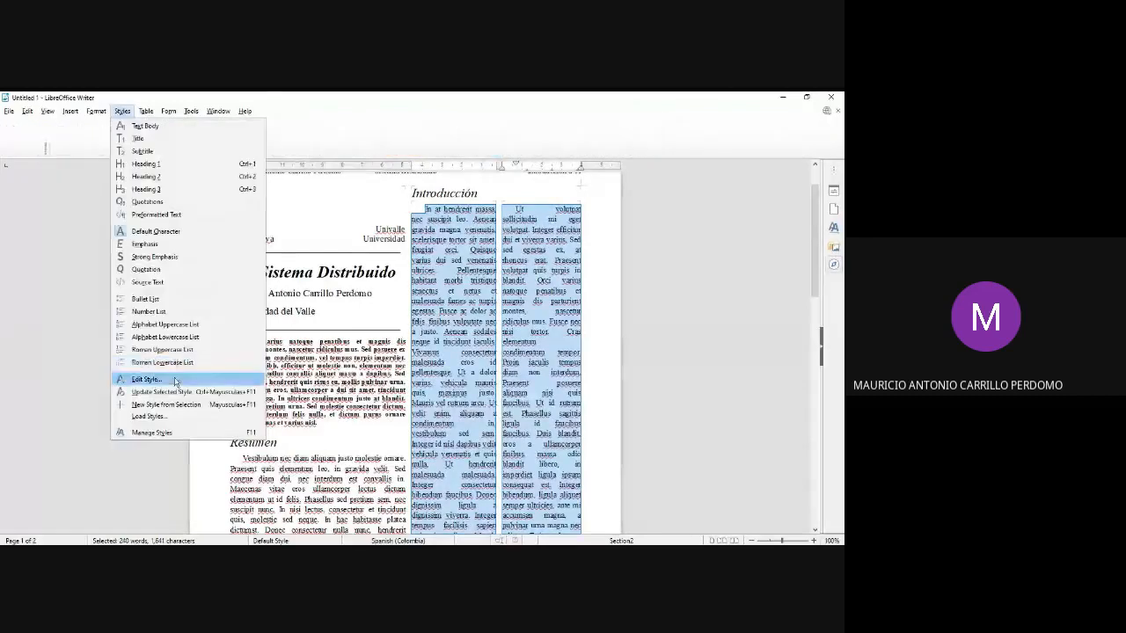
click(174, 381)
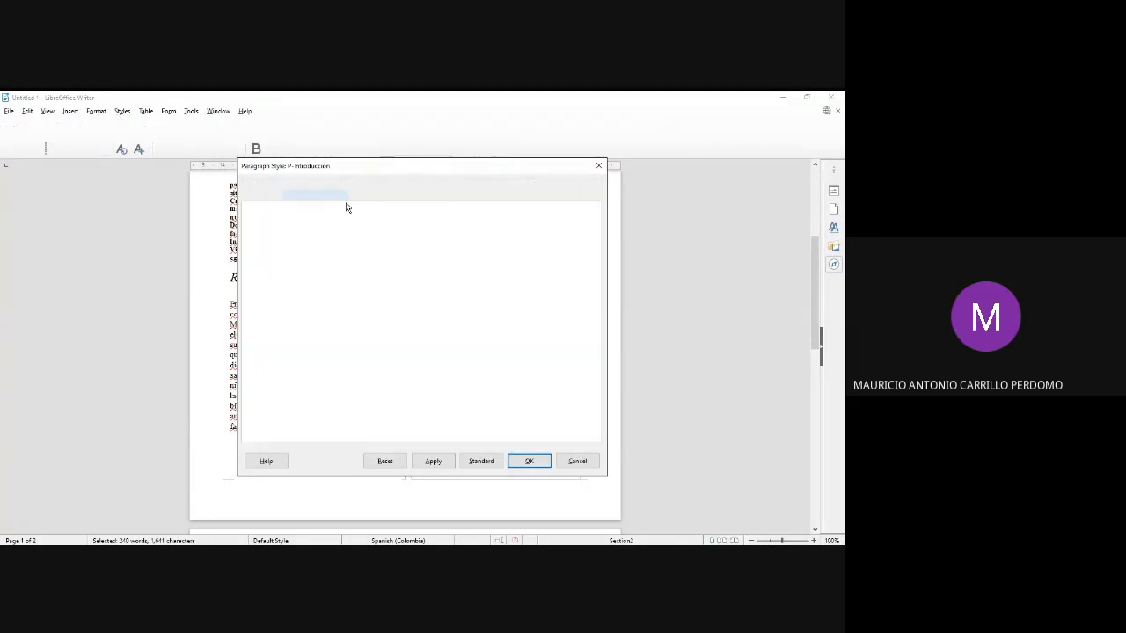
click(314, 194)
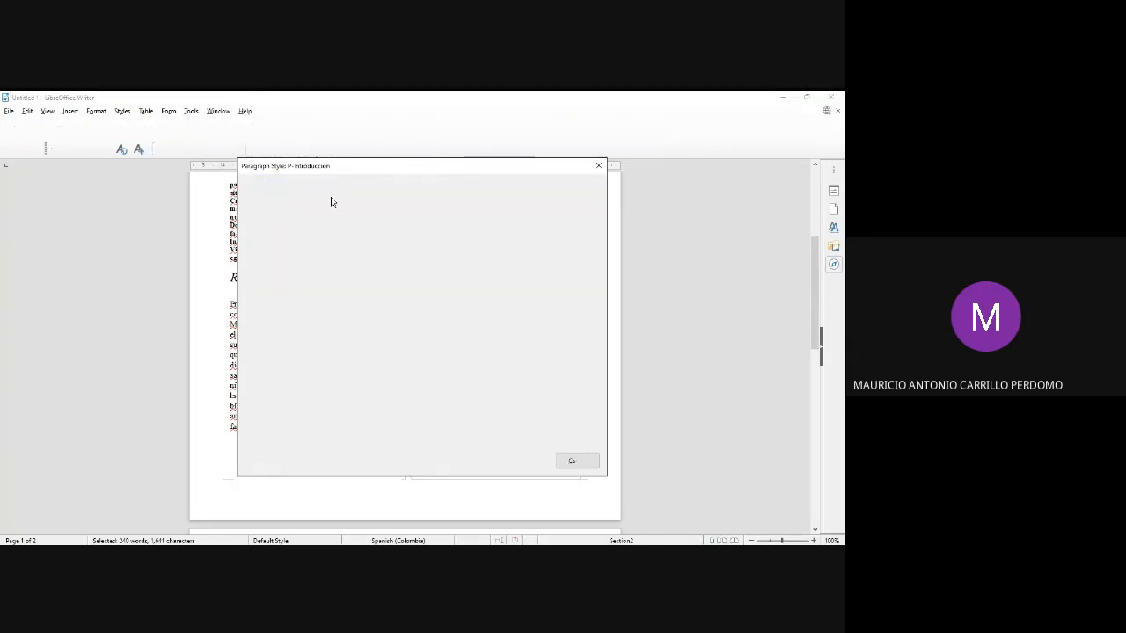
click(381, 197)
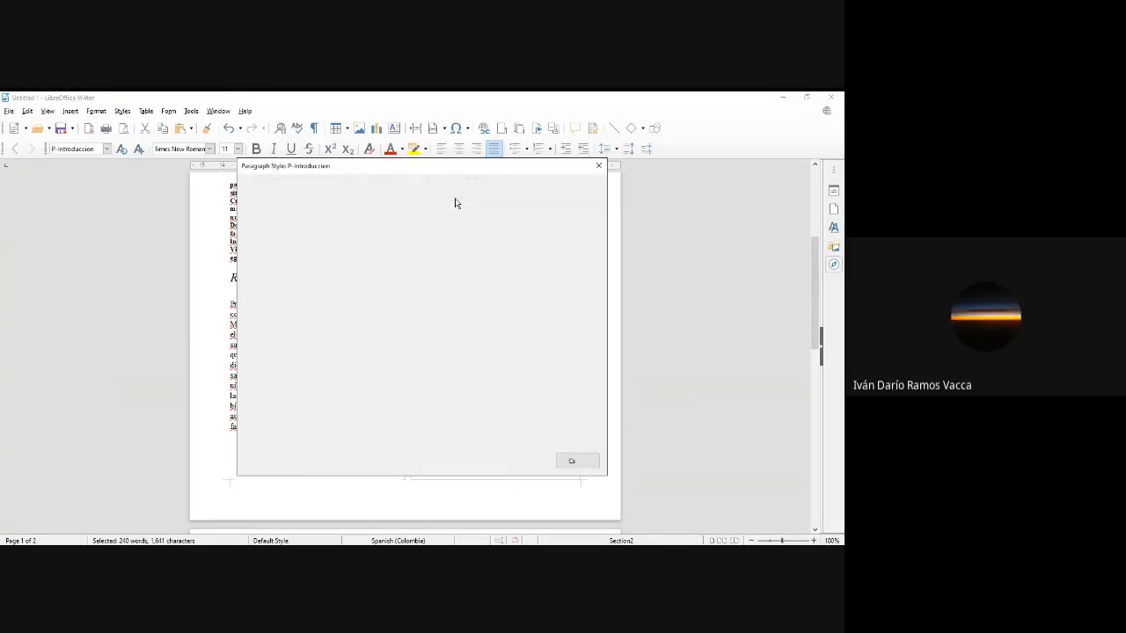
click(546, 196)
click(552, 183)
click(577, 192)
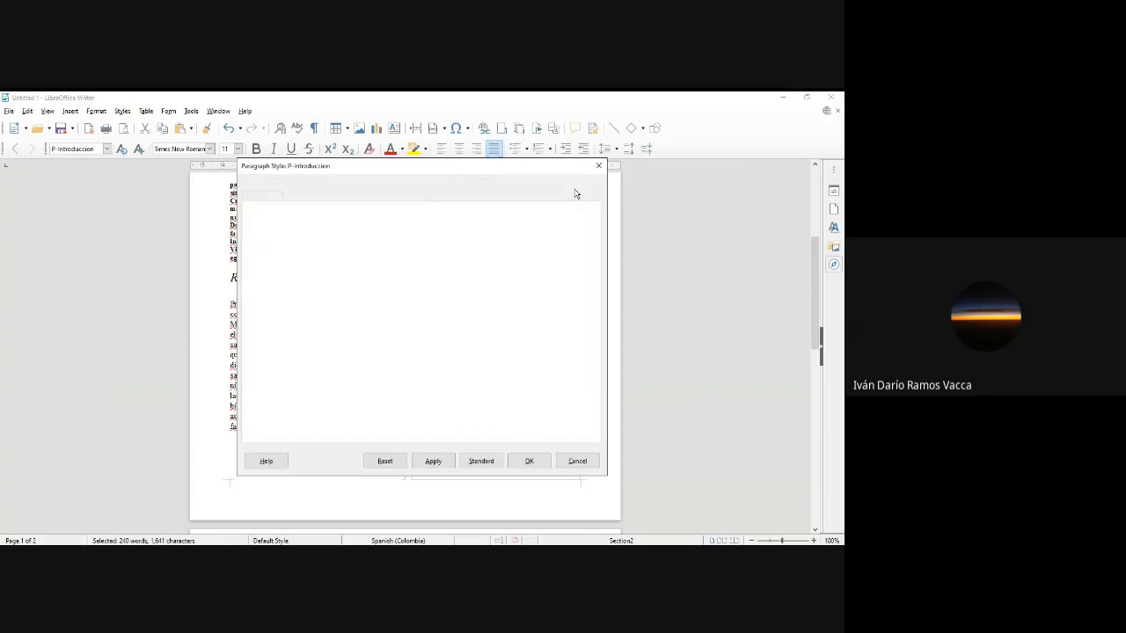
- Close the P-Introduccion paragraph style settings and check the two-column settings of the section containing the Introducción text
click(527, 464)
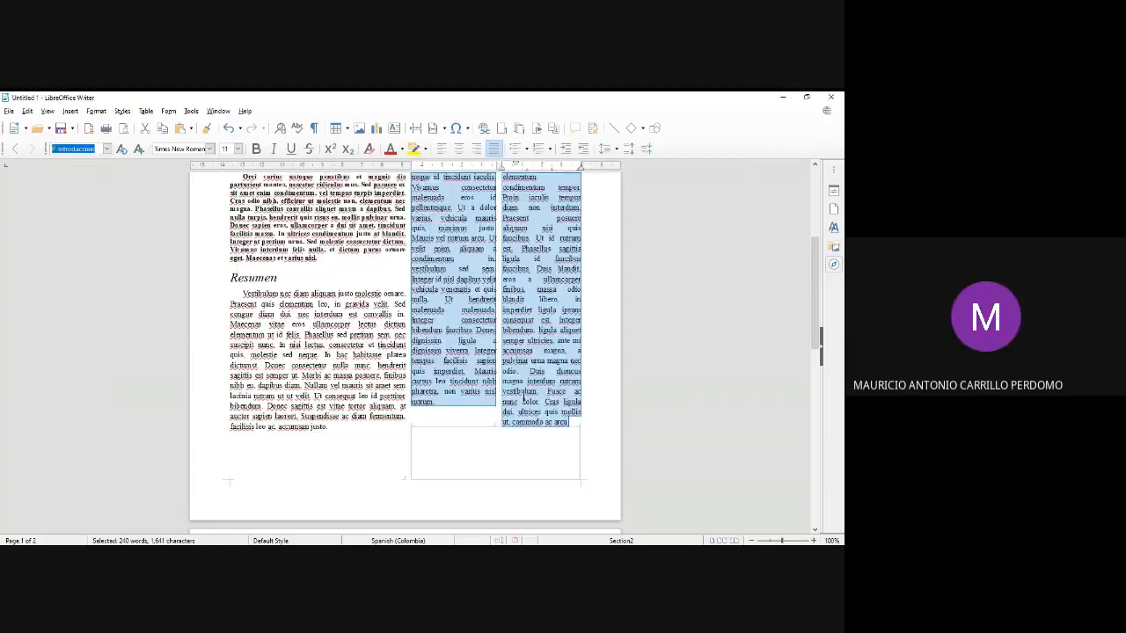
click(96, 111)
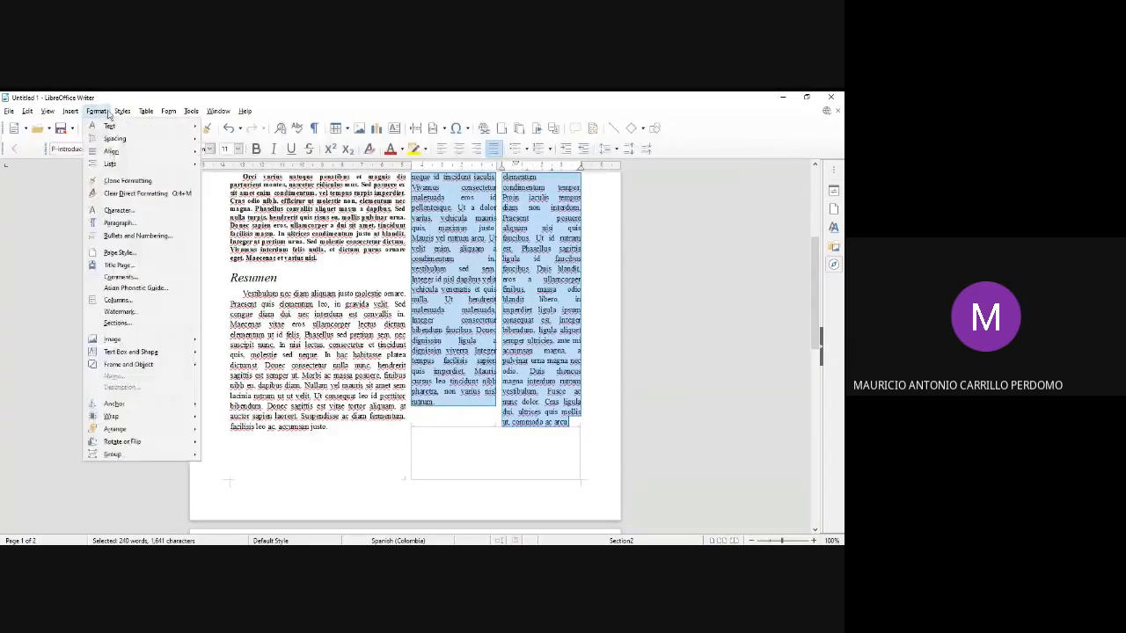
click(146, 299)
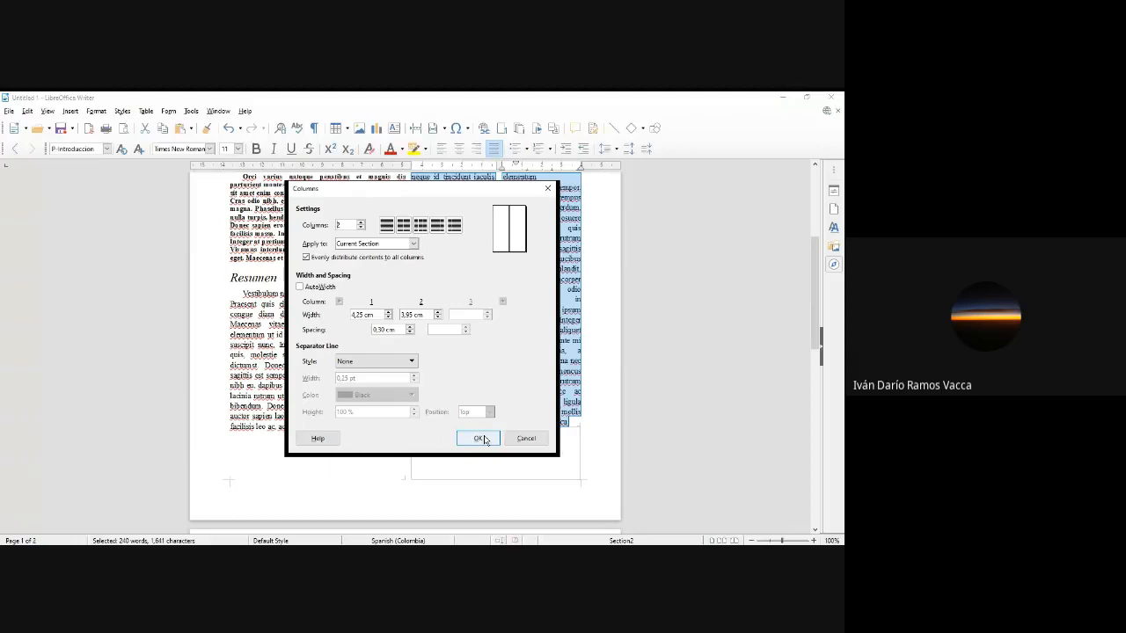
click(481, 439)
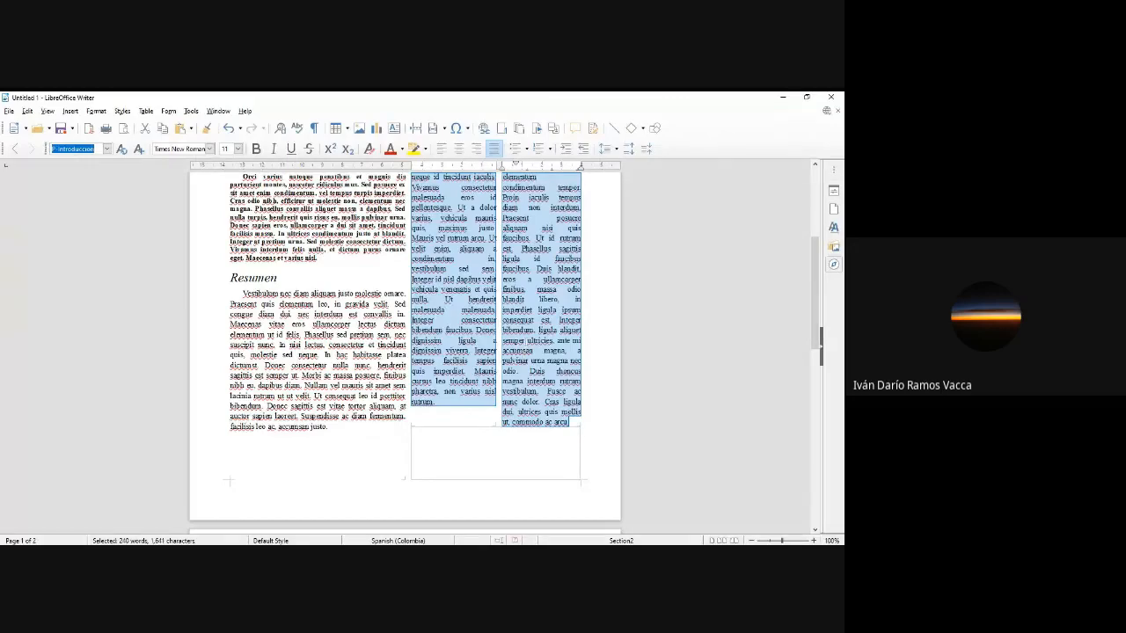
- Examine the first page's layout, including the Introducción columns and the area beneath them
scroll(521, 398, down, 5)
scroll(522, 398, up, 4)
click(522, 398)
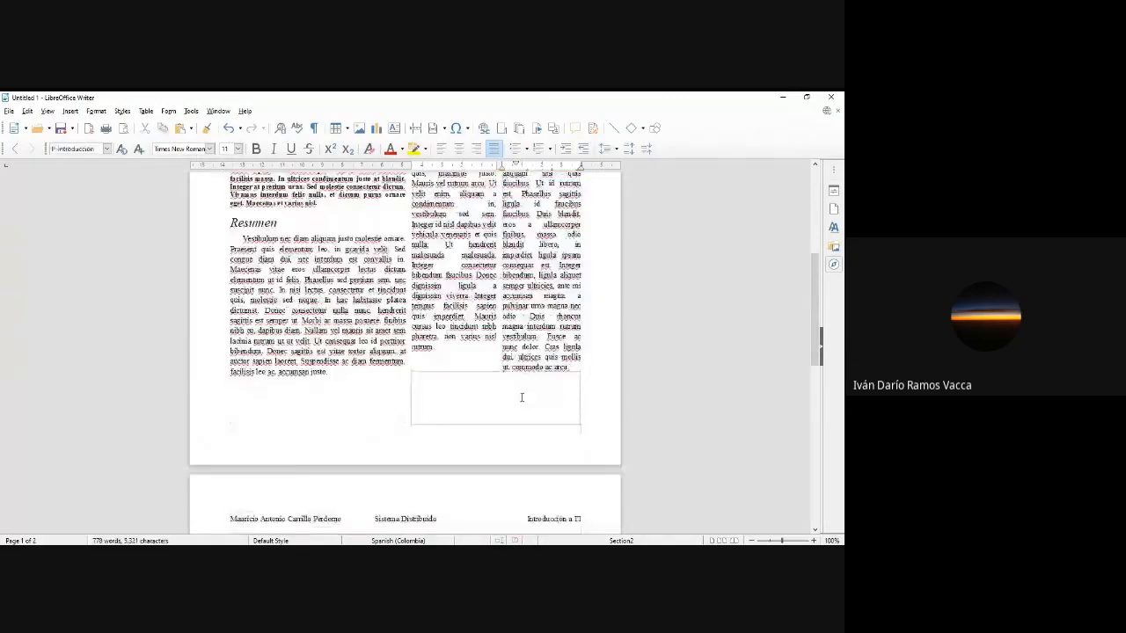
scroll(522, 397, up, 4)
scroll(523, 398, down, 2)
click(526, 447)
scroll(529, 378, up, 3)
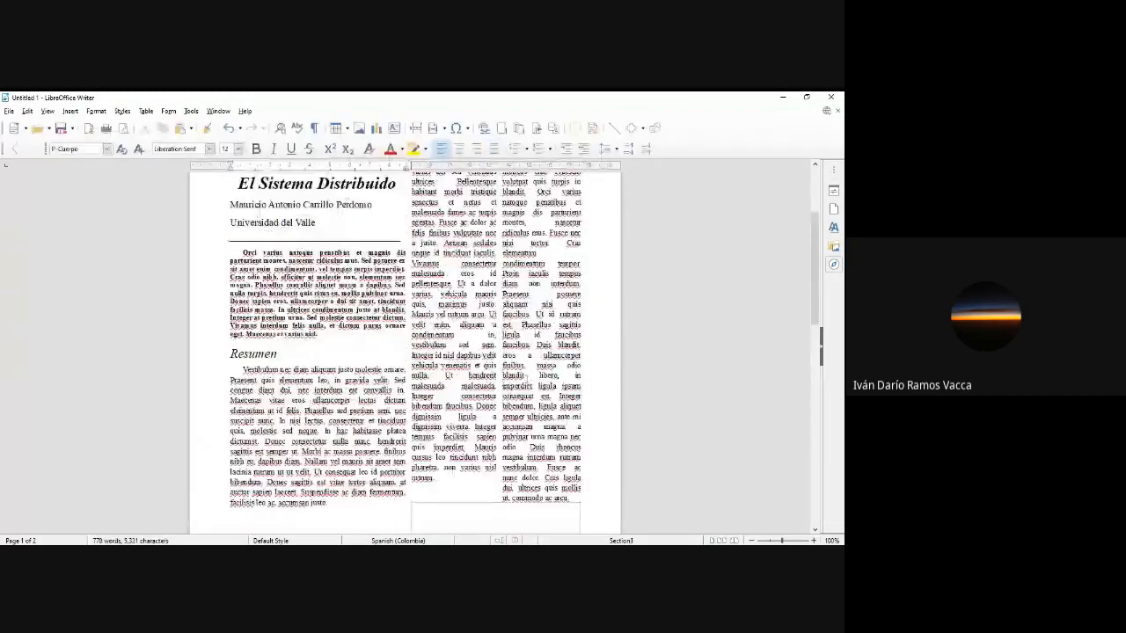
scroll(505, 380, up, 2)
- Compare the first page's column layout with the CAPÍTULO 1 text on the second page
scroll(506, 380, down, 7)
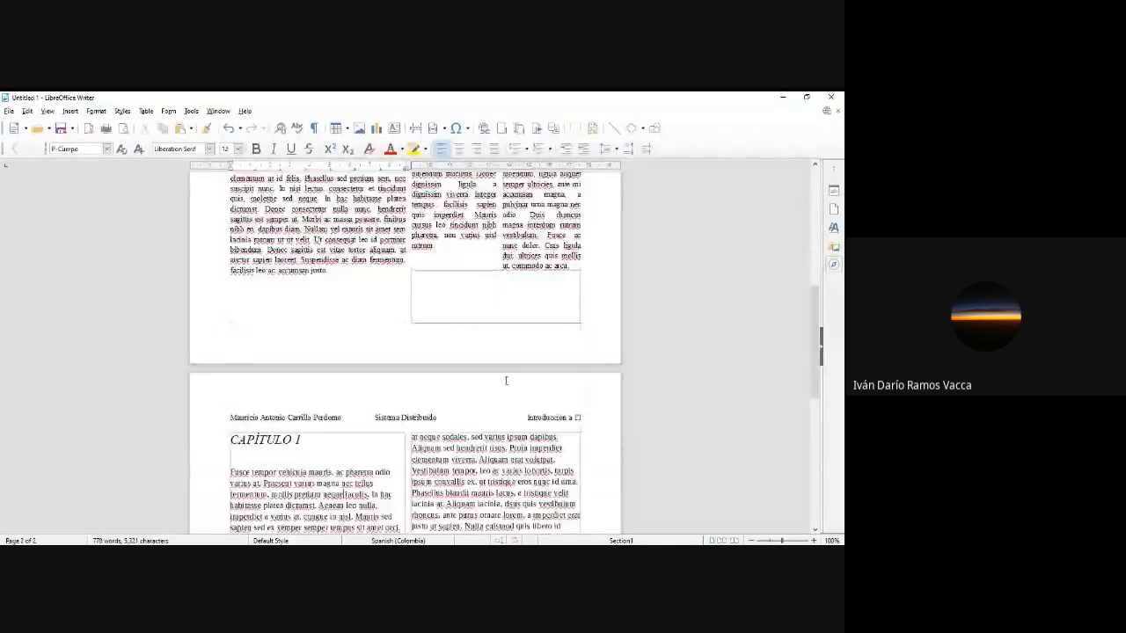
scroll(495, 382, down, 8)
scroll(405, 370, up, 6)
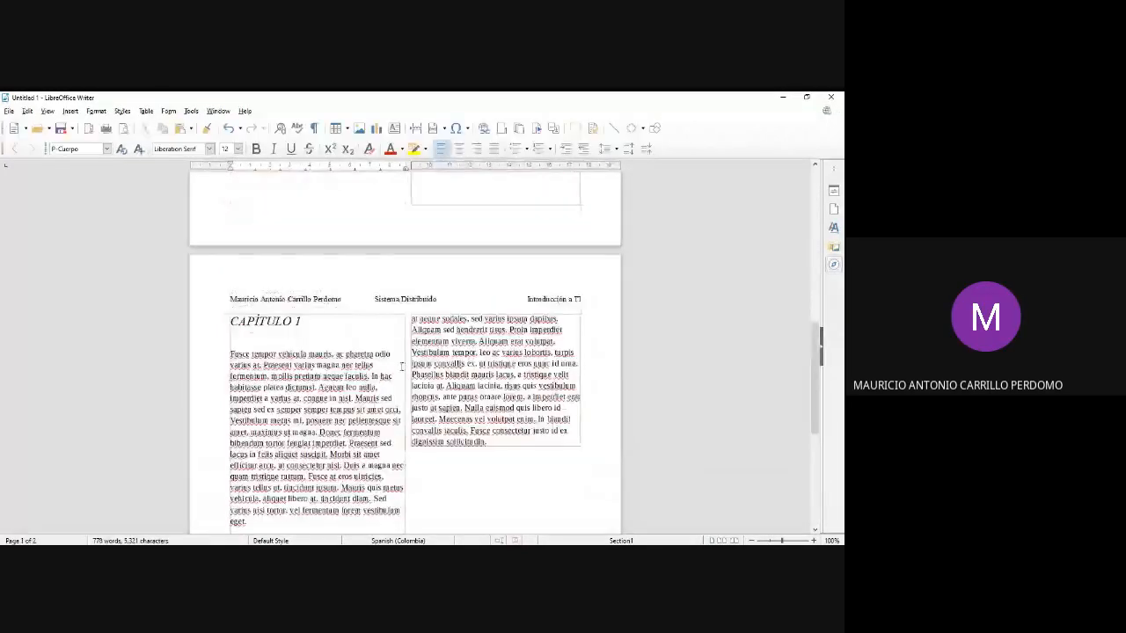
scroll(402, 366, up, 7)
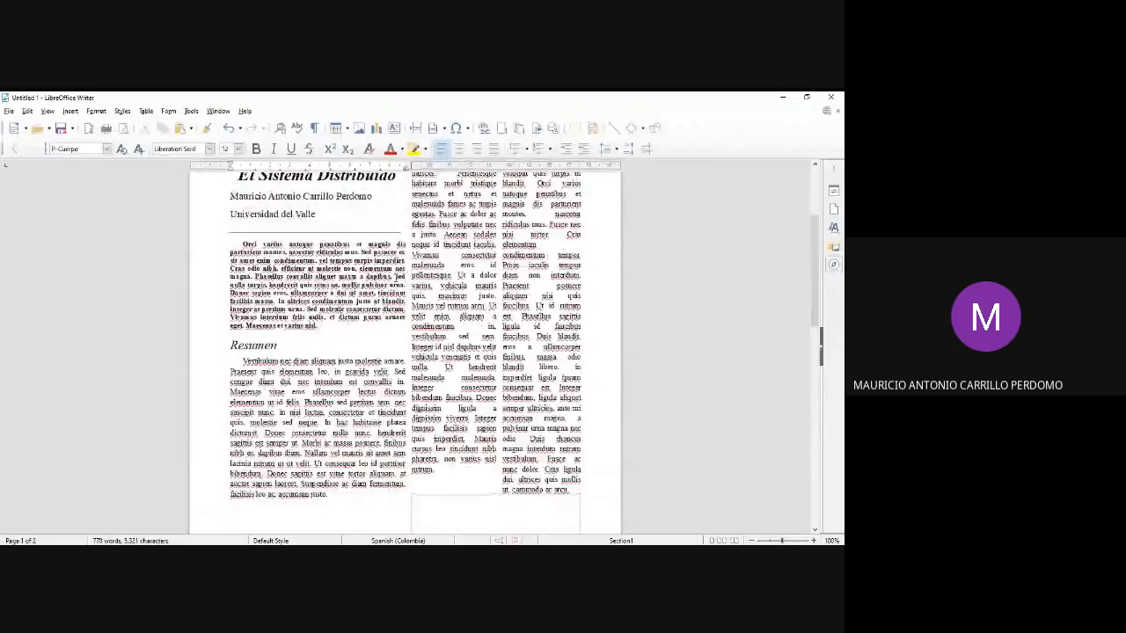
scroll(338, 318, up, 2)
scroll(338, 317, up, 2)
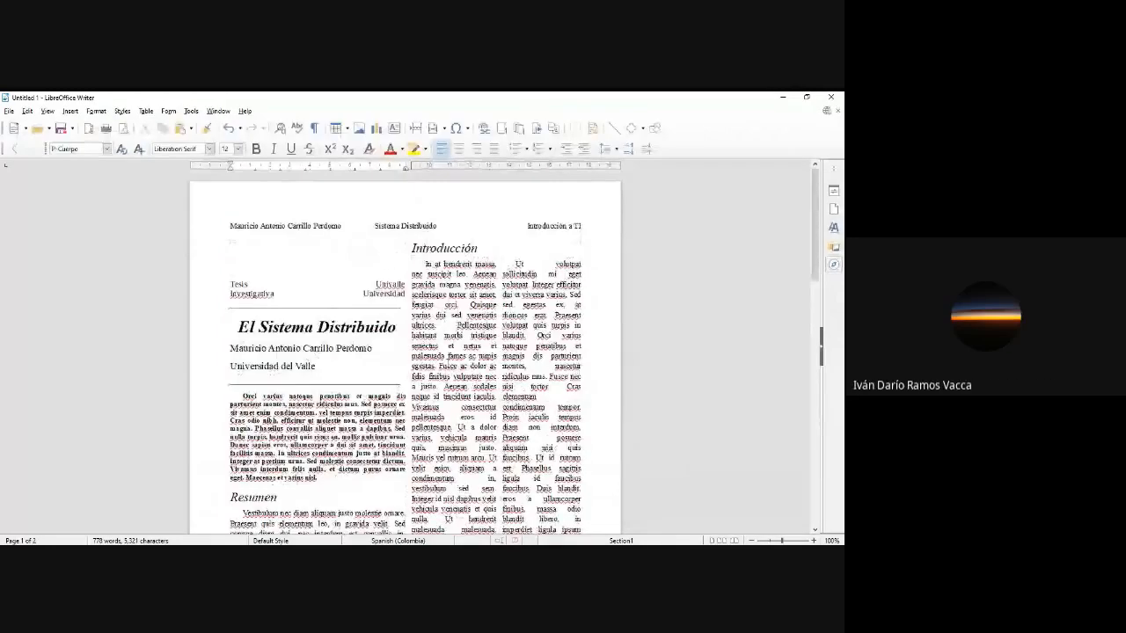
scroll(271, 380, down, 7)
scroll(271, 380, down, 3)
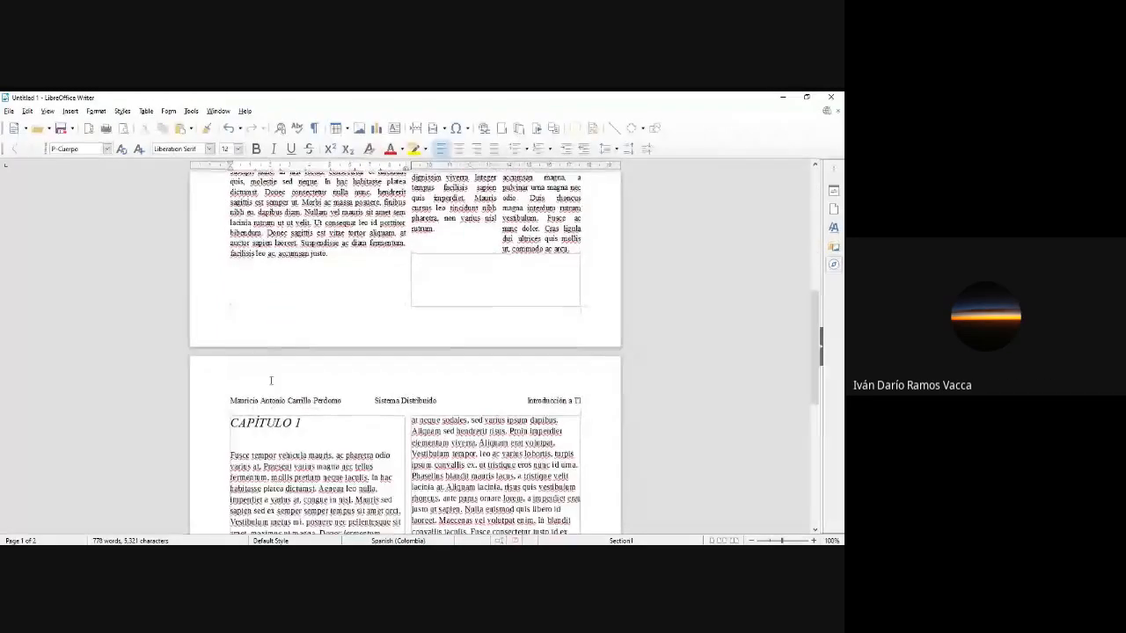
scroll(271, 380, up, 8)
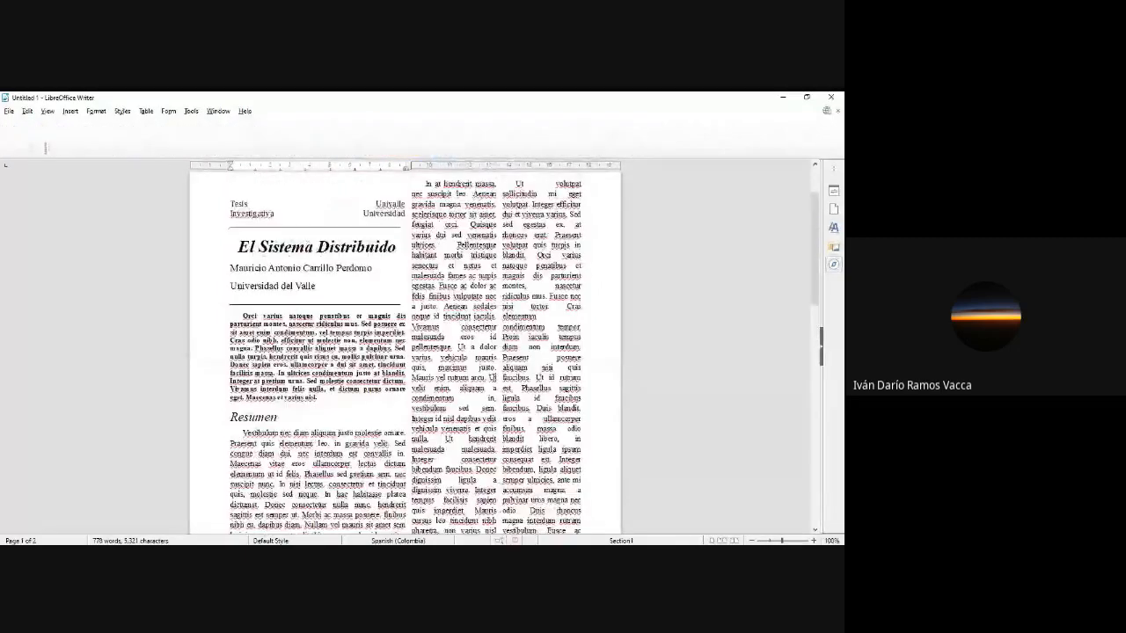
scroll(310, 384, down, 8)
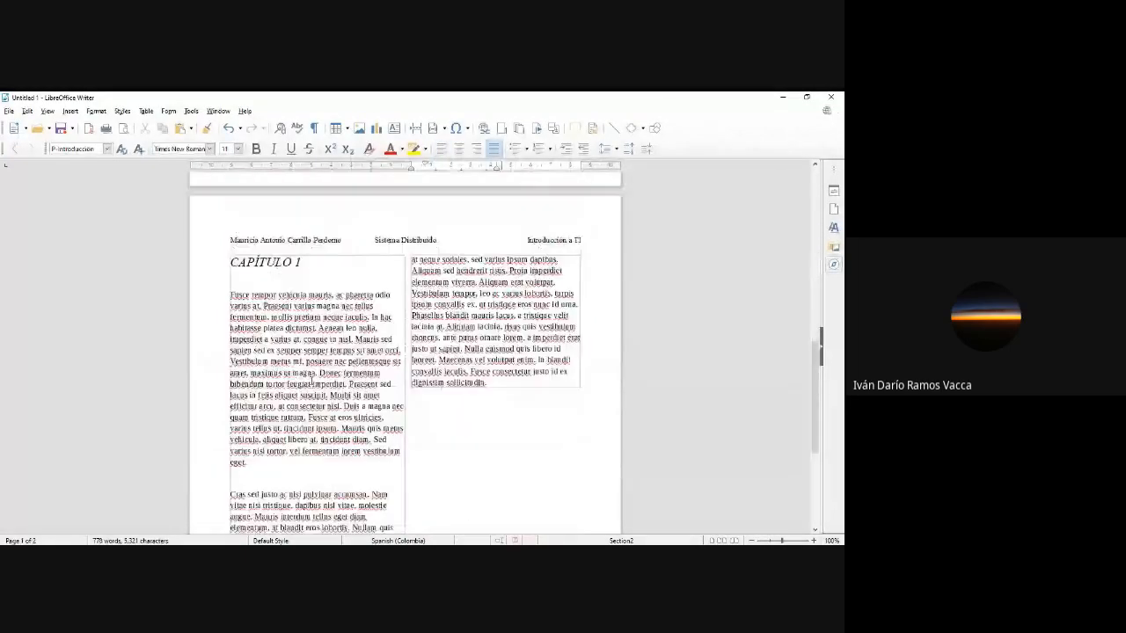
click(510, 382)
scroll(511, 382, down, 6)
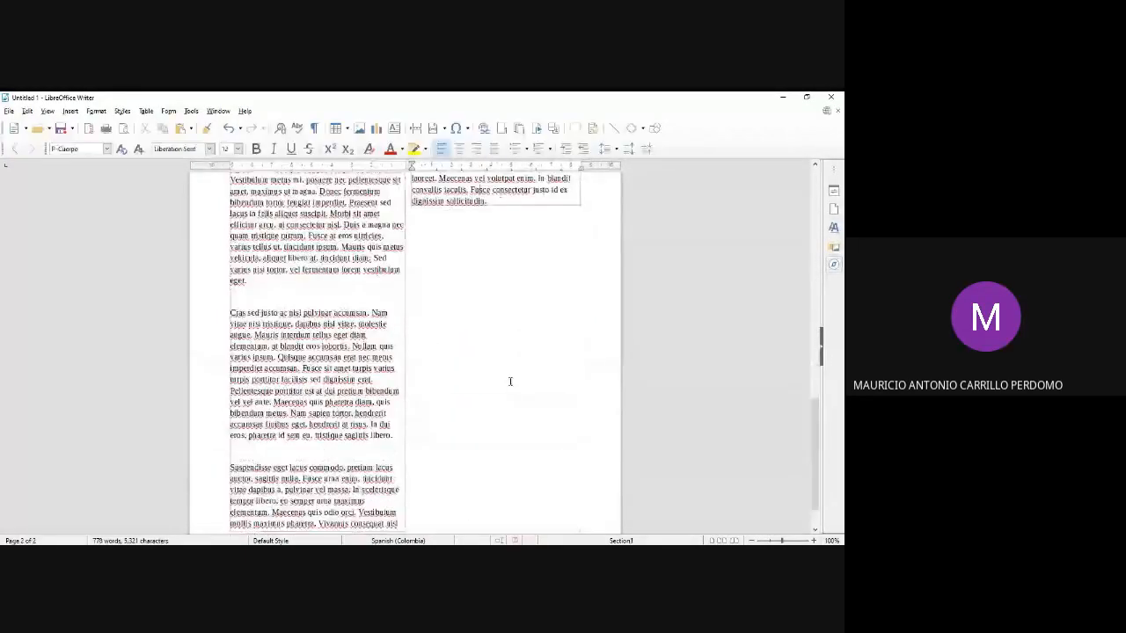
scroll(510, 382, up, 8)
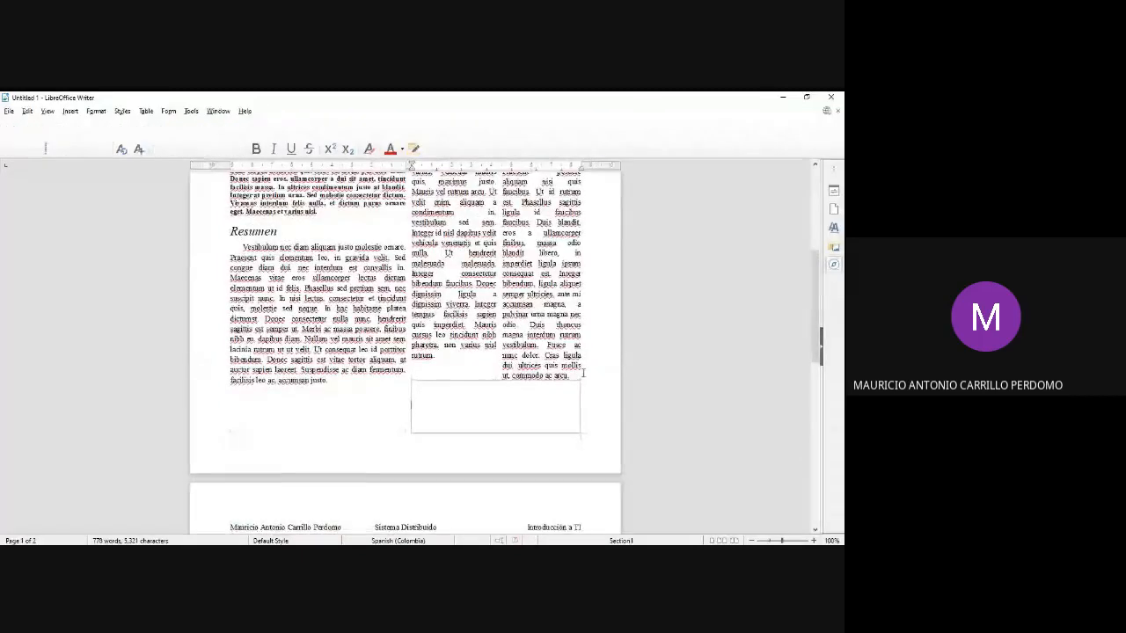
- Highlight the Introducción body text across its two columns to inspect the section's extent, then clear the selection
drag(582, 375, 418, 239)
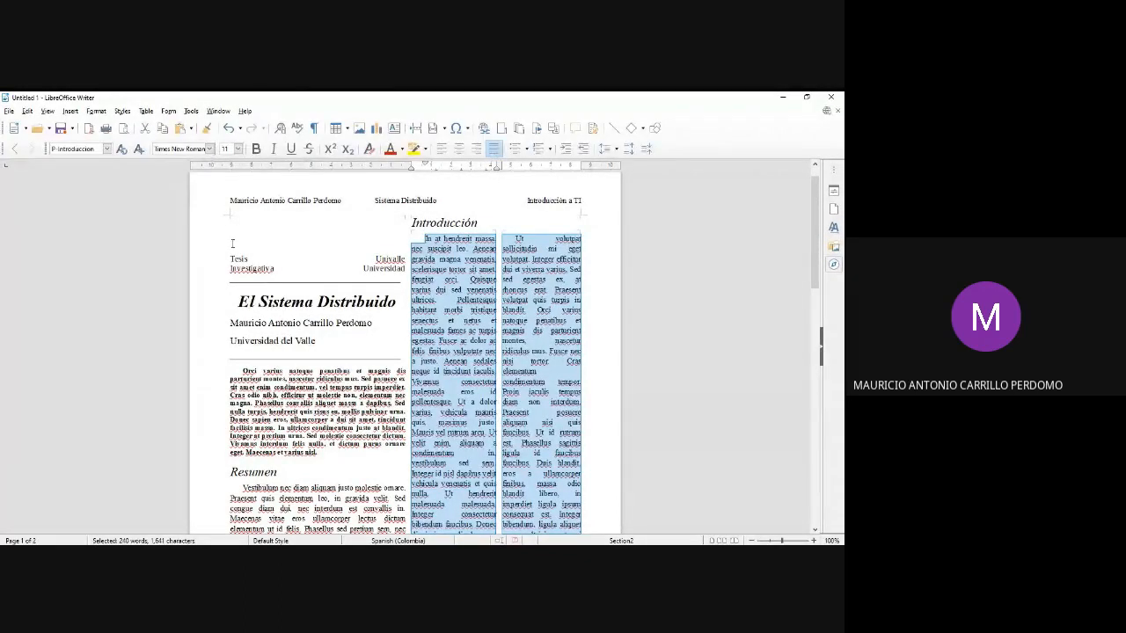
drag(234, 243, 586, 494)
click(530, 284)
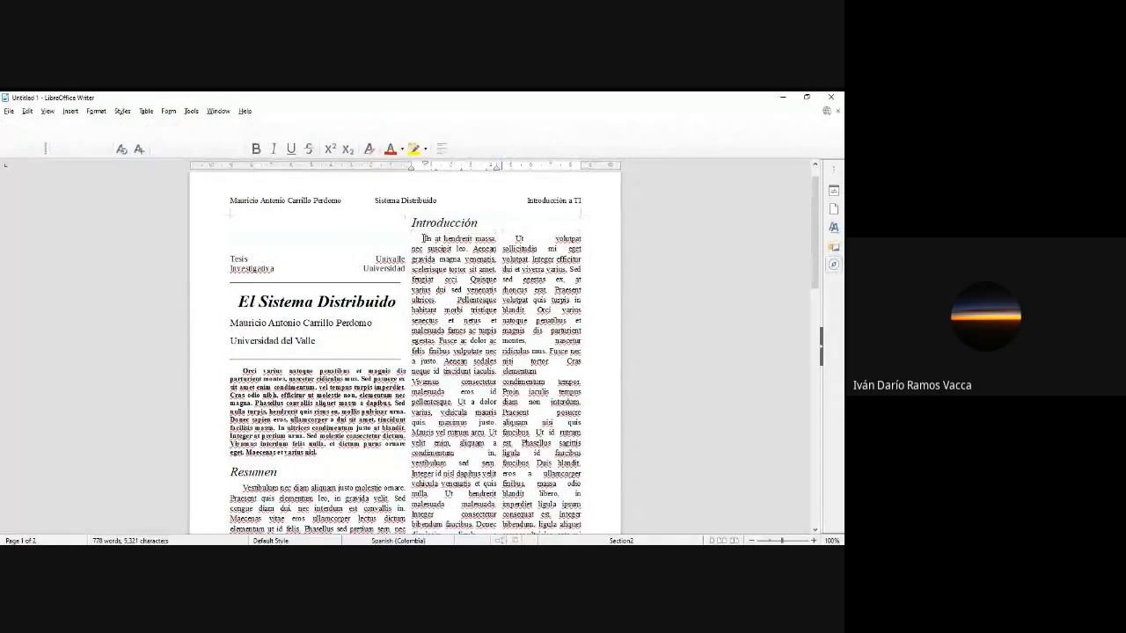
drag(423, 238, 581, 409)
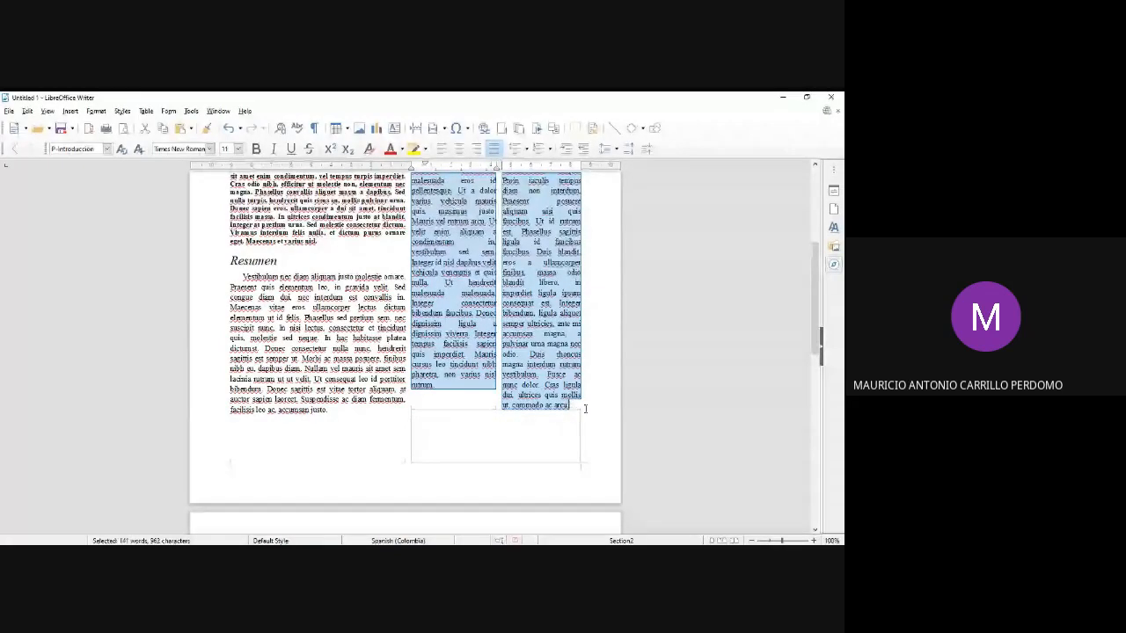
click(572, 398)
drag(569, 396, 511, 338)
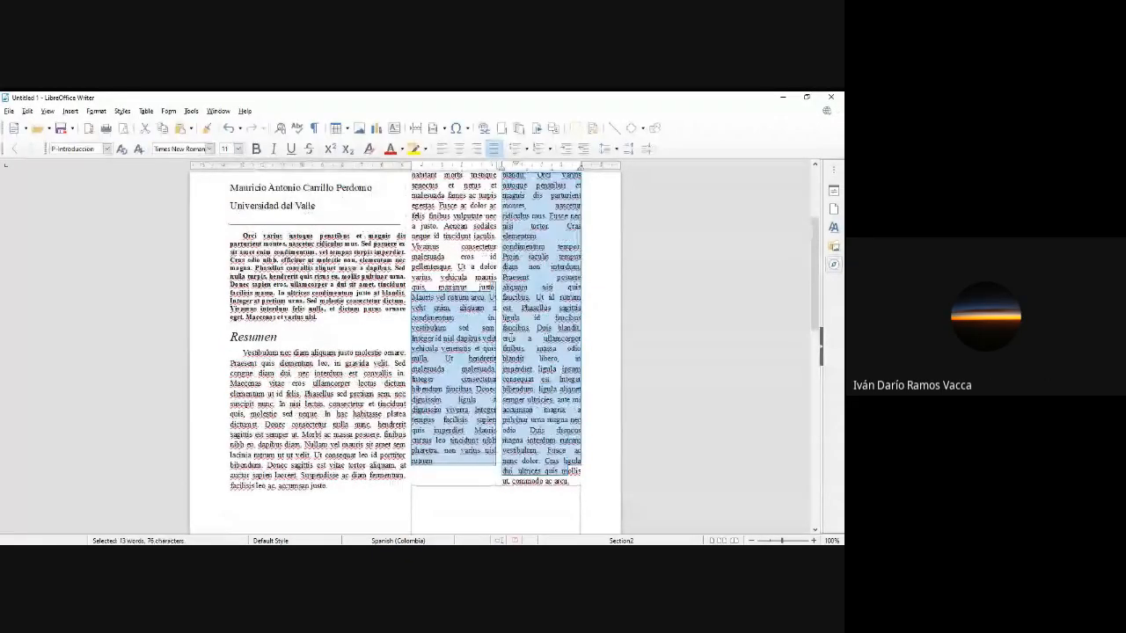
click(513, 379)
- Look through both pages and check the paragraph styles of the bold abstract and the Resumen text
scroll(526, 458, up, 2)
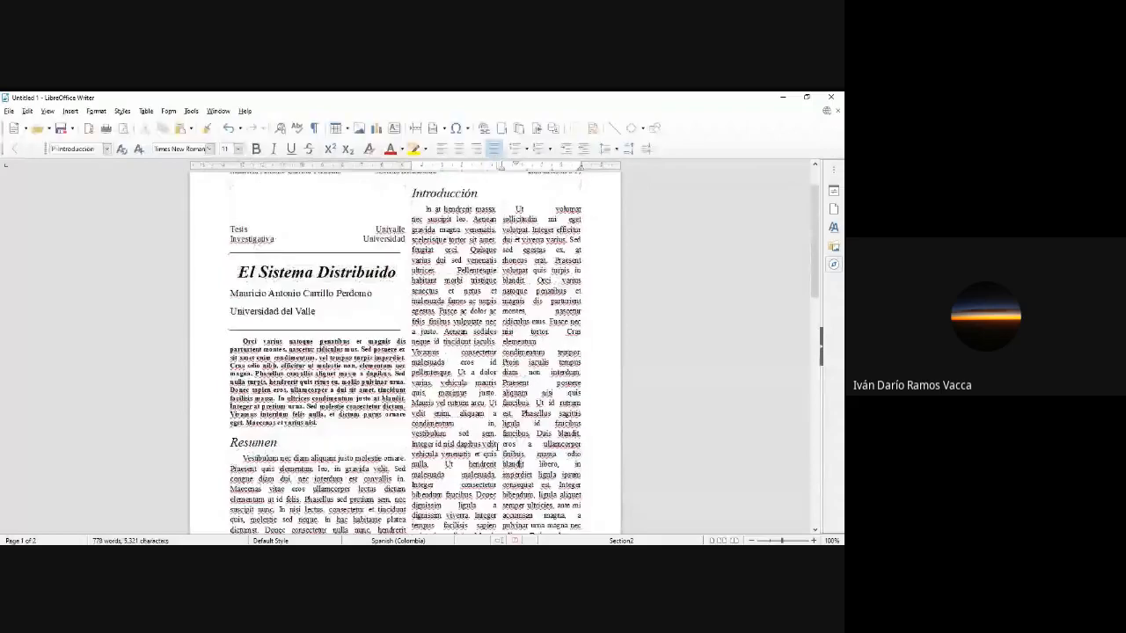
scroll(522, 464, up, 1)
scroll(485, 440, down, 4)
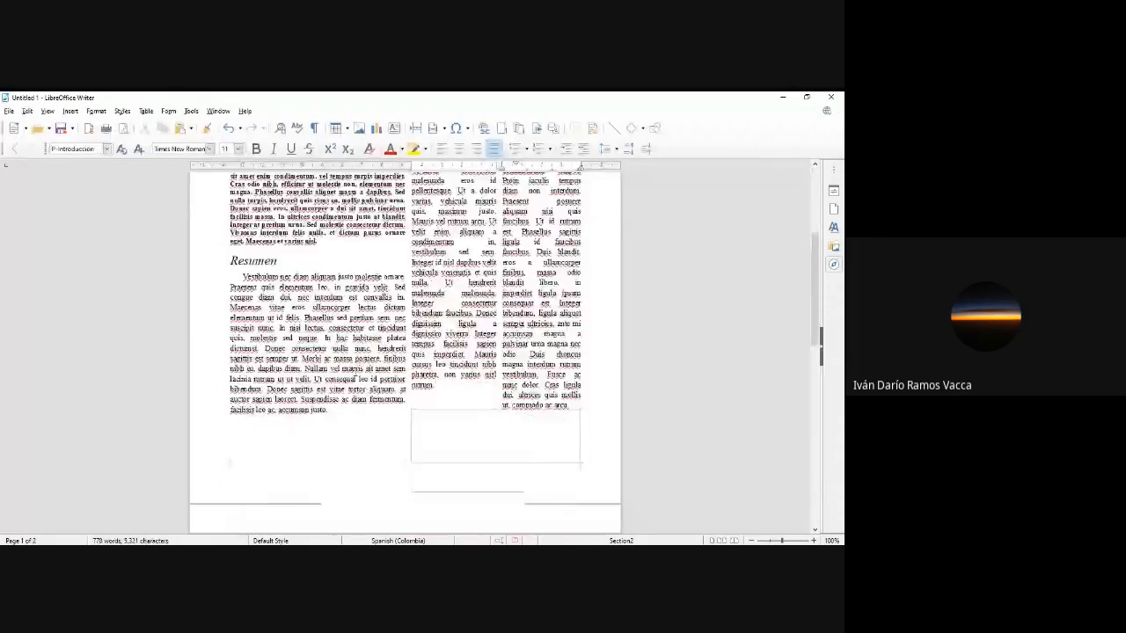
scroll(405, 352, down, 10)
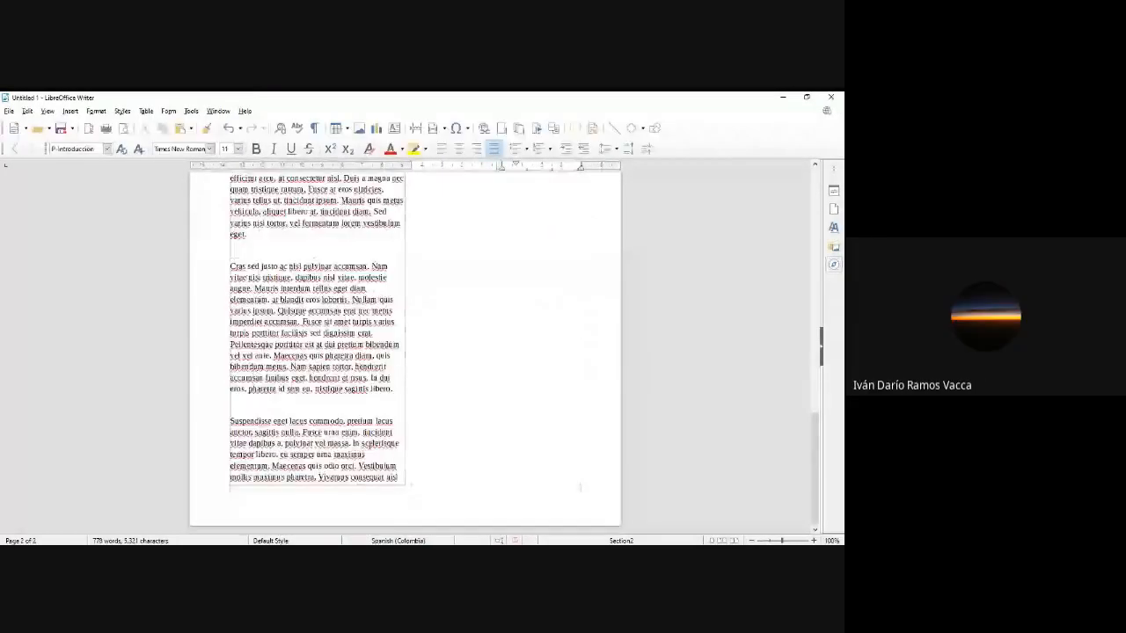
scroll(405, 352, up, 5)
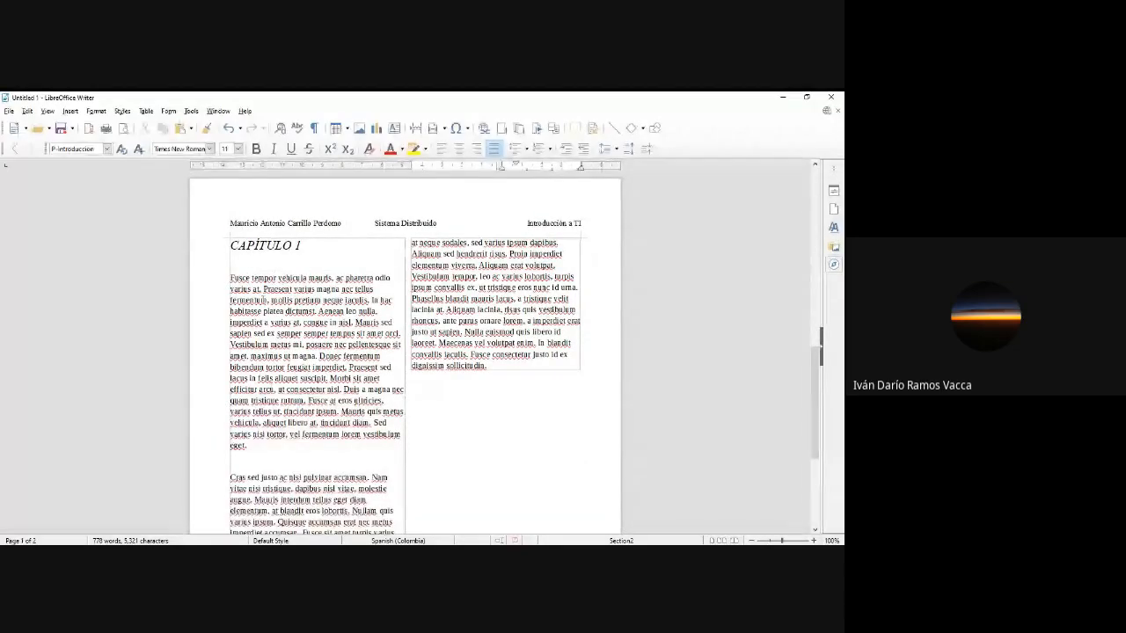
scroll(405, 352, up, 10)
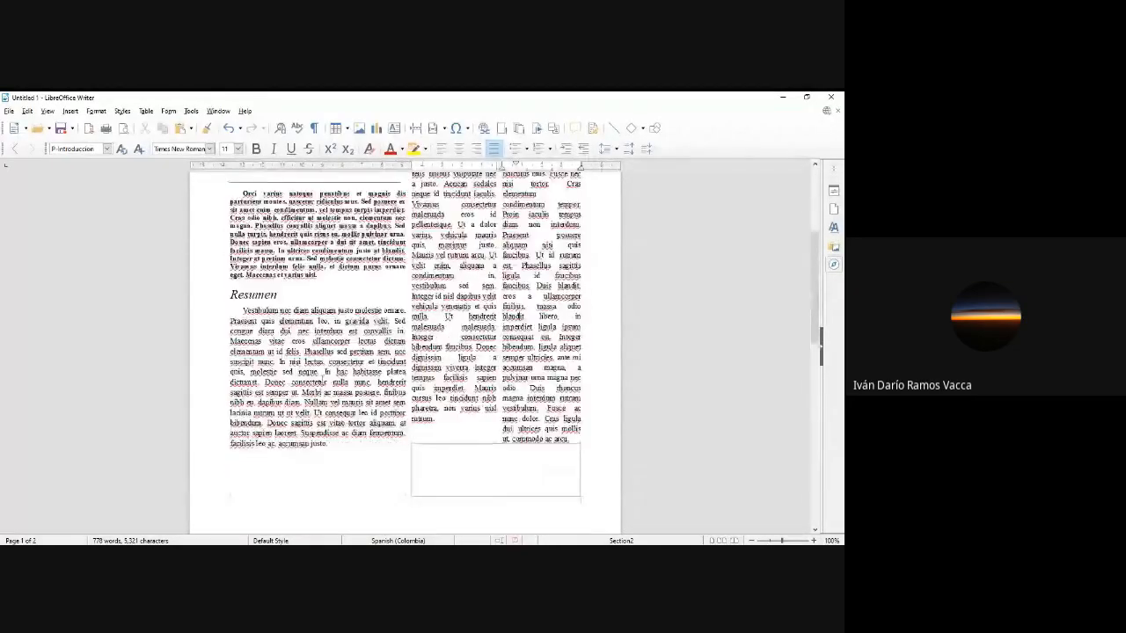
scroll(322, 379, up, 4)
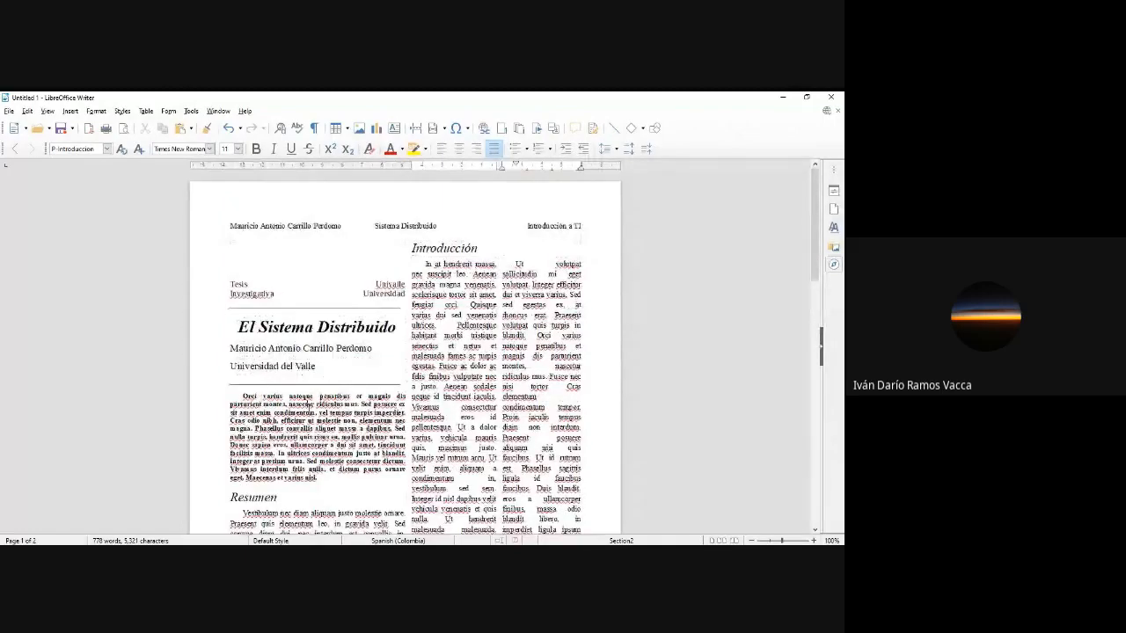
click(308, 404)
scroll(309, 404, down, 3)
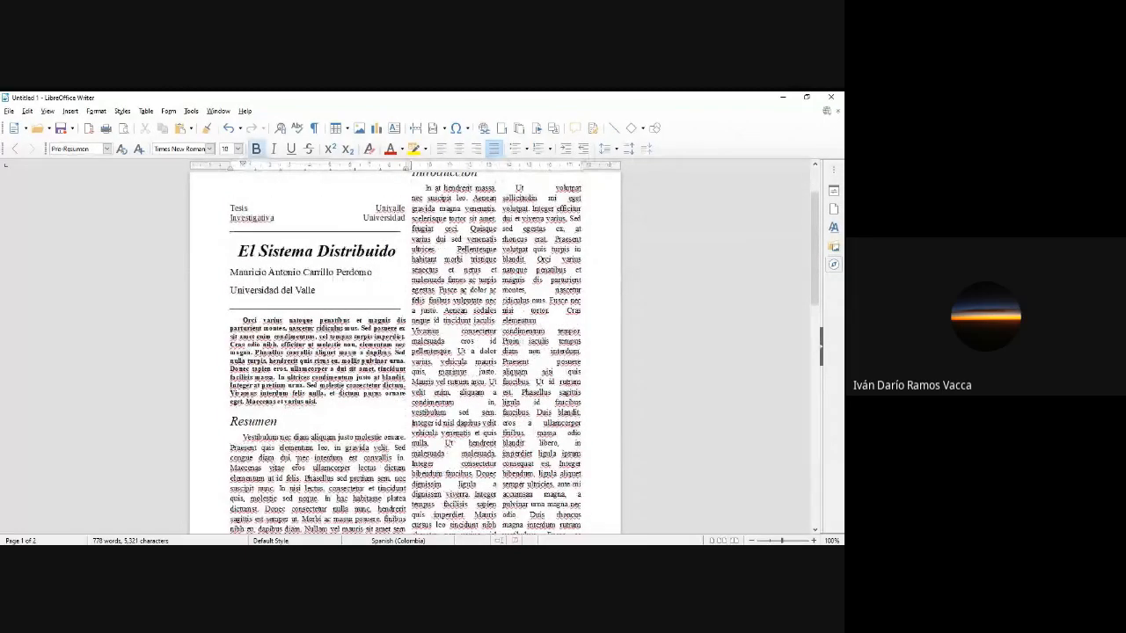
click(300, 461)
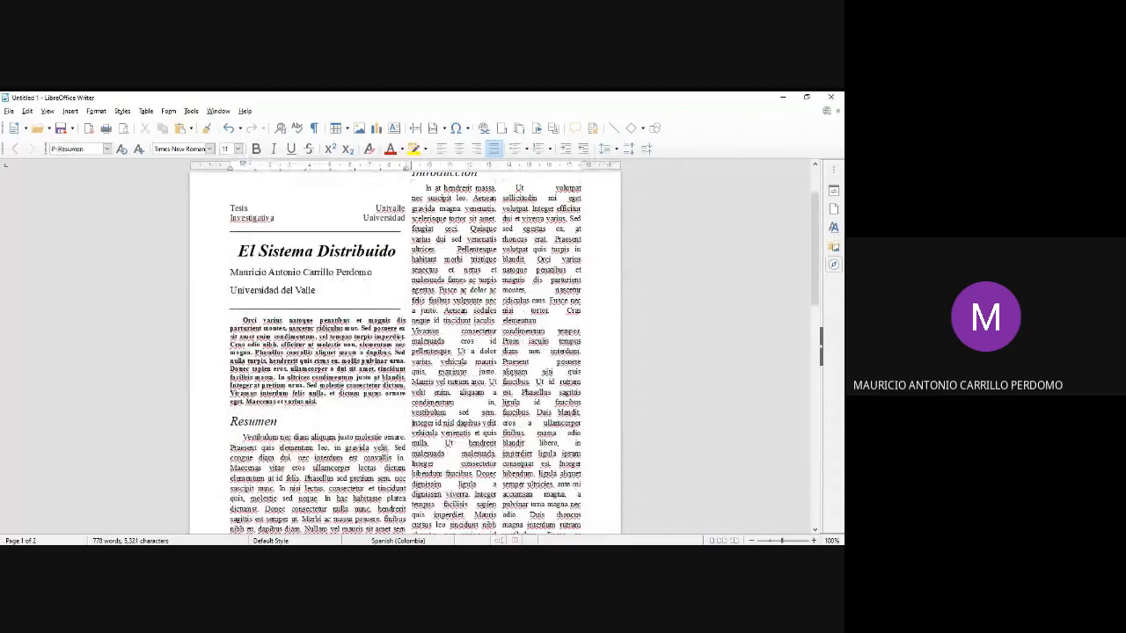
scroll(405, 352, down, 5)
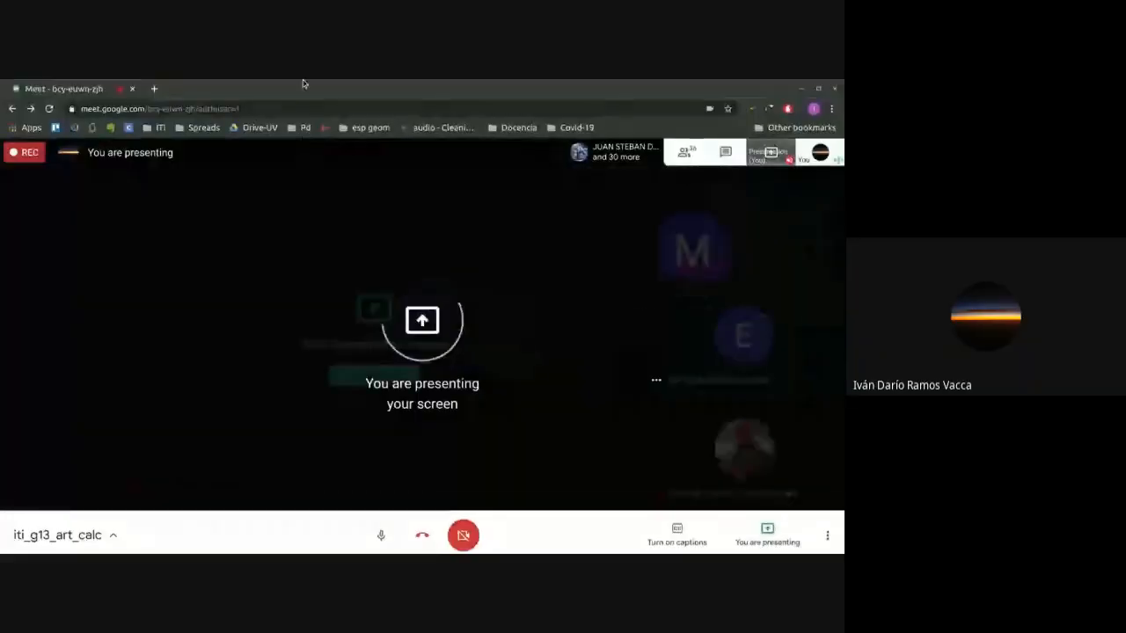
- In a new Chrome tab, search for "ins coronavirus", open the Instituto Nacional de Salud's Coronavirus en Colombia page and dismiss its notice
click(150, 88)
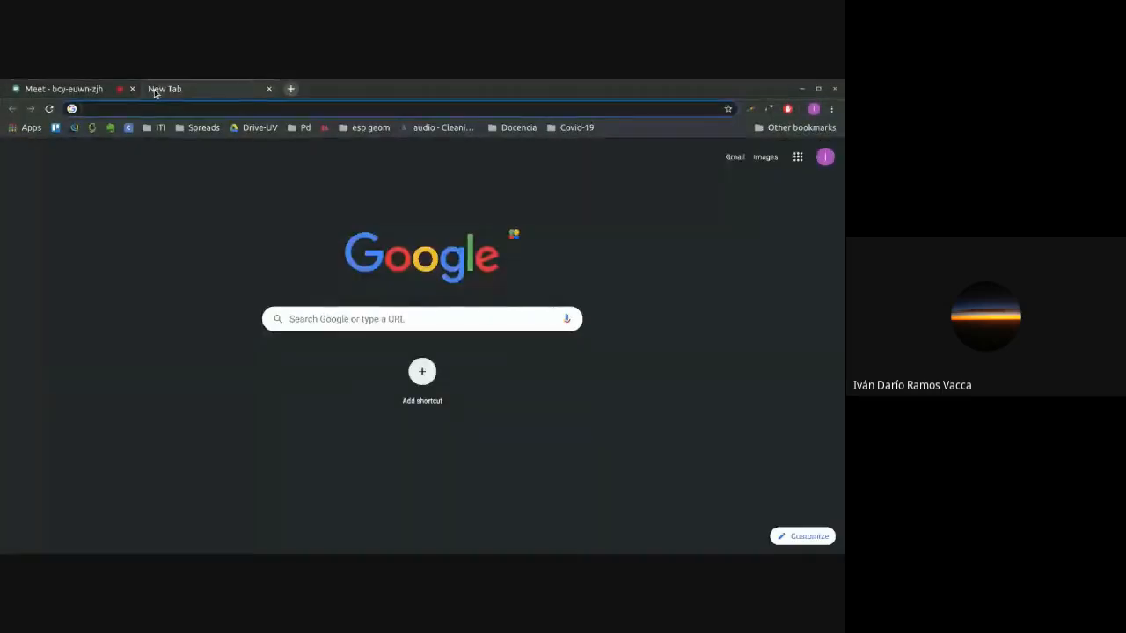
text(ins coronavirus)
key(Return)
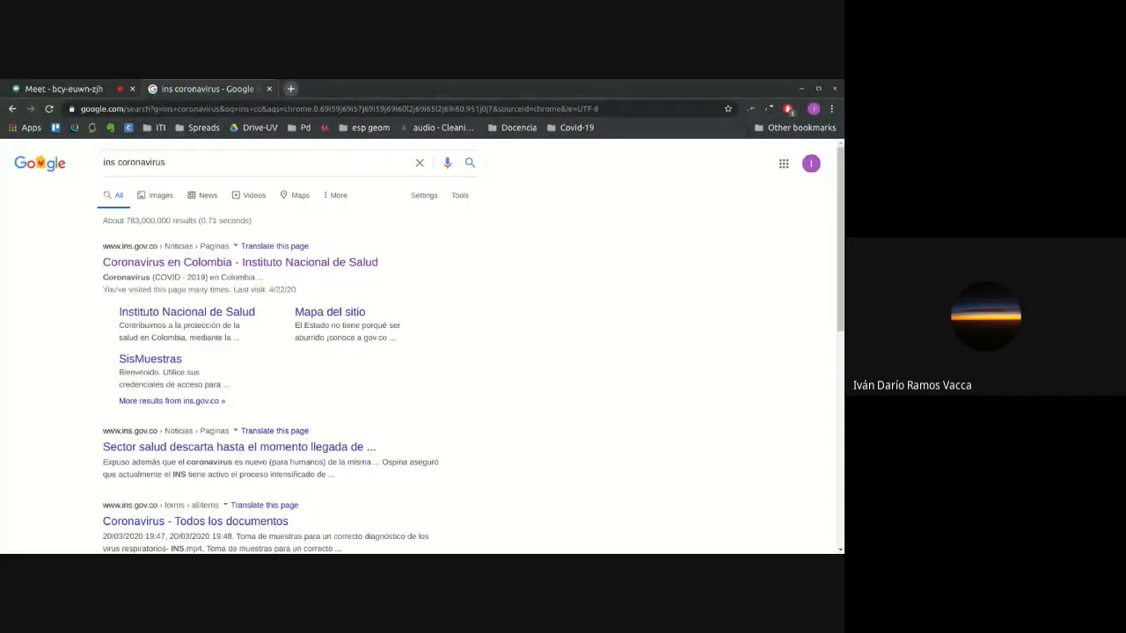
click(254, 267)
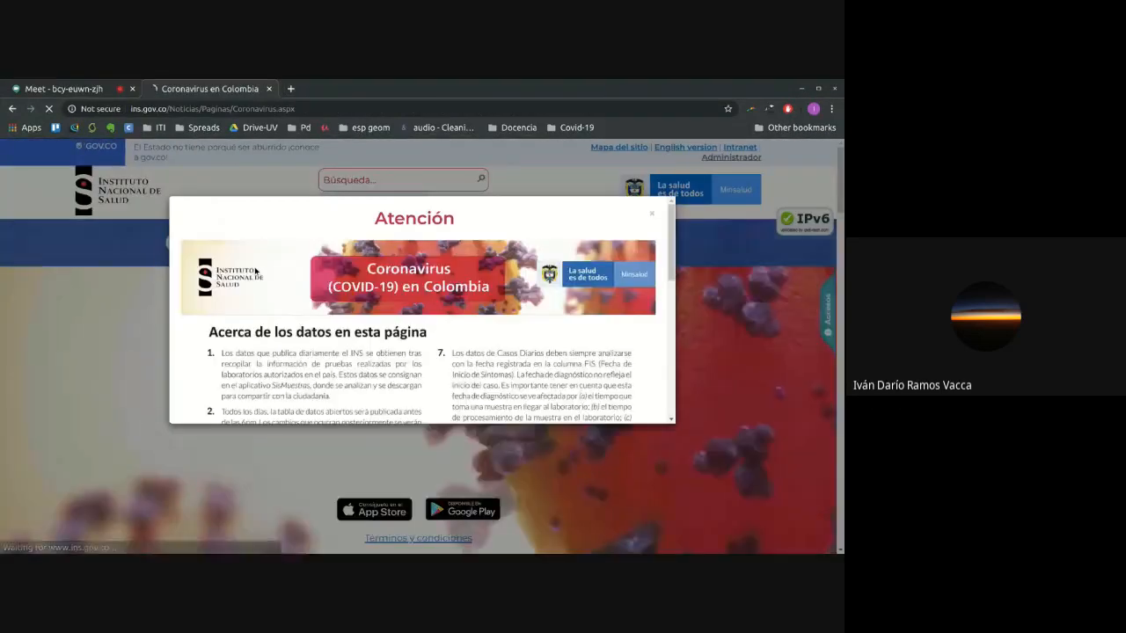
click(652, 214)
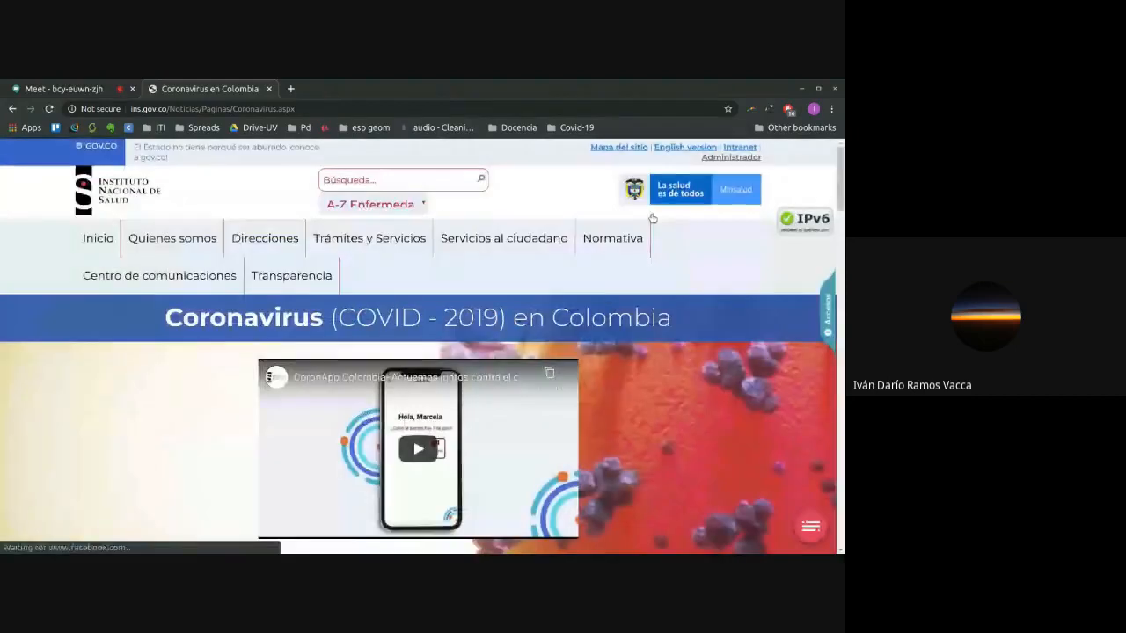
- Open the Casos positivos de COVID-19 en Colombia dataset from the Coronavirus page and display its export download formats
scroll(657, 324, down, 5)
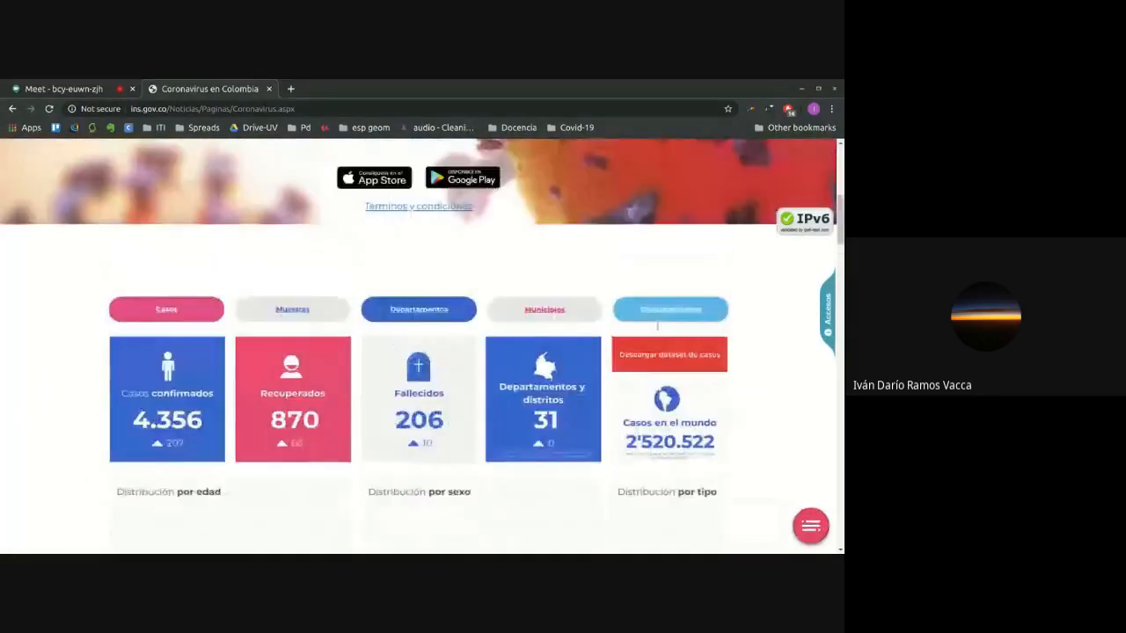
click(676, 364)
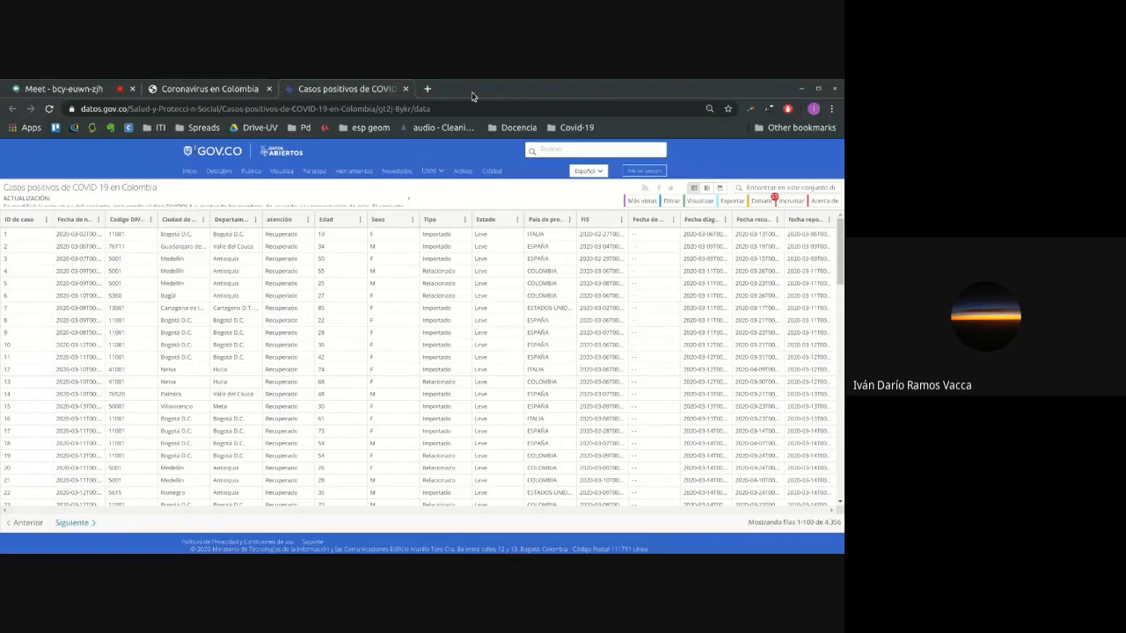
click(737, 204)
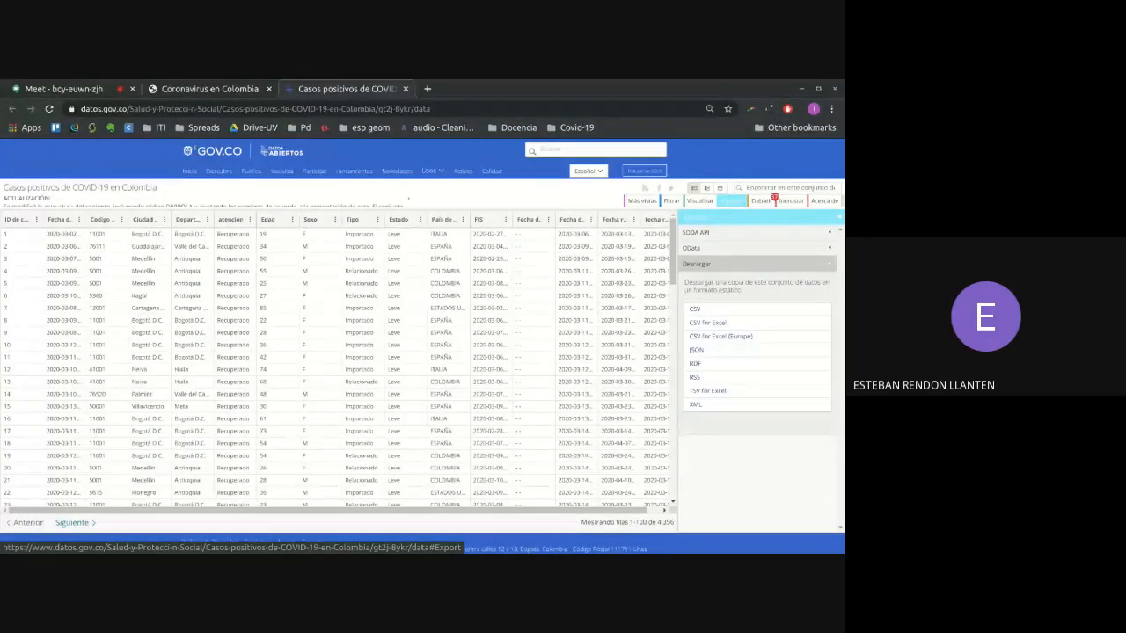
middle_click(732, 202)
click(470, 92)
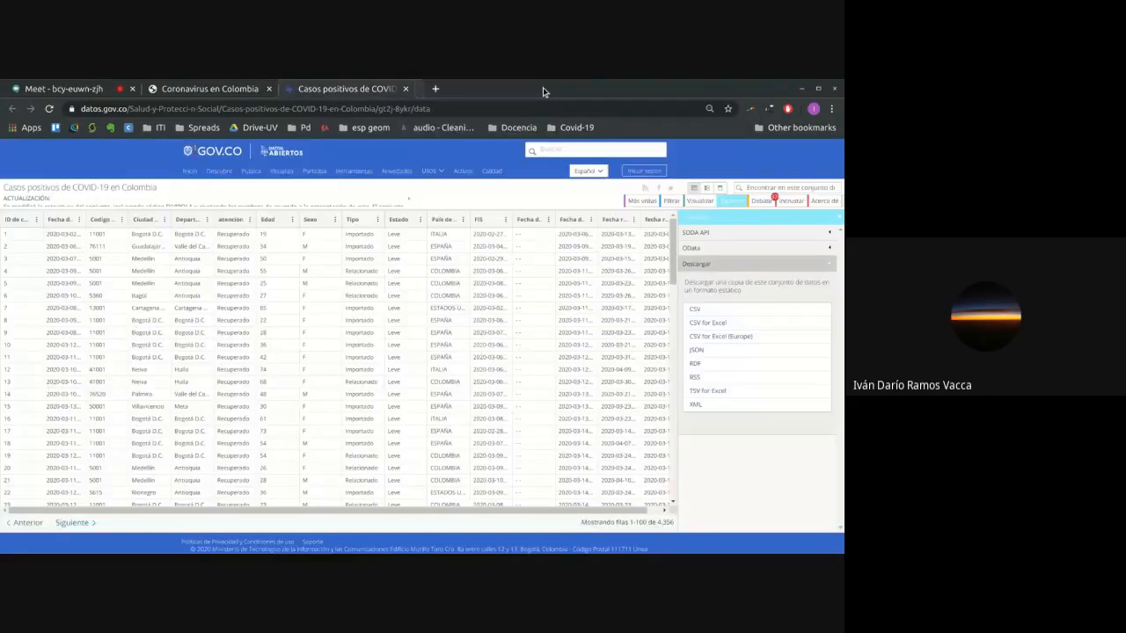
click(543, 89)
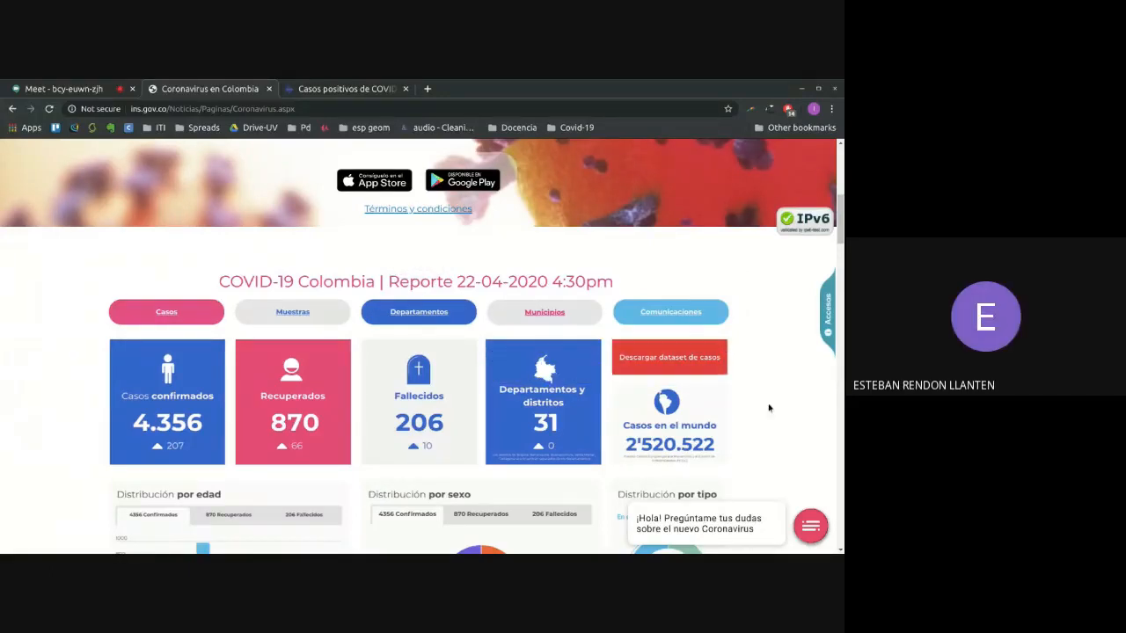
- Look over the case totals and distribution charts in the Coronavirus en Colombia report
scroll(766, 413, down, 3)
scroll(766, 425, down, 1)
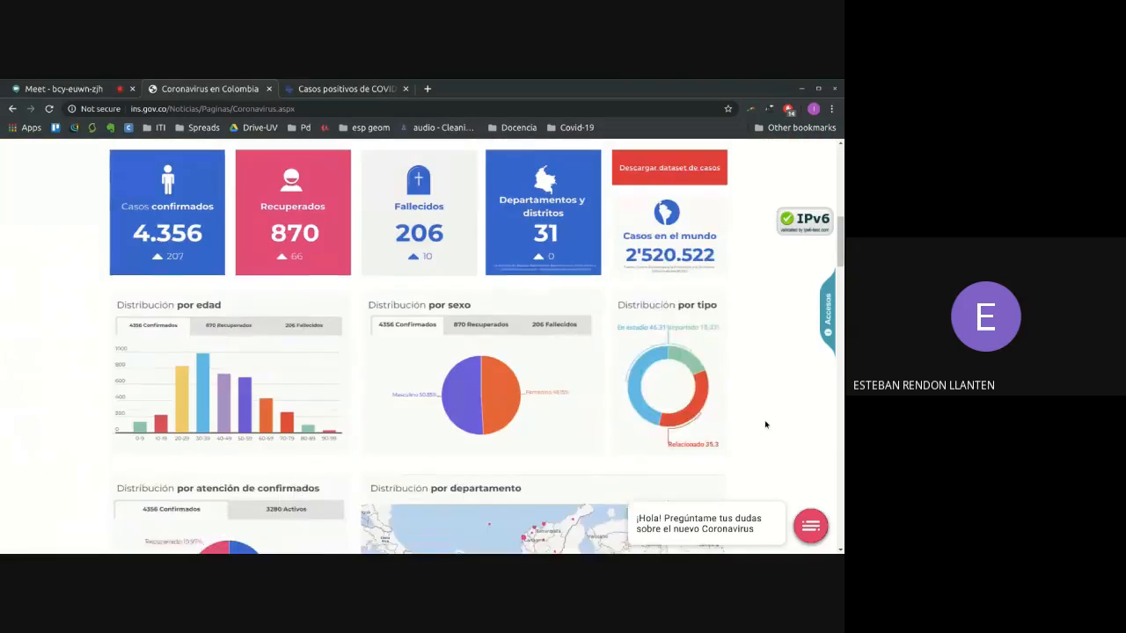
scroll(765, 425, up, 4)
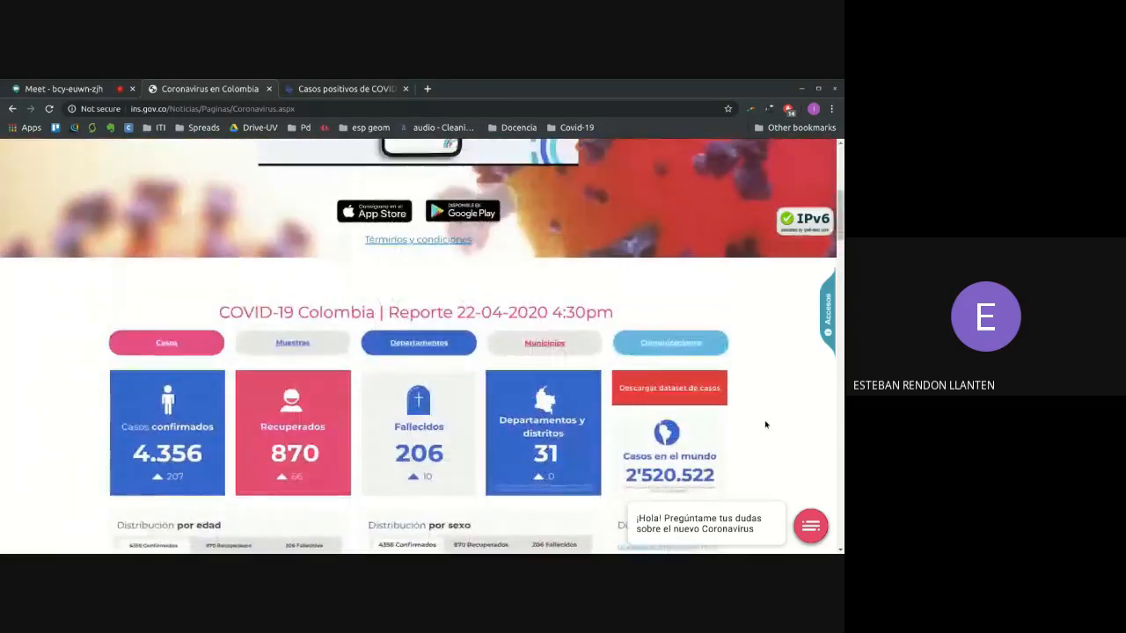
scroll(765, 425, up, 1)
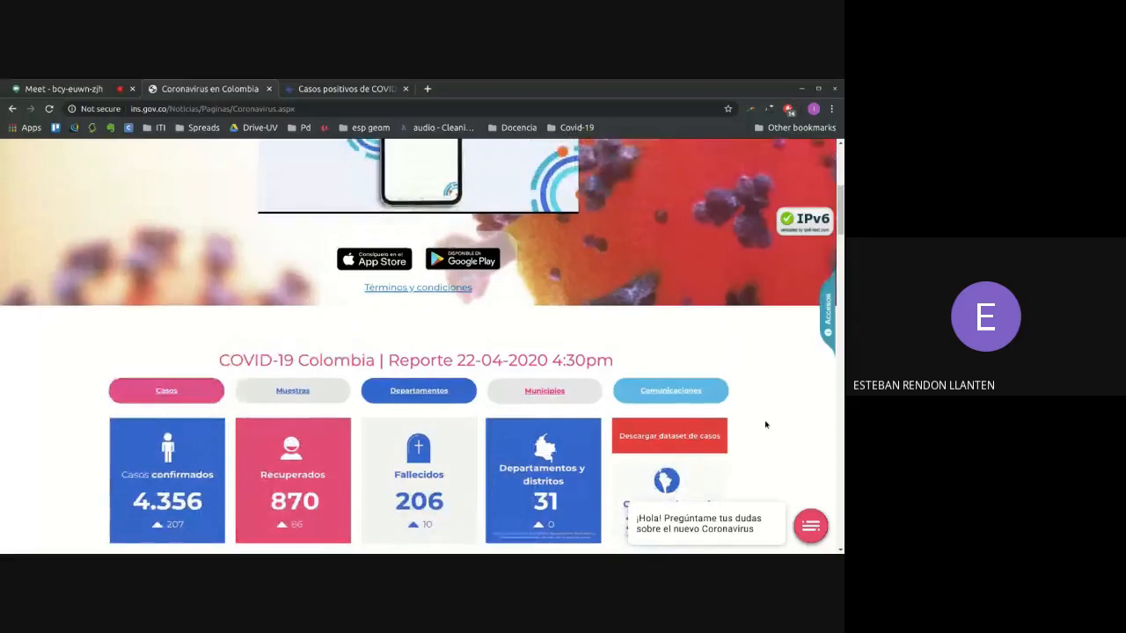
scroll(765, 425, down, 1)
scroll(765, 425, down, 1)
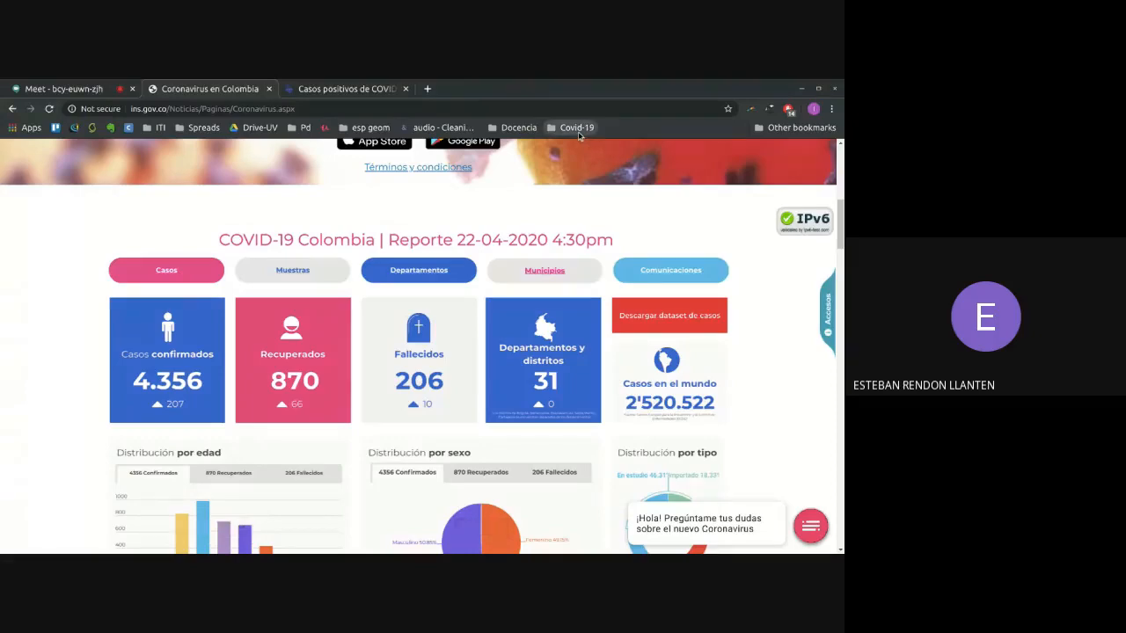
- Open the bookmarked Worldometer coronavirus page in a new tab and place that tab before the dataset tab
middle_click(578, 128)
click(487, 89)
drag(487, 89, 351, 89)
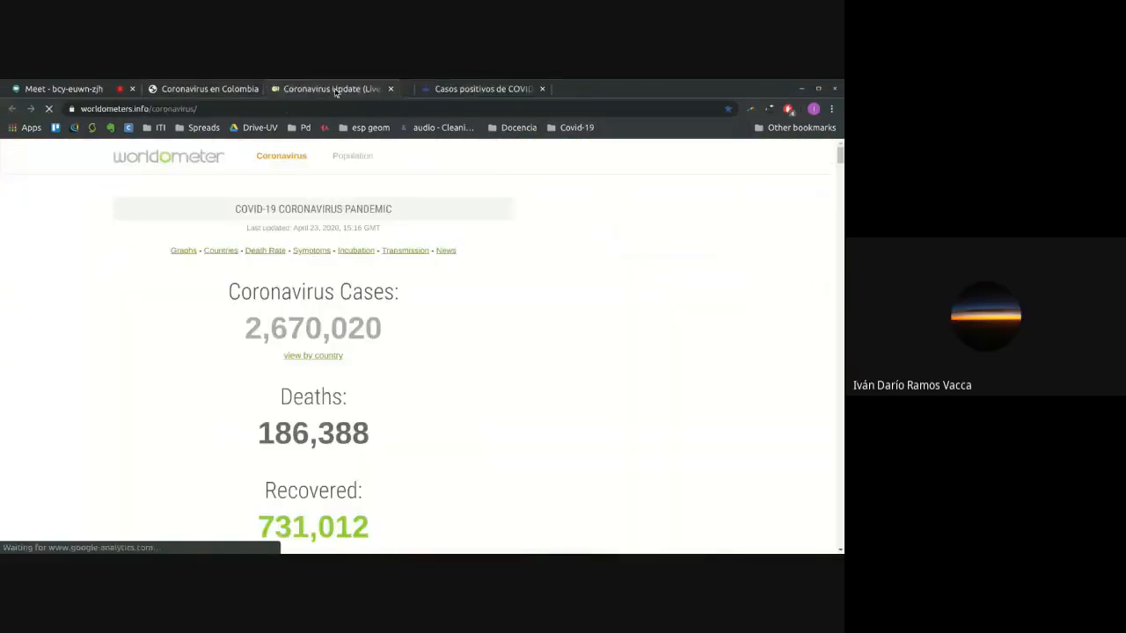
- Find Colombia in Worldometer's country table and open its statistics page
scroll(191, 326, down, 15)
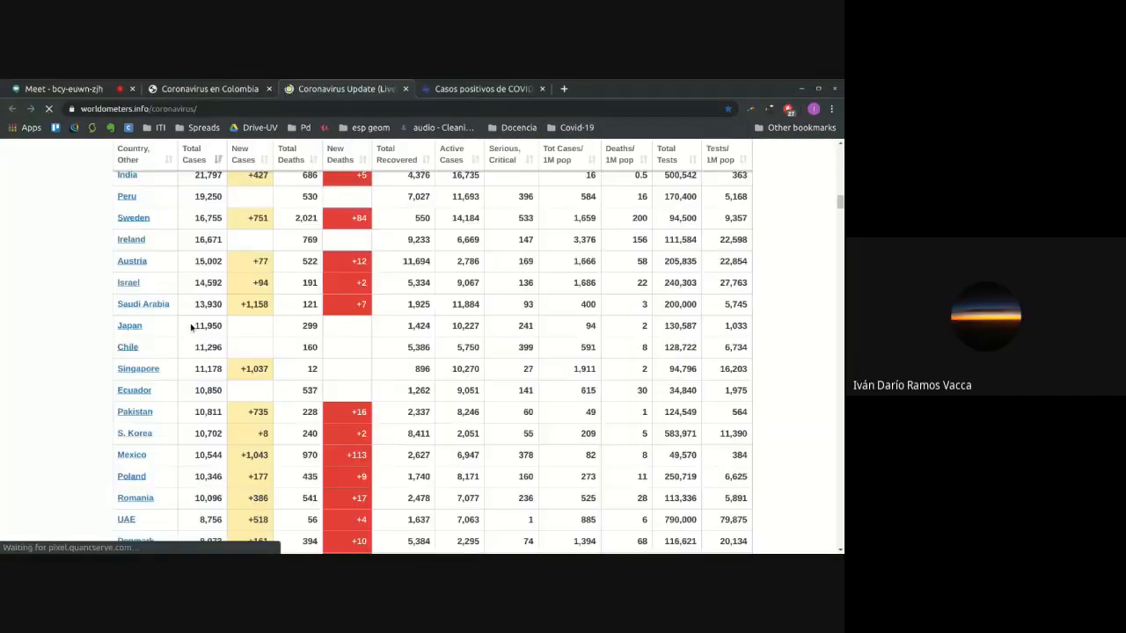
scroll(191, 326, down, 10)
scroll(191, 324, up, 3)
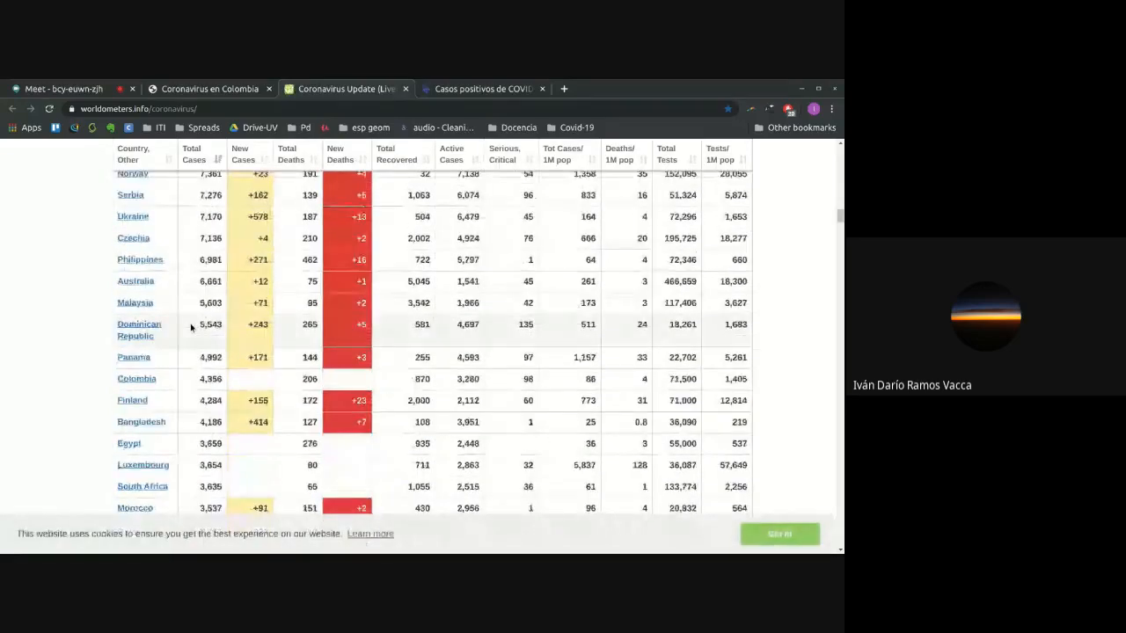
click(136, 380)
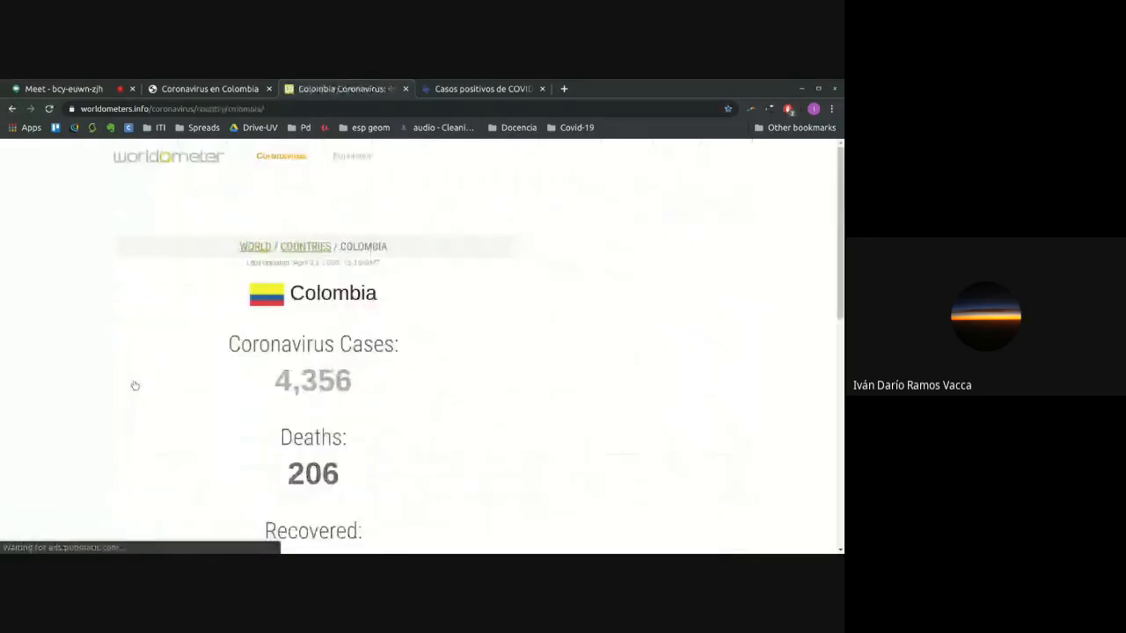
- Examine the Total Cases chart for Colombia and switch it to the logarithmic scale
scroll(135, 386, down, 5)
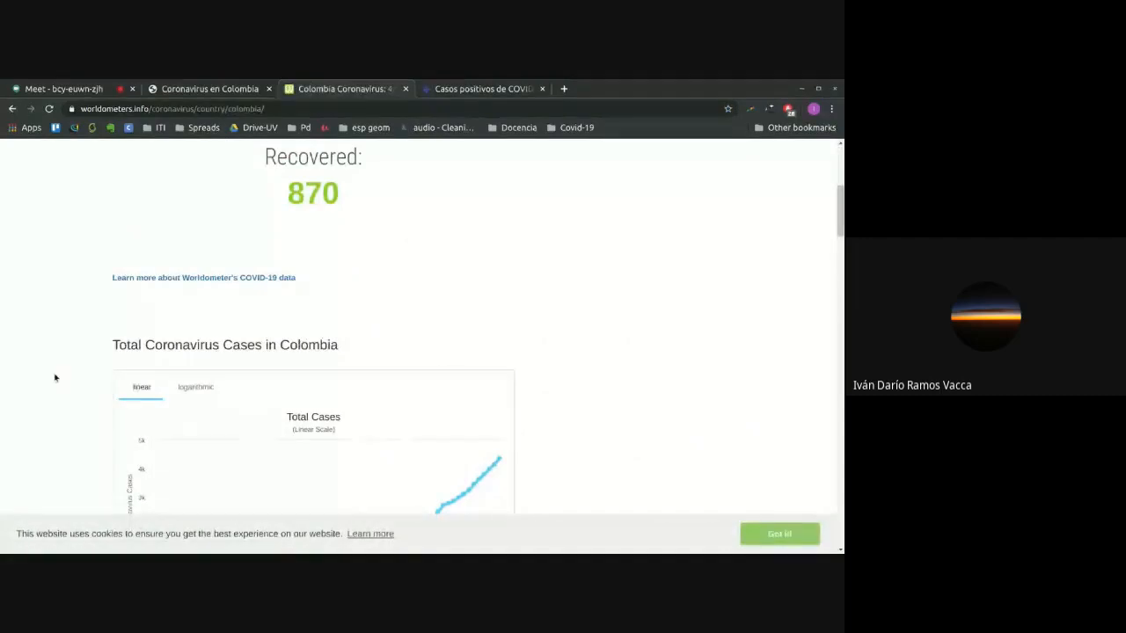
scroll(54, 378, down, 2)
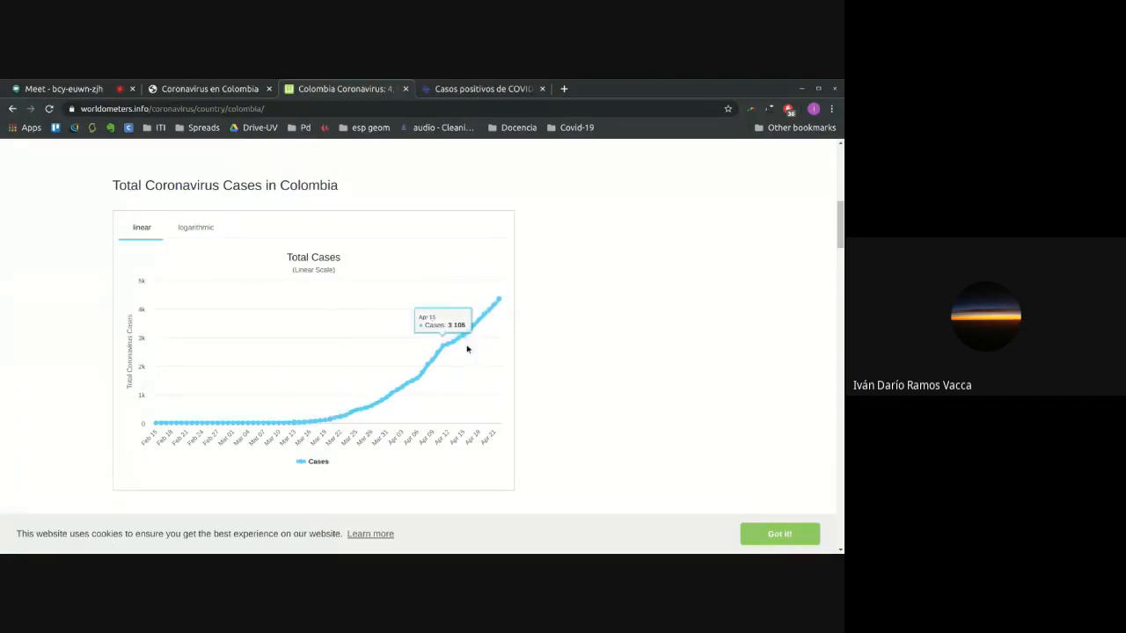
drag(613, 234, 130, 196)
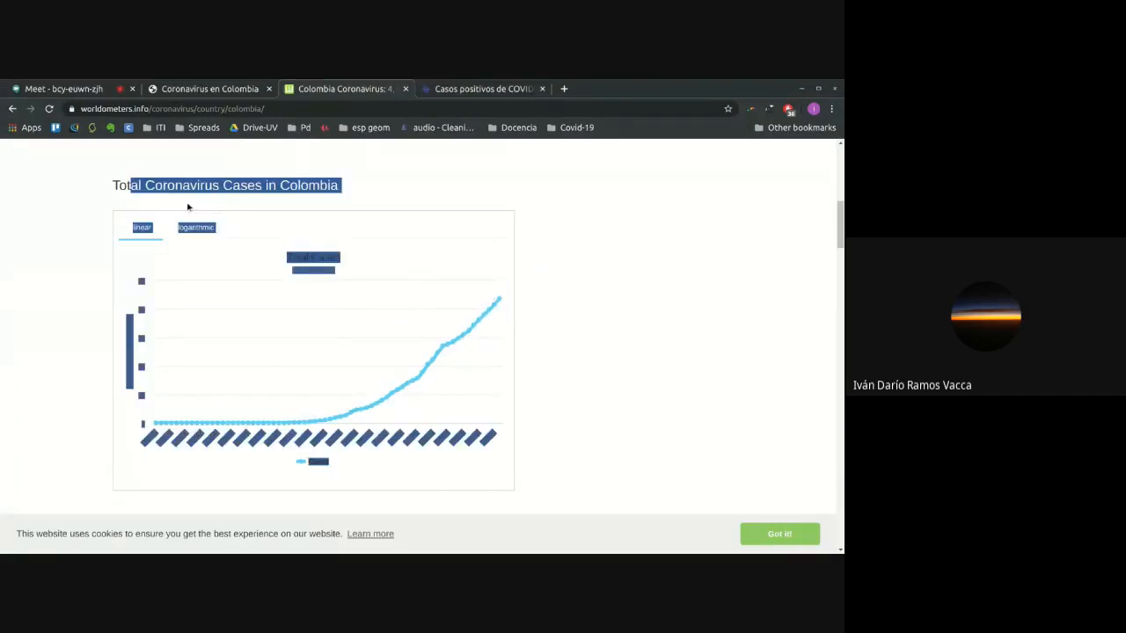
click(259, 228)
click(202, 230)
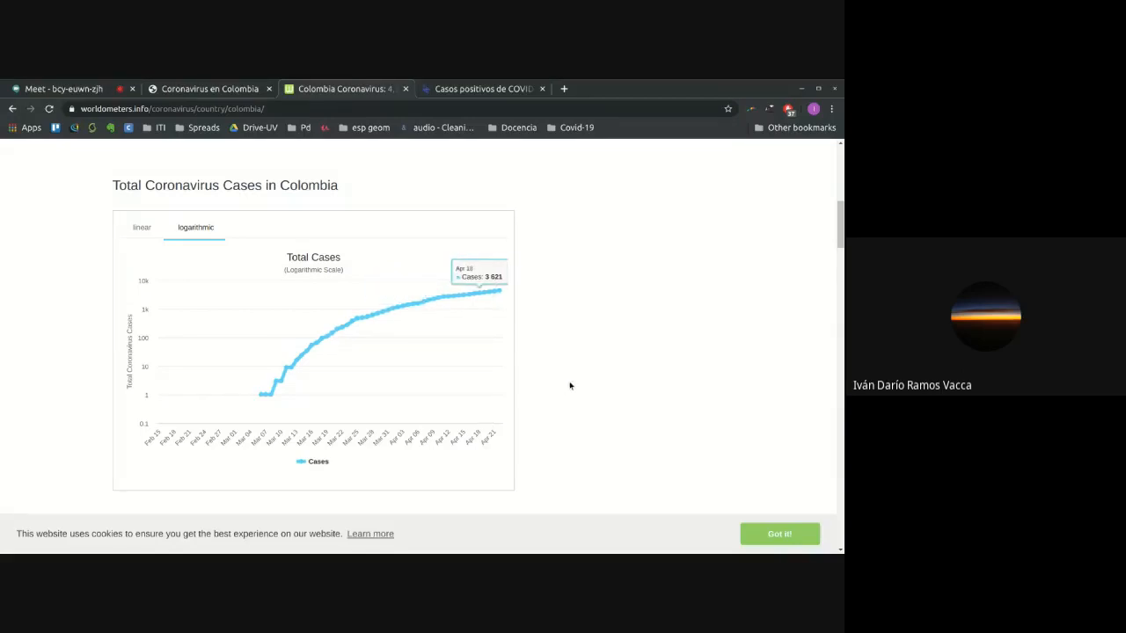
- Check the Meet call, return to Worldometer's Colombia page and review the Daily New Cases and Active Cases charts
click(96, 85)
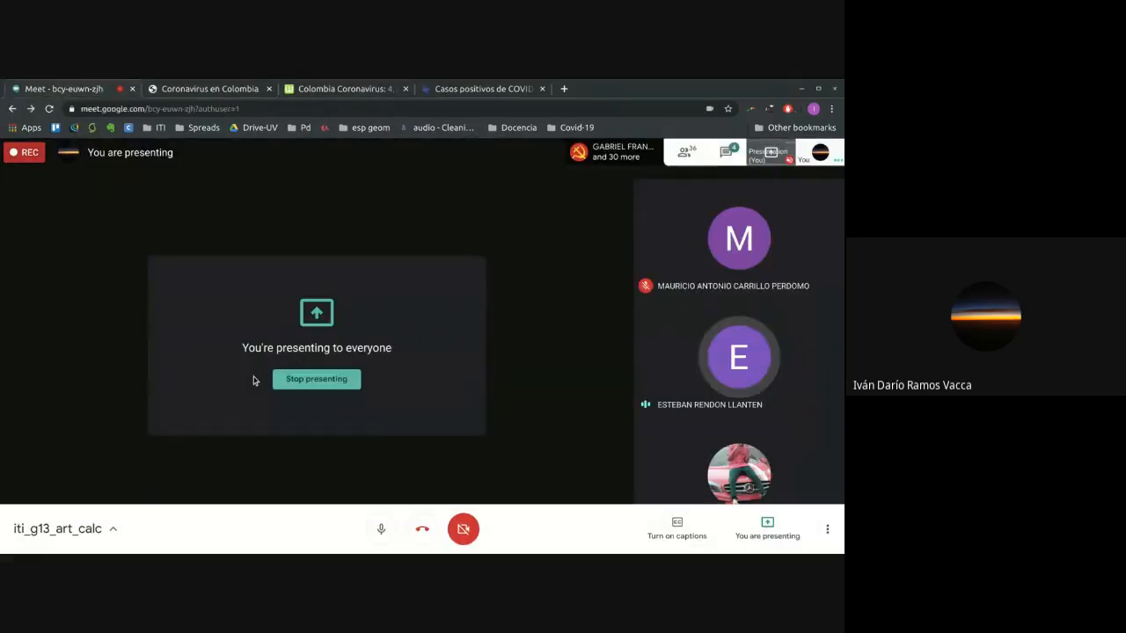
click(382, 86)
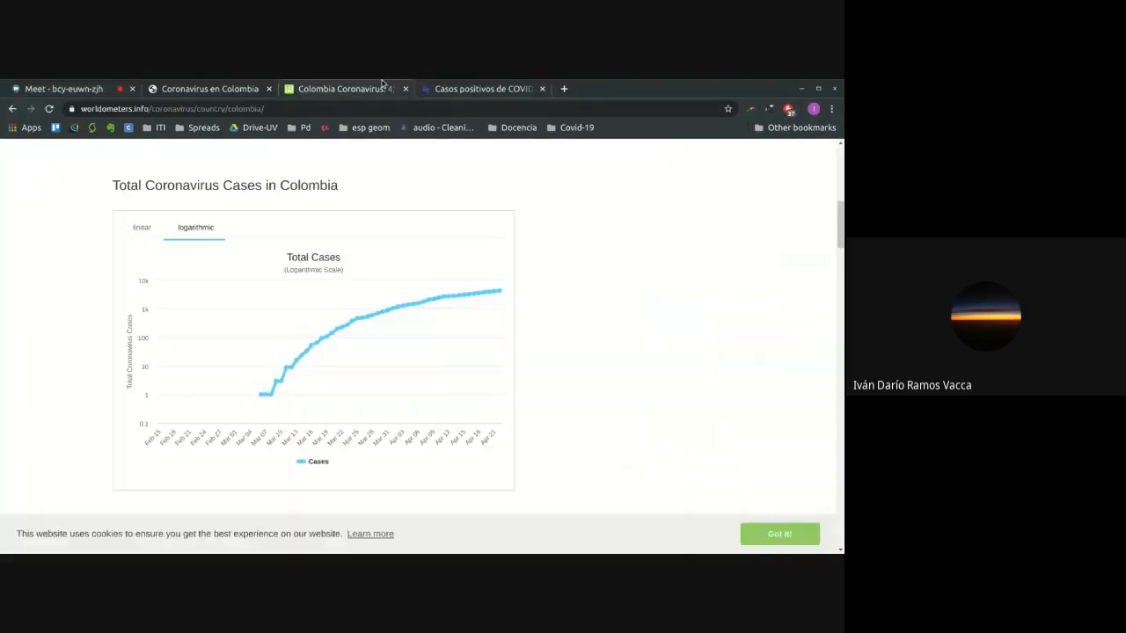
scroll(552, 312, down, 4)
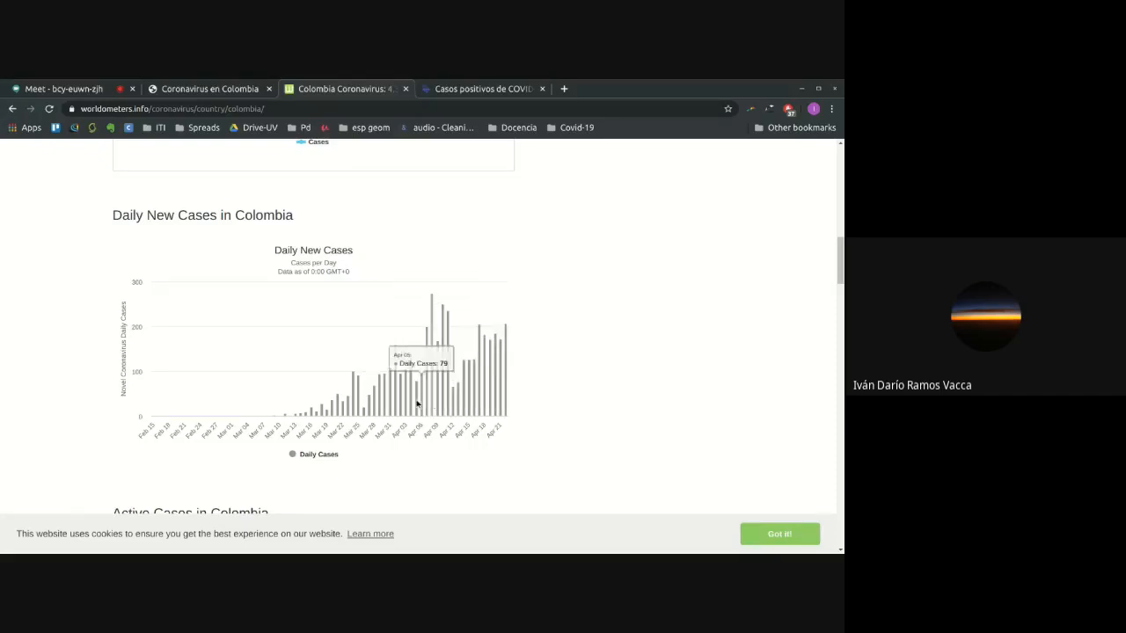
scroll(415, 403, down, 2)
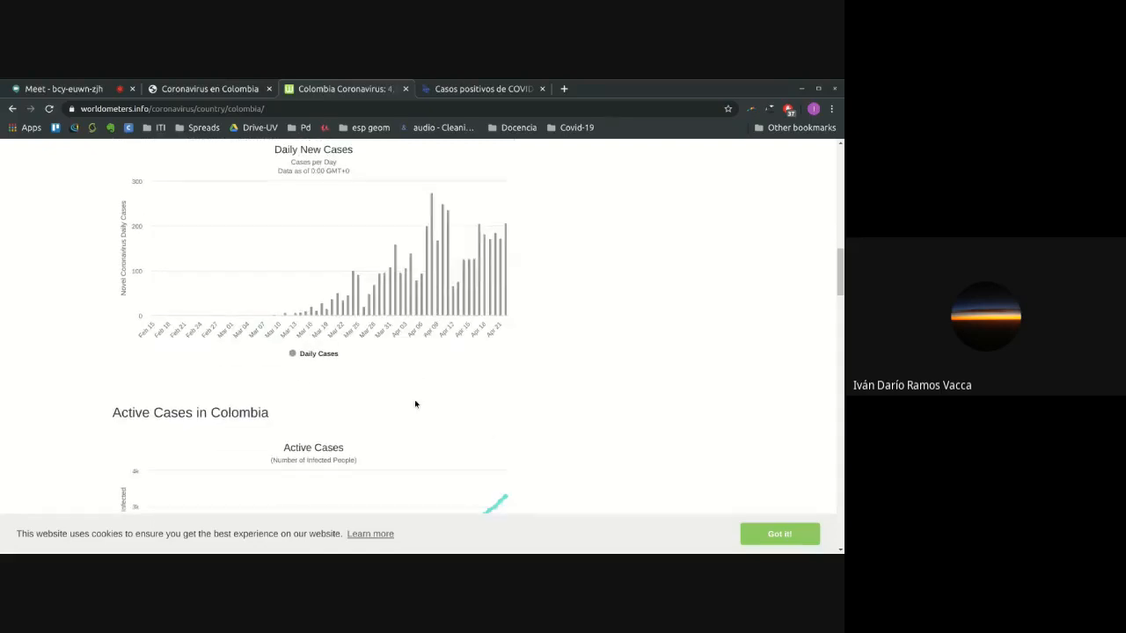
scroll(415, 404, down, 3)
scroll(415, 404, up, 10)
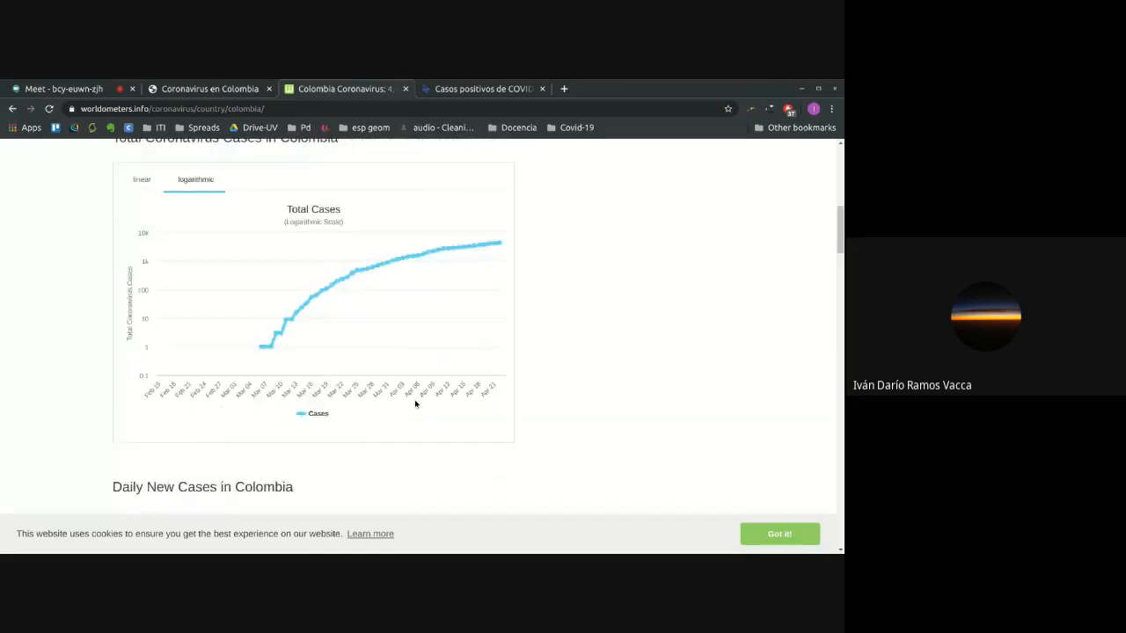
- Compare the linear and logarithmic views of Colombia's Total Cases chart, leaving it on the logarithmic scale
click(150, 254)
click(197, 259)
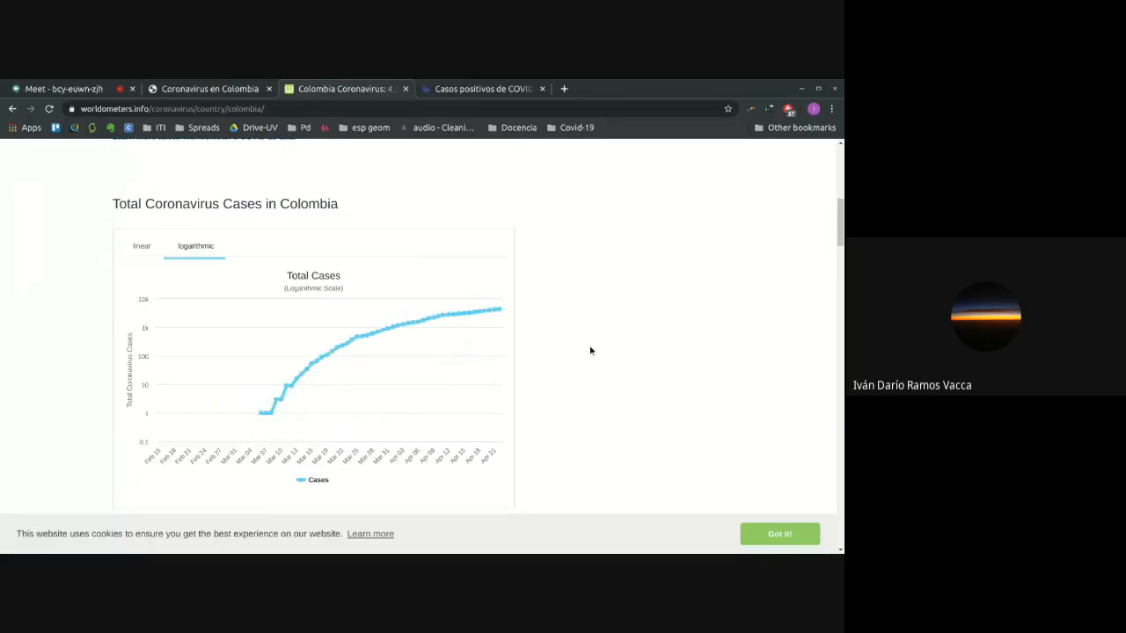
scroll(592, 361, down, 2)
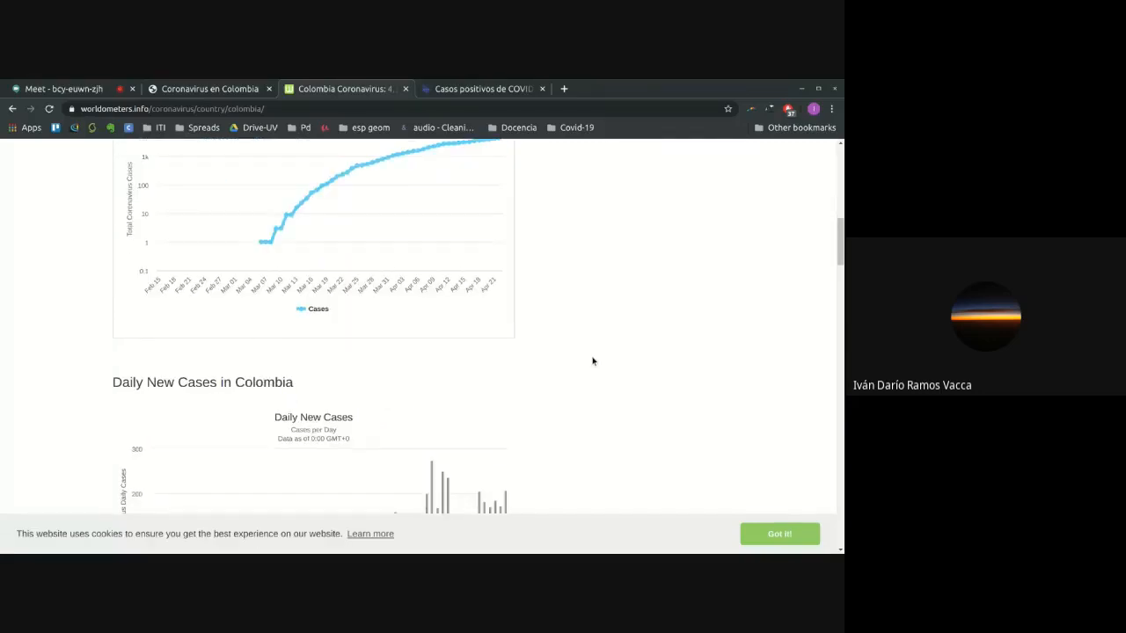
scroll(593, 360, up, 1)
scroll(593, 360, up, 1)
scroll(593, 361, down, 1)
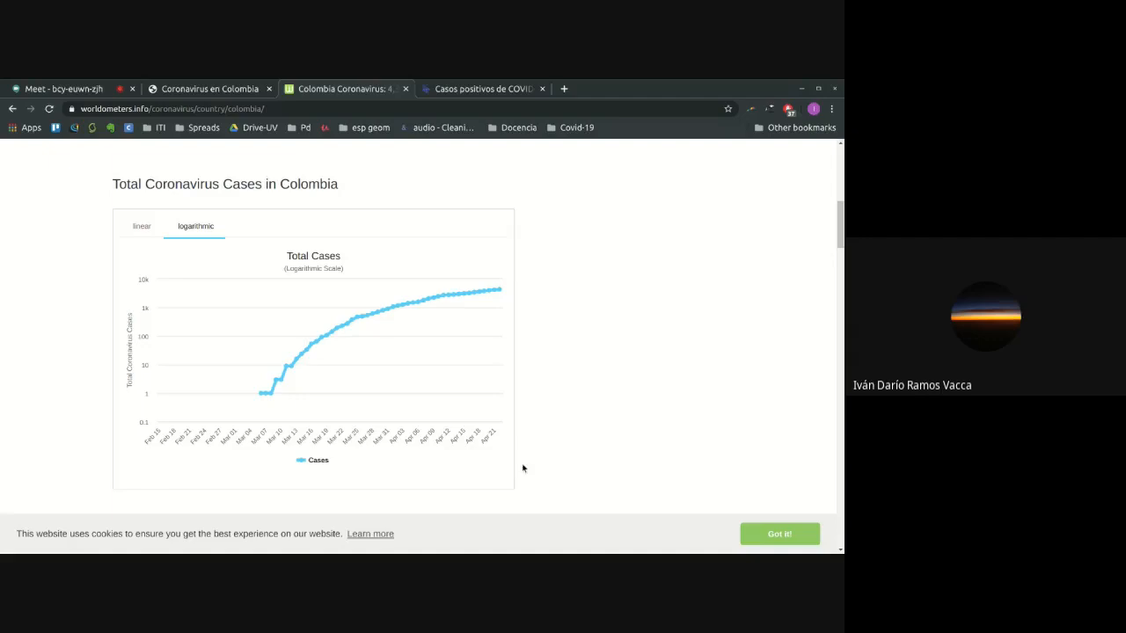
scroll(52, 270, up, 5)
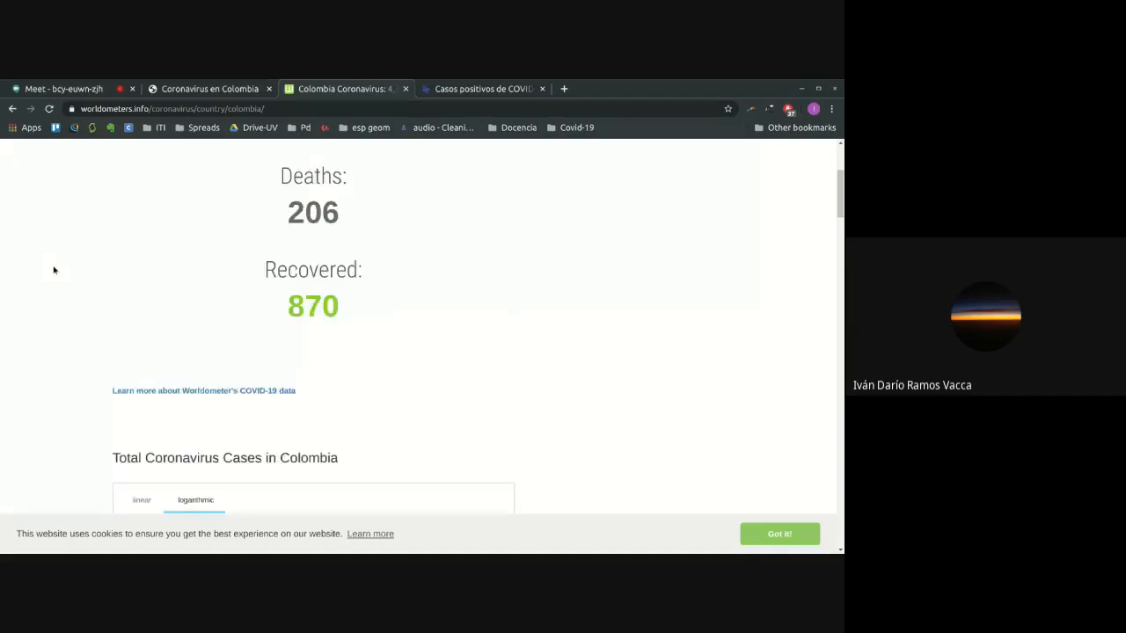
- Return to the world country table, highlight Colombia's figures from Serious, Critical through Tests/1M pop, and clear the selection
click(12, 108)
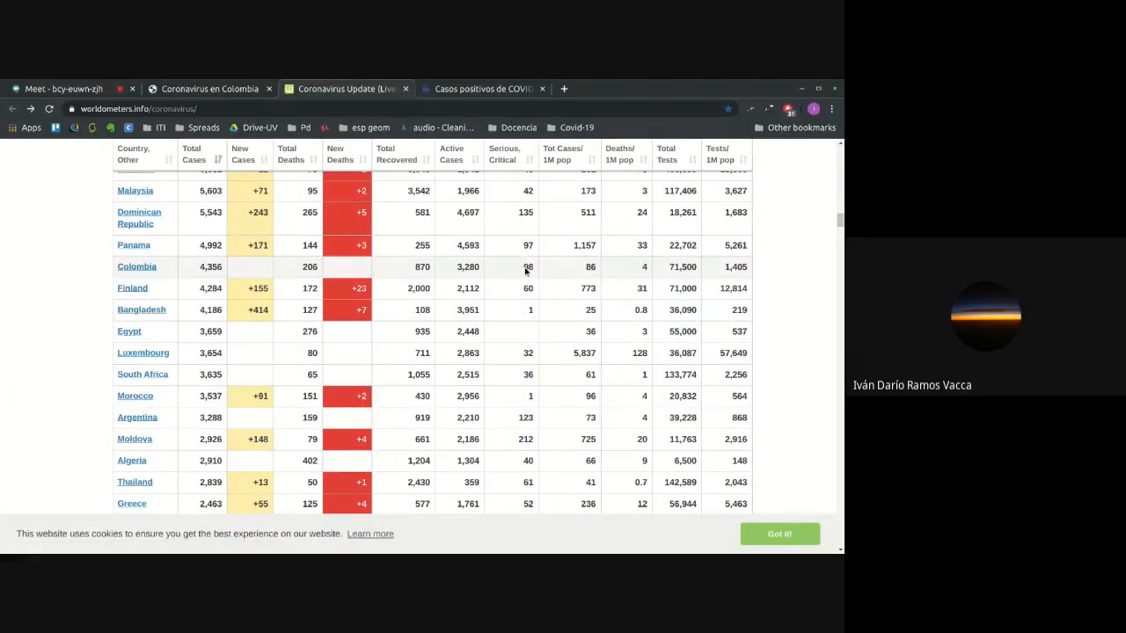
drag(524, 268, 754, 279)
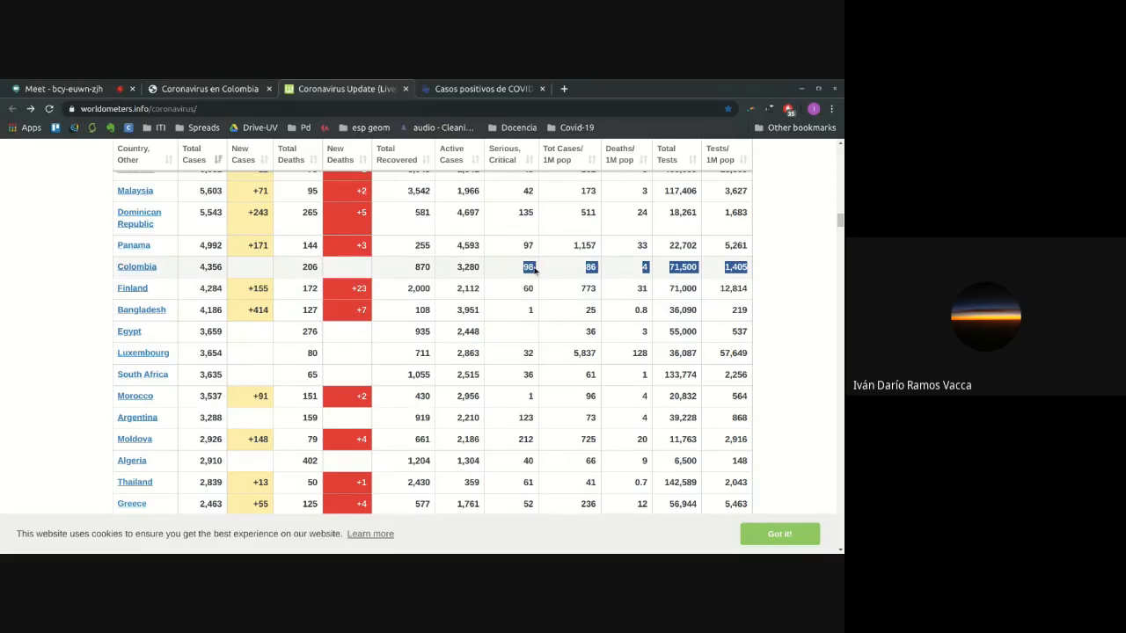
click(589, 271)
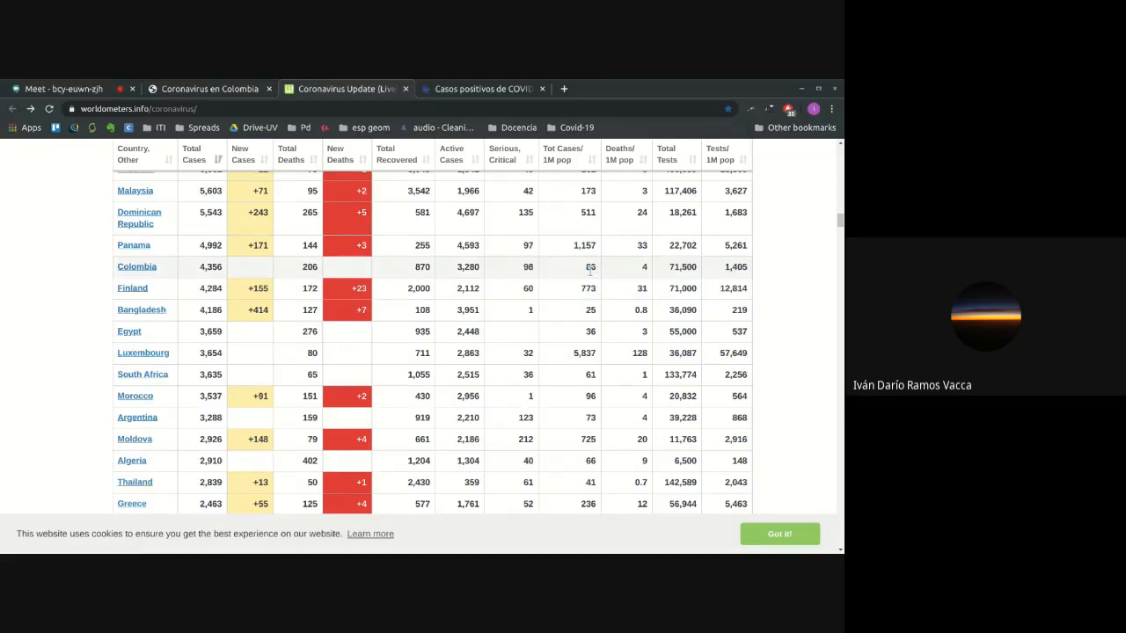
- Compare the Tot Cases/1M pop figures of Colombia, Panama and Luxembourg by highlighting each, and continue down the country table
scroll(590, 271, up, 1)
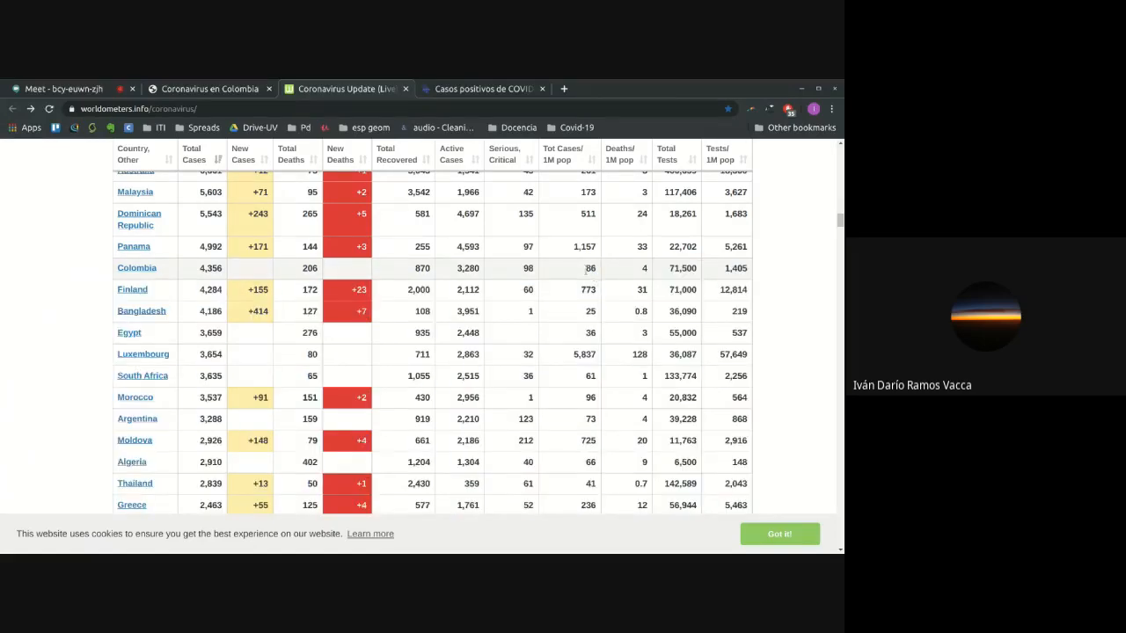
drag(582, 272, 604, 274)
scroll(604, 274, up, 2)
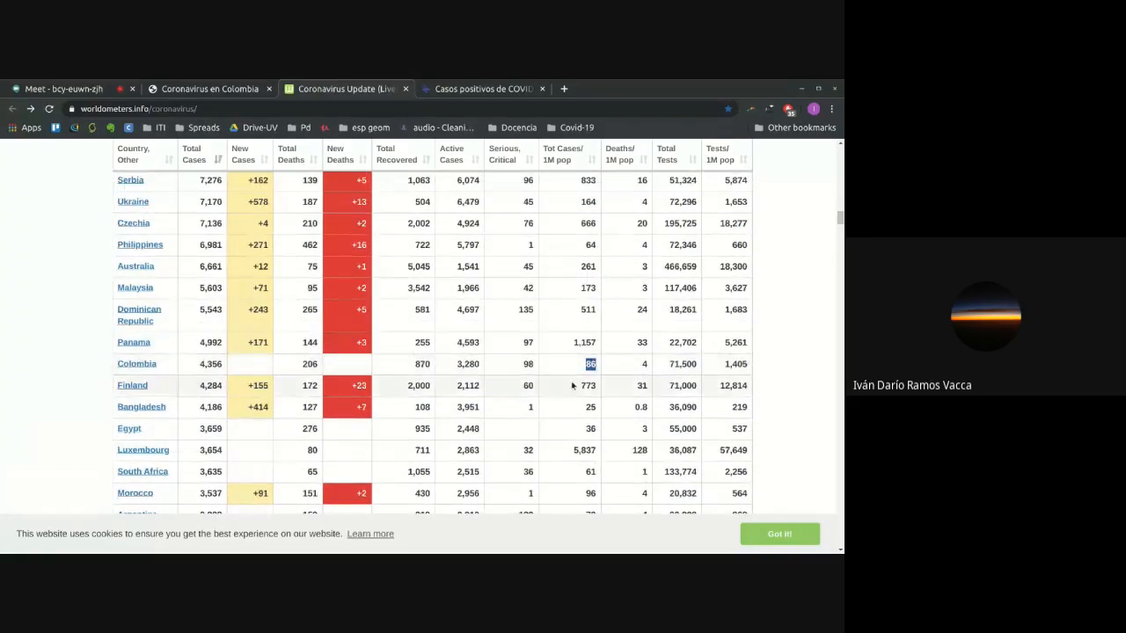
drag(573, 343, 603, 347)
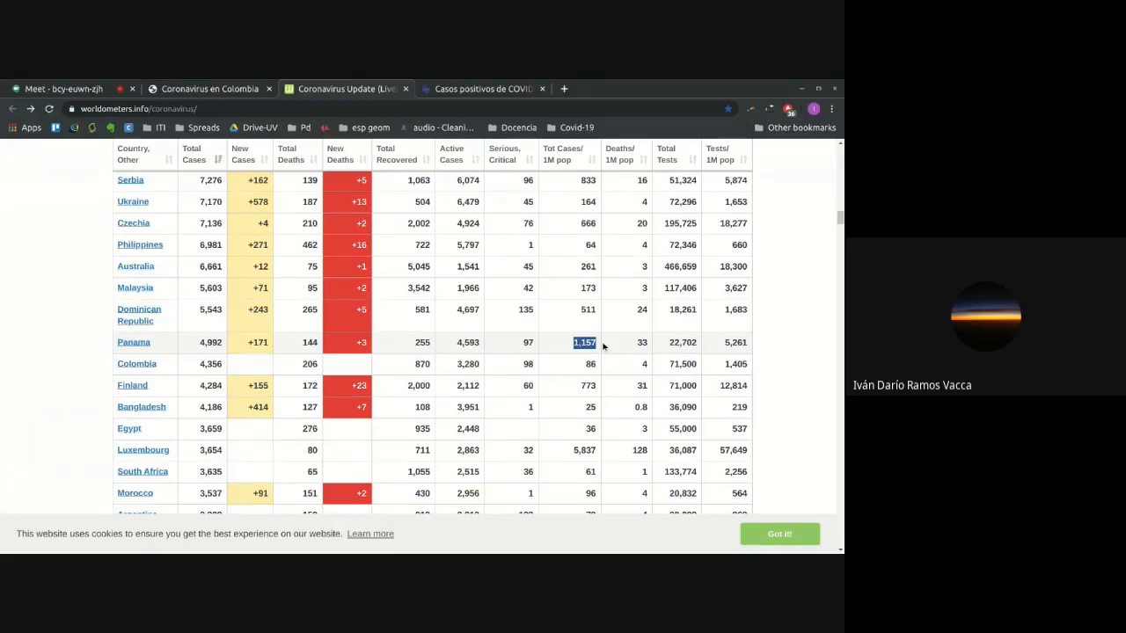
scroll(580, 397, down, 1)
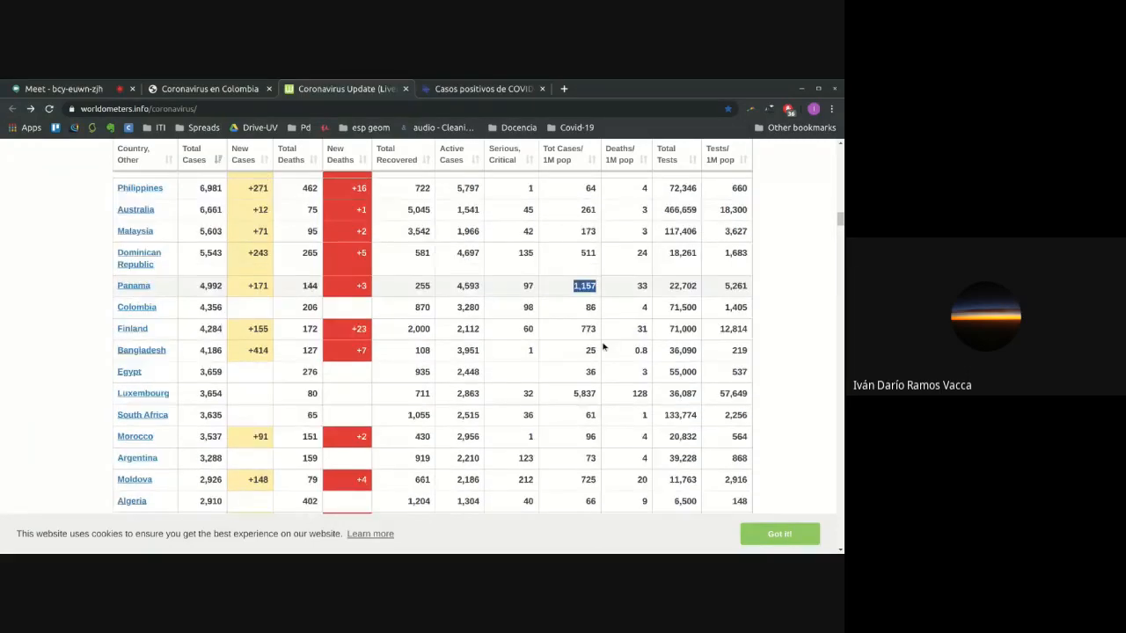
click(575, 389)
drag(575, 389, 599, 390)
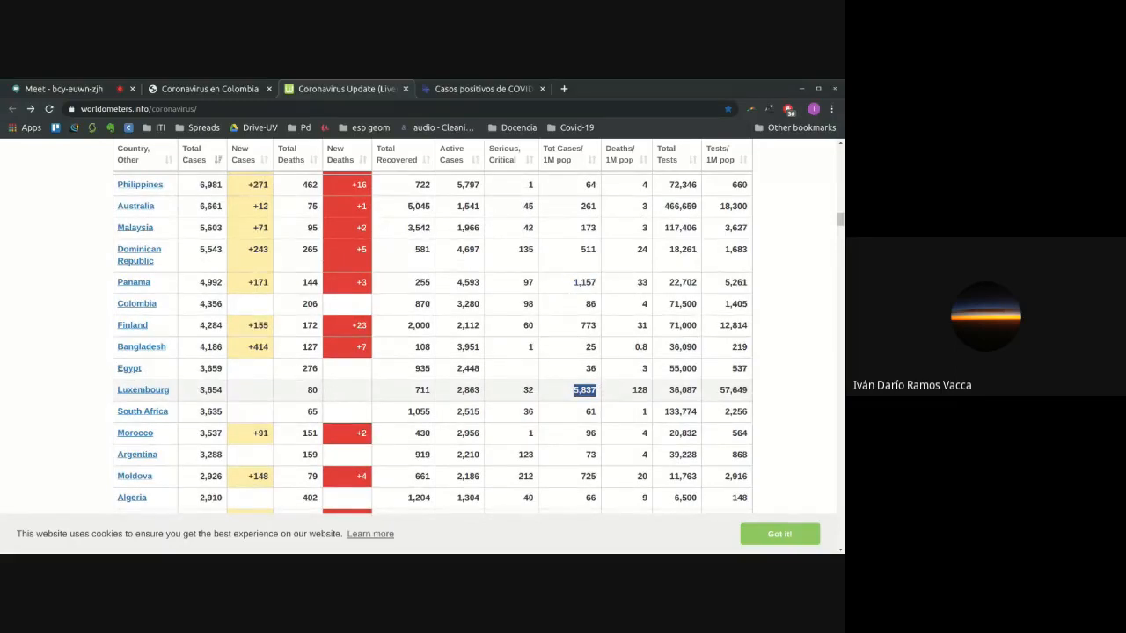
scroll(599, 387, down, 5)
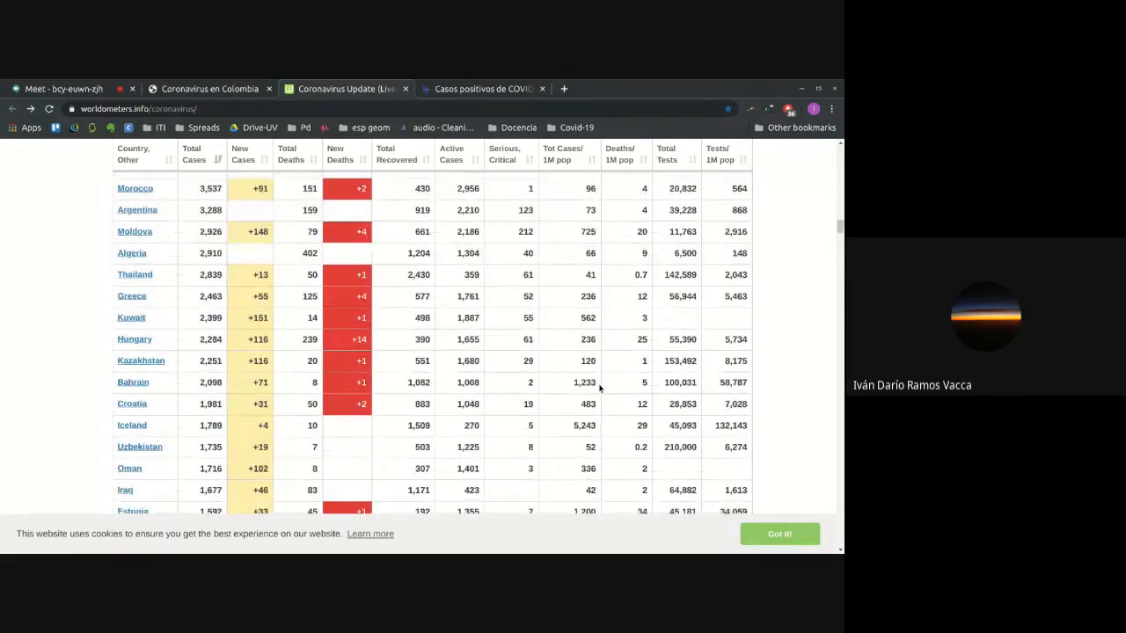
- Compare Tot Cases/1M pop across the world country table, from the countries with most cases down to Colombia
scroll(587, 400, down, 3)
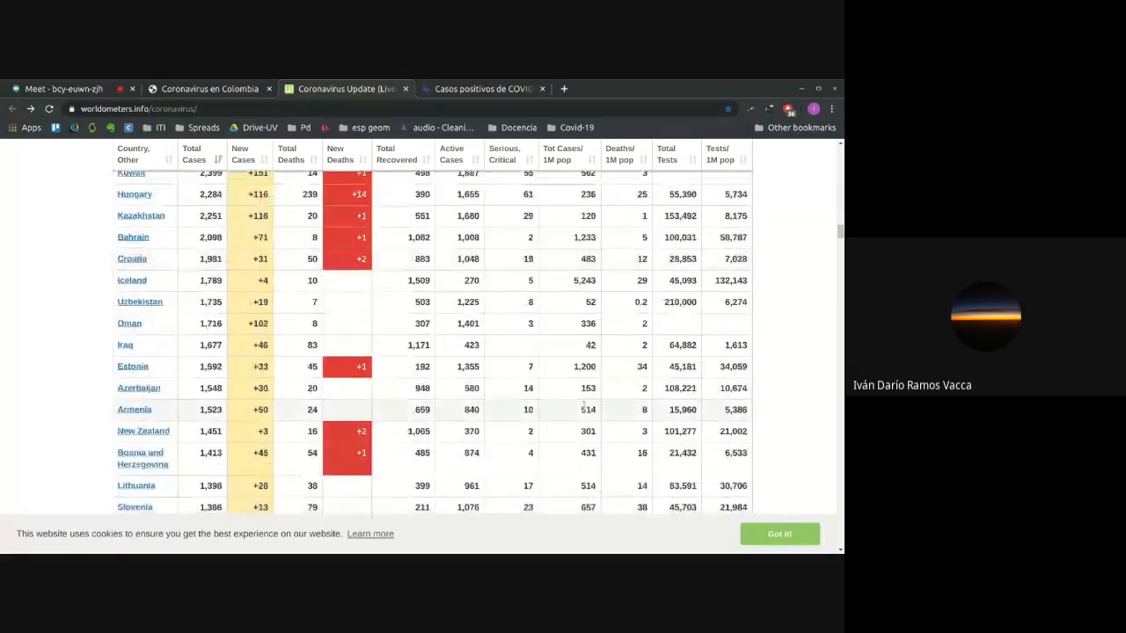
scroll(583, 405, up, 15)
scroll(583, 406, up, 14)
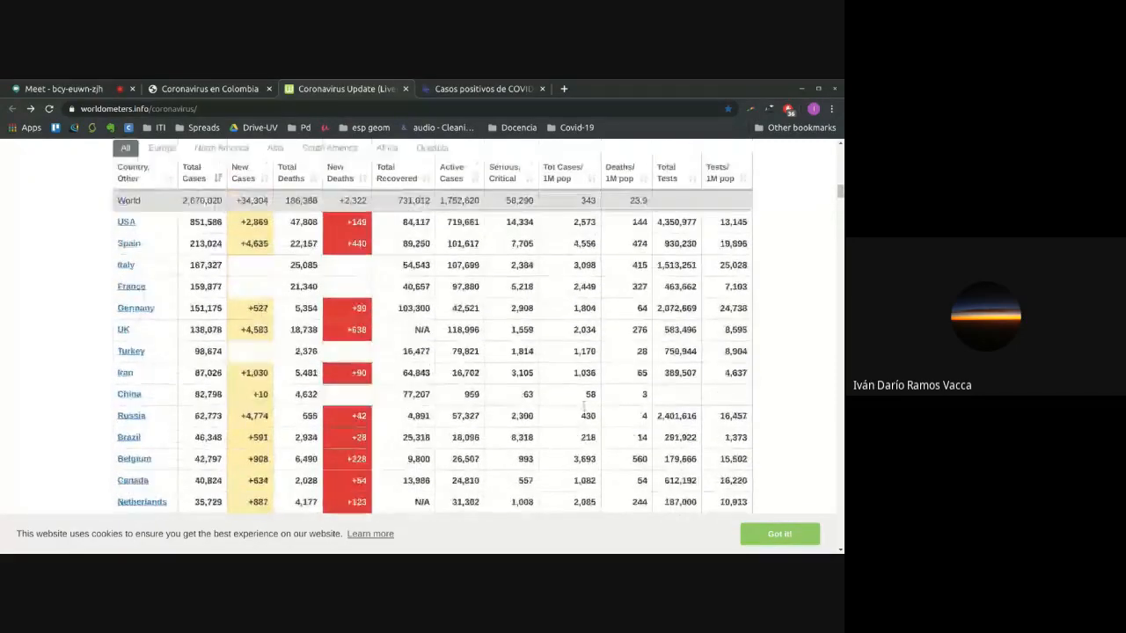
scroll(583, 406, down, 1)
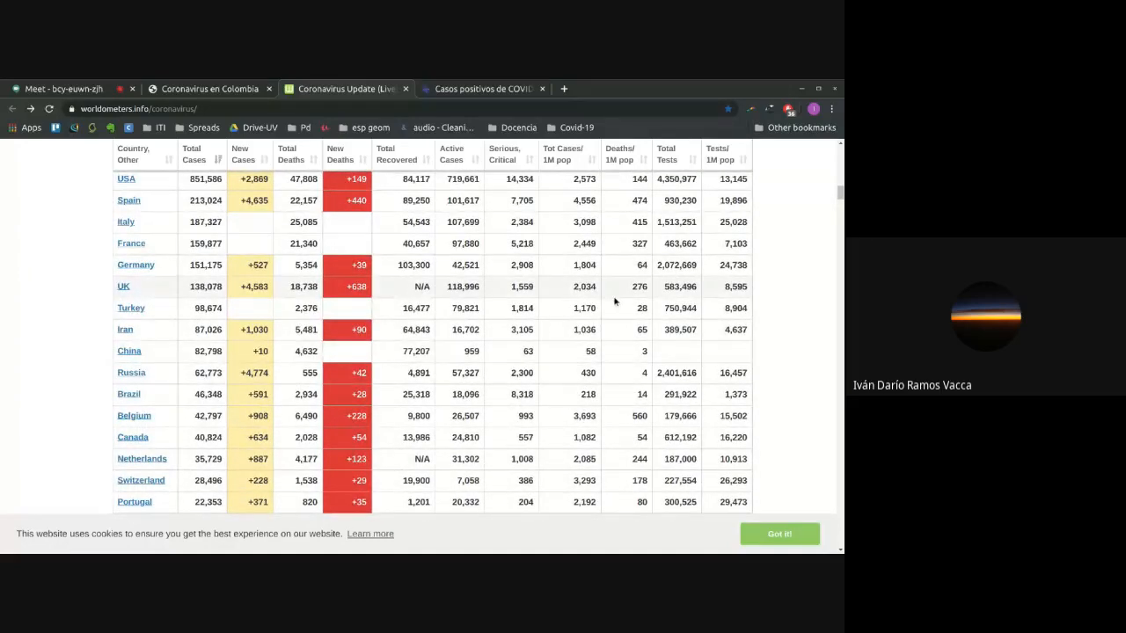
scroll(614, 302, up, 1)
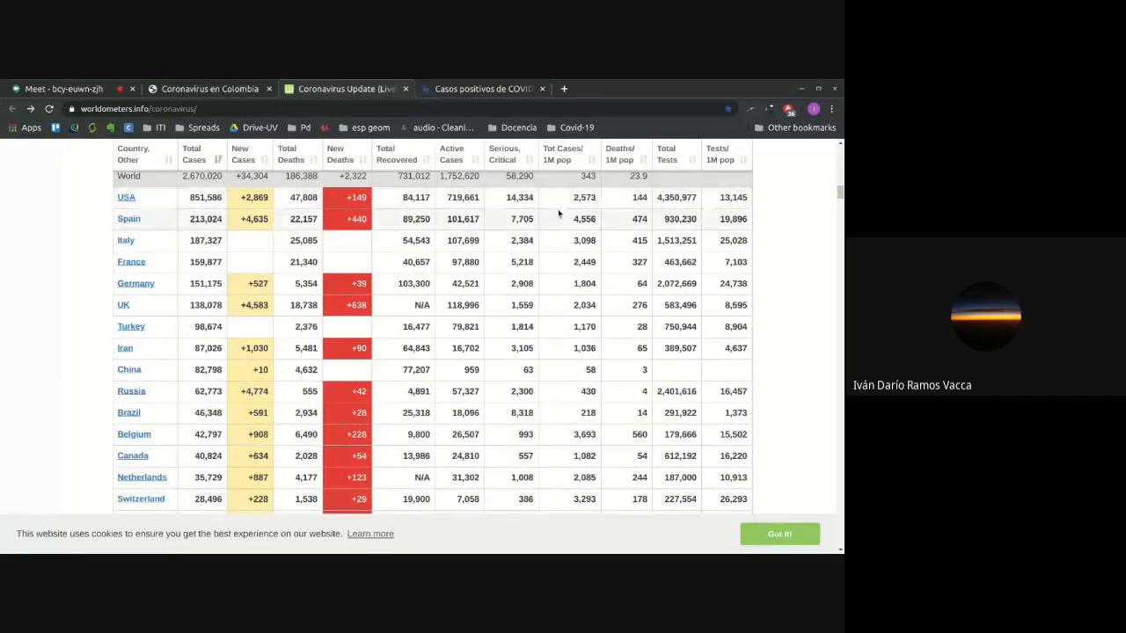
scroll(562, 334, down, 4)
scroll(562, 334, down, 1)
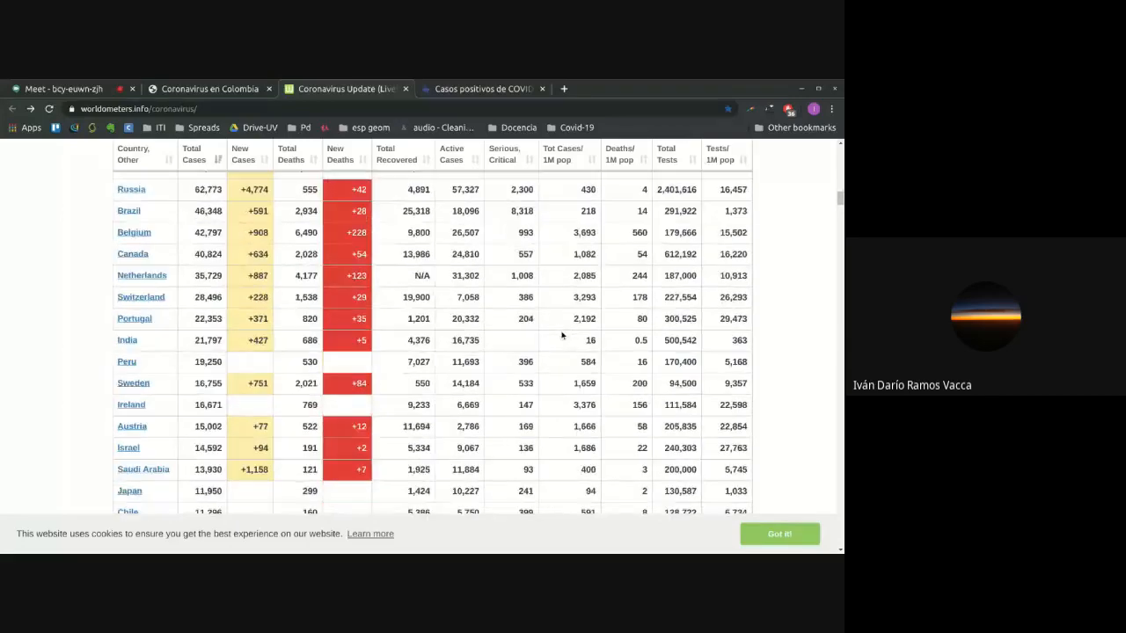
scroll(562, 335, down, 3)
scroll(562, 335, down, 4)
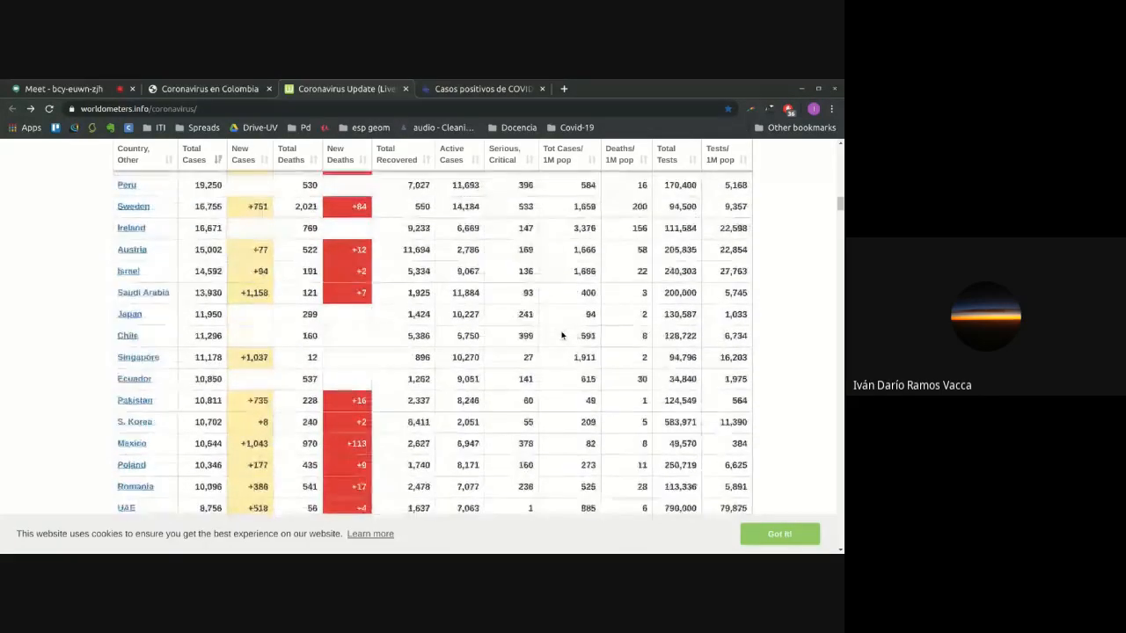
scroll(562, 334, down, 8)
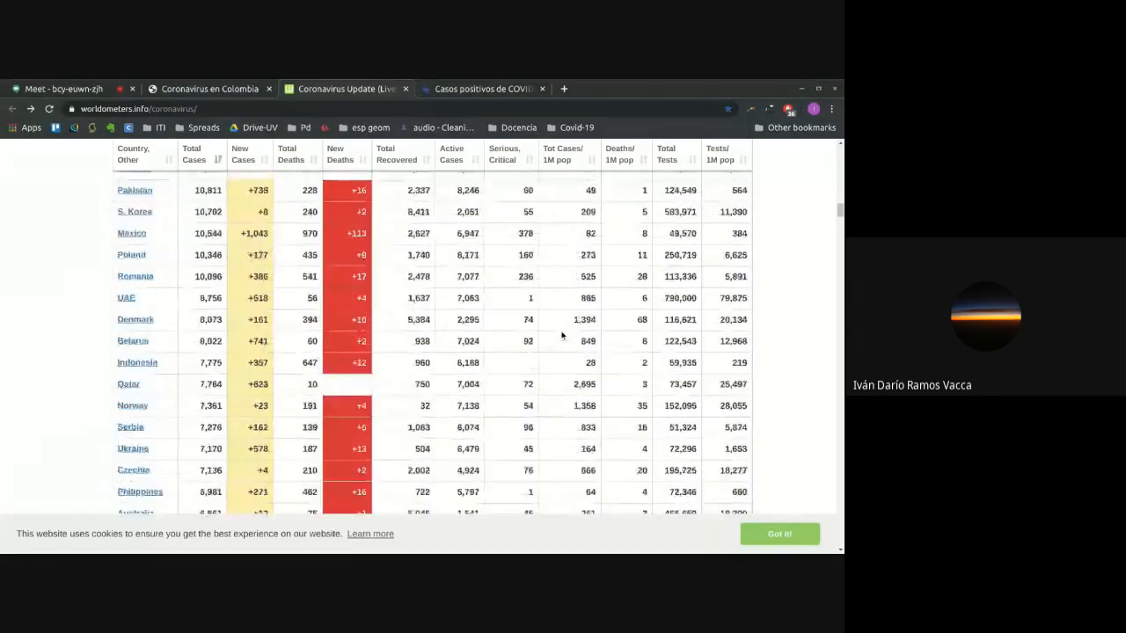
scroll(562, 334, down, 1)
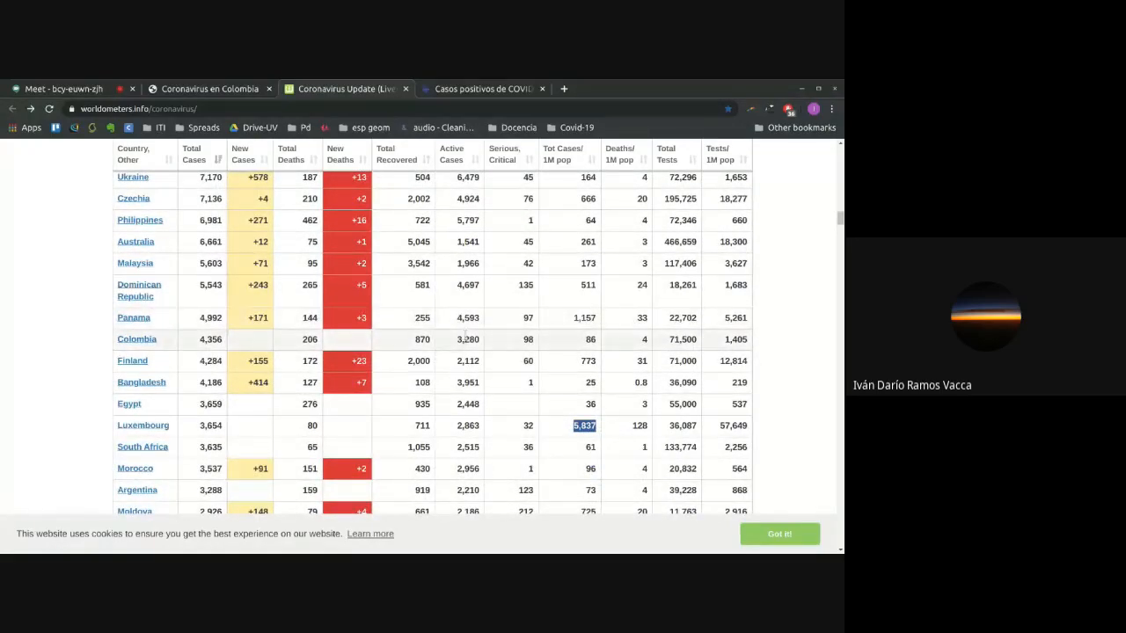
- Switch to the datos.gov.co dataset of Colombia's positive COVID-19 cases and download it as CSV
click(484, 89)
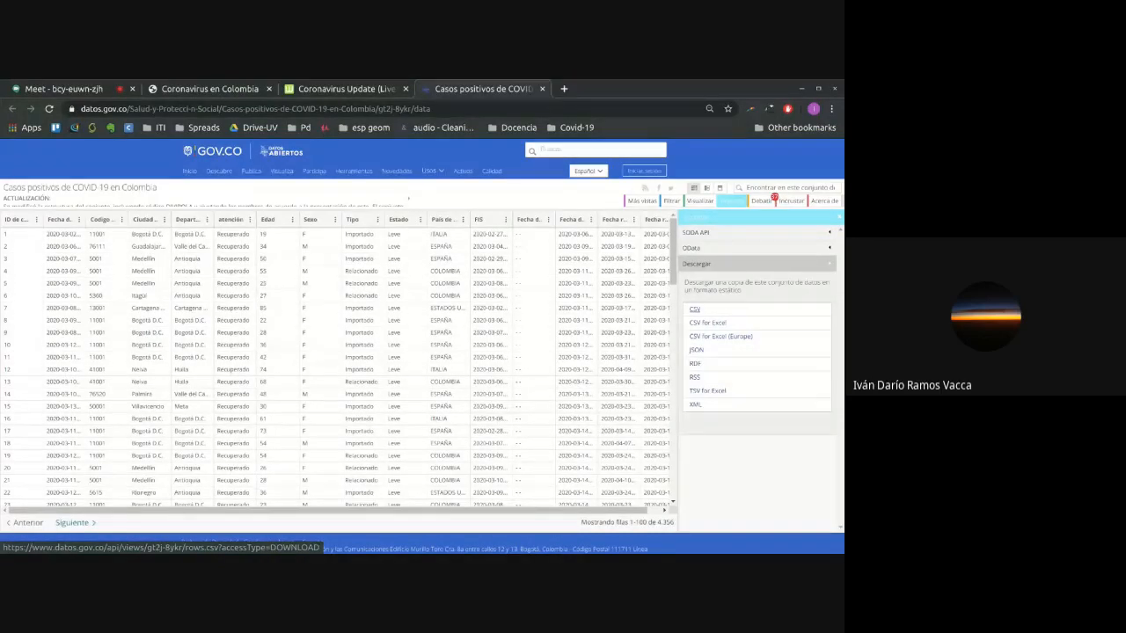
click(701, 313)
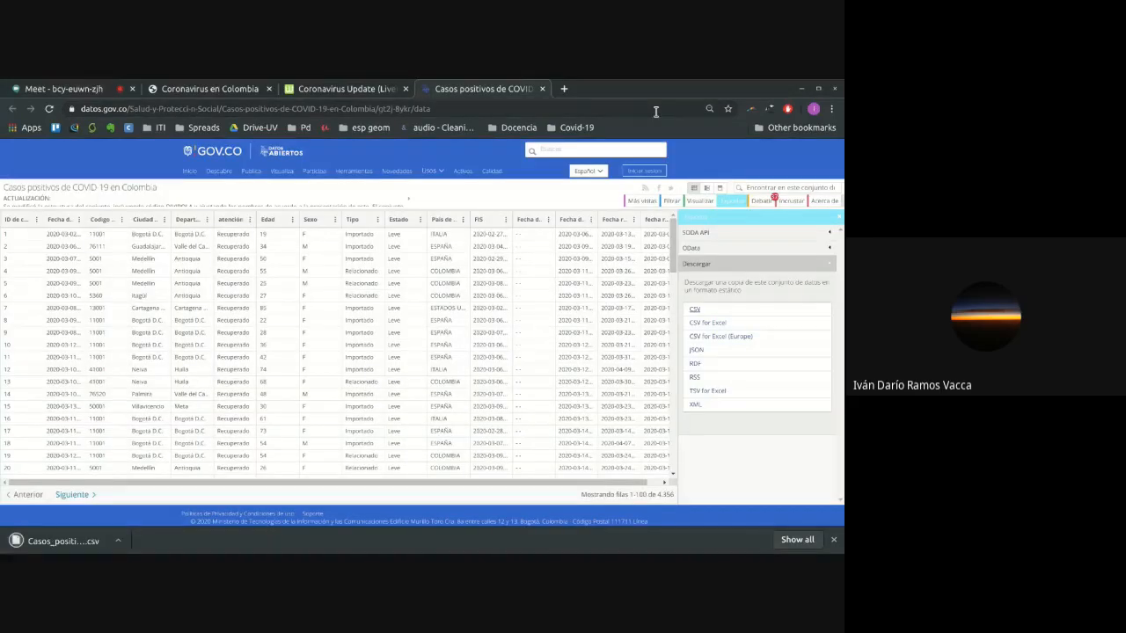
- Switch to the Meet call, read the chat messages about downloading the data, and return to the normal window view
click(98, 89)
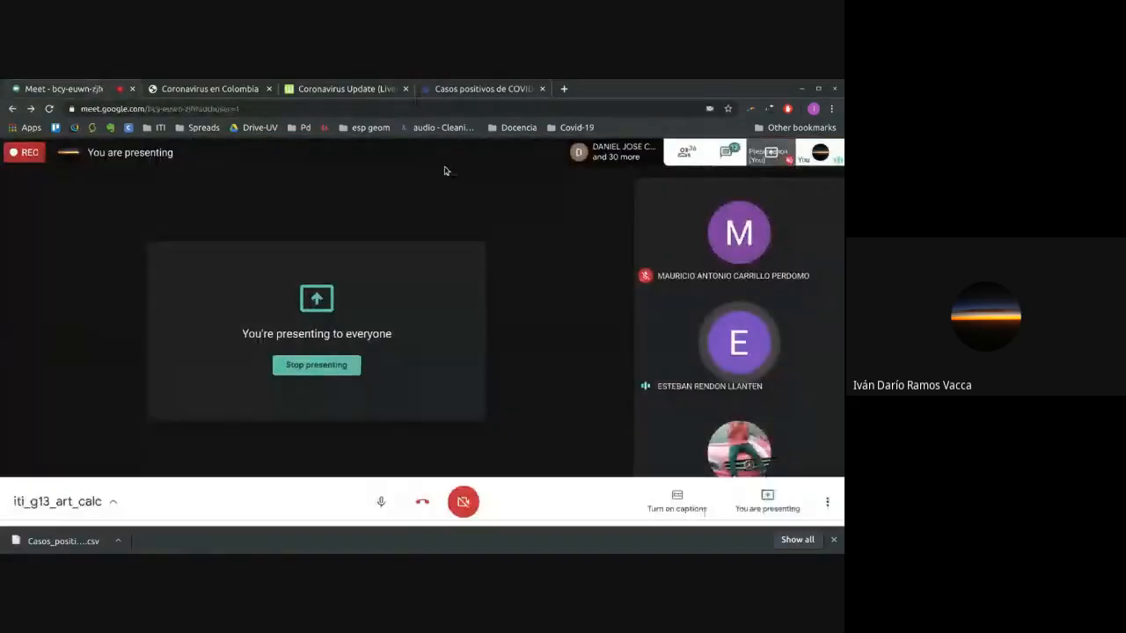
click(729, 155)
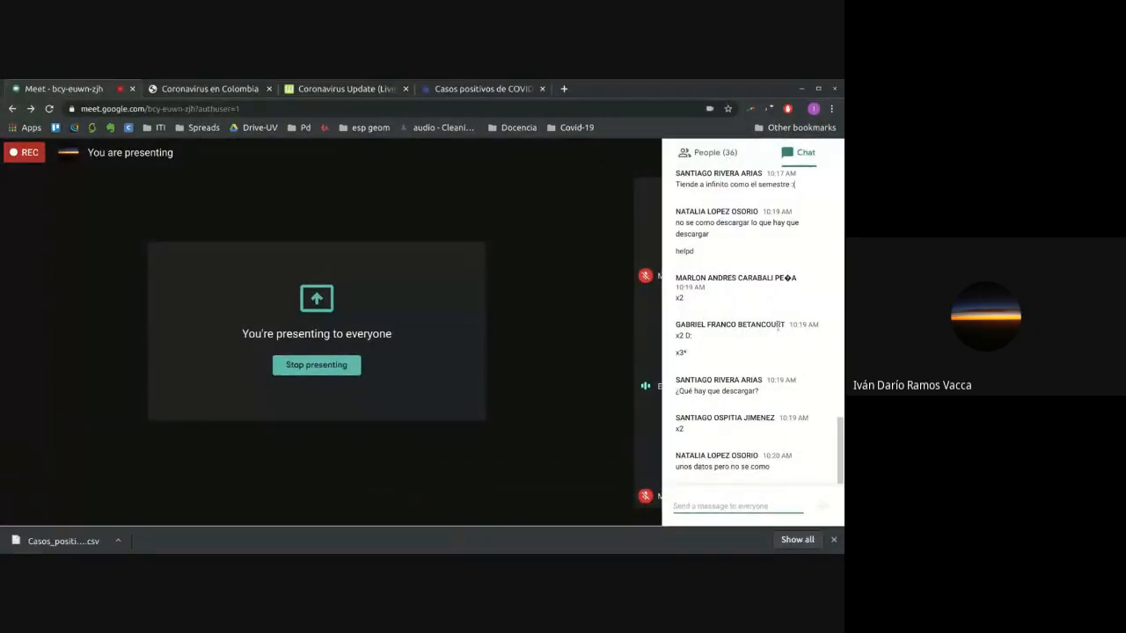
scroll(778, 327, up, 2)
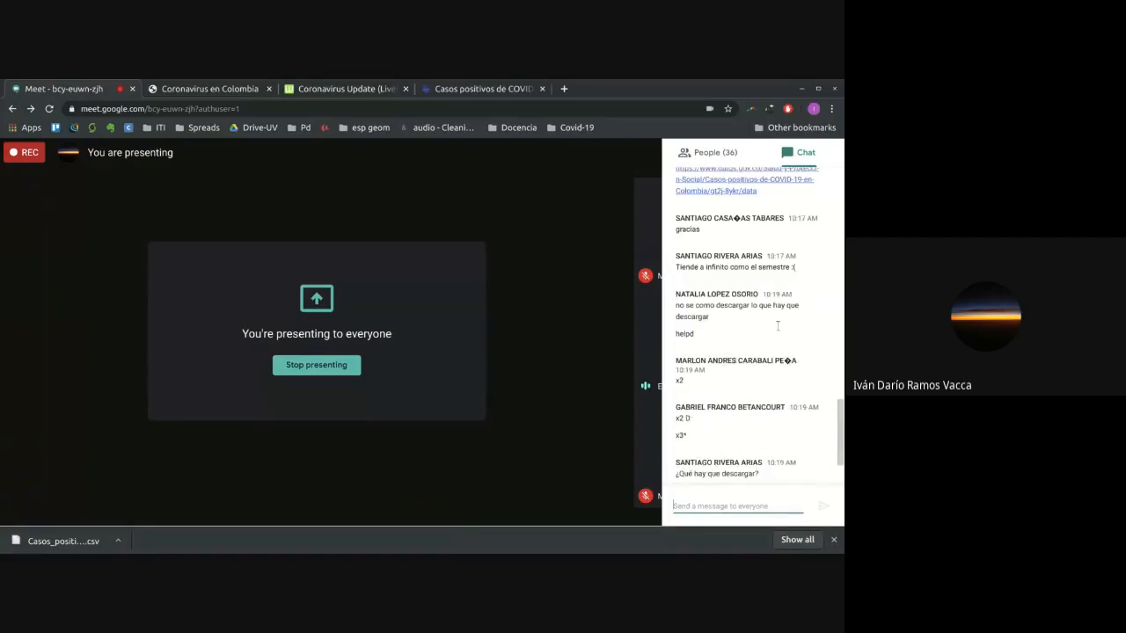
scroll(778, 326, up, 1)
scroll(778, 326, up, 2)
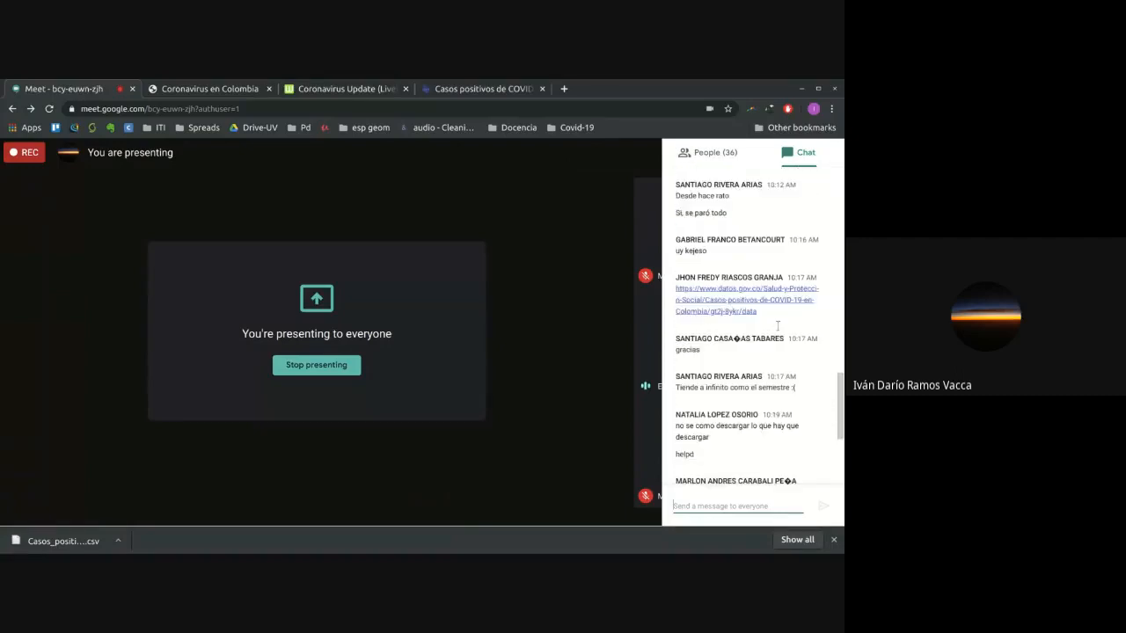
scroll(778, 326, down, 5)
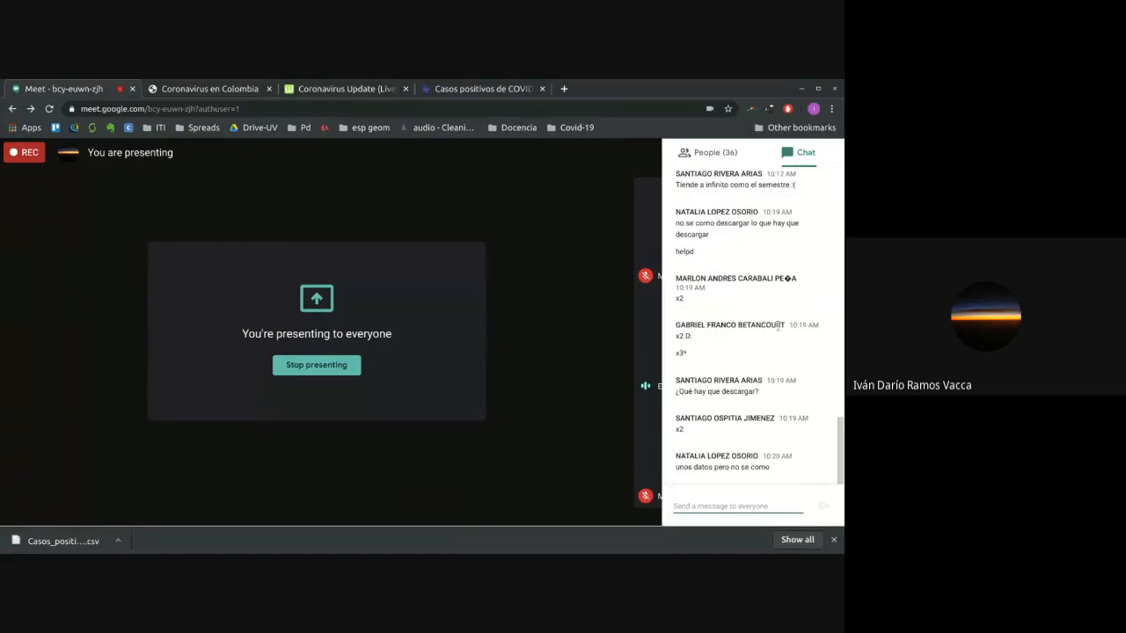
key(F11)
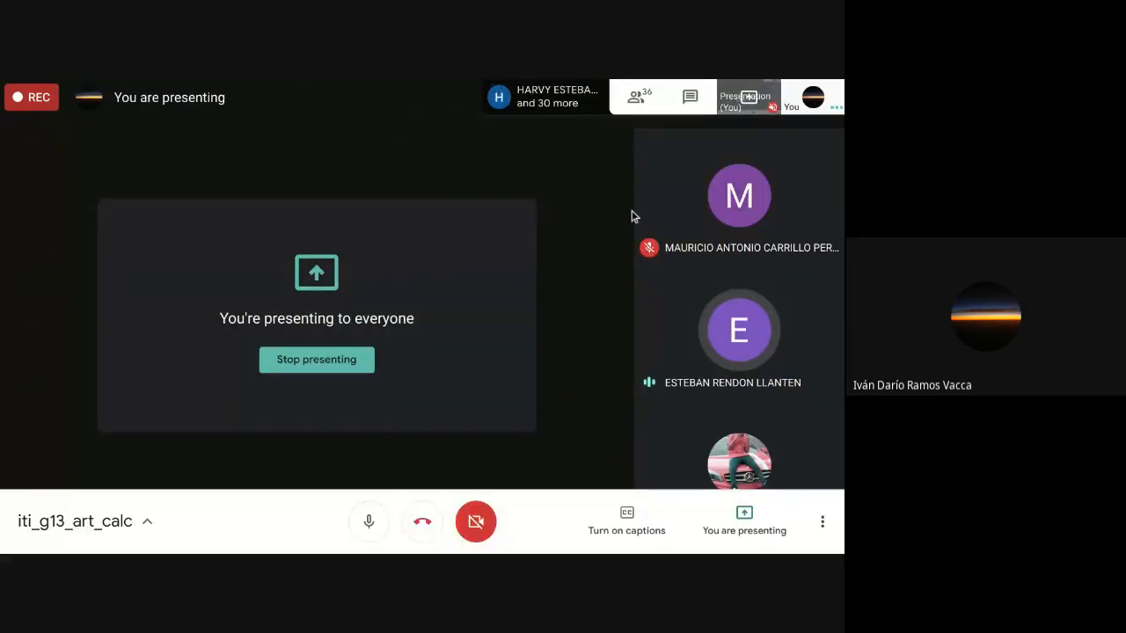
key(F11)
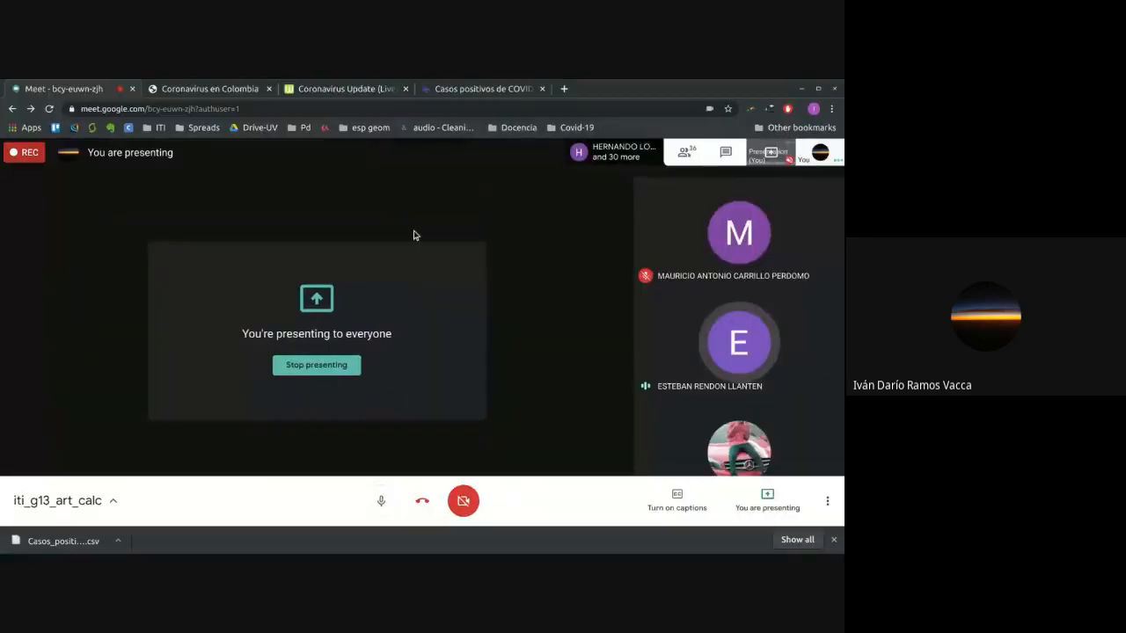
- Reopen the Instituto Nacional de Salud coronavirus page from the "ins coronavirus" search results, dismiss its notice, and follow the "Descargar dataset de casos" link
click(220, 90)
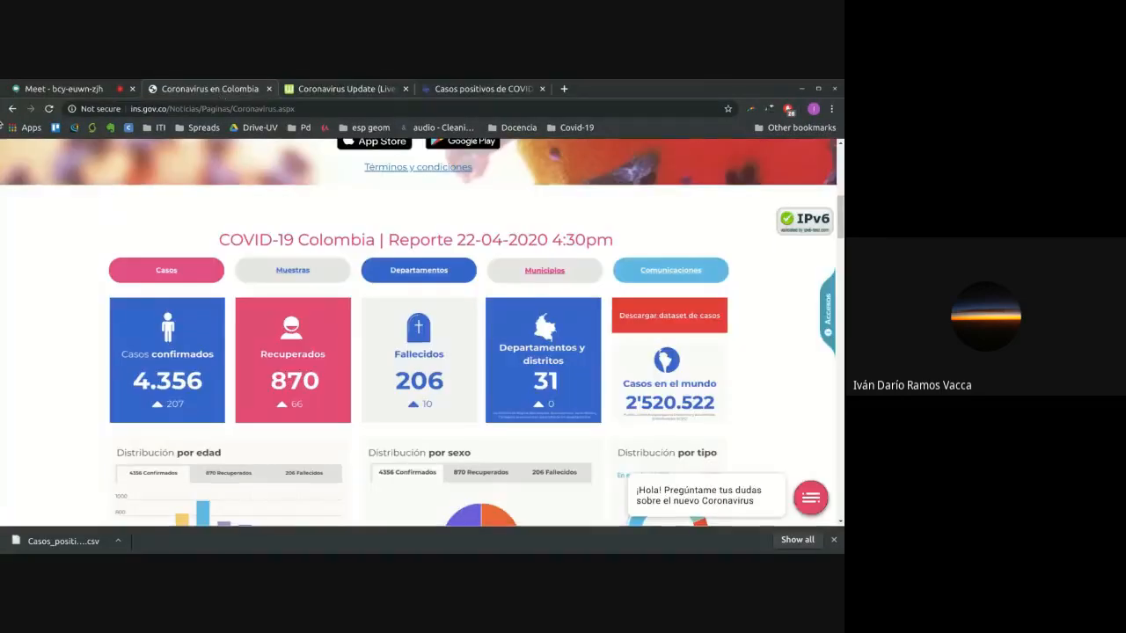
click(11, 109)
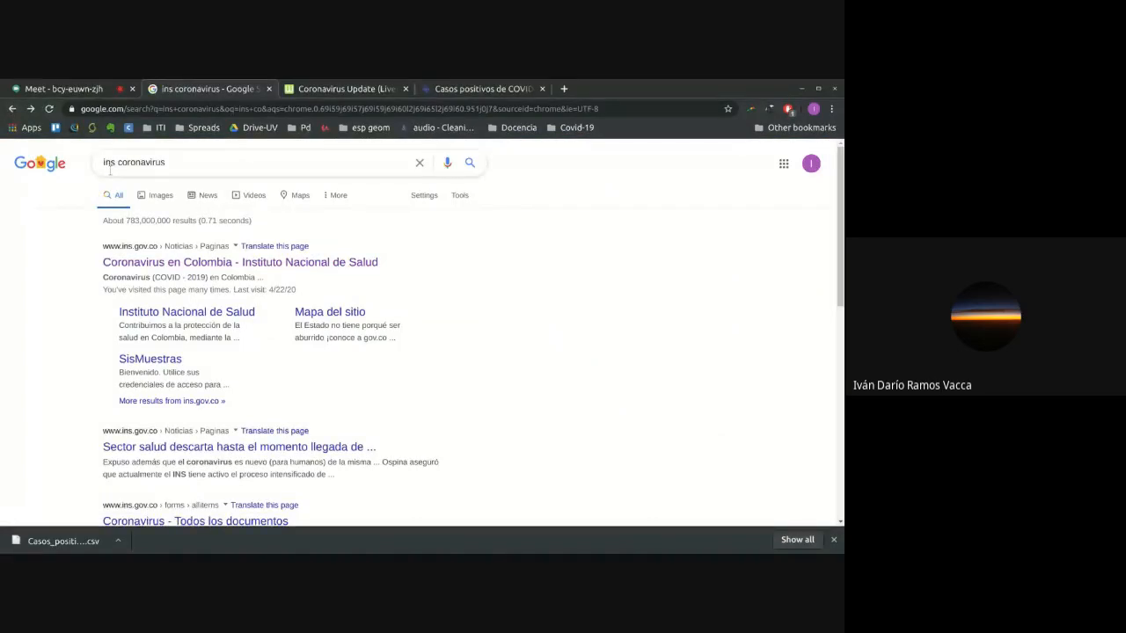
click(224, 264)
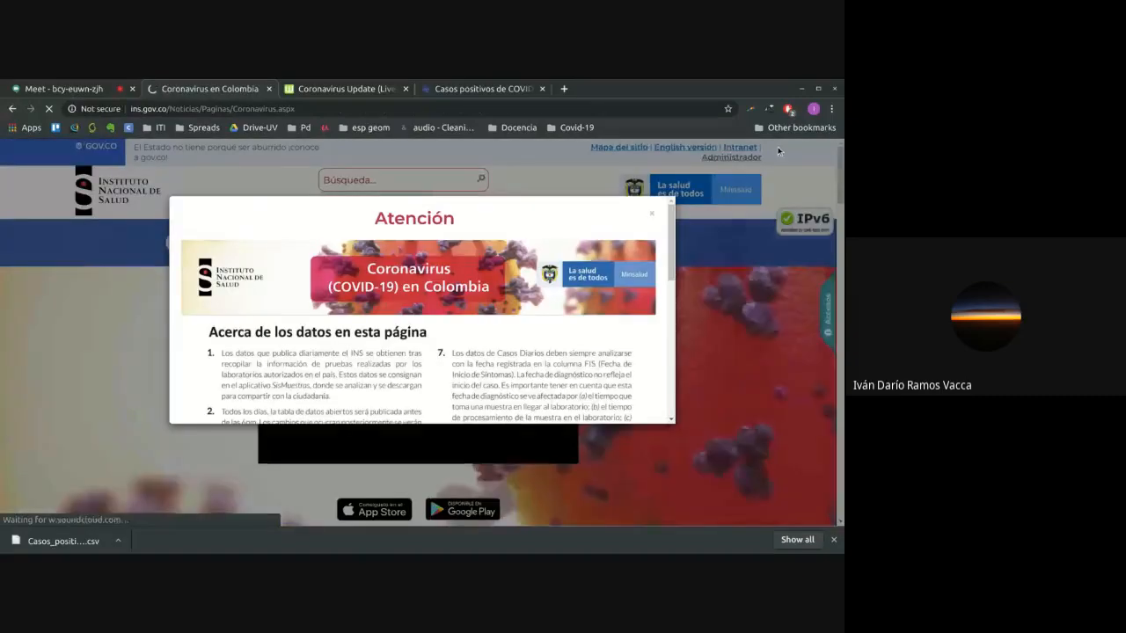
click(653, 215)
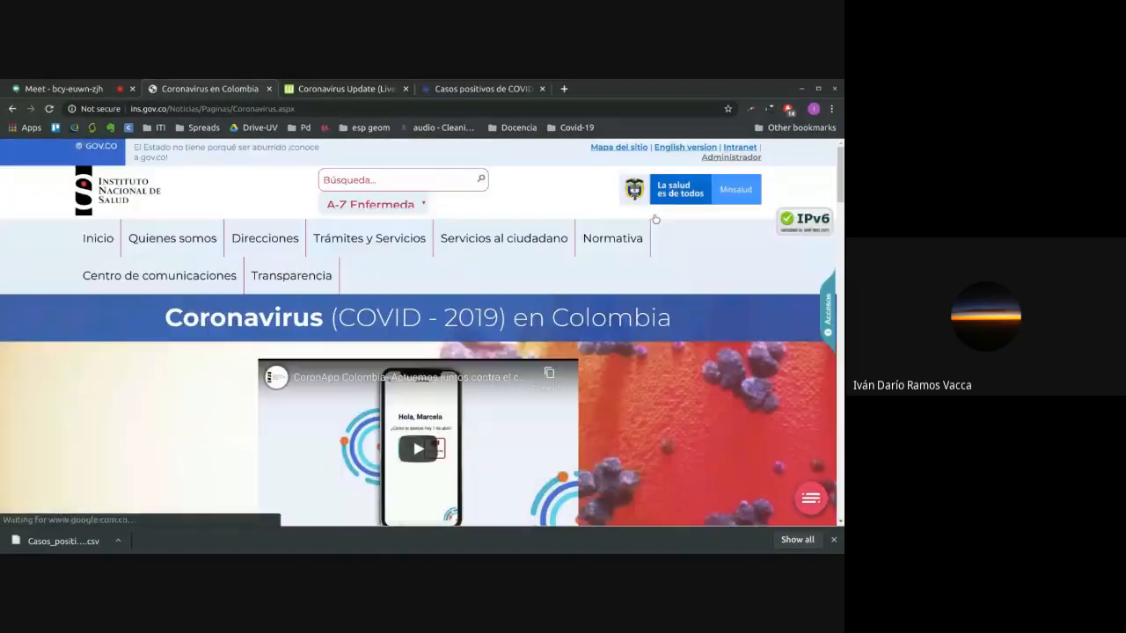
scroll(789, 289, down, 5)
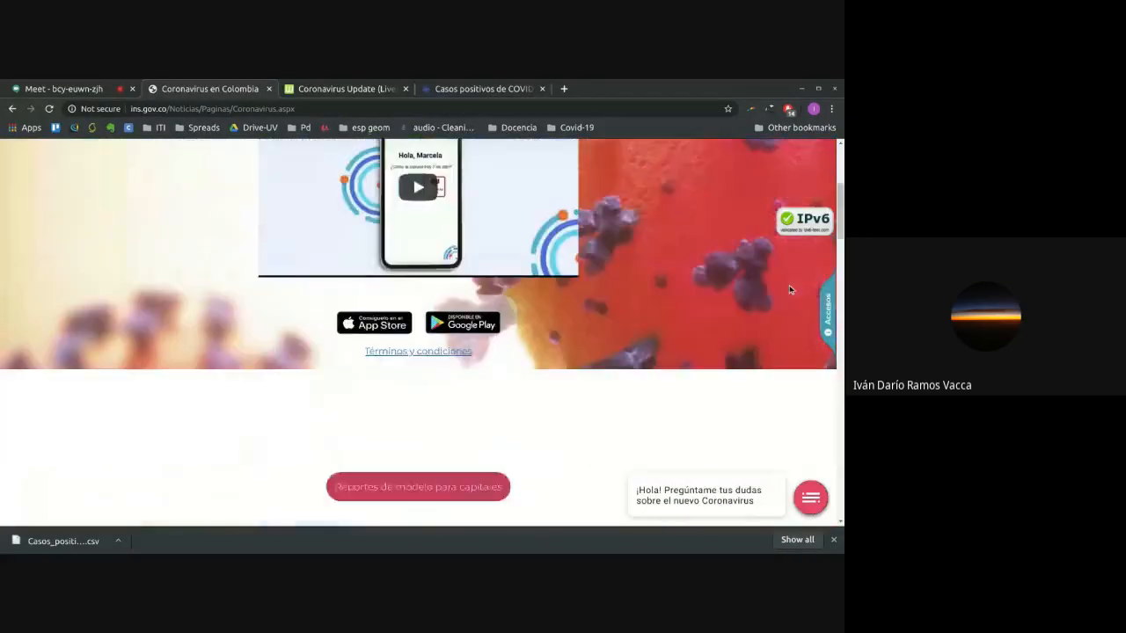
scroll(789, 290, down, 5)
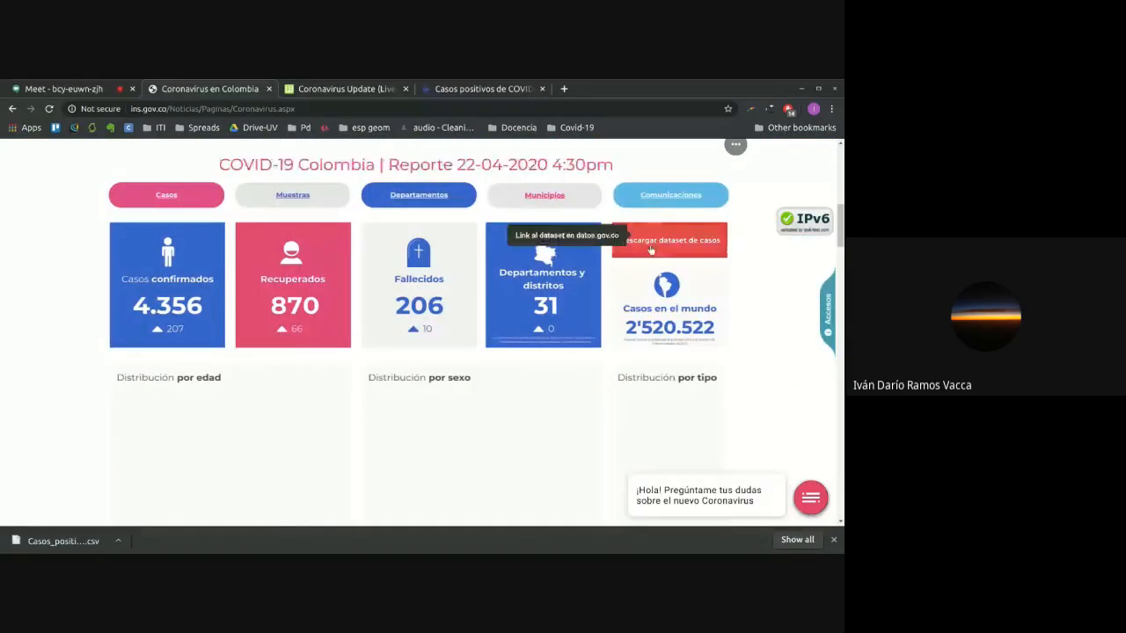
click(647, 245)
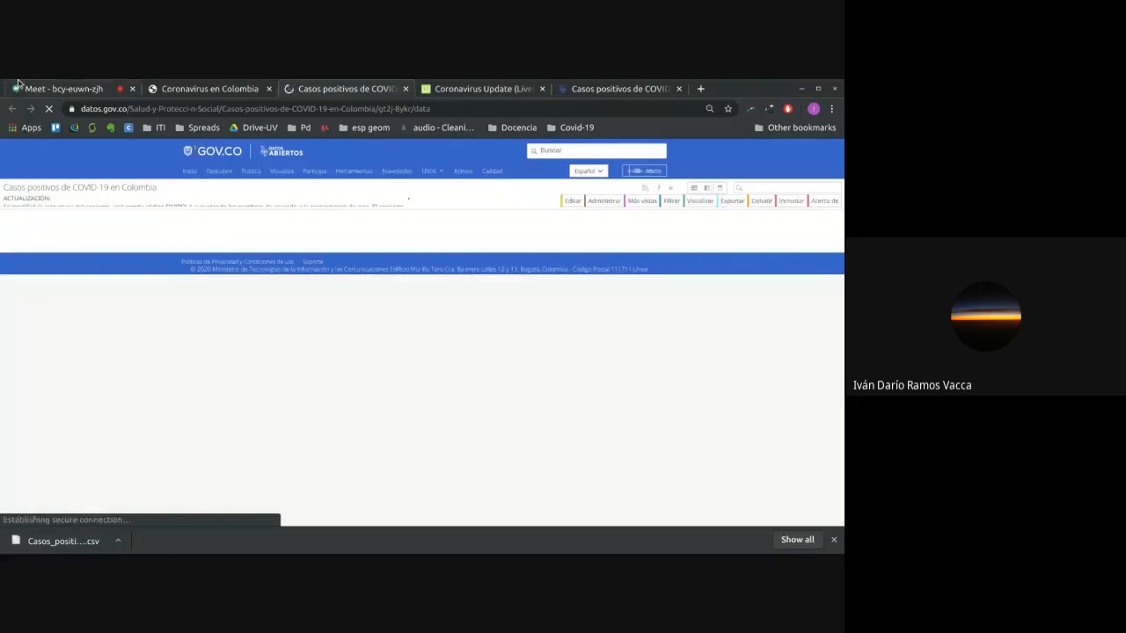
- Switch to the Meet call and show the shared presentation in the main view
click(19, 87)
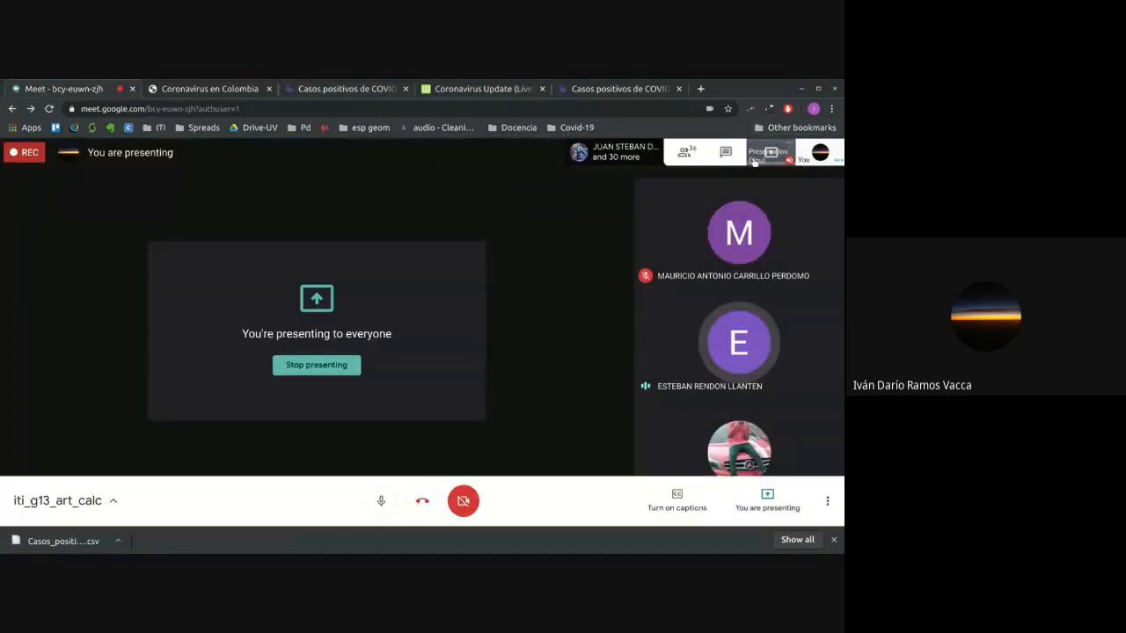
click(756, 163)
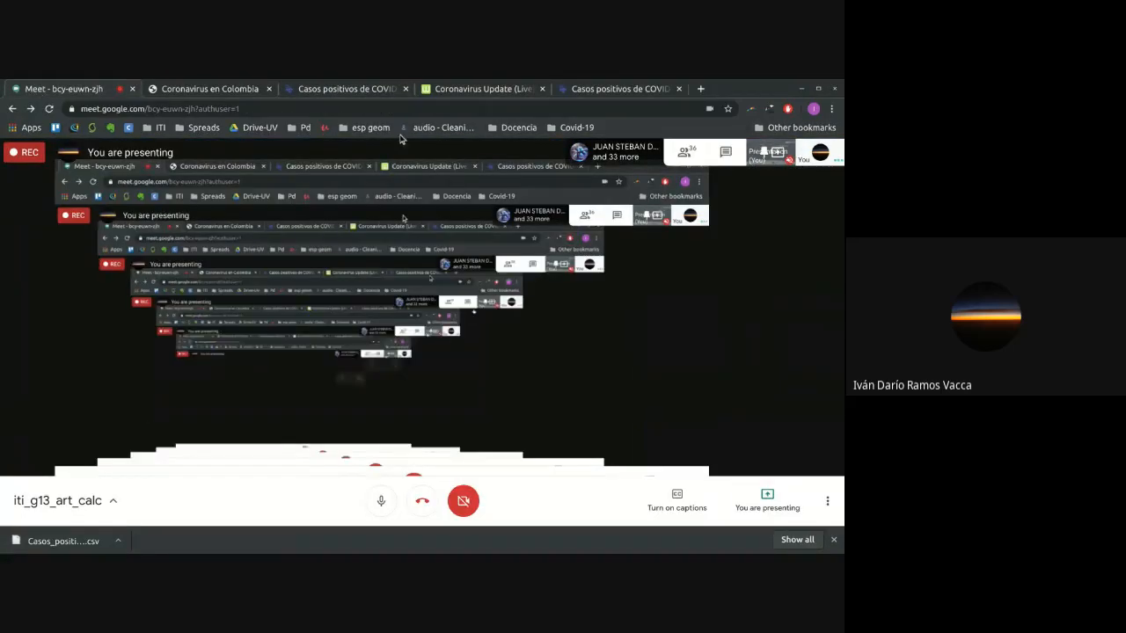
- Return to the newly opened cases dataset, export it in CSV format, and open the downloaded file
click(389, 92)
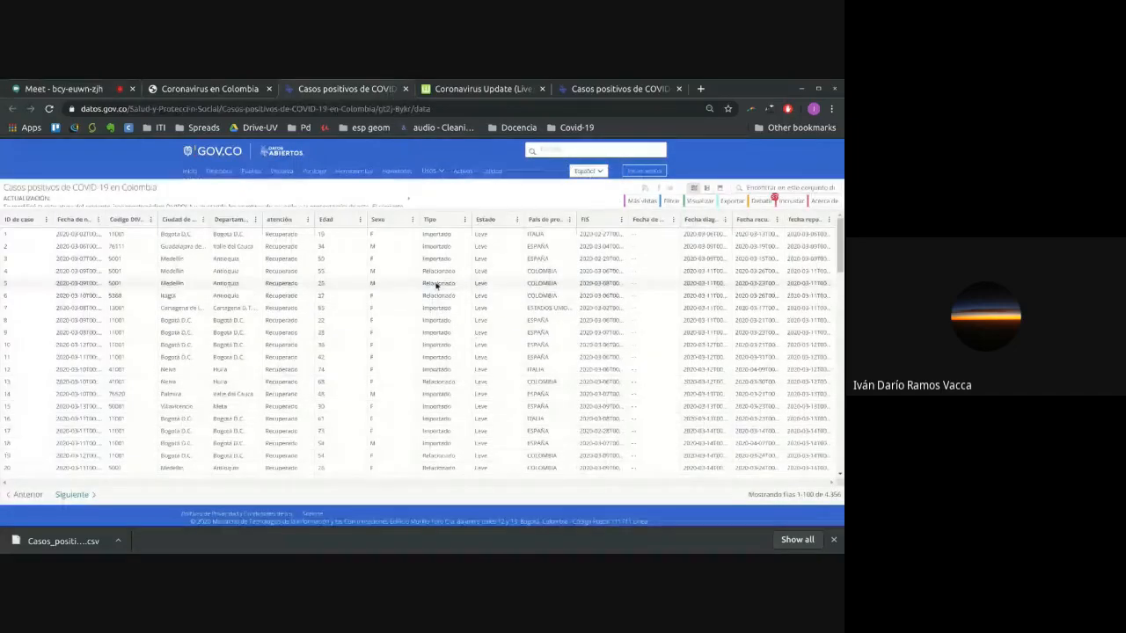
click(730, 202)
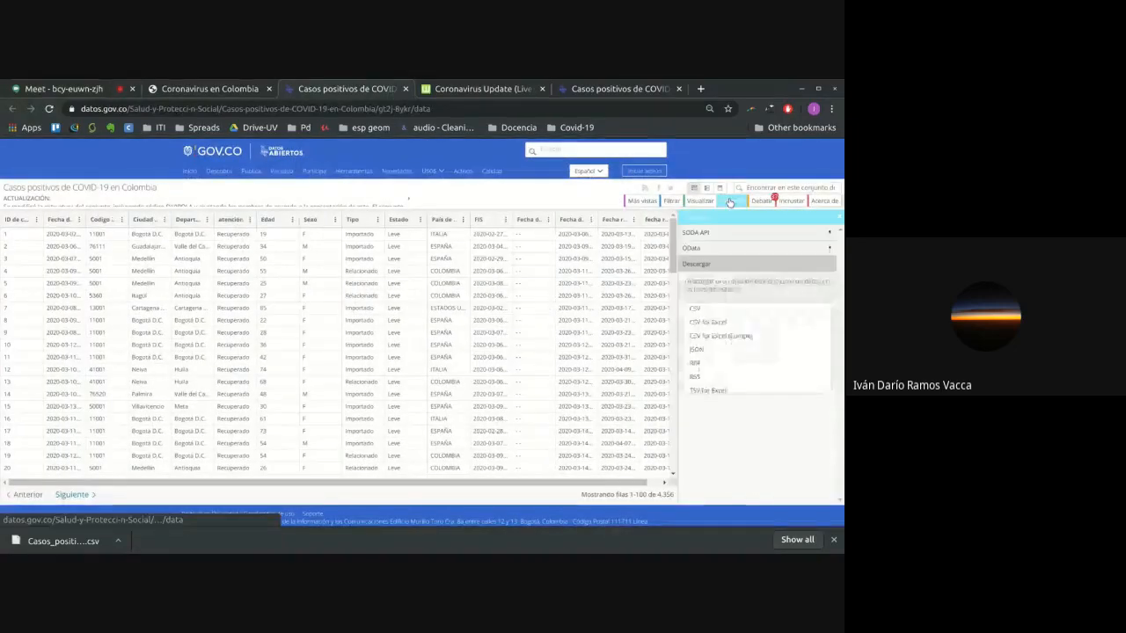
click(699, 312)
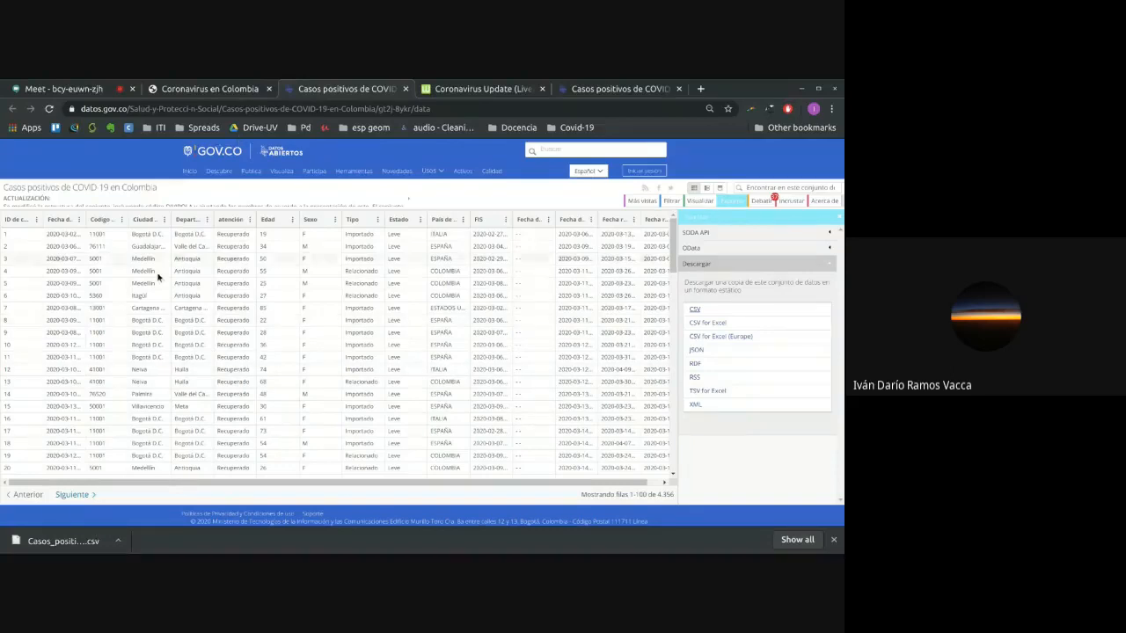
click(73, 544)
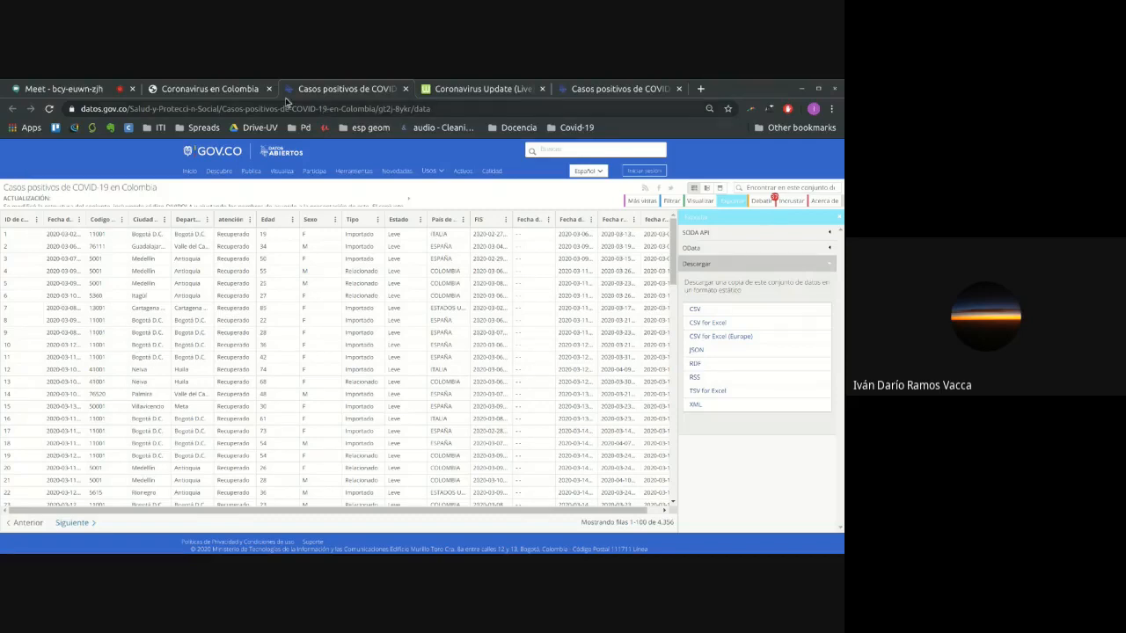
- Switch back to the Meet call and stop presenting the screen
click(88, 92)
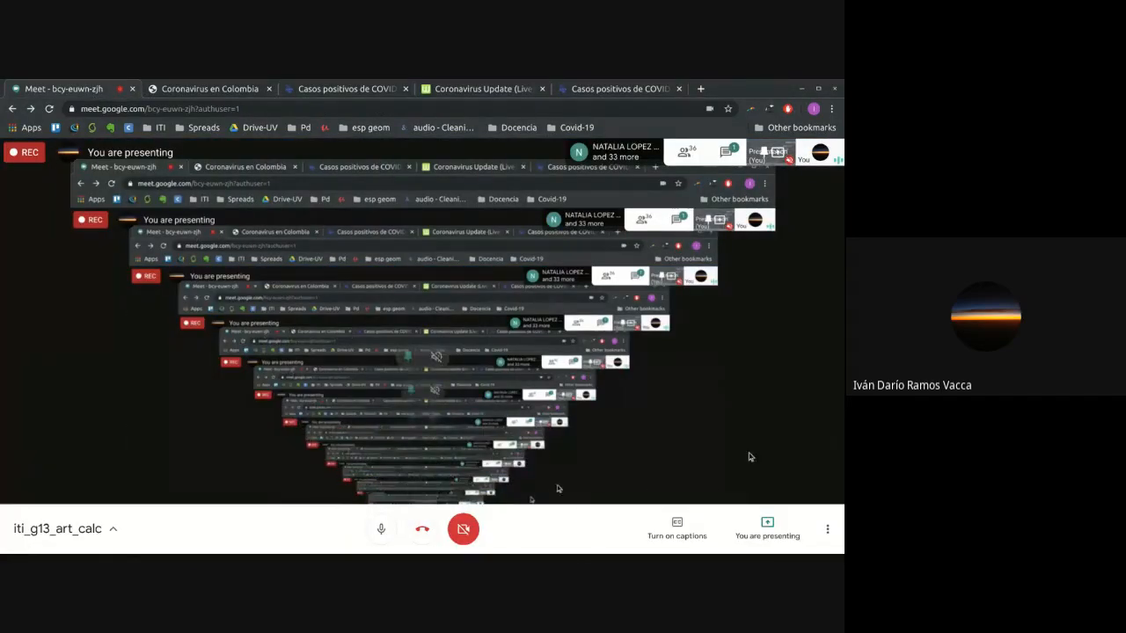
click(757, 532)
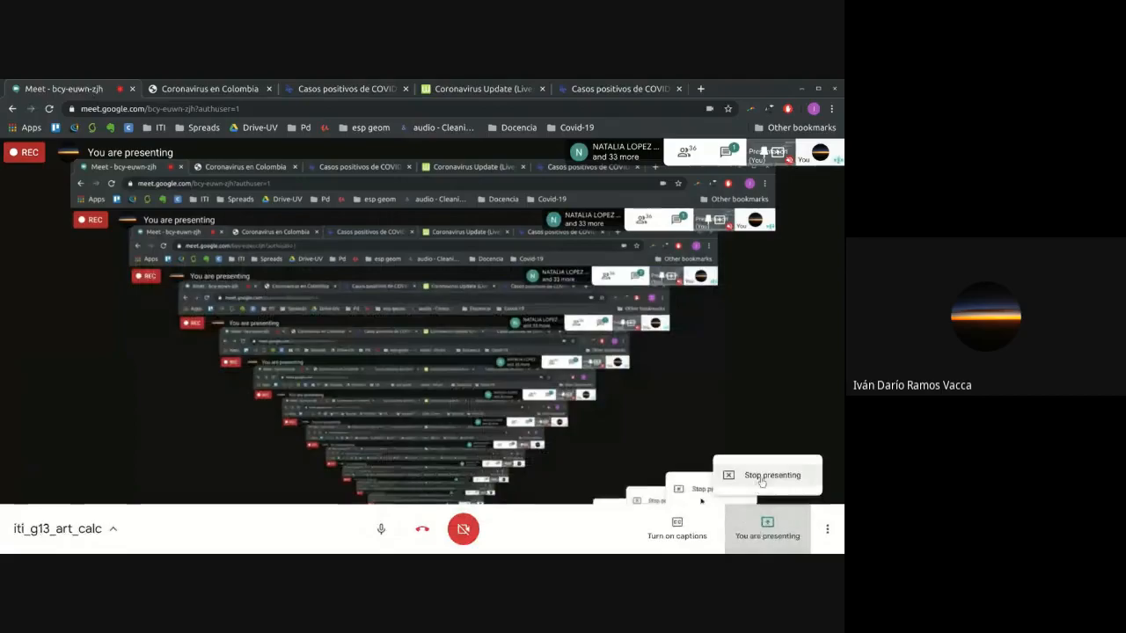
click(762, 476)
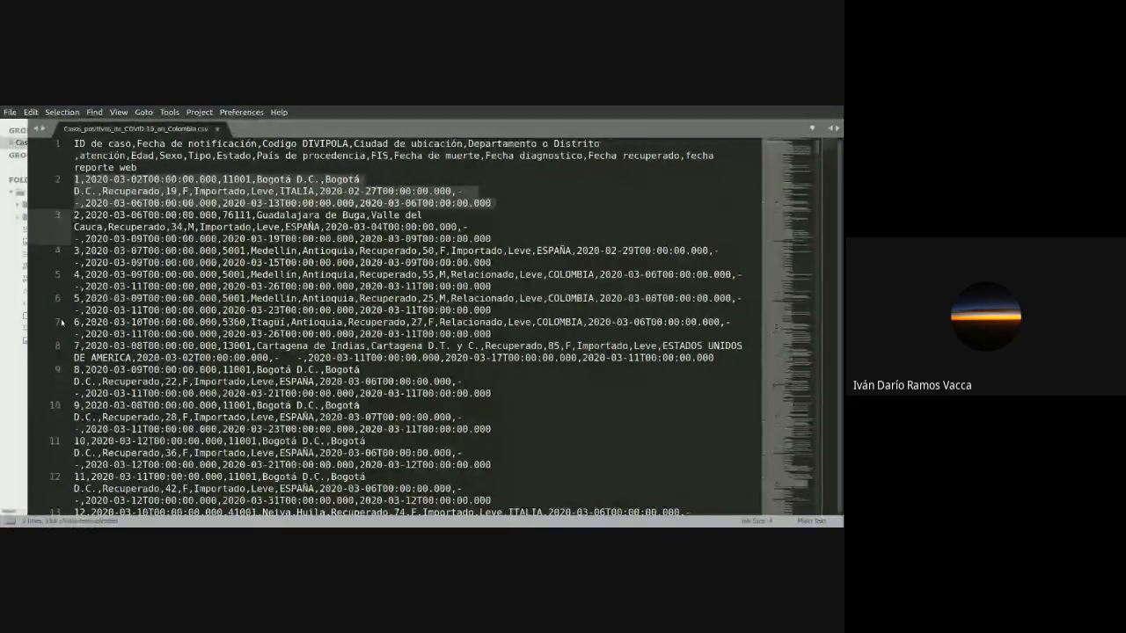
- Examine the case records of Casos_positivos_de_COVID-19_en_Colombia.csv in the text editor
scroll(62, 323, down, 10)
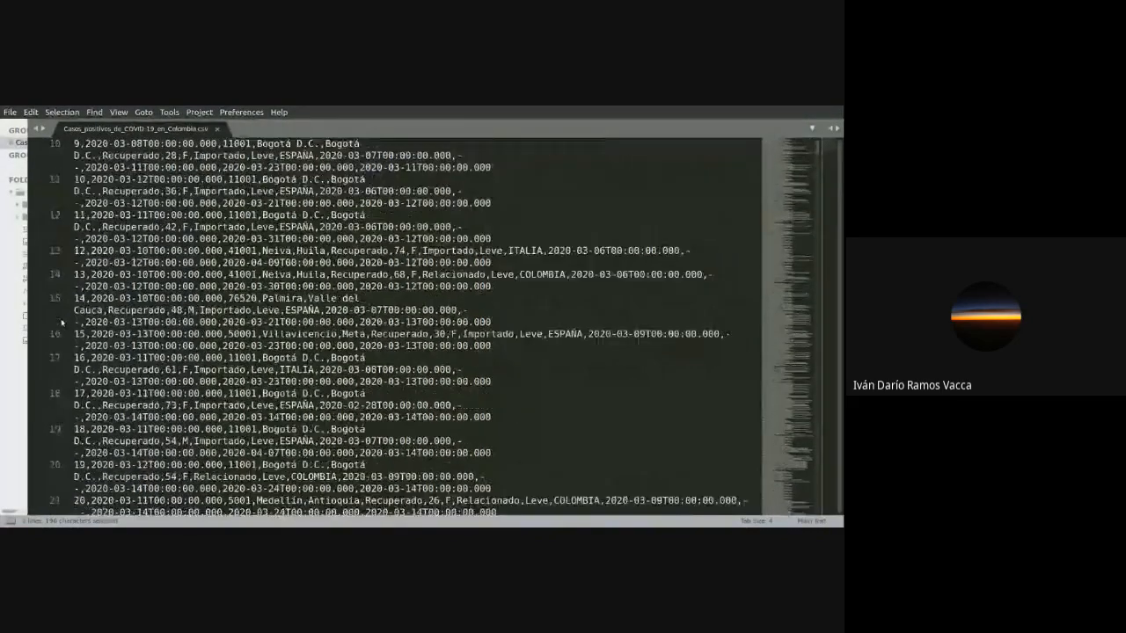
scroll(62, 322, down, 12)
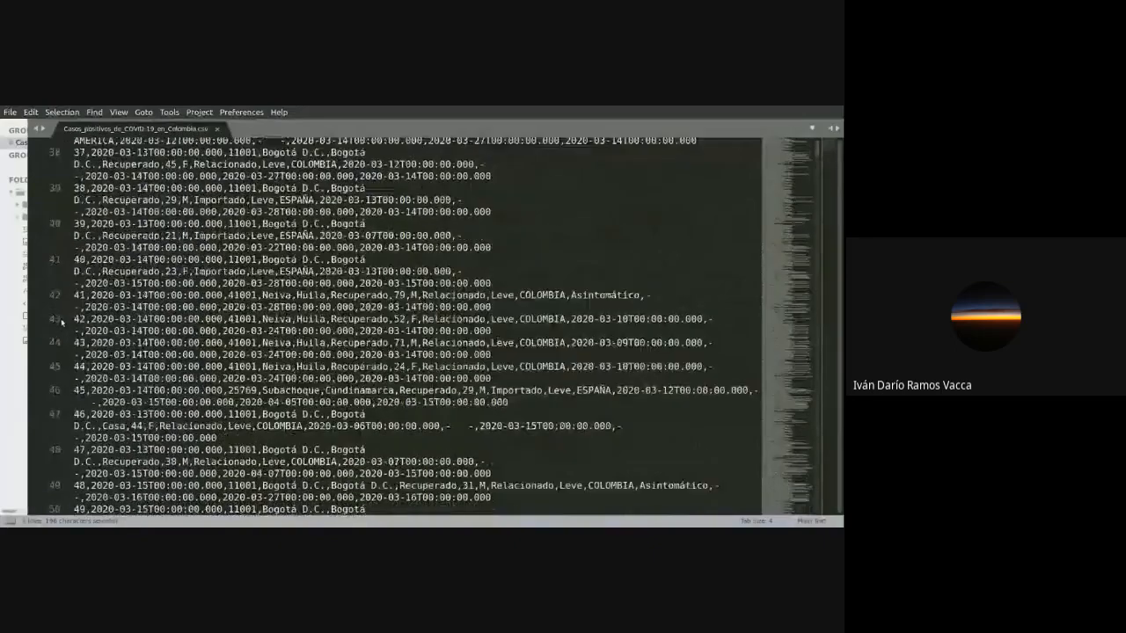
- Examine the remaining case records of the CSV file through to its last line
scroll(61, 323, down, 12)
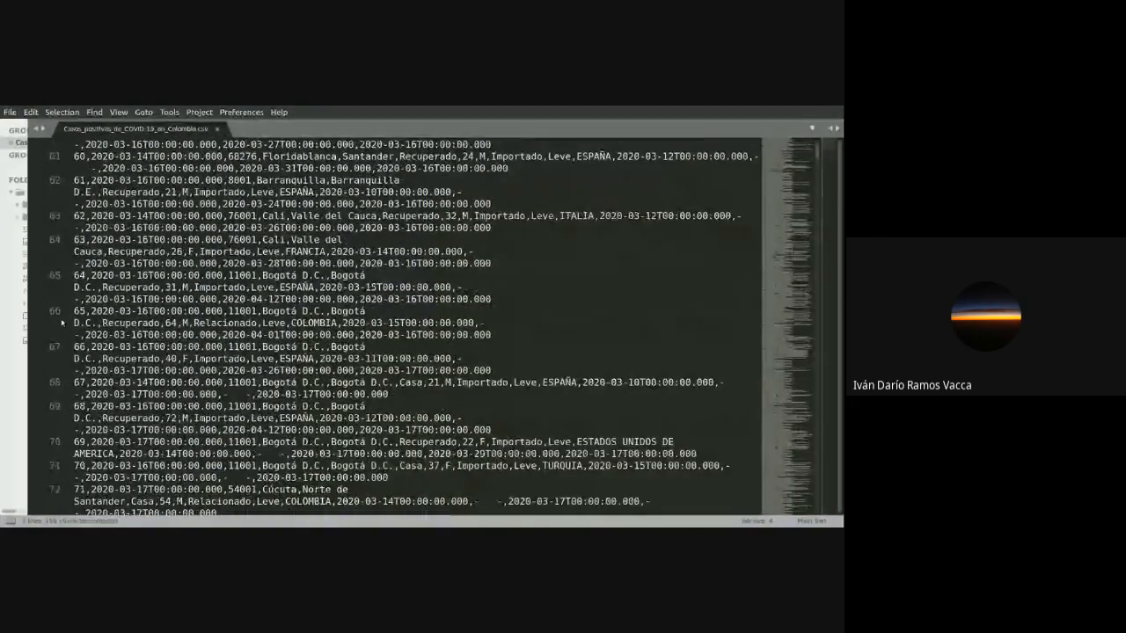
scroll(61, 323, down, 14)
scroll(62, 323, down, 12)
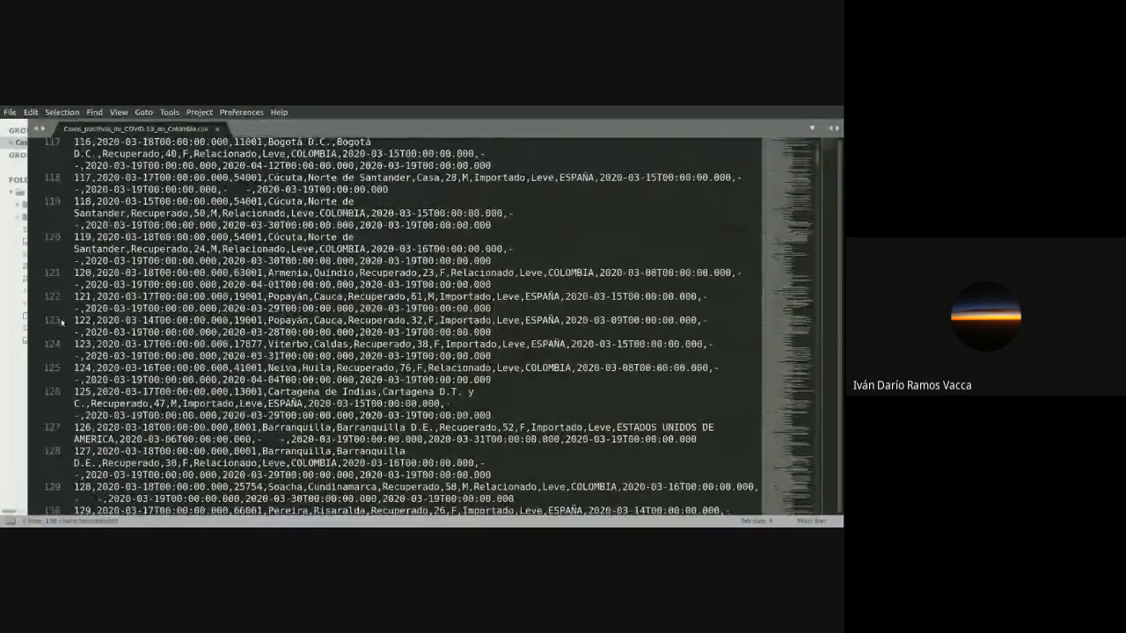
scroll(62, 323, down, 20)
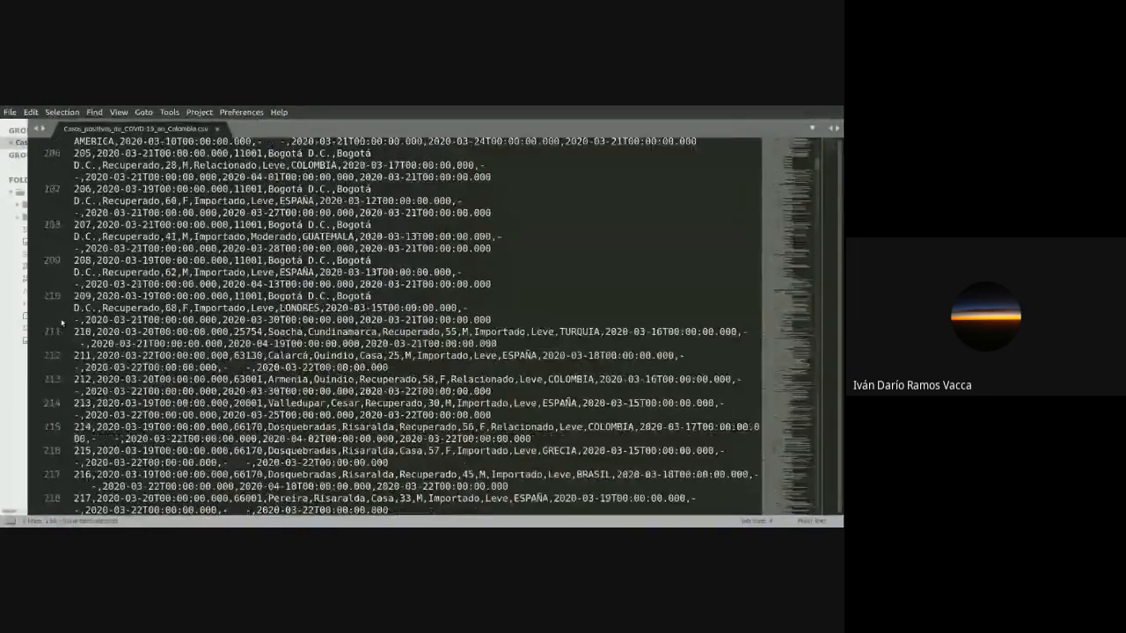
scroll(62, 323, down, 13)
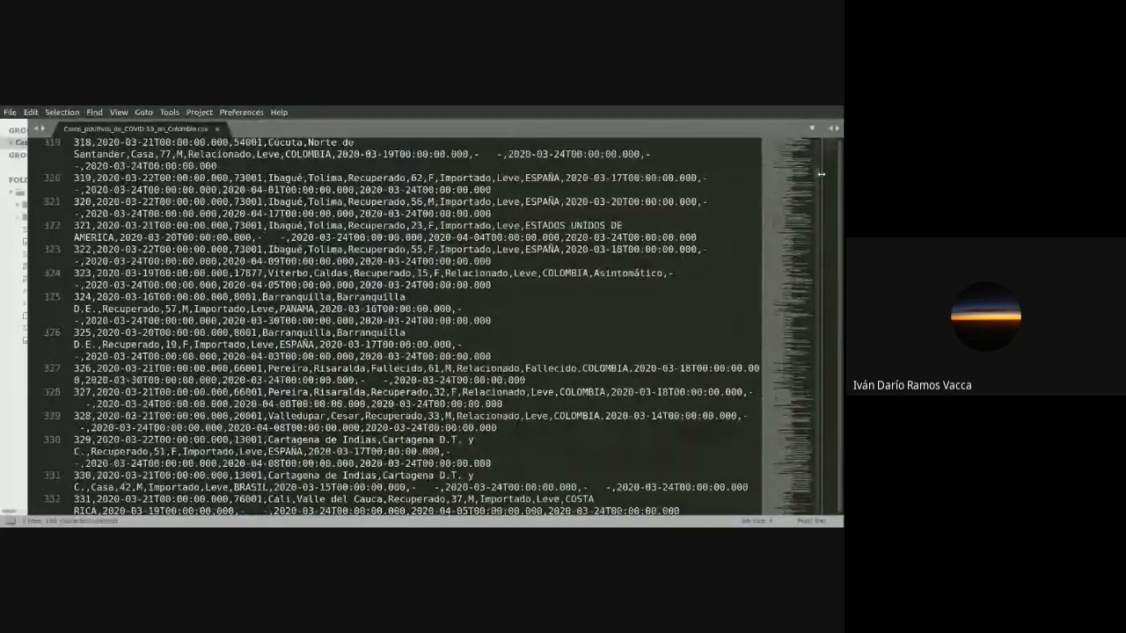
drag(819, 177, 834, 511)
scroll(447, 342, down, 3)
scroll(391, 421, up, 10)
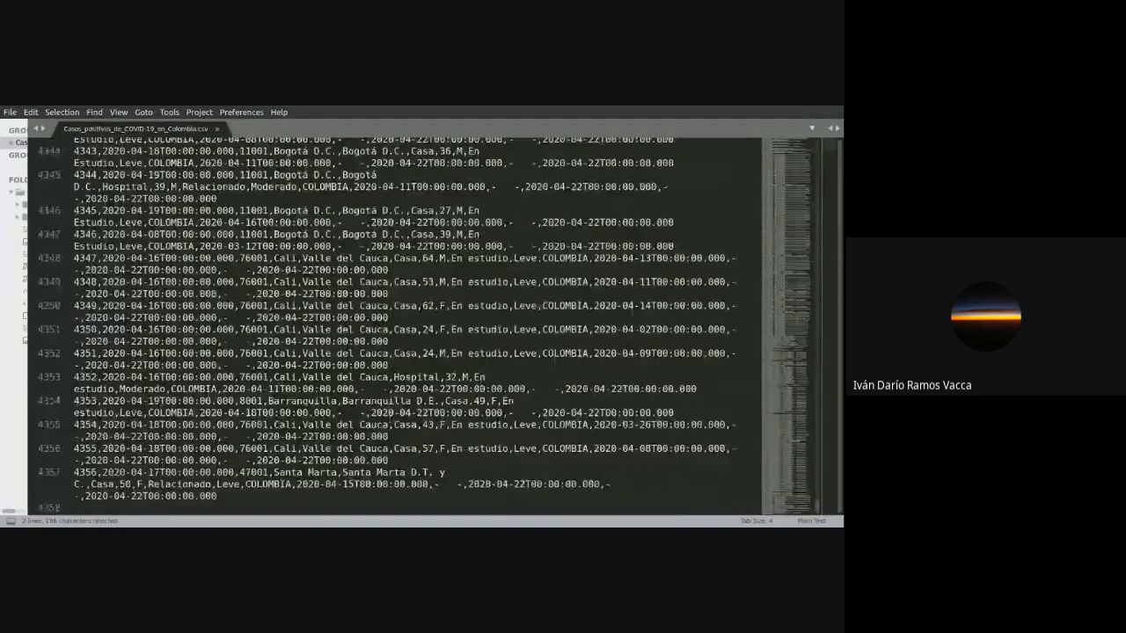
scroll(391, 420, down, 5)
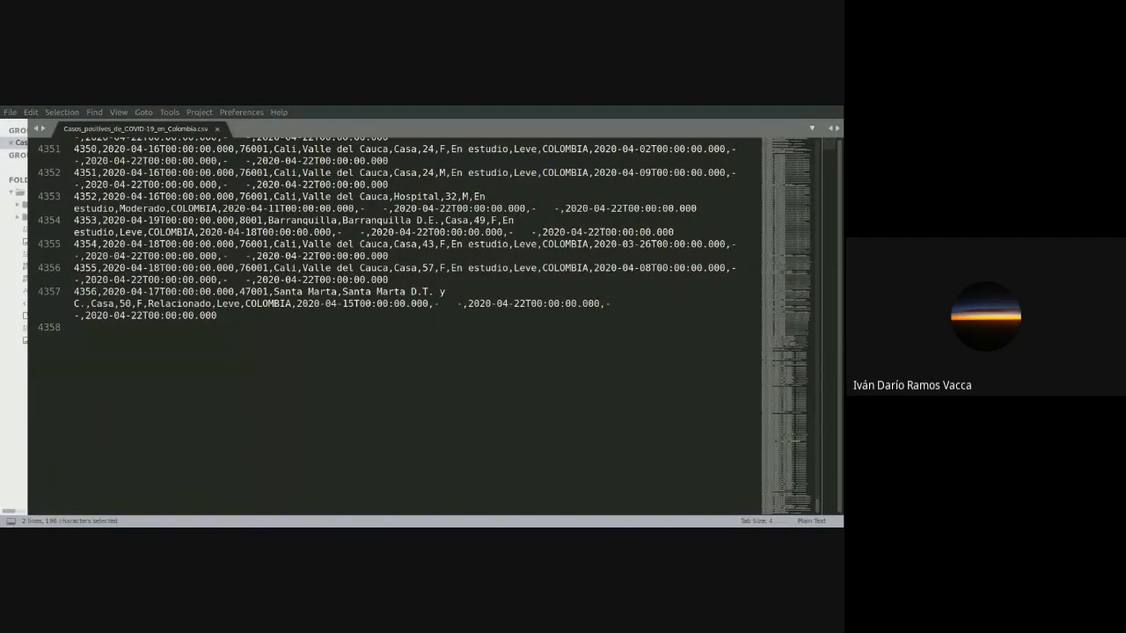
- Delete the empty line after the last record and return to the beginning of the file
click(166, 335)
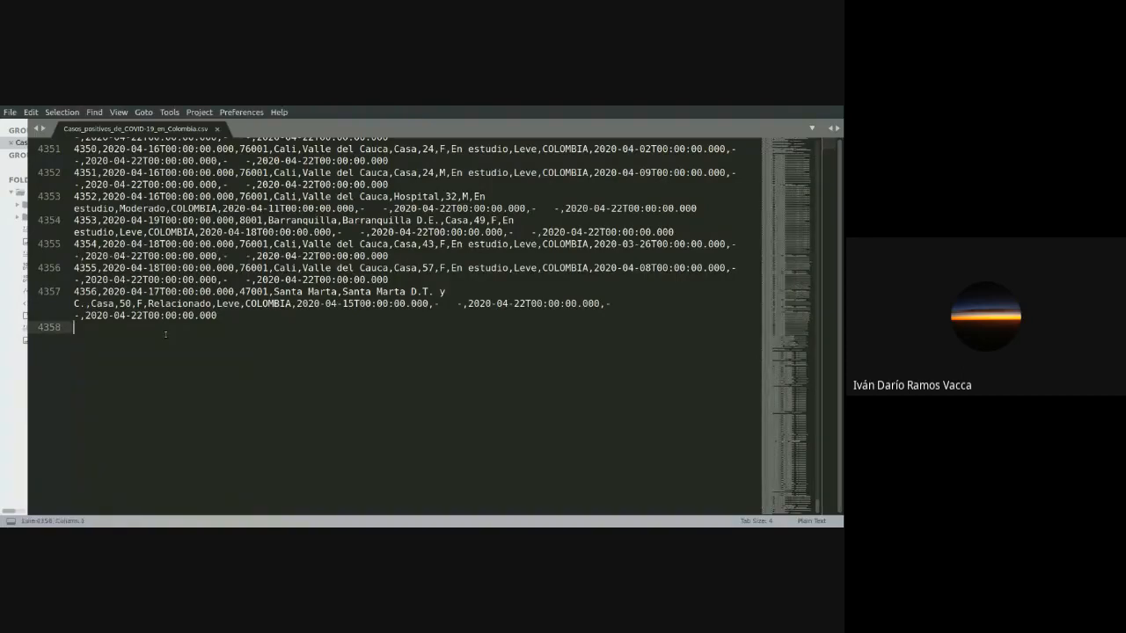
key(BackSpace)
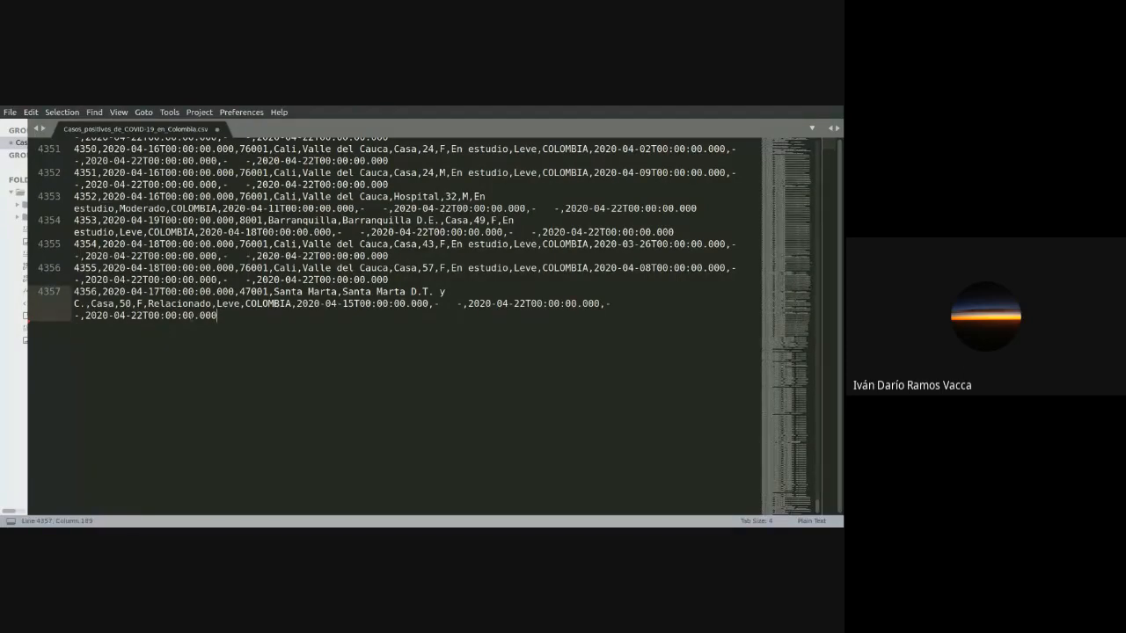
scroll(798, 321, up, 15)
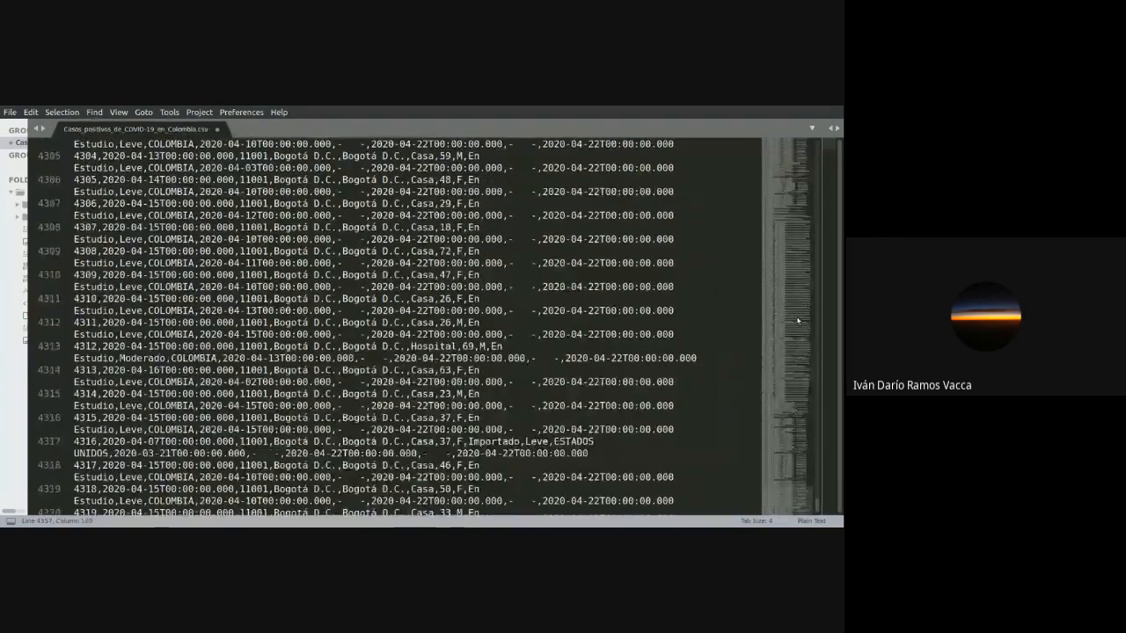
drag(818, 499, 826, 139)
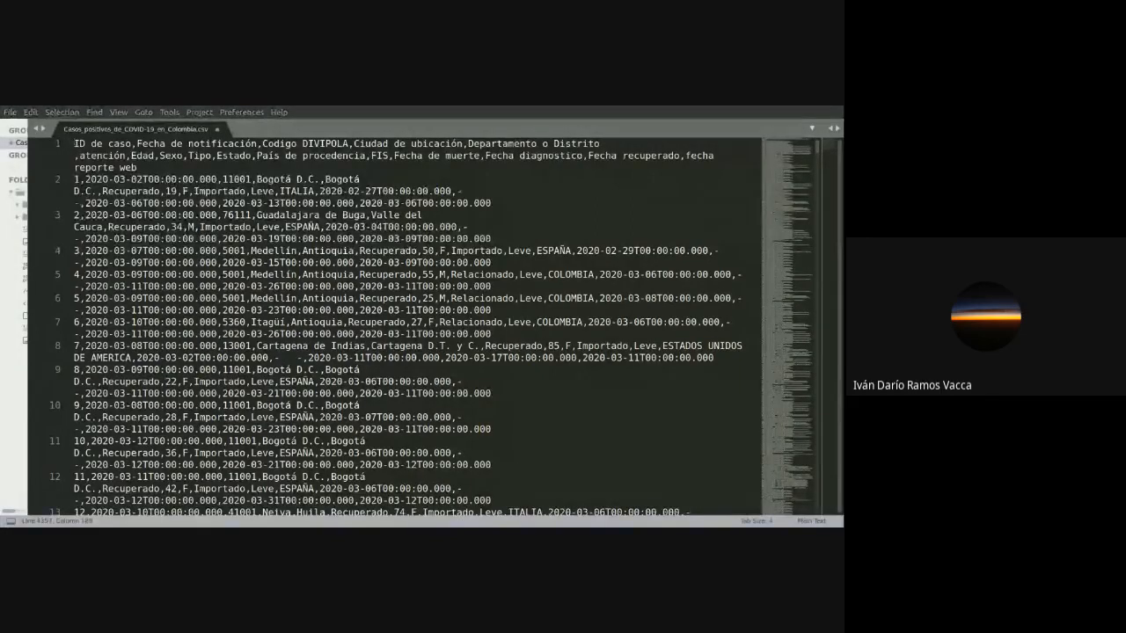
- Examine the header line's field names and several individual record lines below it, and close the text file
drag(74, 143, 158, 167)
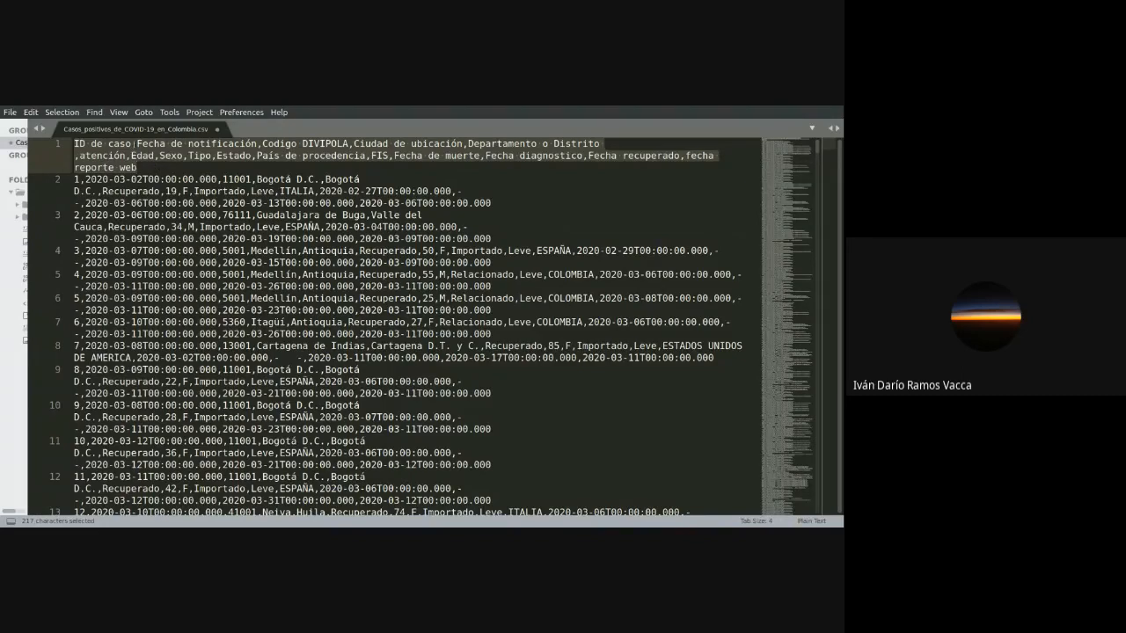
click(133, 144)
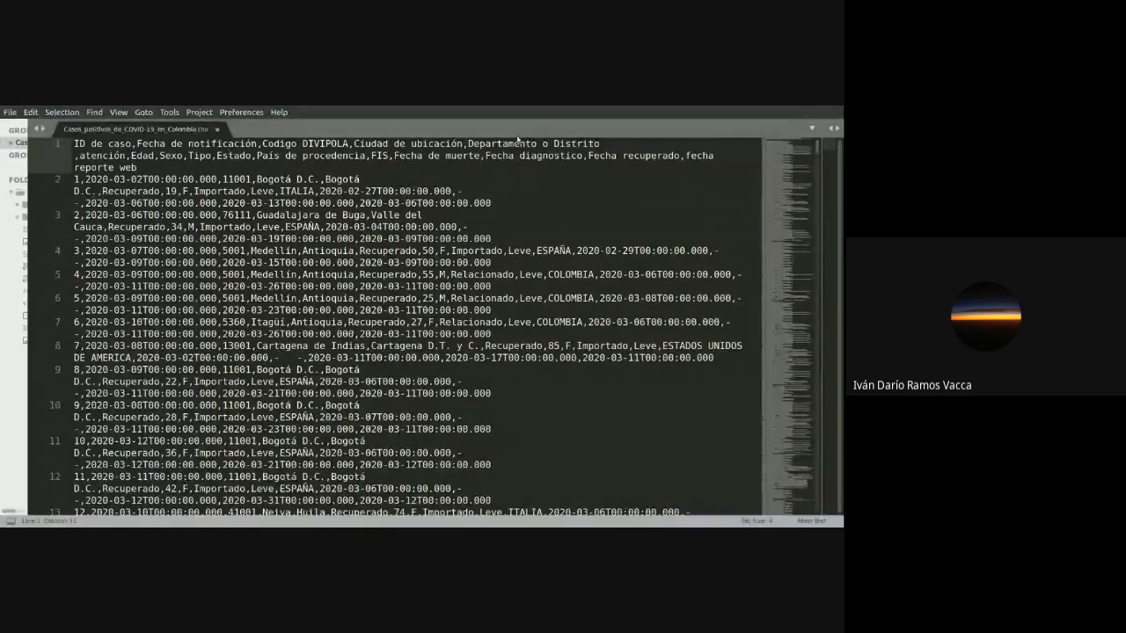
drag(75, 143, 485, 227)
click(75, 215)
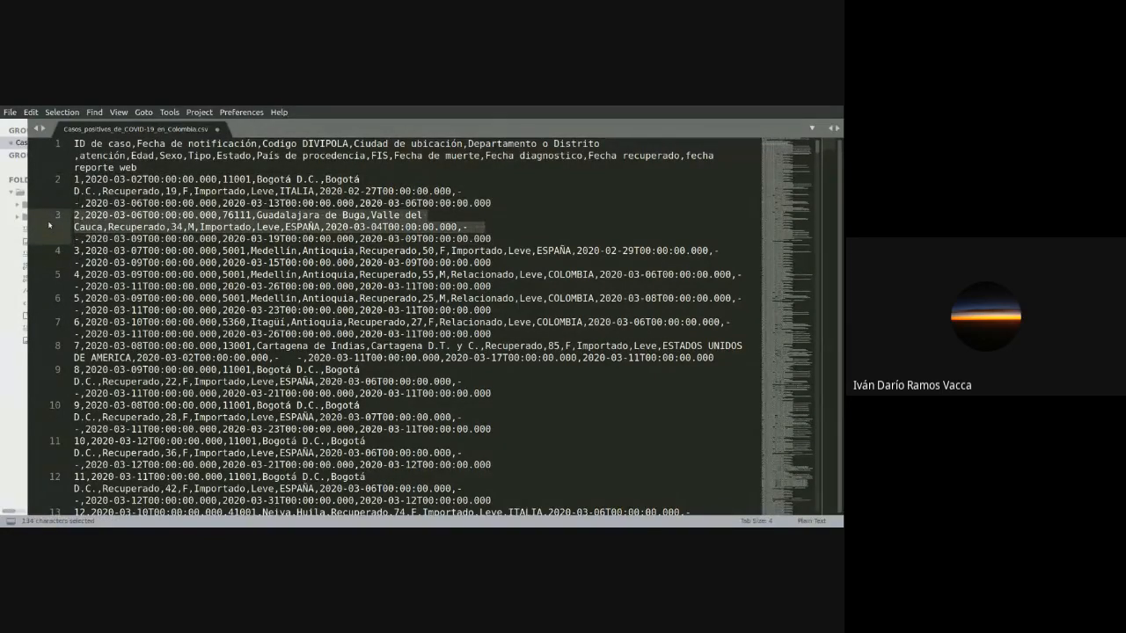
drag(49, 226, 55, 257)
click(58, 279)
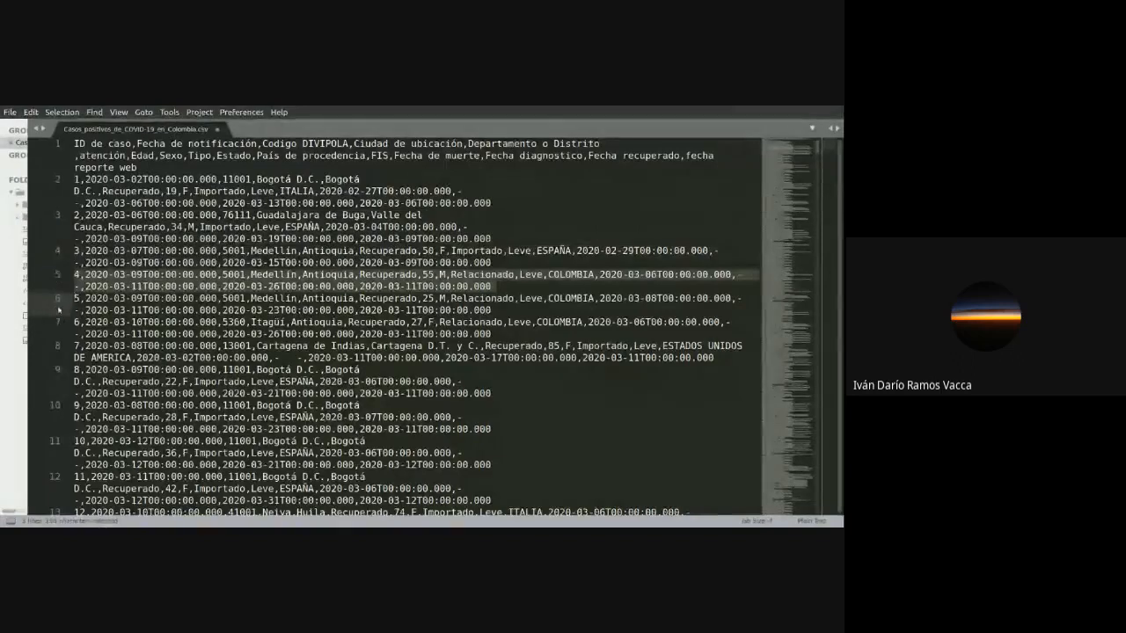
click(61, 328)
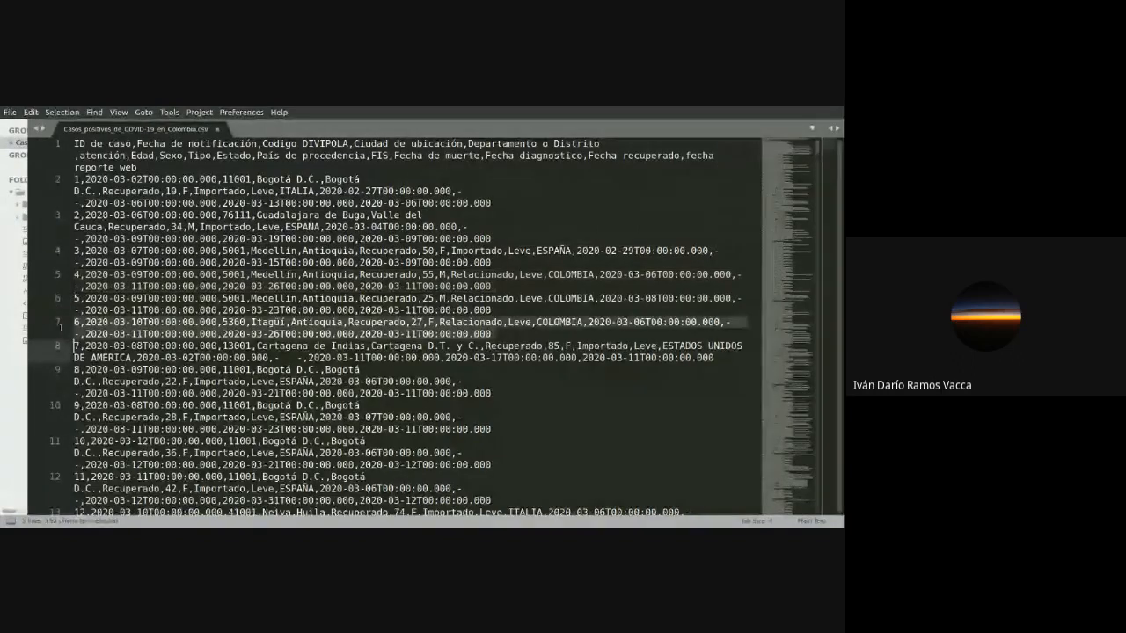
click(58, 215)
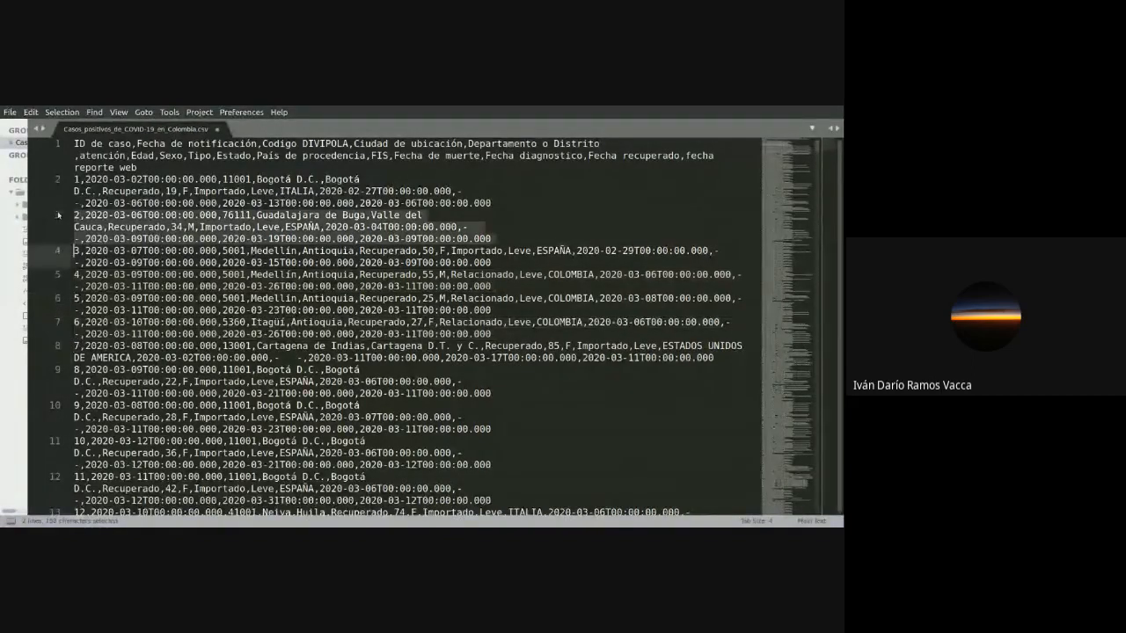
click(58, 154)
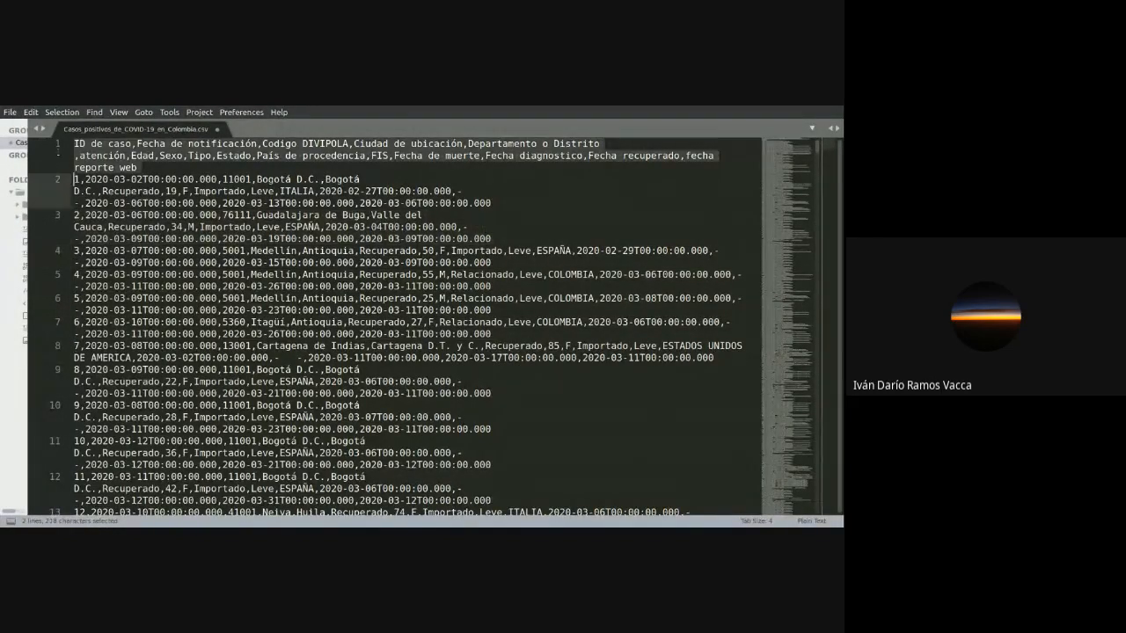
click(68, 355)
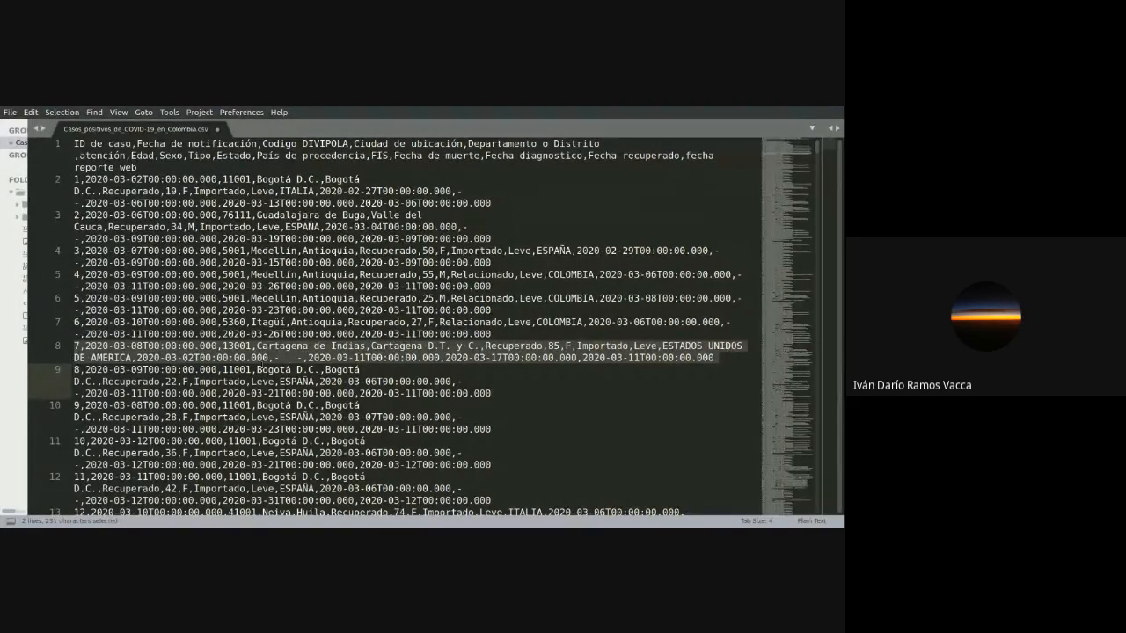
key(ctrl+w)
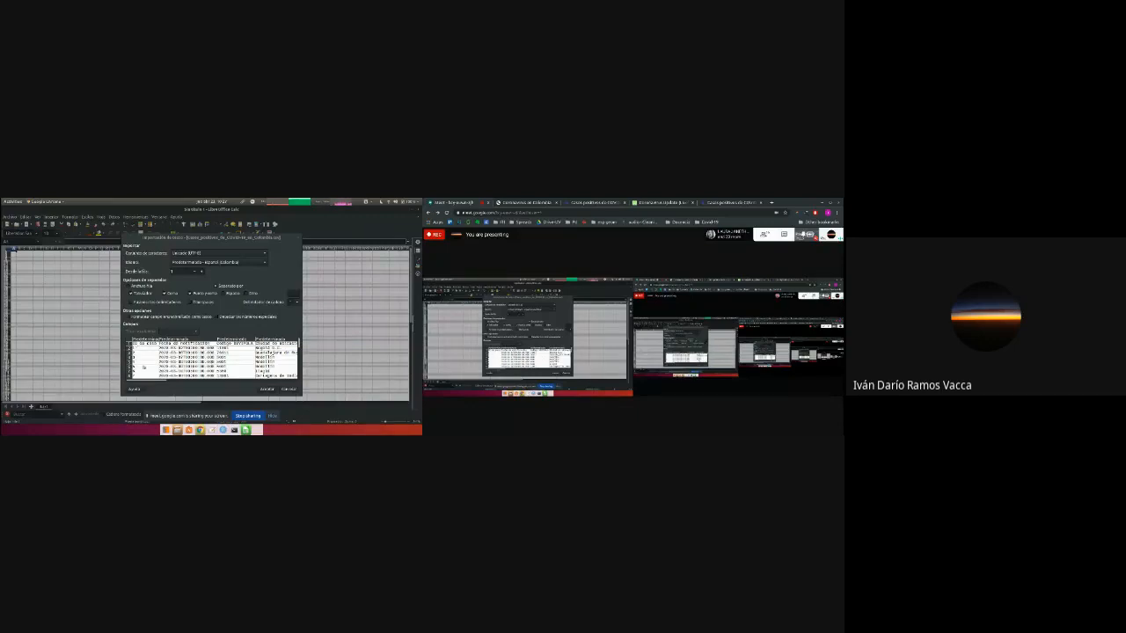
- Check the preview rows in the text import dialog in LibreOffice Calc and import the CSV with the Unicode (UTF-8) character set
drag(148, 380, 122, 383)
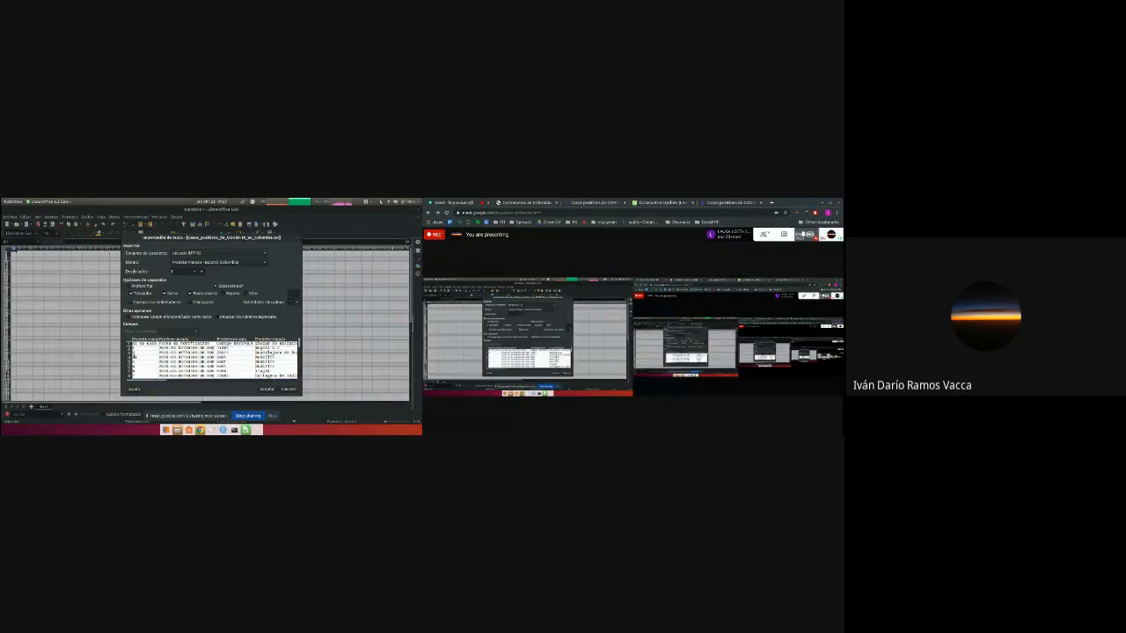
scroll(140, 370, down, 5)
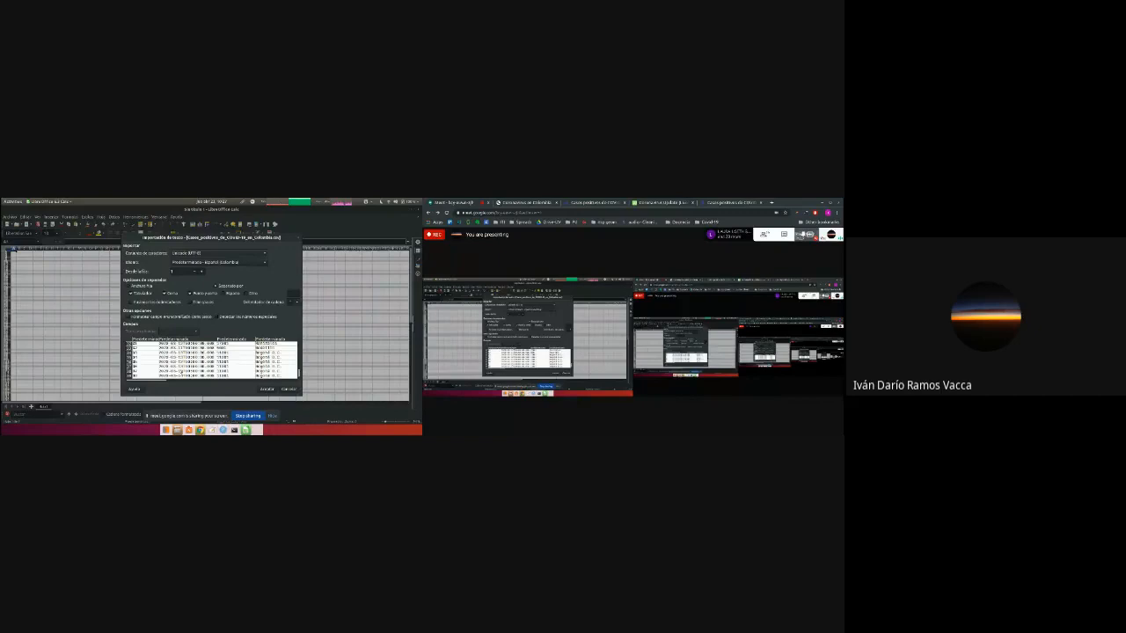
scroll(180, 370, up, 5)
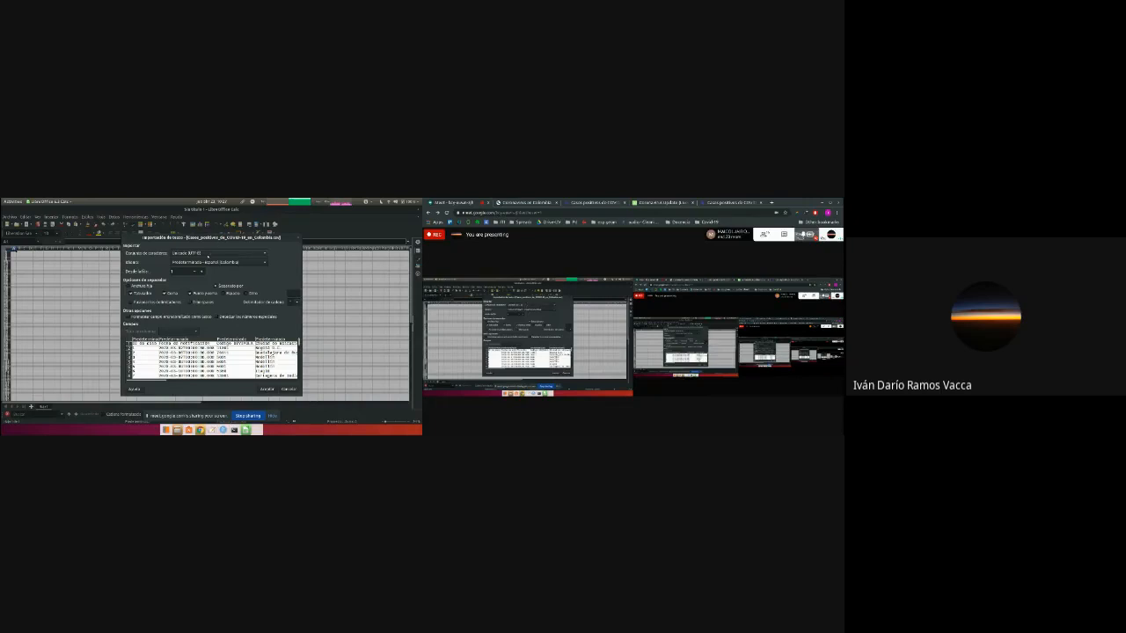
click(208, 255)
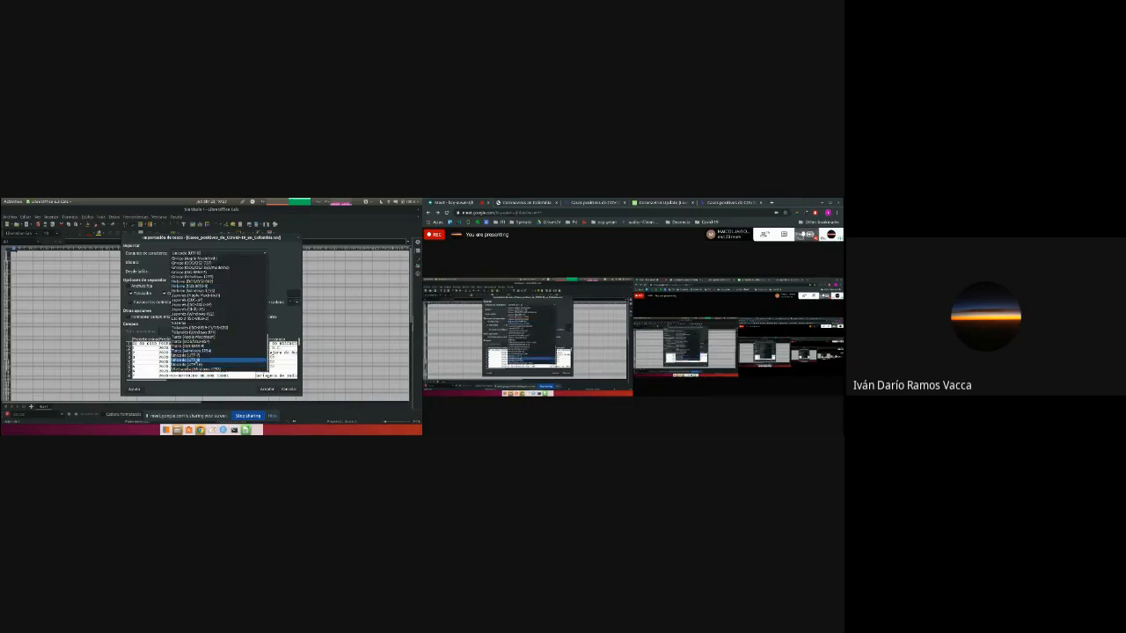
click(197, 361)
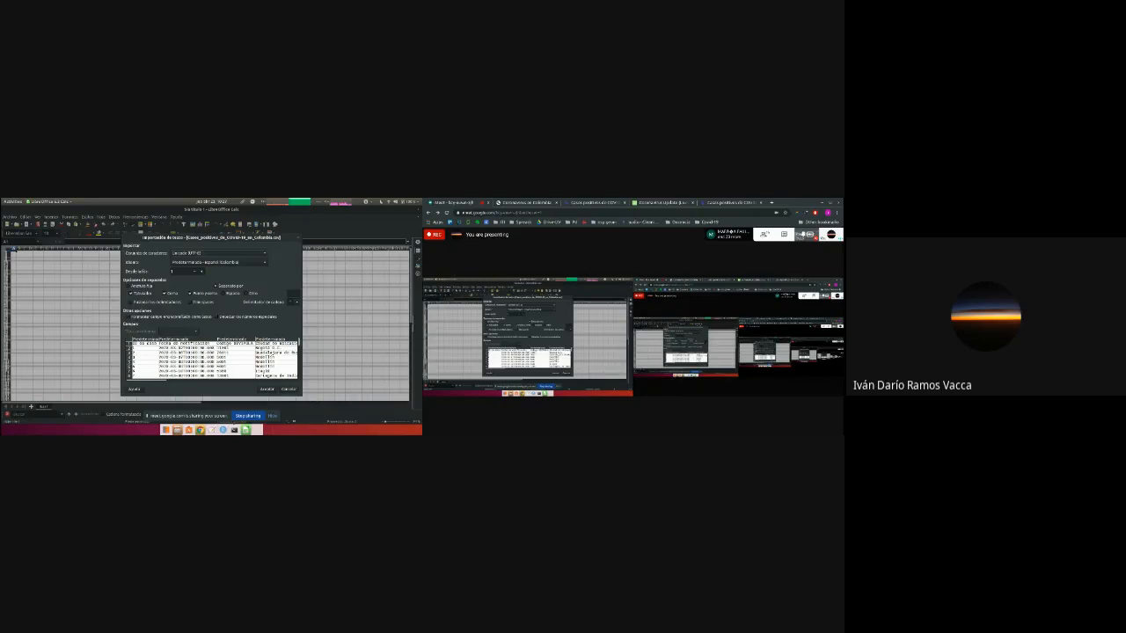
click(268, 389)
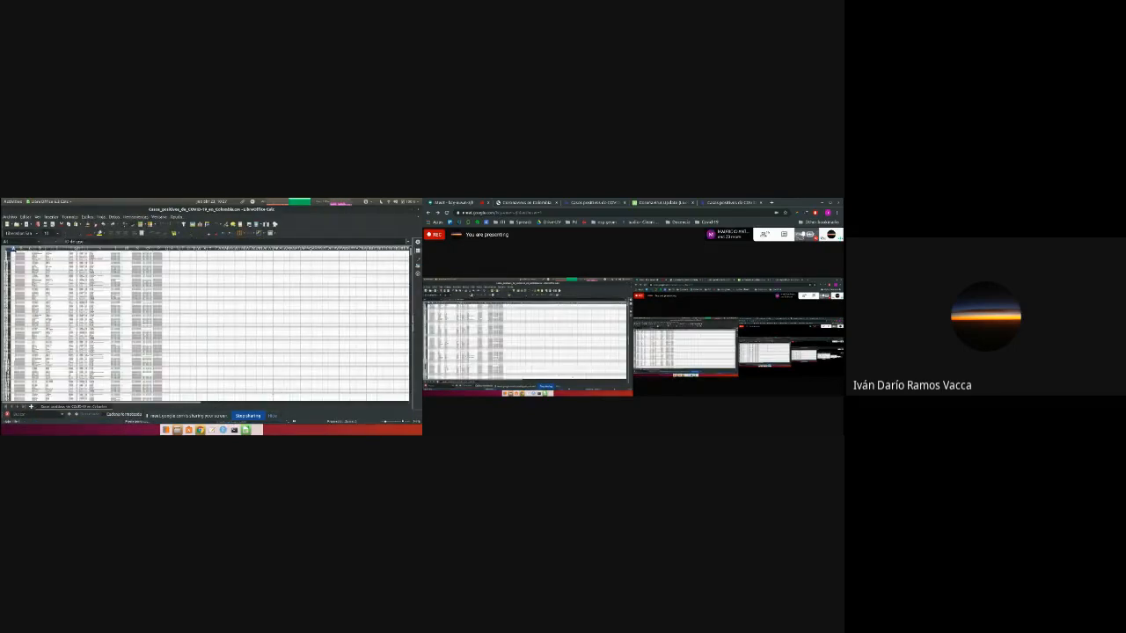
- Enlarge the imported sheet to a readable size and give all its columns one uniform width
scroll(207, 325, up, 5)
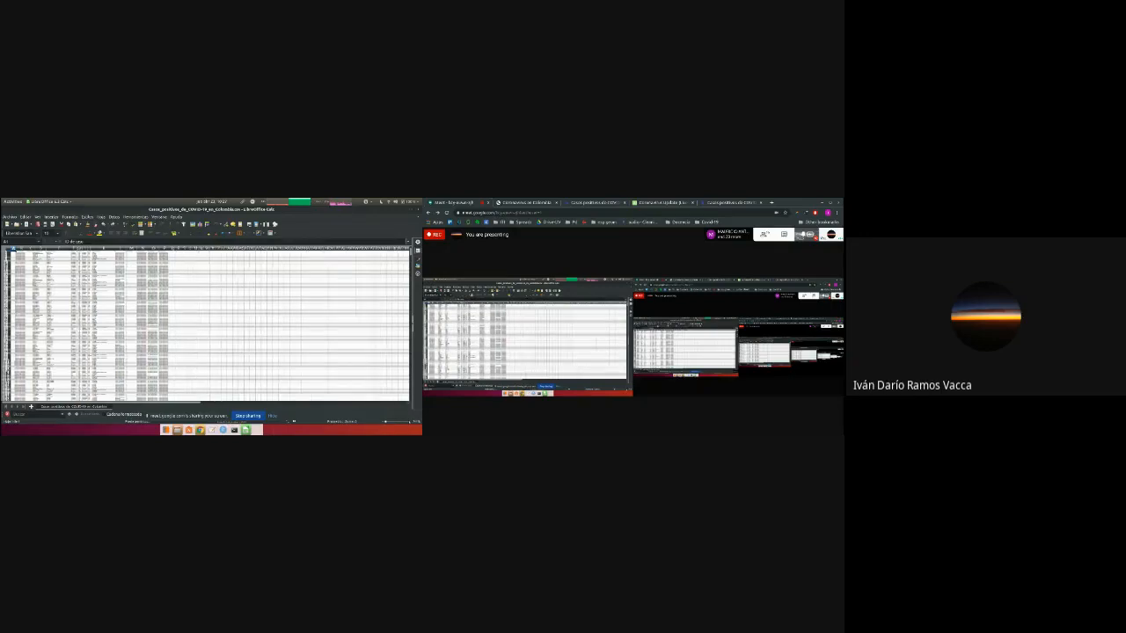
scroll(207, 326, up, 4)
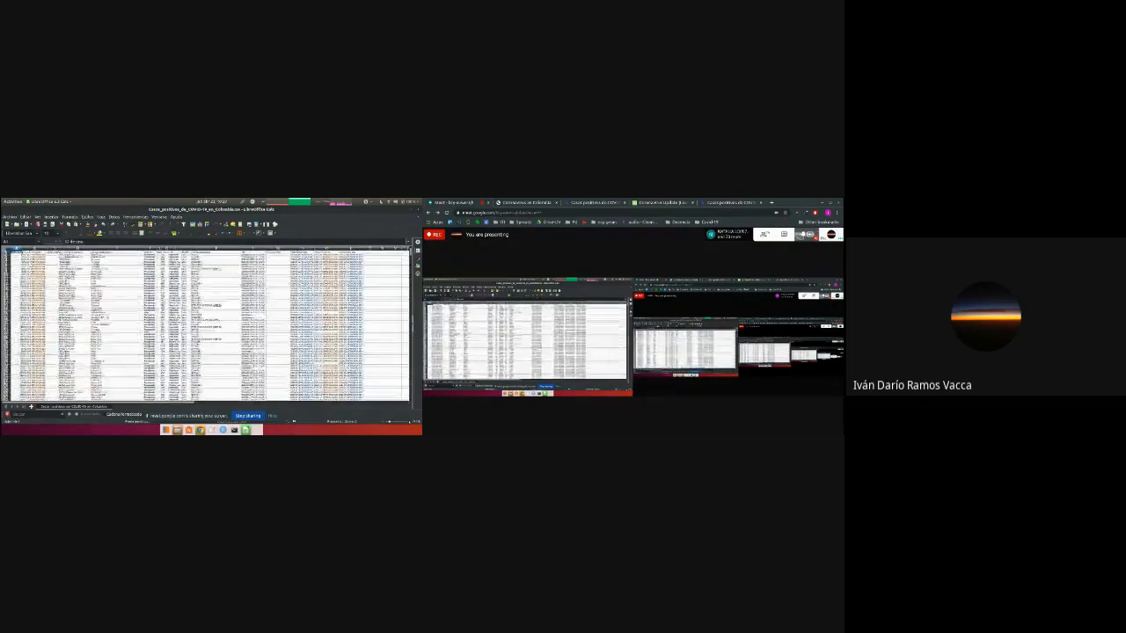
scroll(206, 326, up, 2)
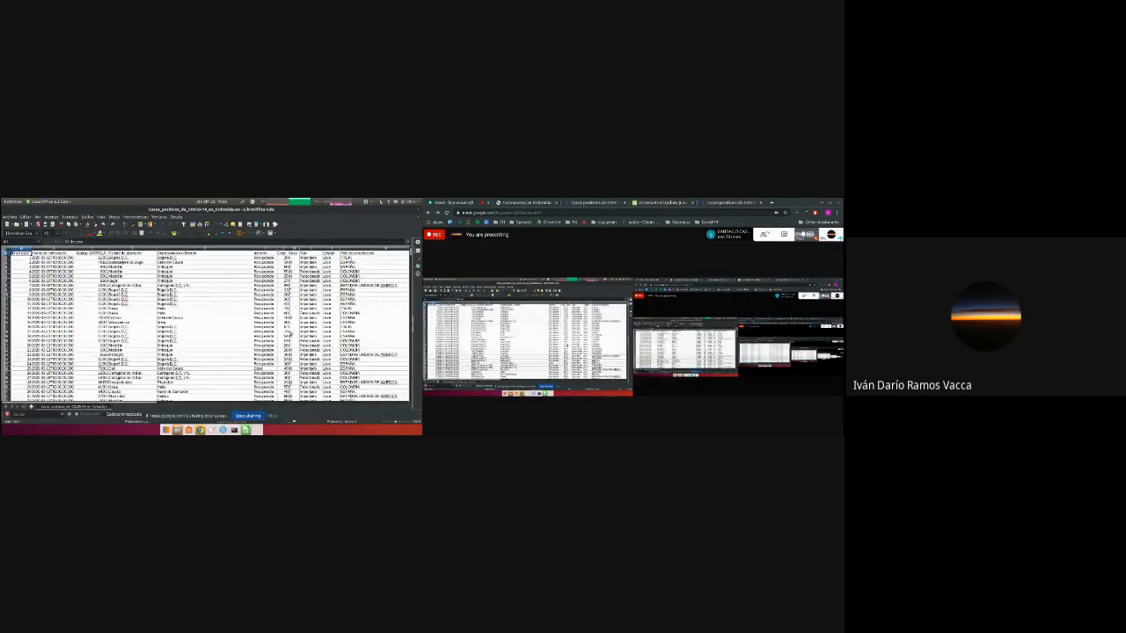
scroll(288, 335, down, 5)
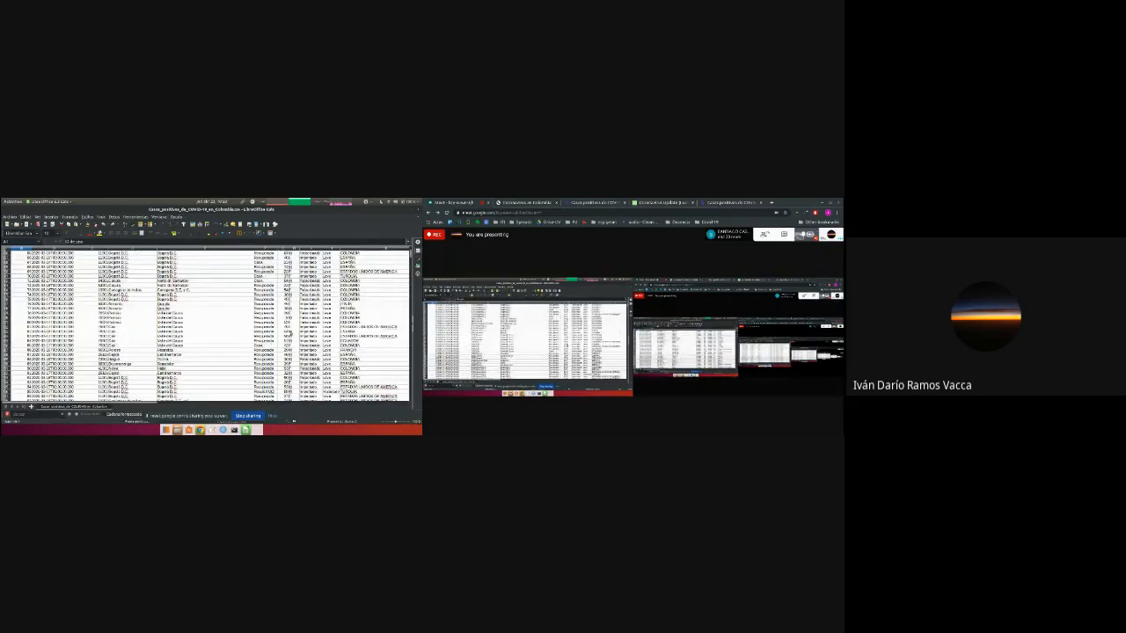
scroll(287, 334, up, 5)
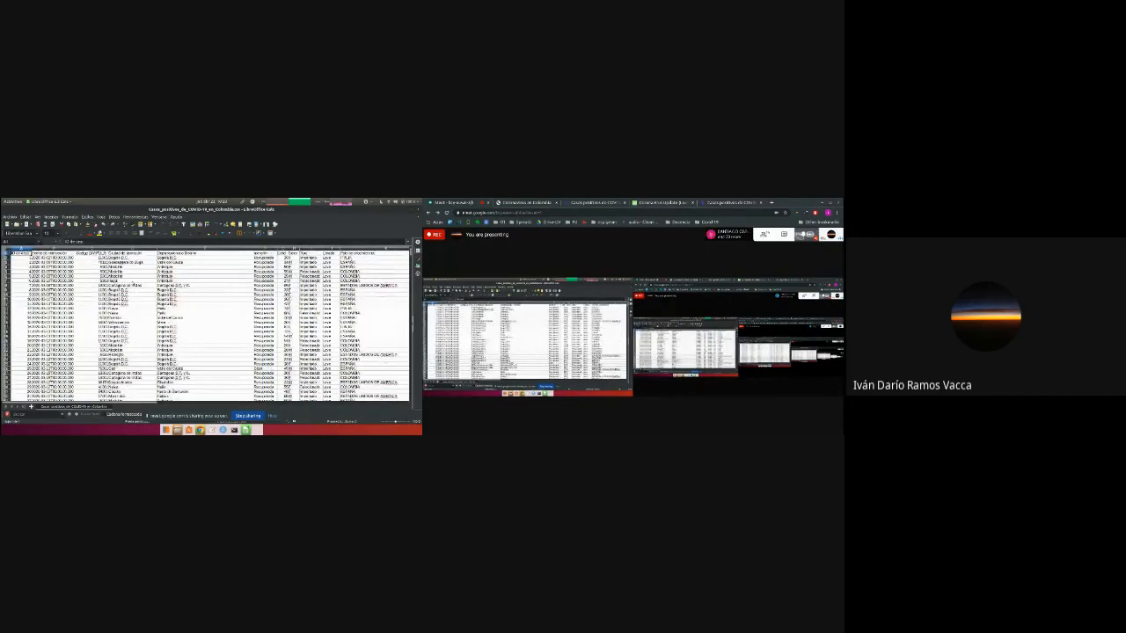
key(ctrl+a)
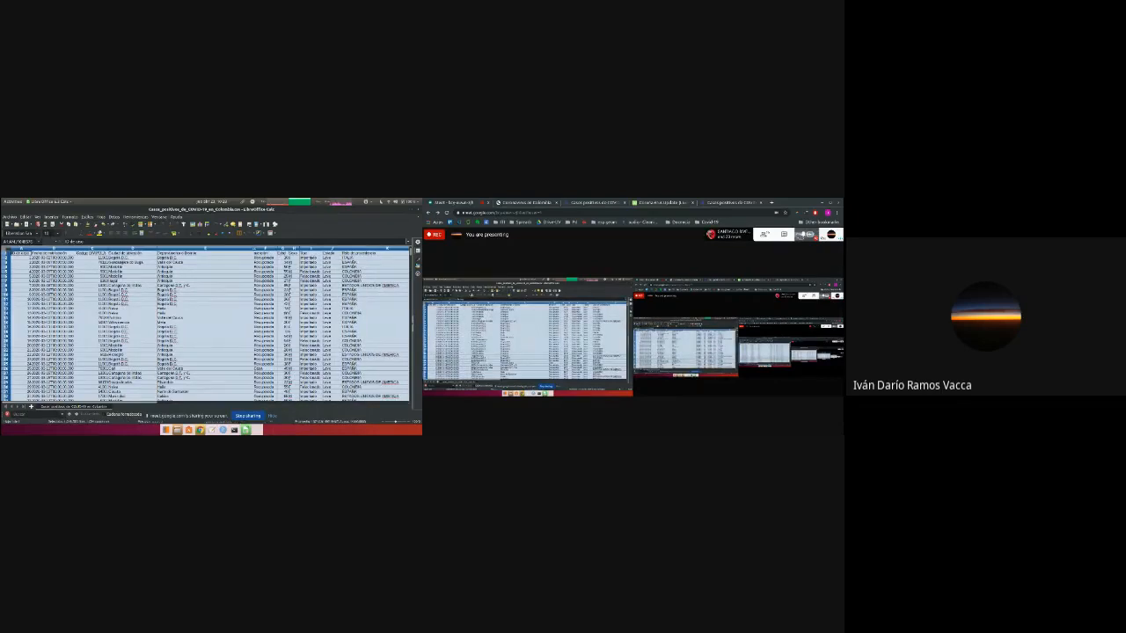
drag(254, 248, 199, 248)
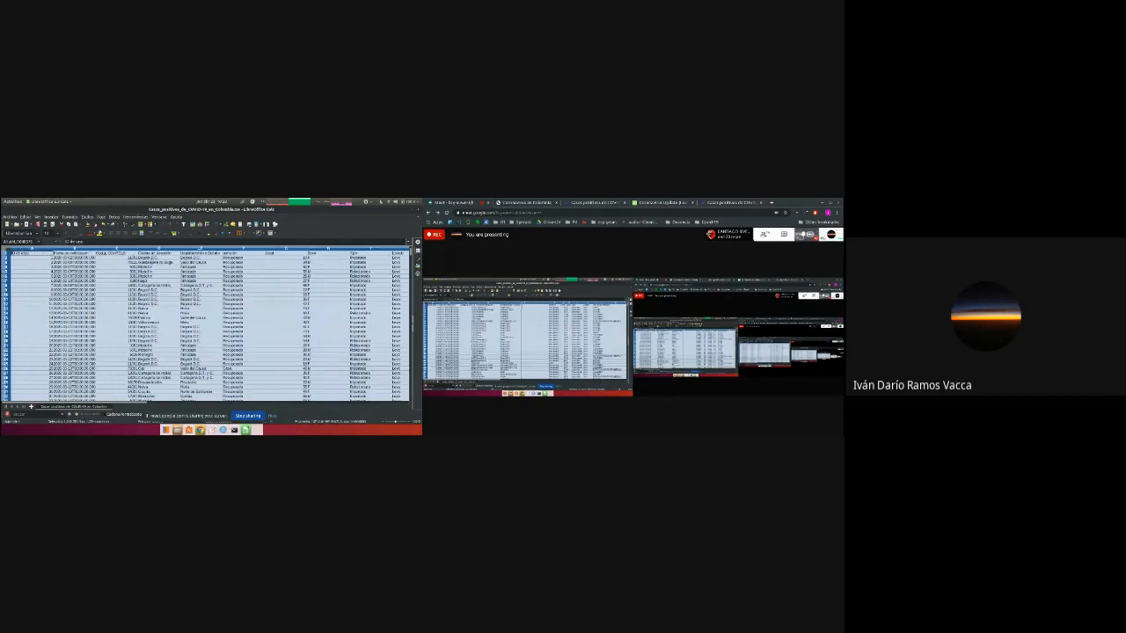
click(126, 281)
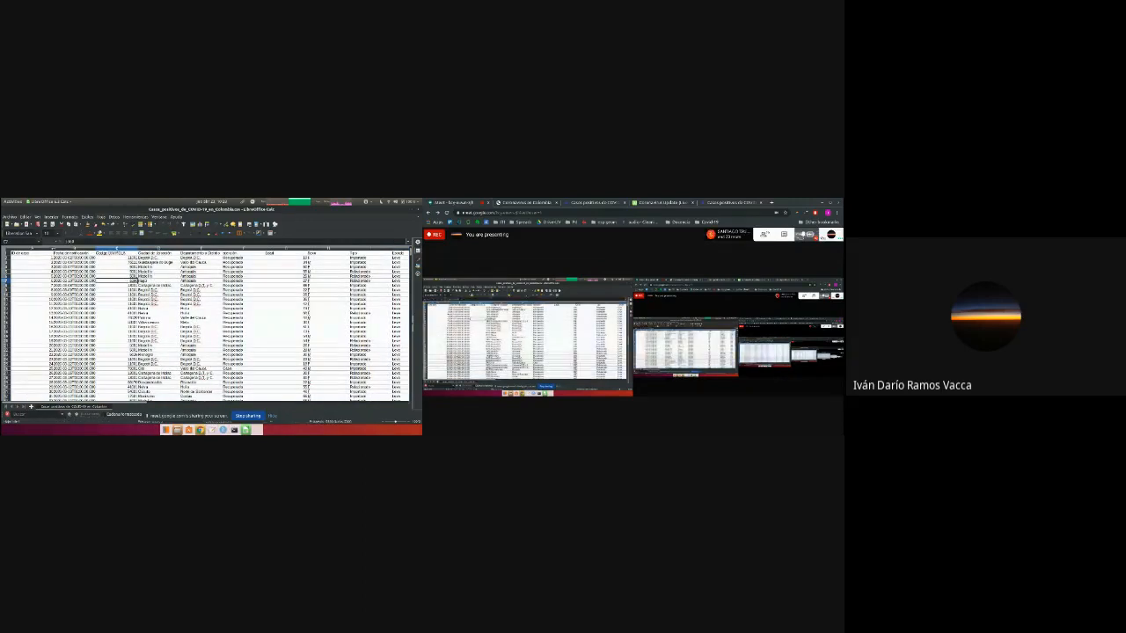
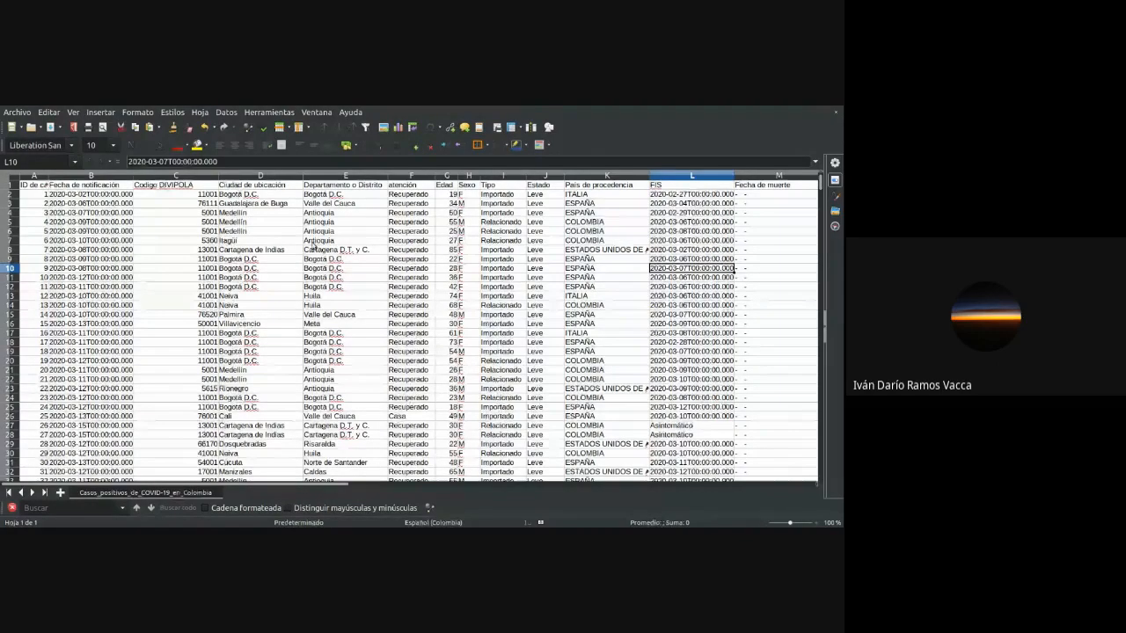
double_click(313, 240)
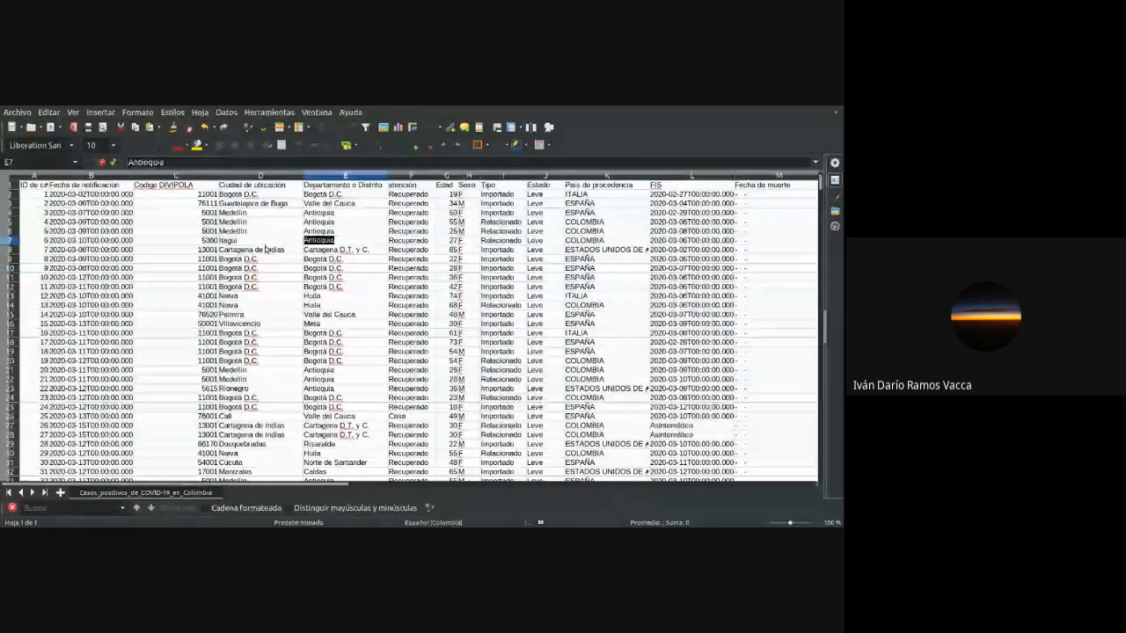
click(166, 277)
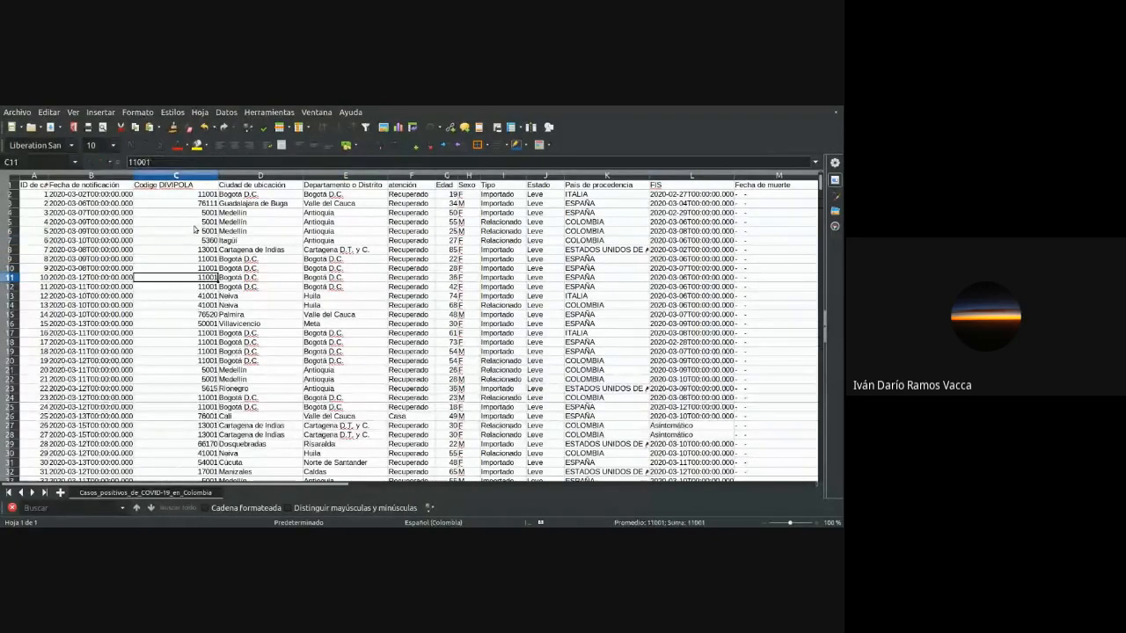
click(194, 226)
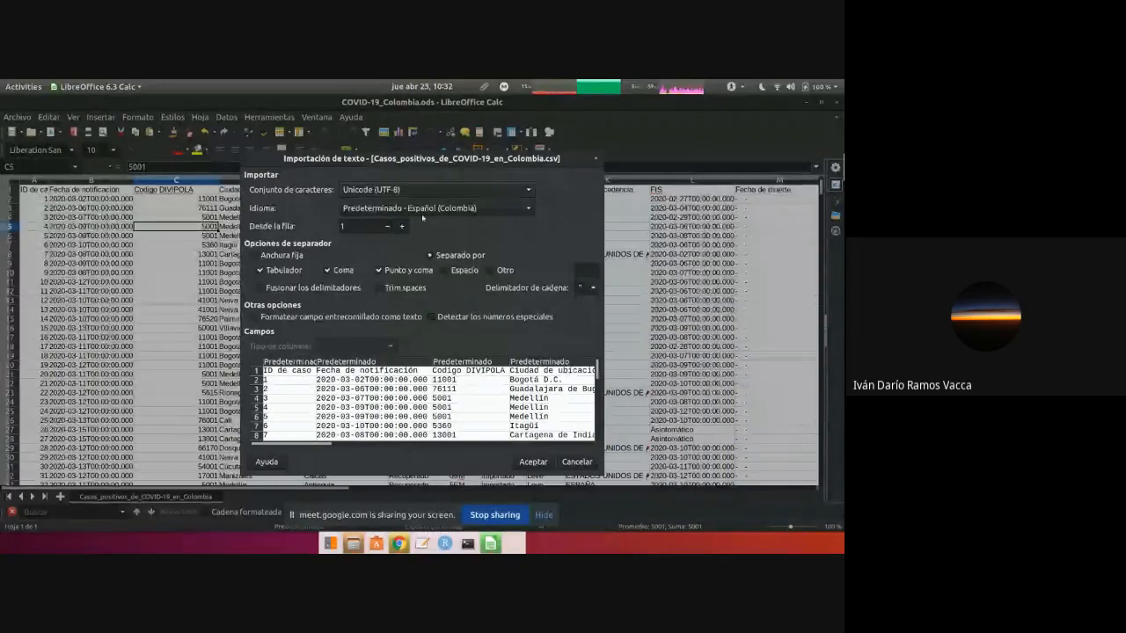
- Turn off the semicolon separator in the text import dialog and try a colon as a custom separator
click(259, 271)
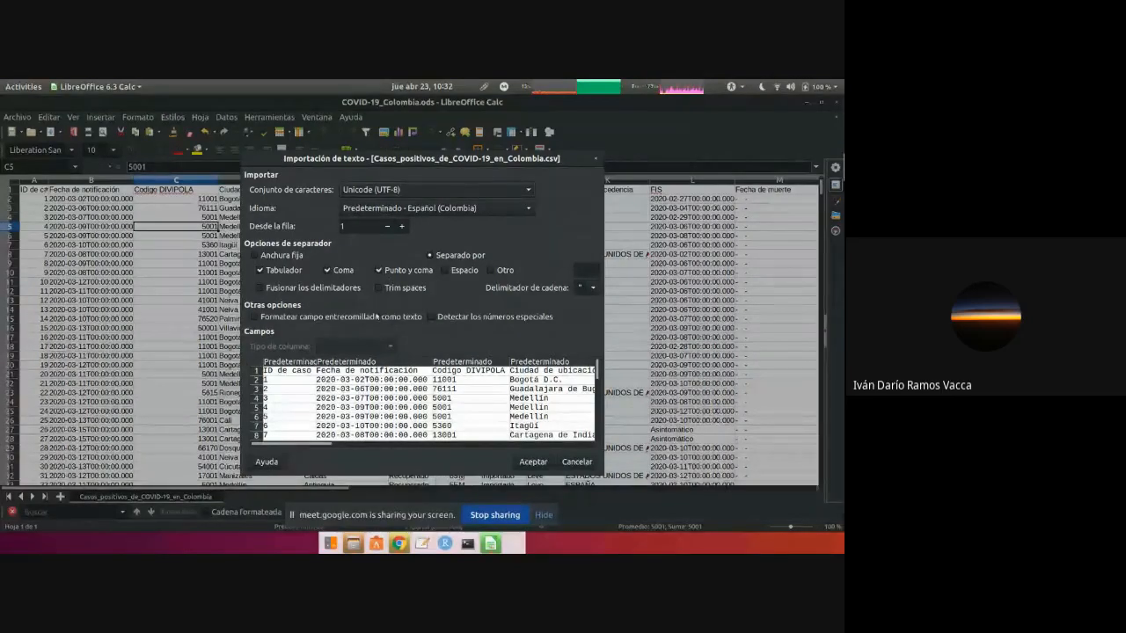
click(380, 271)
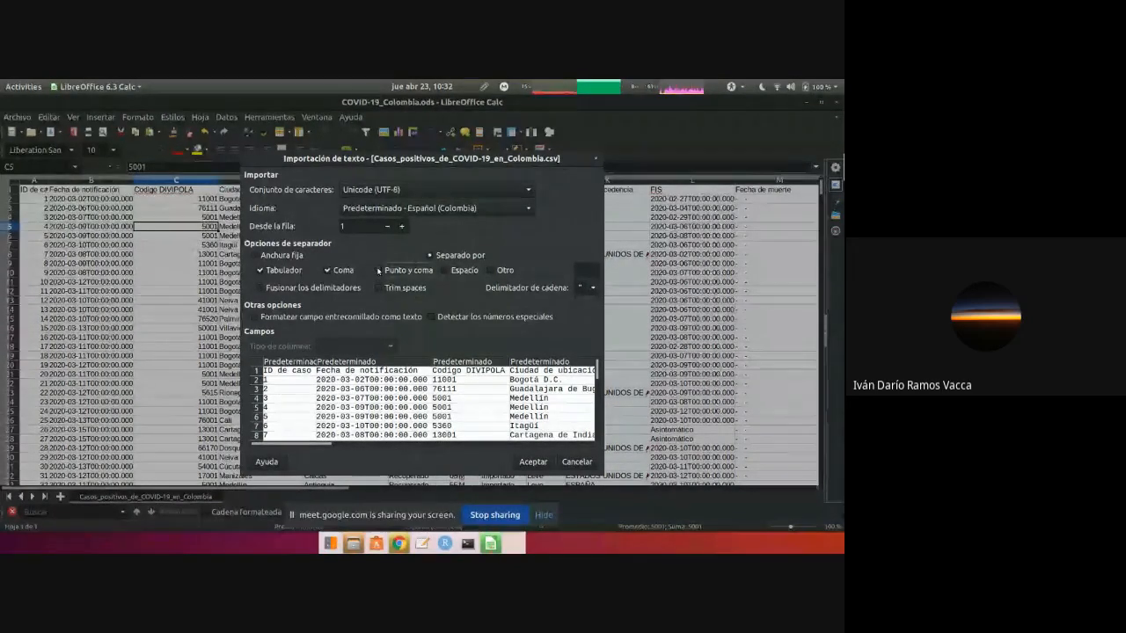
click(491, 271)
text(:)
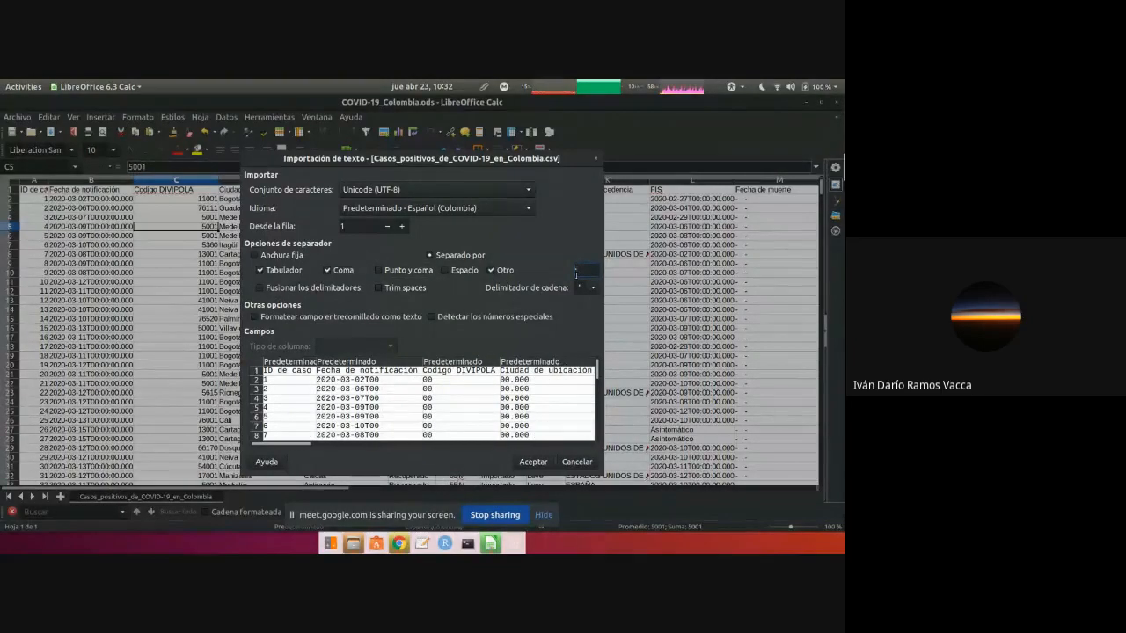
click(491, 271)
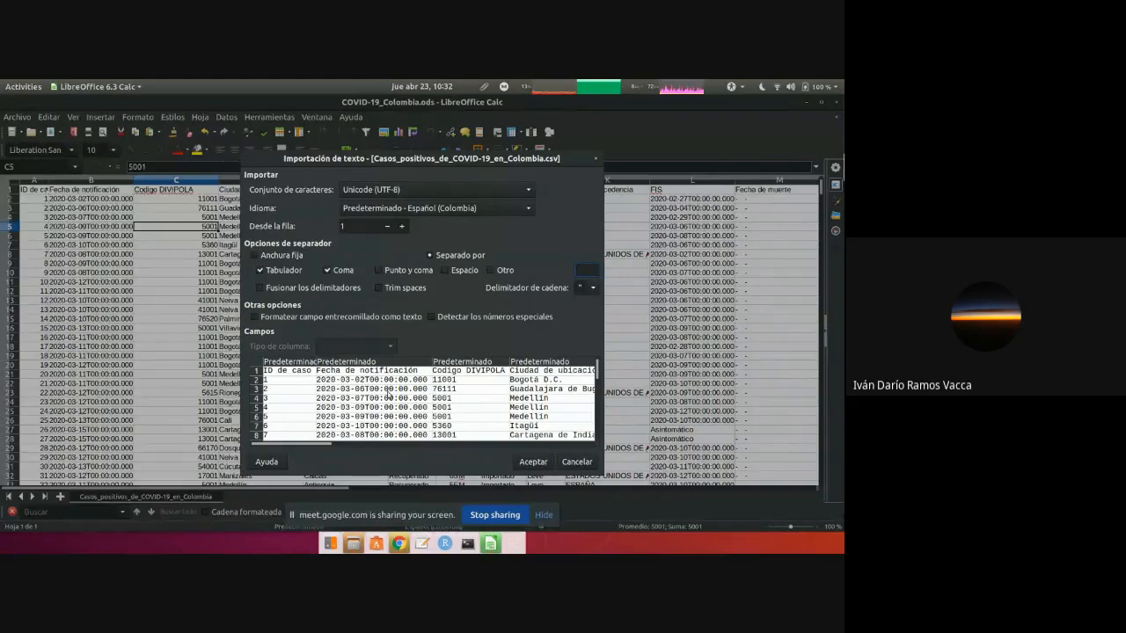
- Apply the colon separator again, check how the preview rows split in the enlarged import dialog, and remove it
text(:)
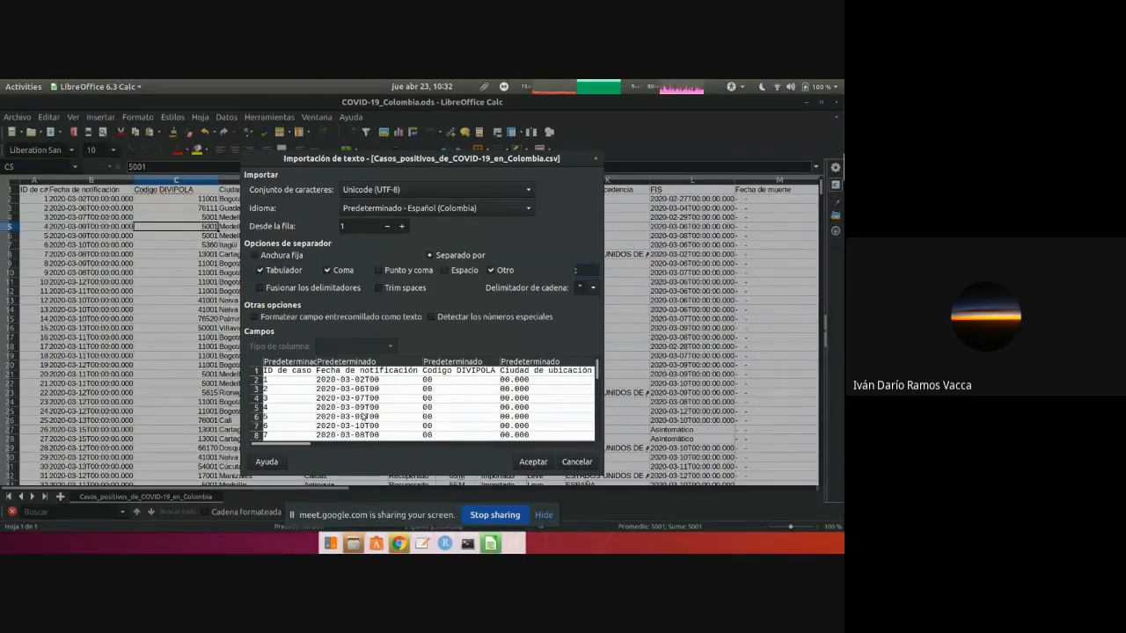
scroll(382, 400, down, 7)
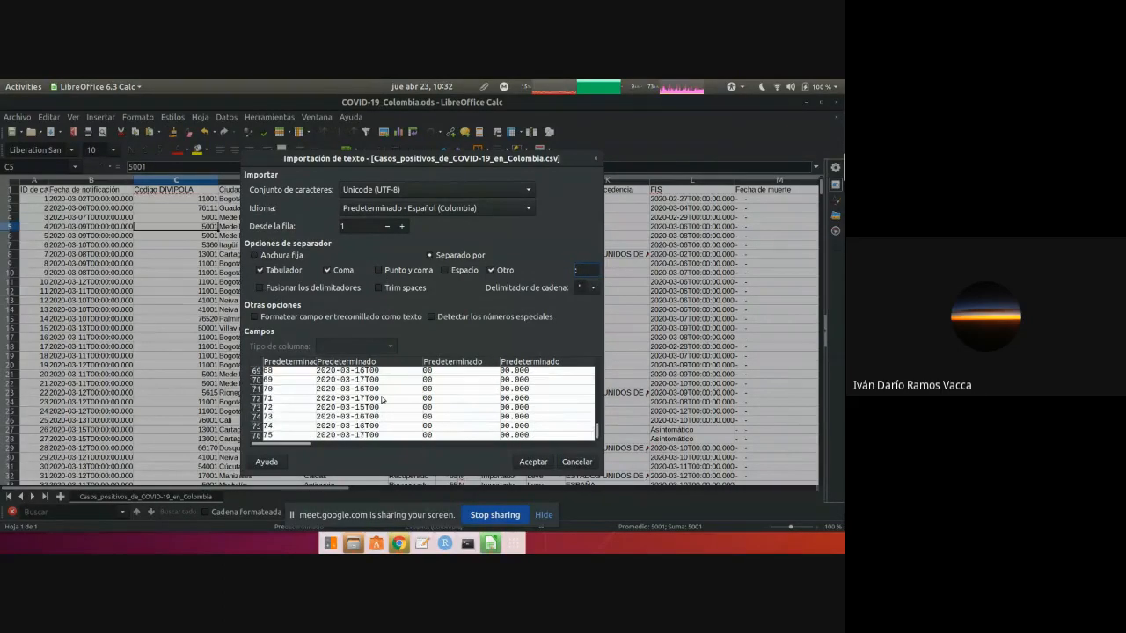
scroll(382, 401, up, 7)
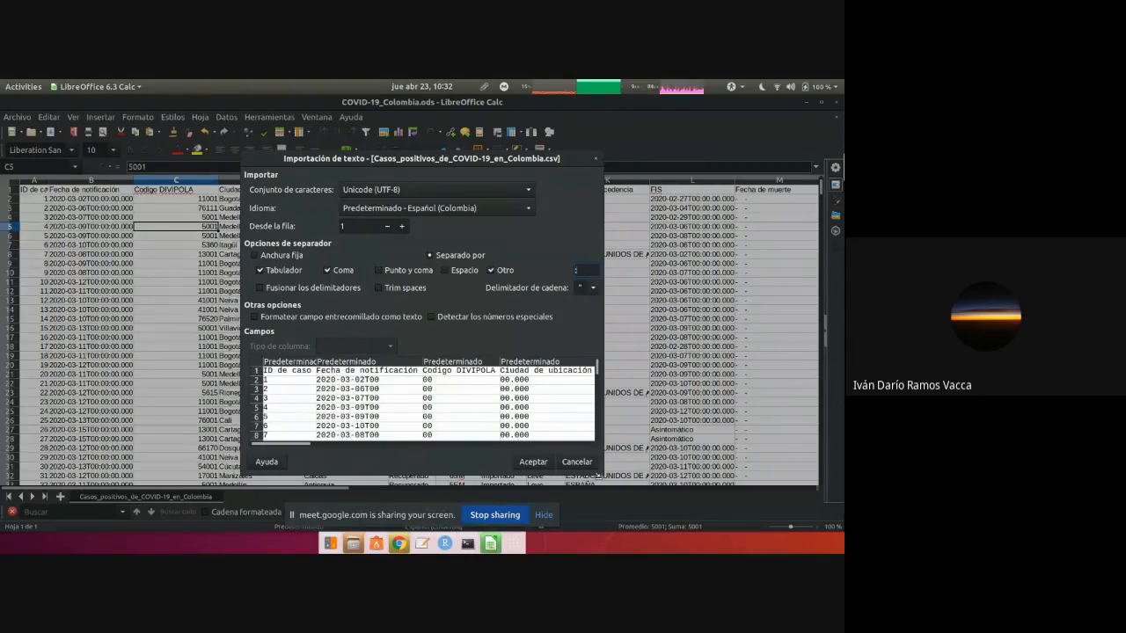
drag(605, 476, 782, 493)
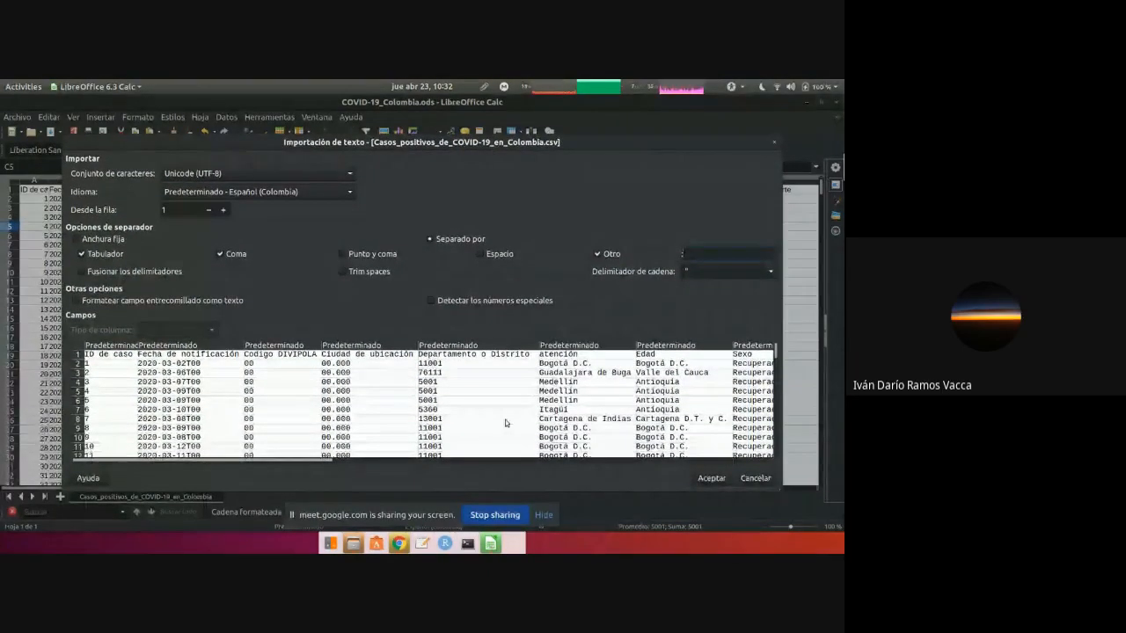
scroll(505, 420, down, 16)
scroll(505, 419, up, 16)
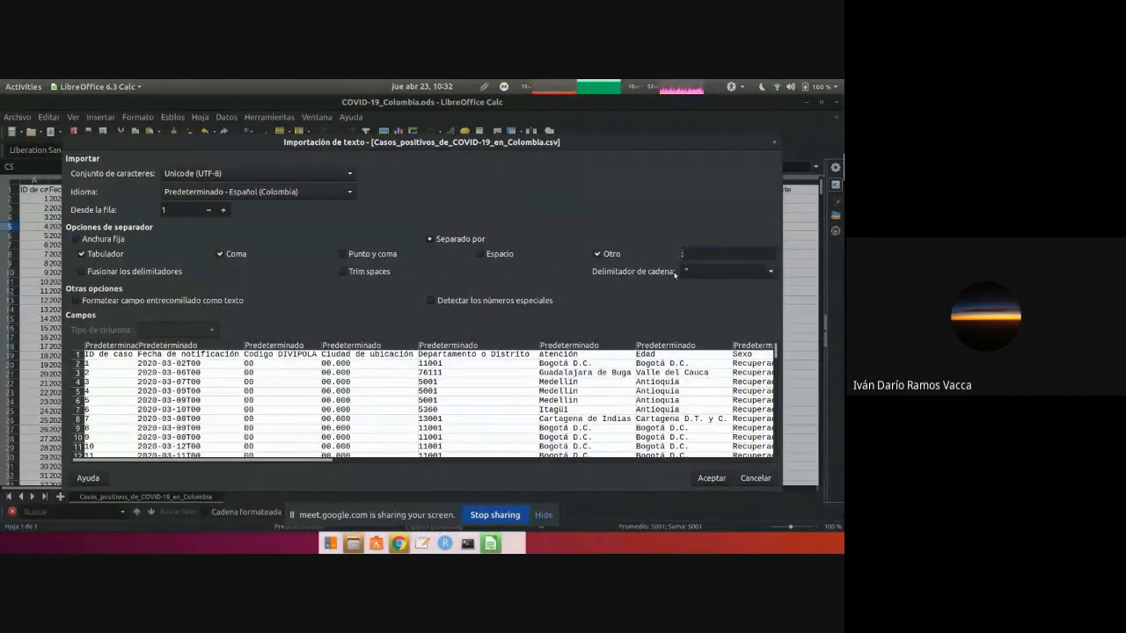
key(BackSpace)
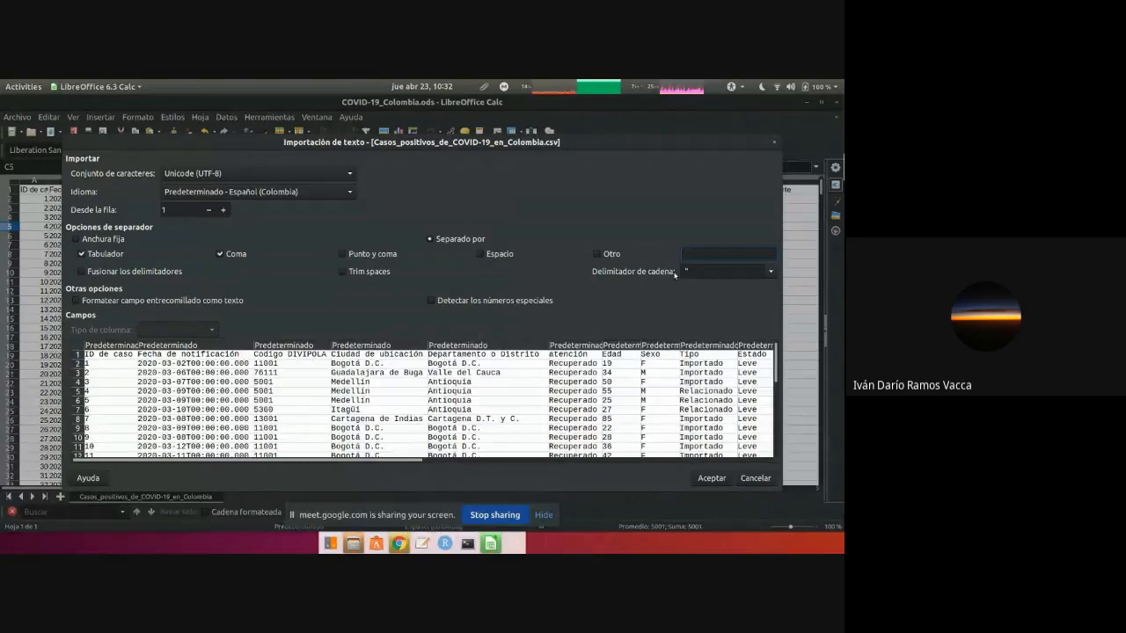
- Try the single quote as the string delimiter and restore the double quote
click(770, 273)
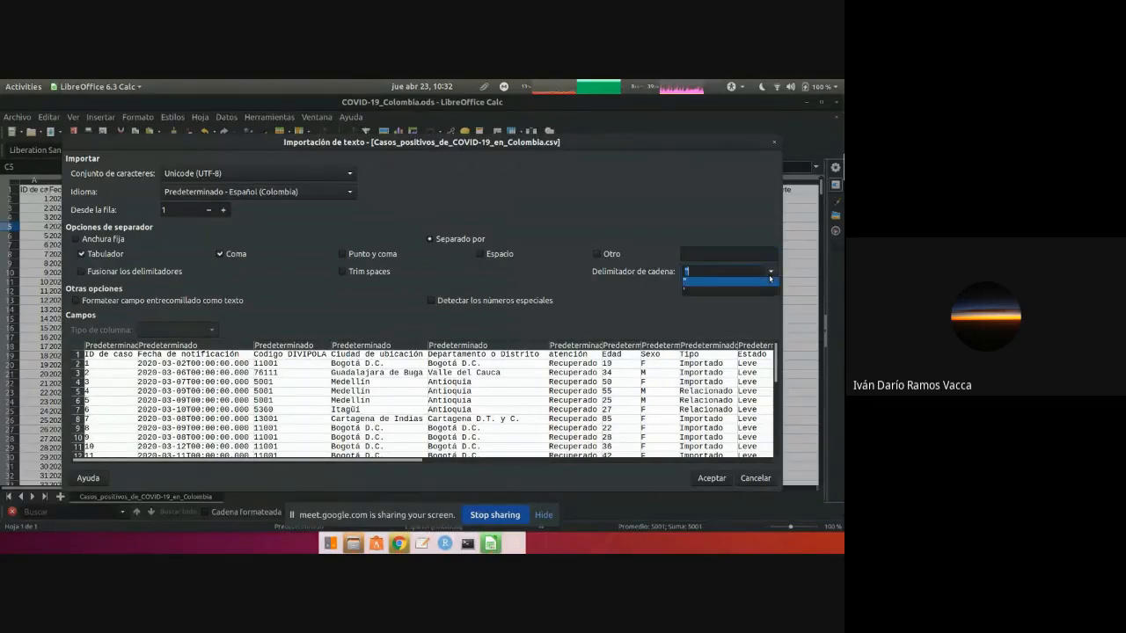
click(693, 284)
click(771, 271)
click(737, 292)
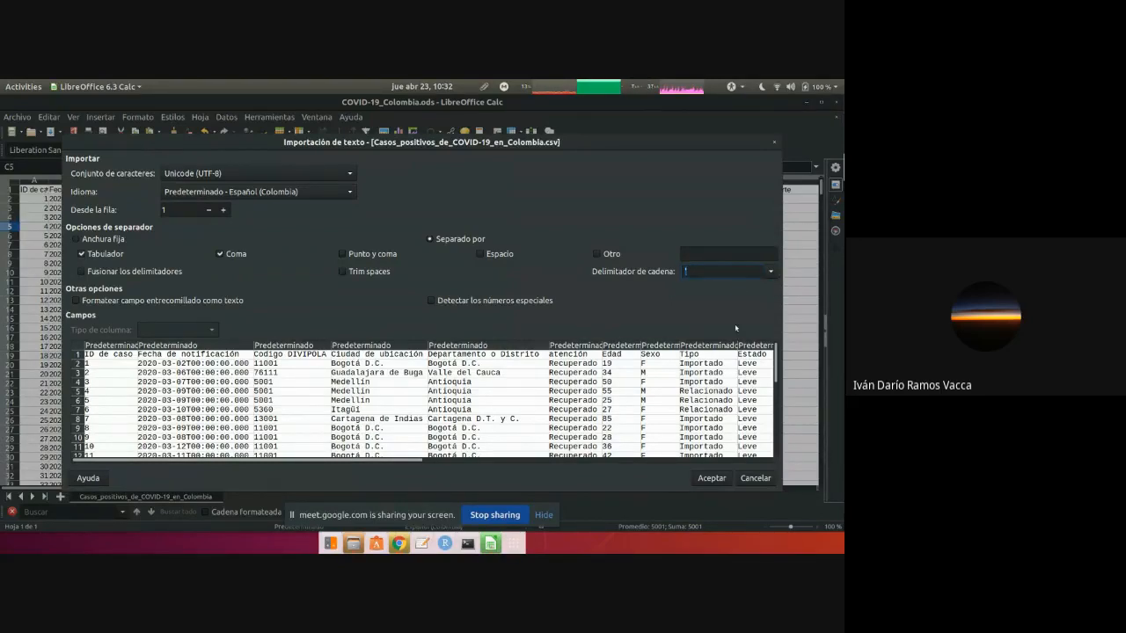
click(771, 271)
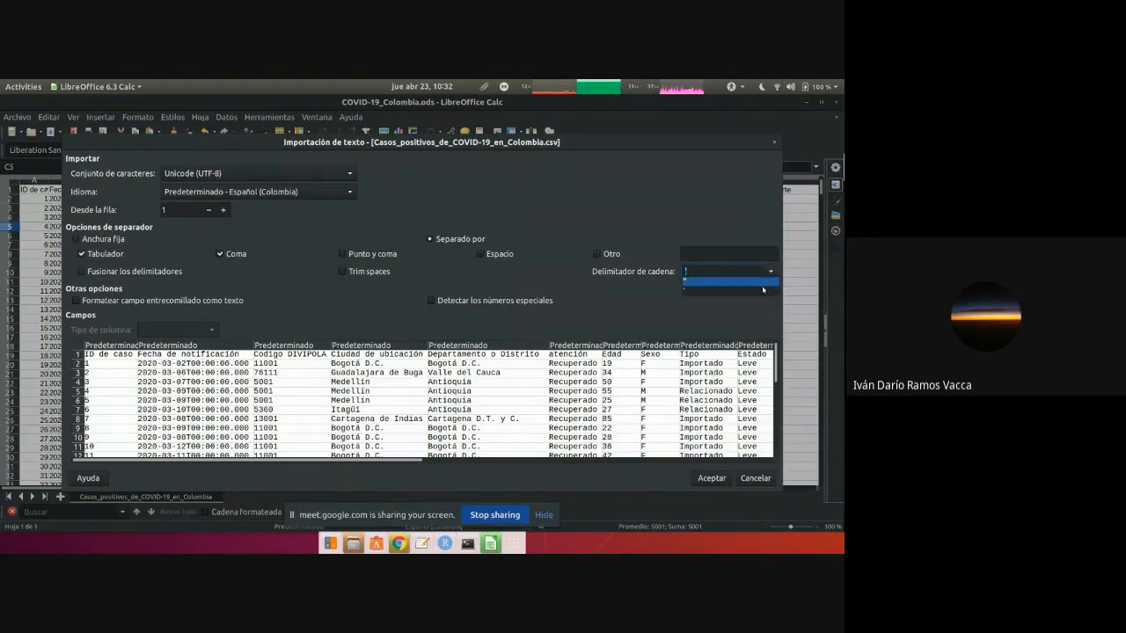
click(762, 290)
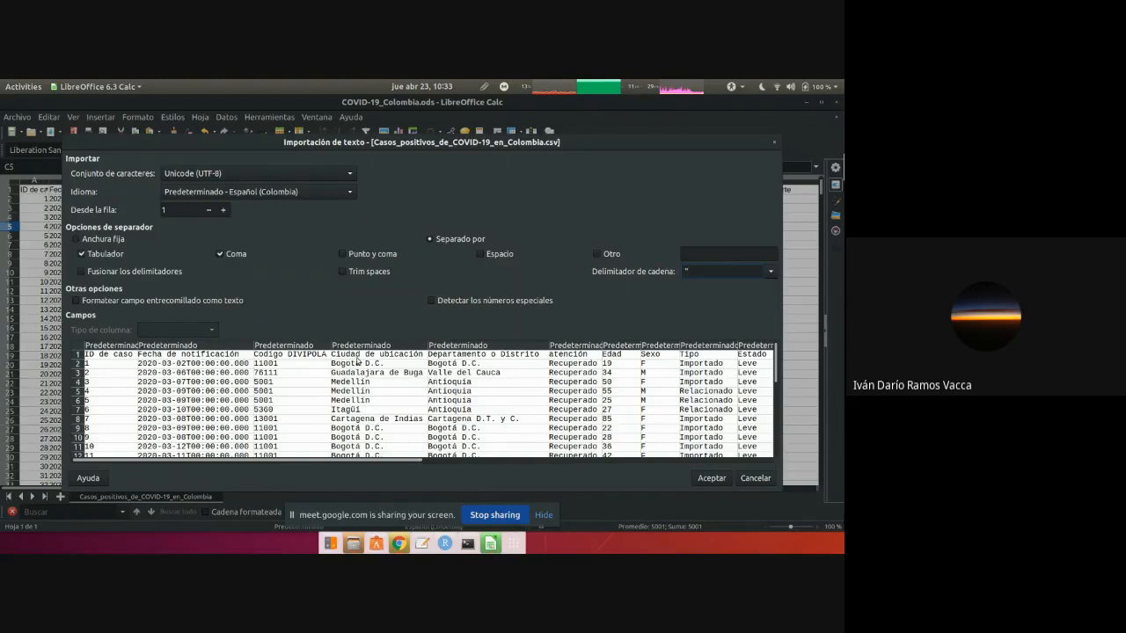
- Import the CSV with the comma as the only separator and close the resulting spreadsheet
click(447, 387)
click(417, 380)
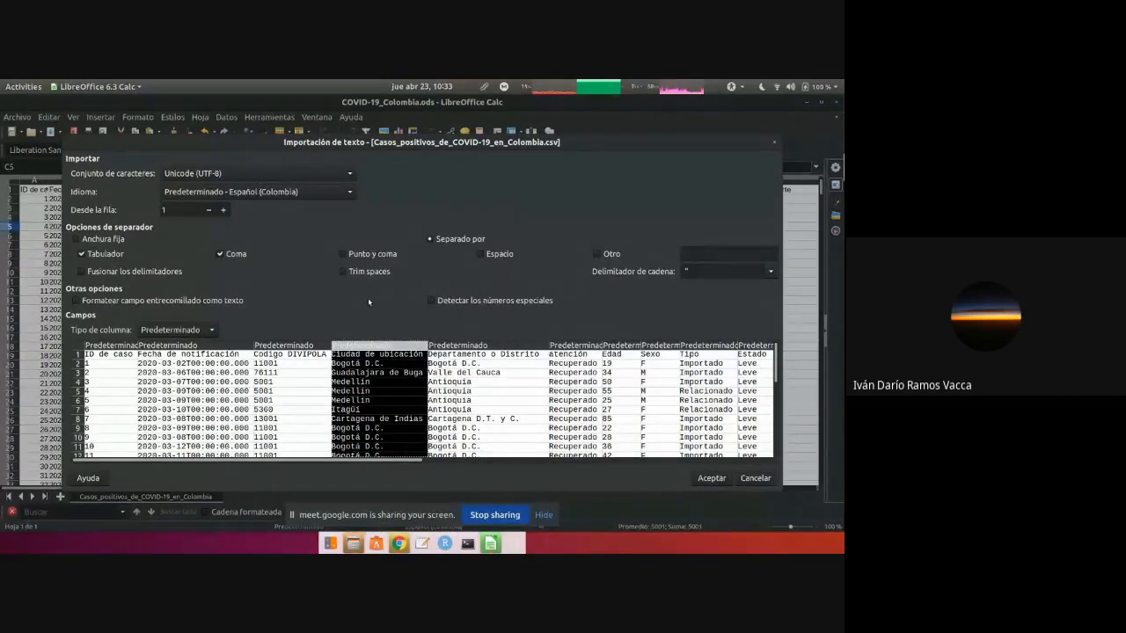
click(82, 255)
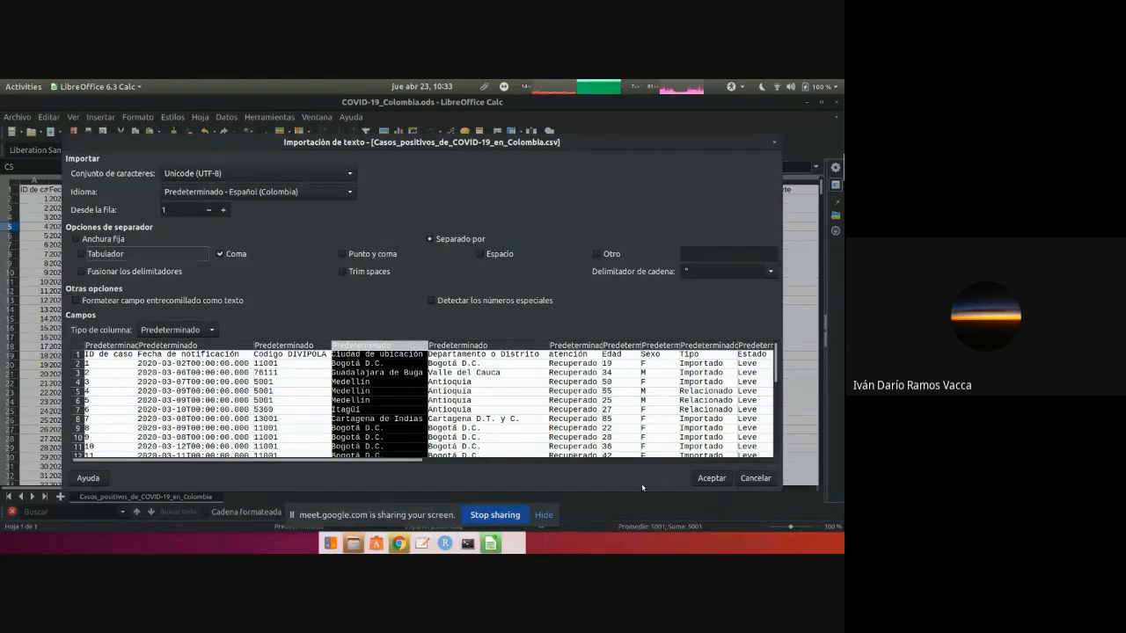
click(715, 478)
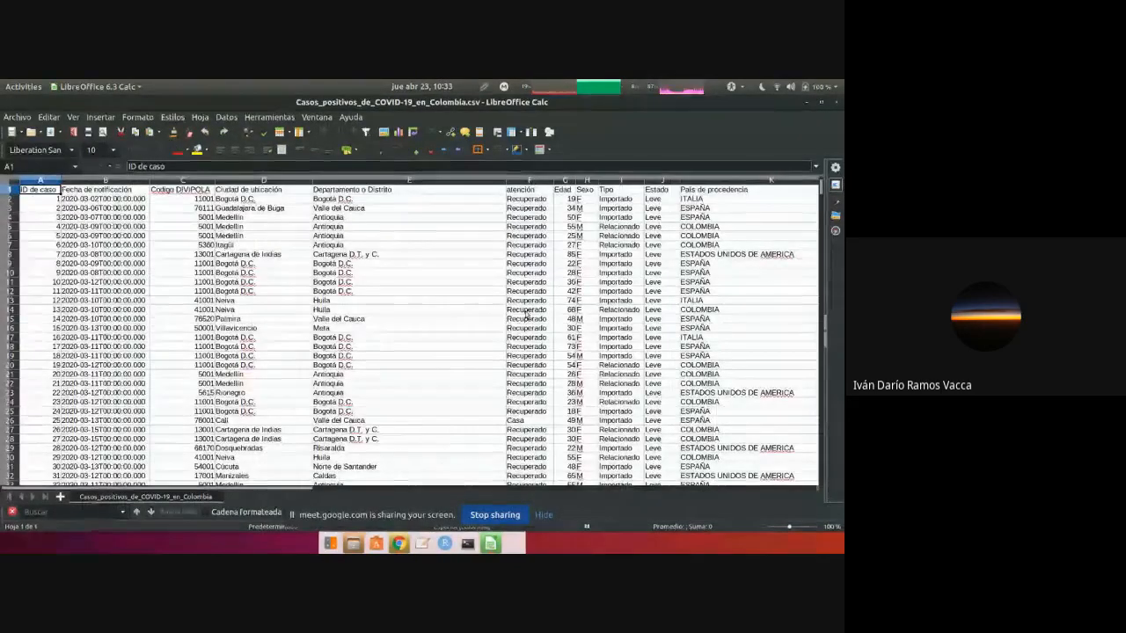
click(837, 105)
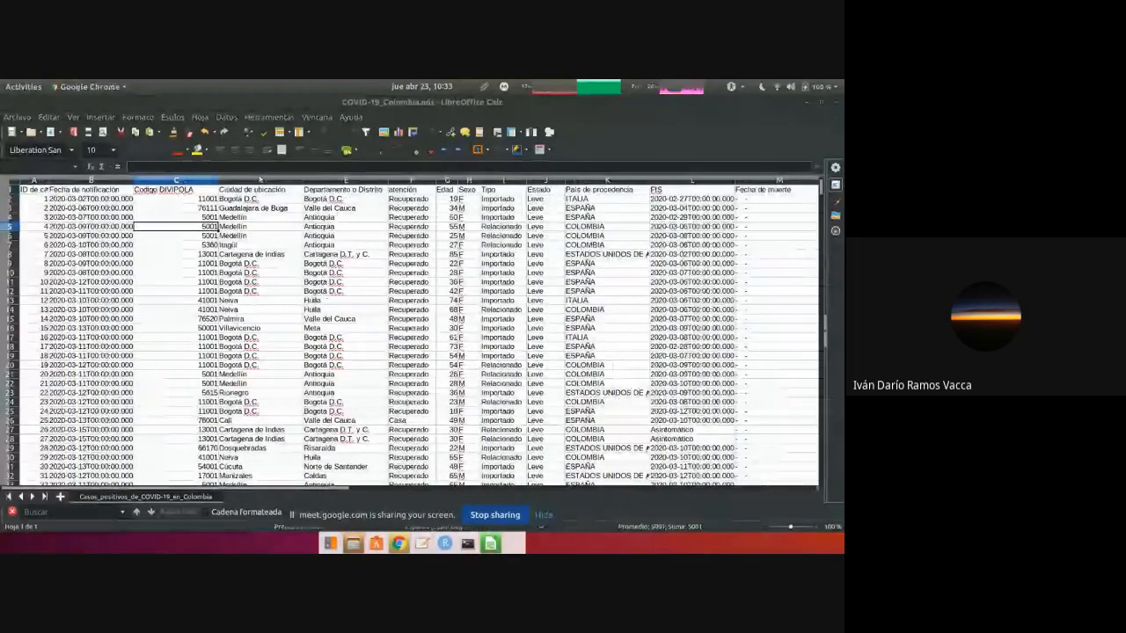
click(424, 105)
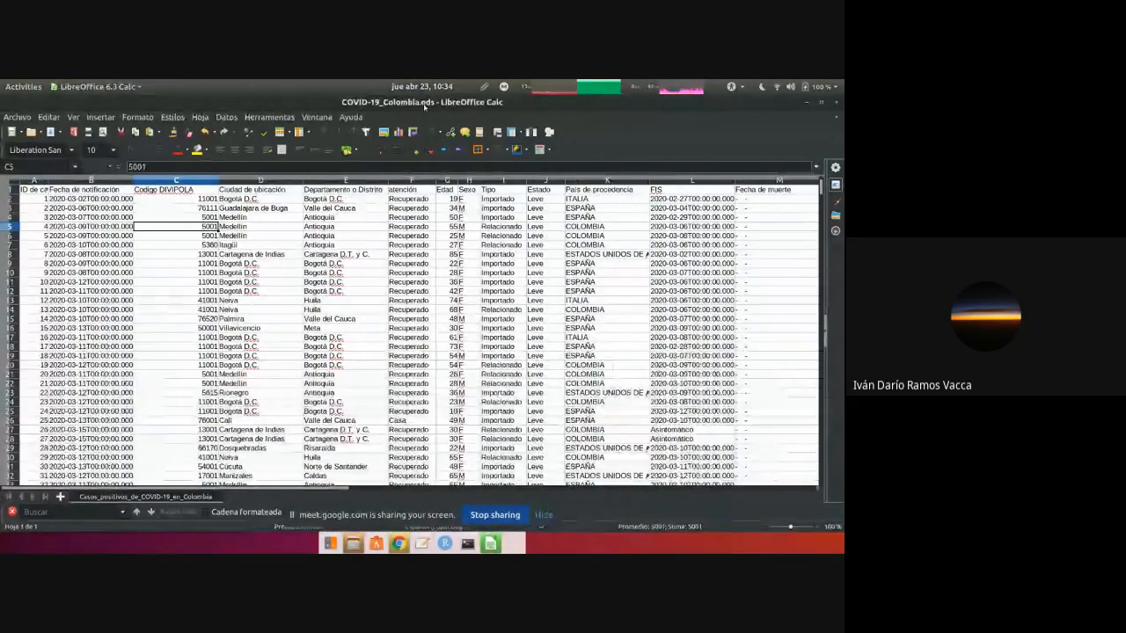
drag(424, 105, 347, 81)
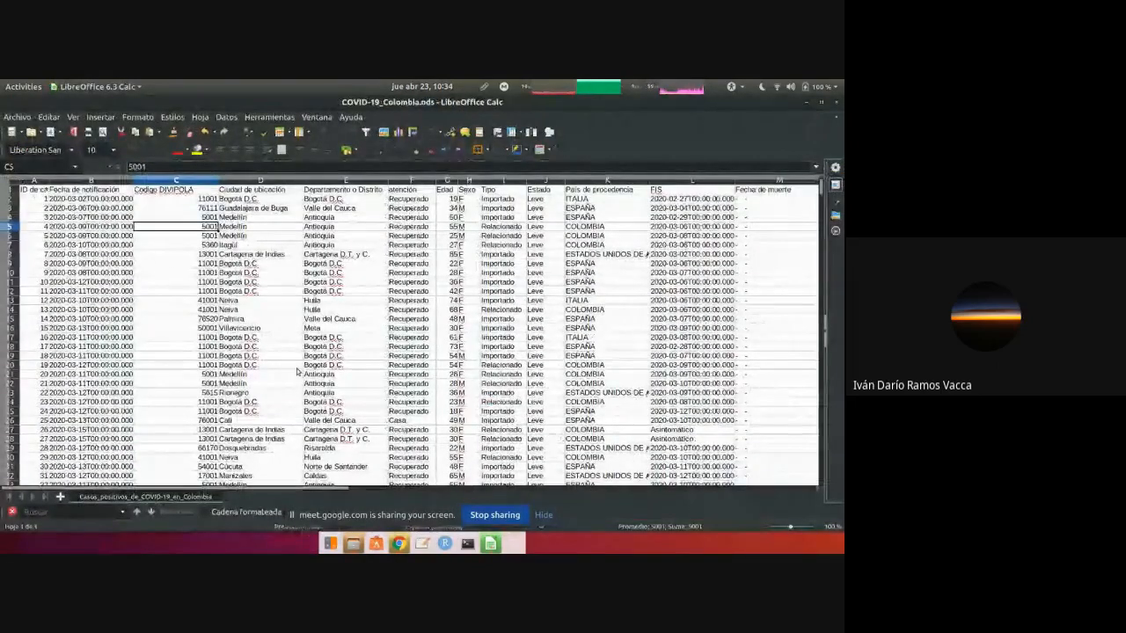
click(42, 191)
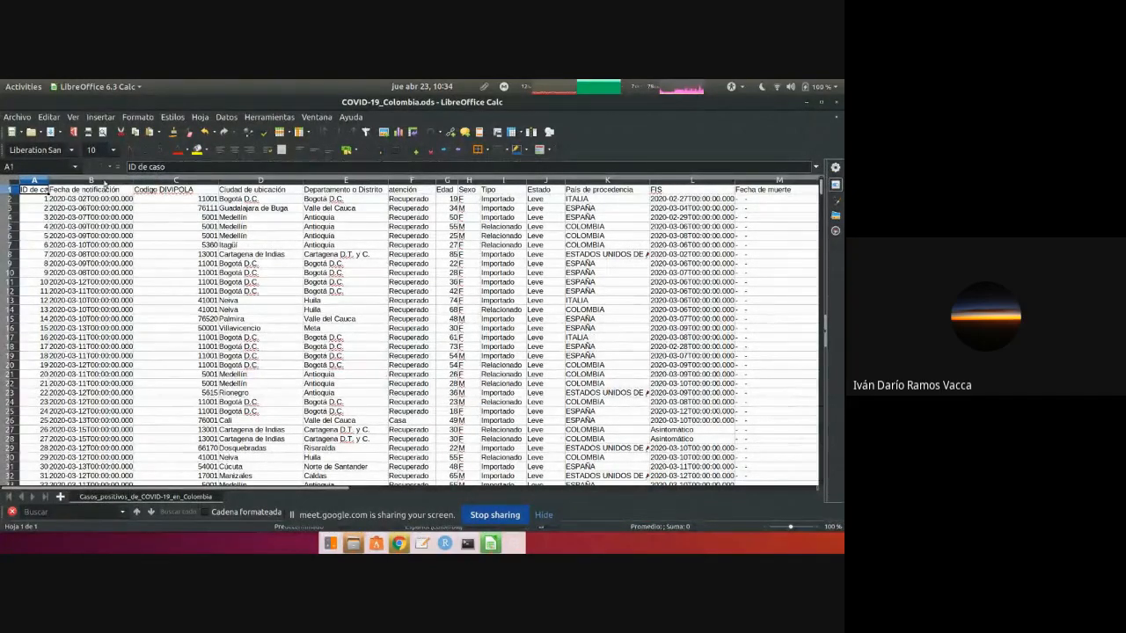
click(104, 183)
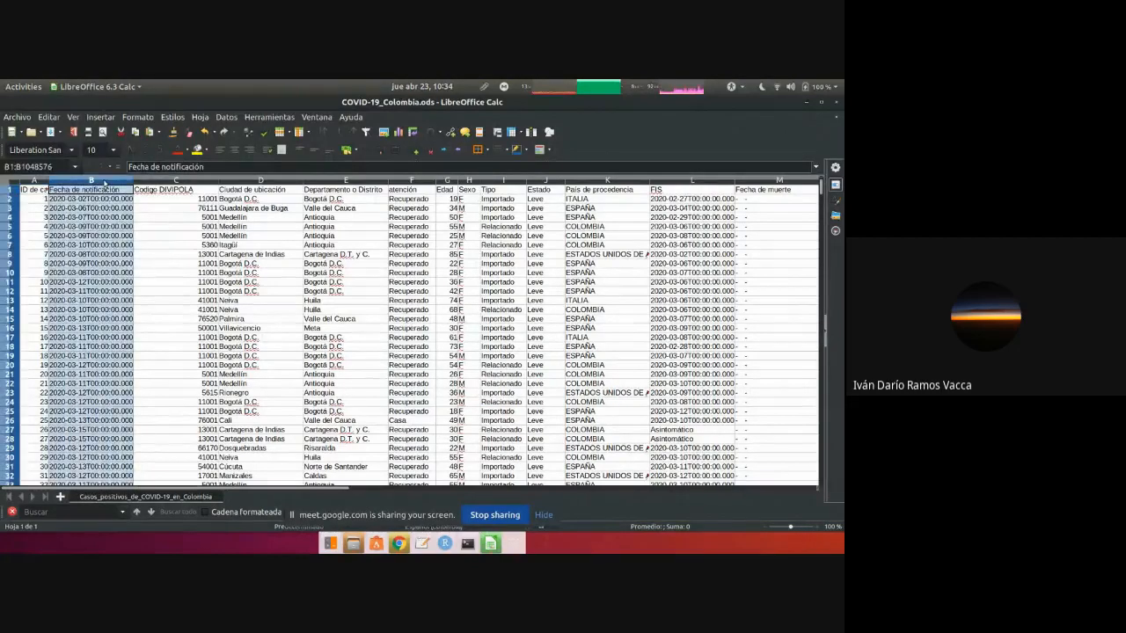
right_click(105, 250)
click(155, 430)
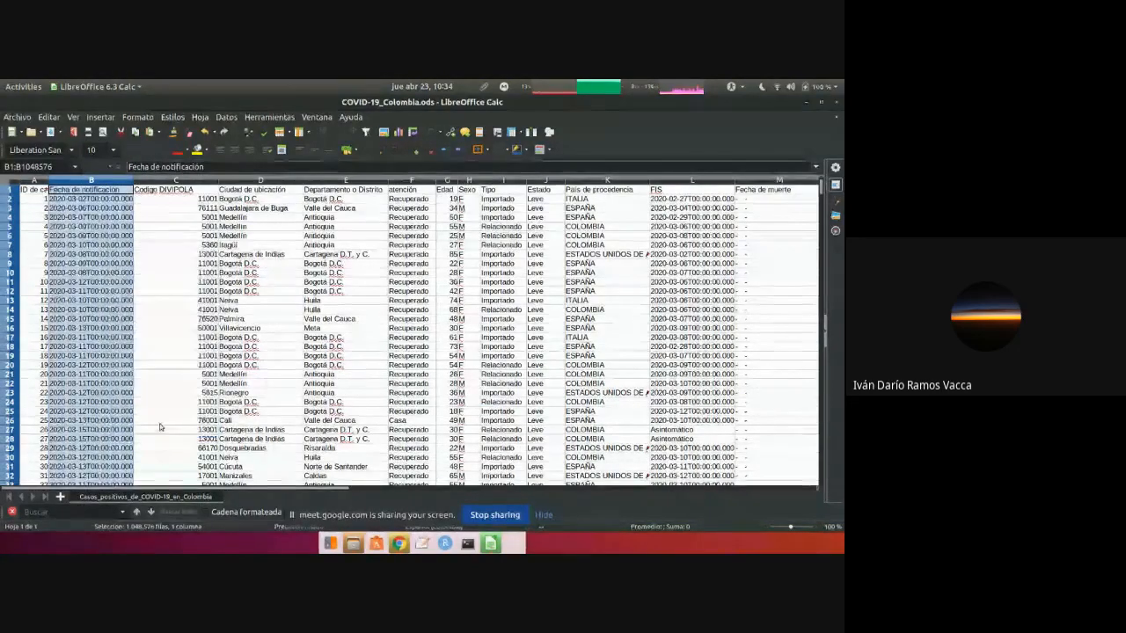
scroll(279, 297, down, 1)
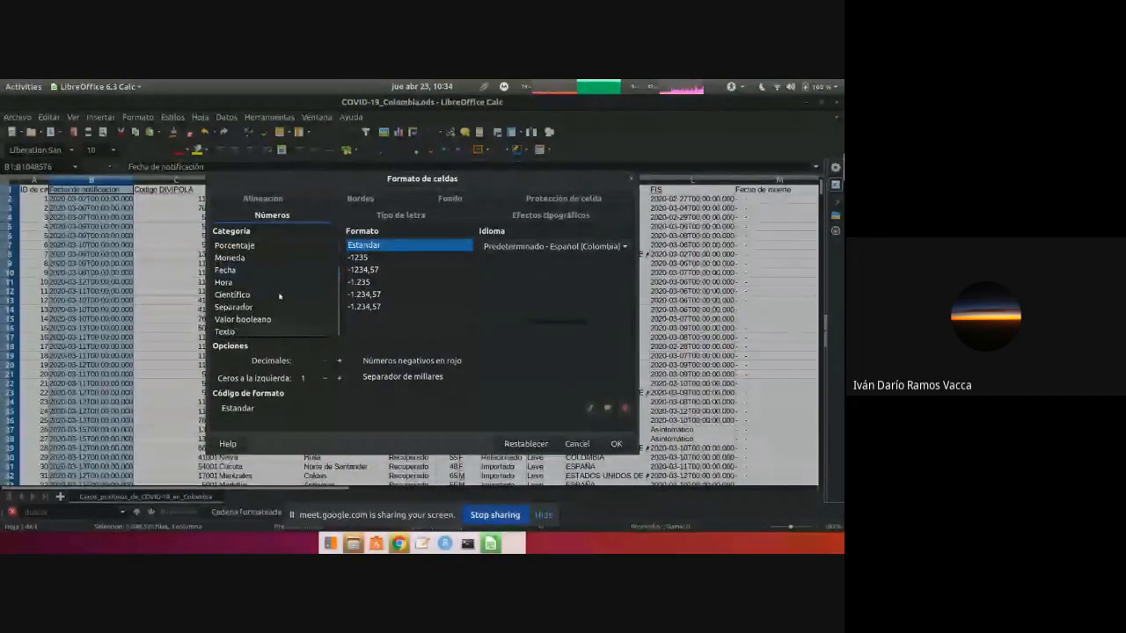
click(242, 283)
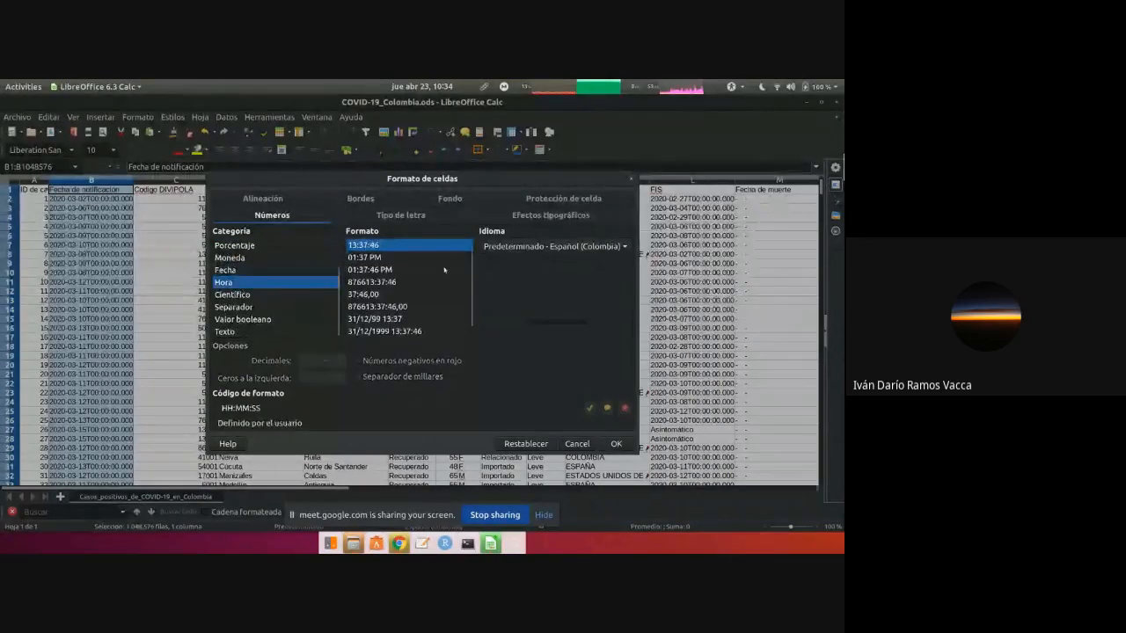
scroll(435, 306, down, 1)
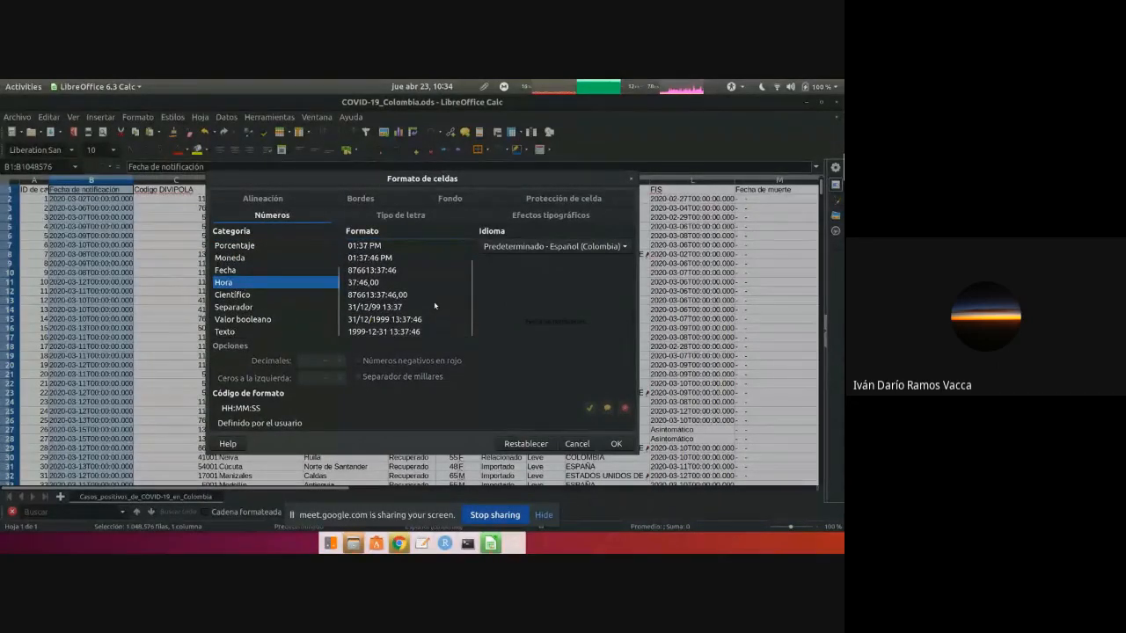
scroll(435, 305, up, 2)
scroll(435, 305, down, 2)
click(422, 333)
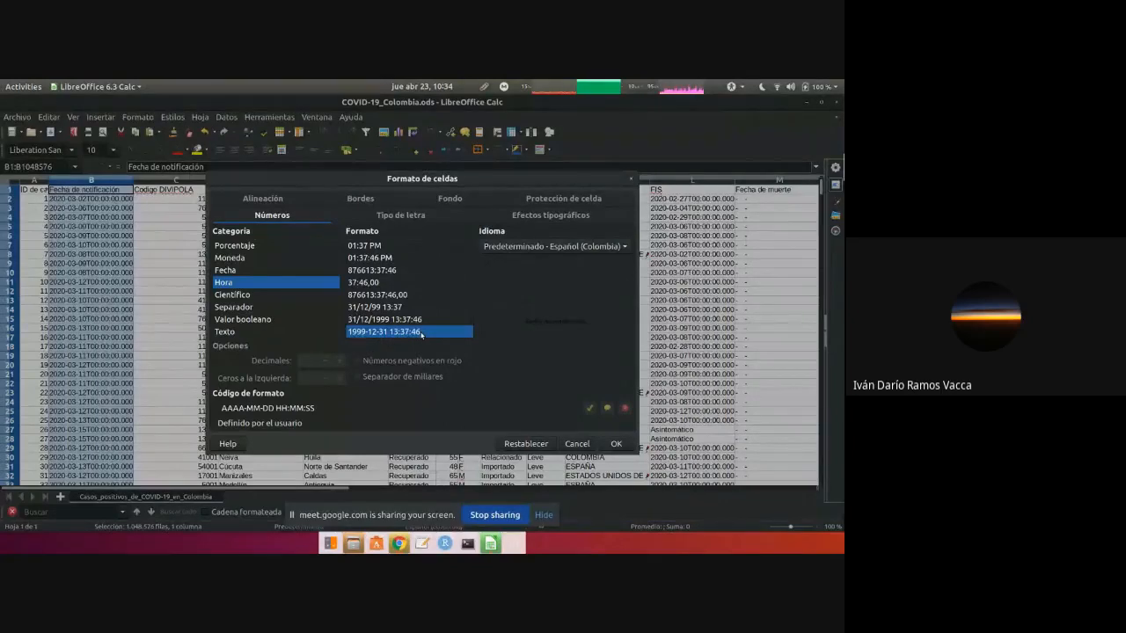
- Look through the Fecha, Definido por el usuario and Todo format categories for a suitable date-time format
scroll(242, 281, up, 1)
click(242, 282)
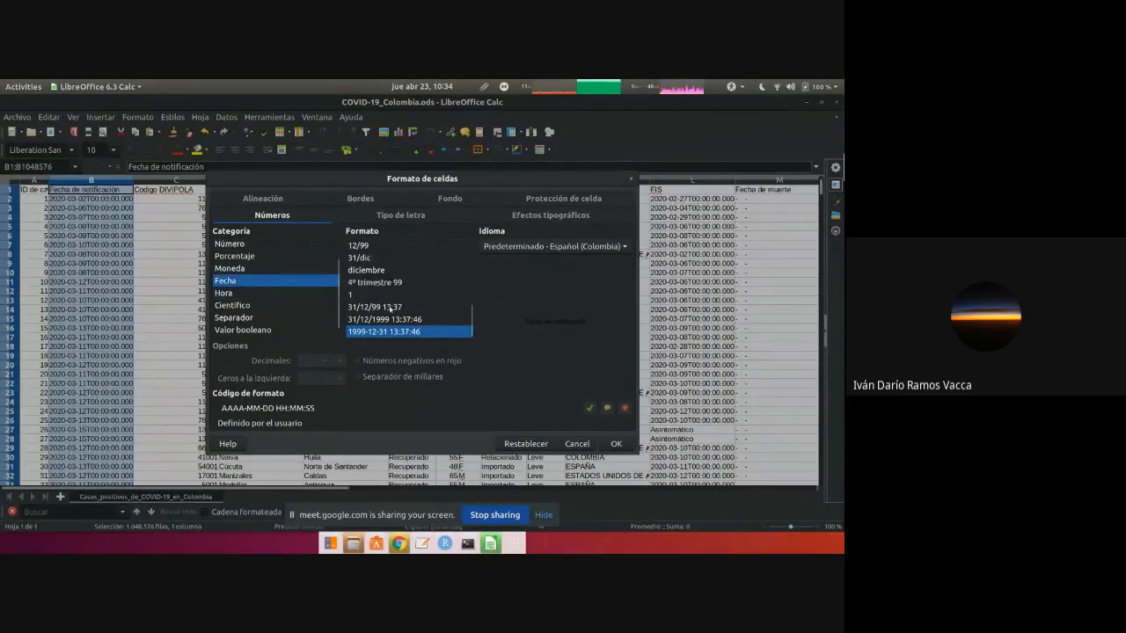
scroll(390, 308, up, 3)
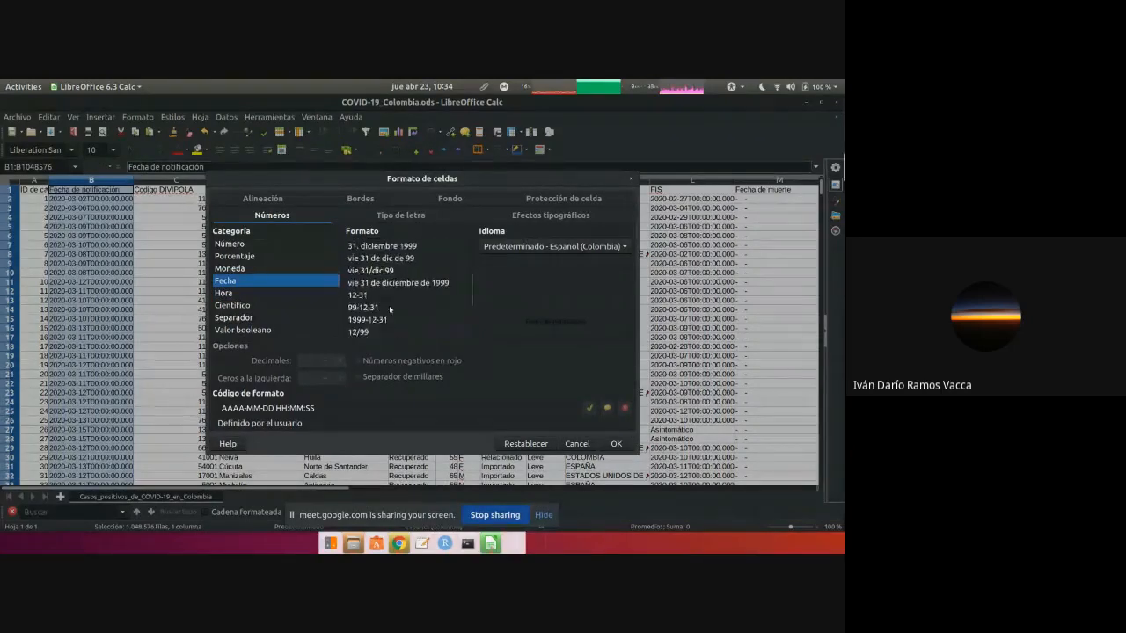
scroll(389, 308, down, 3)
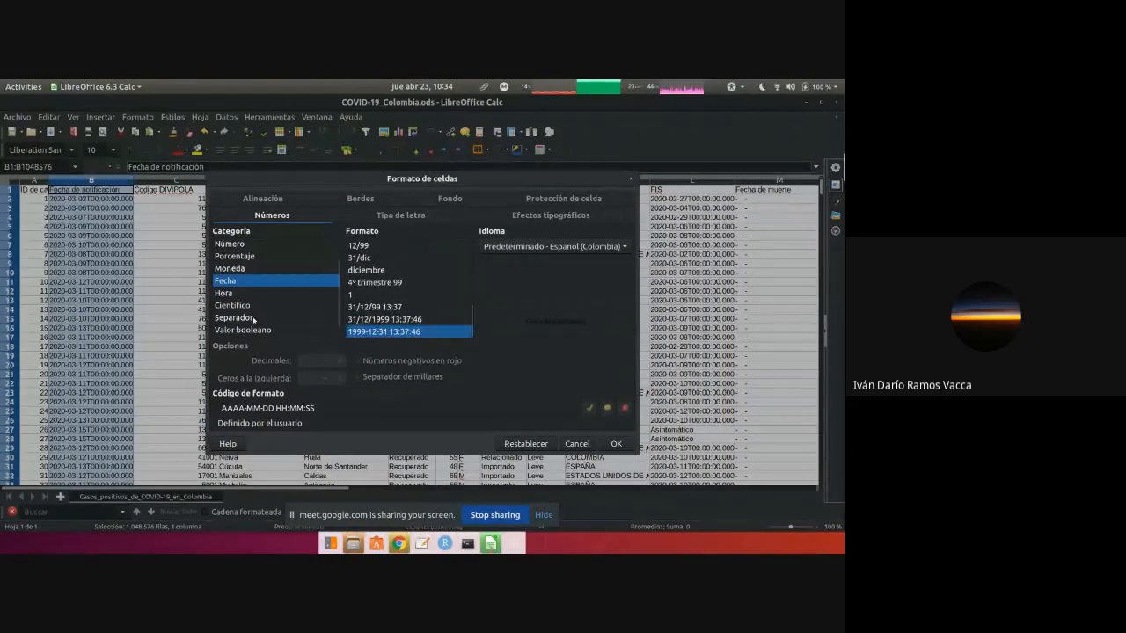
scroll(251, 315, down, 1)
scroll(242, 297, up, 3)
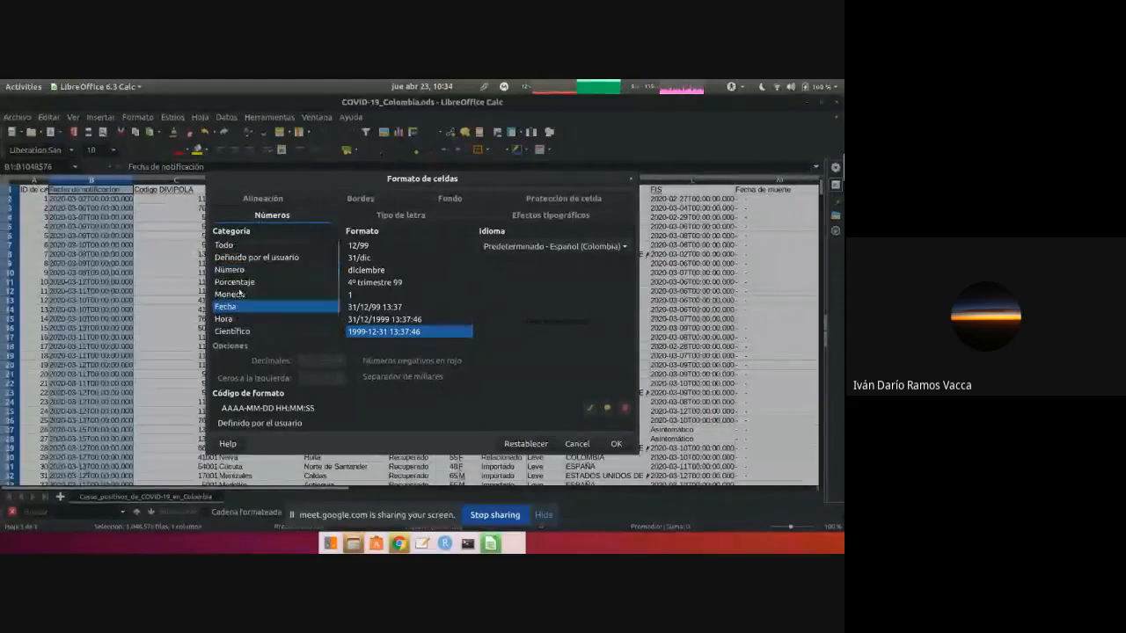
scroll(239, 293, down, 3)
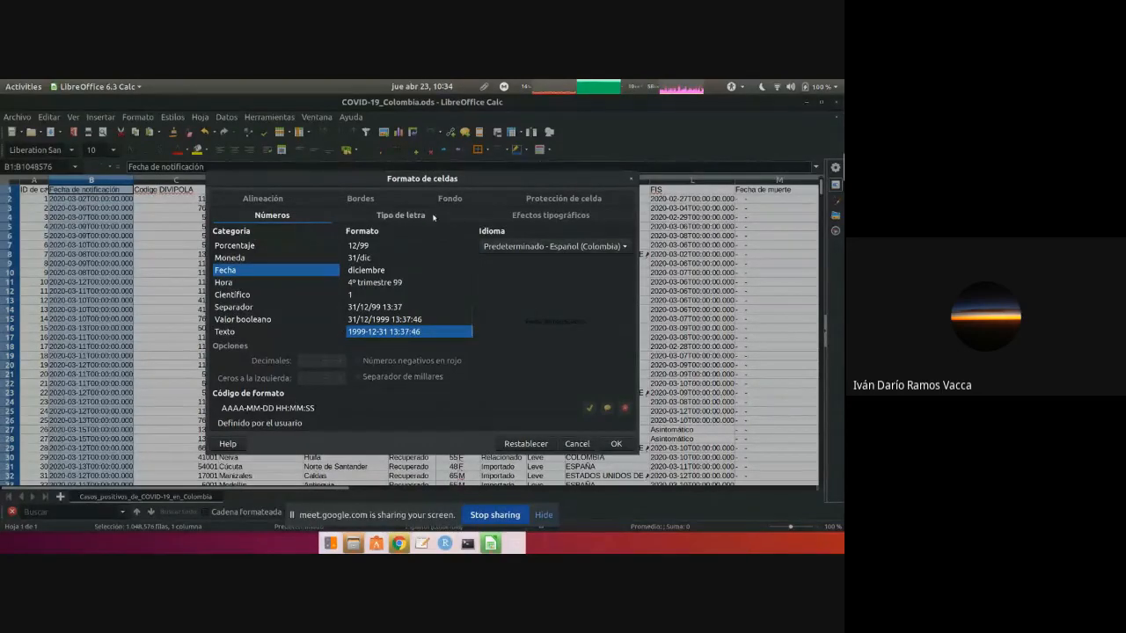
scroll(410, 309, up, 2)
scroll(410, 310, down, 2)
scroll(263, 258, up, 3)
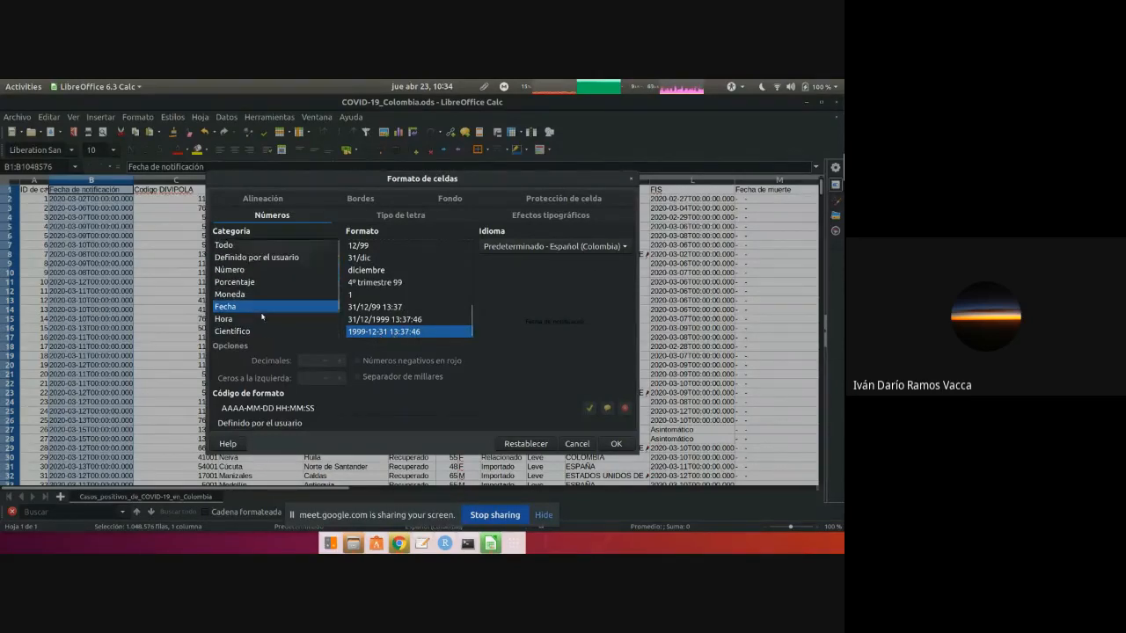
click(263, 257)
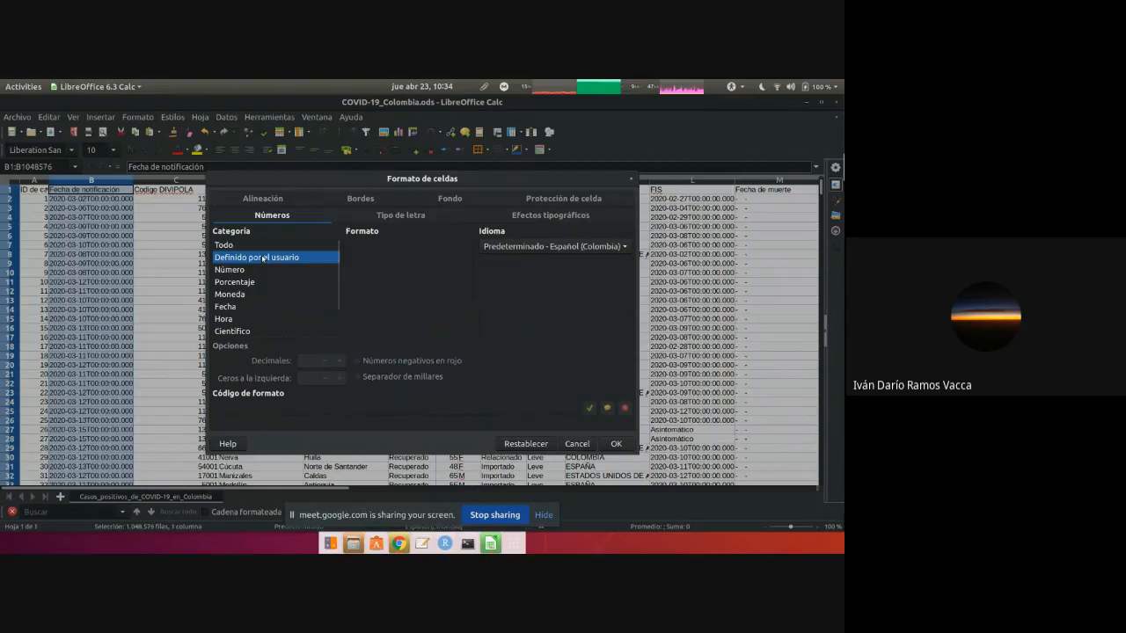
click(273, 246)
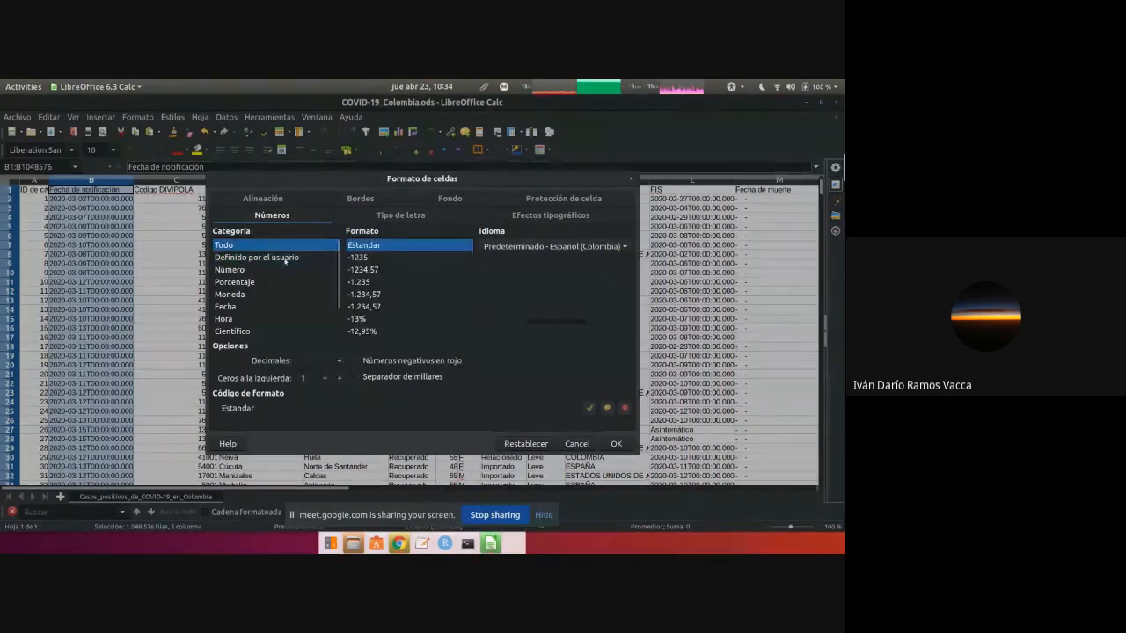
scroll(275, 319, down, 3)
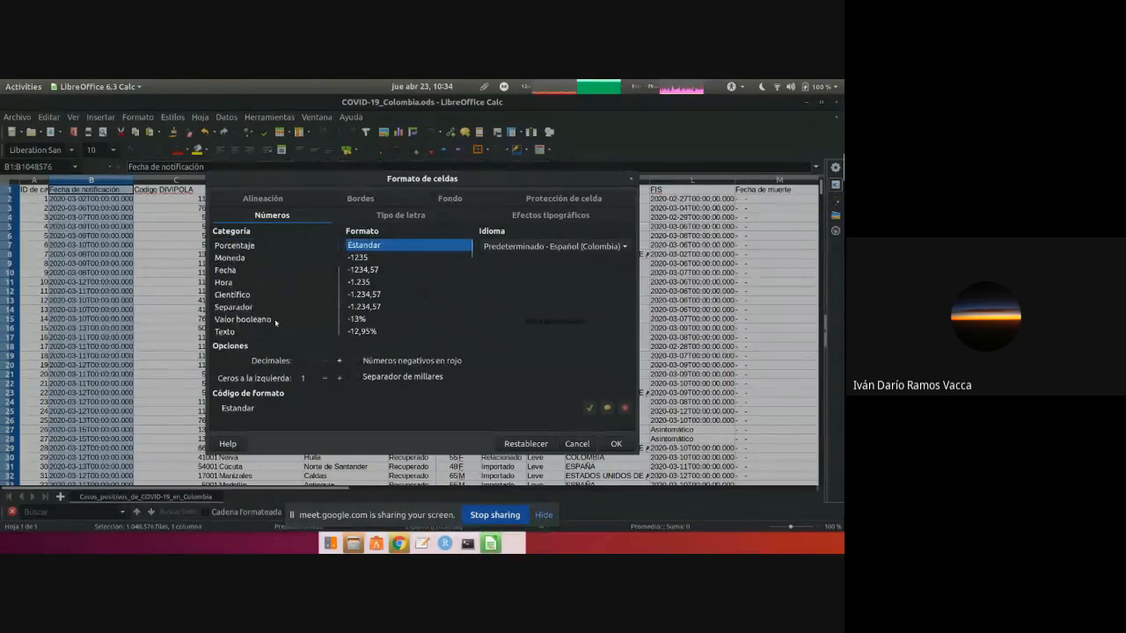
click(235, 283)
scroll(373, 283, down, 1)
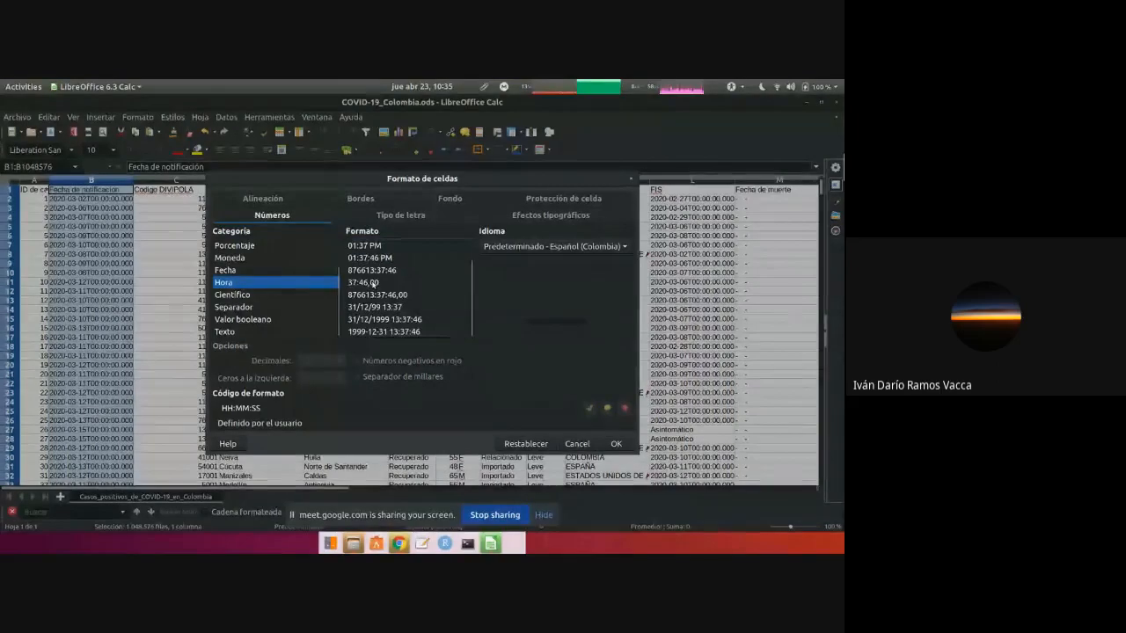
click(399, 331)
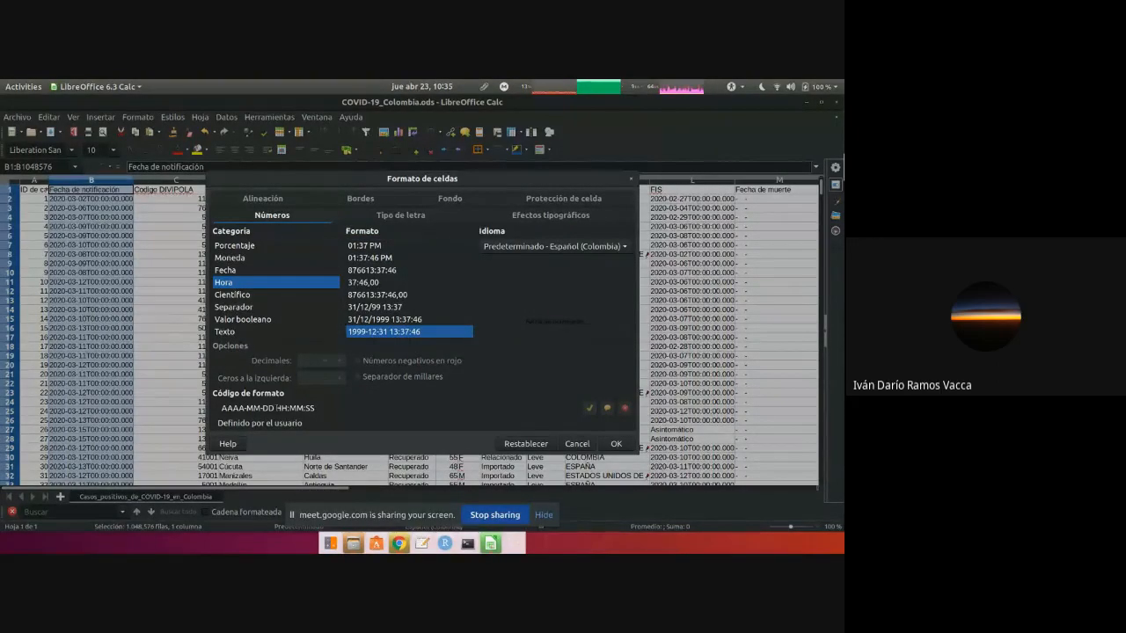
drag(324, 409, 222, 410)
key(ctrl+c)
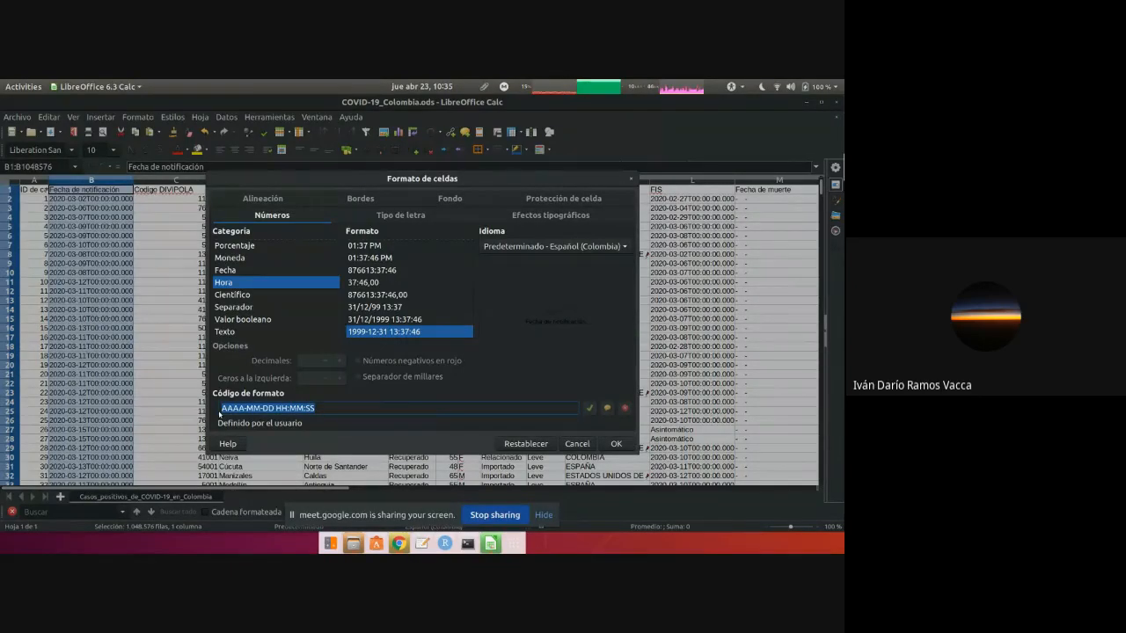
- Apply the user-defined format code AAAA-MM-DD"T"HH:MM:SS to the Fecha de notificación column, based on the copied code
scroll(238, 269, up, 1)
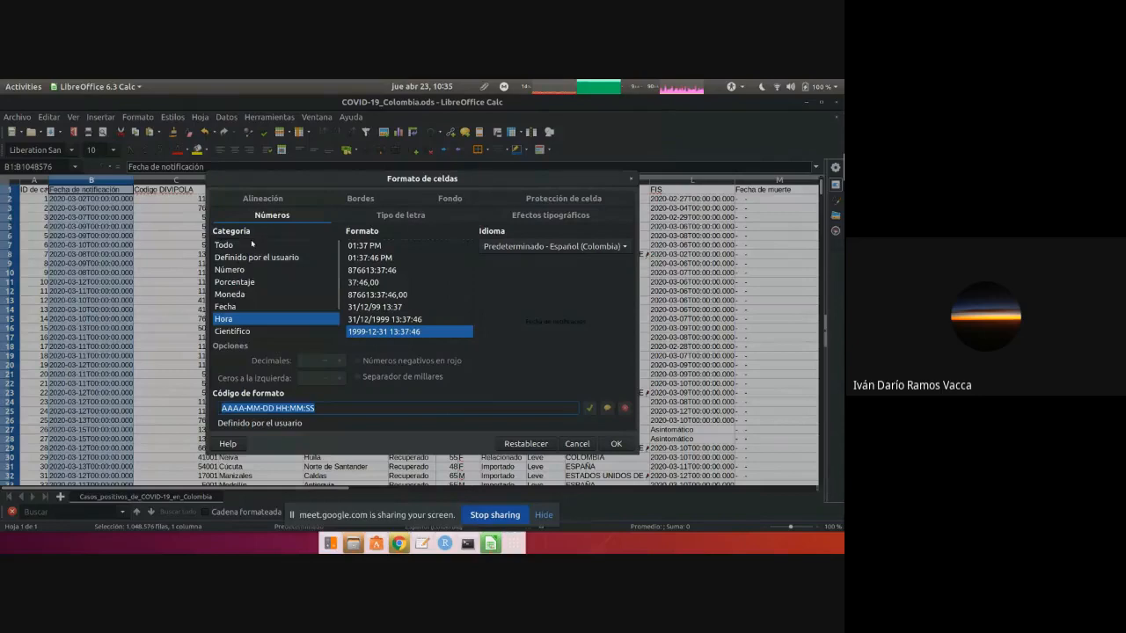
click(225, 246)
click(270, 258)
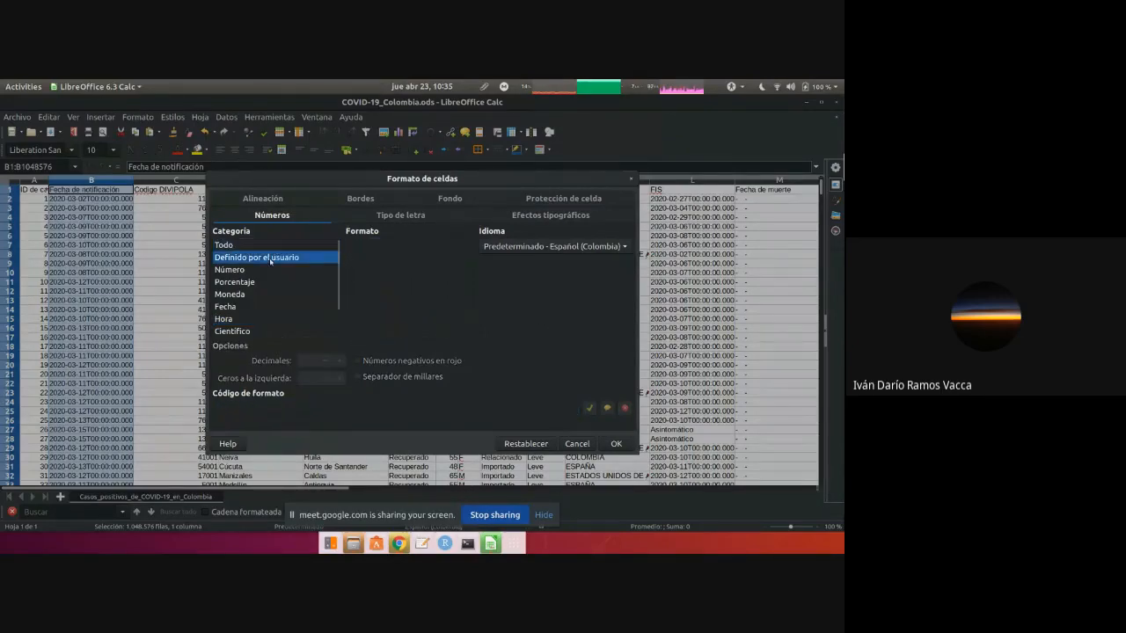
click(310, 409)
key(ctrl+v)
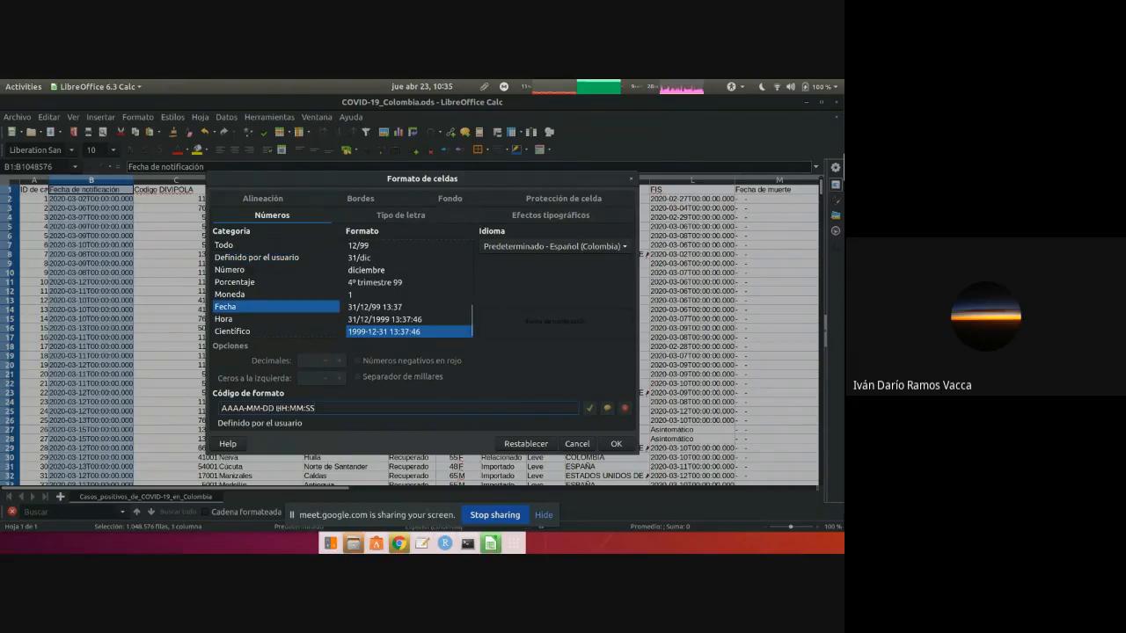
key(BackSpace)
text("T")
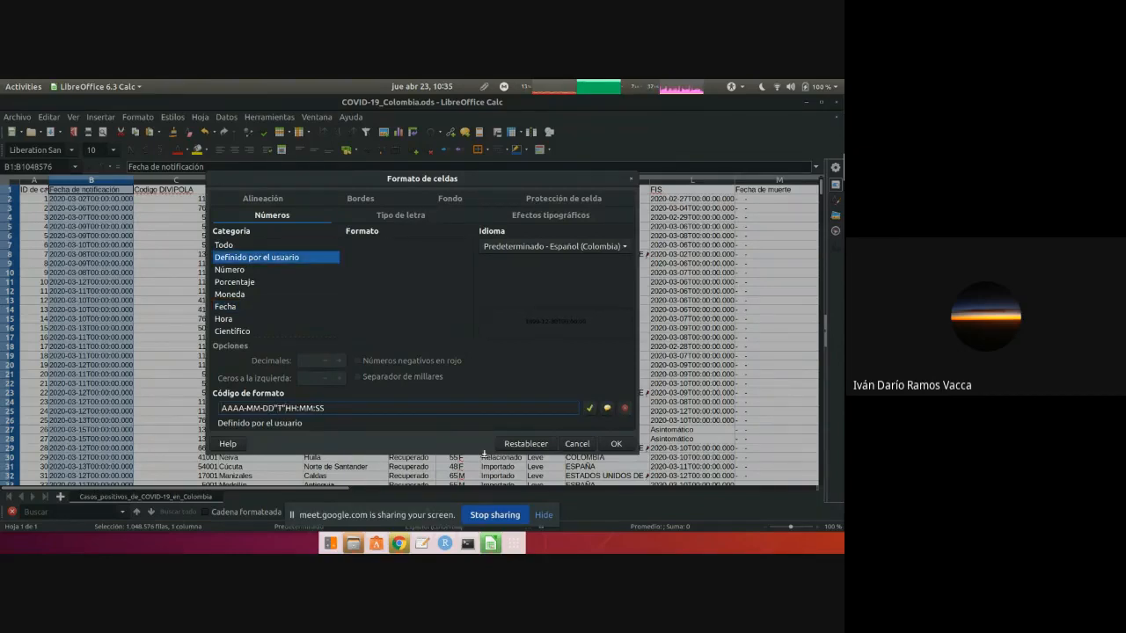
click(616, 444)
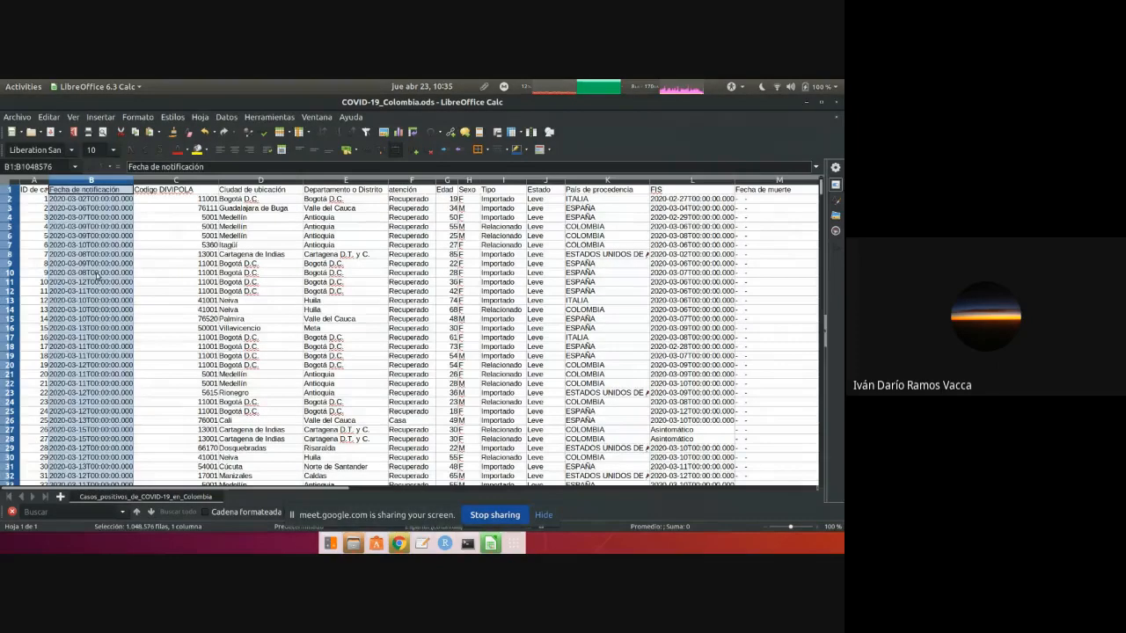
- Check the contents of several Fecha de notificación cells and compare them with a FIS date and a DIVIPOLA code
click(95, 273)
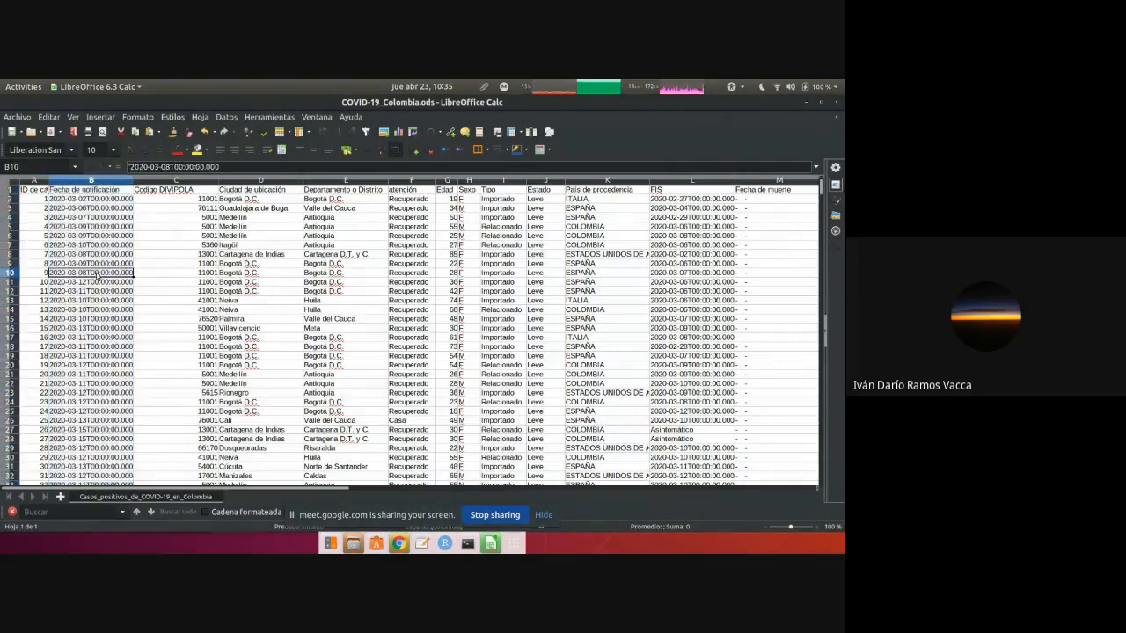
scroll(98, 277, down, 20)
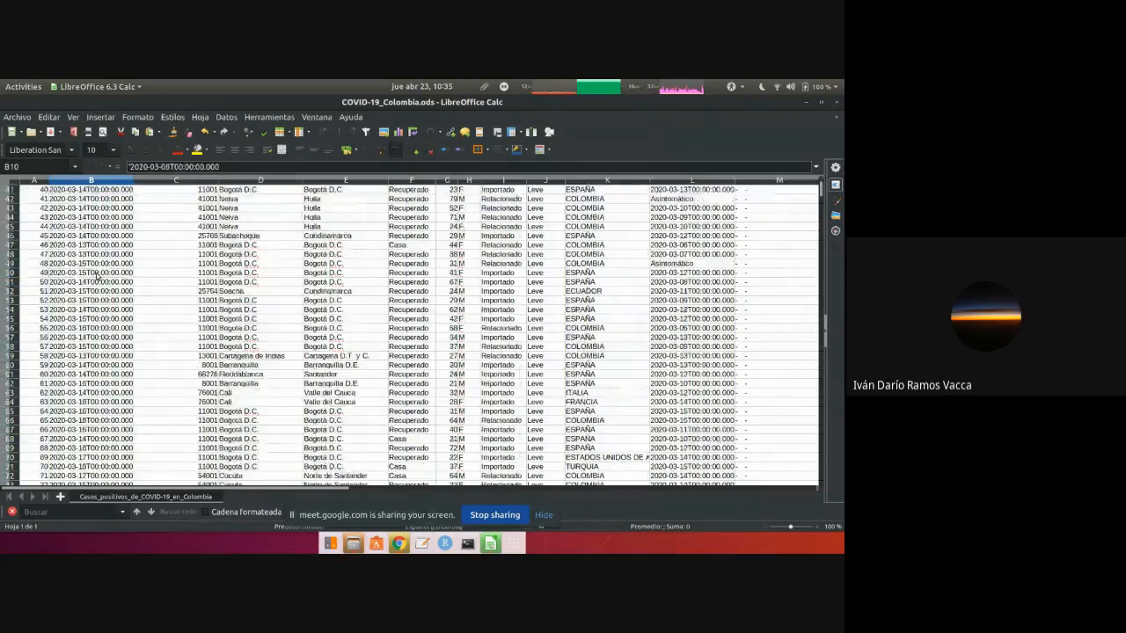
scroll(98, 277, up, 20)
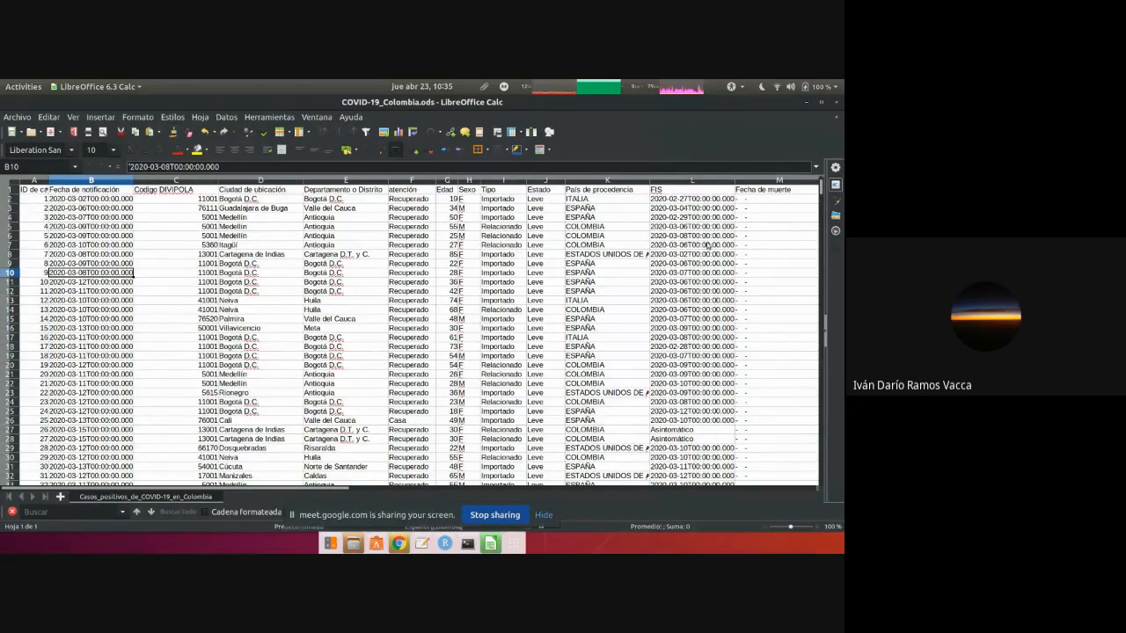
click(676, 255)
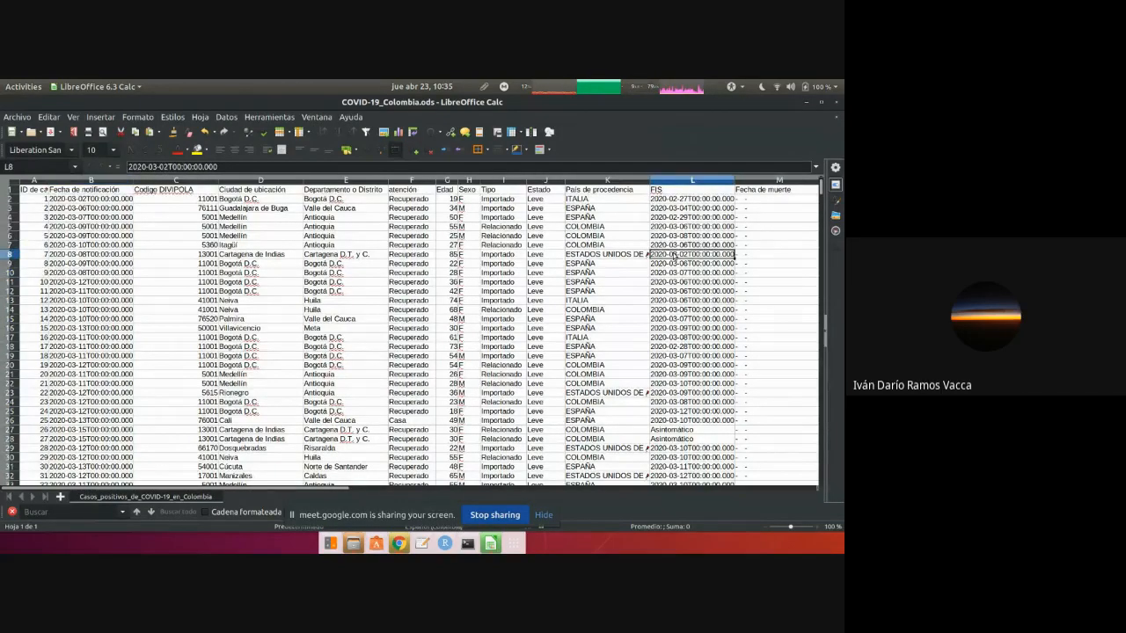
click(75, 293)
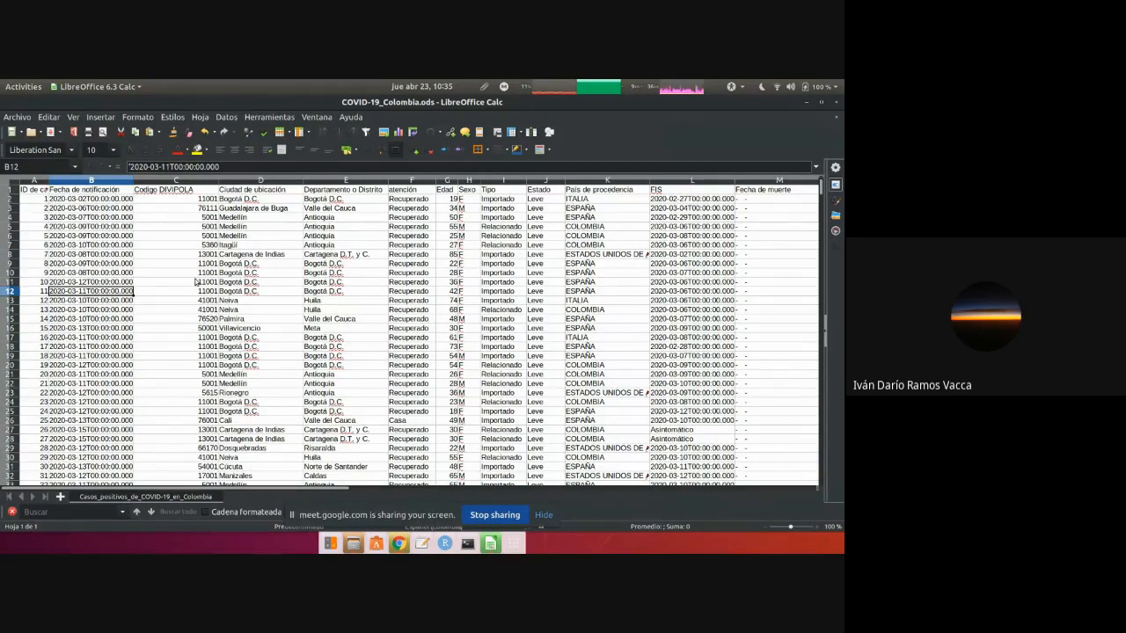
click(106, 392)
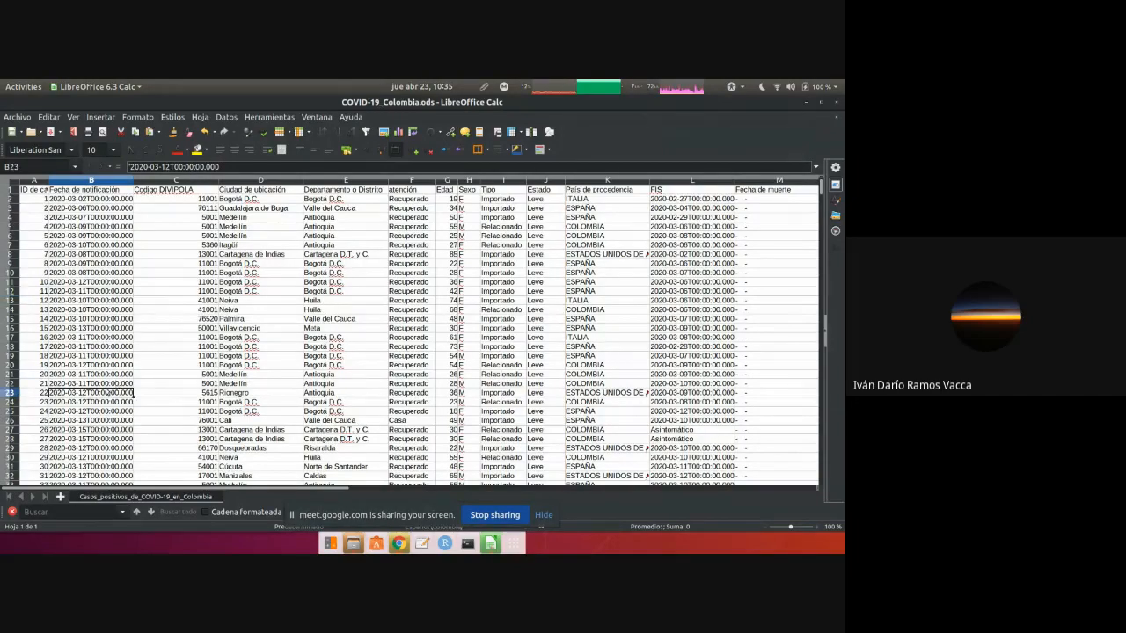
click(114, 449)
click(171, 338)
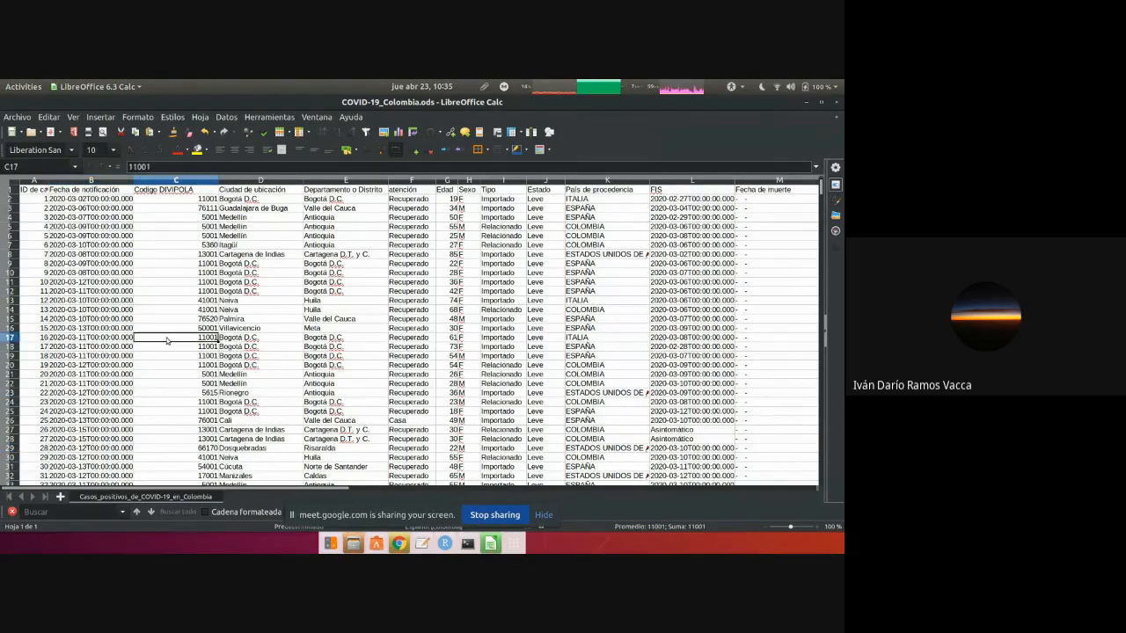
- Turn on the AutoFilter for the data table, starting from the ID de caso header
click(41, 193)
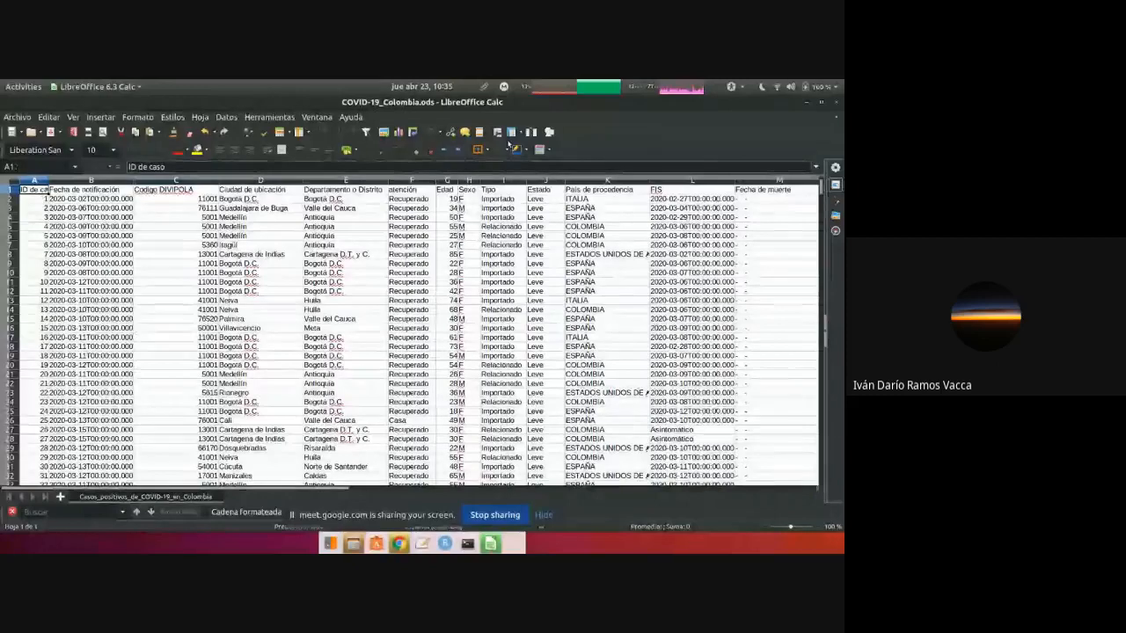
click(367, 132)
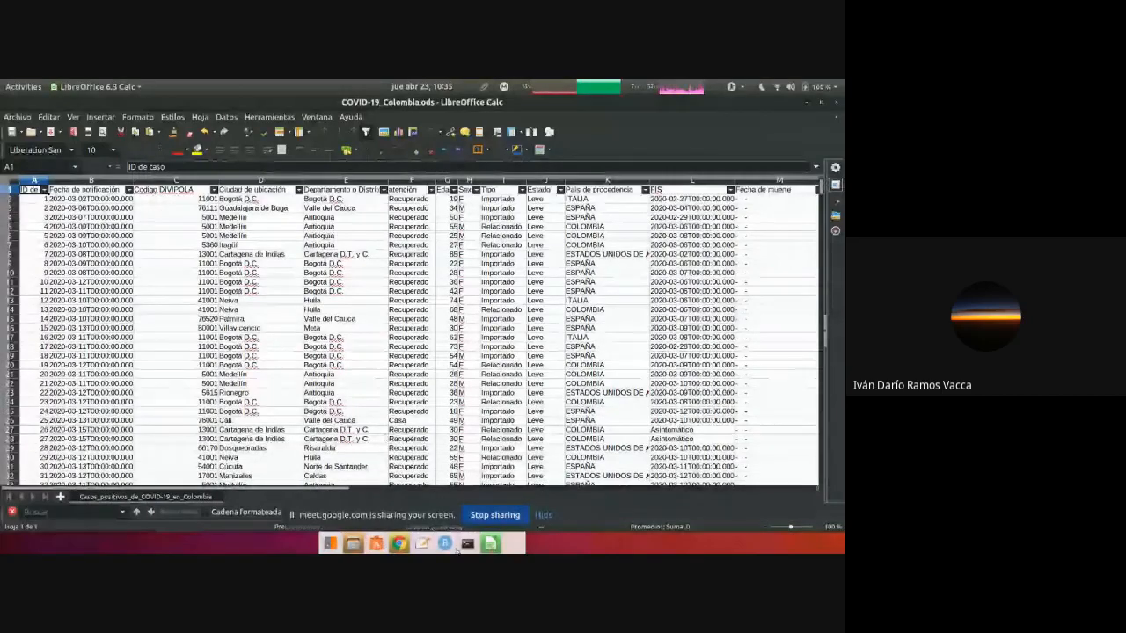
- Review the Downloads, Documents and ITI-13 folders in the file manager, locate COVID-19_Colombia.ods, and switch back to LibreOffice Calc
click(353, 544)
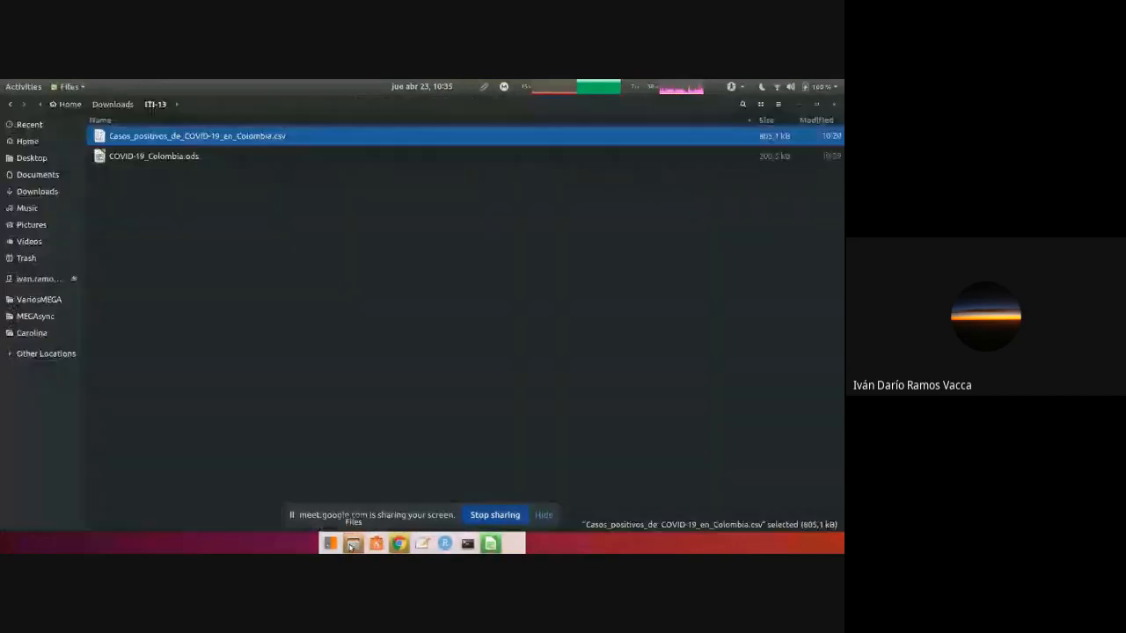
click(11, 105)
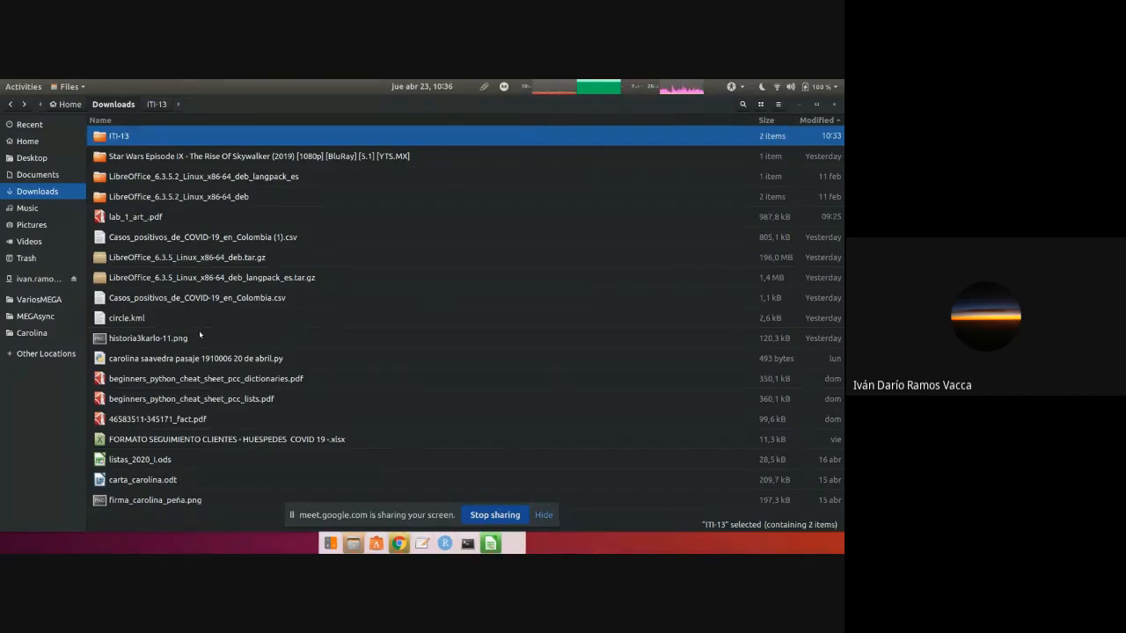
click(62, 176)
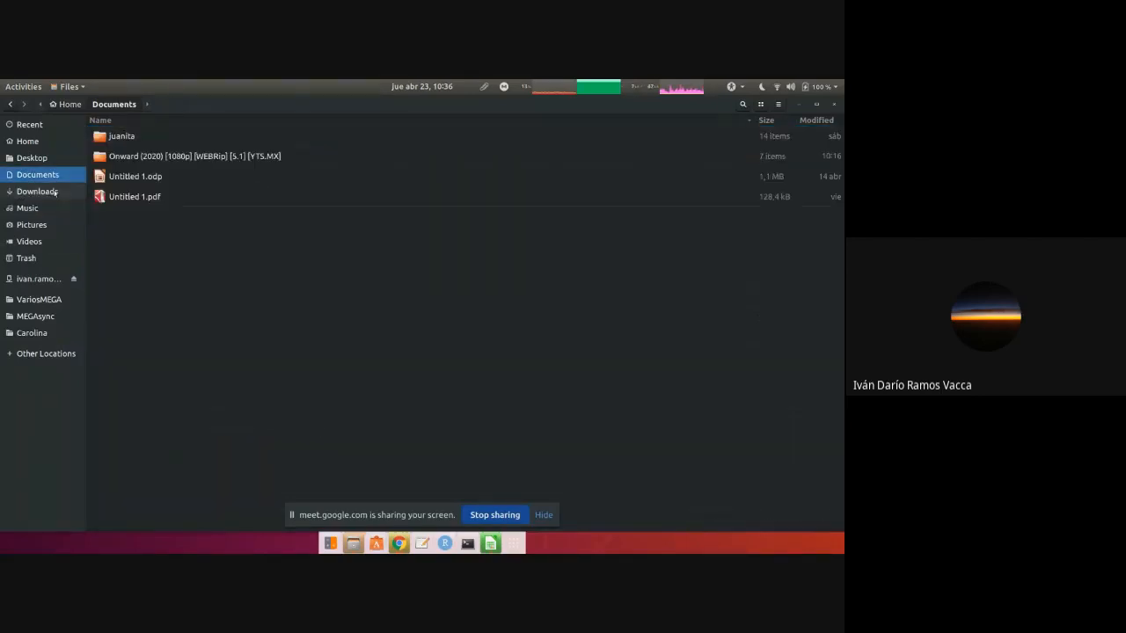
click(53, 191)
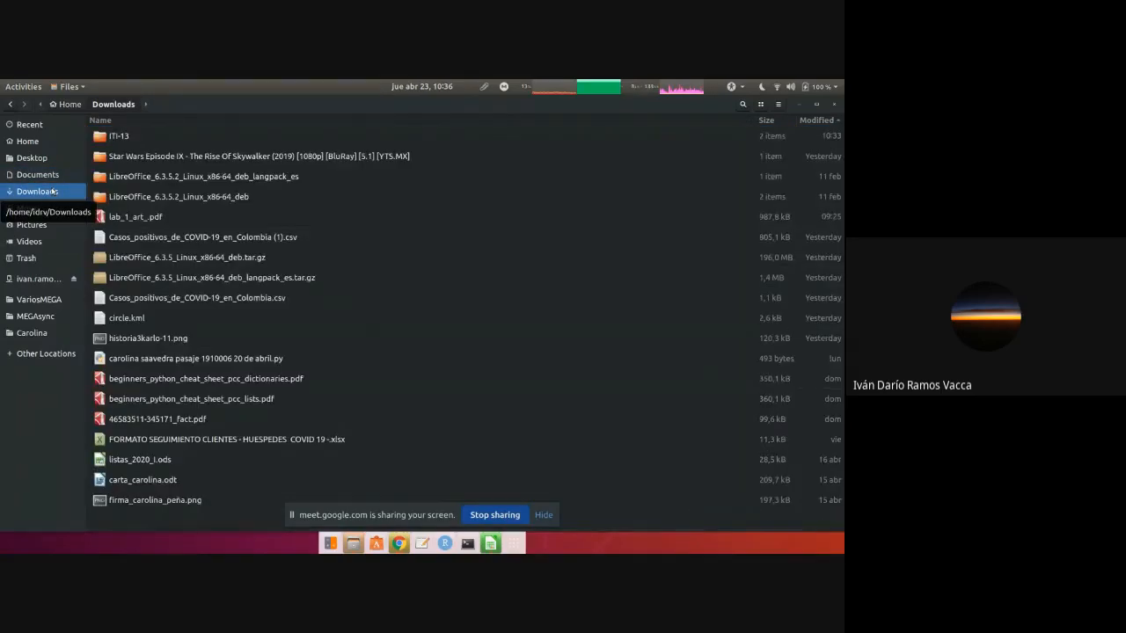
double_click(174, 144)
click(180, 157)
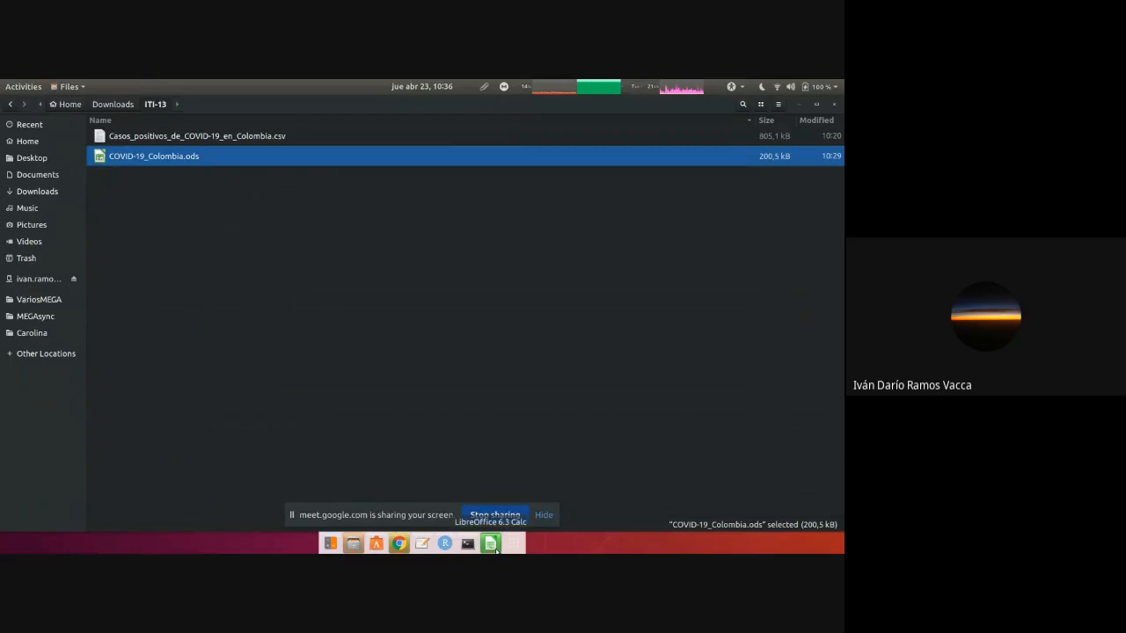
click(494, 545)
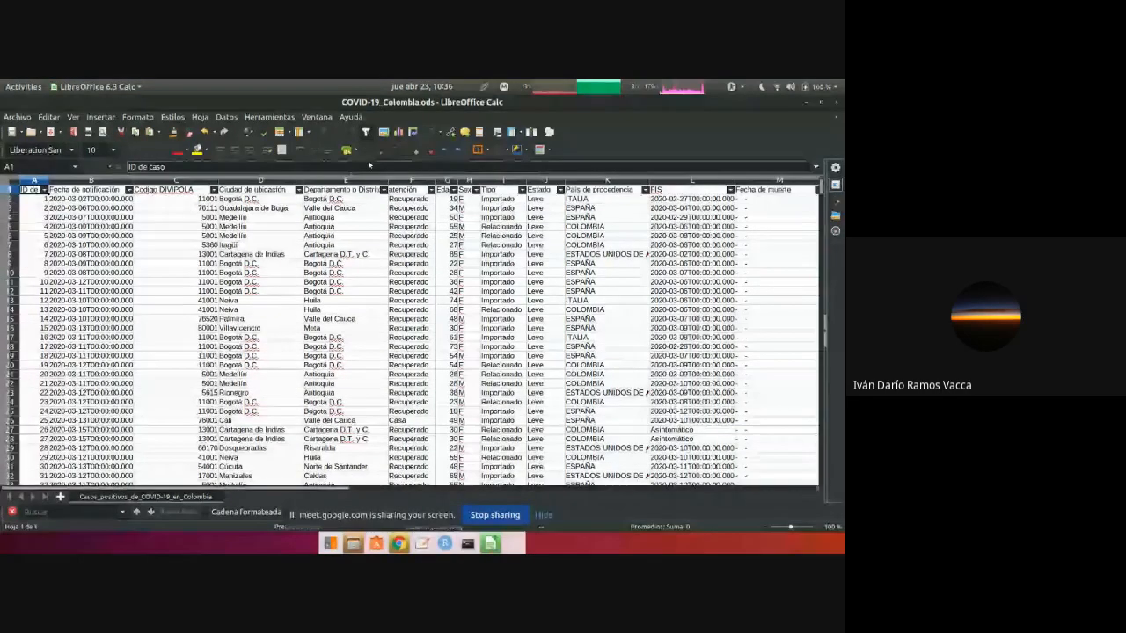
- Remove the AutoFilter from the data table and select the first value in the atención column
click(365, 133)
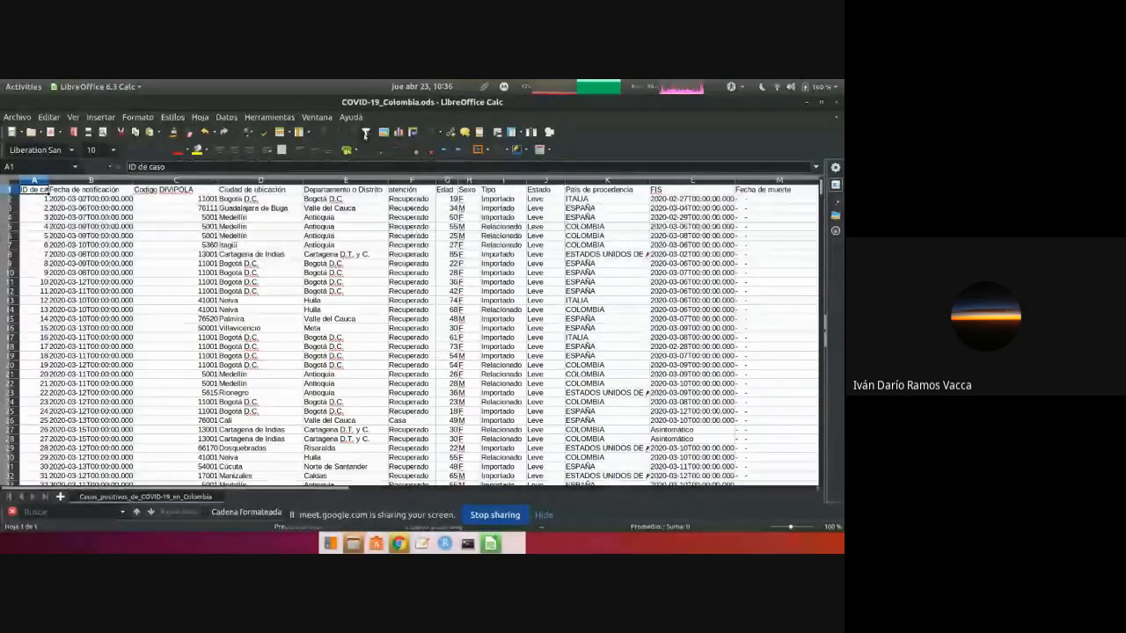
click(336, 191)
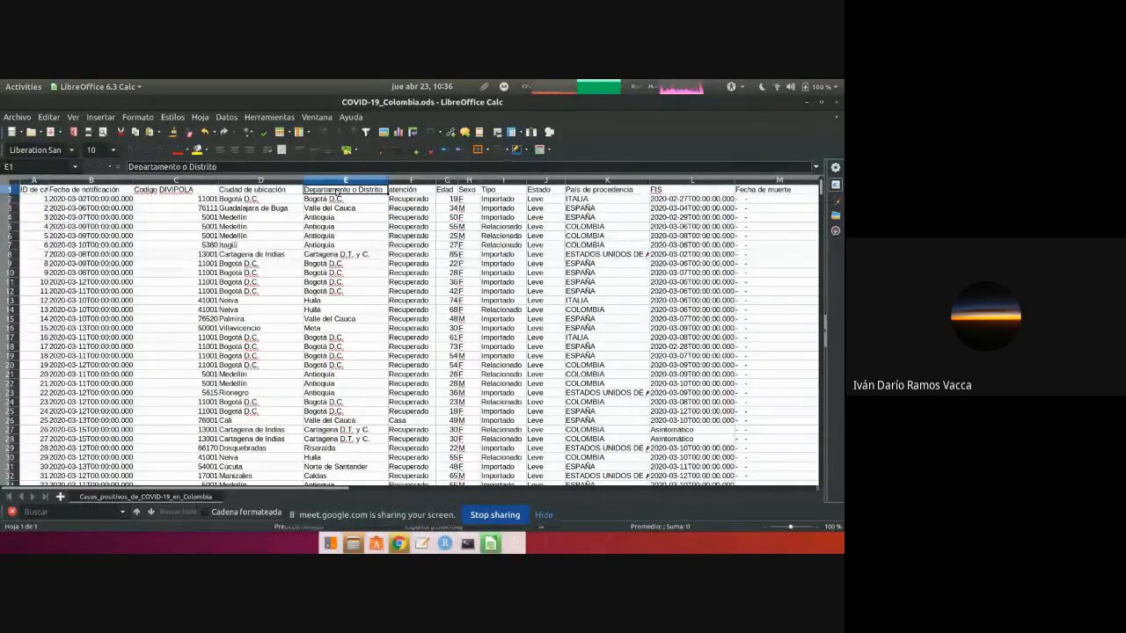
click(415, 200)
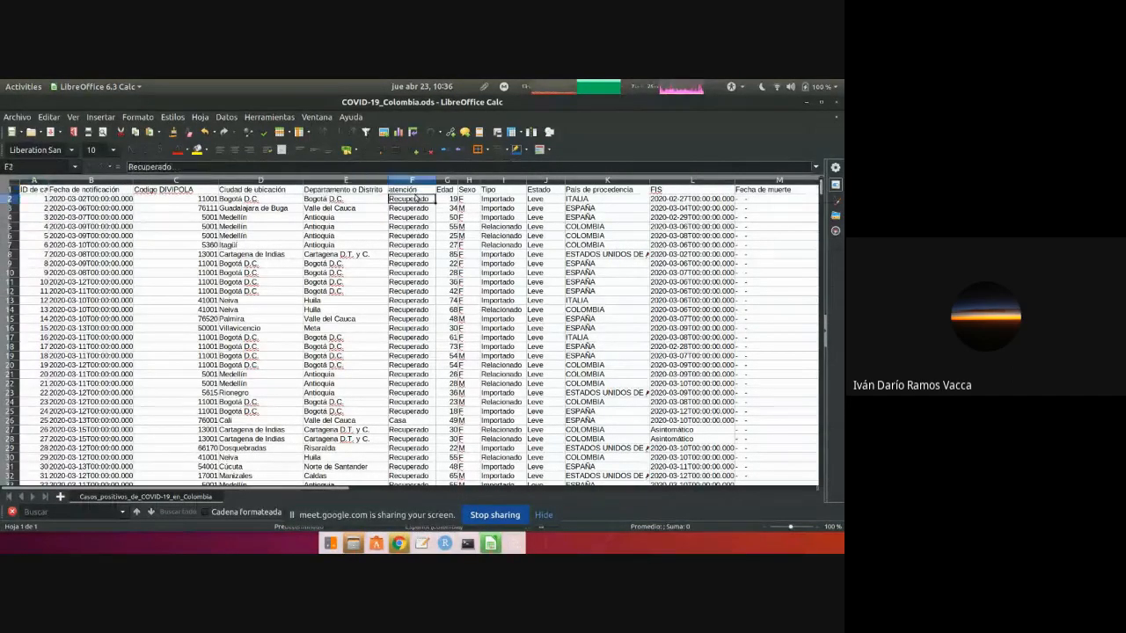
- Turn on the AutoFilter for the data table and sort it in ascending order by Departamento o Distrito
click(356, 194)
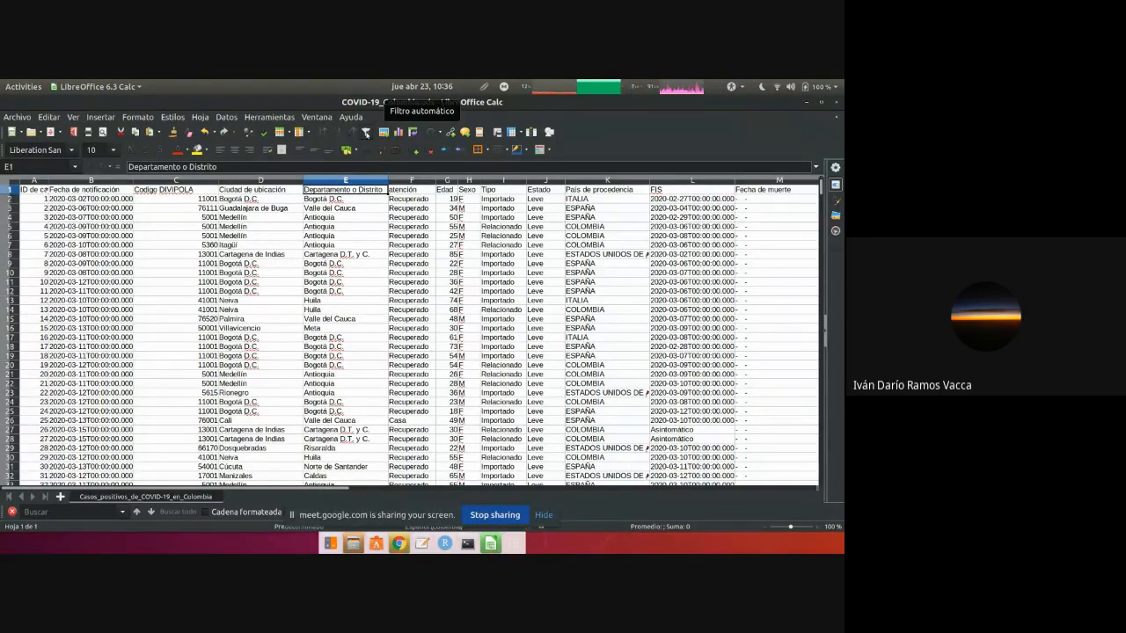
click(367, 132)
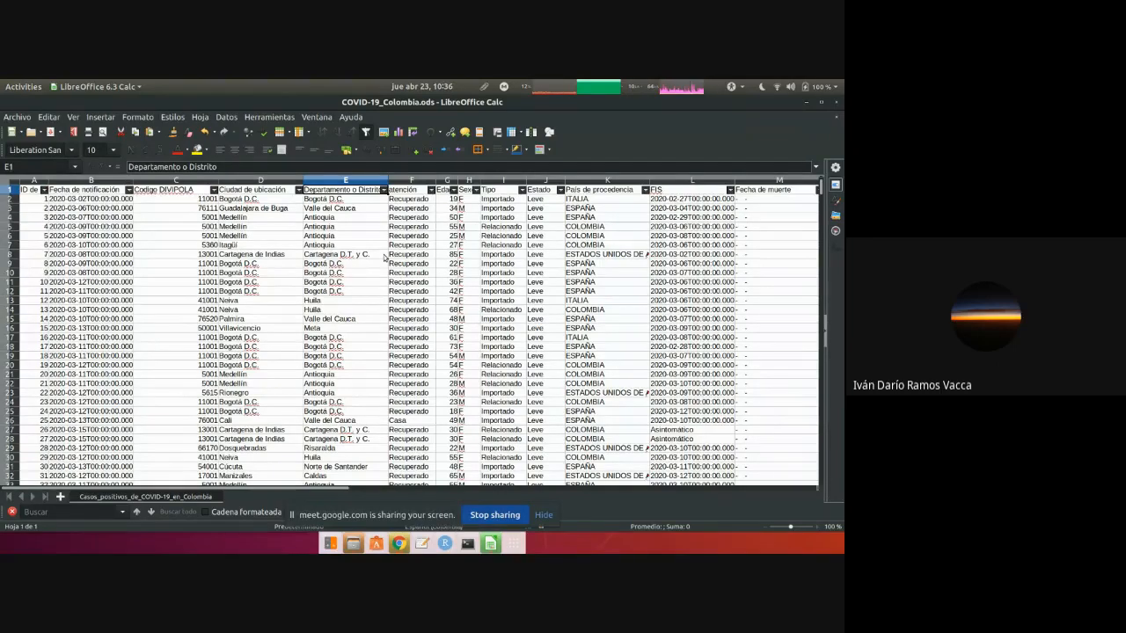
click(384, 190)
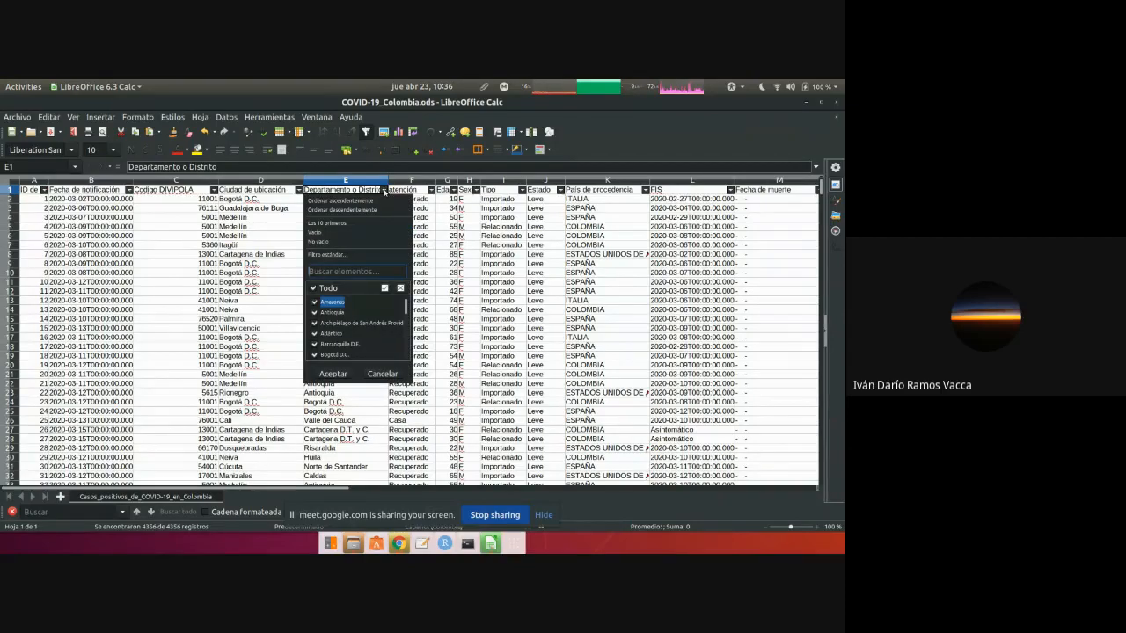
click(351, 201)
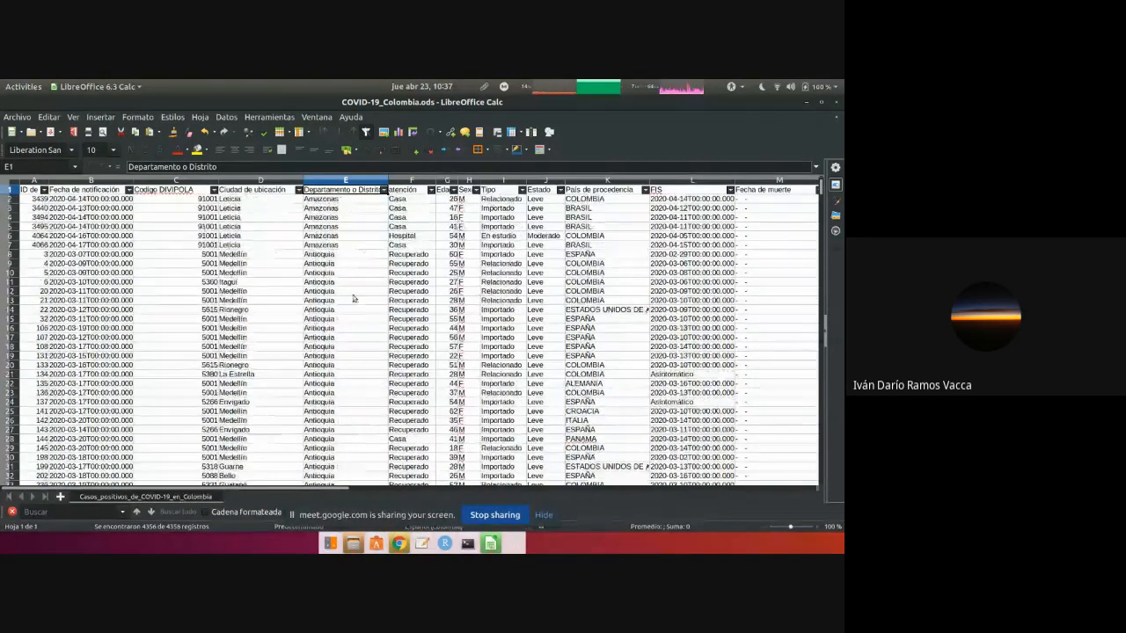
scroll(353, 300, down, 20)
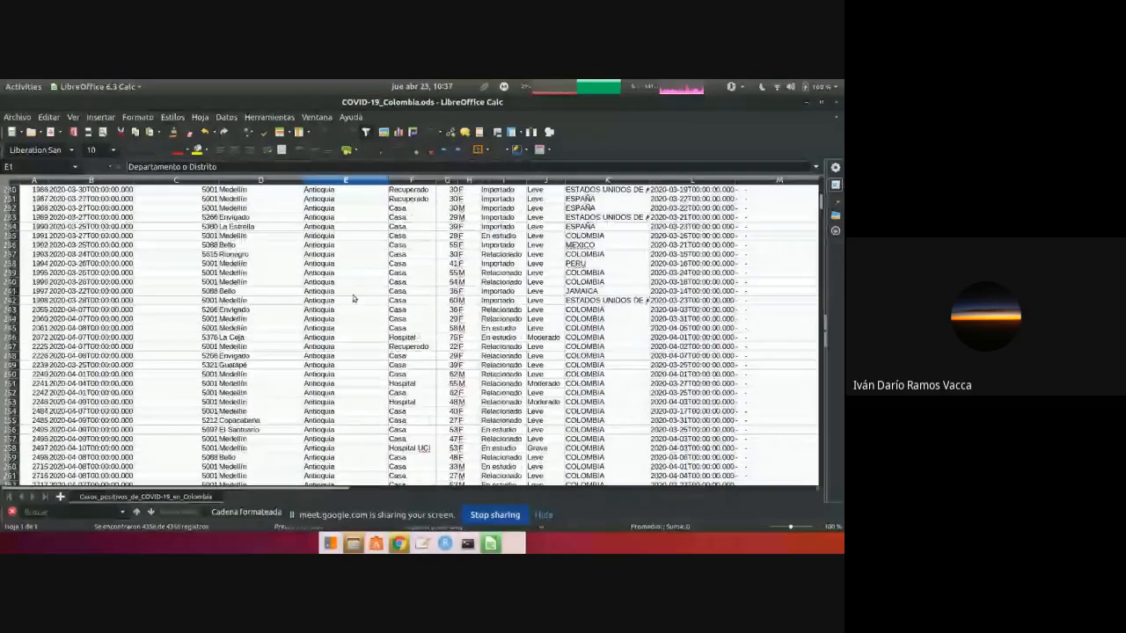
scroll(353, 299, up, 20)
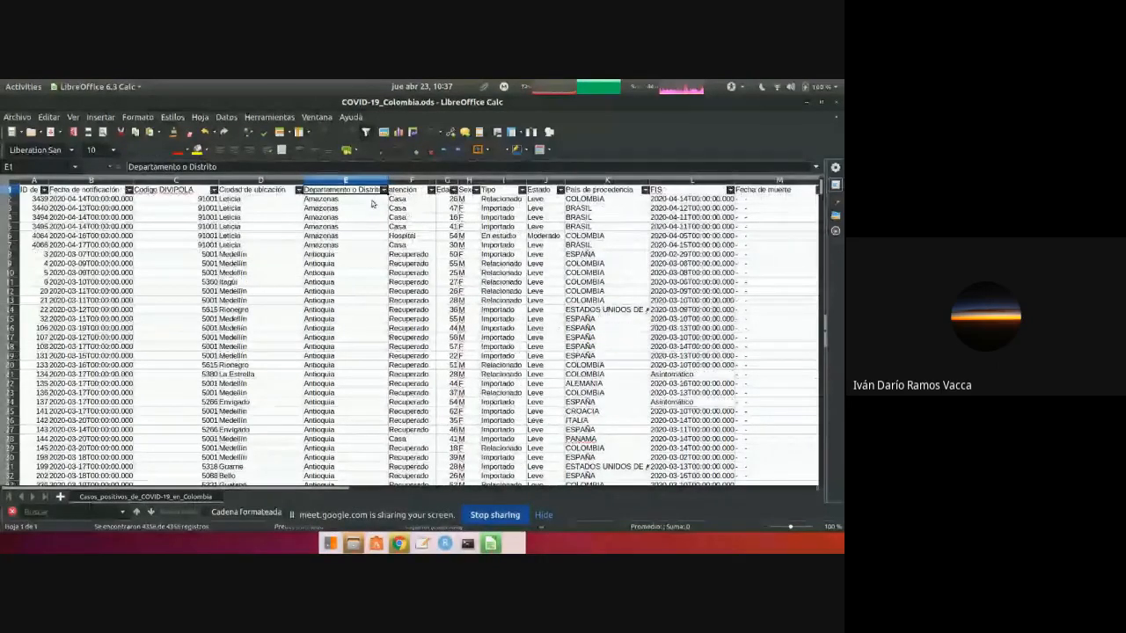
- Filter the Departamento o Distrito column to show only Valle del Cauca, searching the value list for "valle"
click(384, 190)
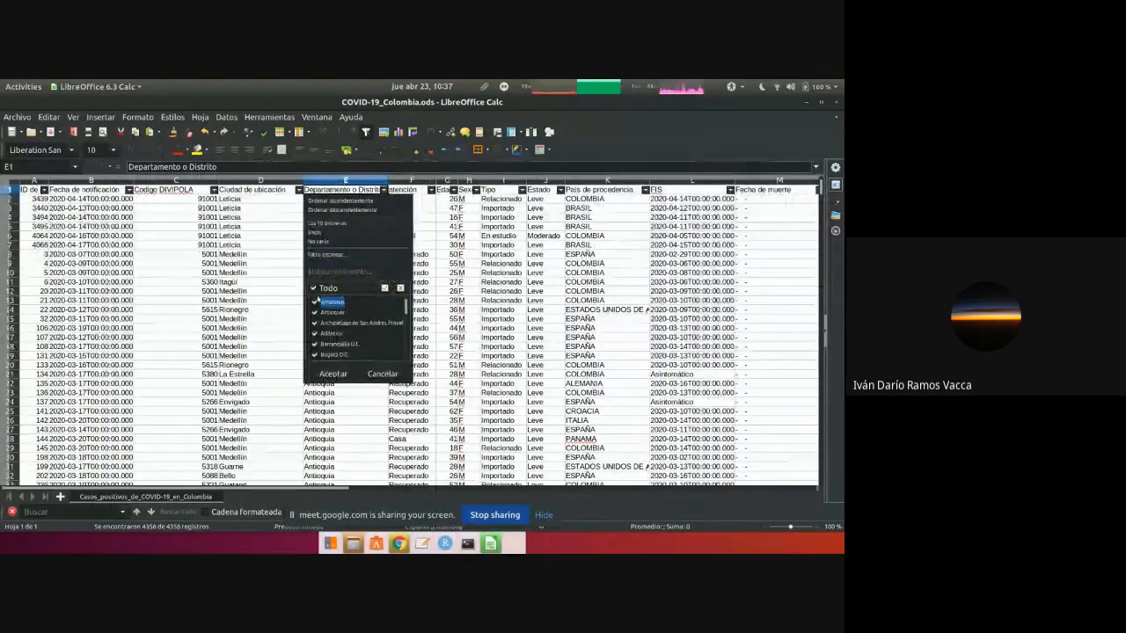
click(313, 288)
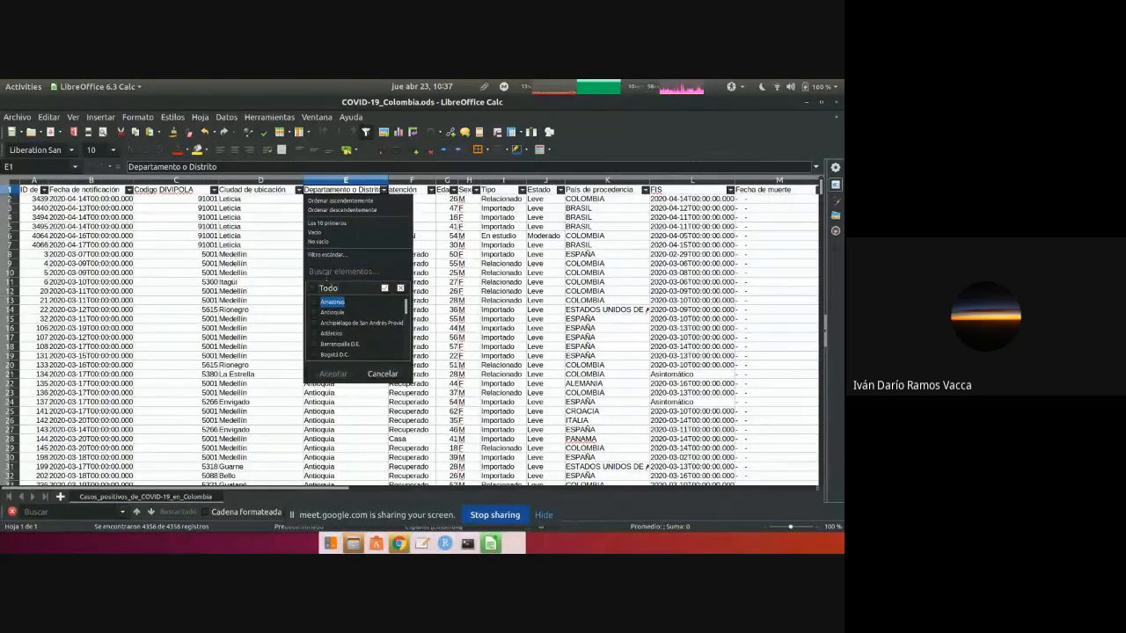
click(332, 271)
text(valle)
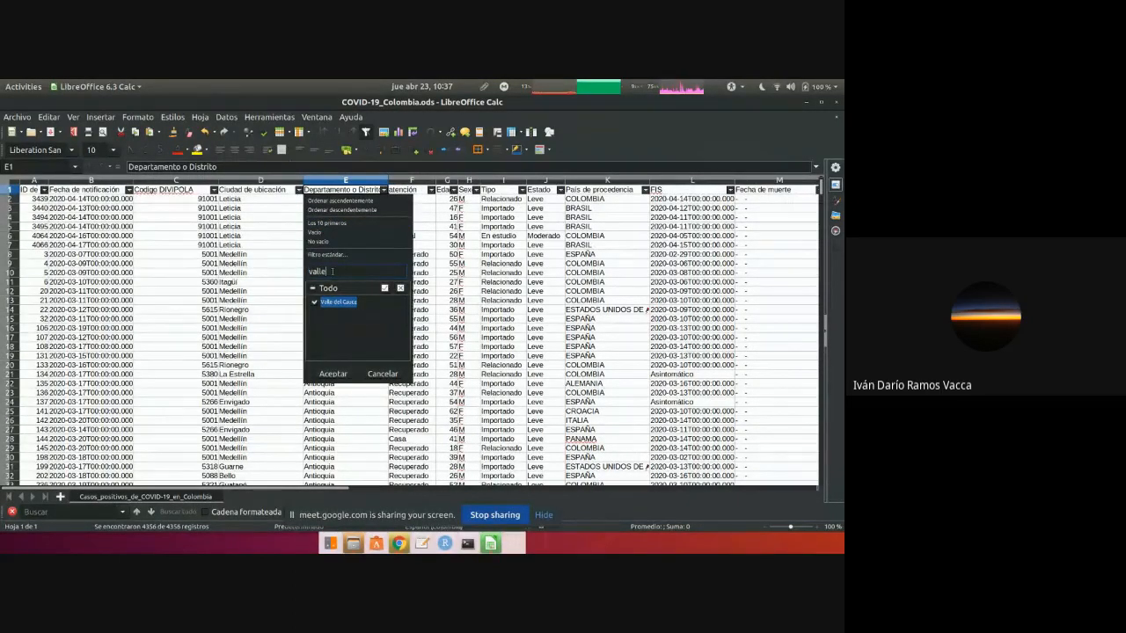
click(332, 374)
- Open the recent document covid_19.ods and go to its Hoja1 sheet
click(13, 117)
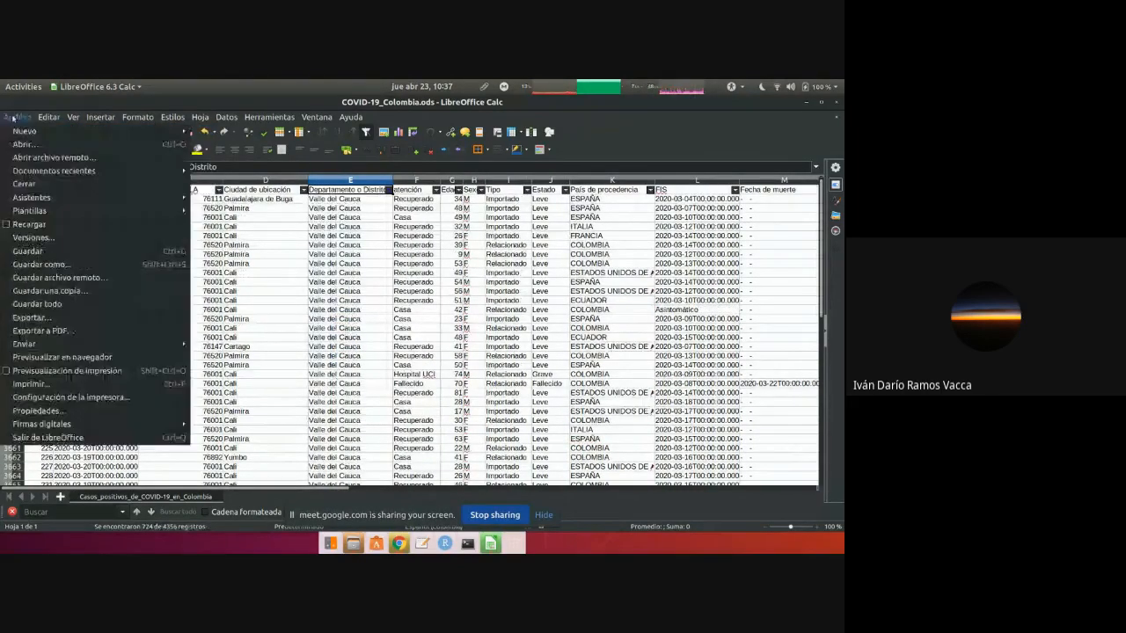
mouse_move(29, 171)
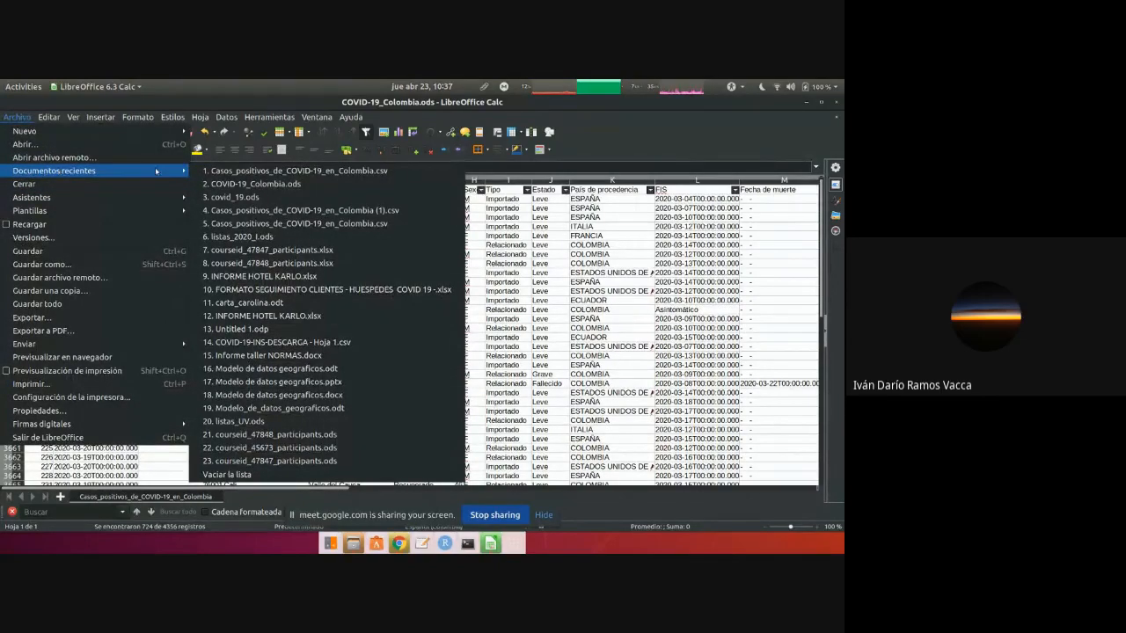
click(225, 200)
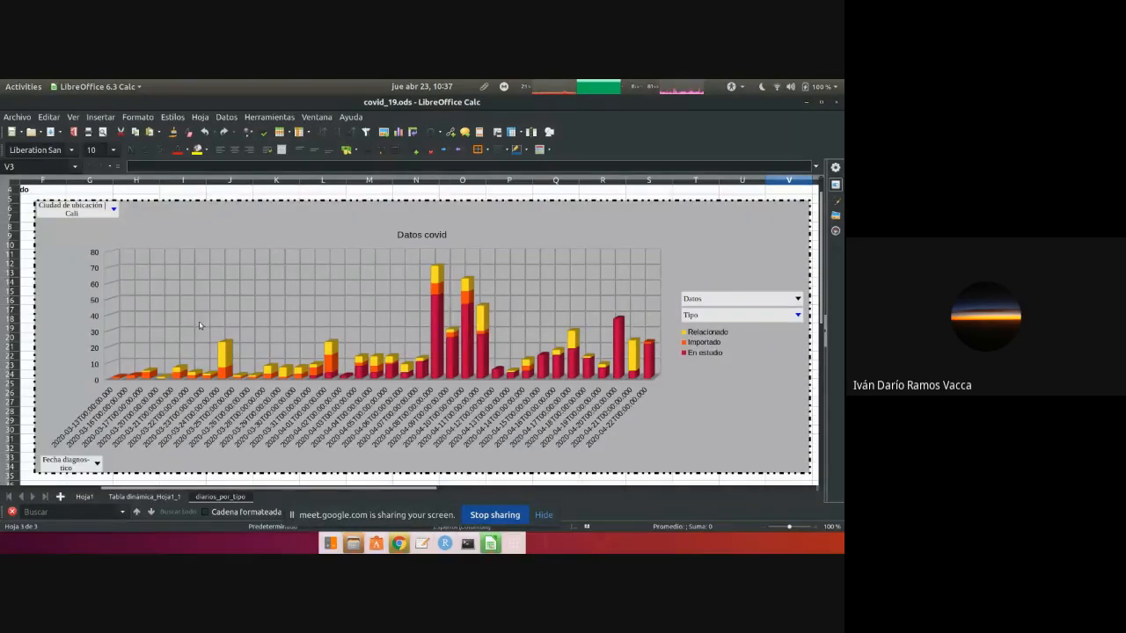
click(84, 497)
- Examine the cell format of a Fecha de notificación date and the available Fecha and Hora formats, leaving the format dialog without applying changes
right_click(104, 222)
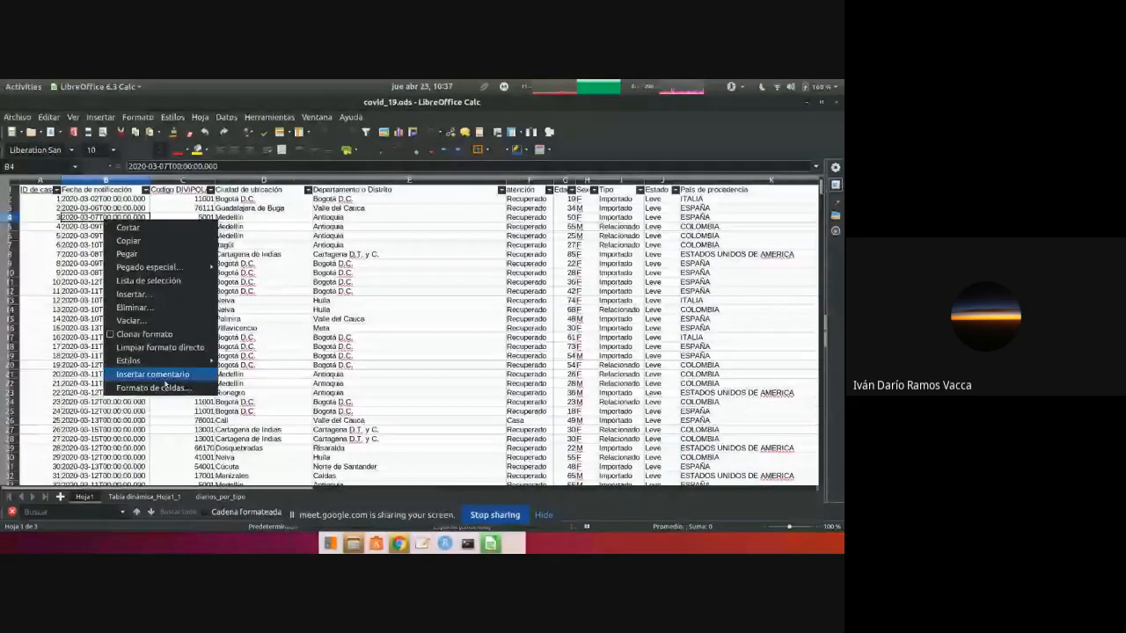
click(159, 382)
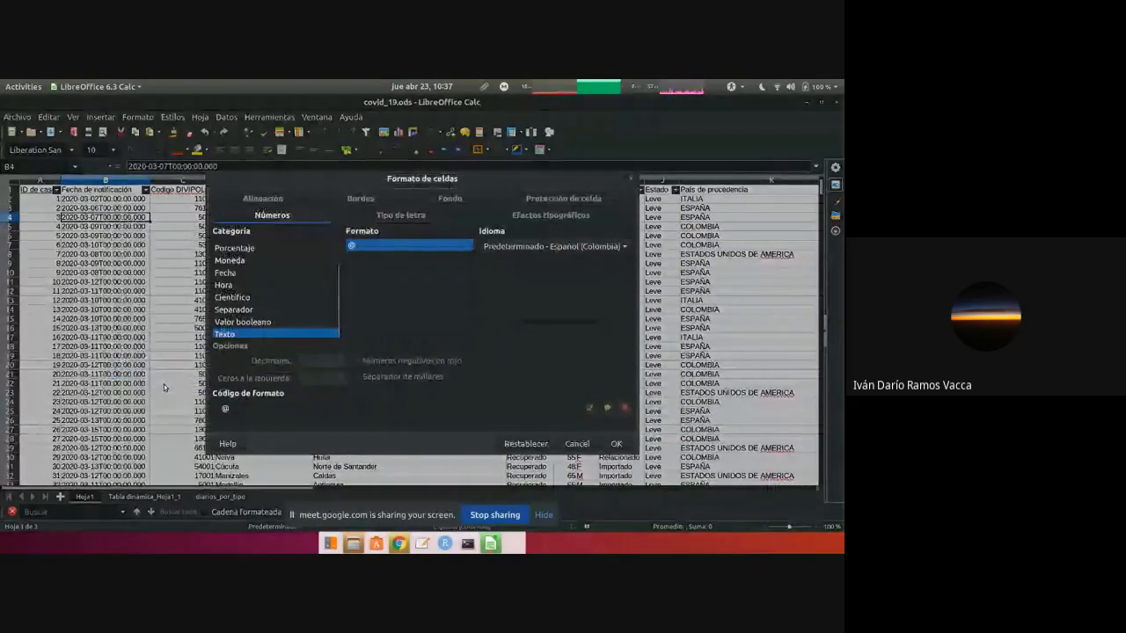
scroll(247, 314, down, 1)
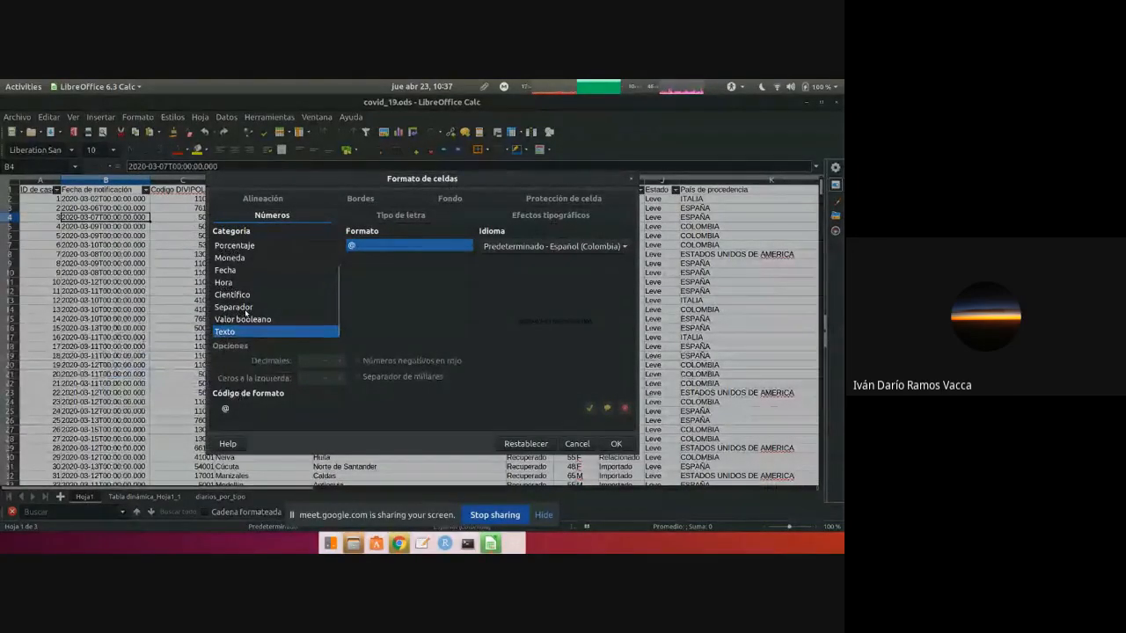
click(246, 307)
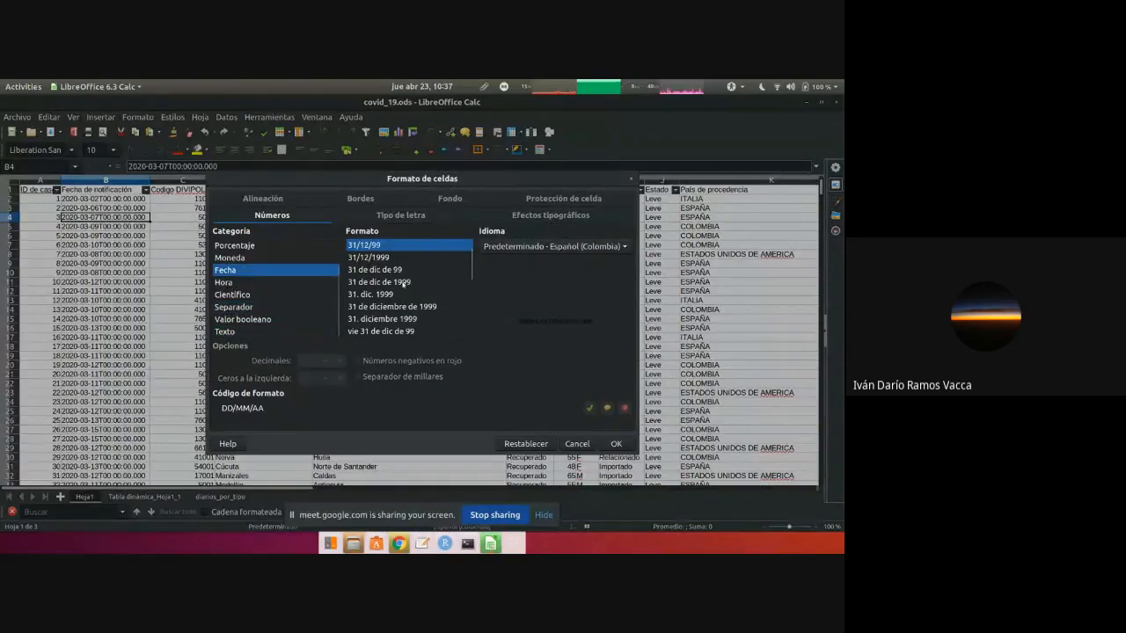
scroll(402, 282, down, 5)
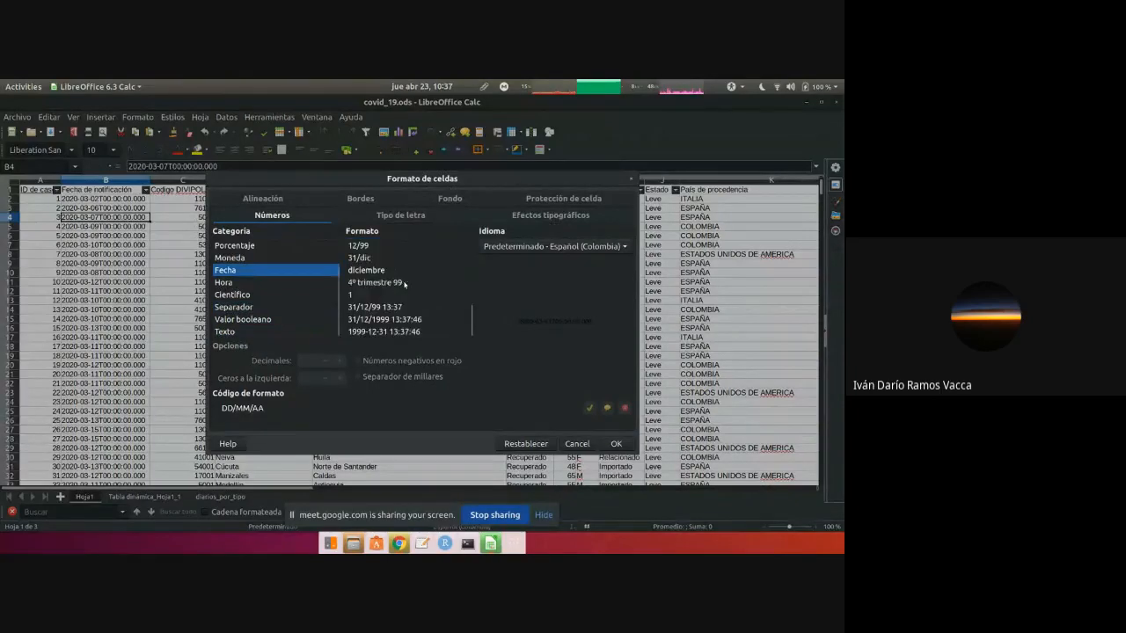
click(288, 282)
click(298, 271)
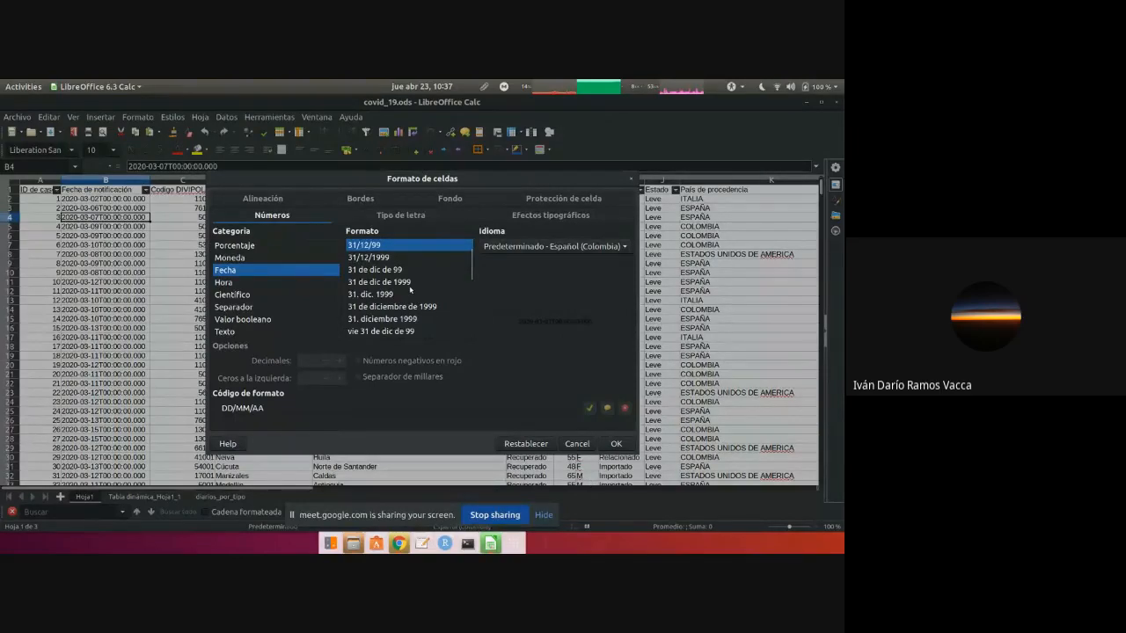
scroll(410, 290, down, 5)
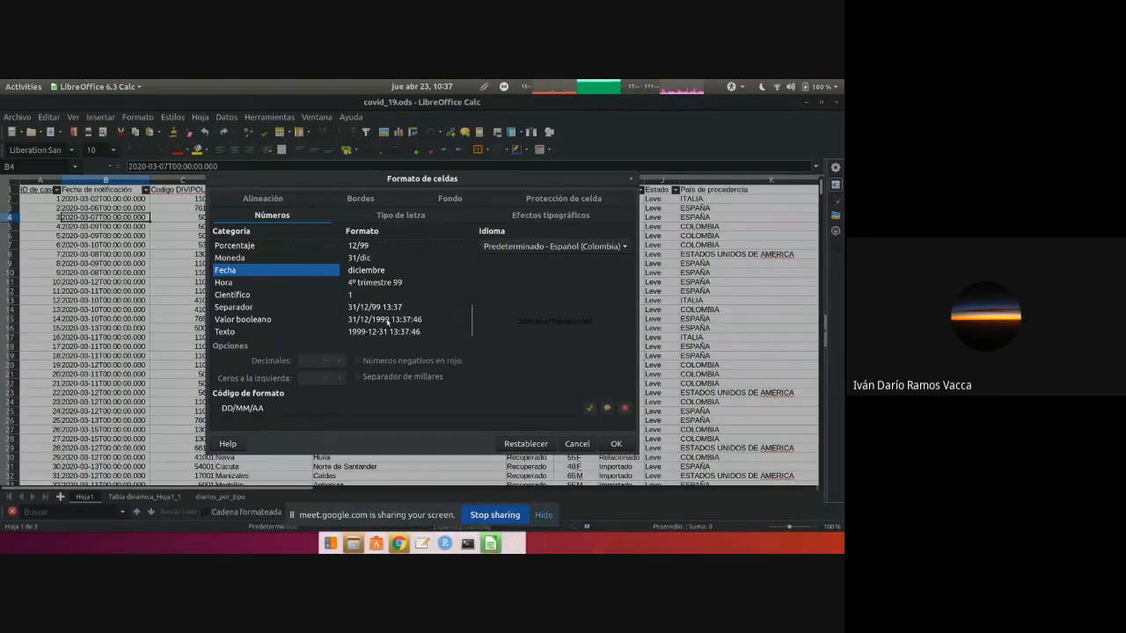
click(307, 283)
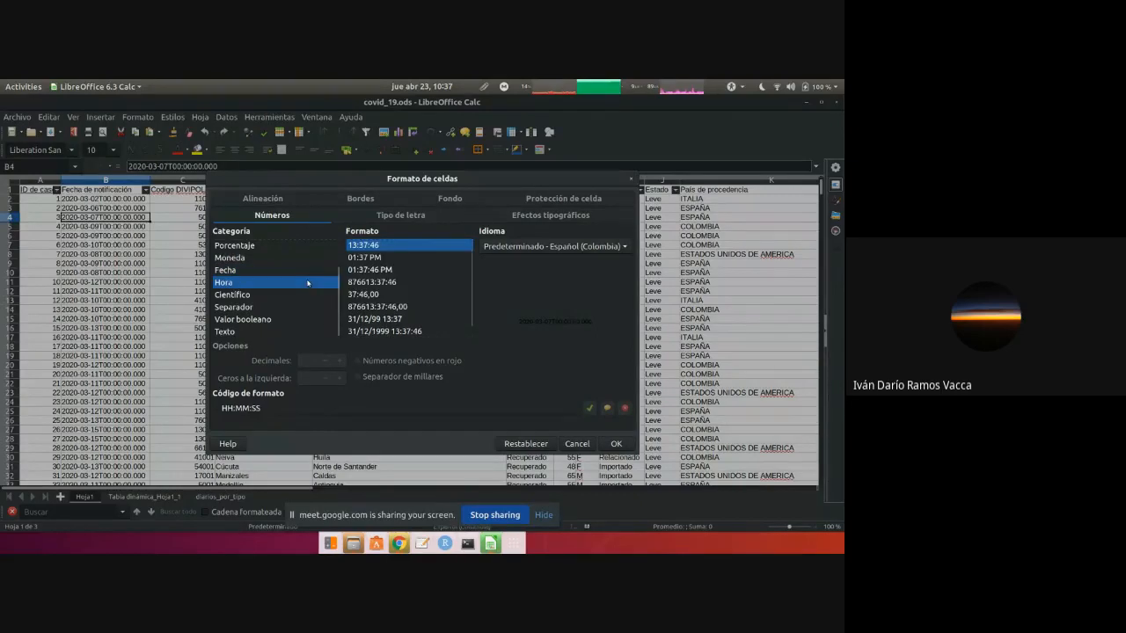
scroll(408, 291, down, 1)
scroll(409, 294, up, 1)
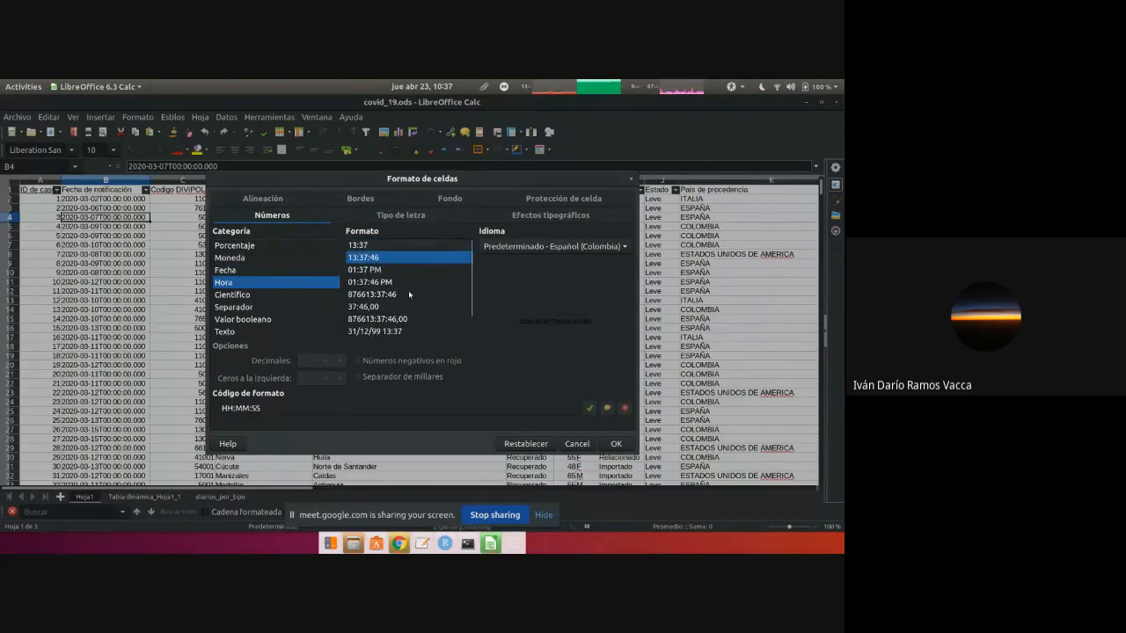
scroll(409, 295, down, 1)
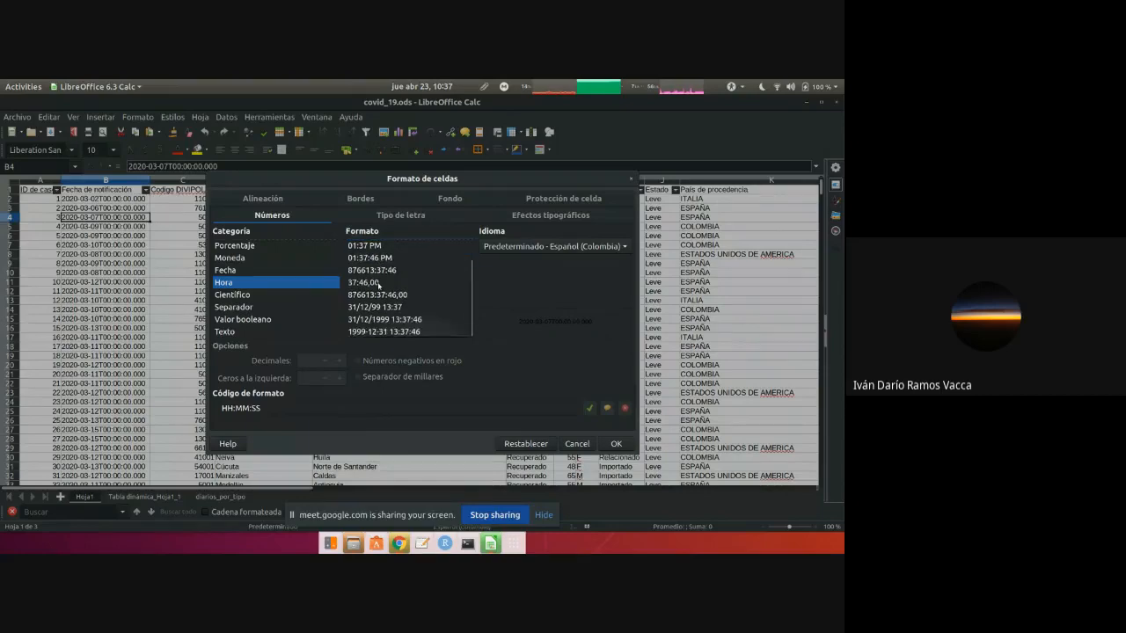
click(577, 444)
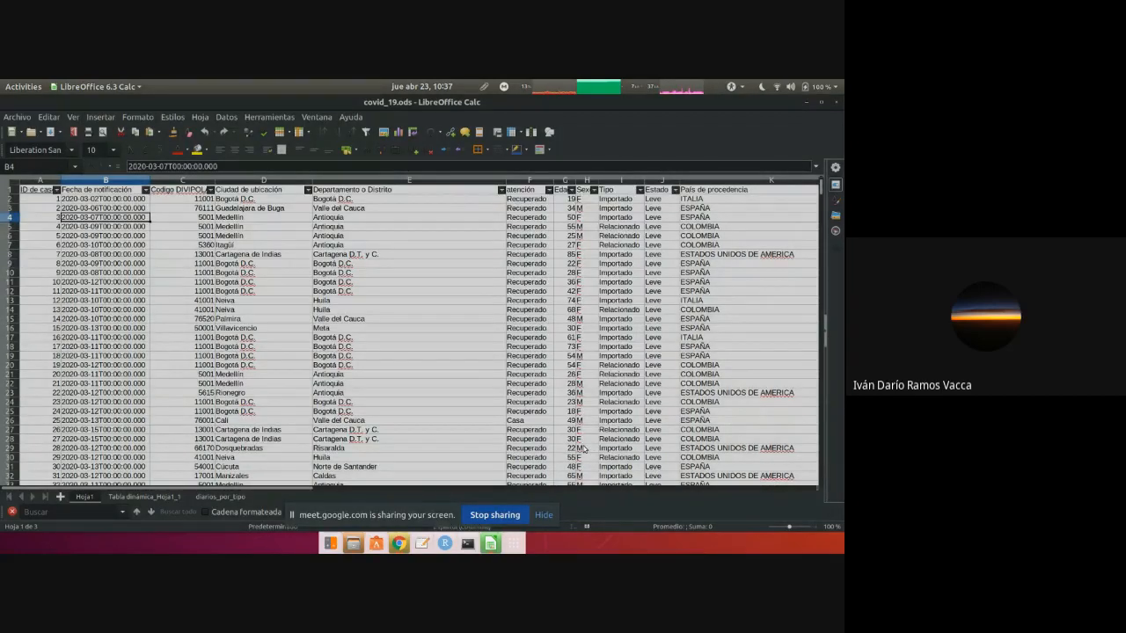
key(Down)
key(Down)
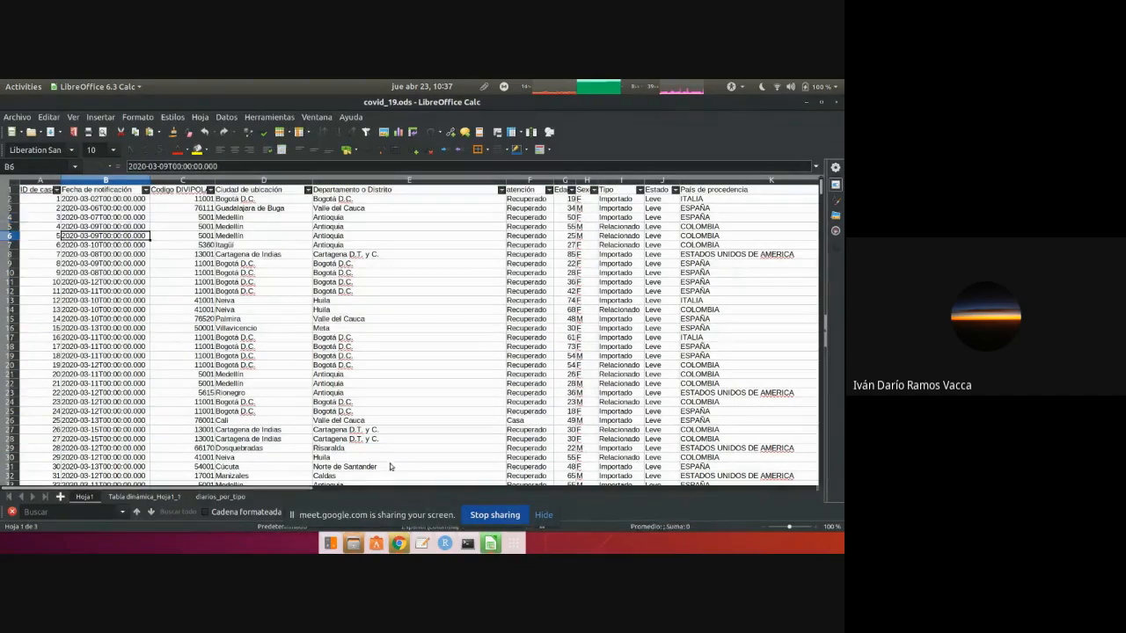
- Switch back to COVID-19_Colombia.ods and apply the Fecha format AAAA-MM-DD"T"HH:MM:SS to the whole Fecha de notificación column
mouse_move(490, 543)
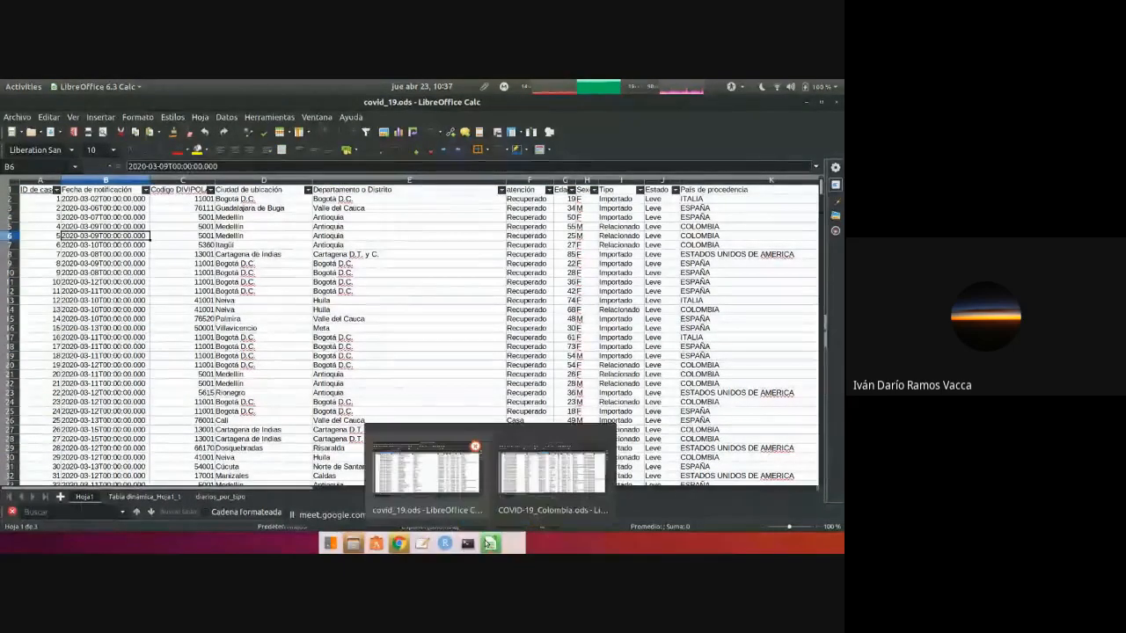
click(522, 467)
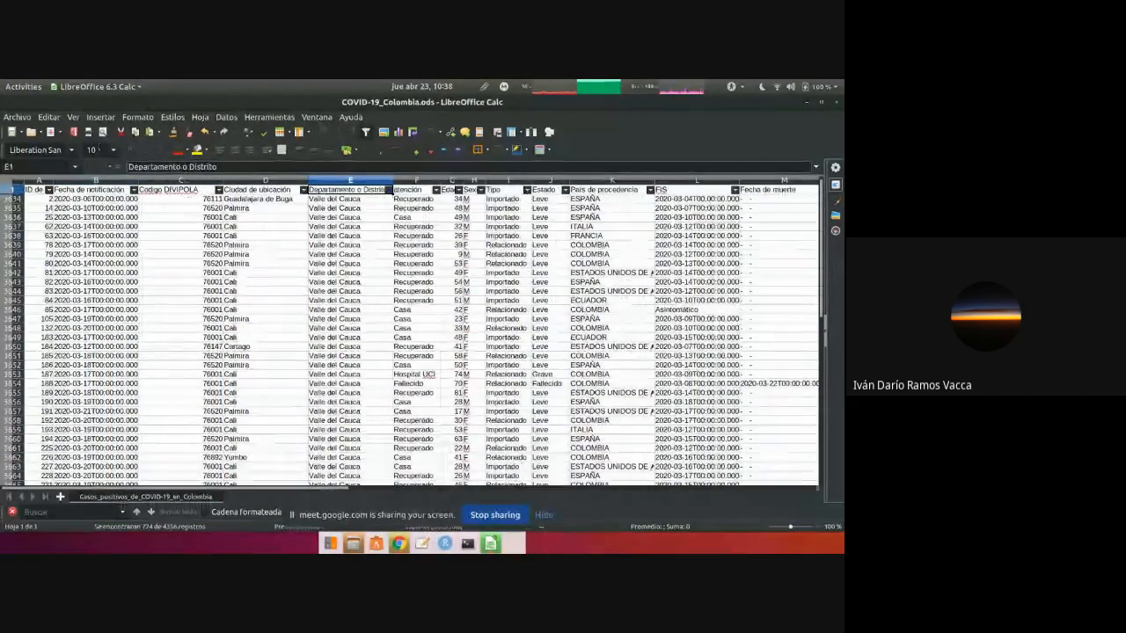
click(112, 190)
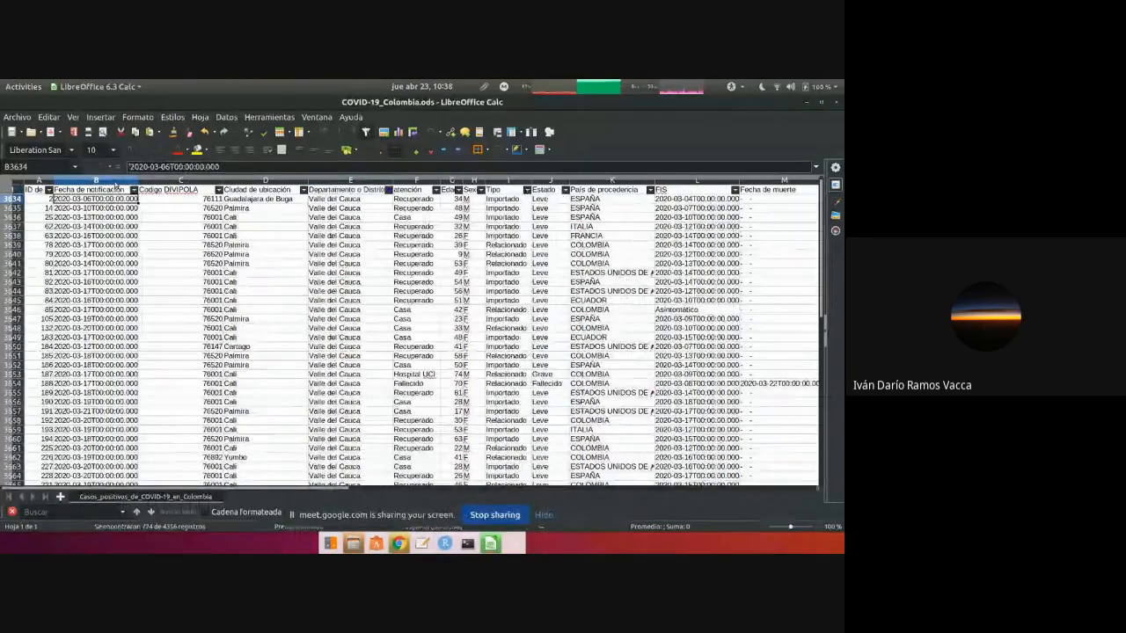
key(ctrl+space)
right_click(121, 246)
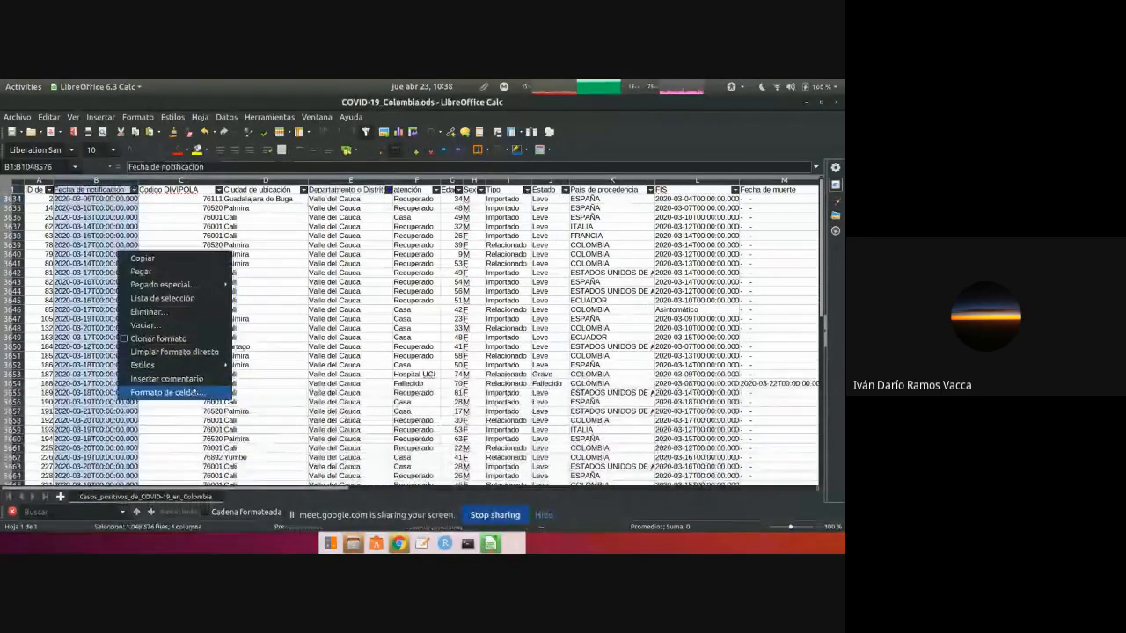
click(193, 390)
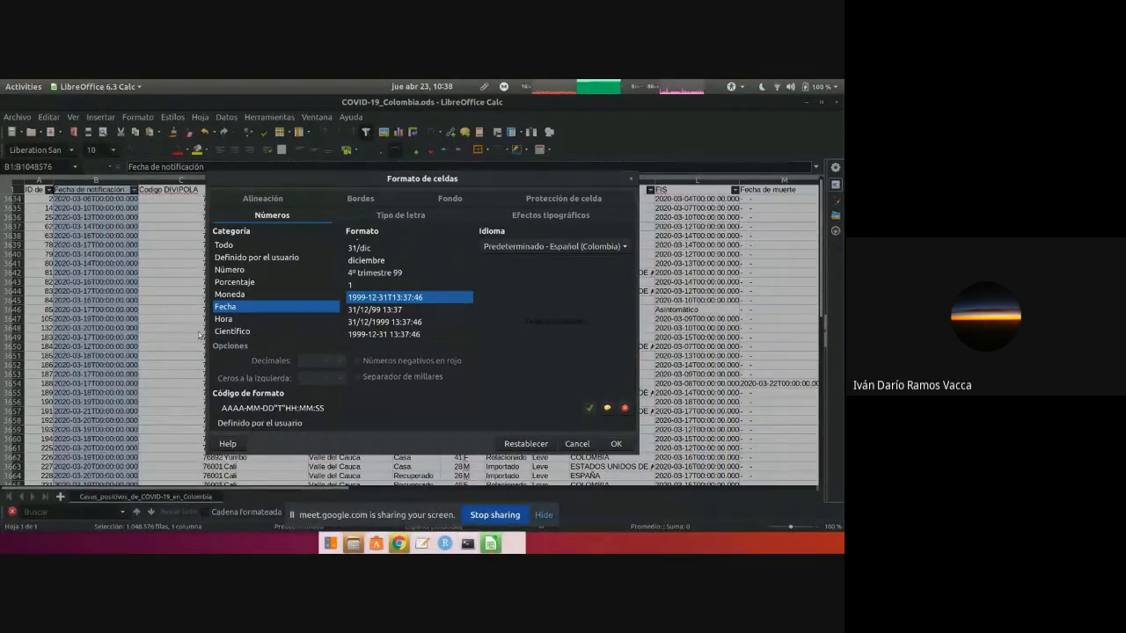
click(618, 445)
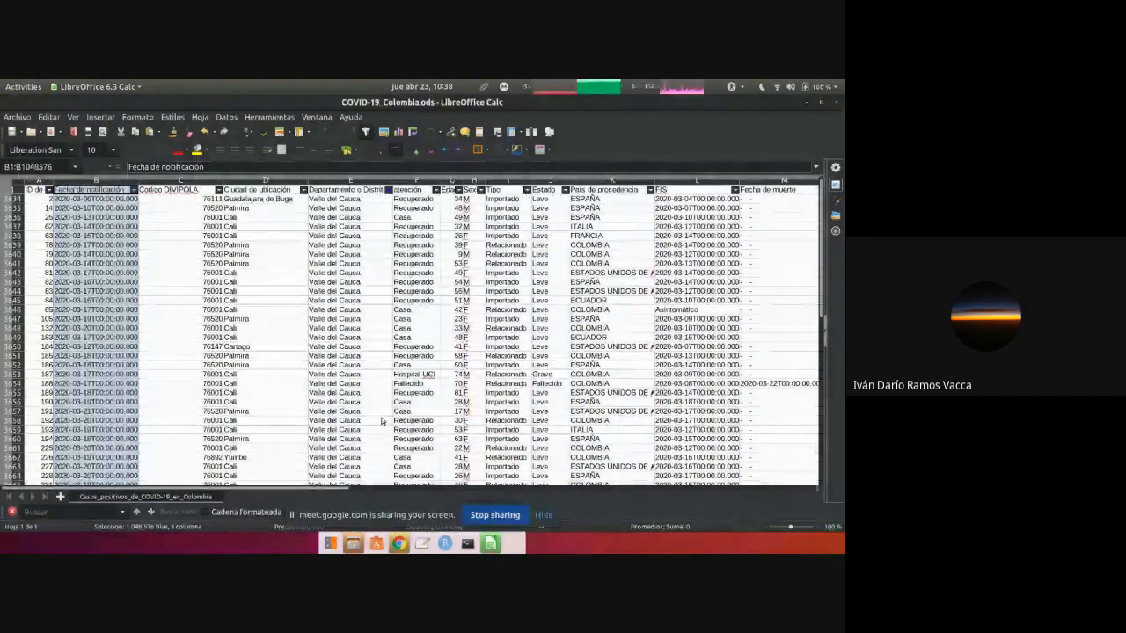
click(111, 255)
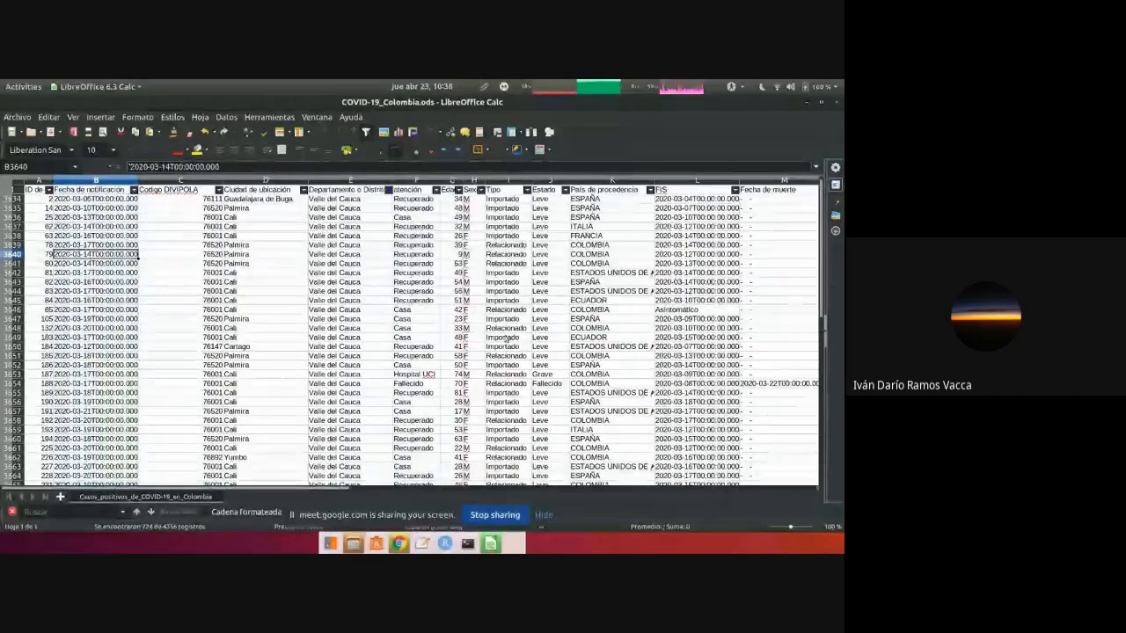
- Hide the screen-sharing notice and sort the Valle del Cauca cases in ascending order by Ciudad de ubicación
click(543, 519)
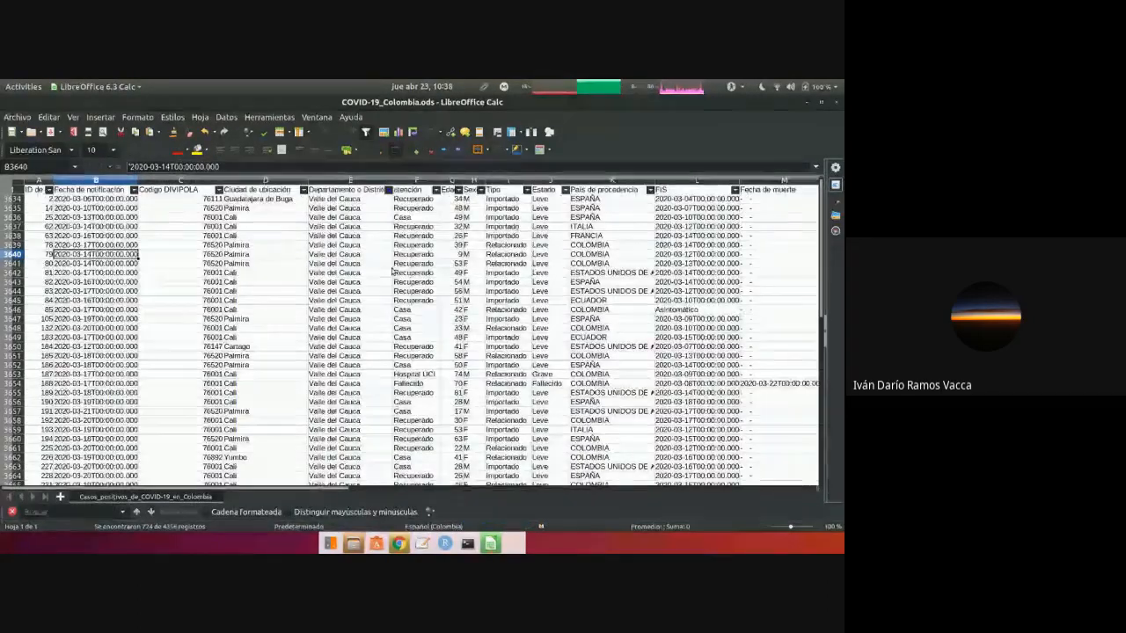
scroll(393, 271, right, 2)
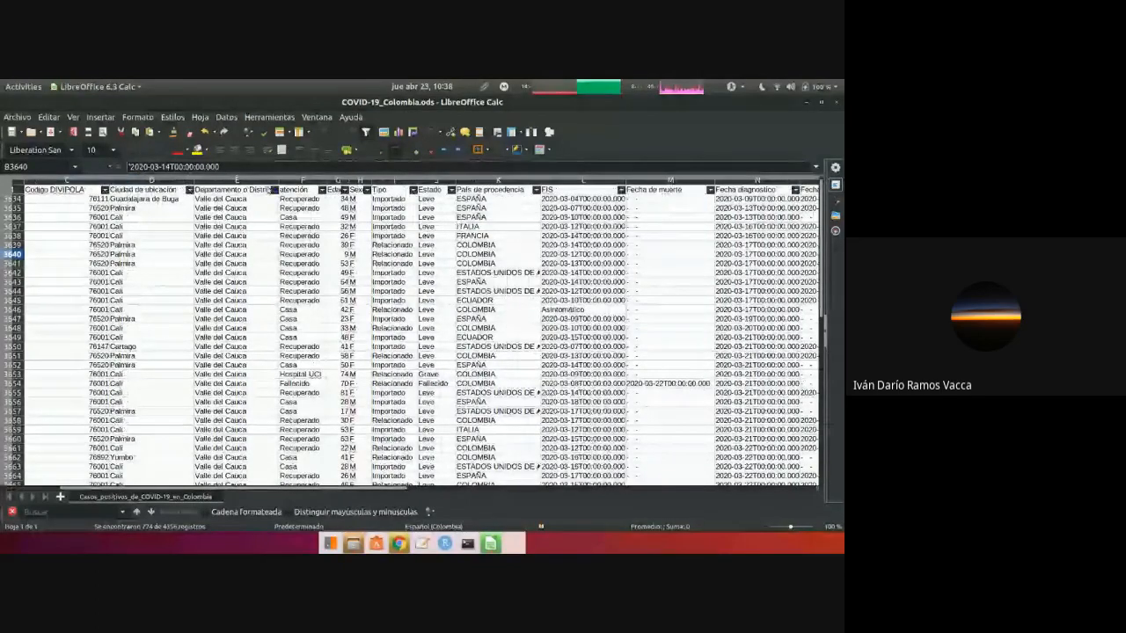
scroll(285, 318, left, 2)
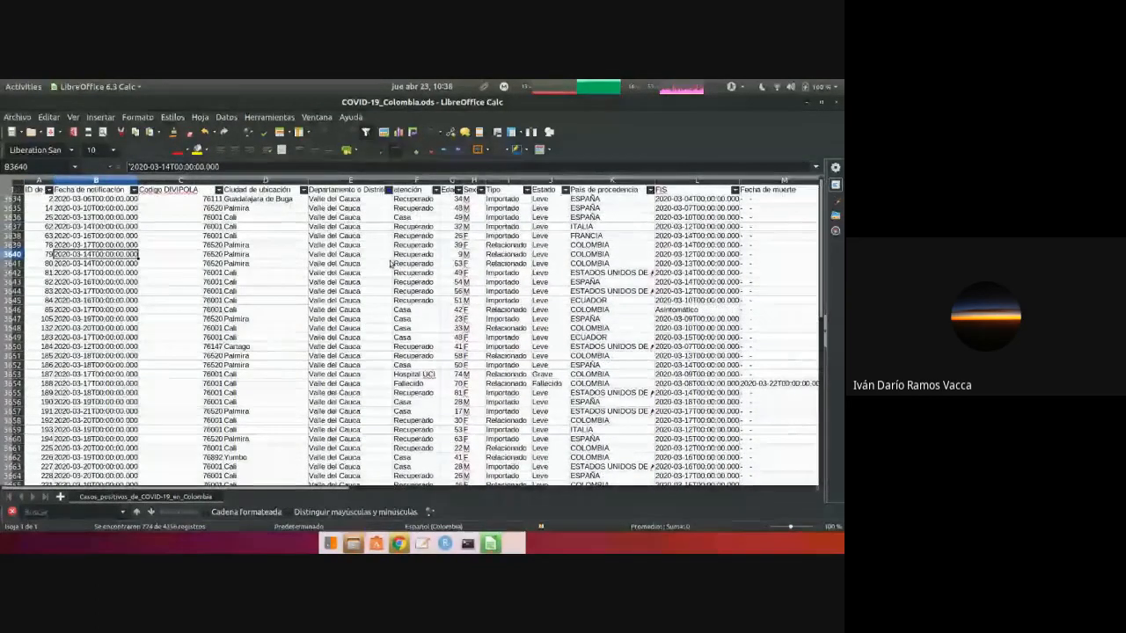
click(303, 190)
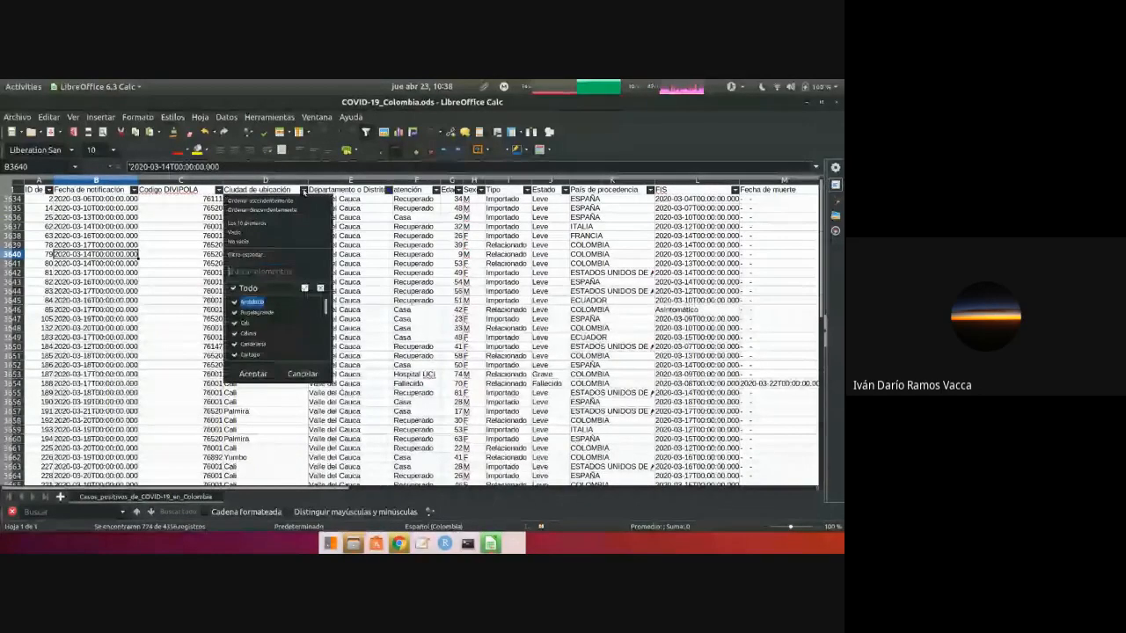
click(272, 224)
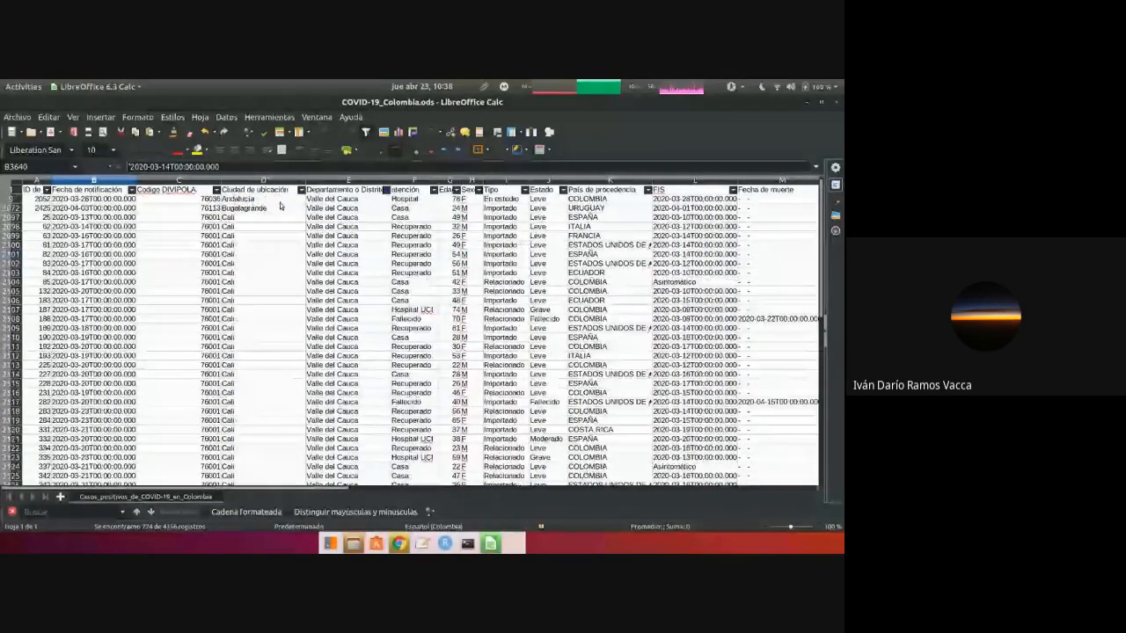
- Look through the city-sorted Valle del Cauca cases to see how records are grouped by Ciudad de ubicación, returning to the first rows
scroll(303, 331, down, 5)
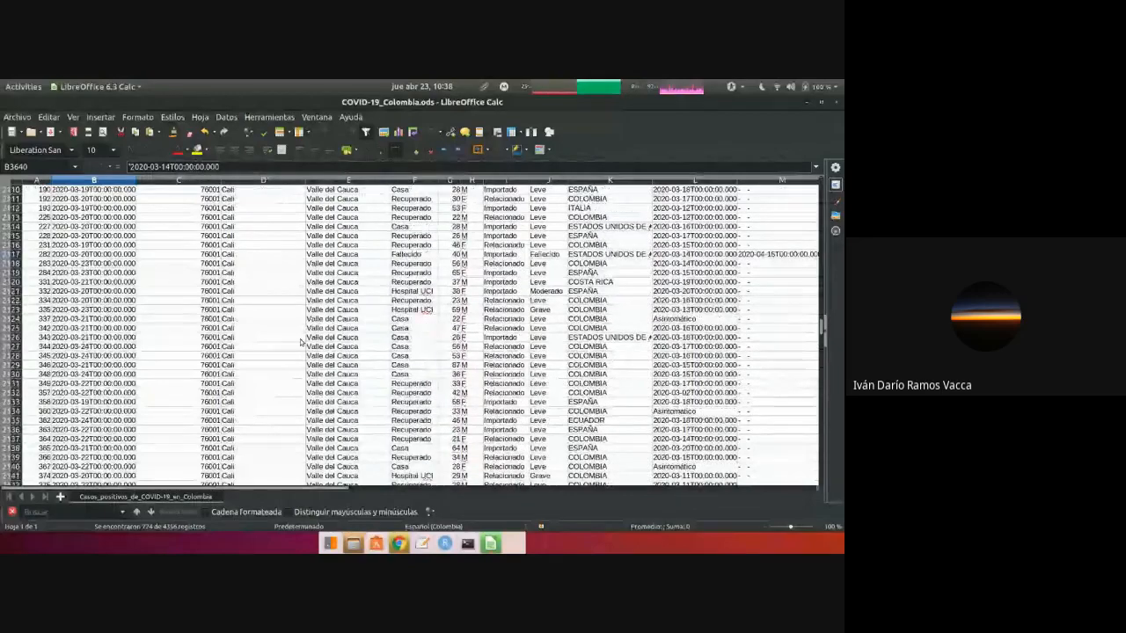
scroll(270, 368, down, 8)
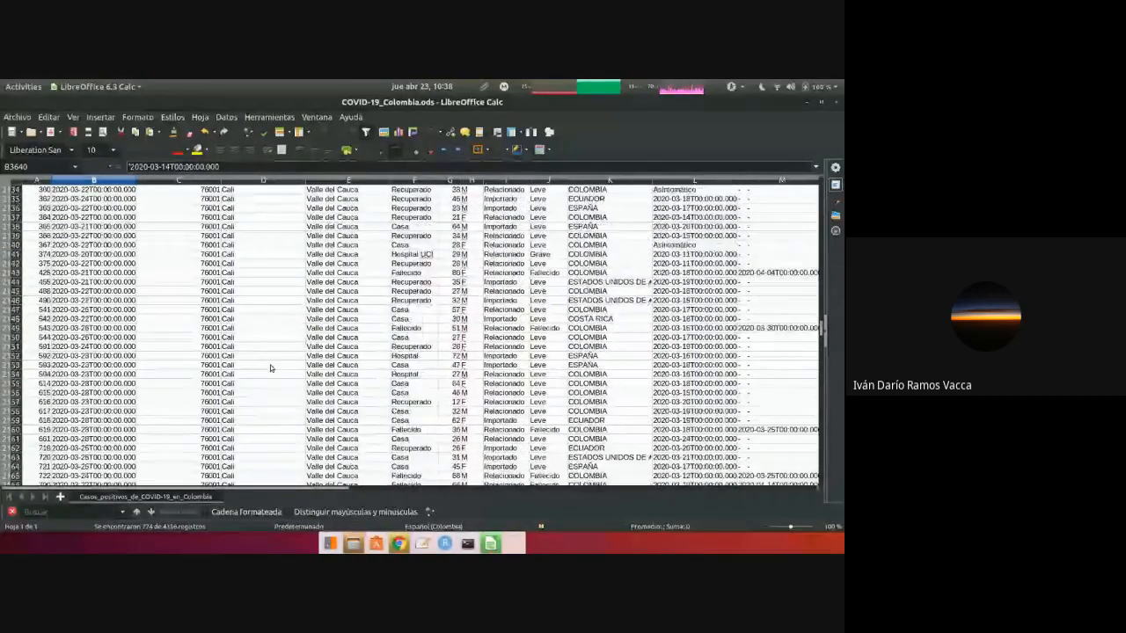
scroll(271, 368, down, 15)
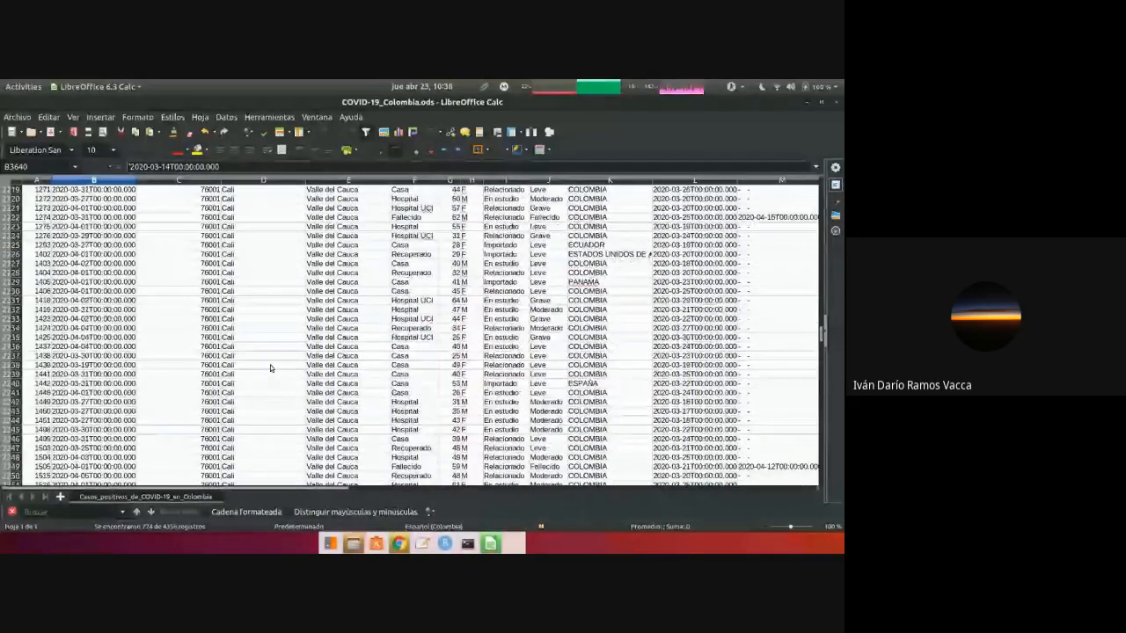
scroll(271, 368, down, 9)
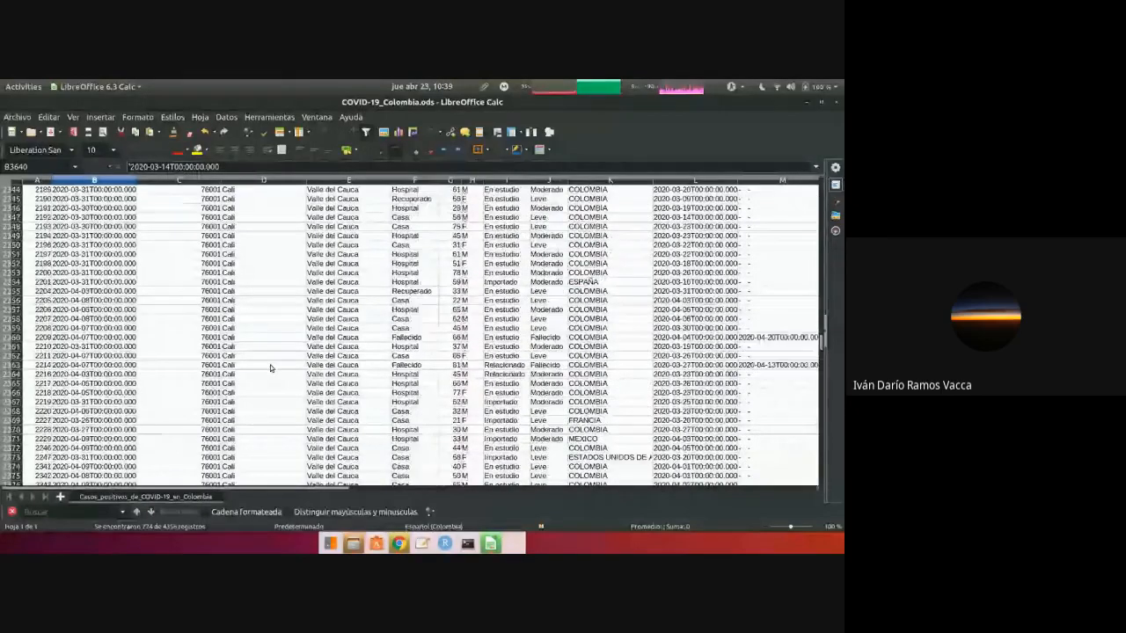
scroll(271, 368, down, 20)
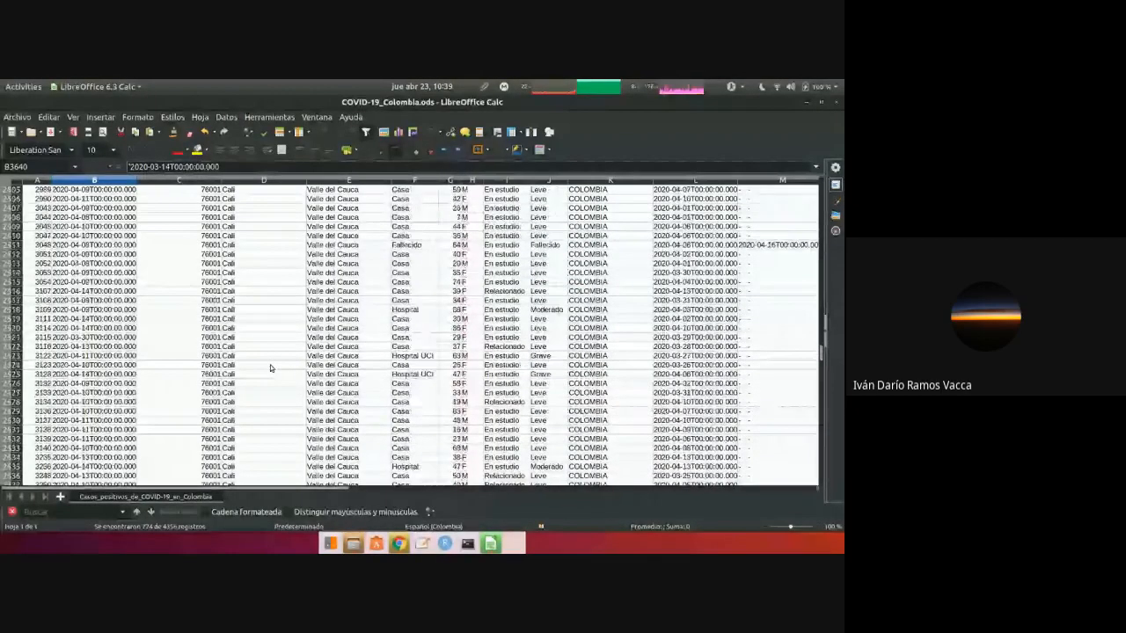
scroll(271, 368, down, 20)
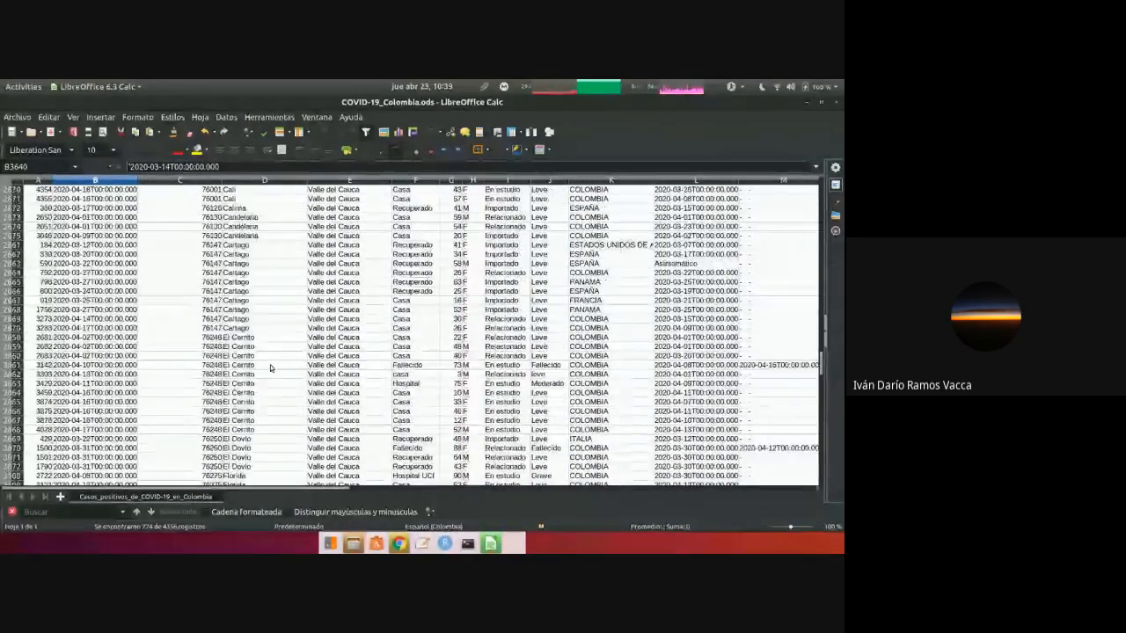
scroll(271, 367, up, 10)
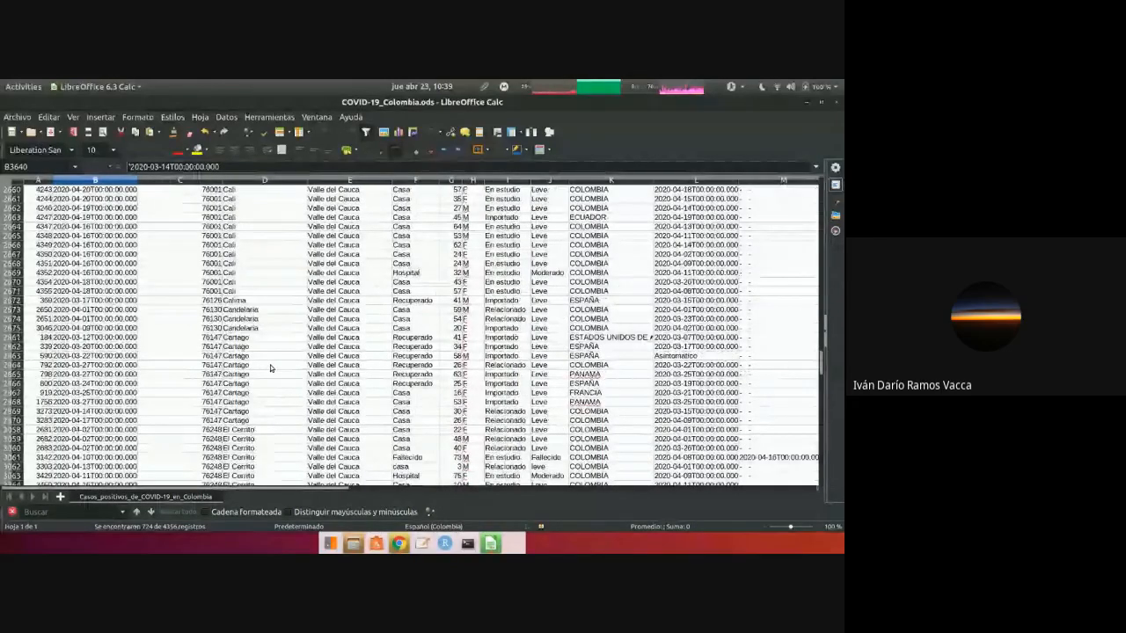
scroll(220, 352, down, 11)
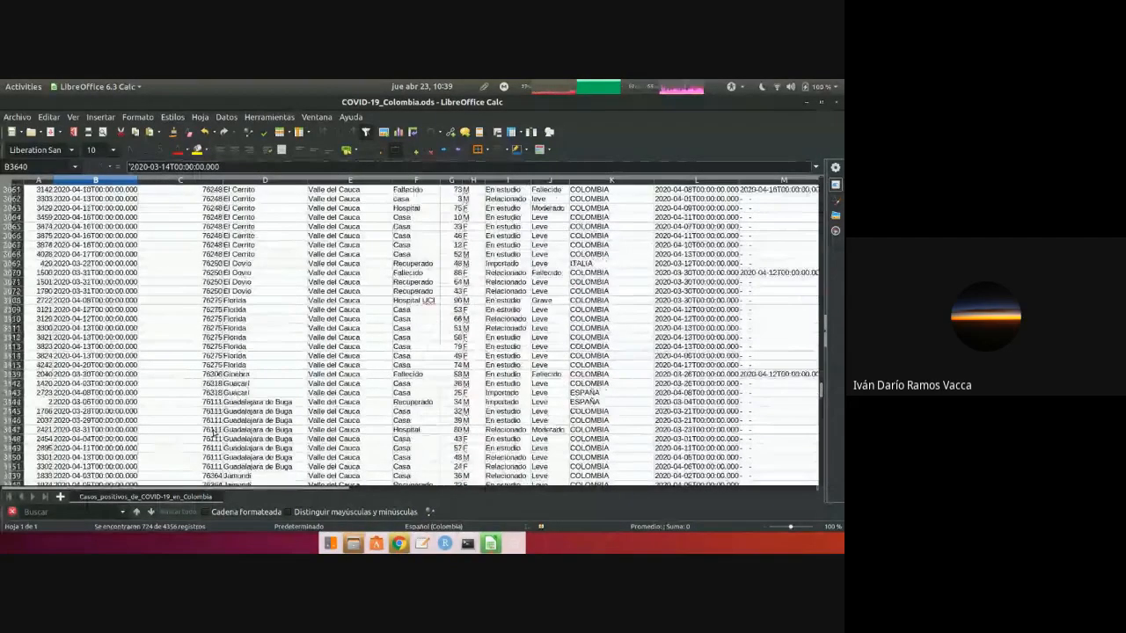
scroll(214, 433, down, 5)
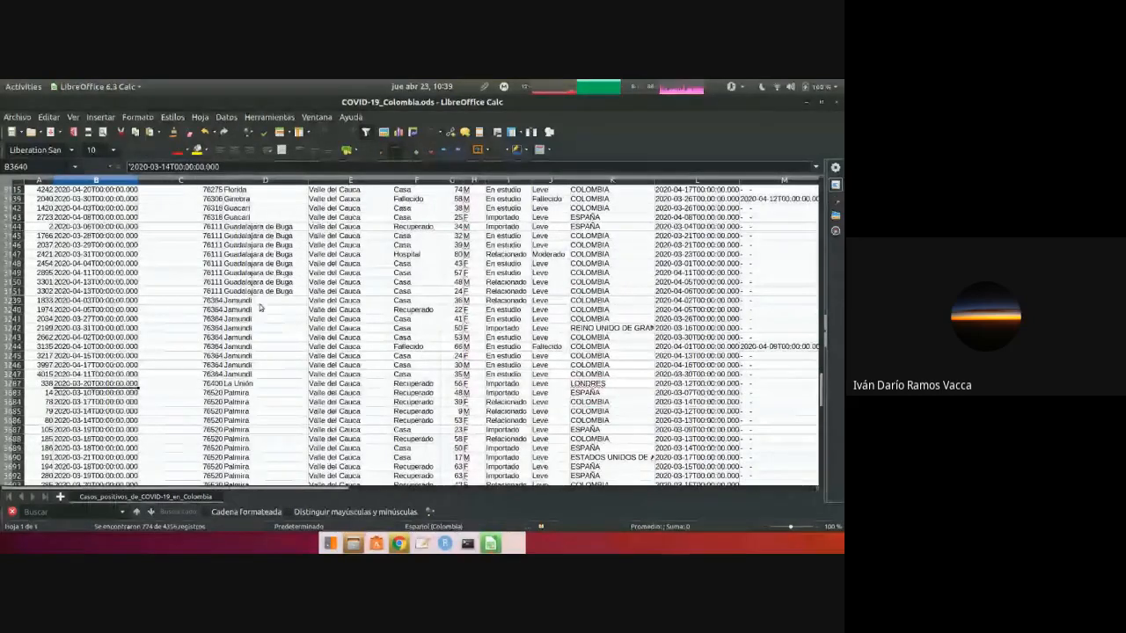
scroll(258, 411, down, 1)
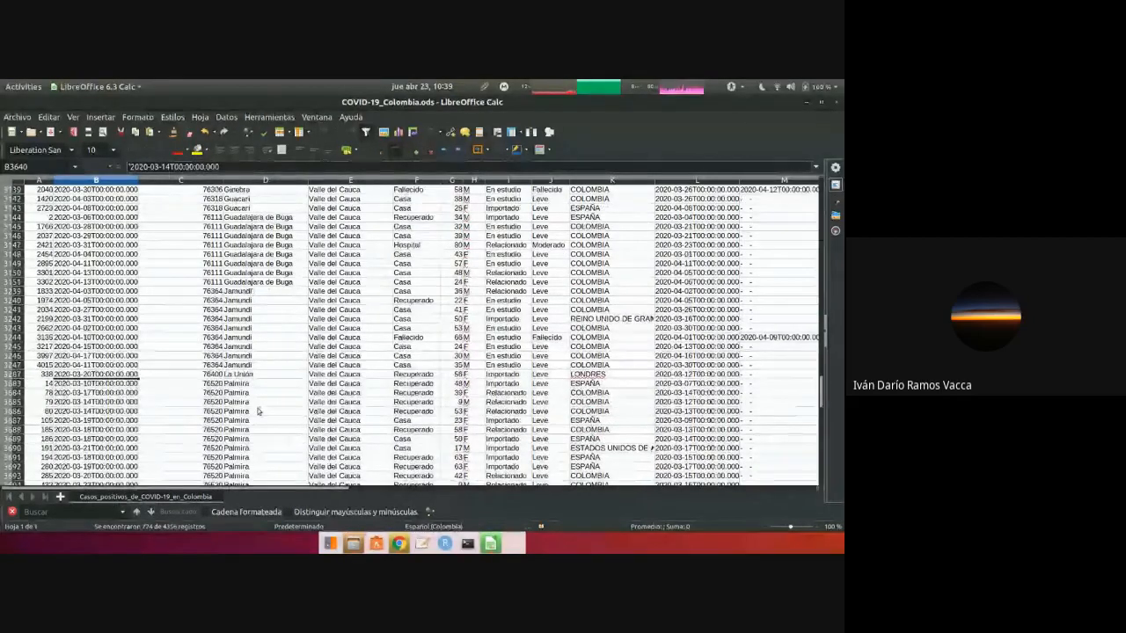
scroll(258, 411, down, 20)
scroll(258, 411, up, 20)
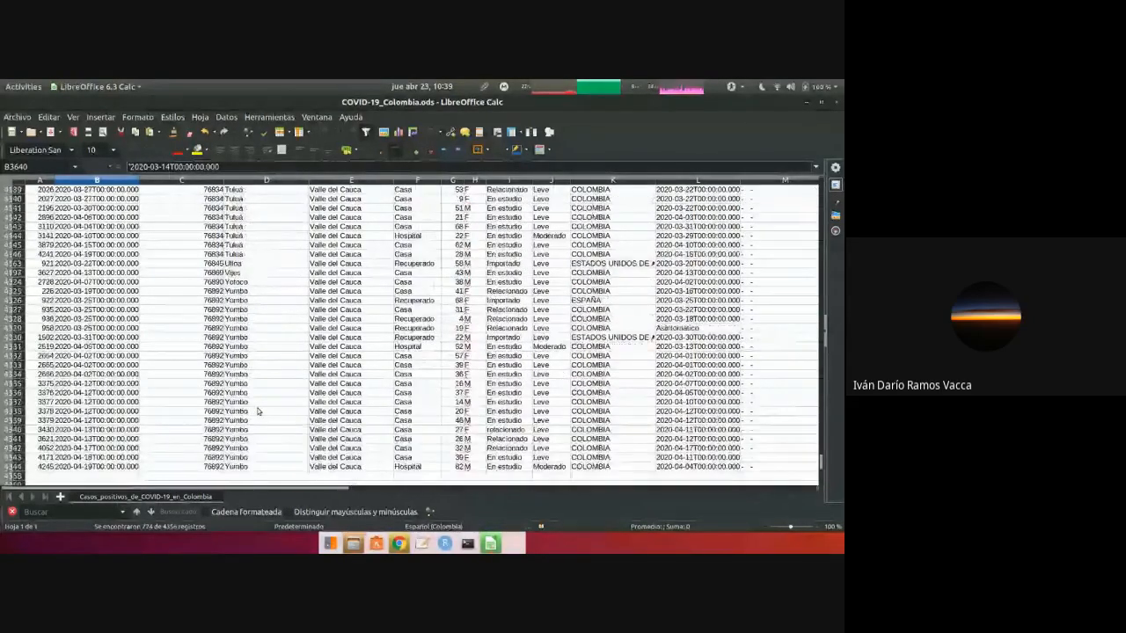
scroll(258, 411, up, 20)
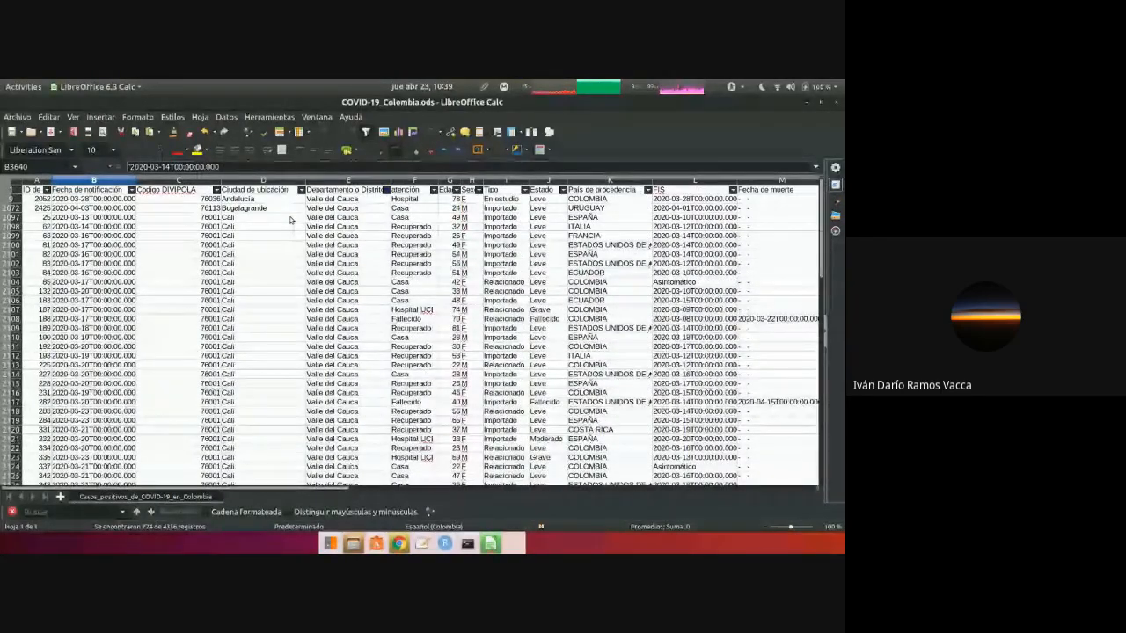
- Review the countries listed in the País de procedencia filter and sort the cases by that column in ascending order
click(649, 190)
scroll(625, 327, down, 5)
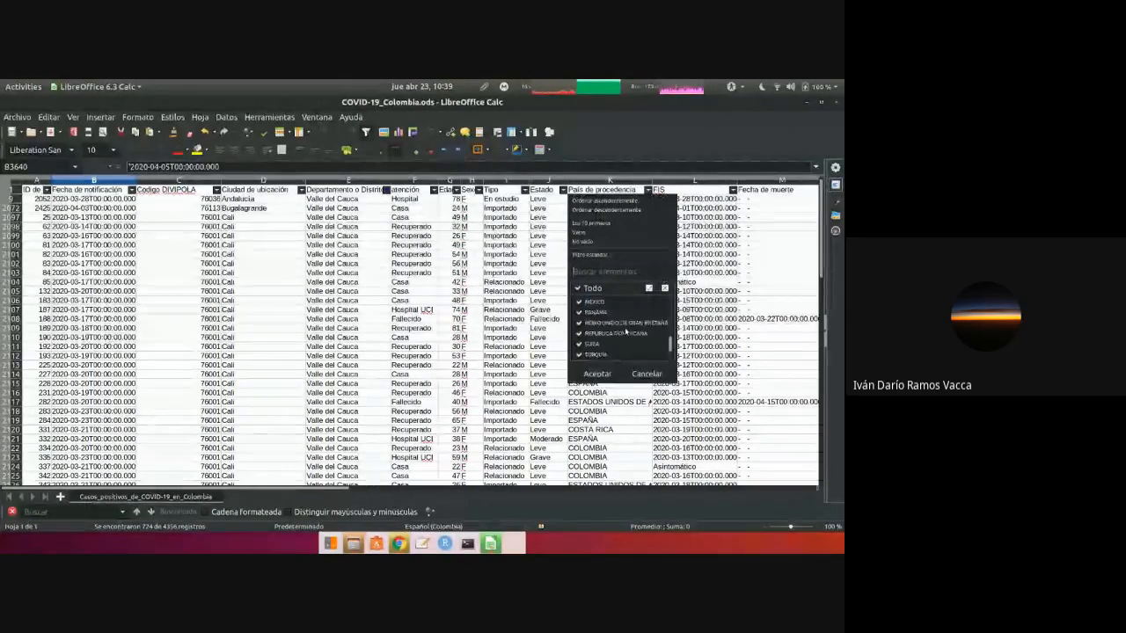
scroll(625, 327, up, 5)
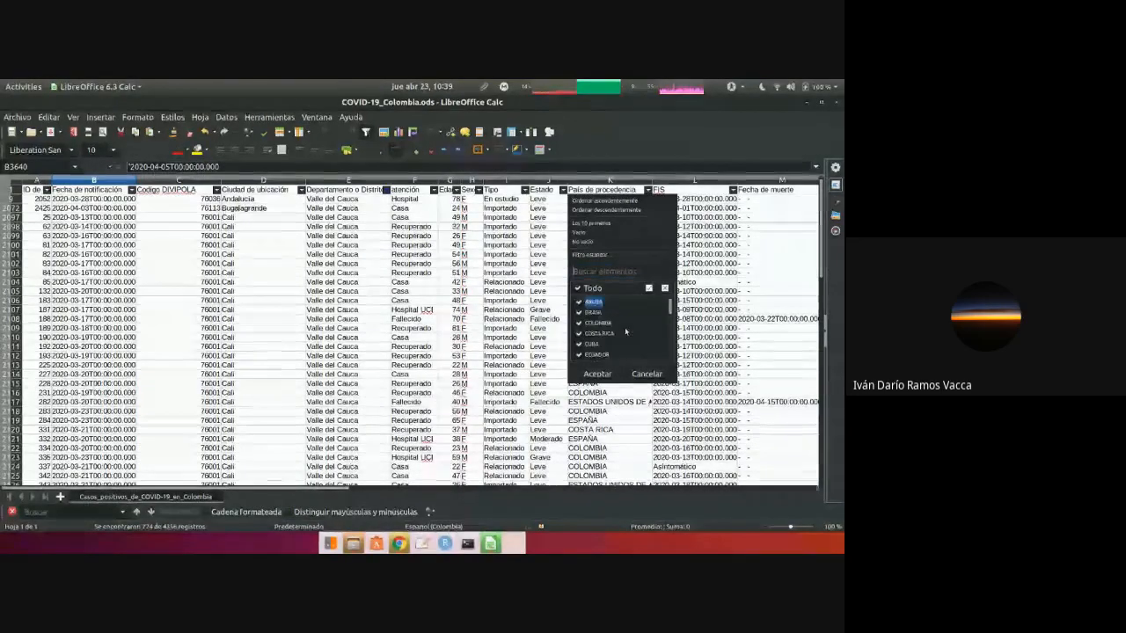
click(605, 202)
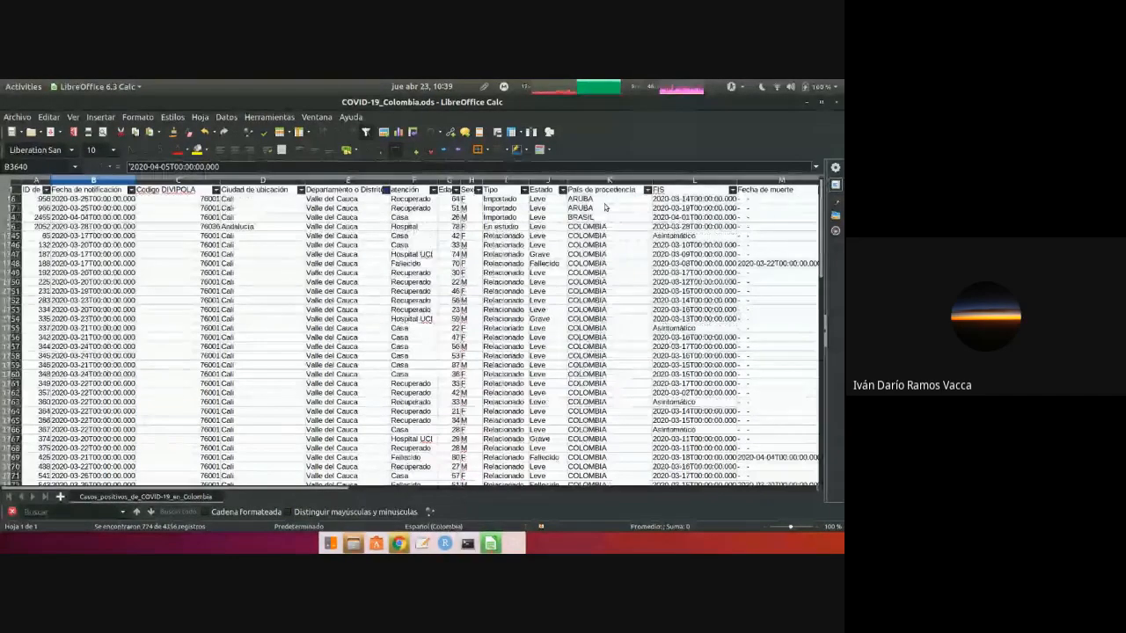
- Examine how the Valle del Cauca cases are grouped by País de procedencia, including the ESPAÑA and ESTADOS UNIDOS records
scroll(616, 263, down, 18)
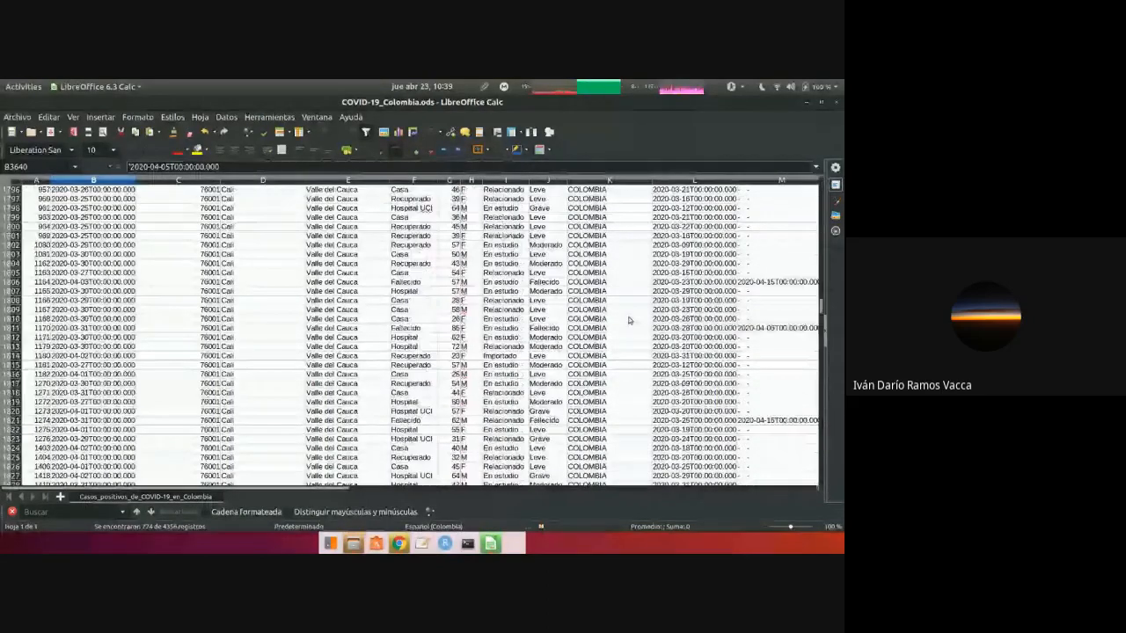
scroll(629, 320, down, 20)
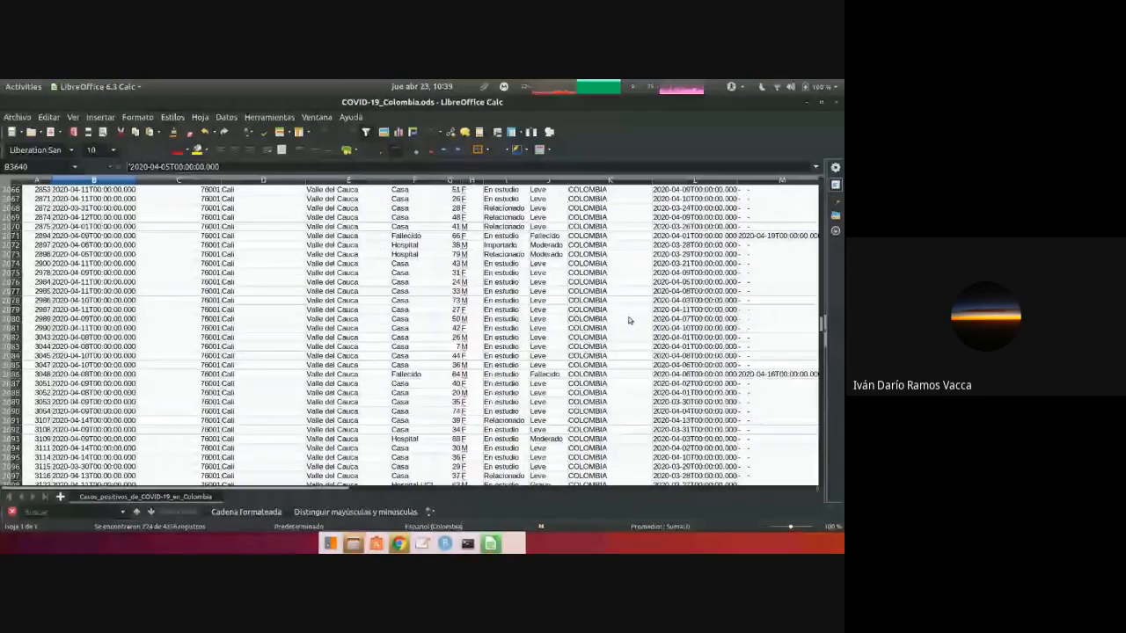
scroll(629, 321, down, 20)
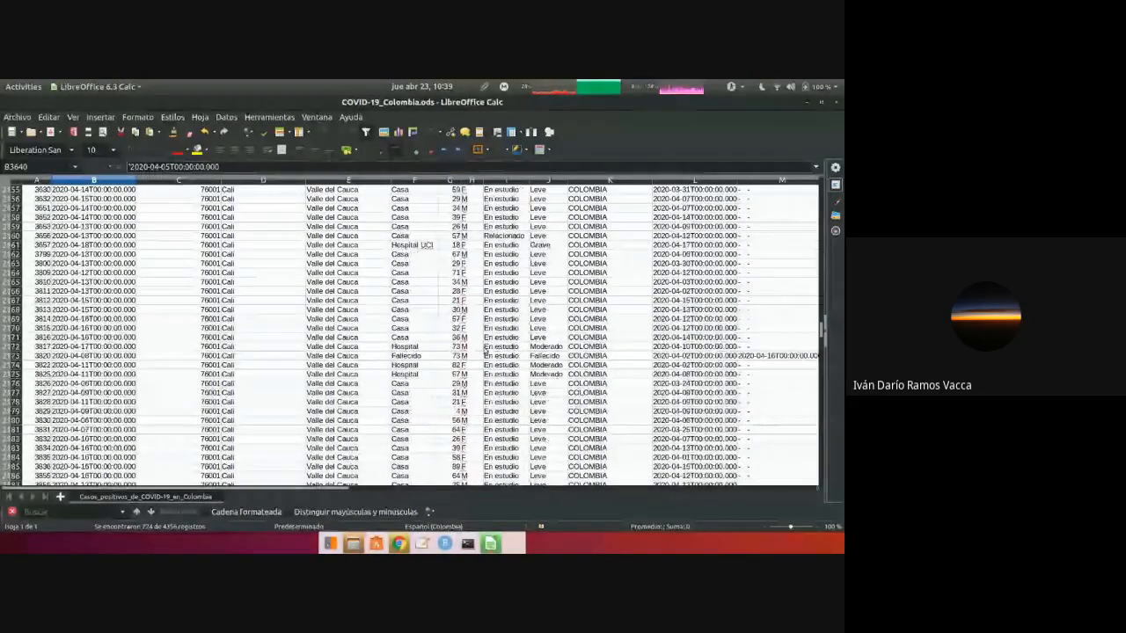
scroll(615, 397, down, 15)
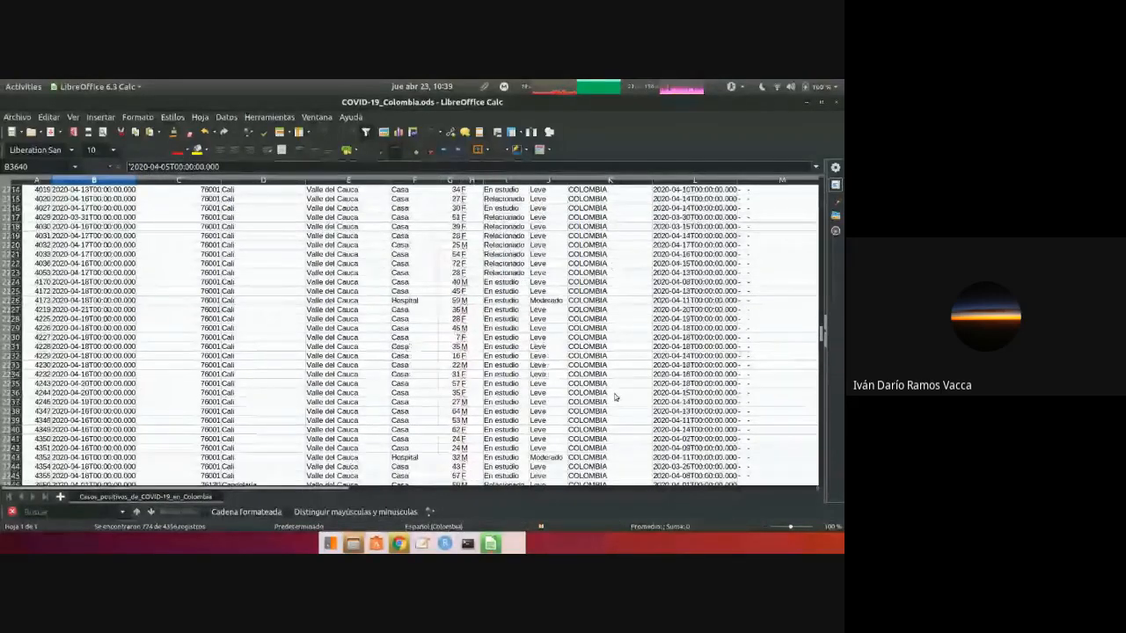
scroll(616, 397, down, 10)
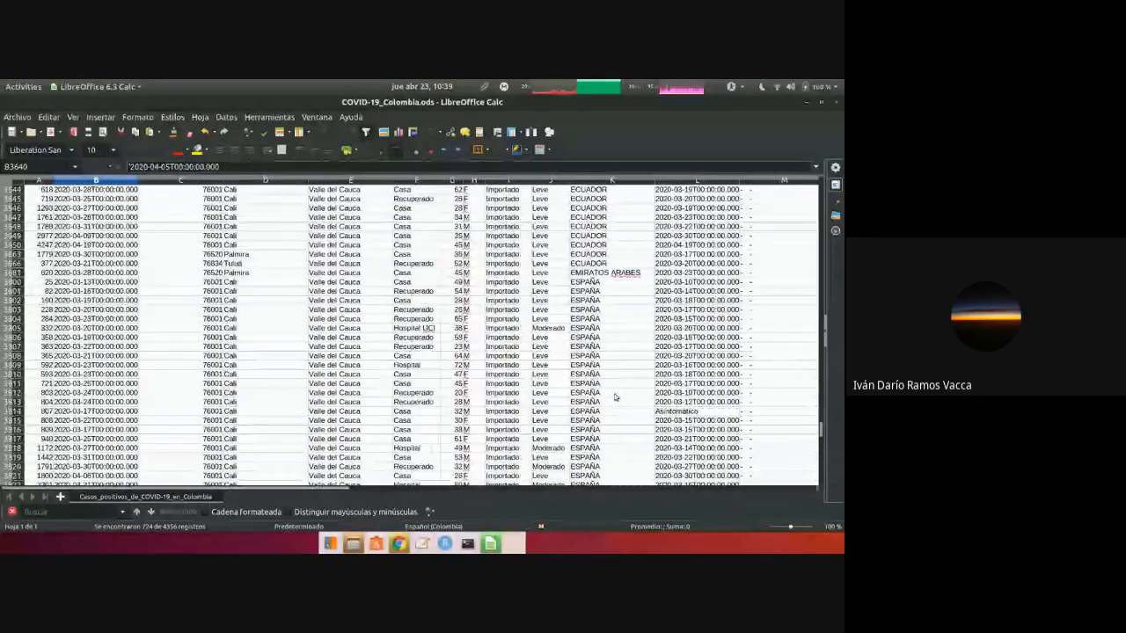
click(598, 281)
scroll(597, 282, down, 1)
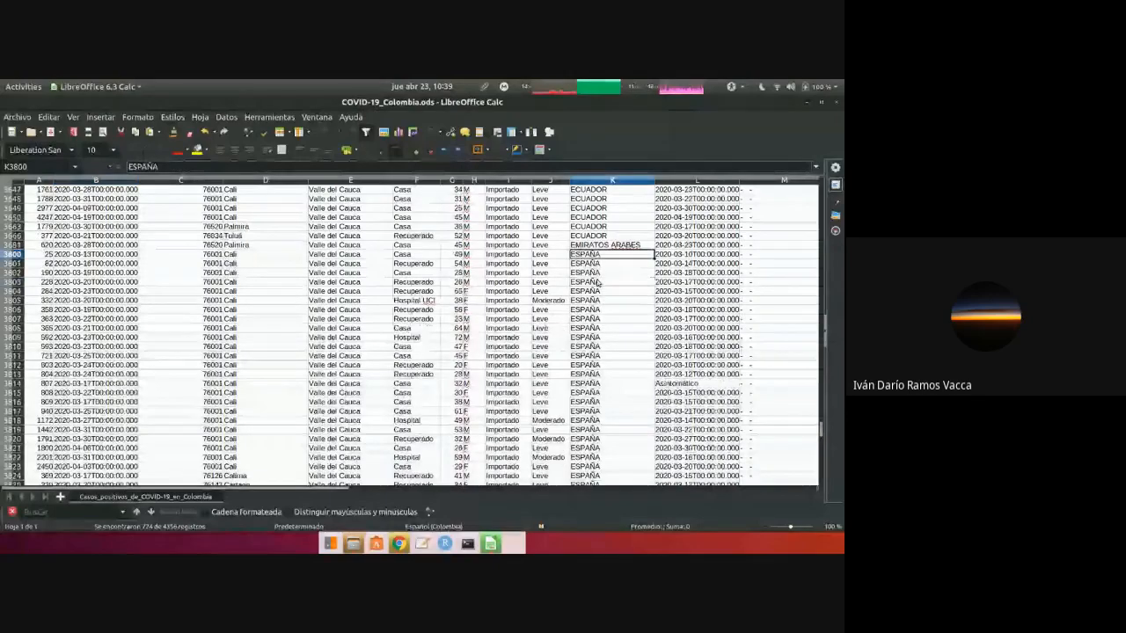
scroll(598, 282, down, 10)
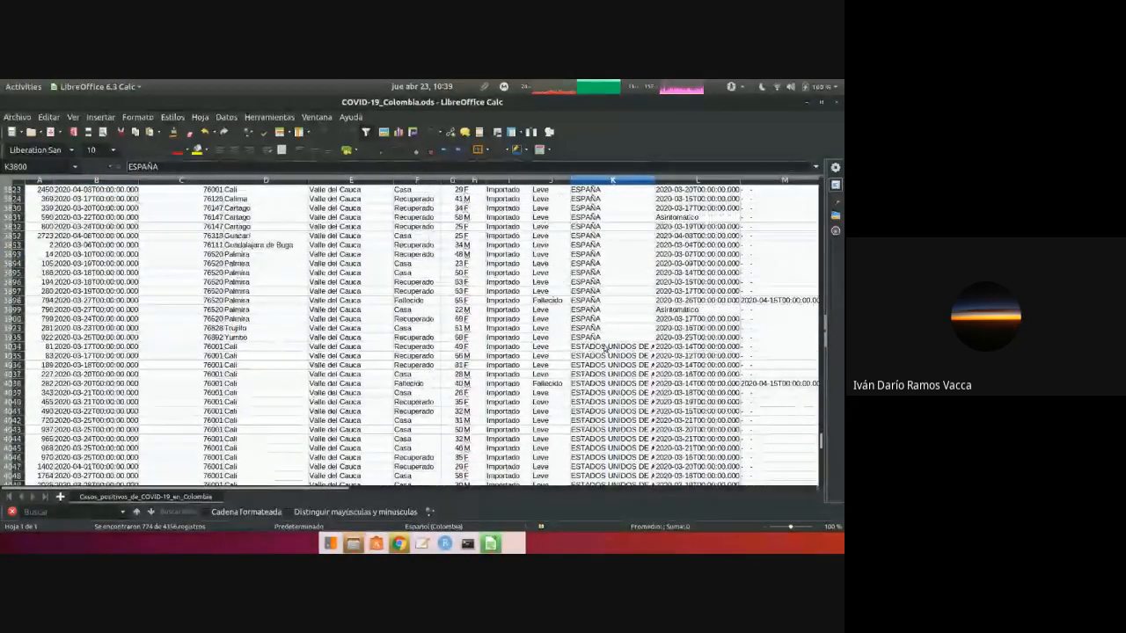
scroll(605, 349, up, 10)
scroll(610, 269, down, 3)
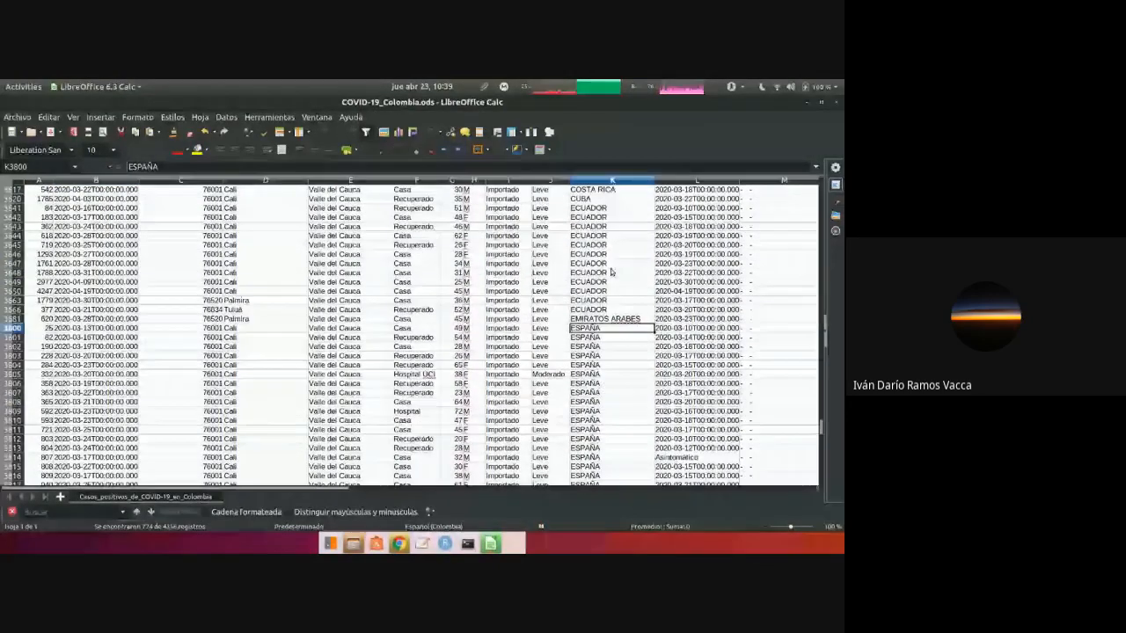
scroll(610, 268, down, 12)
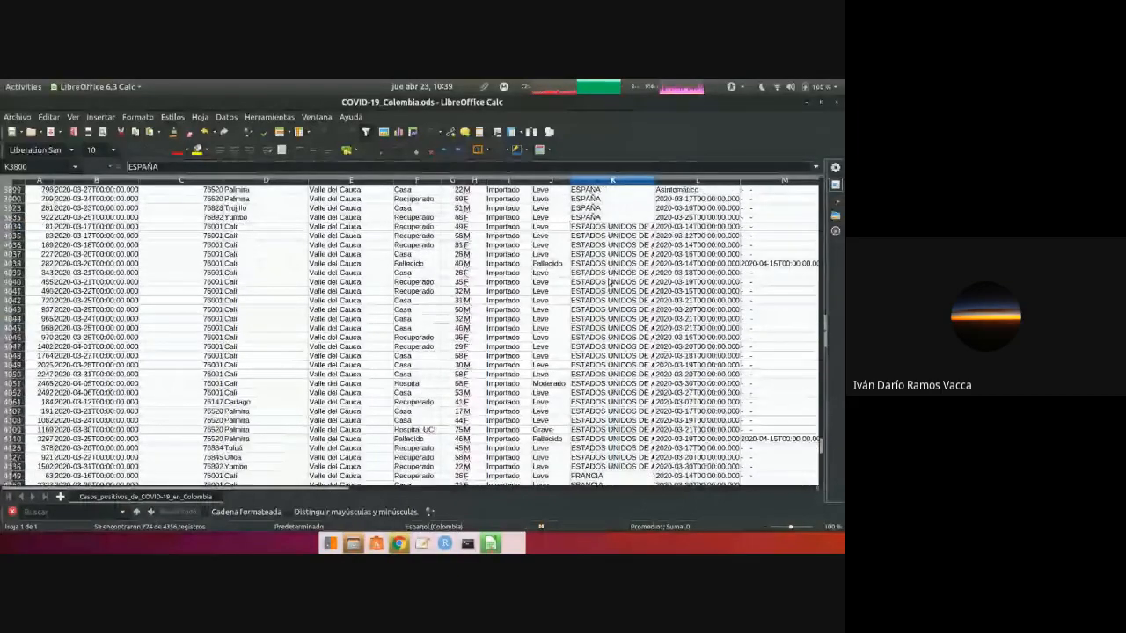
scroll(607, 281, down, 6)
scroll(598, 406, up, 8)
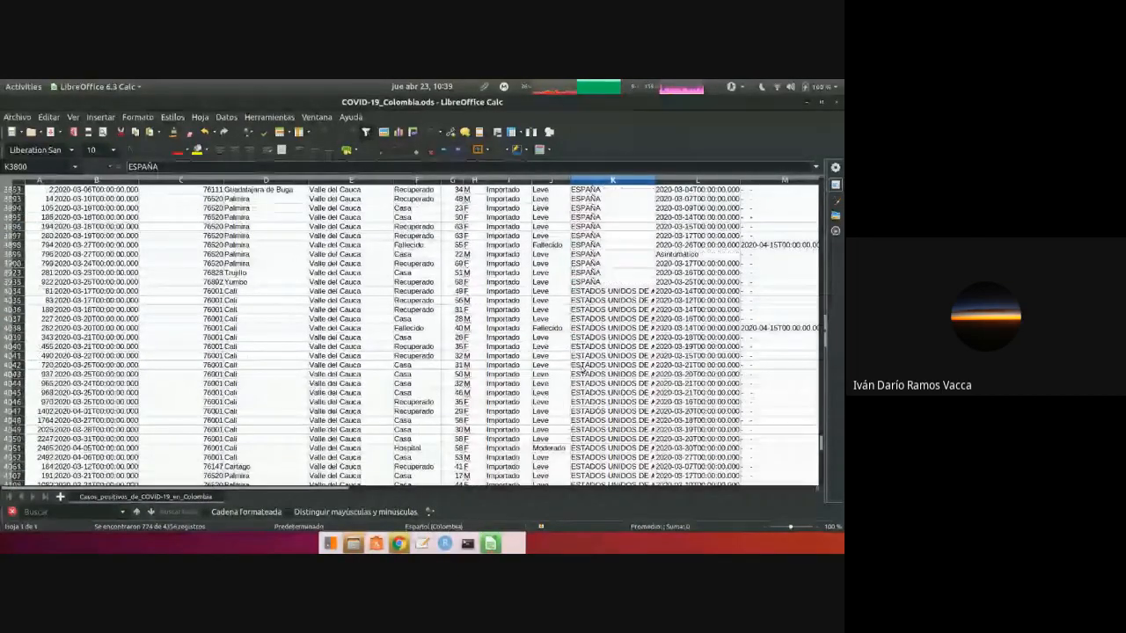
scroll(583, 369, up, 15)
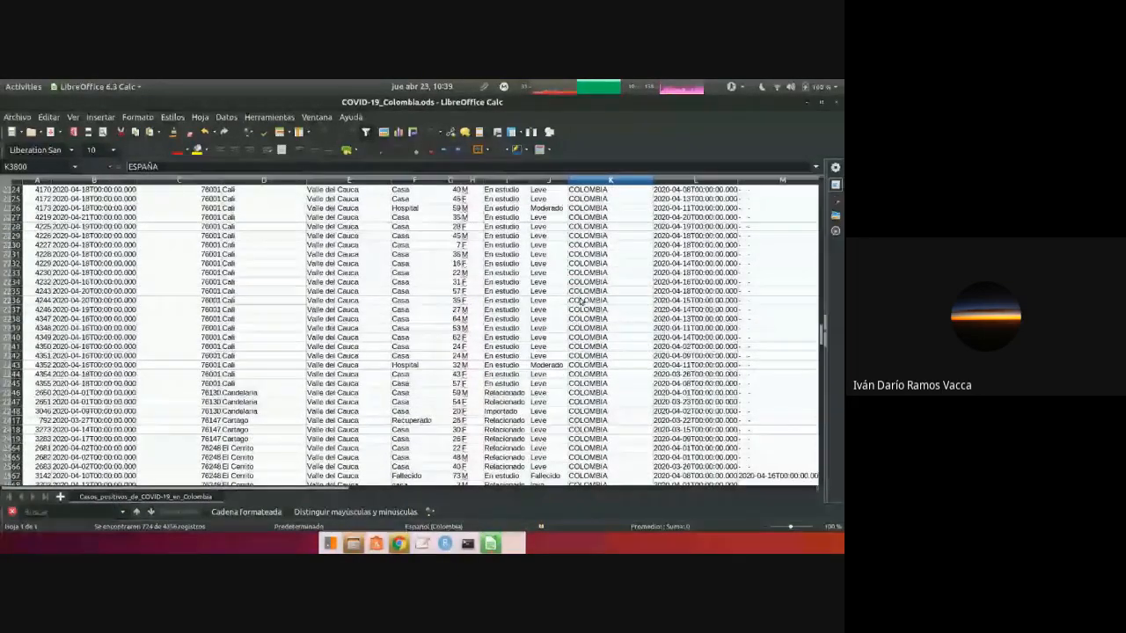
scroll(581, 301, up, 20)
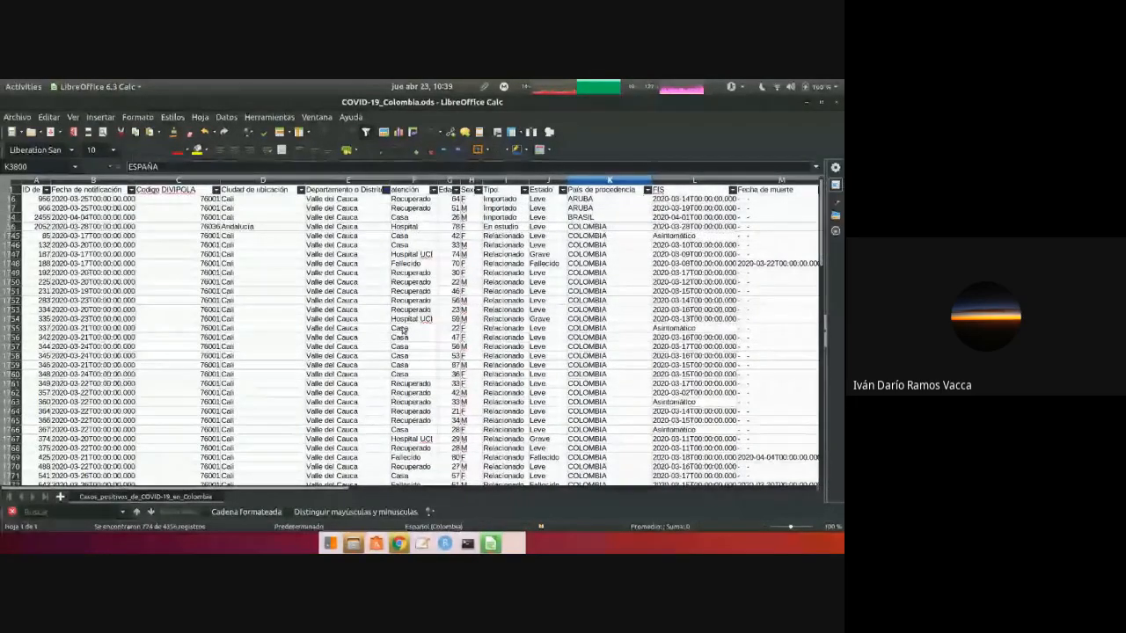
- Go to cell A1 and remove the autofilter from the header row to show the cases of all departments
drag(402, 329, 60, 255)
click(60, 255)
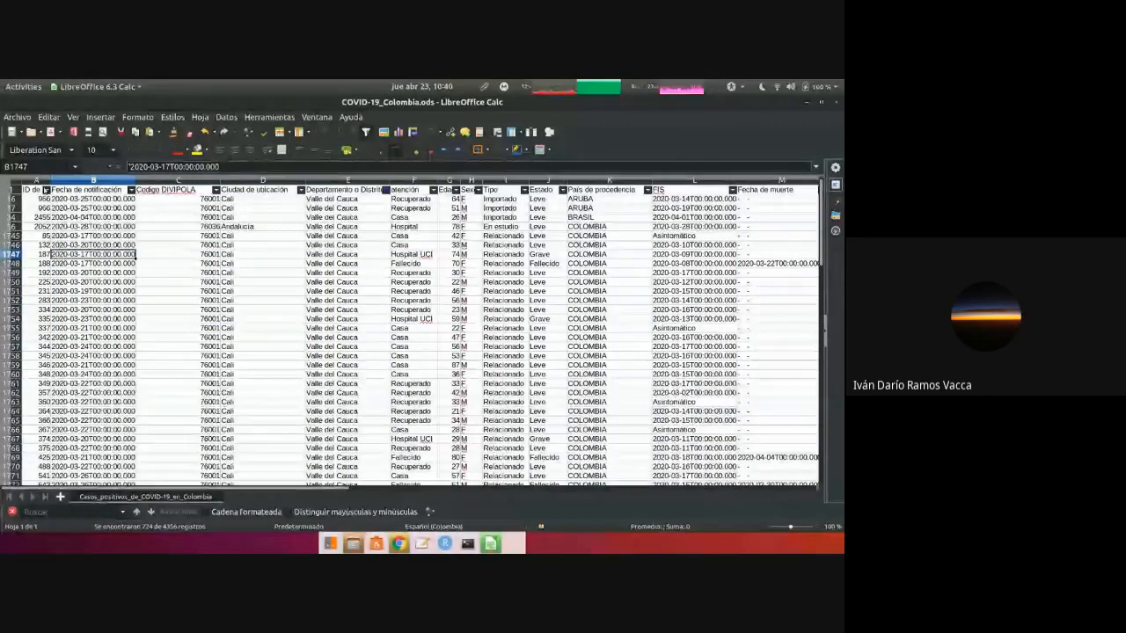
key(ctrl+Home)
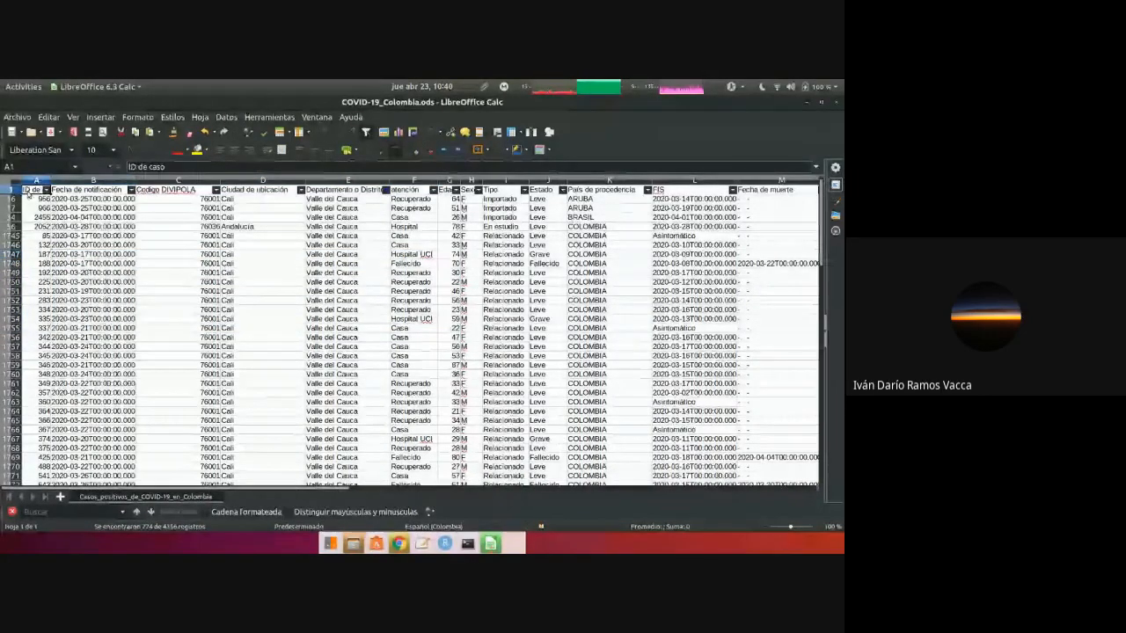
click(366, 132)
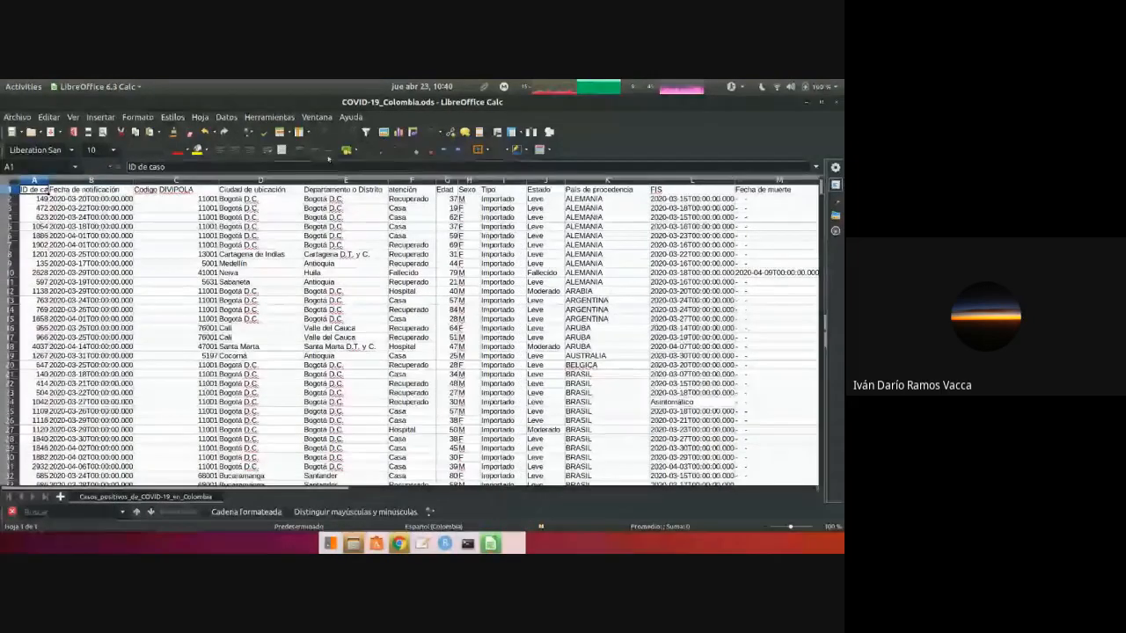
- Switch to the Google Meet call in Chrome, mute and unmute the microphone, and return to COVID-19_Colombia.ods in LibreOffice Calc
click(12, 183)
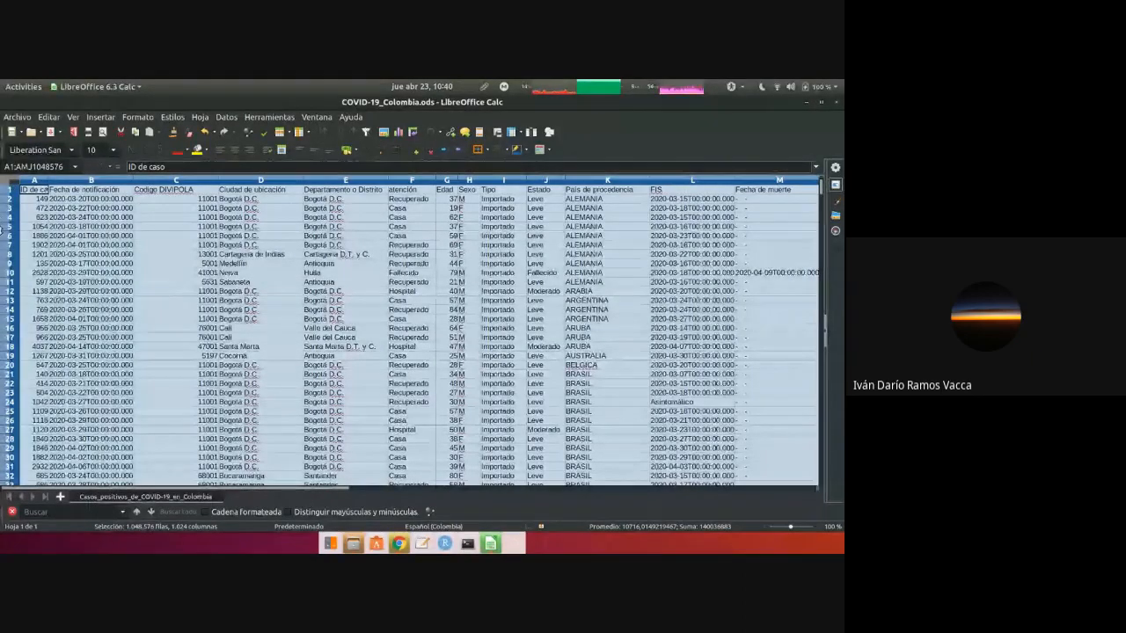
click(399, 544)
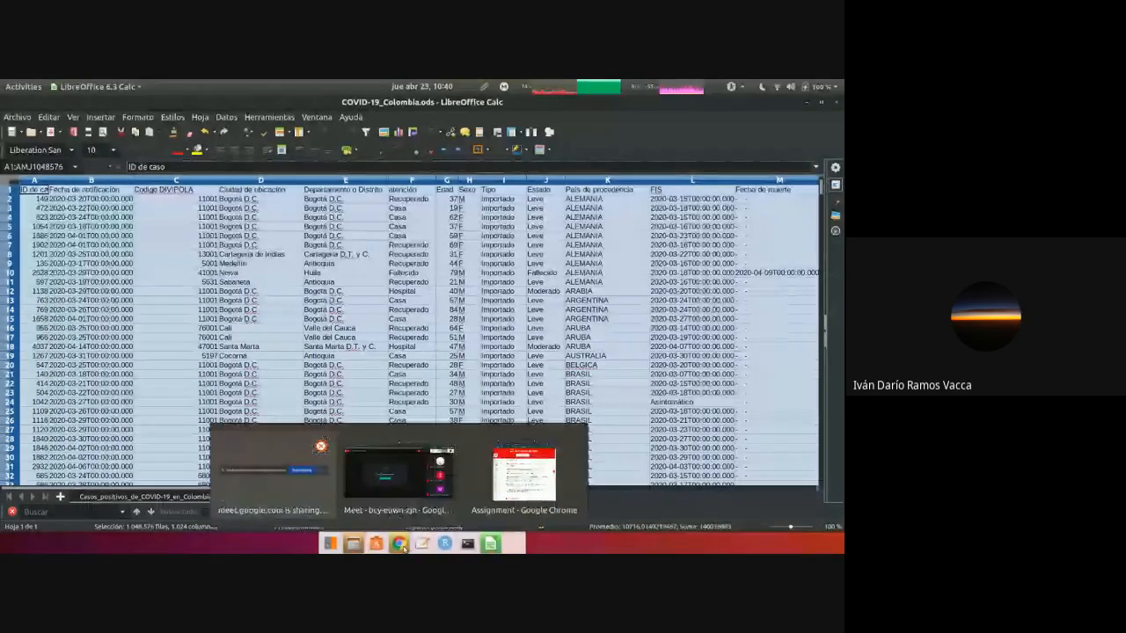
click(370, 473)
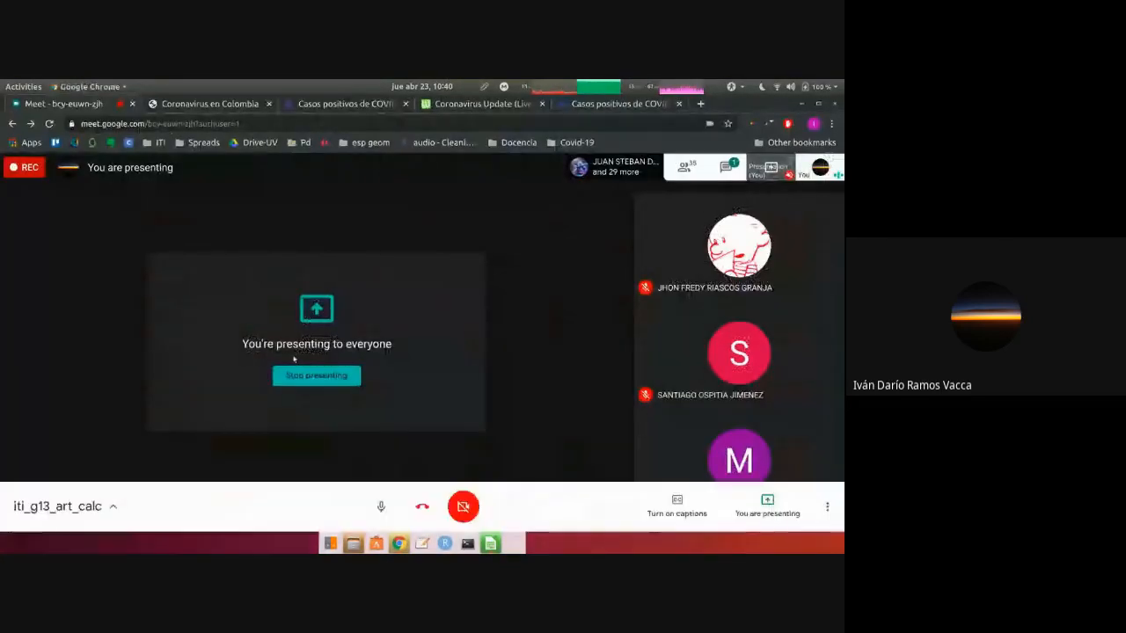
click(381, 507)
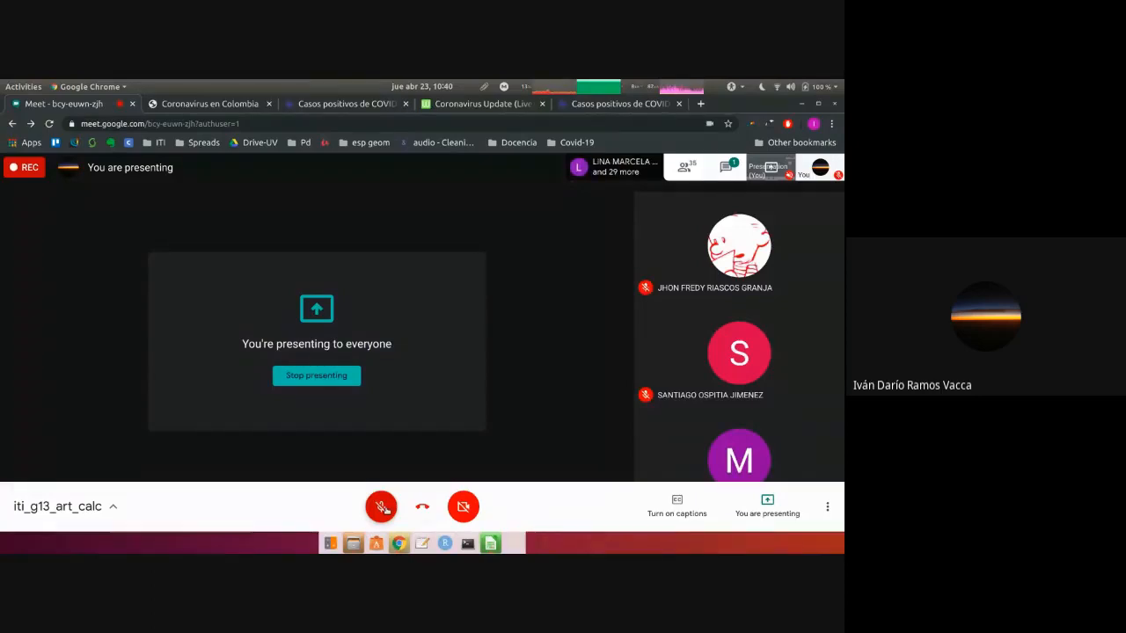
click(383, 509)
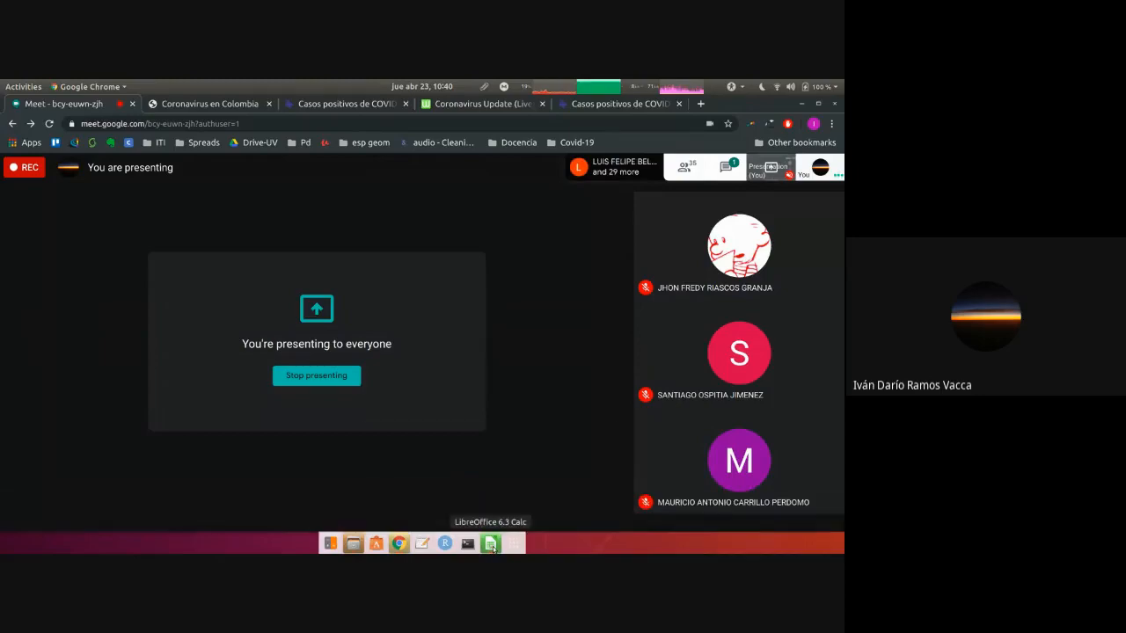
click(490, 544)
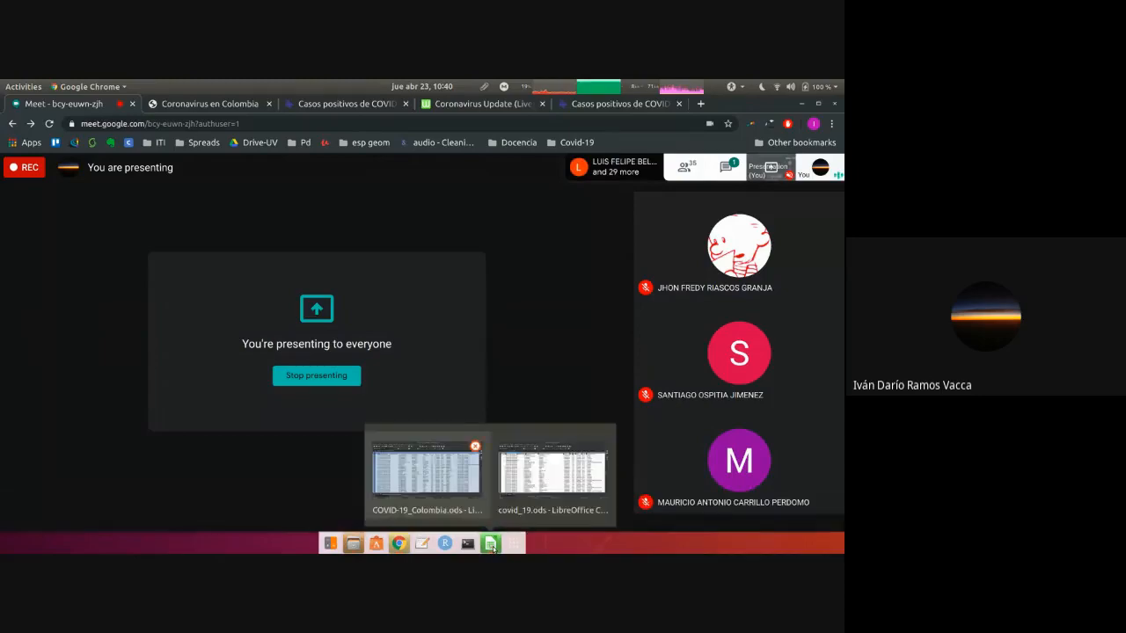
click(469, 489)
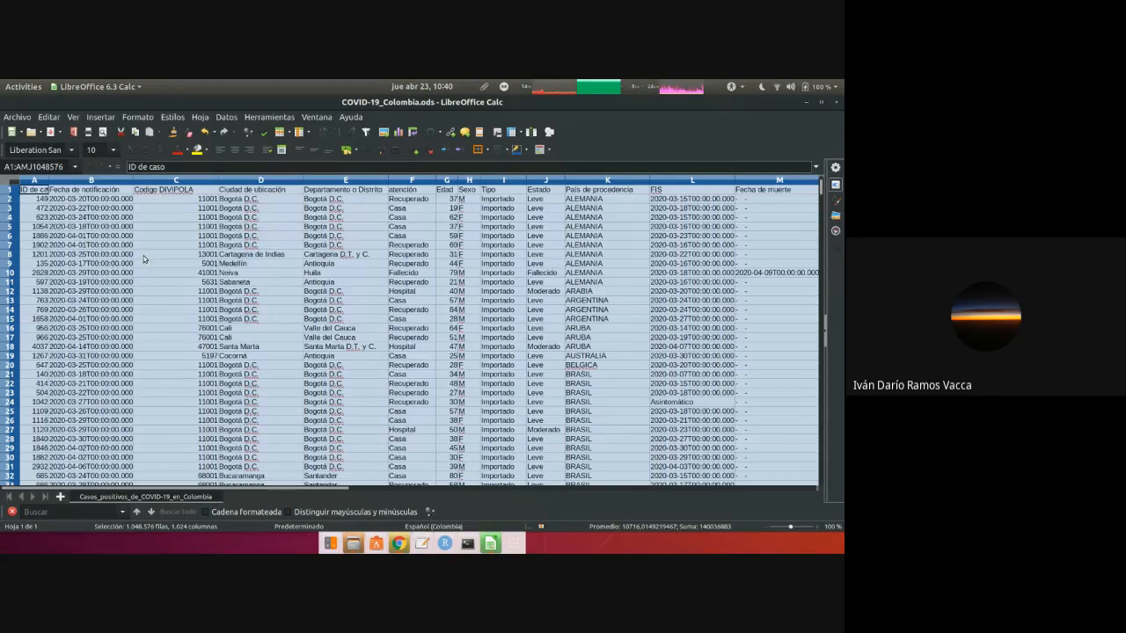
- Define the cell range A1:K26 as a database range named segmento_tabla_general
click(44, 190)
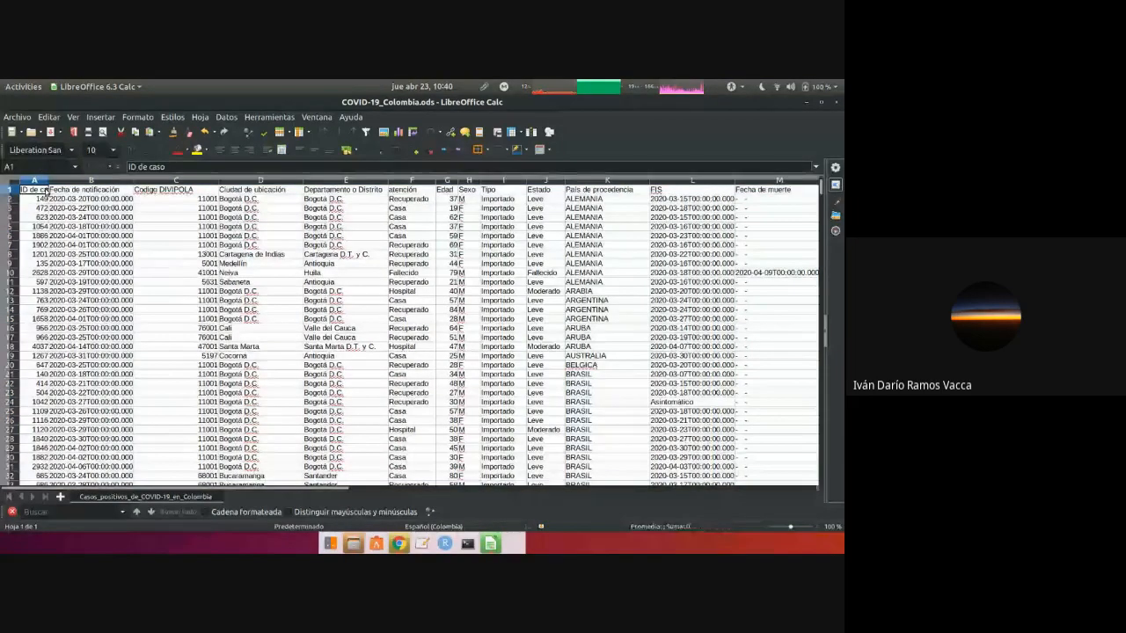
drag(44, 190, 587, 425)
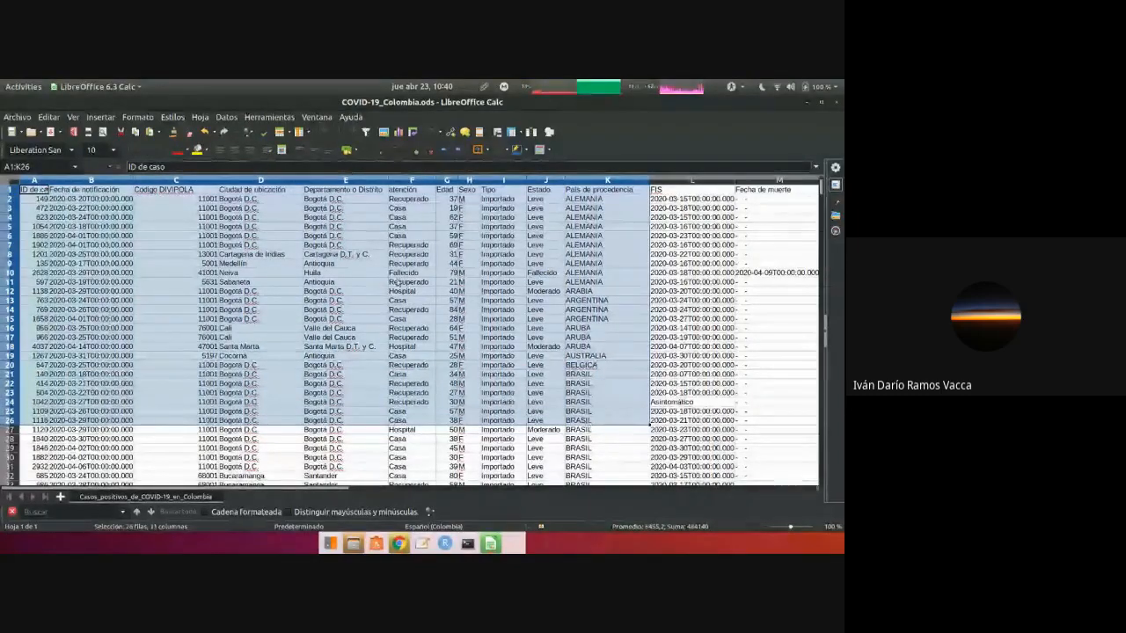
click(226, 117)
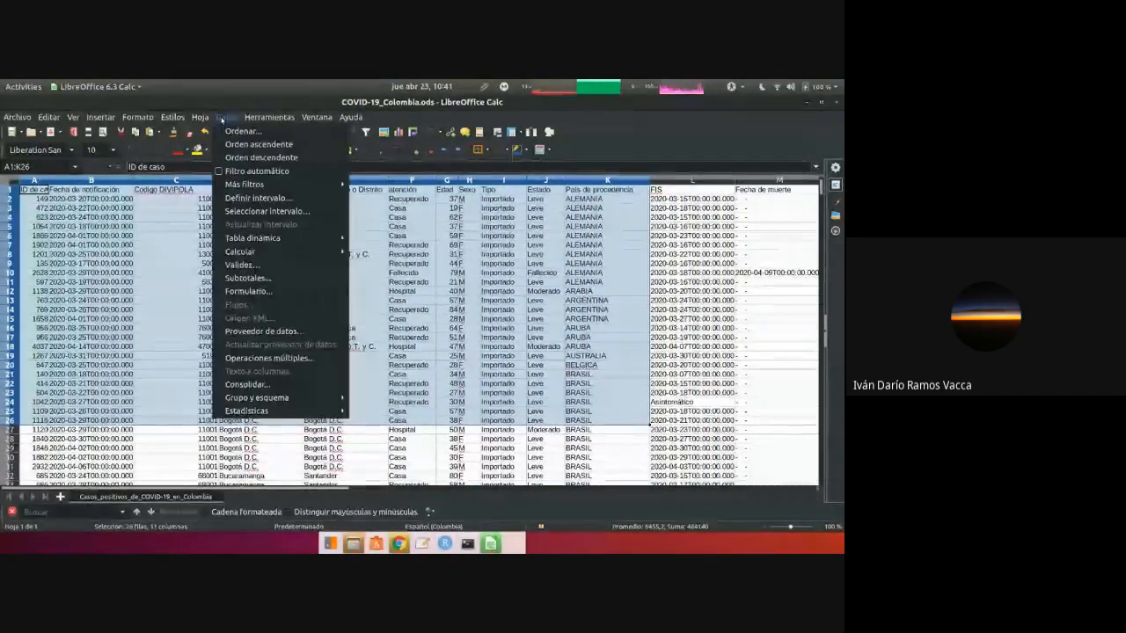
click(305, 199)
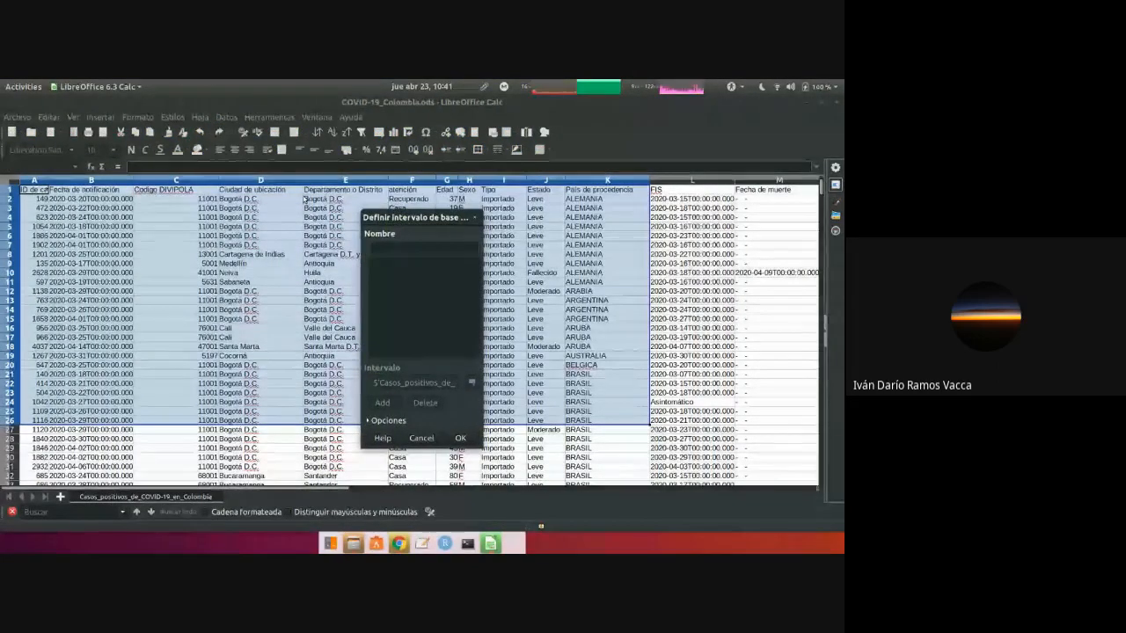
text(segm)
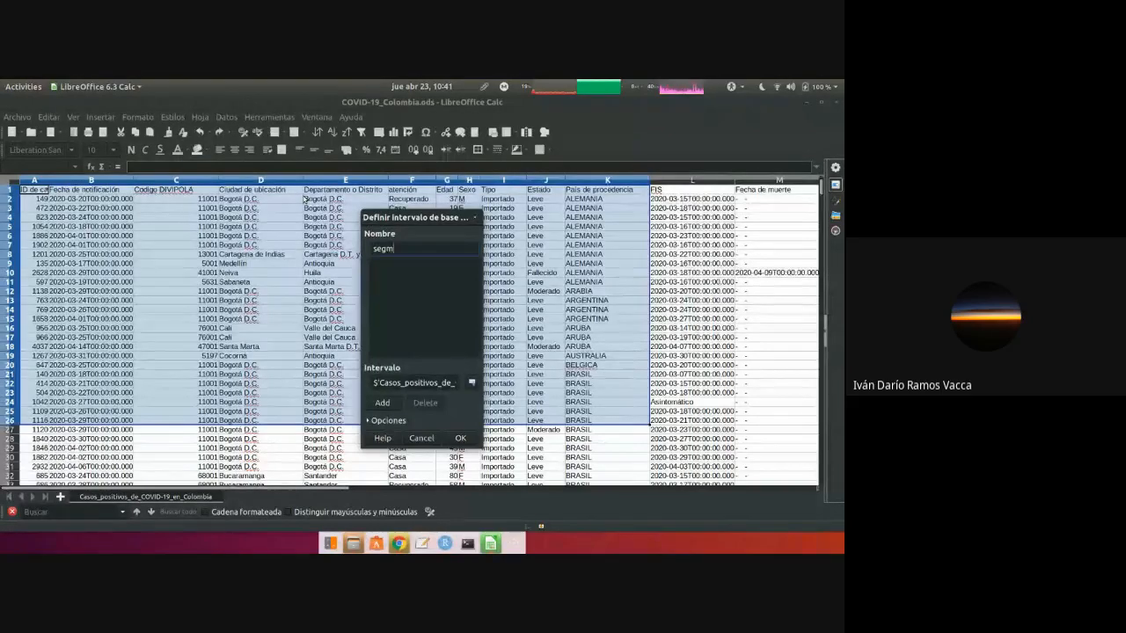
text(ento_tabla)
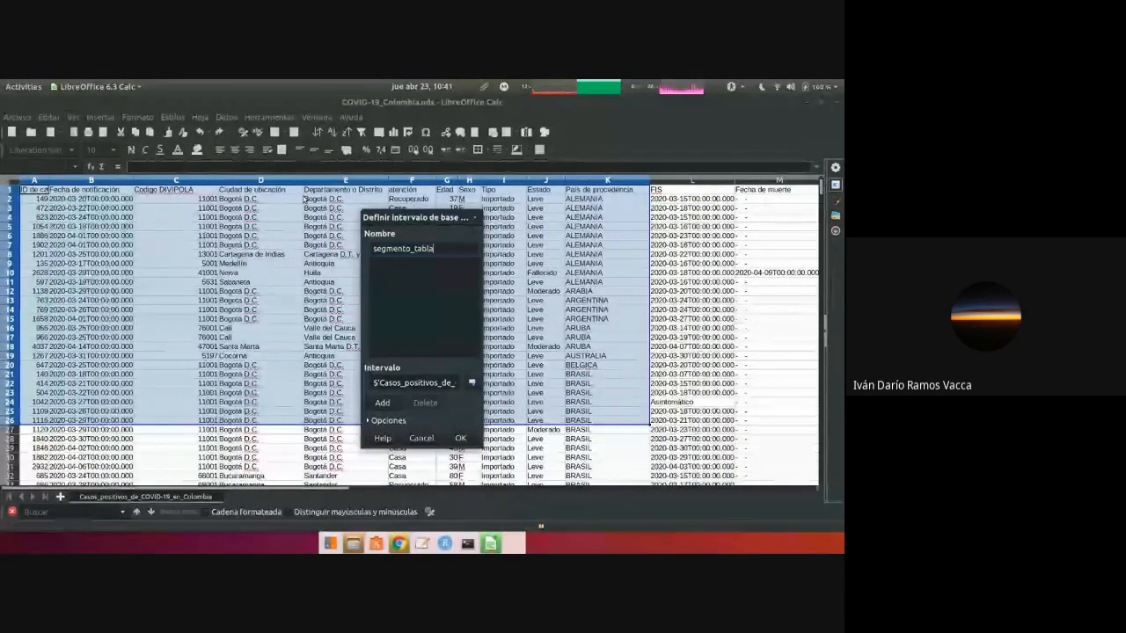
text(_general)
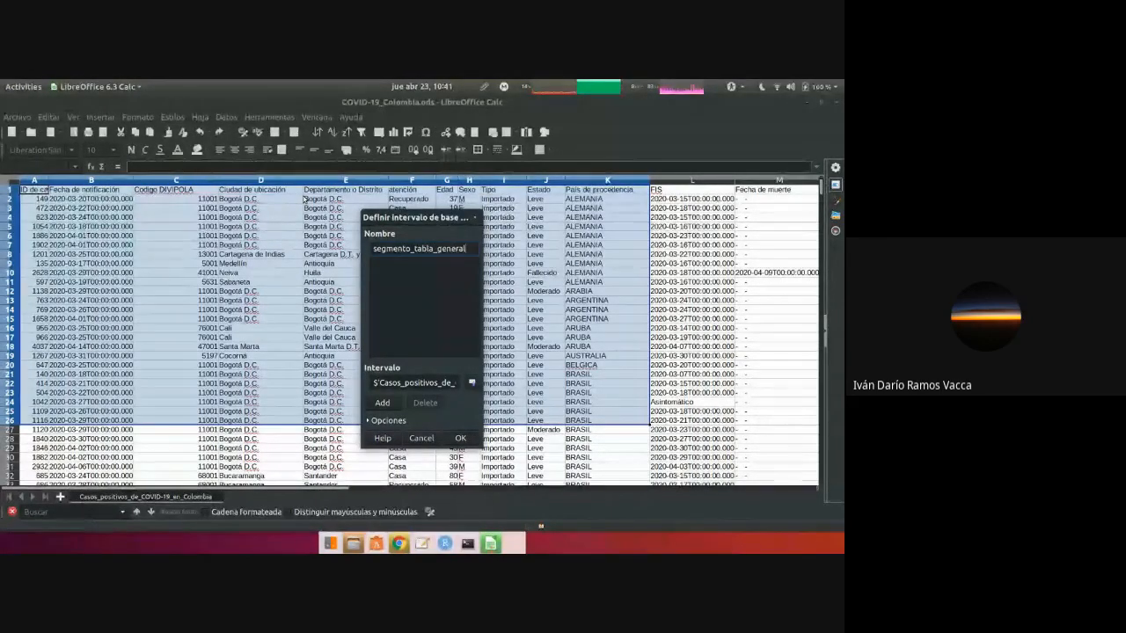
key(Return)
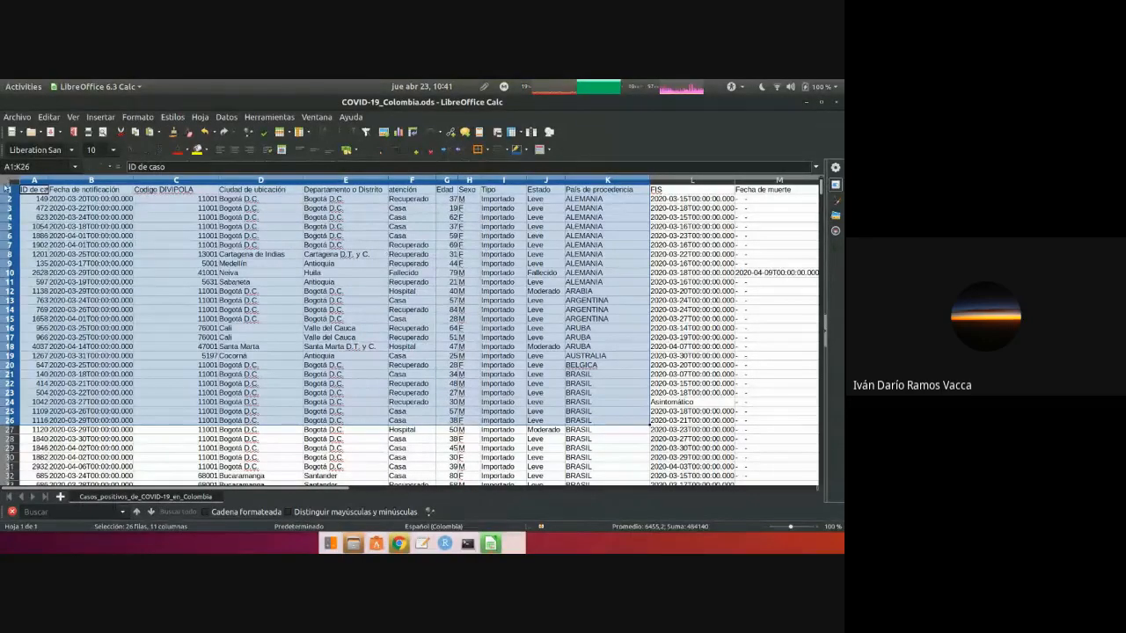
- Define the whole sheet as a database range named test_tabla and return to cell A1
click(13, 182)
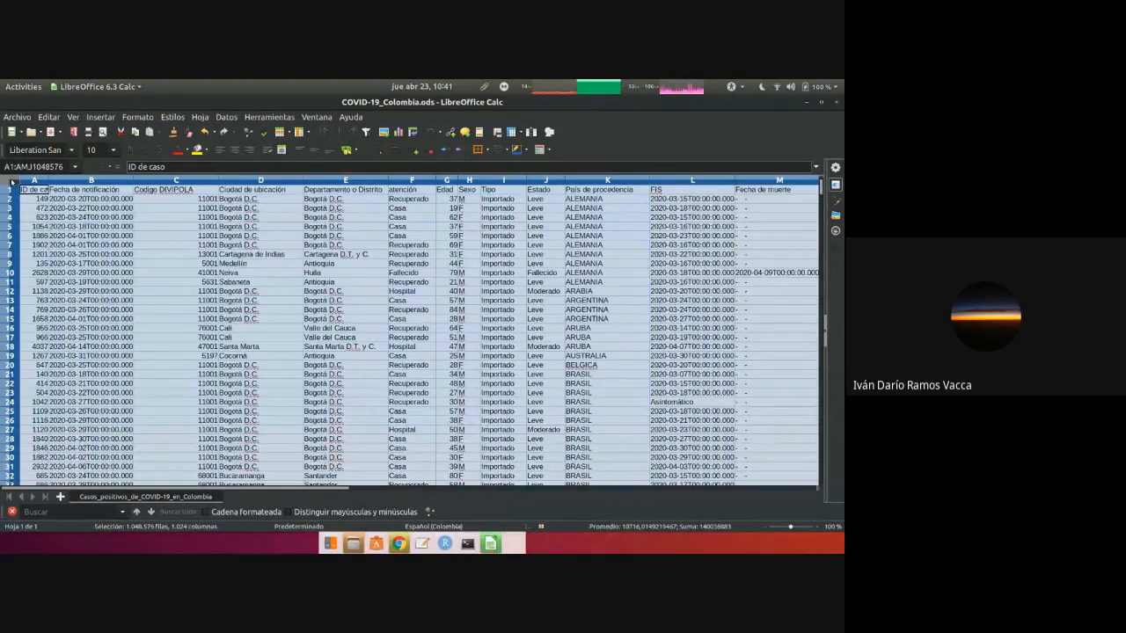
click(220, 120)
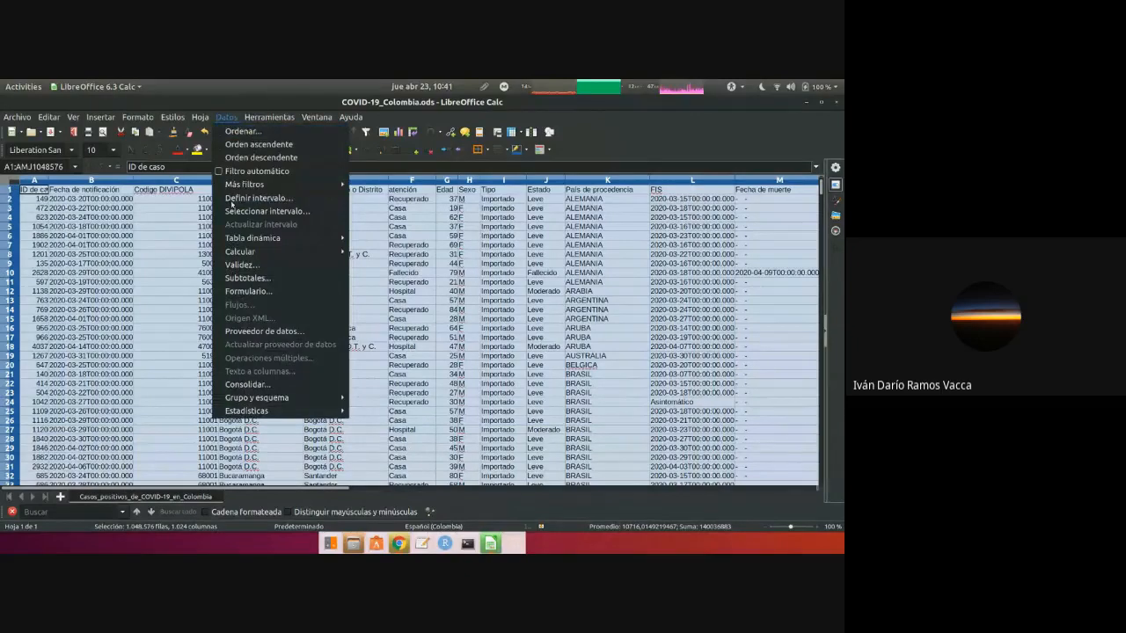
click(256, 198)
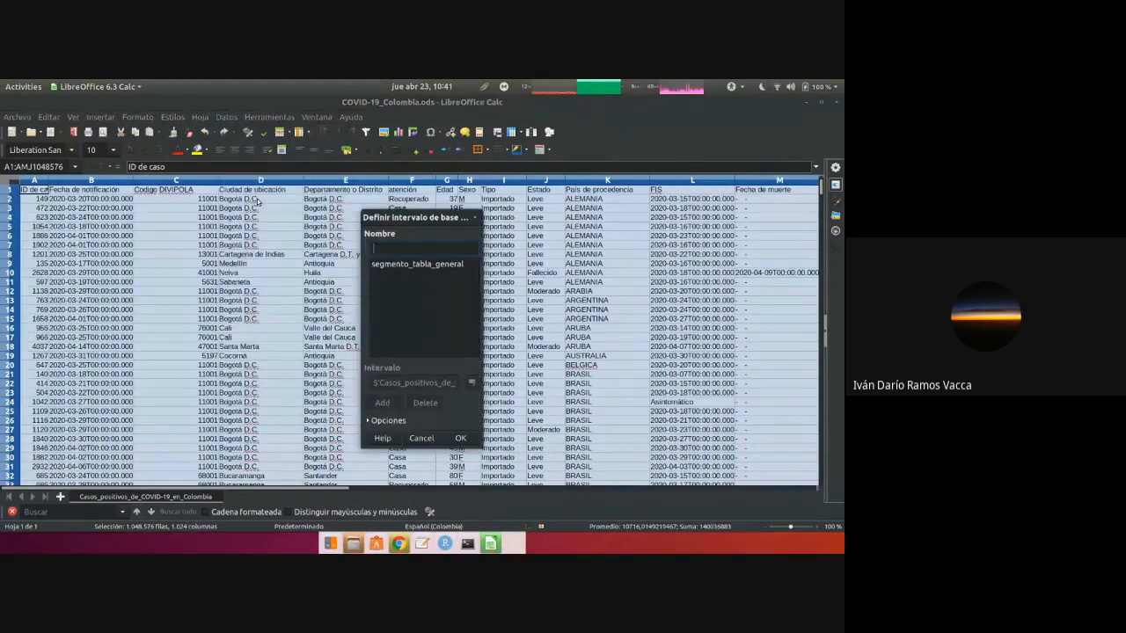
text(m)
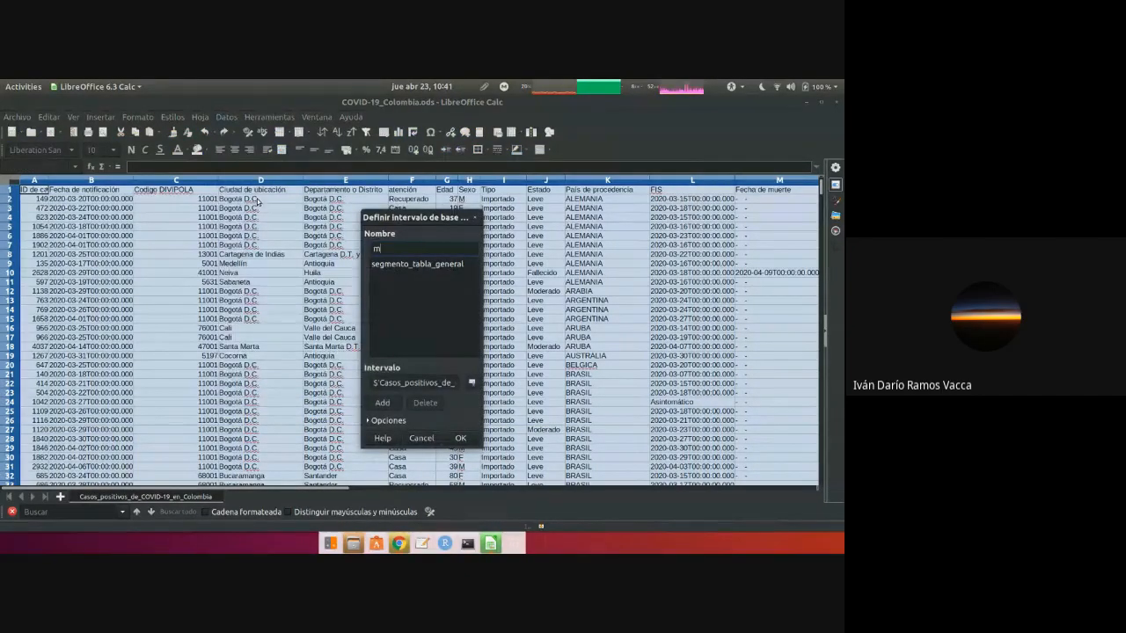
key(BackSpace)
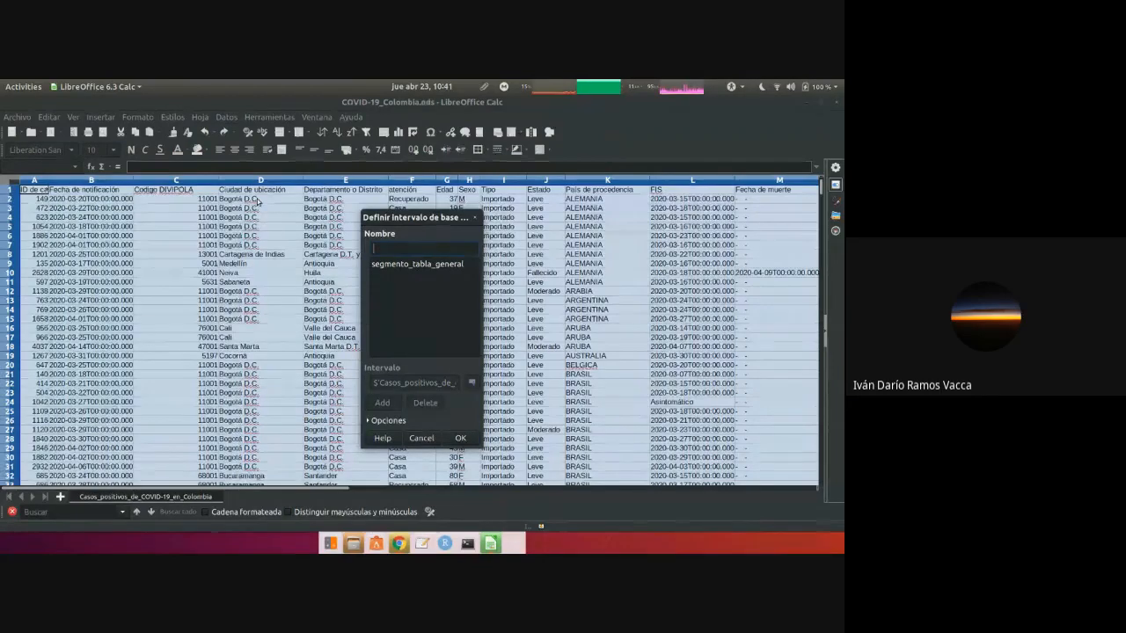
text(test_tabla)
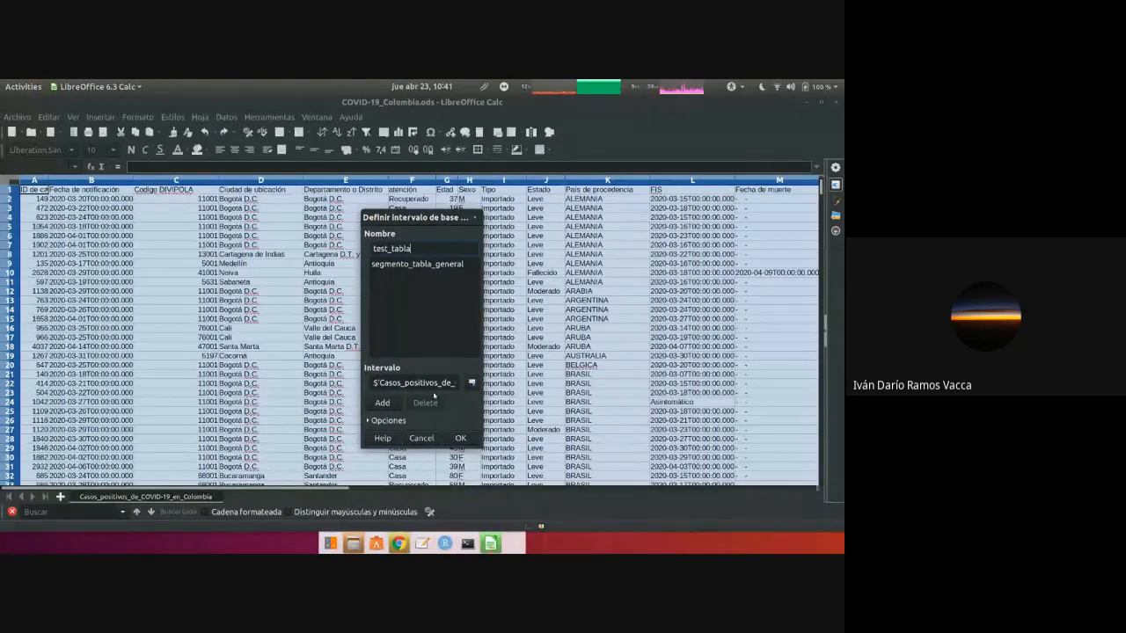
click(469, 441)
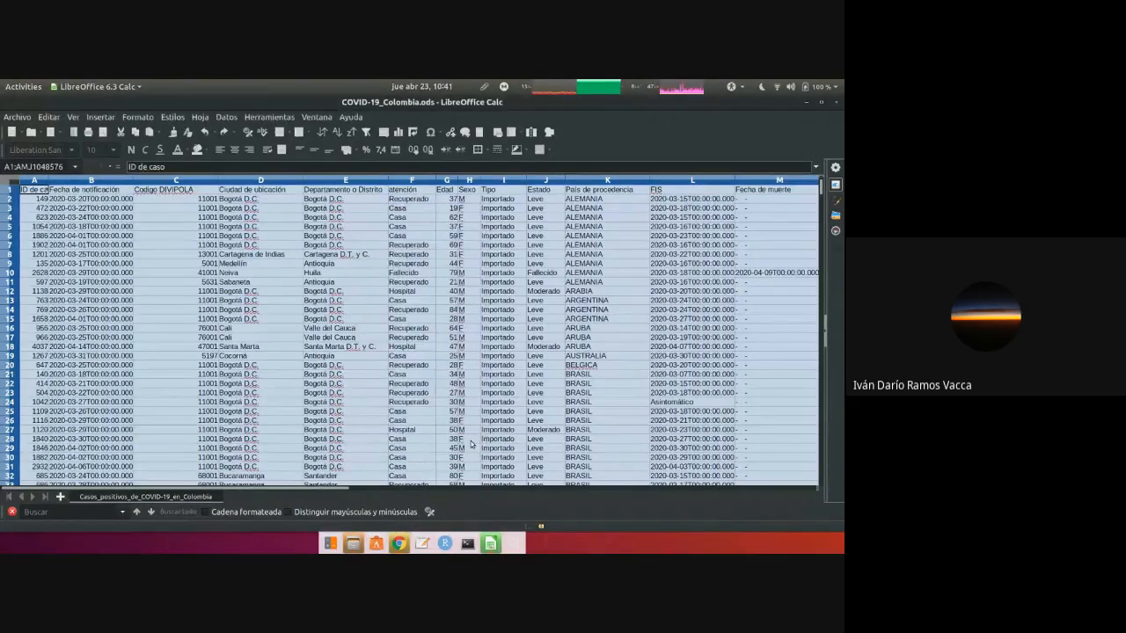
click(188, 336)
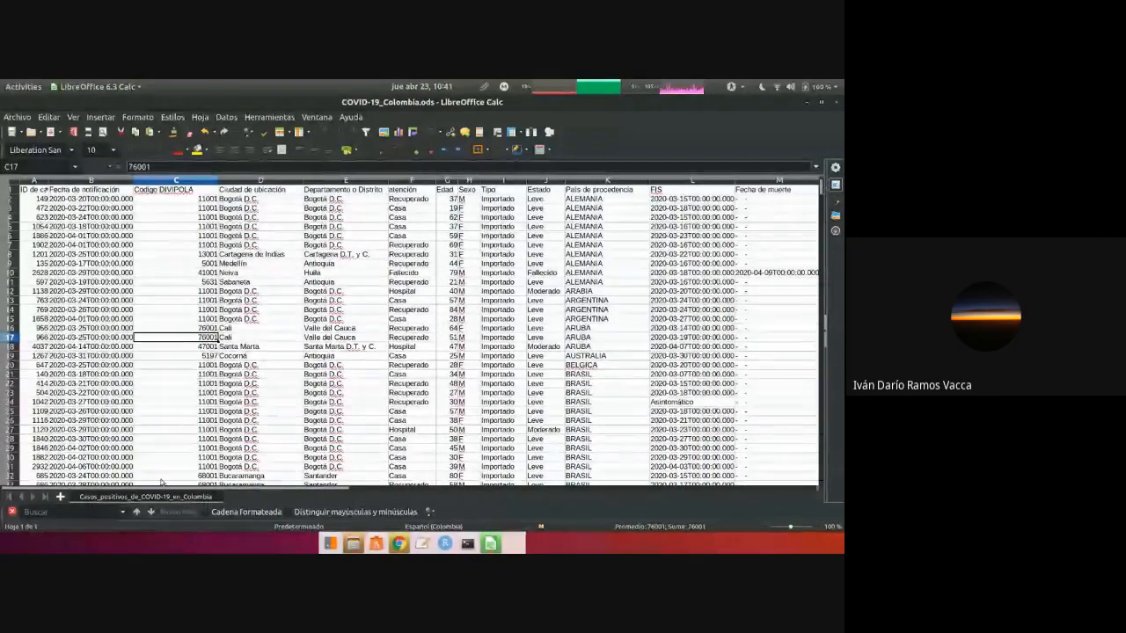
click(35, 191)
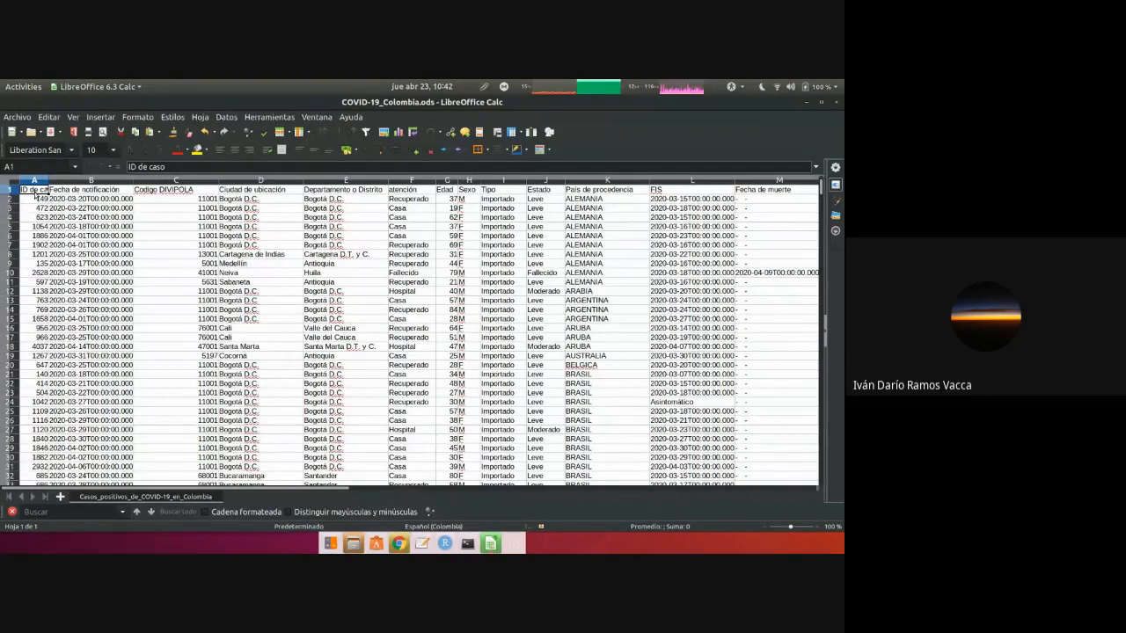
- Switch to the Google Meet call, open its chat messages and return to the COVID-19_Colombia.ods spreadsheet
key(Right)
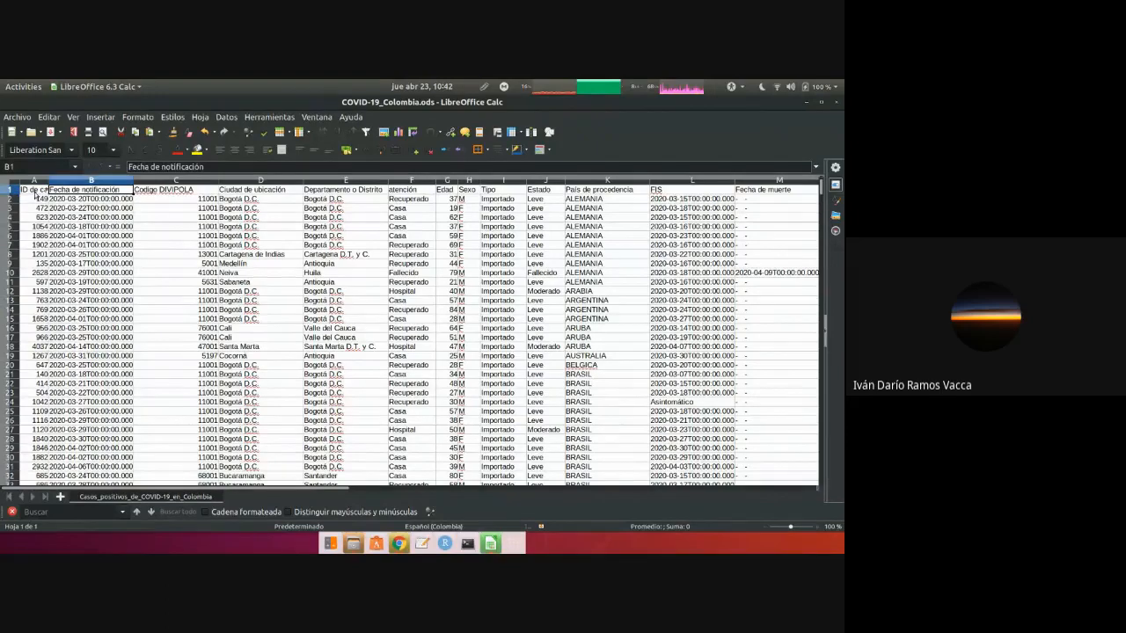
key(Left)
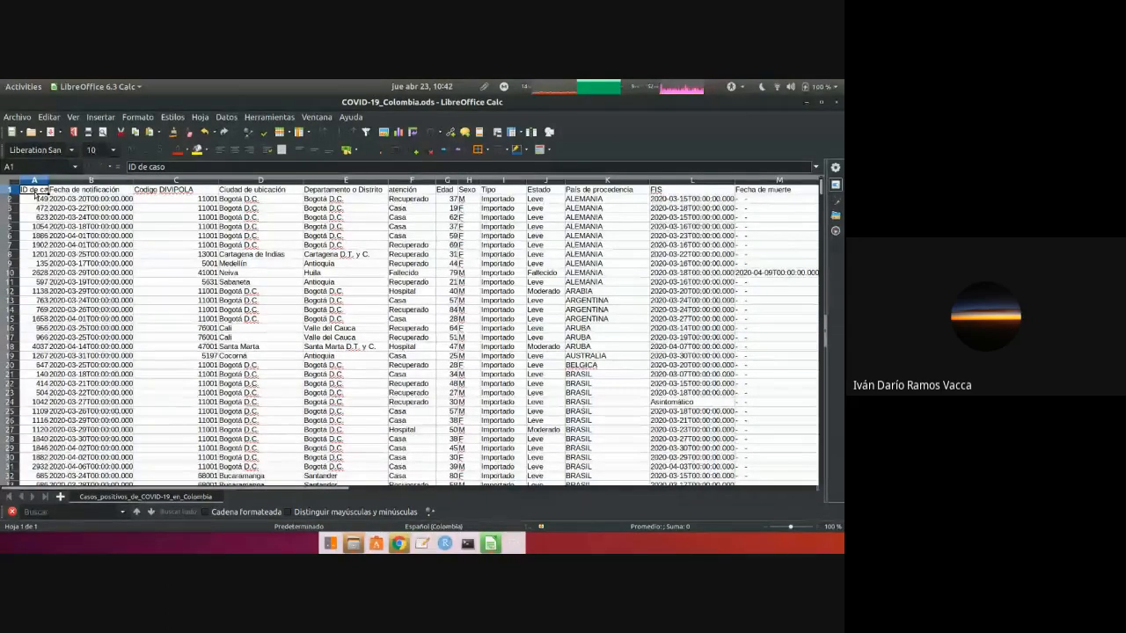
click(399, 544)
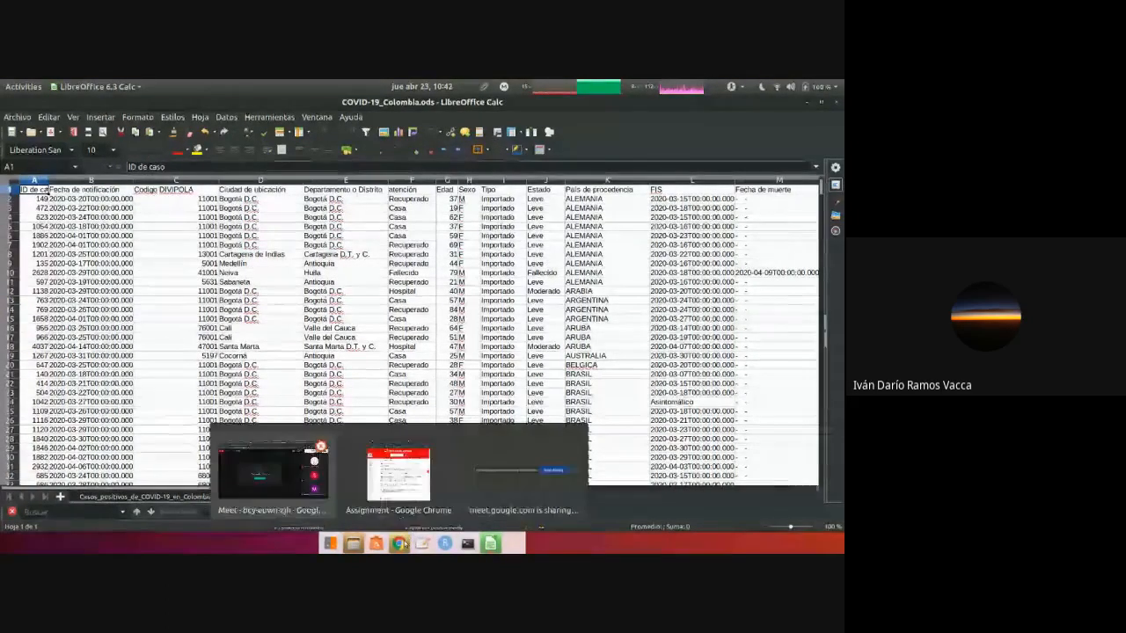
click(284, 484)
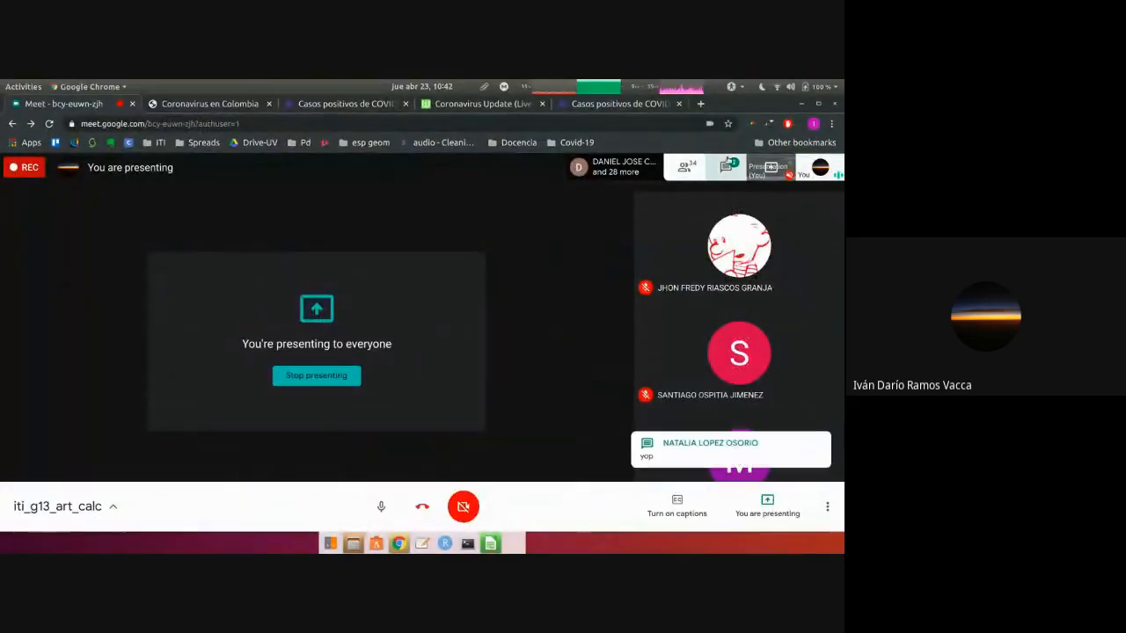
click(728, 163)
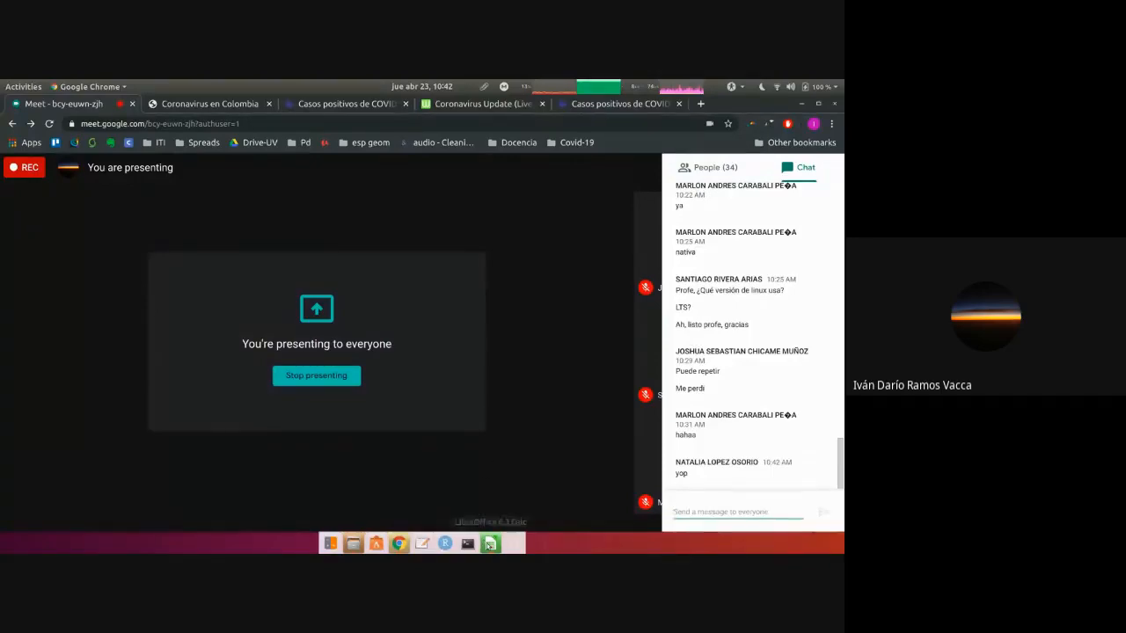
click(489, 544)
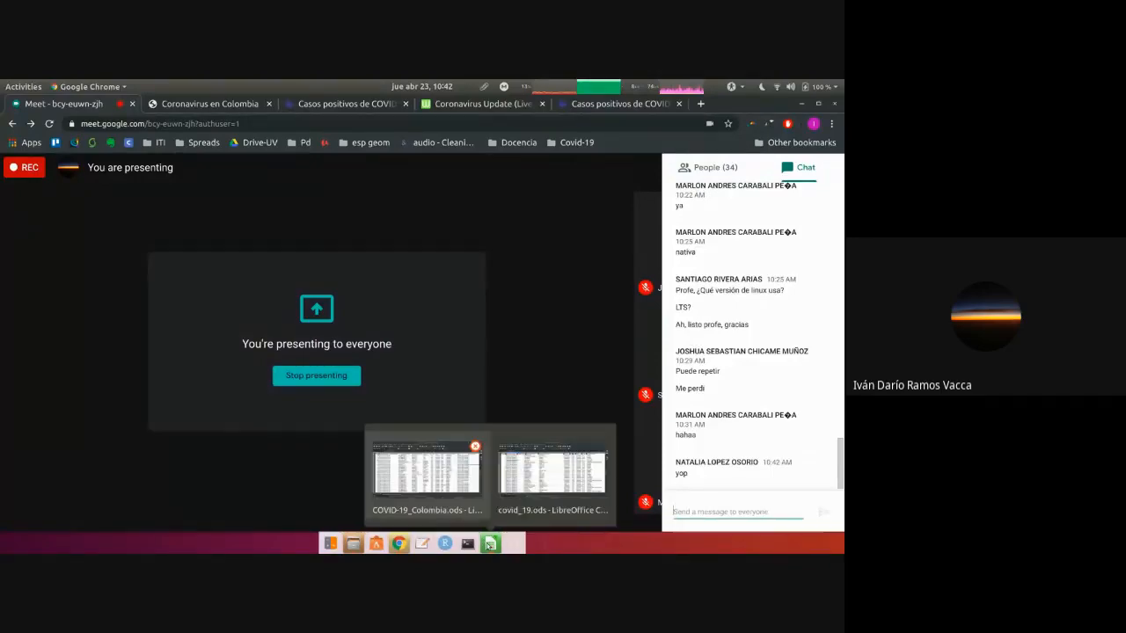
click(463, 500)
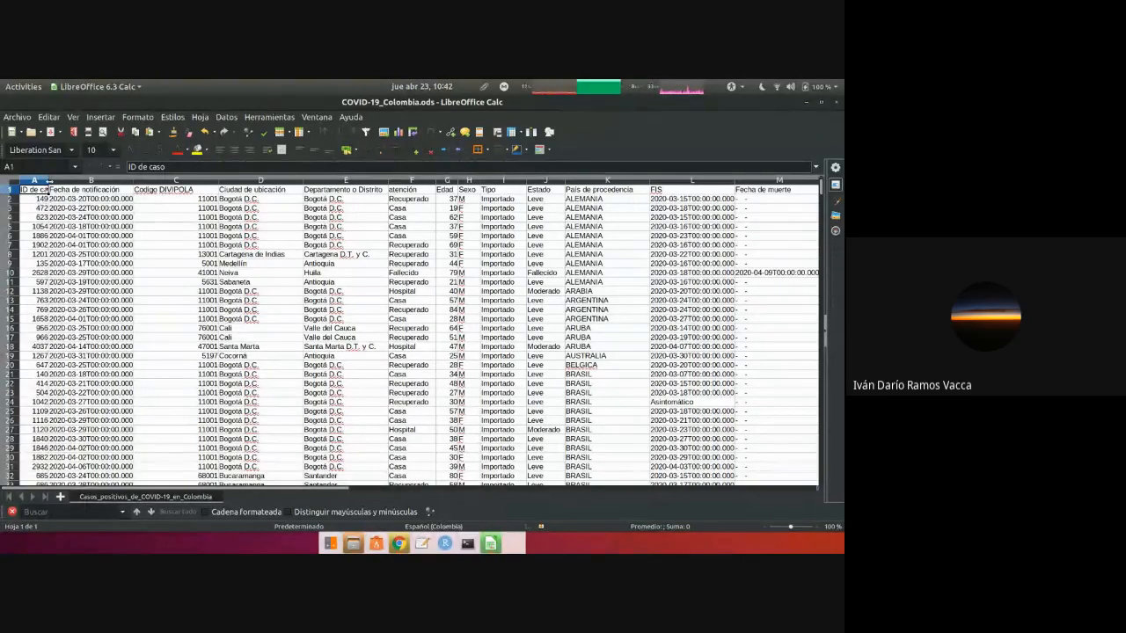
- Look through the case IDs in the ID de caso column down to about row 27 and return to the header row
key(Down)
key(Down)
key(Down)
key(Down)
key(Down)
key(Down)
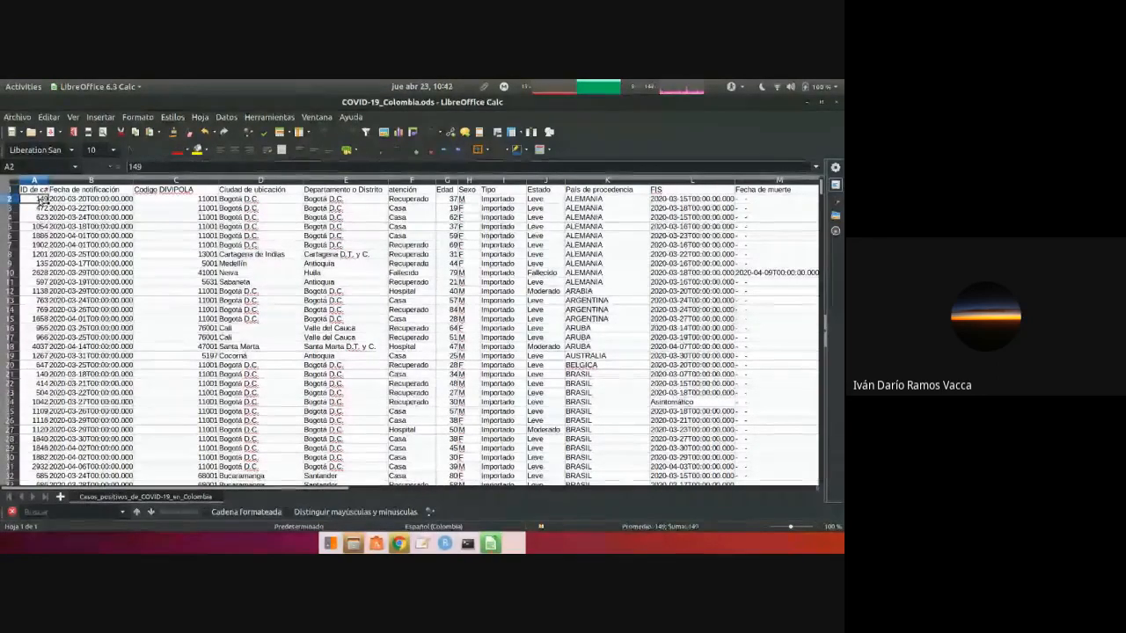
key(Down)
key(Down)
key(Down)
key(Down)
key(Down)
key(Down)
key(Down)
key(Down)
key(Down)
key(Down)
key(Down)
key(Down)
key(Down)
key(Down)
key(Down)
key(Down)
key(Down)
key(Down)
key(Down)
key(Down)
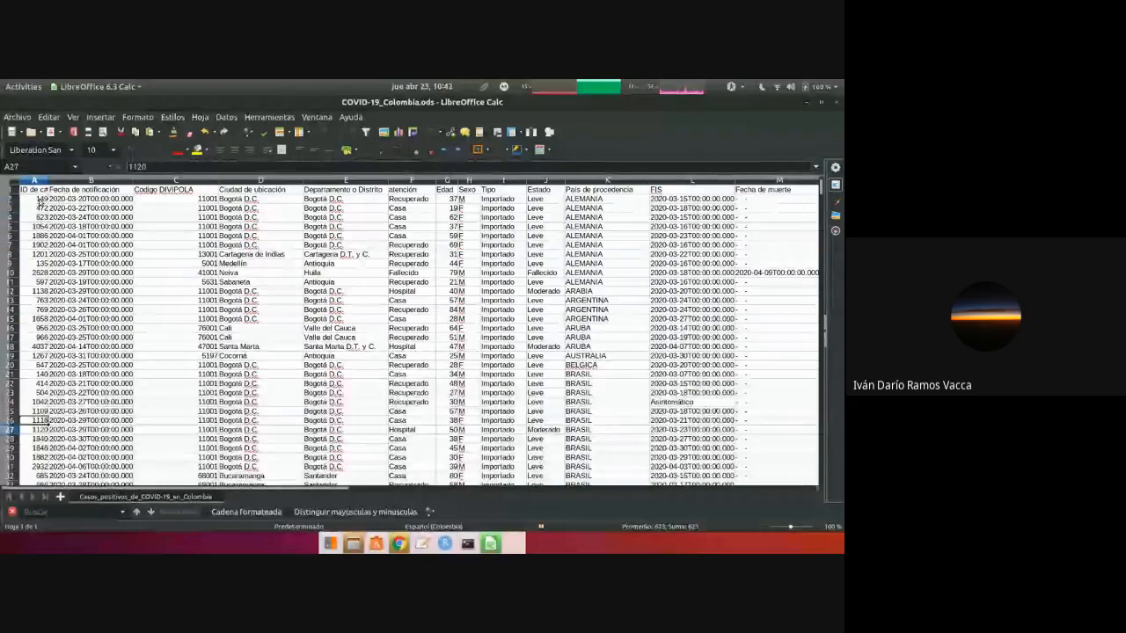
key(Up)
key(Up)
key(Up)
key(Up)
key(Up)
key(Up)
key(Up)
key(Up)
key(Up)
key(Up)
key(Up)
key(Up)
key(Up)
key(Up)
key(Up)
key(Up)
key(Up)
key(ctrl+Home)
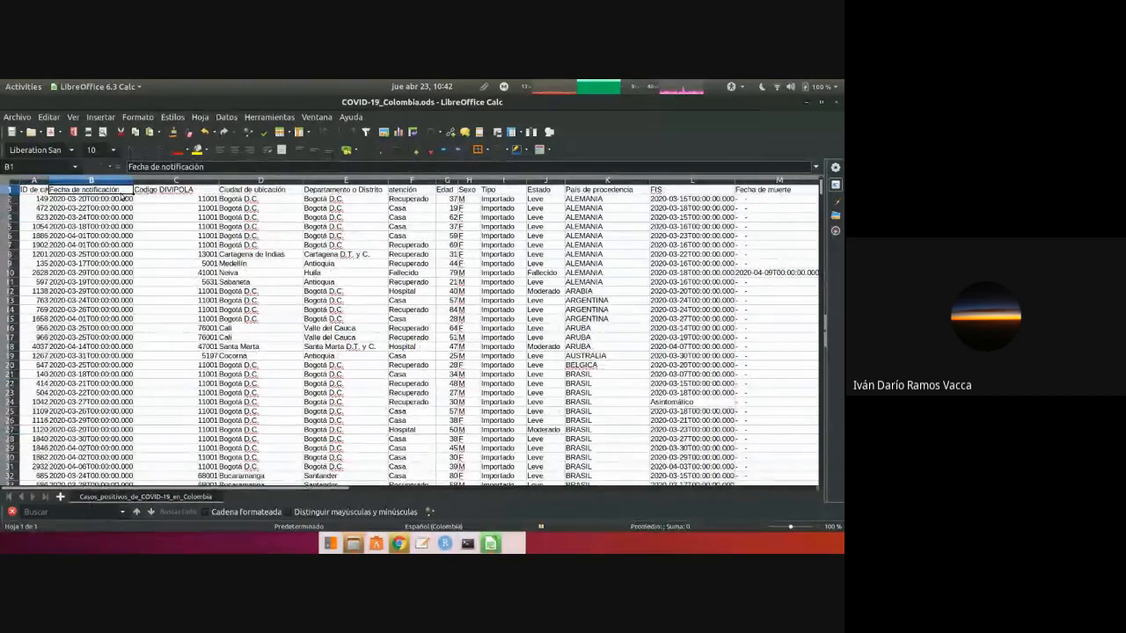
- Examine the first record's fields from Fecha de notificación through fecha reporte web
click(128, 198)
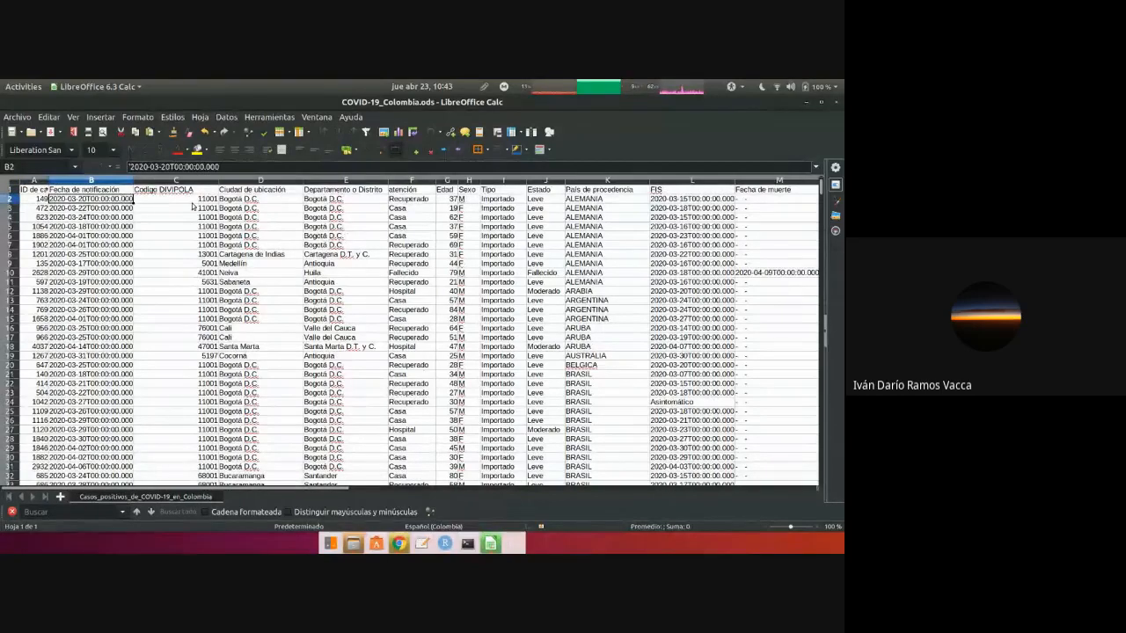
key(Right)
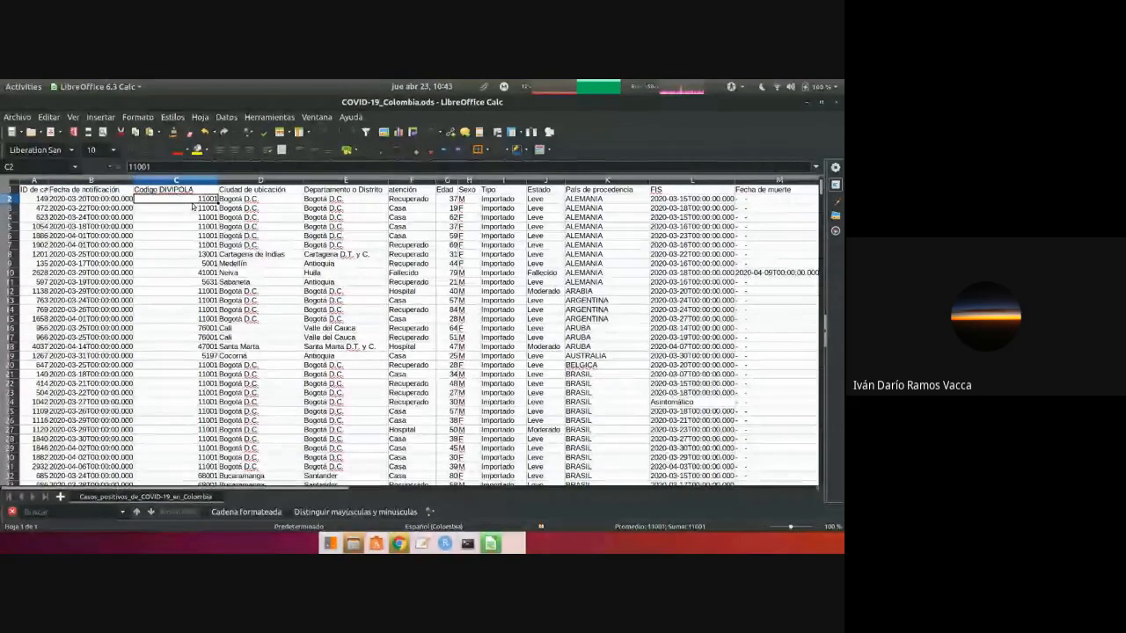
key(Right)
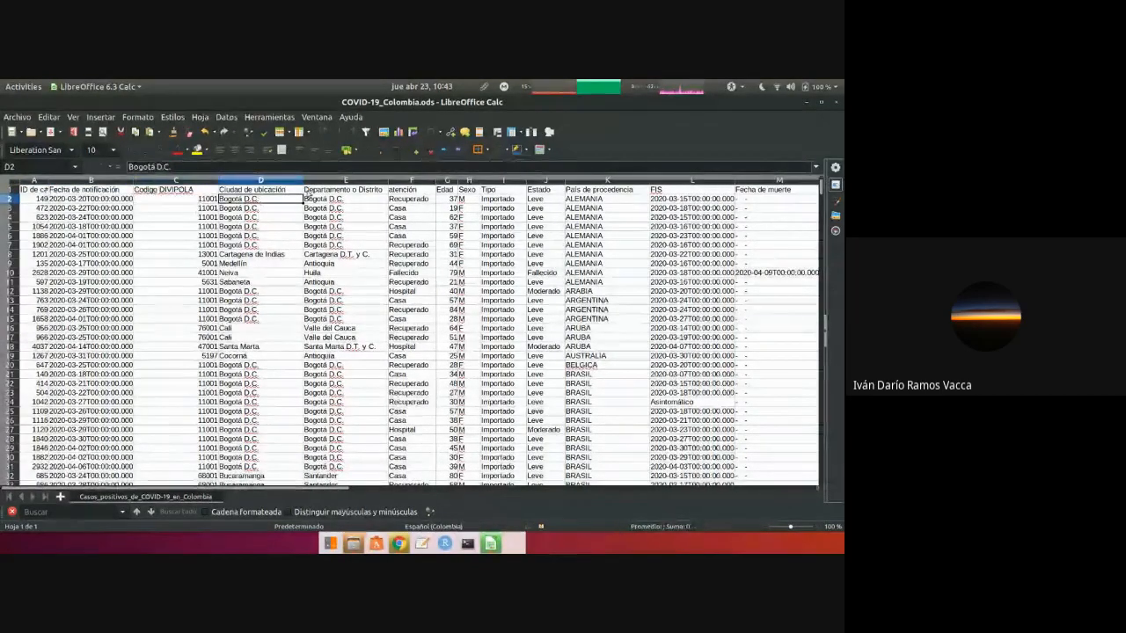
click(419, 199)
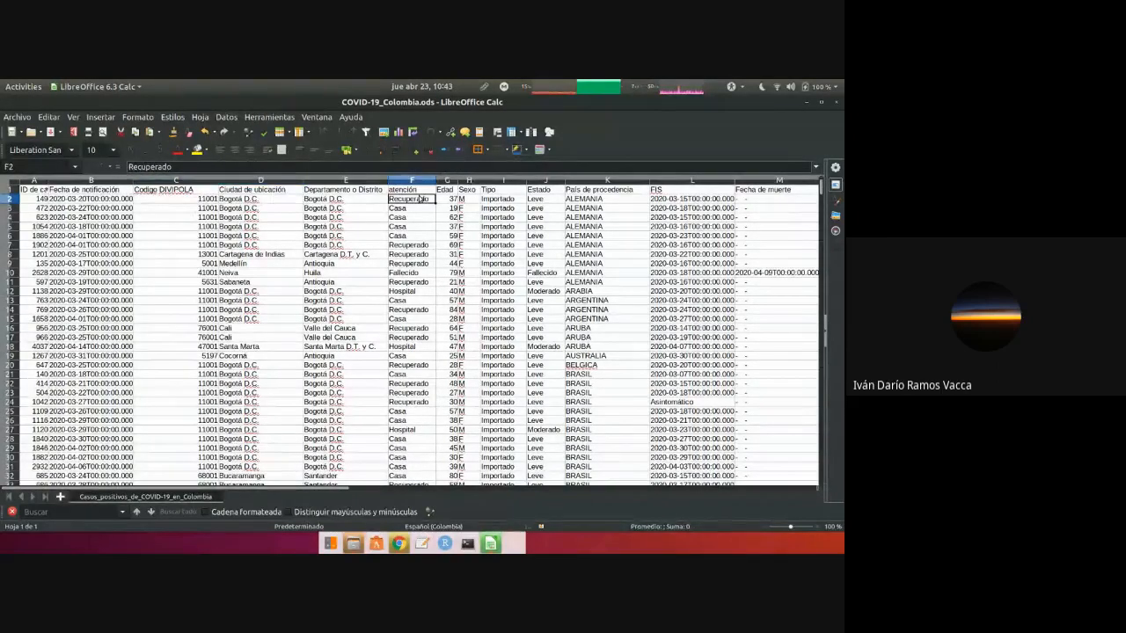
click(261, 202)
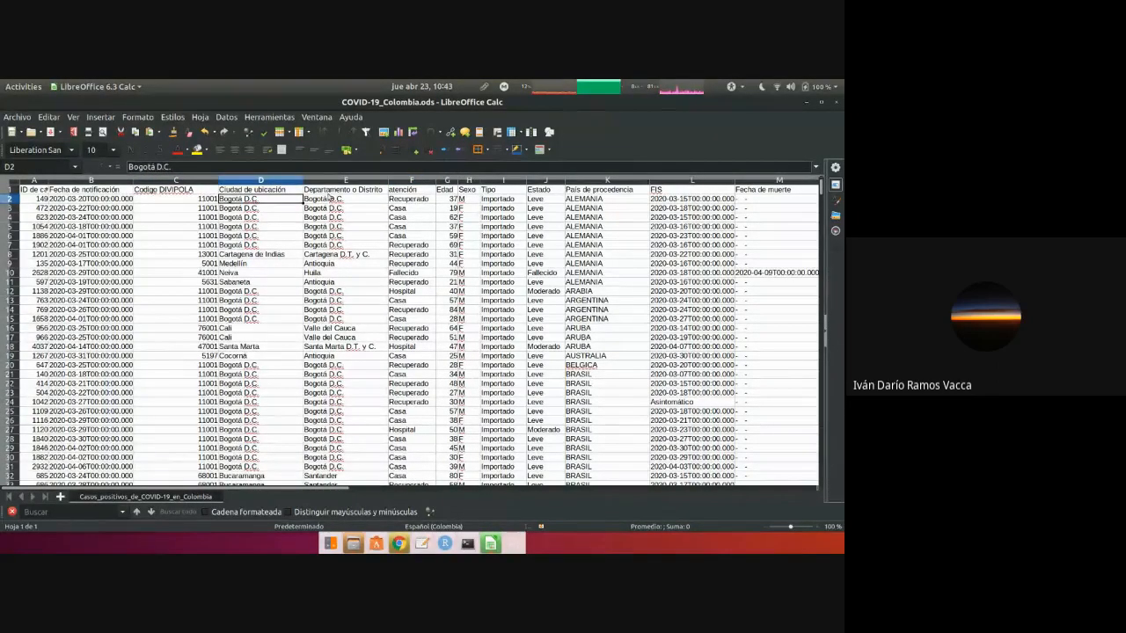
click(446, 201)
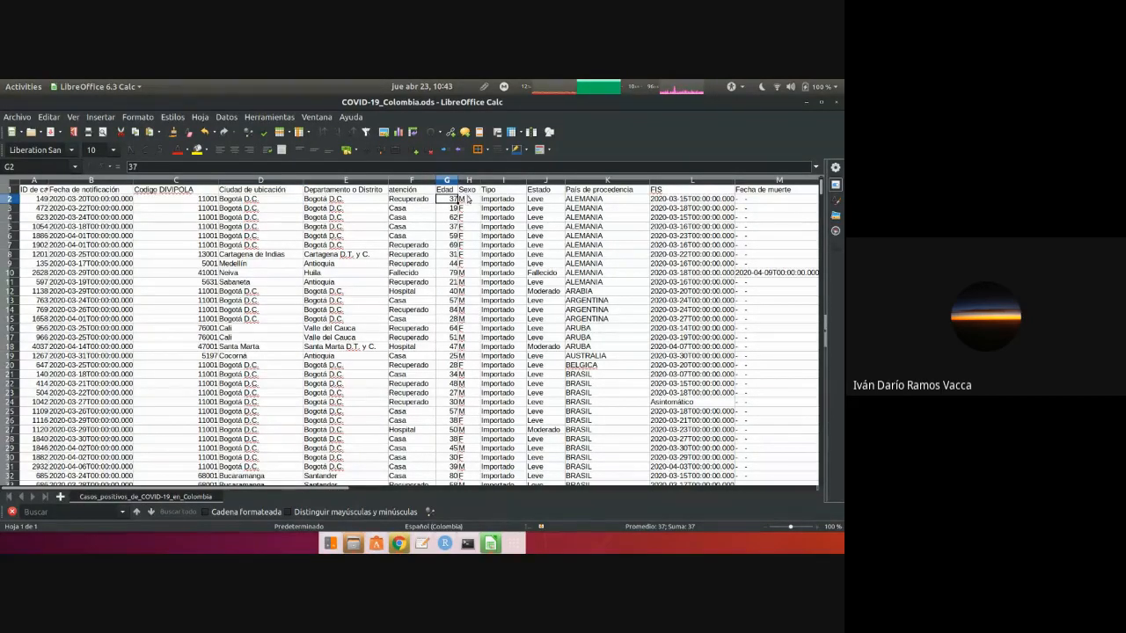
click(475, 201)
drag(481, 203, 711, 199)
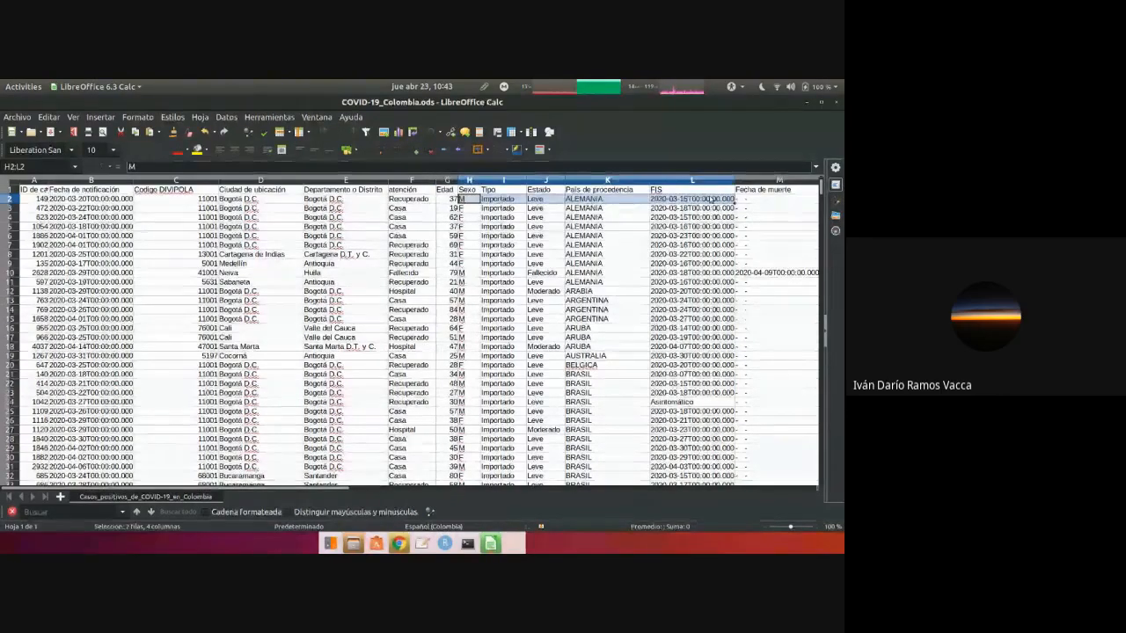
click(711, 200)
scroll(711, 200, right, 3)
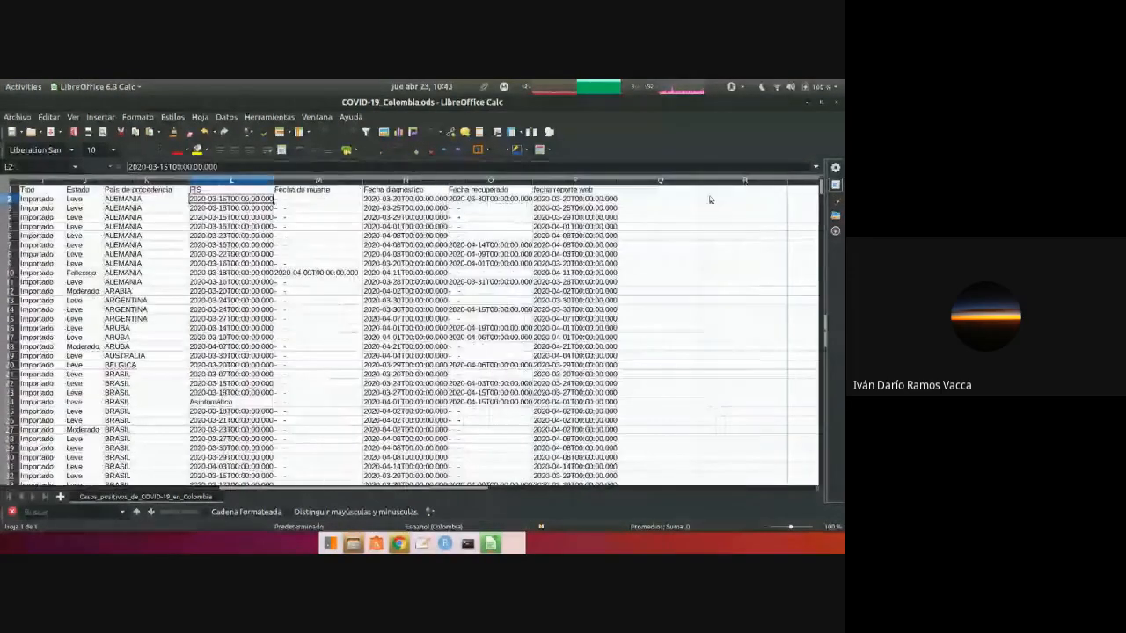
scroll(711, 200, left, 3)
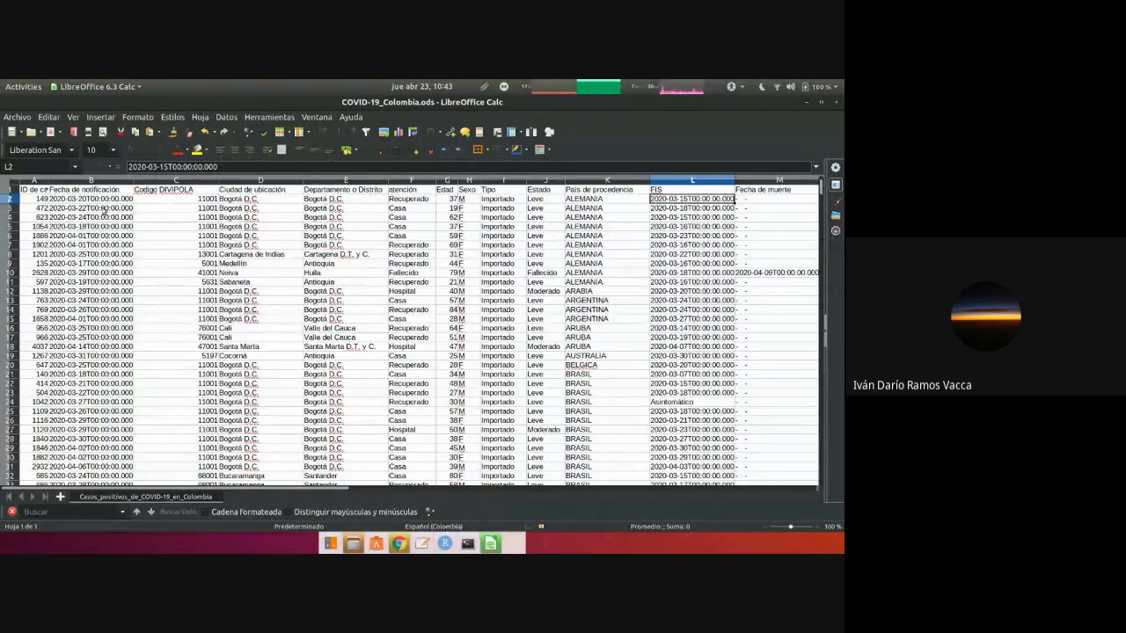
- Inspect the number format of the age value in cell G2 and leave it unmodified
right_click(452, 203)
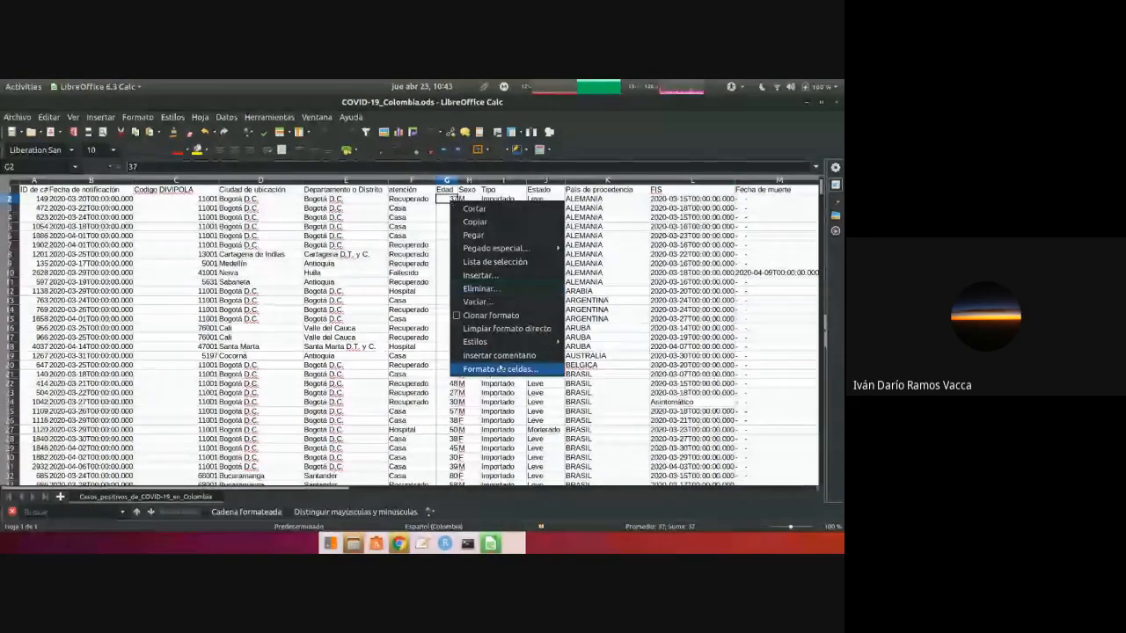
click(499, 368)
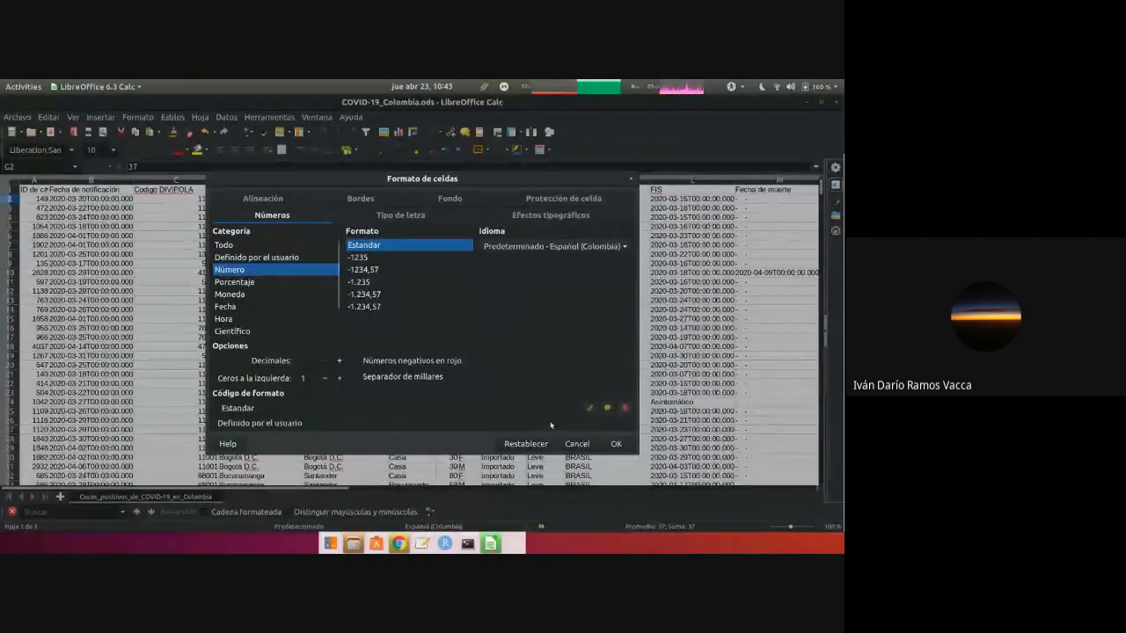
click(577, 444)
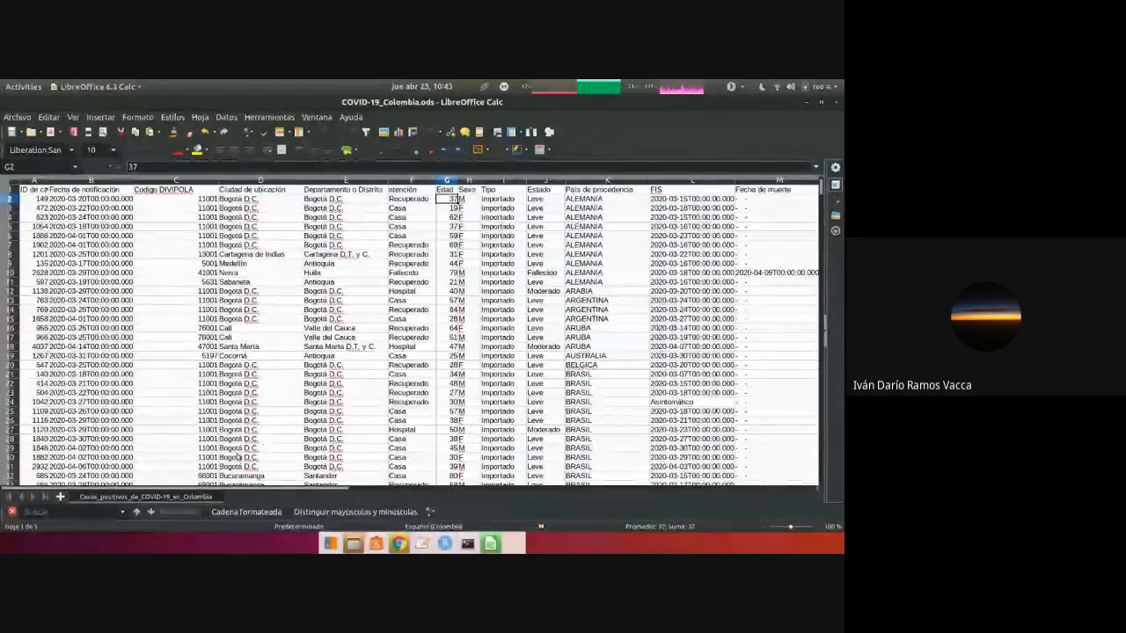
- Try AutoFilter on the table starting from cell A1, check which headers it covers, and undo it
click(29, 189)
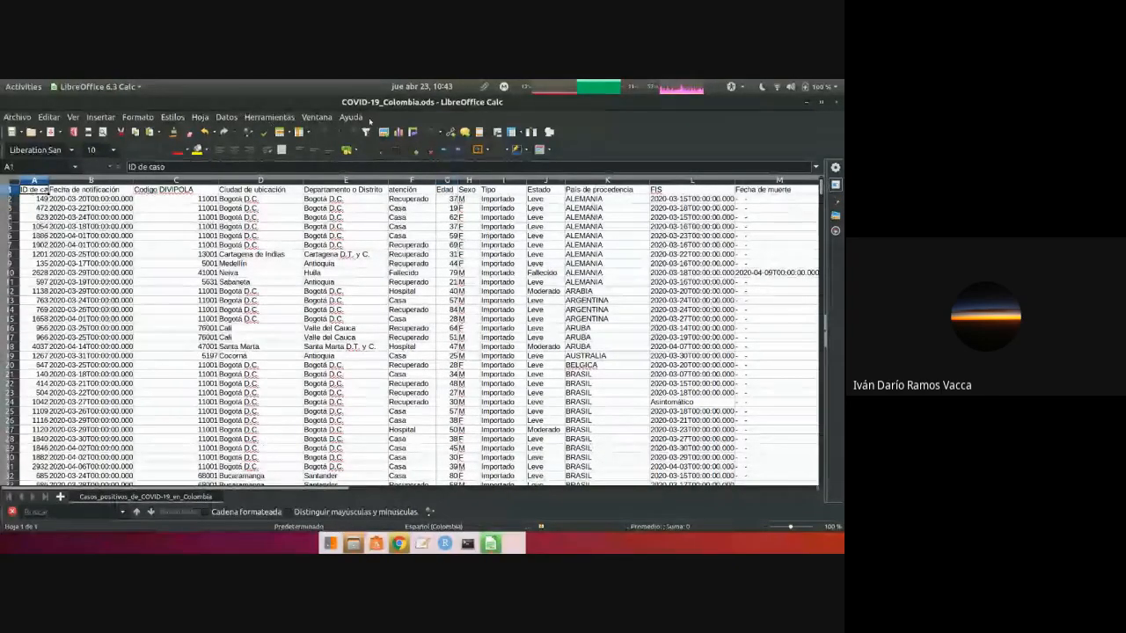
click(366, 132)
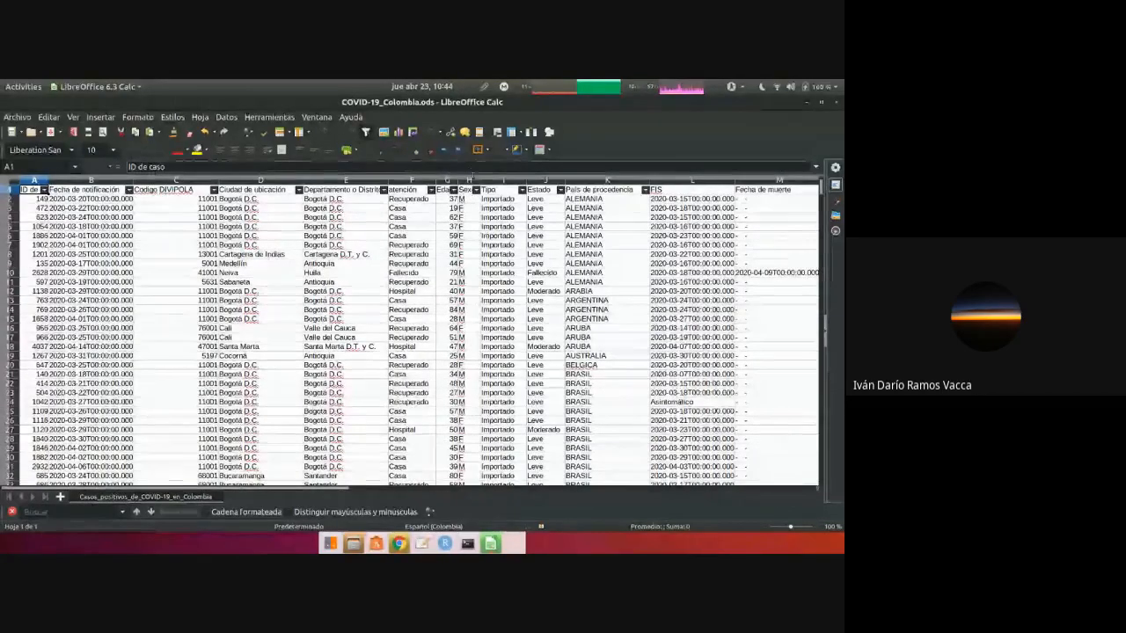
scroll(503, 236, right, 1)
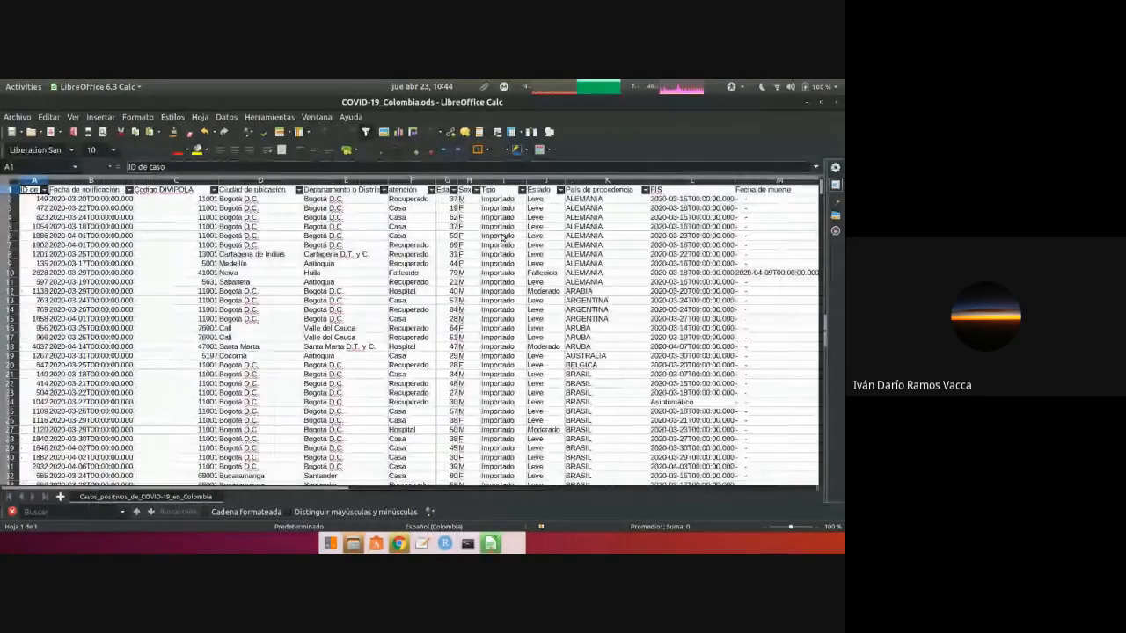
scroll(503, 236, right, 2)
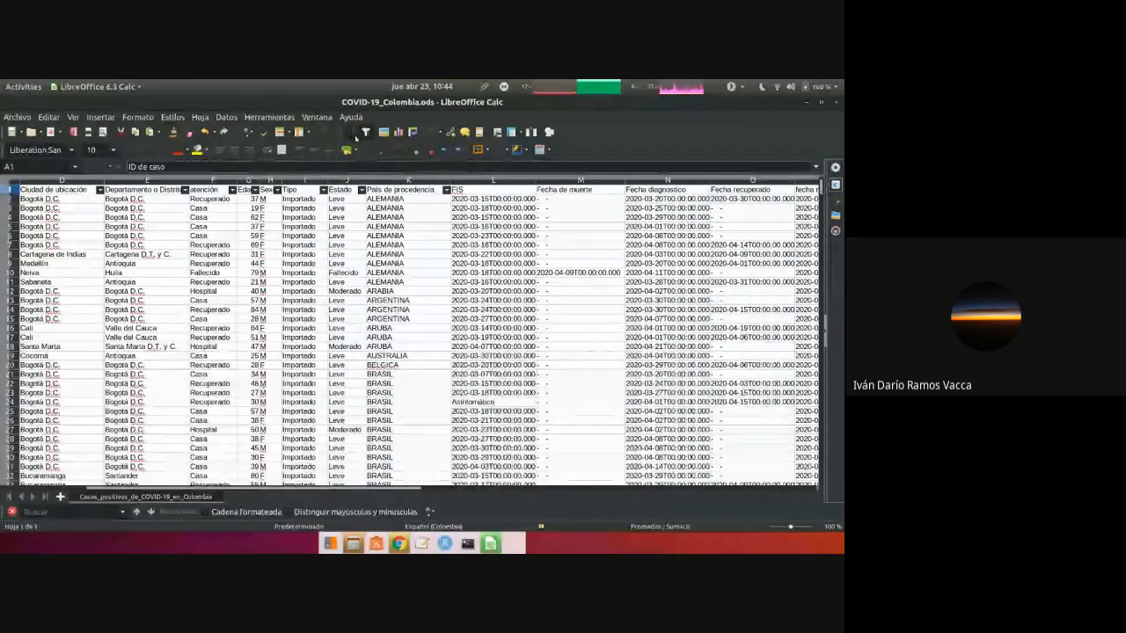
key(ctrl+z)
key(ctrl+z)
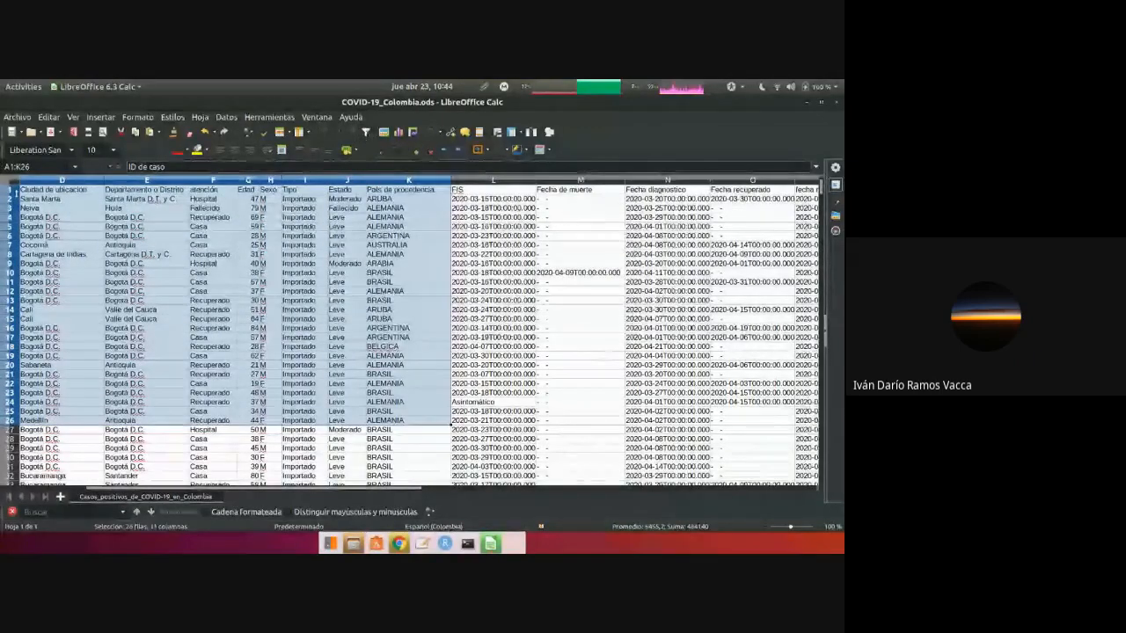
- Select the entire header row 1, apply AutoFilter to it and check the headers after País de procedencia
click(10, 190)
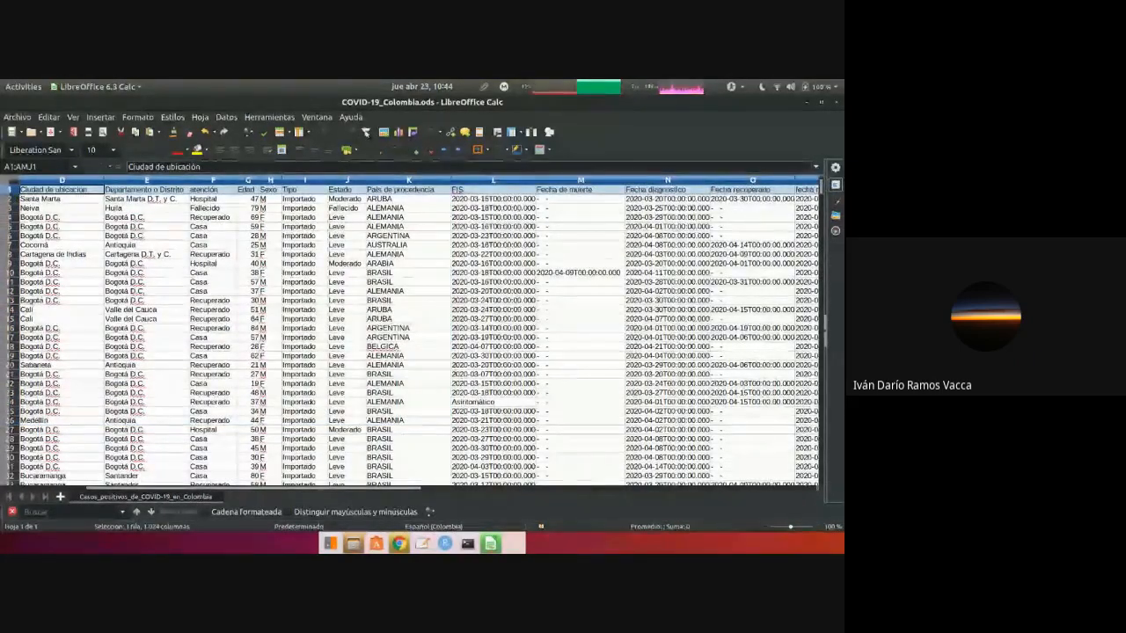
key(ctrl+shift+l)
click(689, 301)
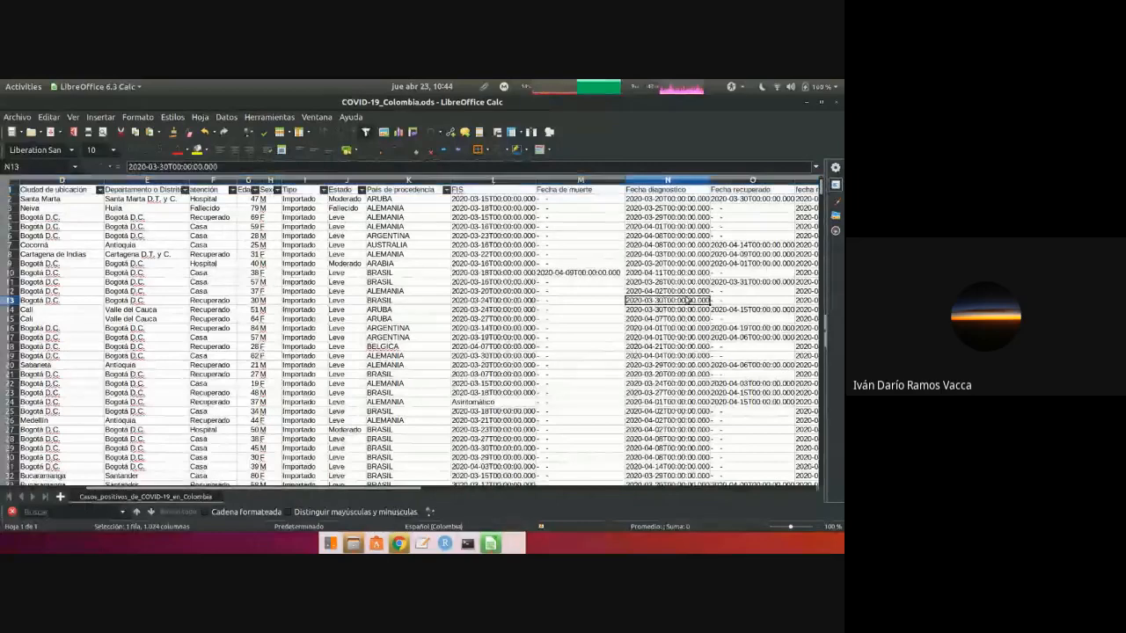
scroll(615, 274, right, 1)
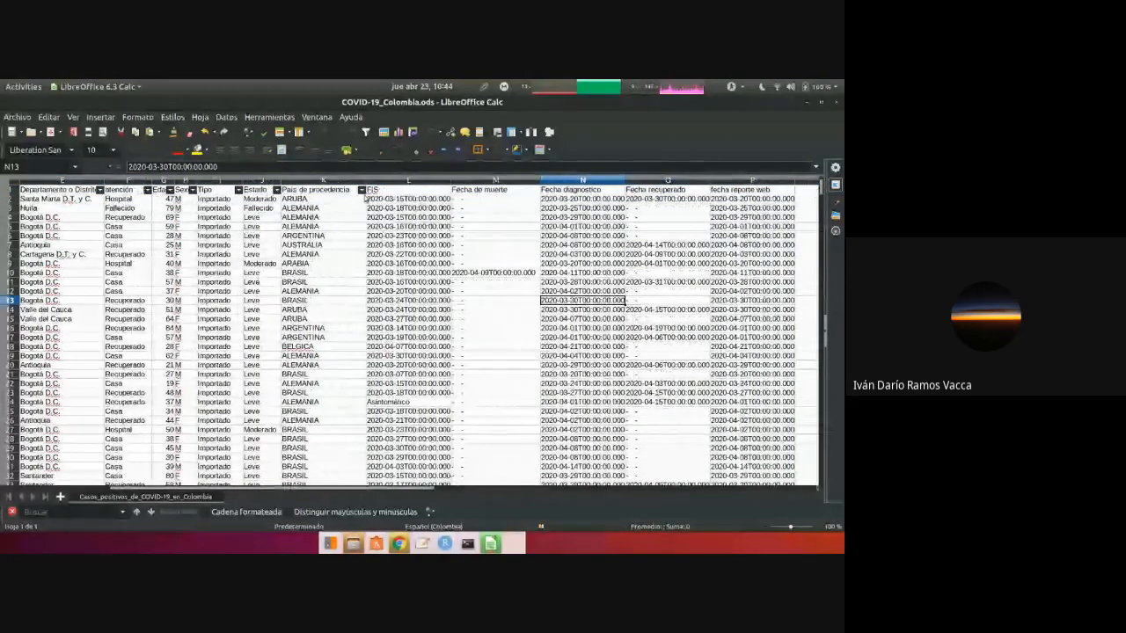
- Select the headers L1:P1, FIS through fecha reporte web, and apply AutoFilter to include these columns
click(398, 191)
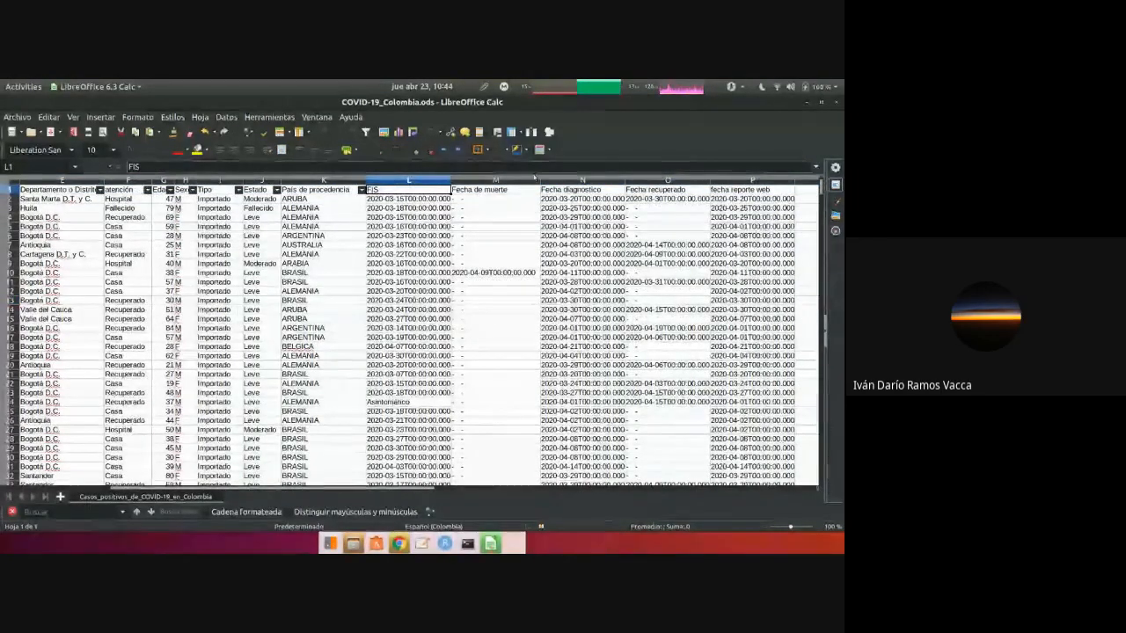
drag(398, 190, 720, 188)
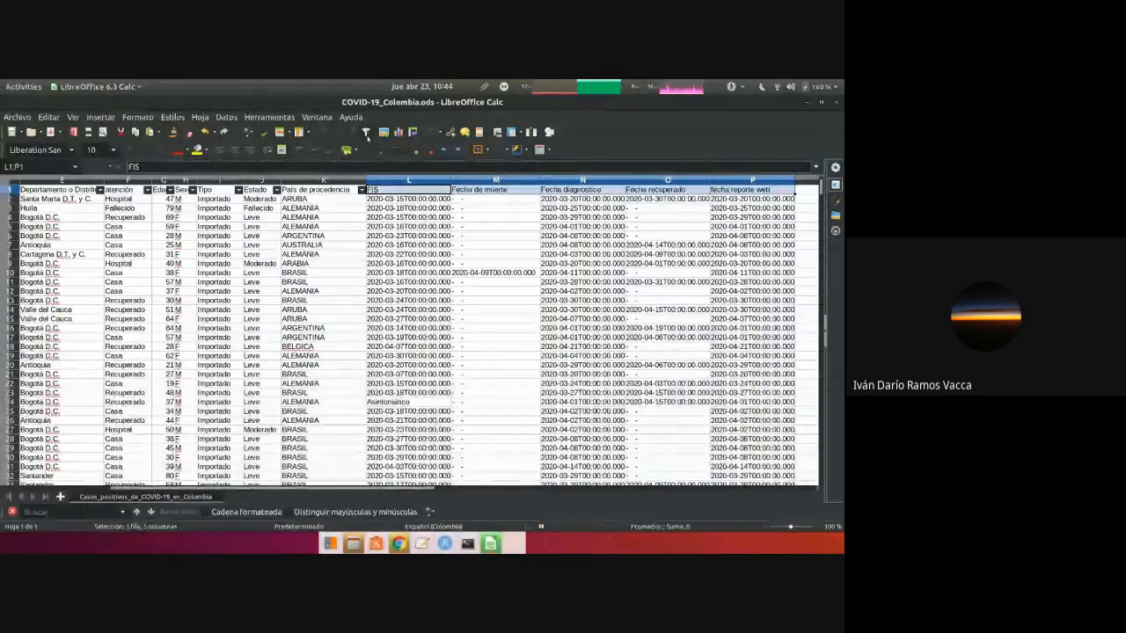
key(ctrl+shift+l)
click(581, 246)
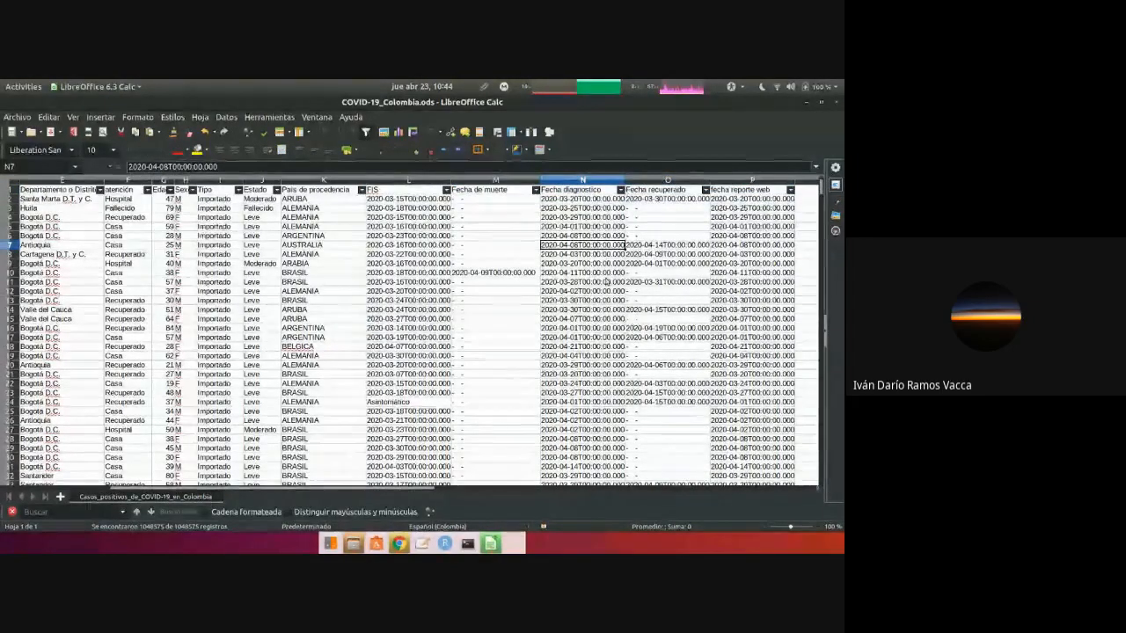
- Check the filter controls across the header row, including the columns beyond fecha reporte web
scroll(606, 282, left, 3)
scroll(607, 282, right, 8)
key(Right)
key(Right)
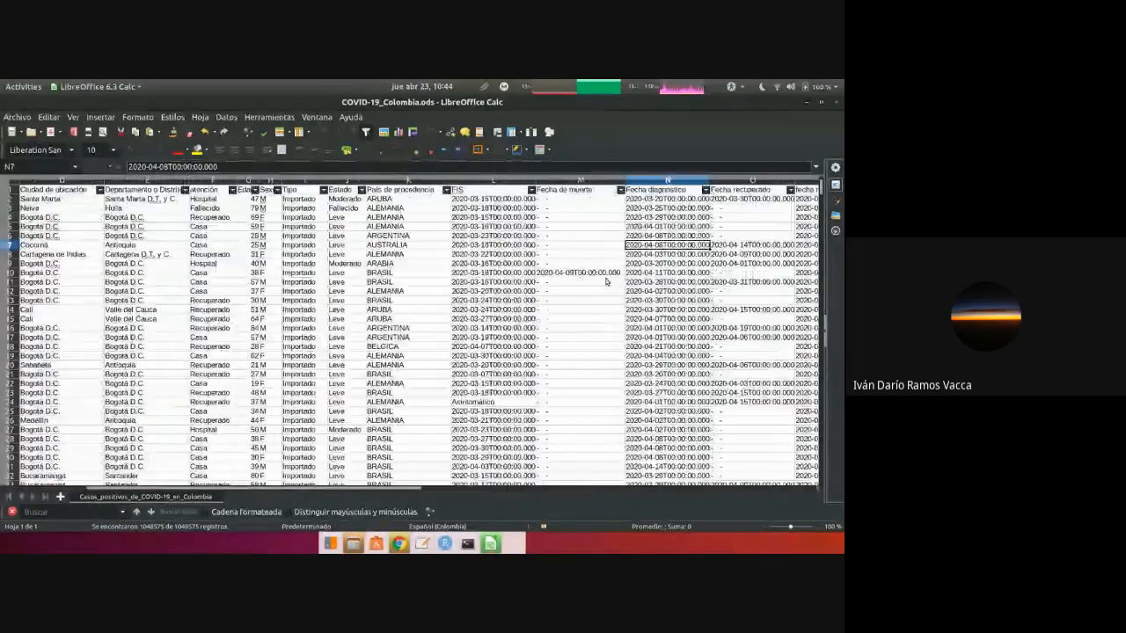
key(Right)
key(Right)
key(Right)
key(Right)
key(Right)
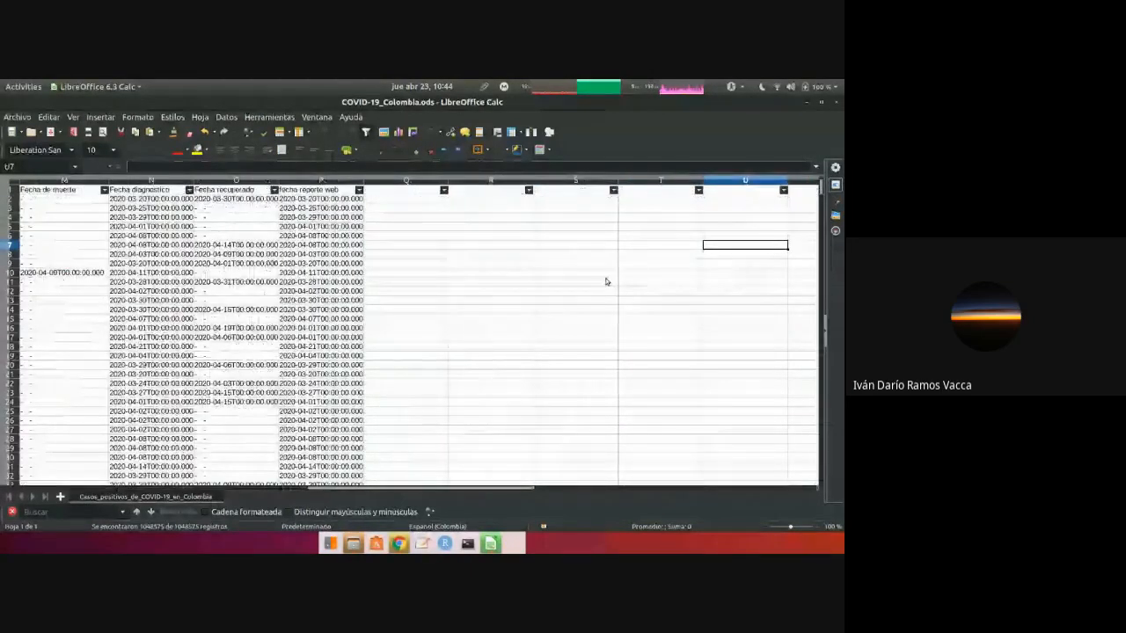
- Try sorting the table in ascending order by Fecha diagnostico, check the other columns, and undo both the sort and the AutoFilter
click(189, 191)
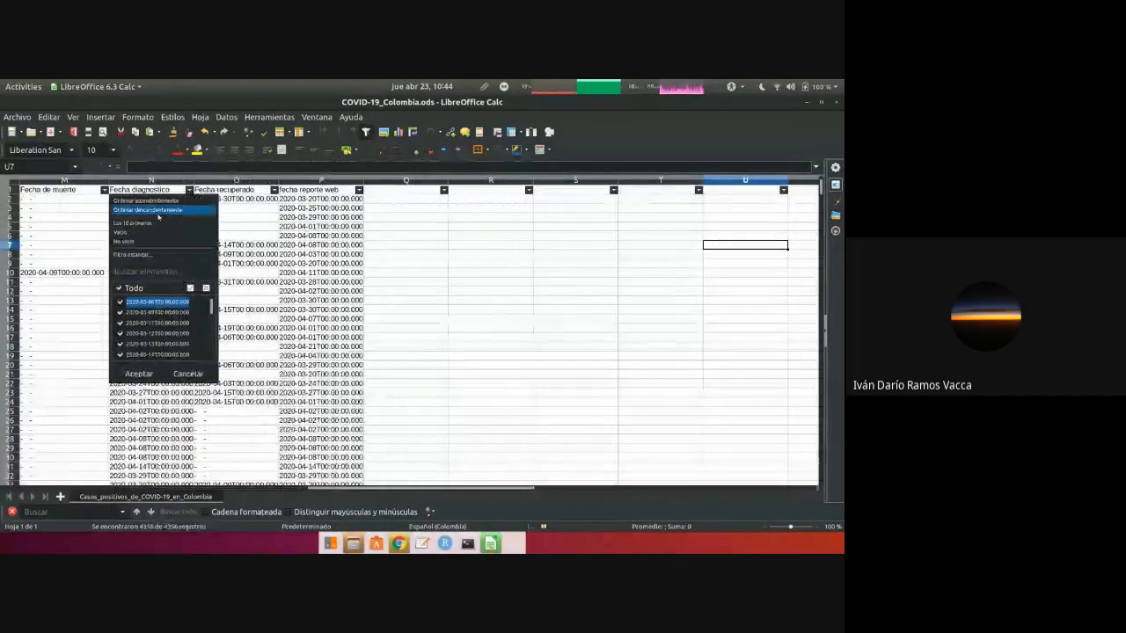
click(168, 202)
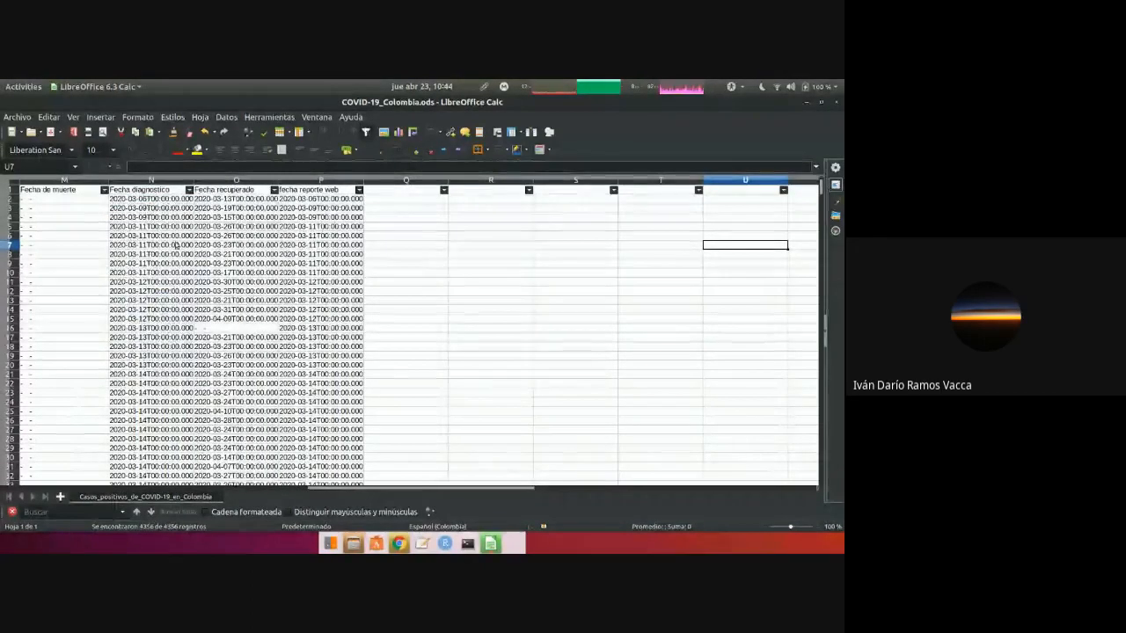
scroll(176, 299, left, 5)
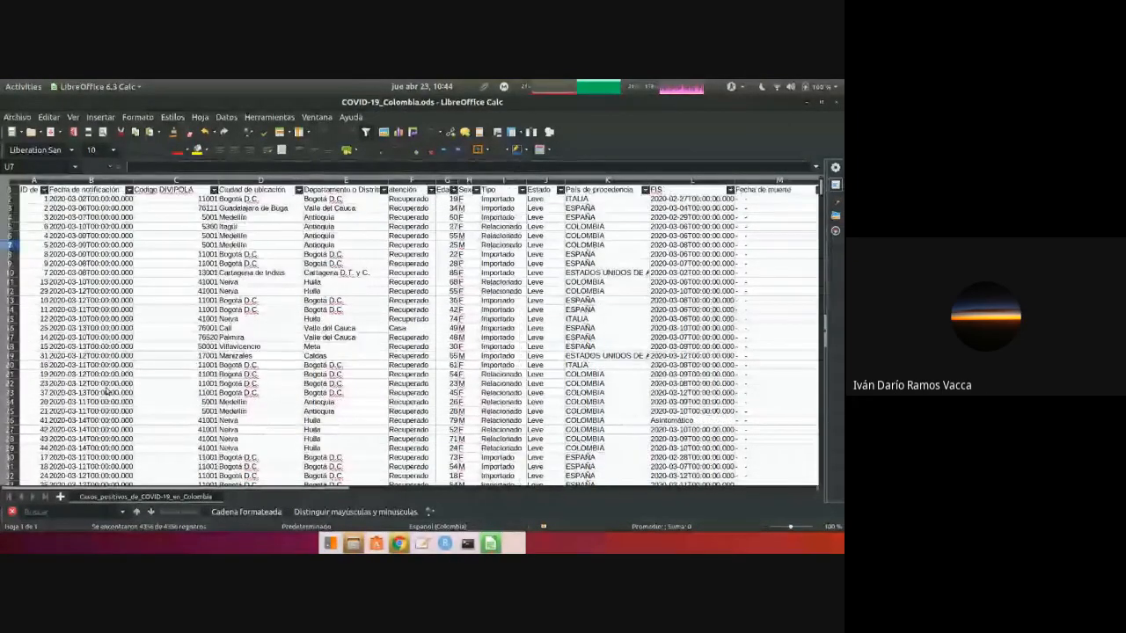
scroll(107, 391, right, 3)
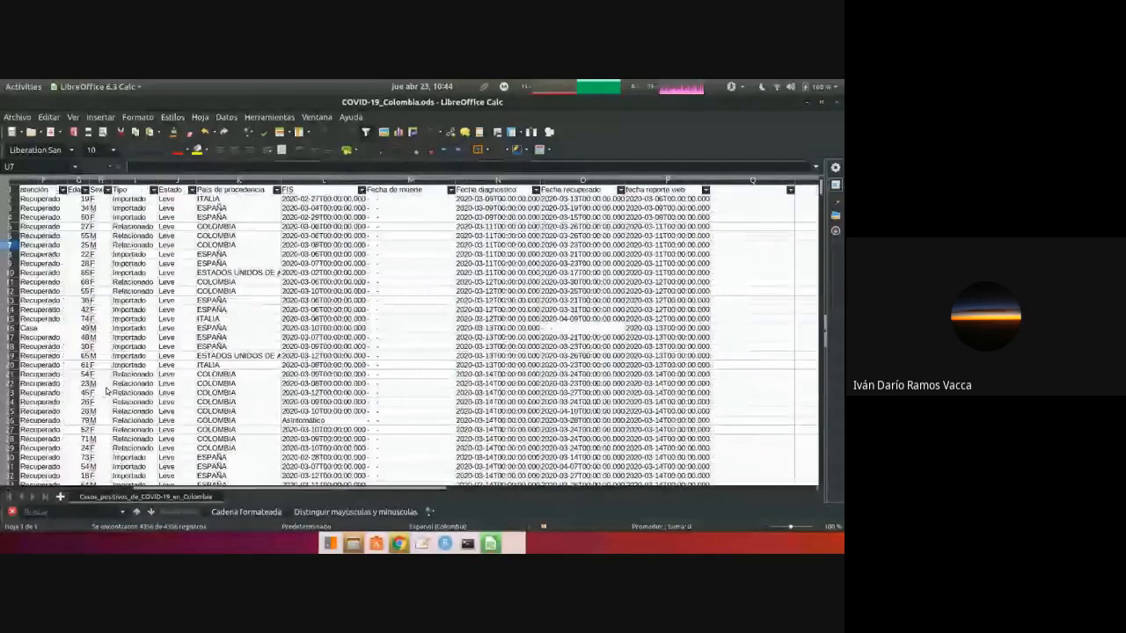
scroll(107, 391, left, 3)
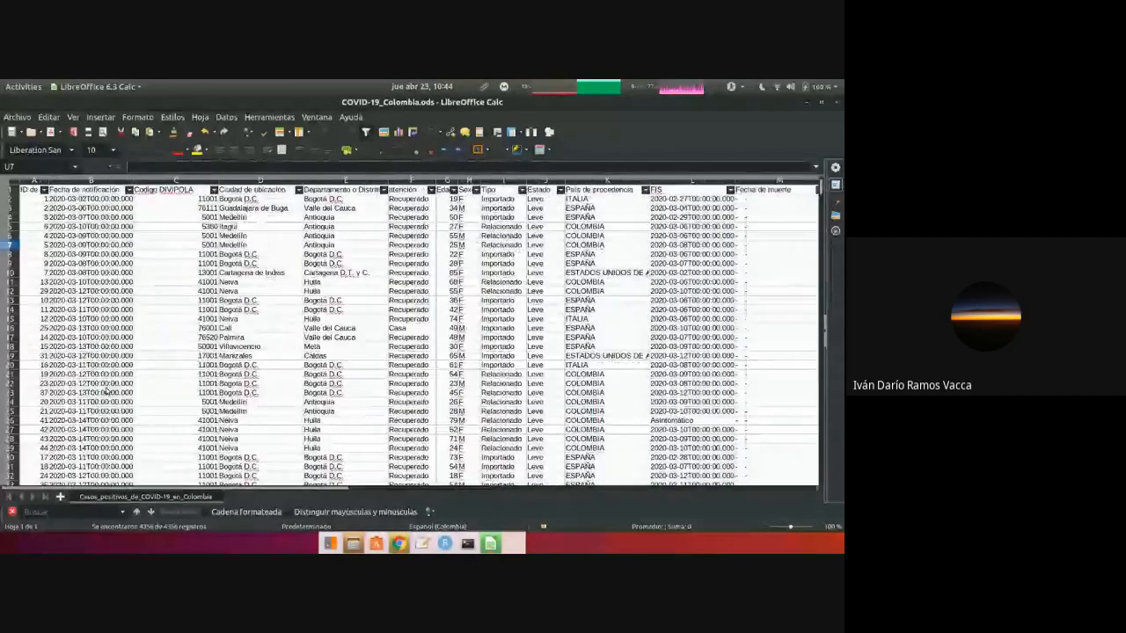
key(ctrl+z)
key(ctrl+z)
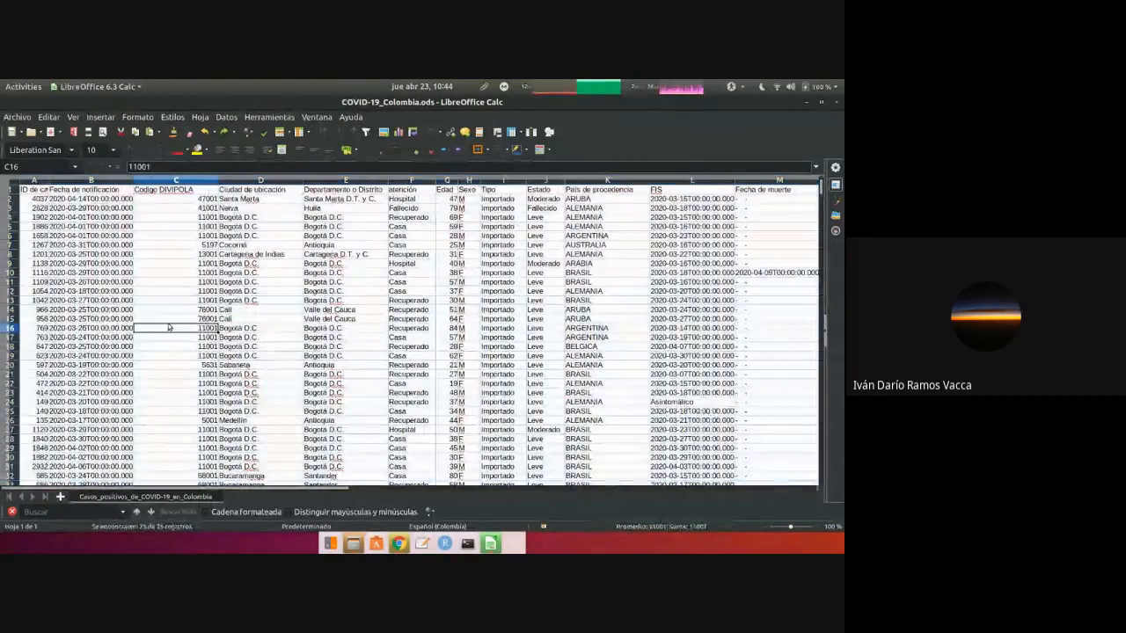
- Select the whole case sheet and start a pivot table using the current selection as its source
click(28, 192)
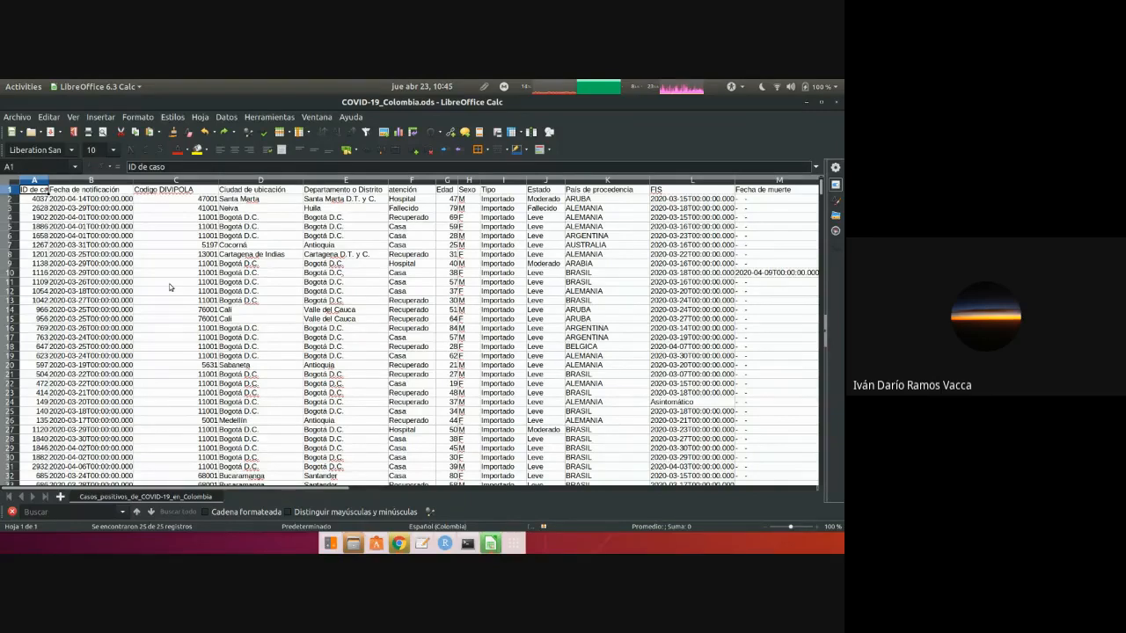
click(11, 180)
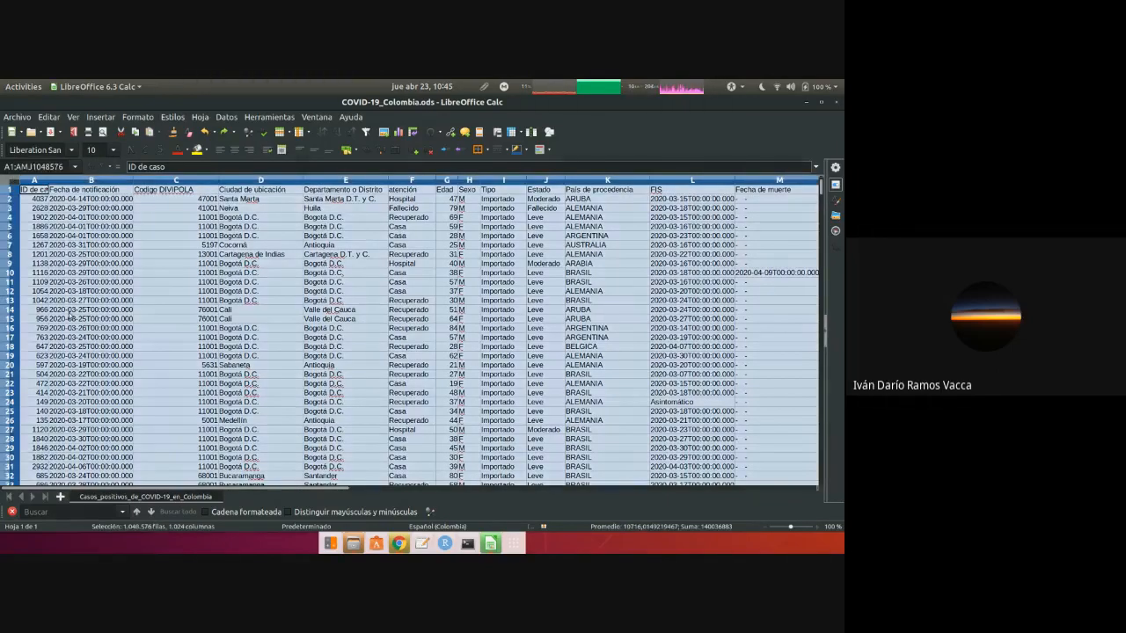
scroll(270, 339, right, 3)
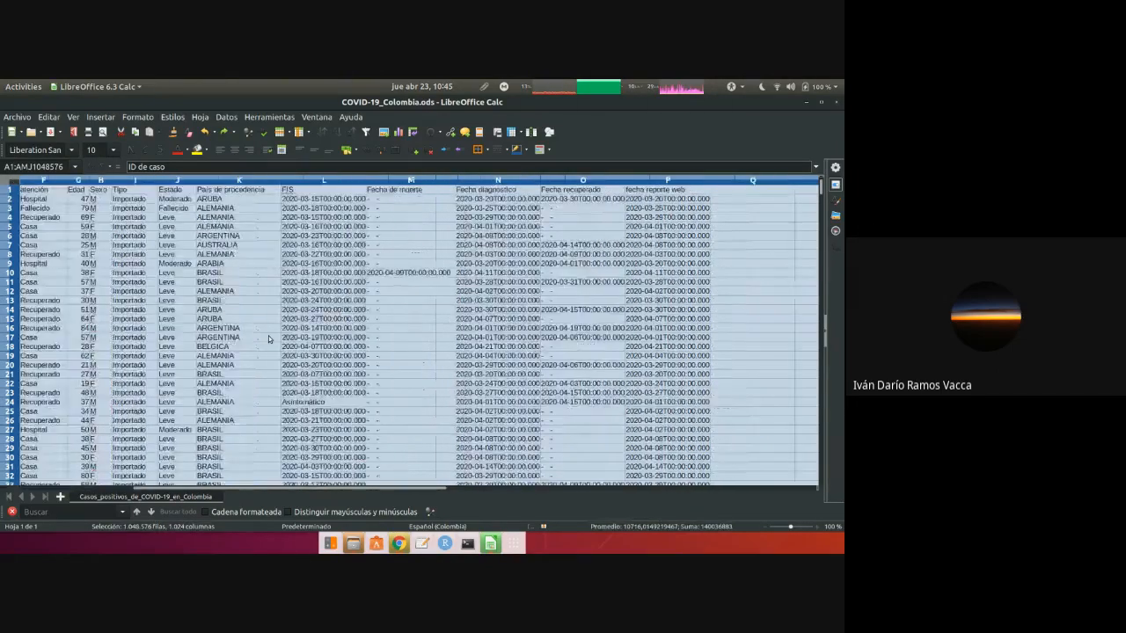
scroll(271, 340, left, 3)
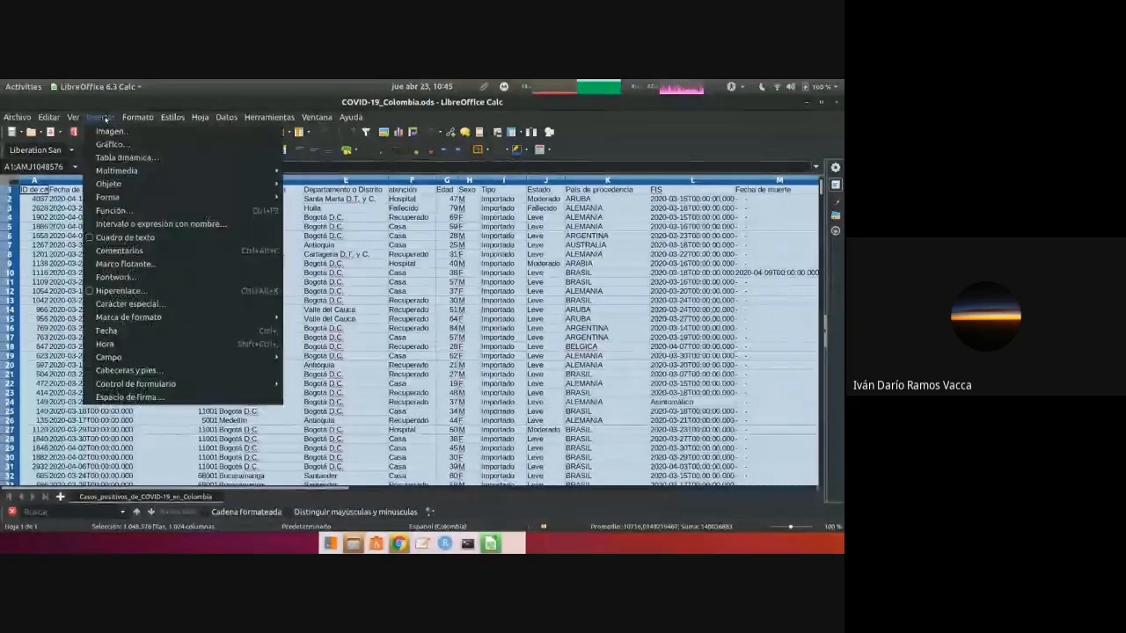
click(102, 117)
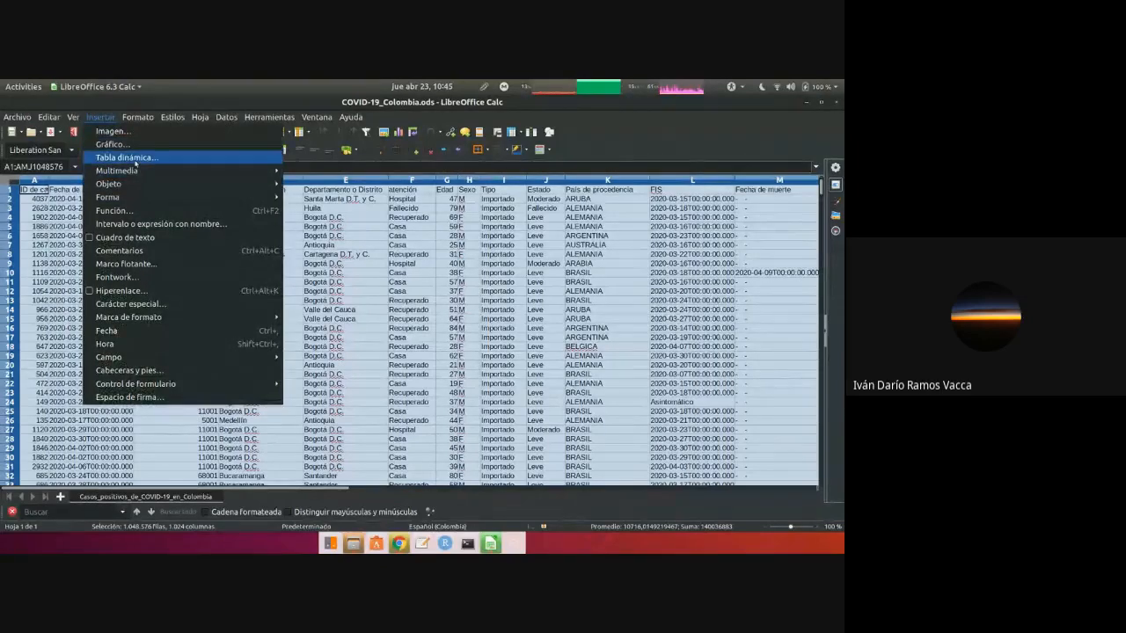
click(125, 158)
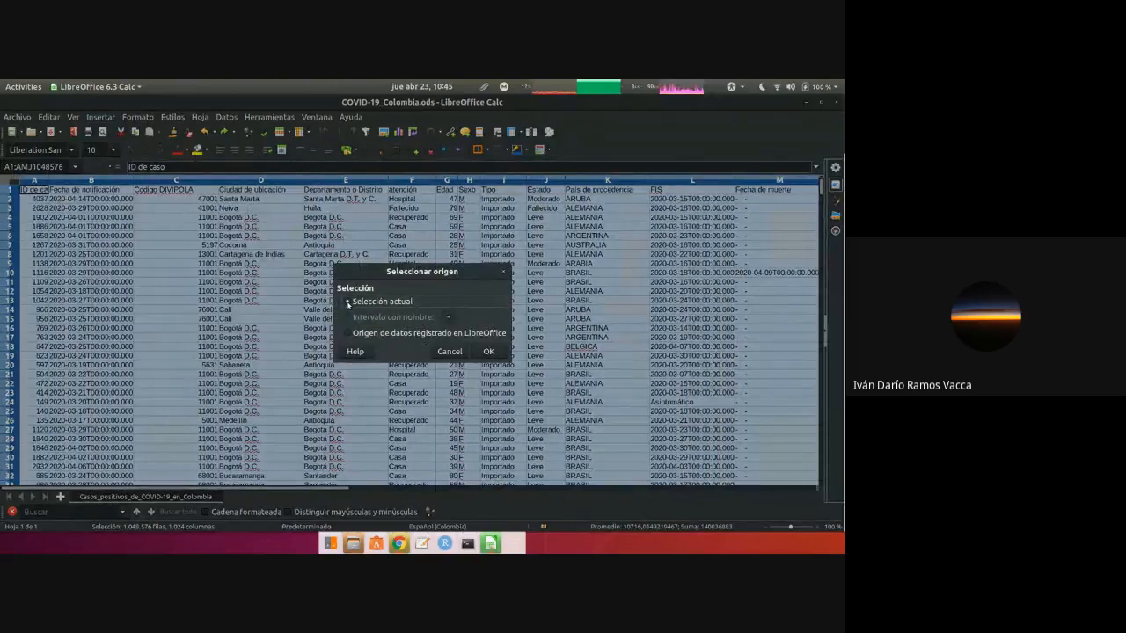
click(498, 355)
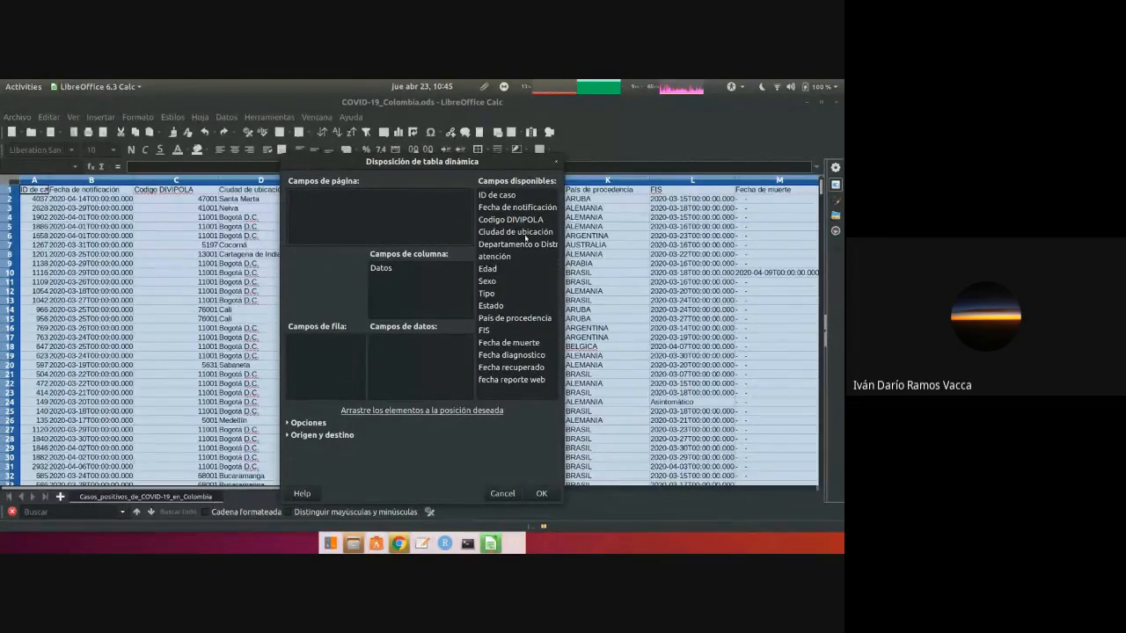
- Assign Ciudad de ubicación as the pivot table's page field and Fecha diagnostico as its row field
drag(526, 236, 343, 363)
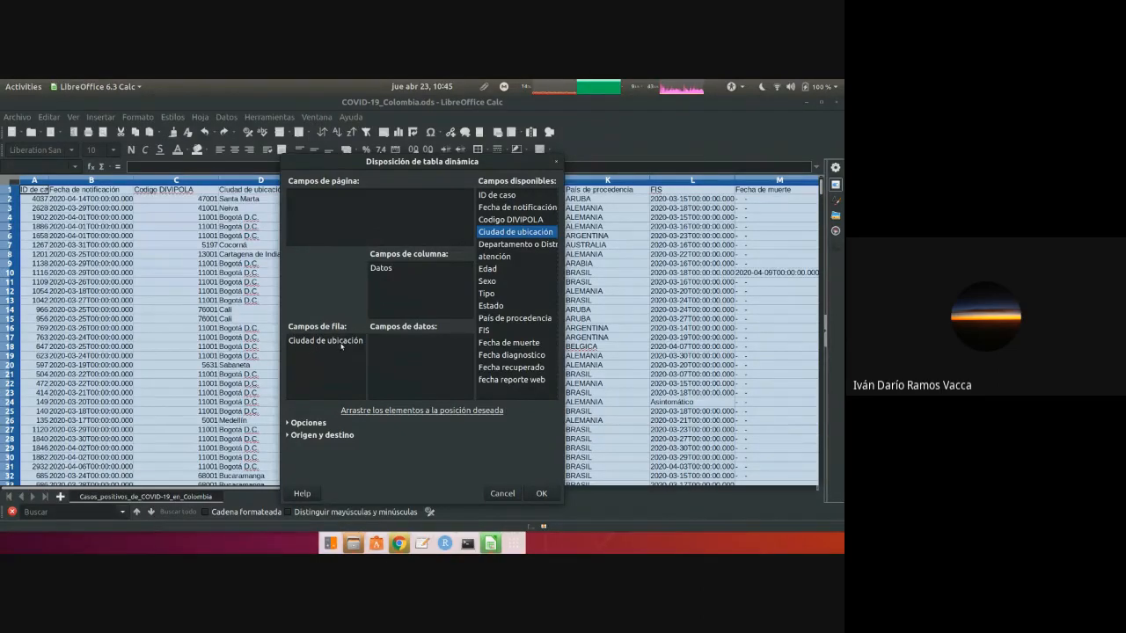
drag(342, 346, 340, 221)
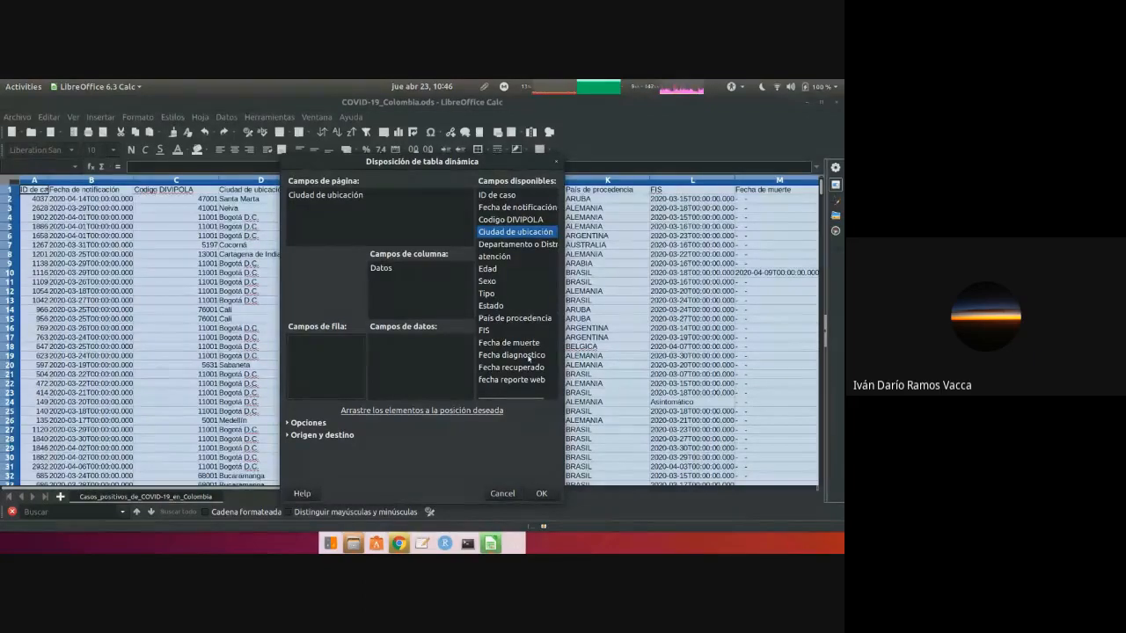
drag(529, 359, 356, 369)
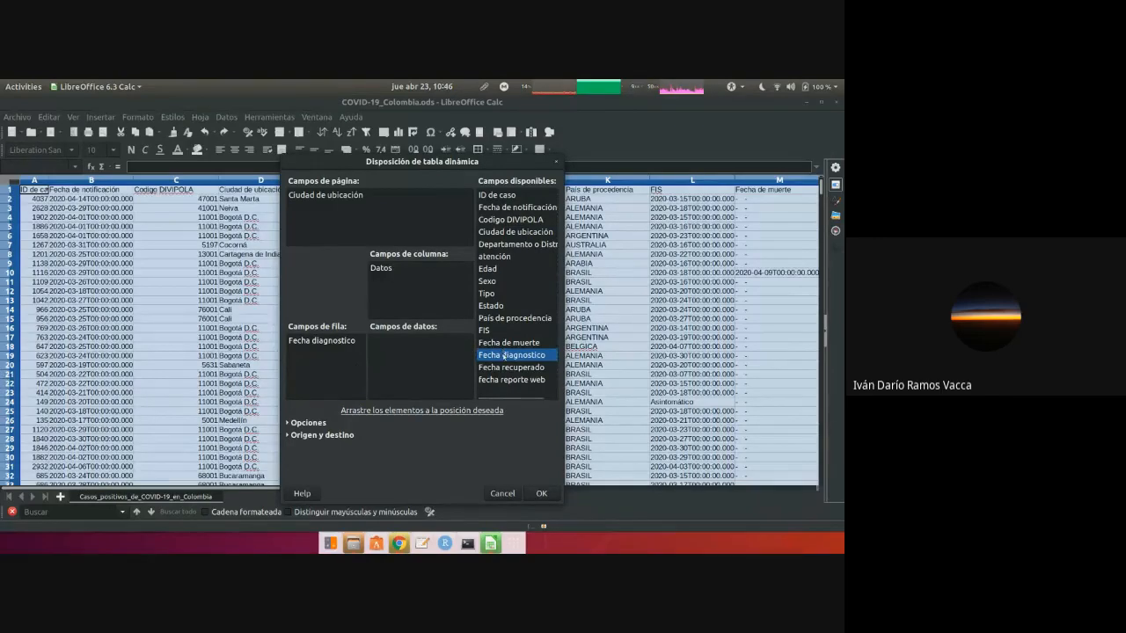
- Add Fecha diagnostico as a data field with the Conteo function and create the pivot table
drag(506, 355, 420, 355)
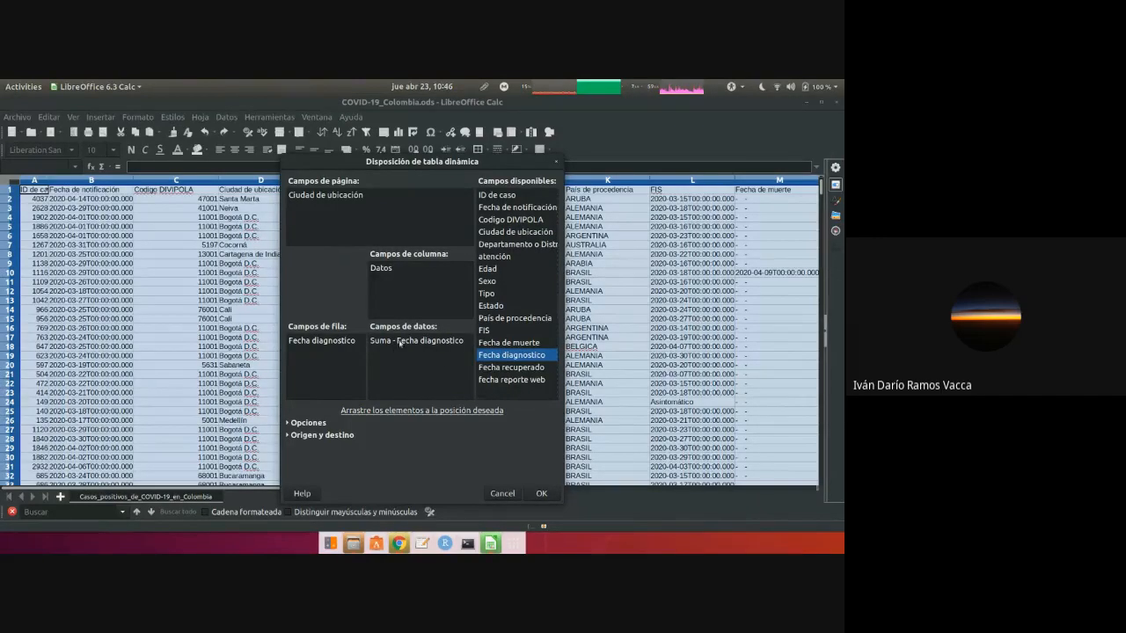
click(392, 343)
double_click(392, 343)
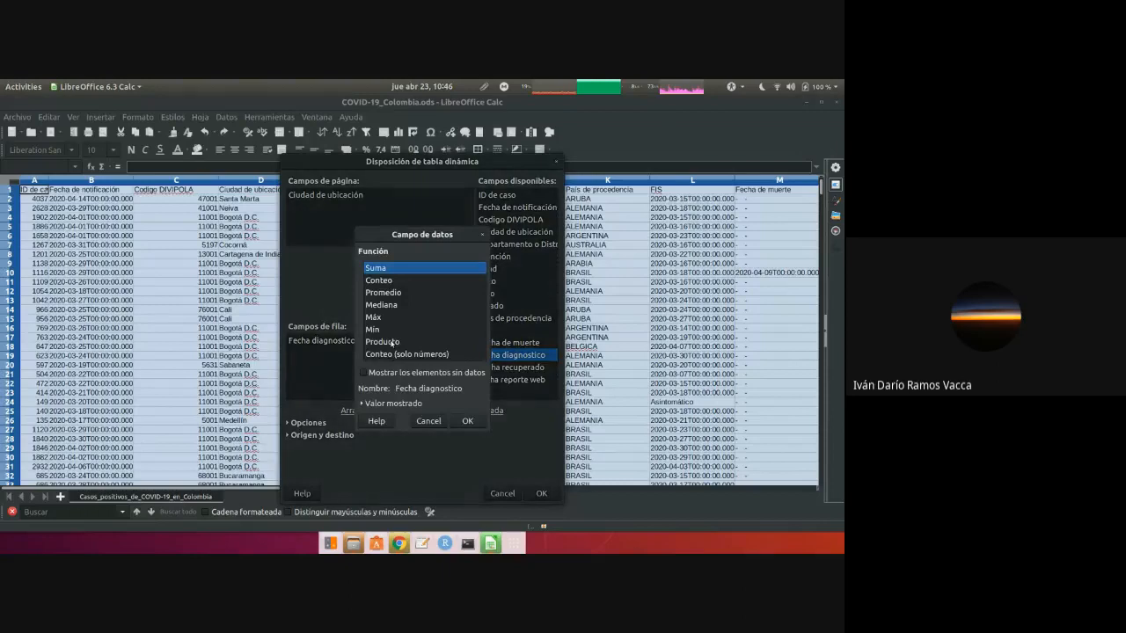
click(393, 282)
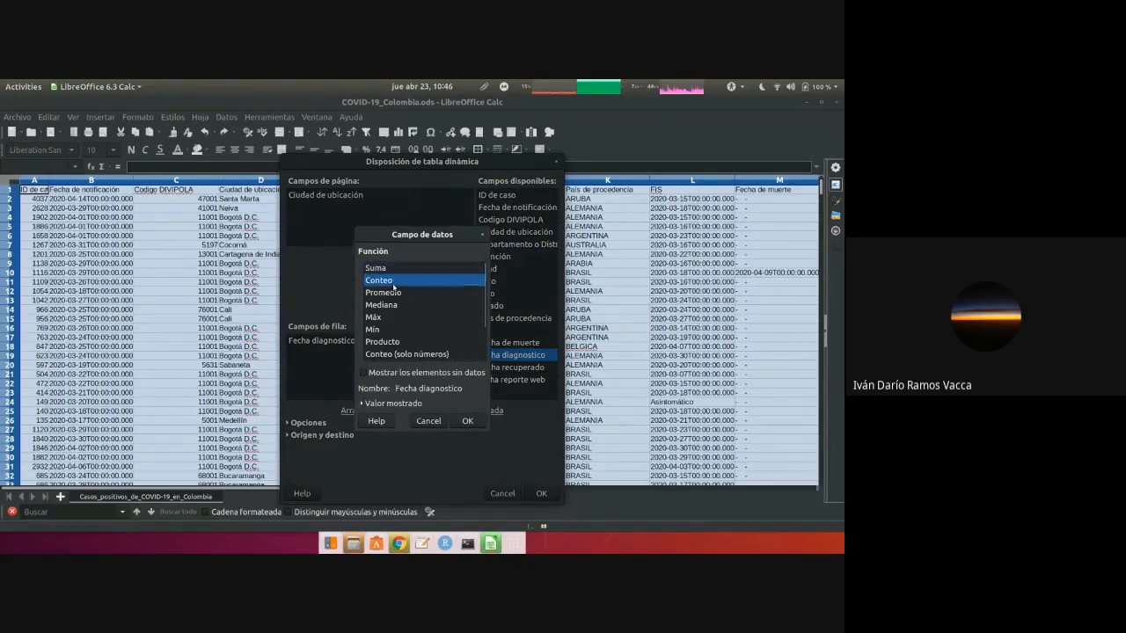
click(467, 420)
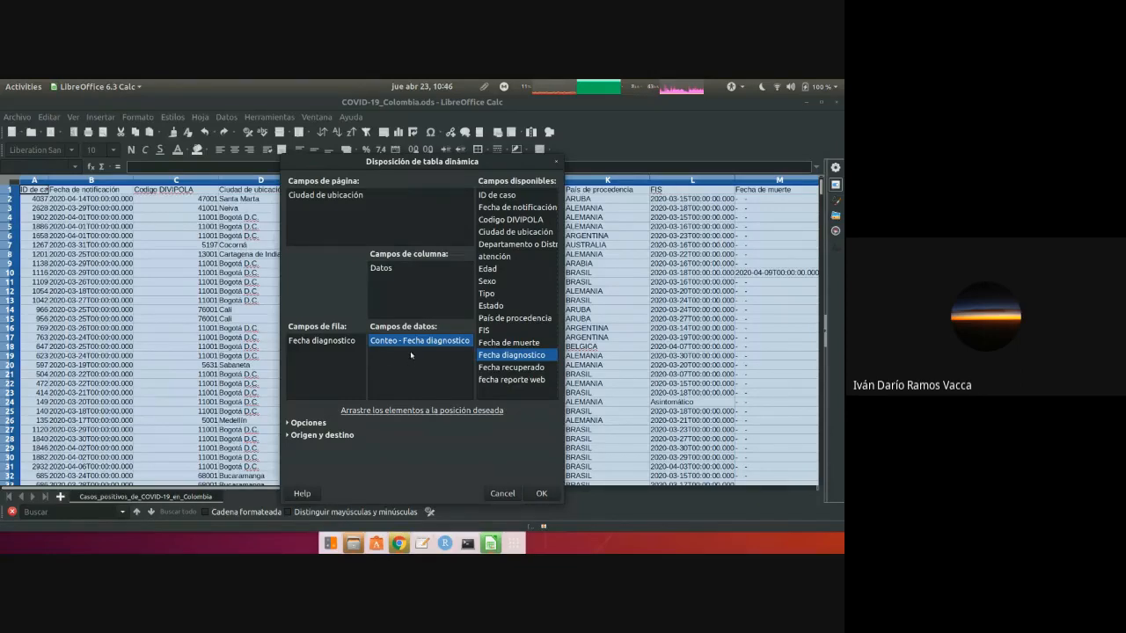
click(538, 494)
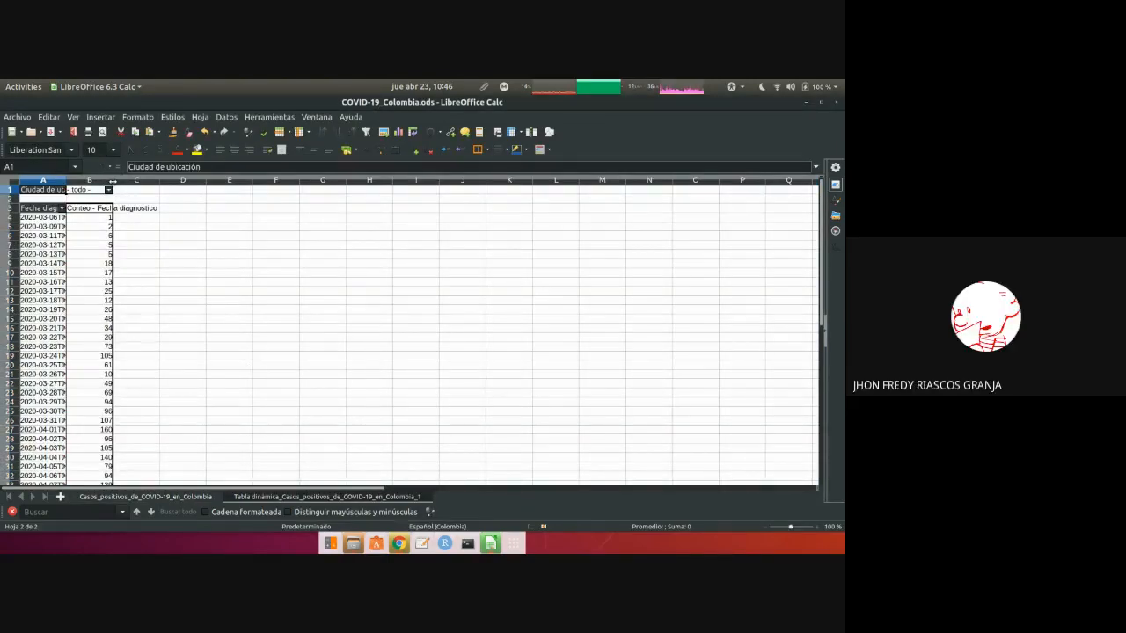
- Adjust the pivot sheet's column widths, fitting column A to its contents and making column B moderately wider than its default
drag(112, 181, 213, 181)
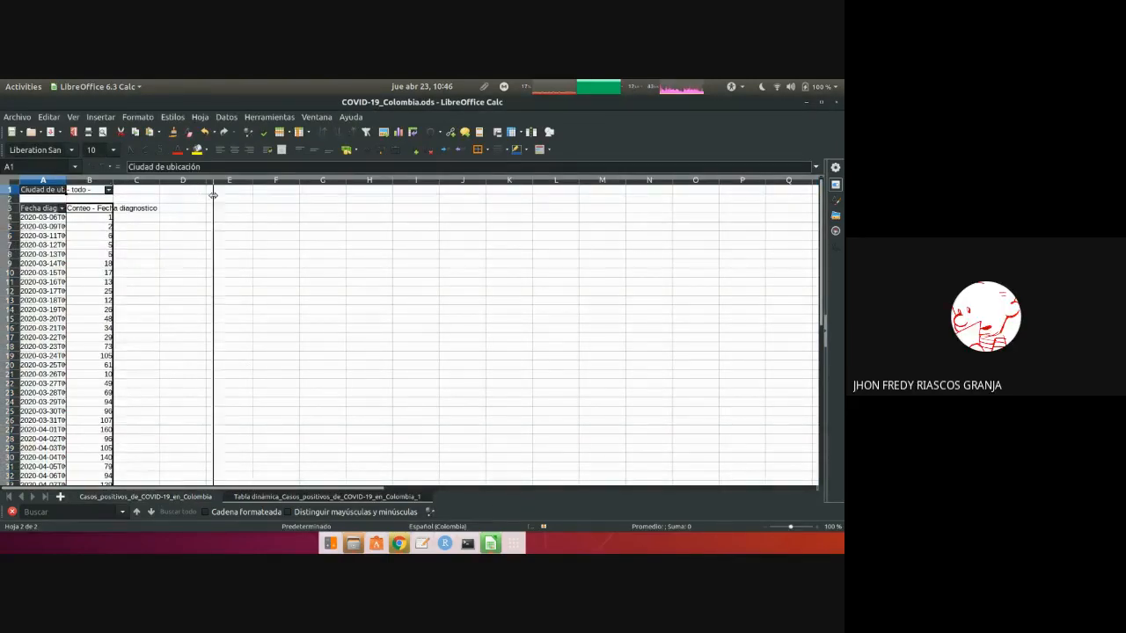
double_click(65, 181)
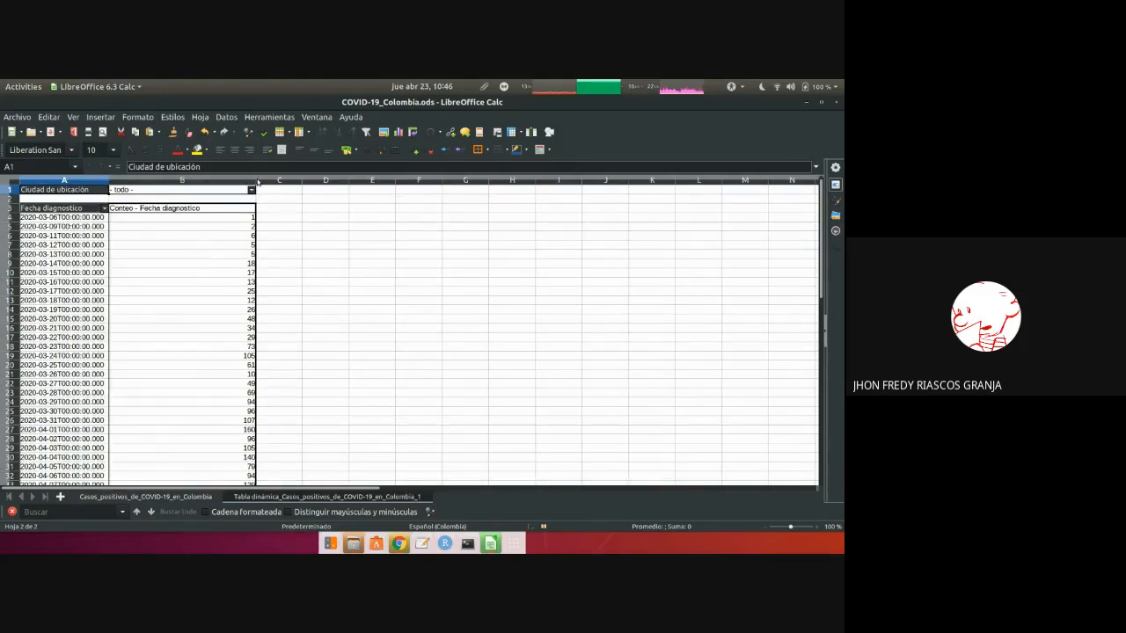
drag(257, 180, 168, 180)
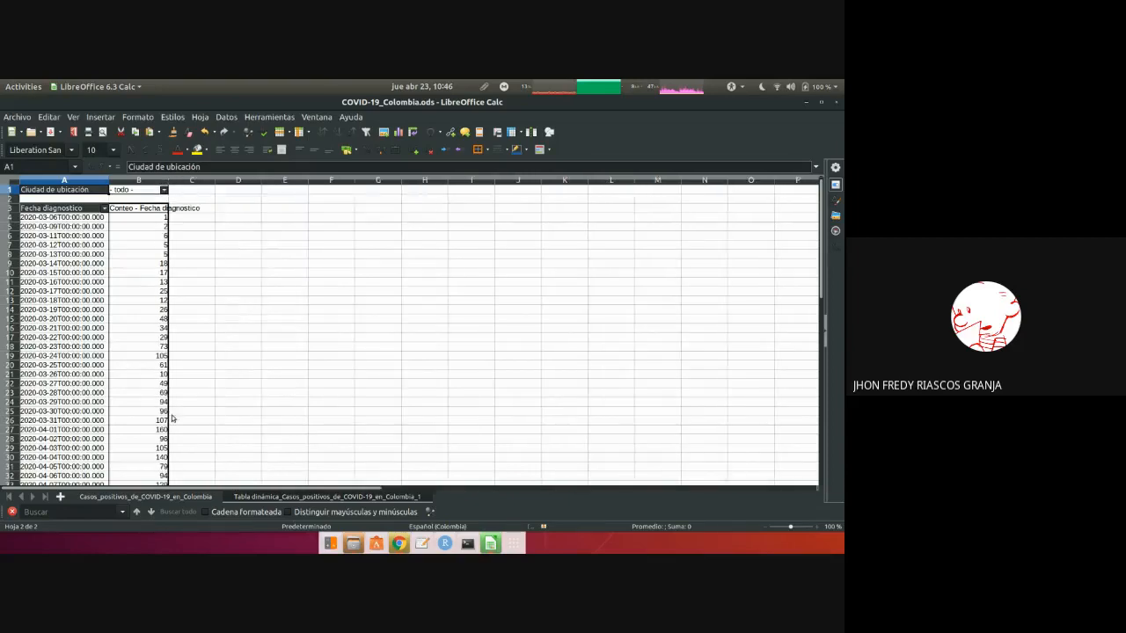
- Select all data on the Casos_positivos_de_COVID-19_en_Colombia sheet and view the available pivot table commands without applying any
click(169, 497)
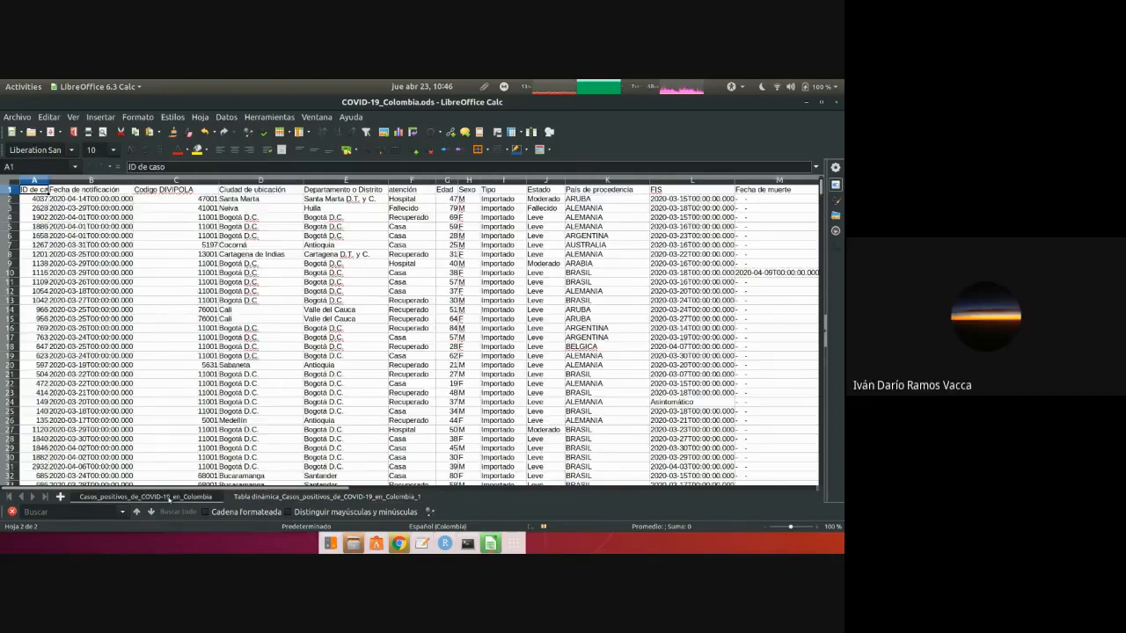
key(ctrl+a)
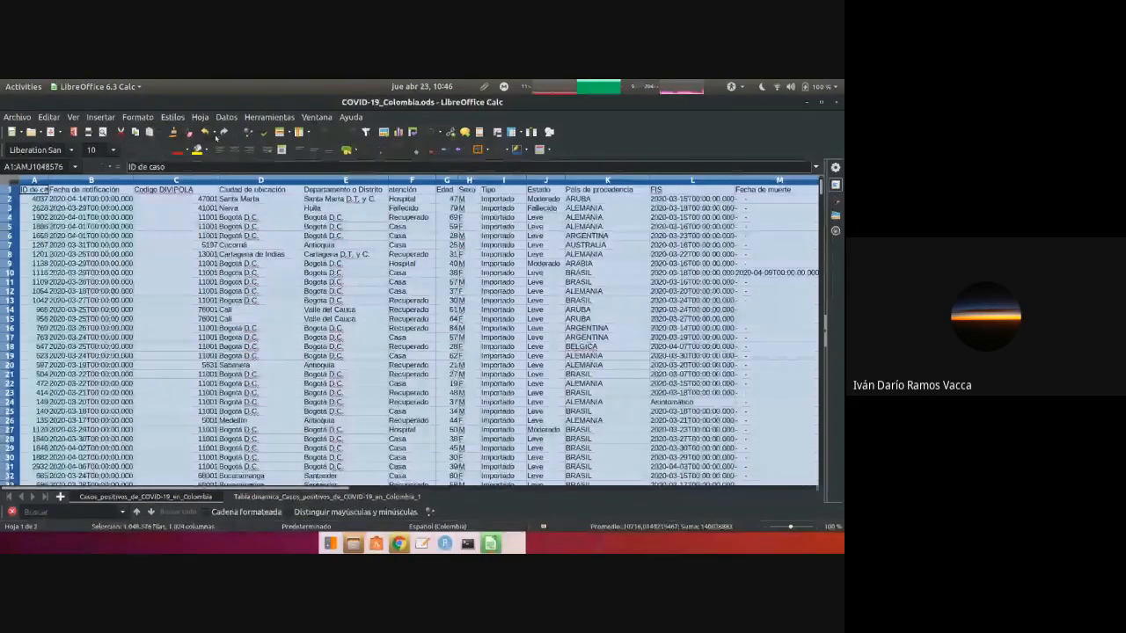
click(230, 119)
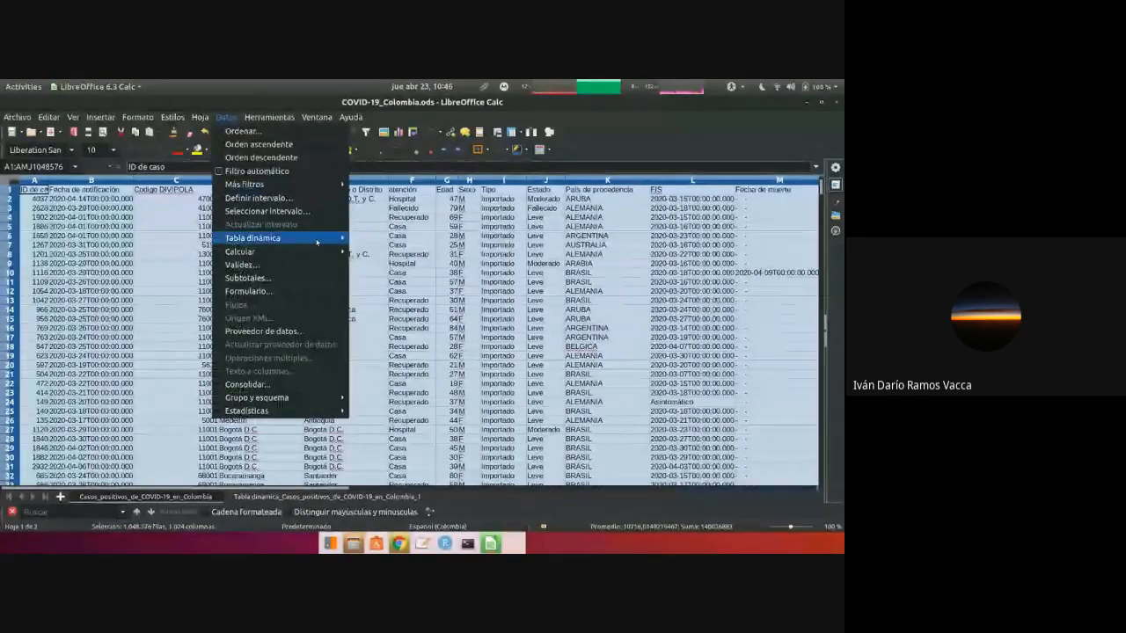
mouse_move(342, 238)
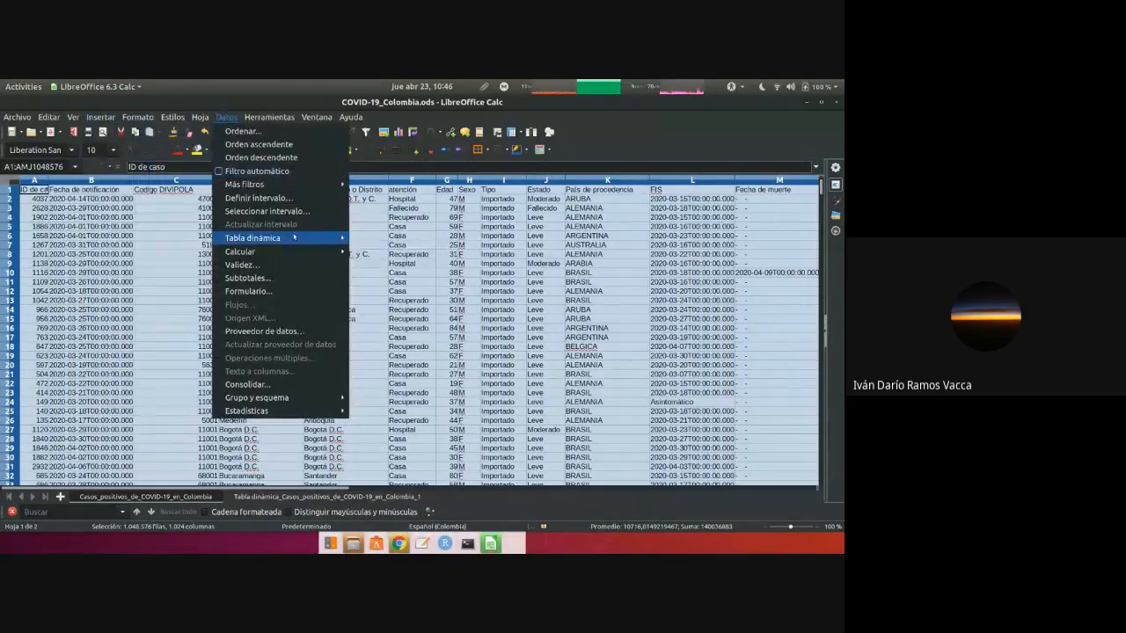
mouse_move(294, 243)
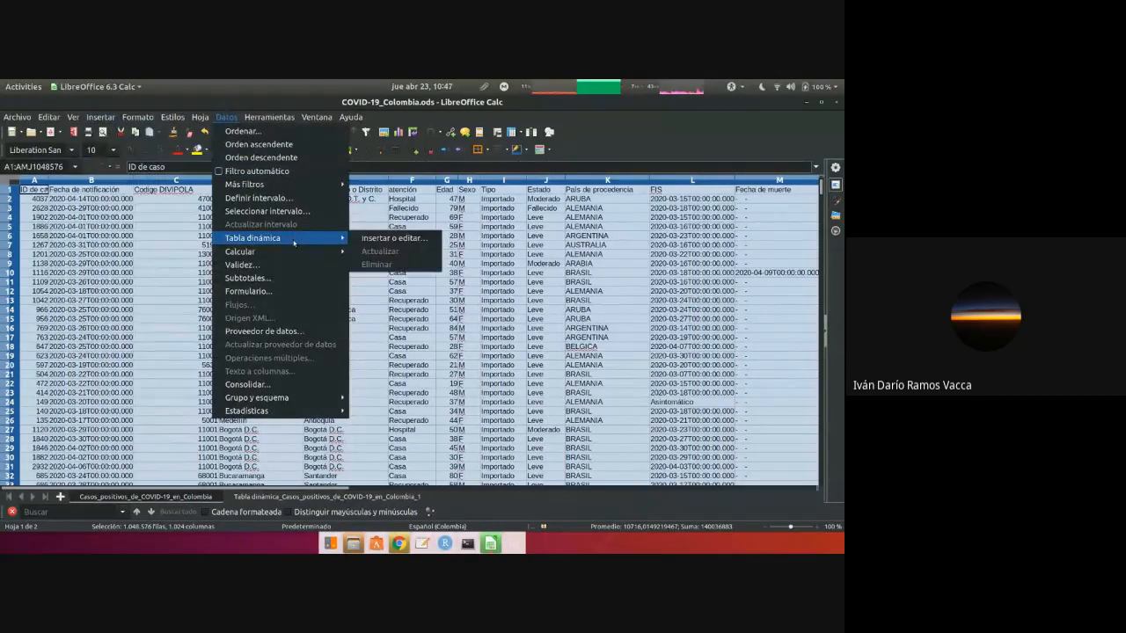
click(391, 351)
- Reopen the layout properties of the pivot table on its own sheet and review its page, row, data and column fields
click(332, 497)
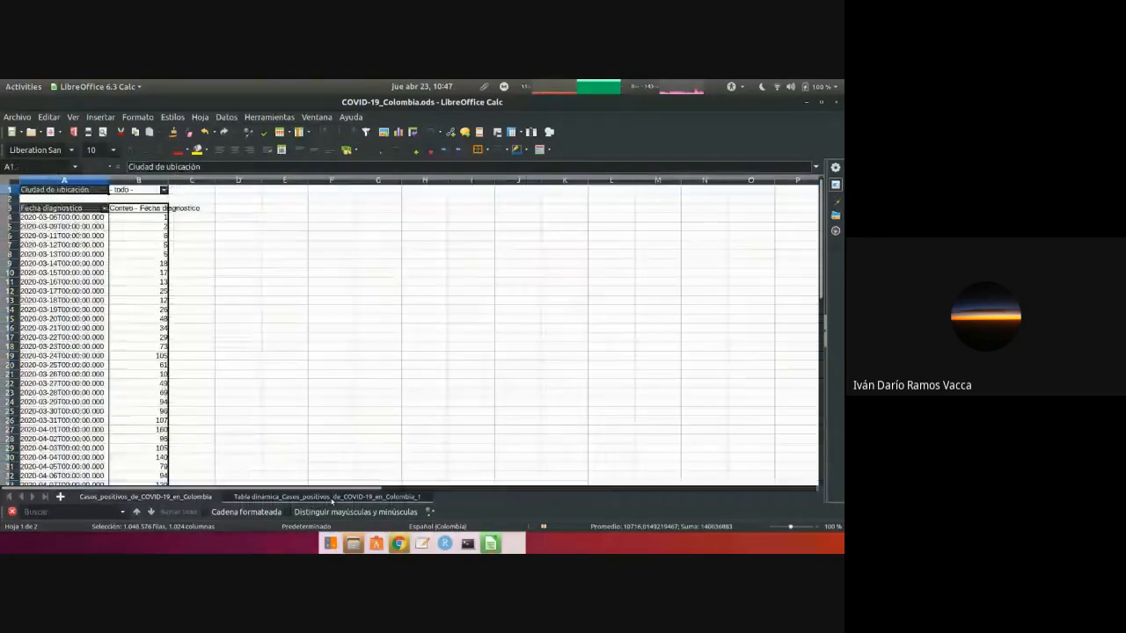
right_click(134, 361)
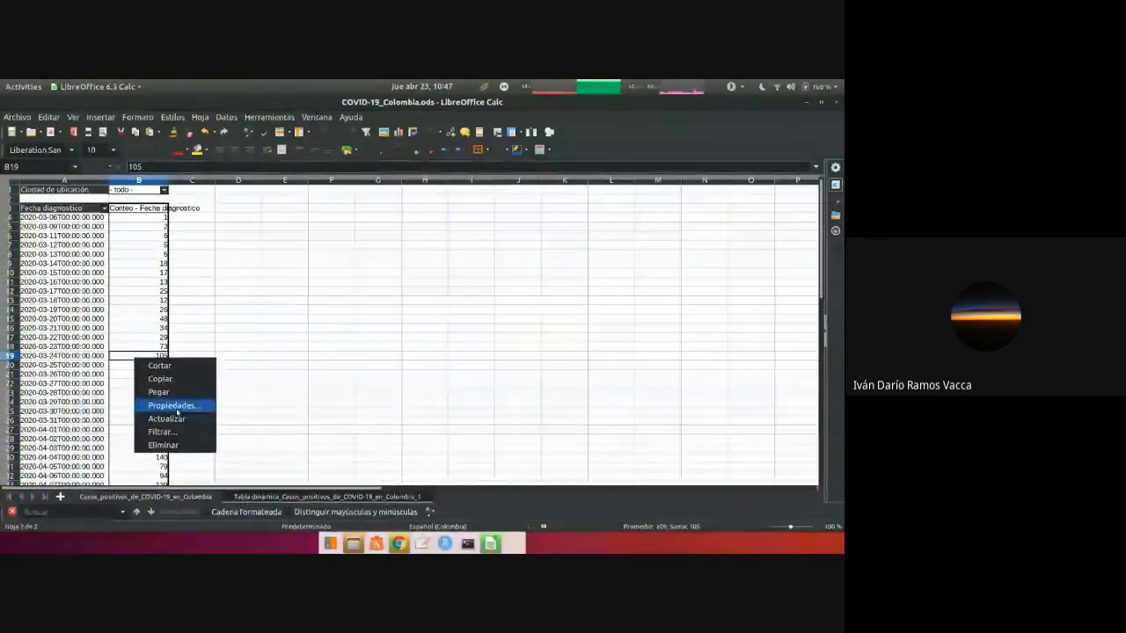
click(176, 407)
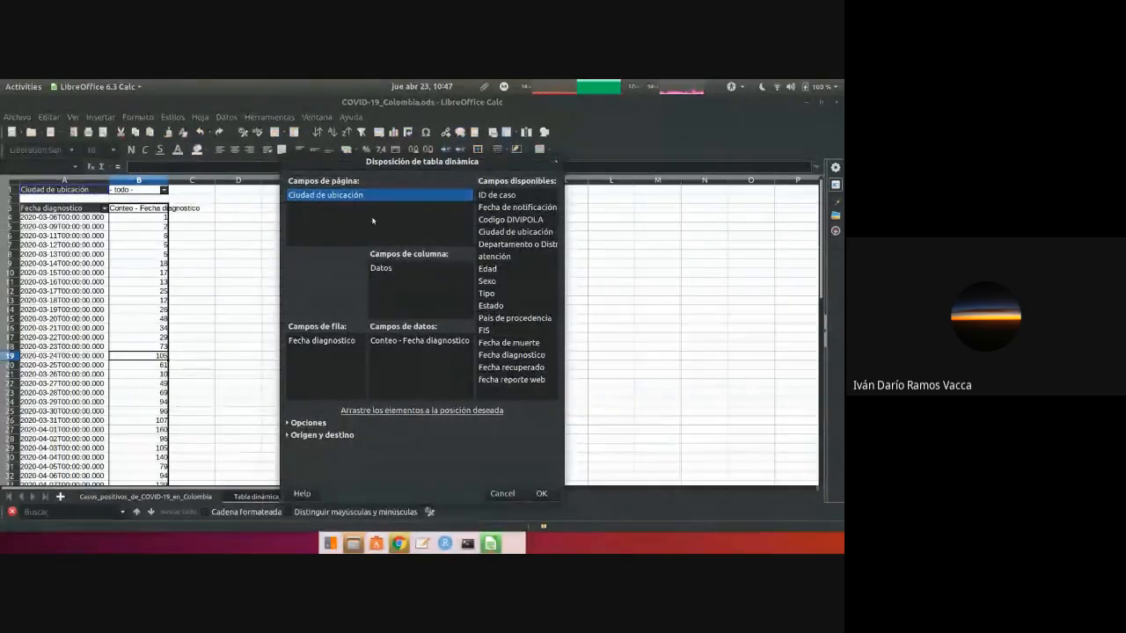
click(334, 345)
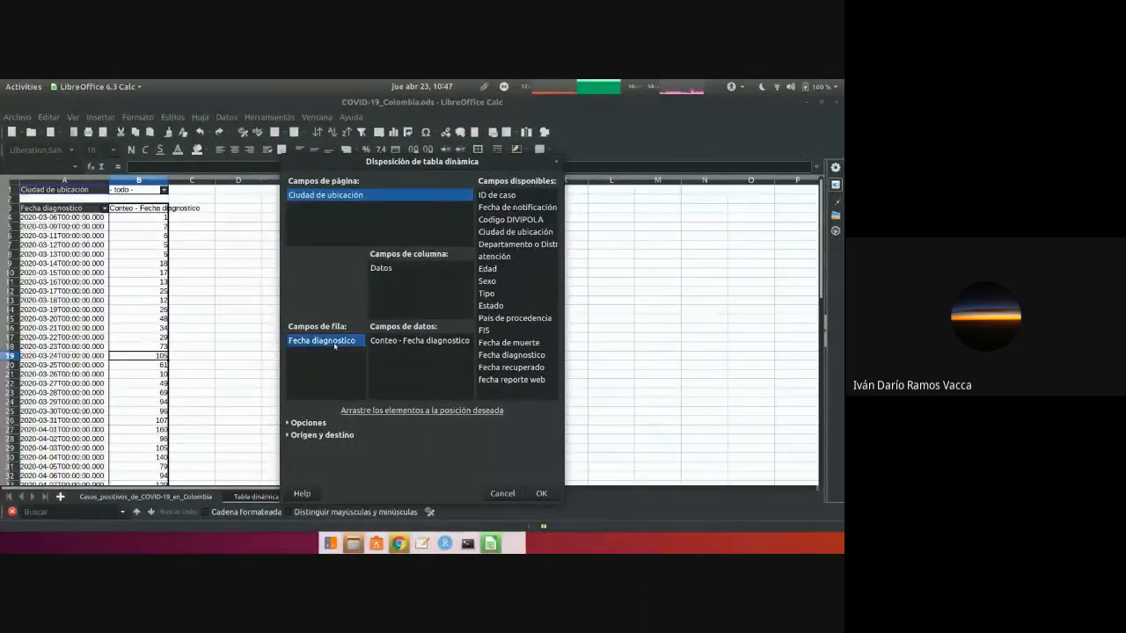
click(414, 343)
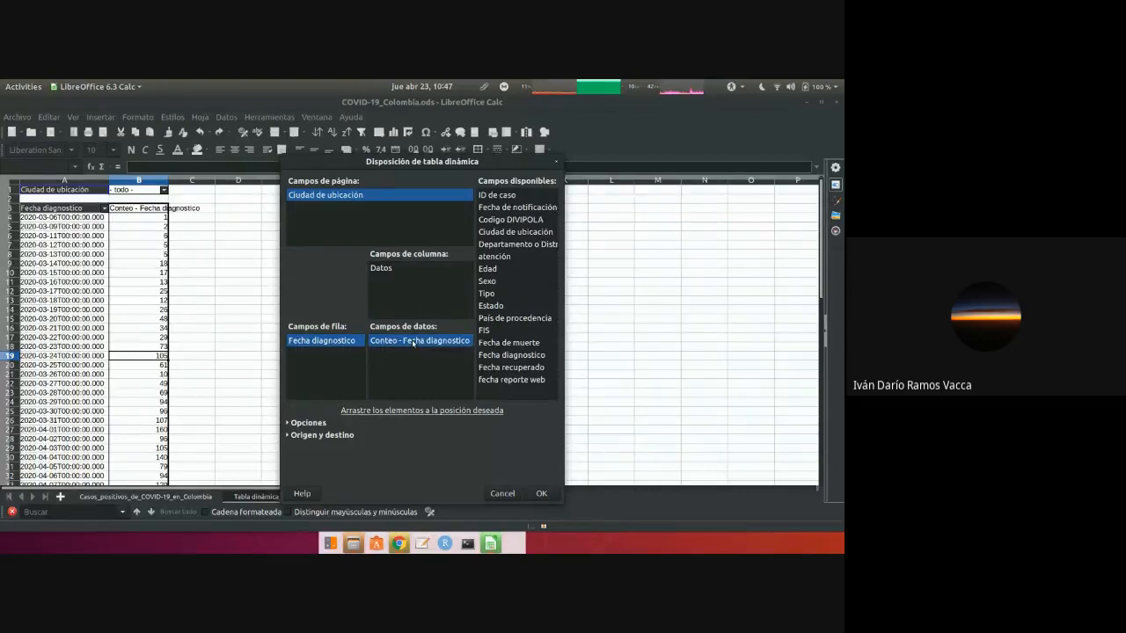
click(420, 302)
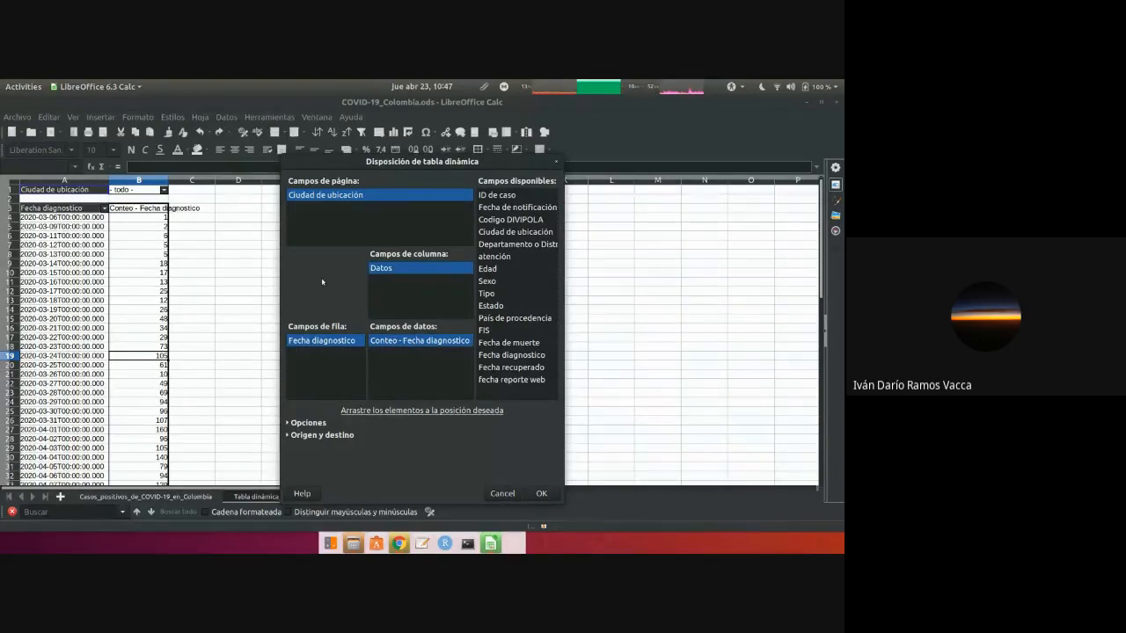
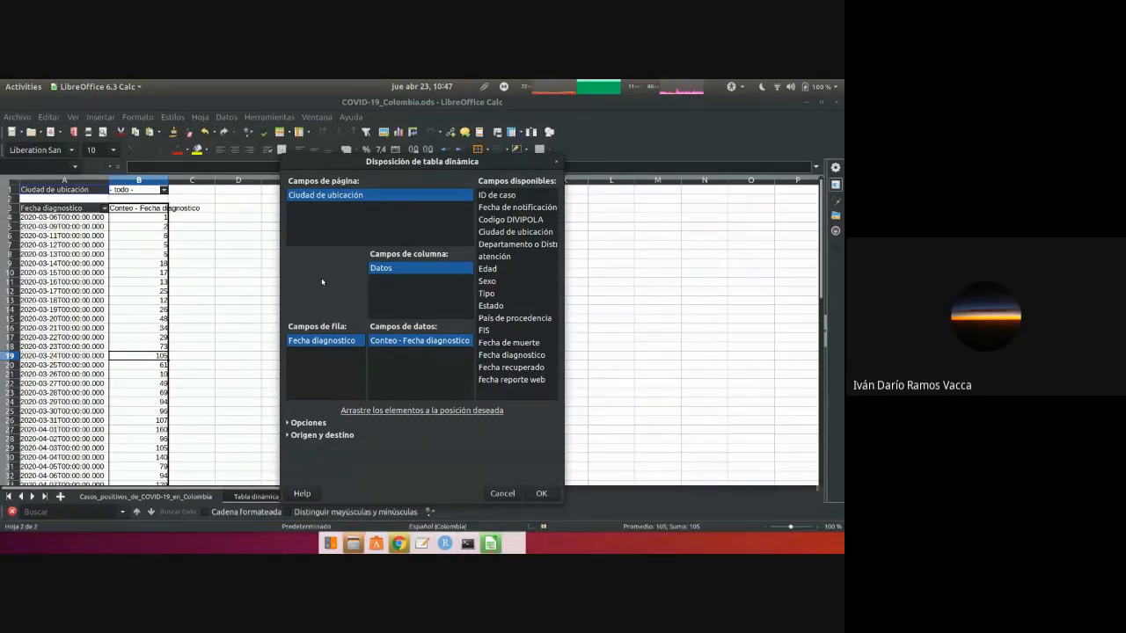
key(XF86AudioLowerVolume)
key(XF86AudioLowerVolume)
key(XF86AudioLowerVolume)
key(XF86AudioLowerVolume)
key(XF86AudioLowerVolume)
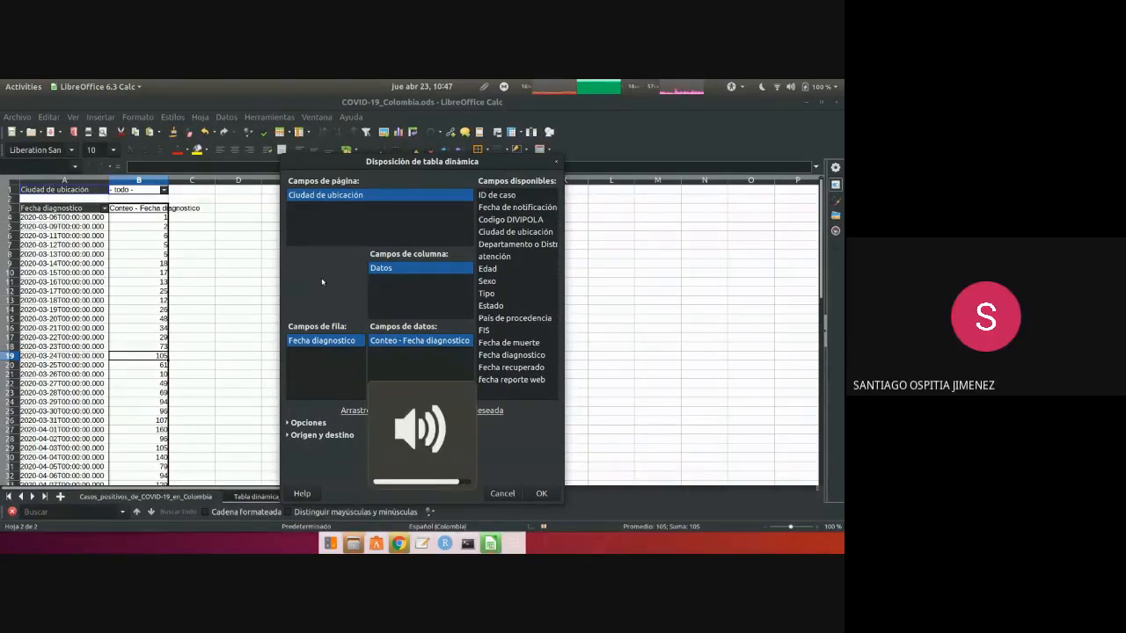
key(XF86AudioRaiseVolume)
key(XF86AudioRaiseVolume)
key(XF86AudioRaiseVolume)
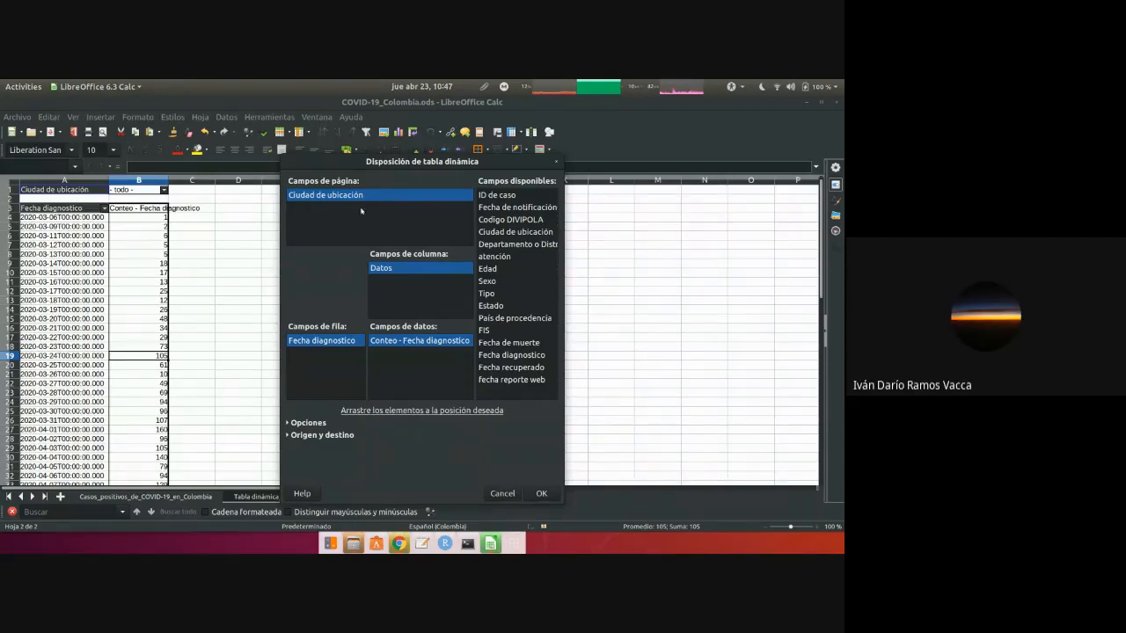
- Try Suma as the function of the Fecha diagnostico data field, reselect Conteo and confirm the field settings
double_click(396, 345)
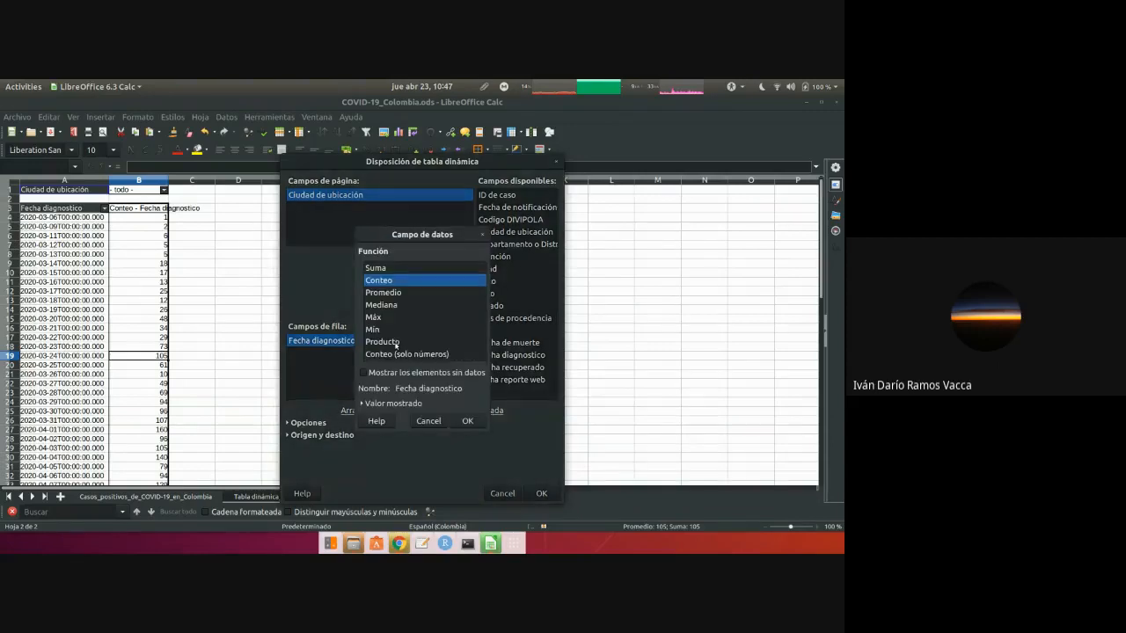
click(389, 271)
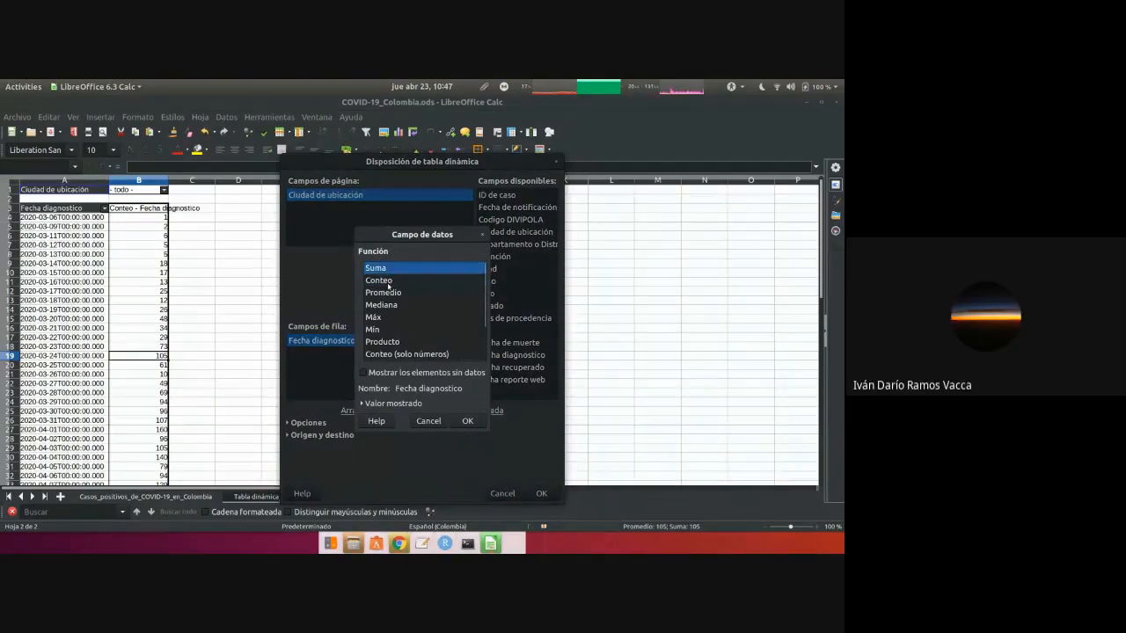
click(389, 279)
click(467, 422)
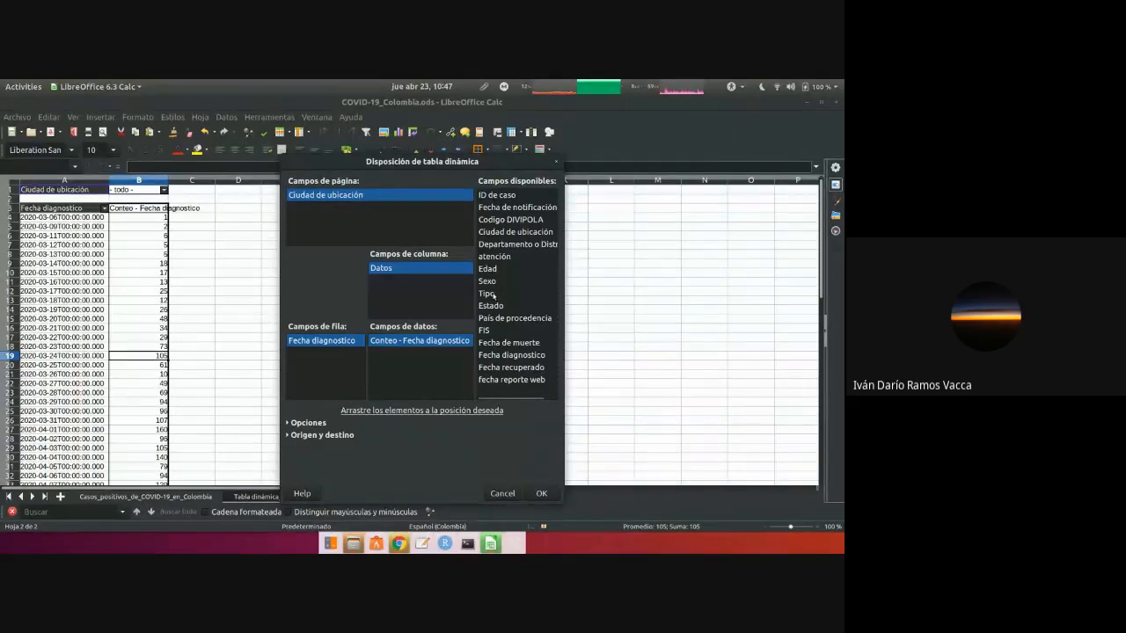
- Add Tipo as a row field below Fecha diagnostico and update the pivot table
drag(494, 296, 333, 376)
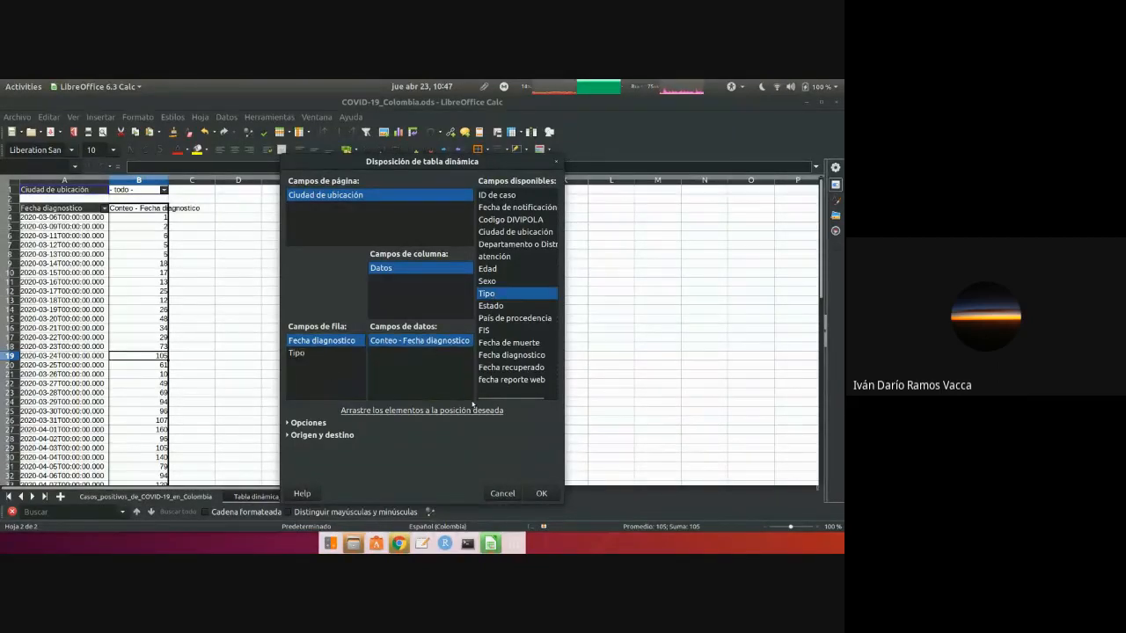
click(540, 493)
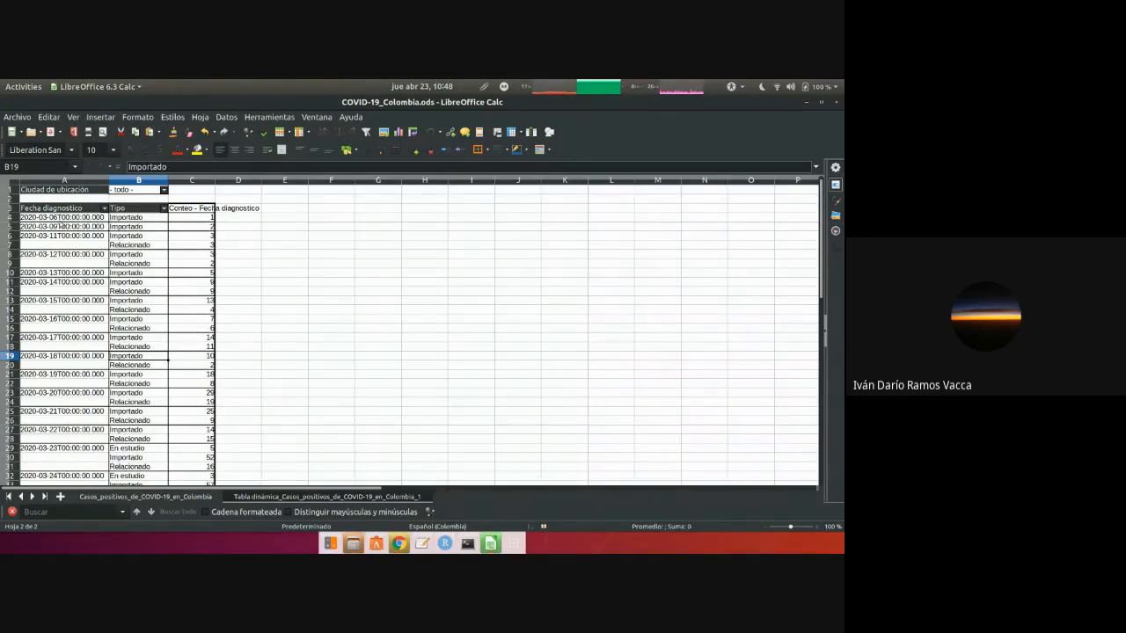
- Examine how the pivot table breaks down the cases of each diagnosis date by Tipo, comparing the earlier March dates with the later ones
scroll(98, 339, down, 10)
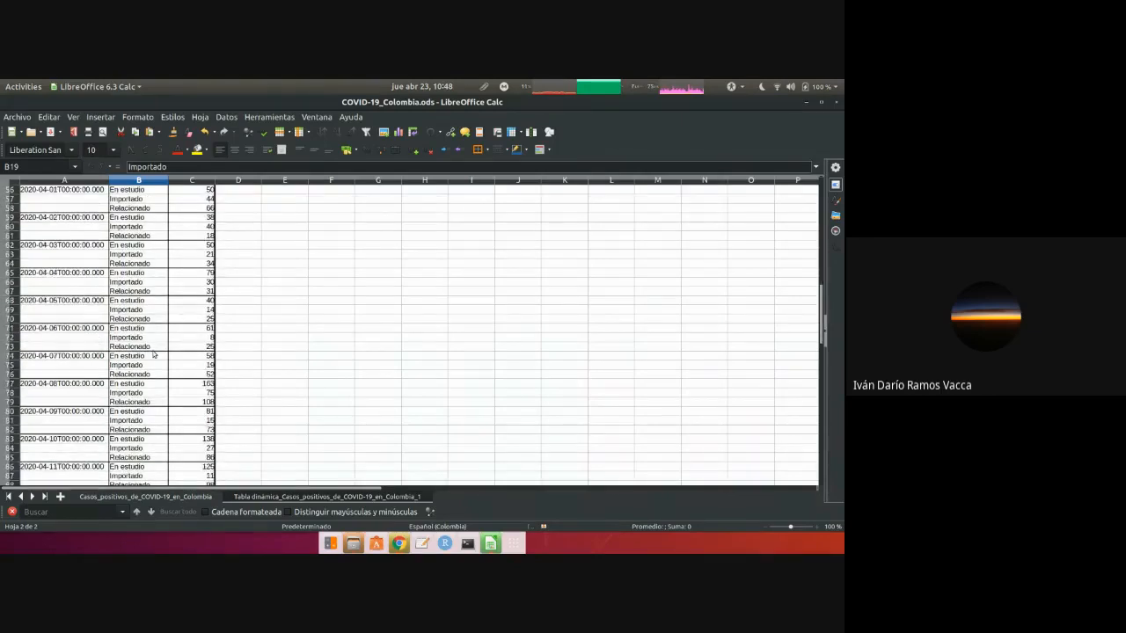
scroll(153, 354, down, 20)
scroll(153, 354, up, 20)
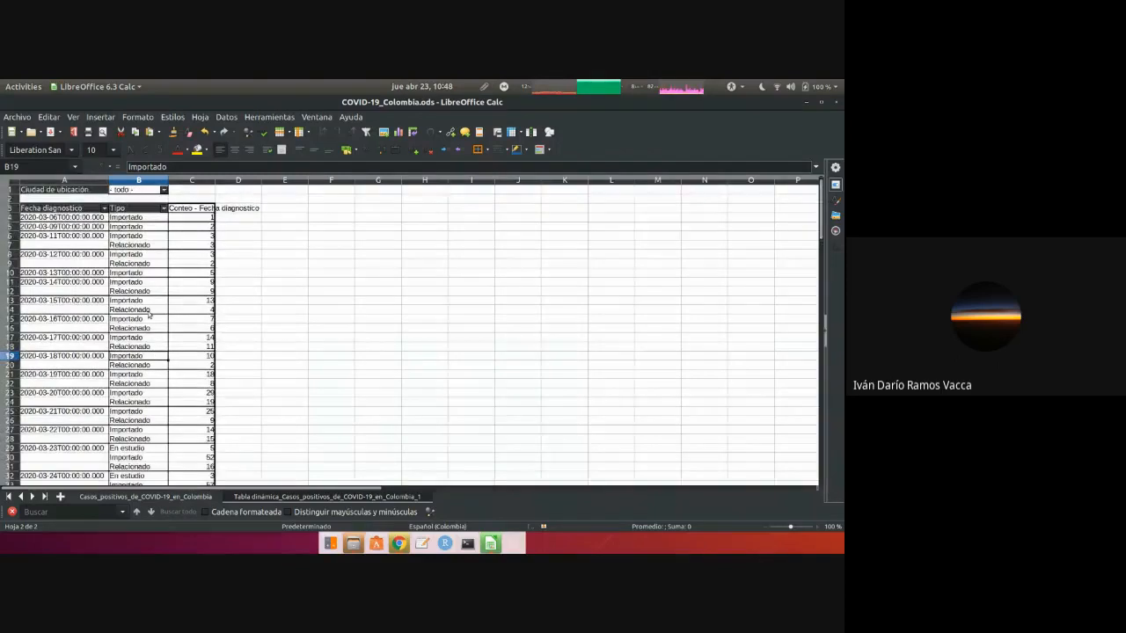
click(129, 226)
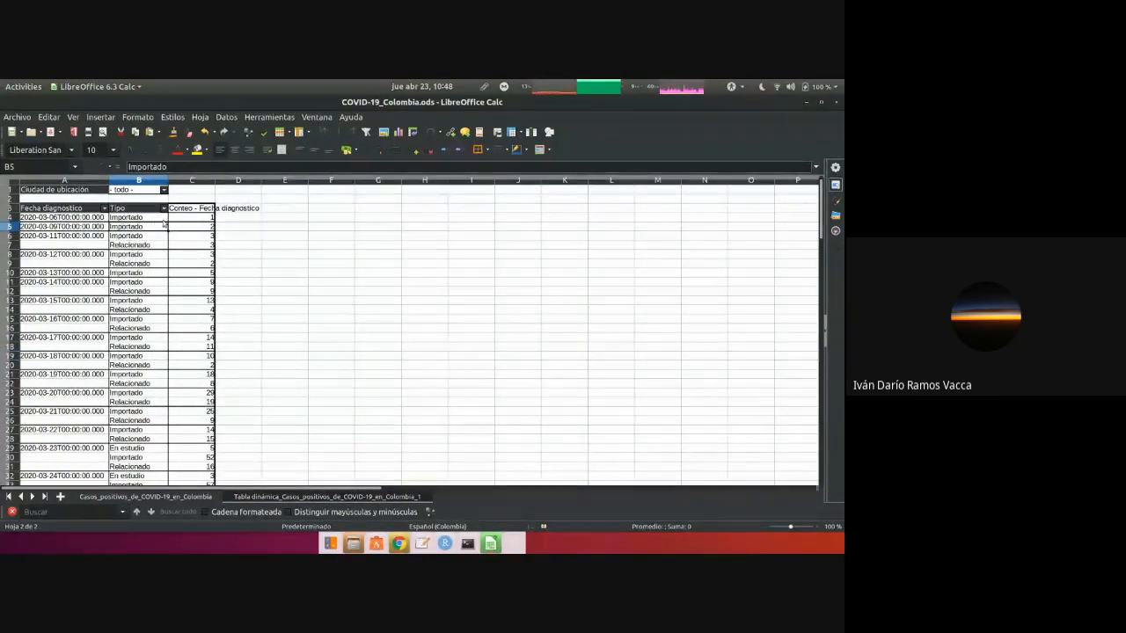
drag(164, 218, 164, 234)
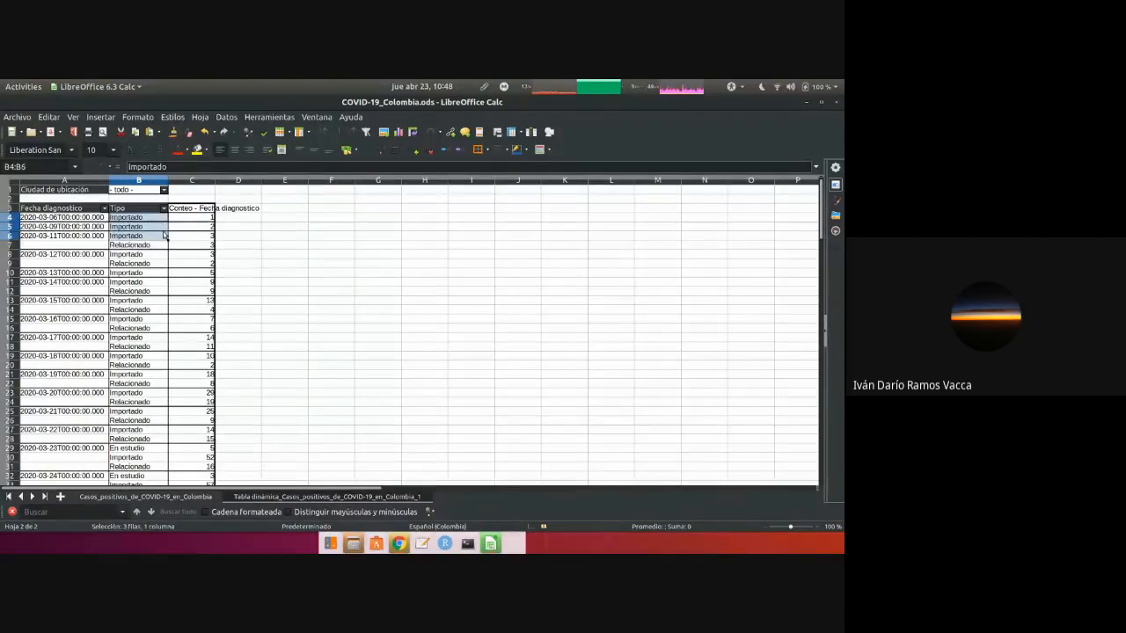
click(161, 245)
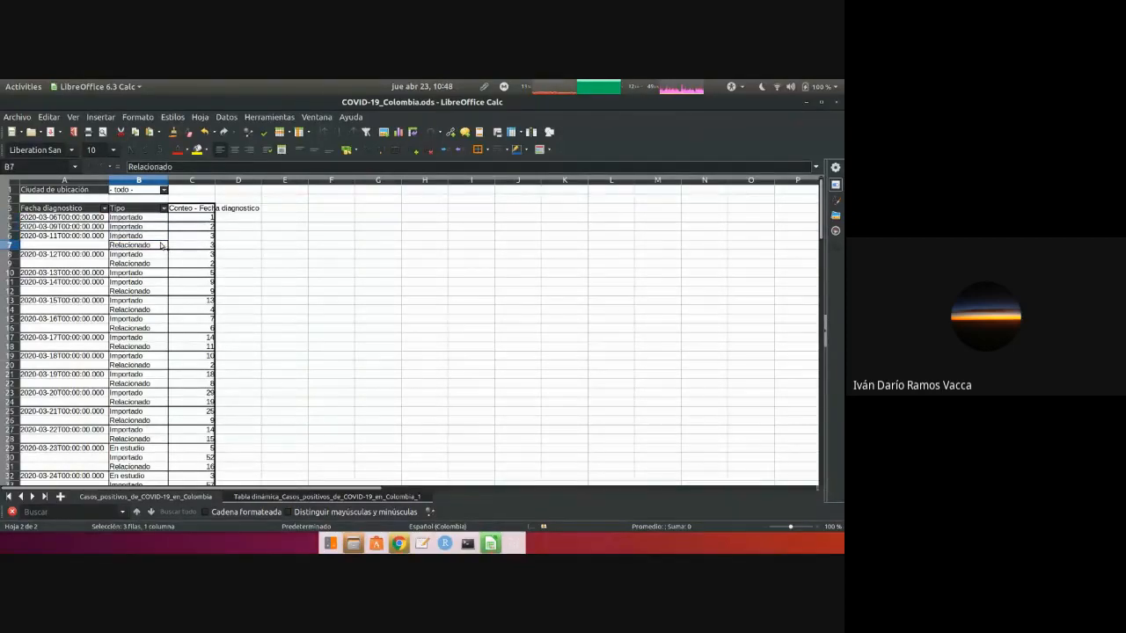
key(Down)
key(Down)
key(Down)
key(Down)
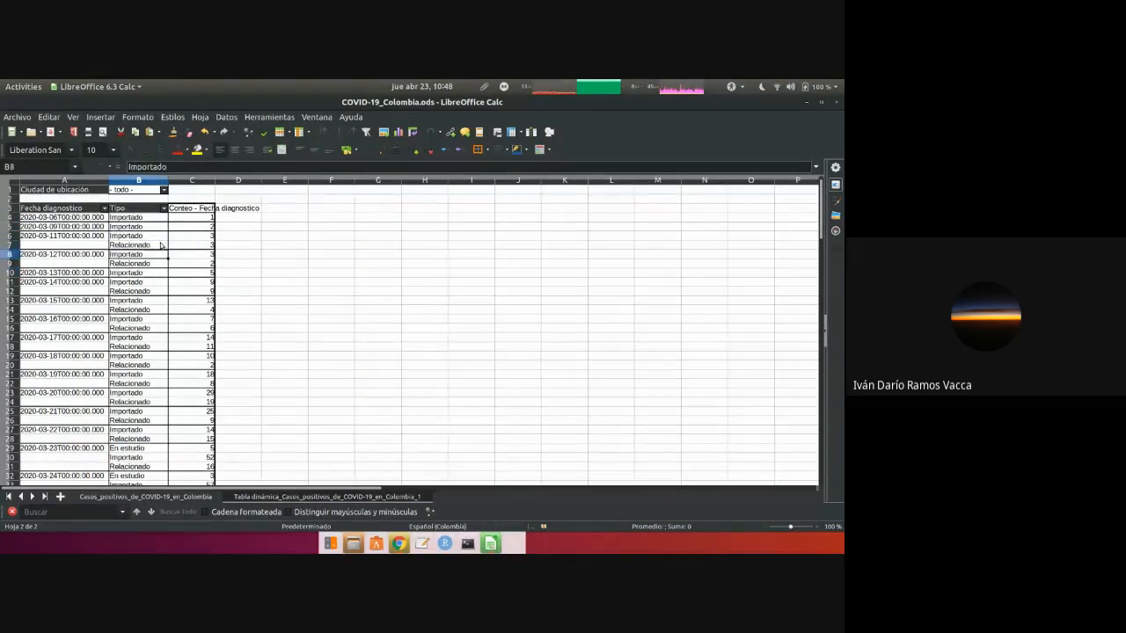
key(Down)
key(Down)
key(Down)
key(Down)
key(Down)
key(Down)
key(Up)
key(Up)
key(Up)
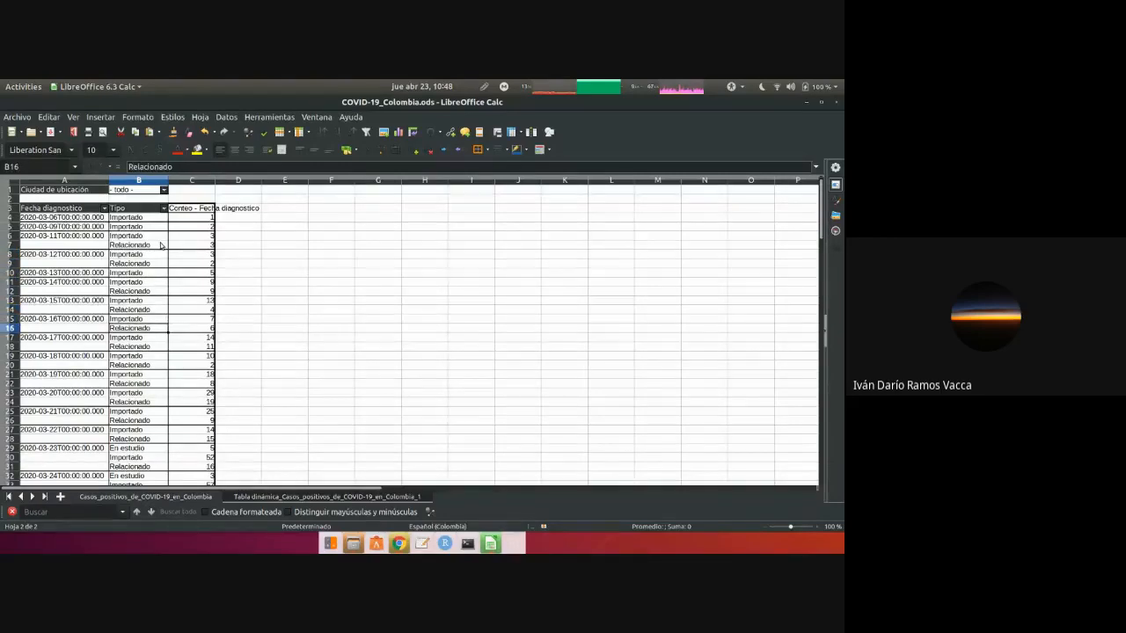
key(Up)
key(Up)
key(Up)
key(Up)
key(Up)
key(Up)
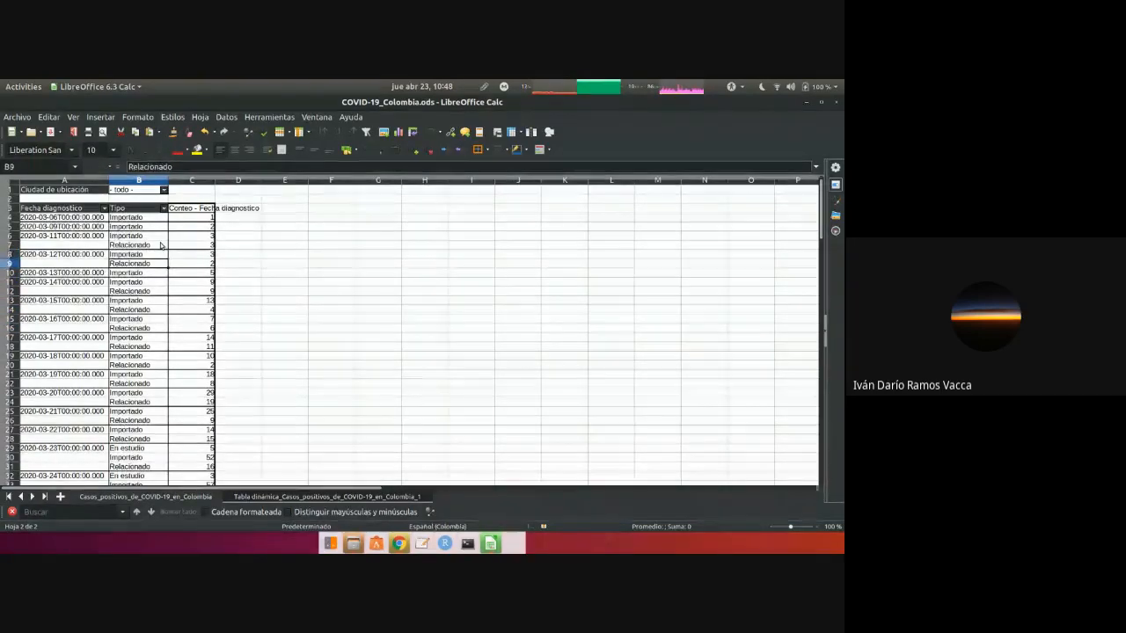
key(Down)
key(Down)
key(Down)
key(Down)
key(Down)
key(Down)
key(Down)
key(Down)
key(Down)
key(Down)
key(Down)
key(Down)
key(Down)
key(Down)
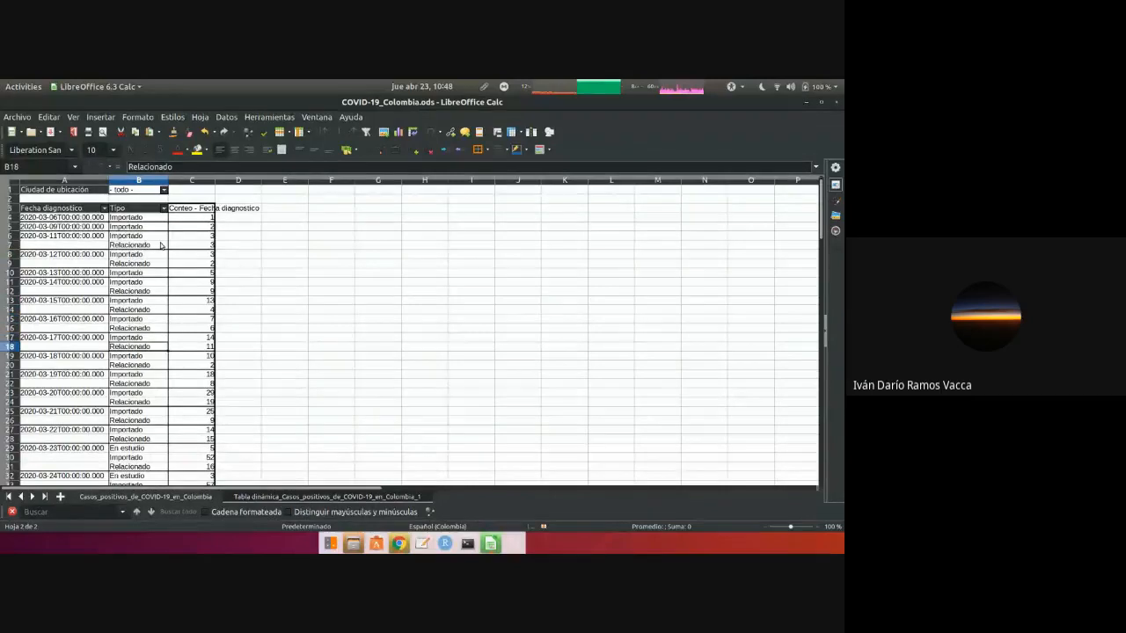
key(Down)
key(Down)
key(Down)
key(Down)
key(Down)
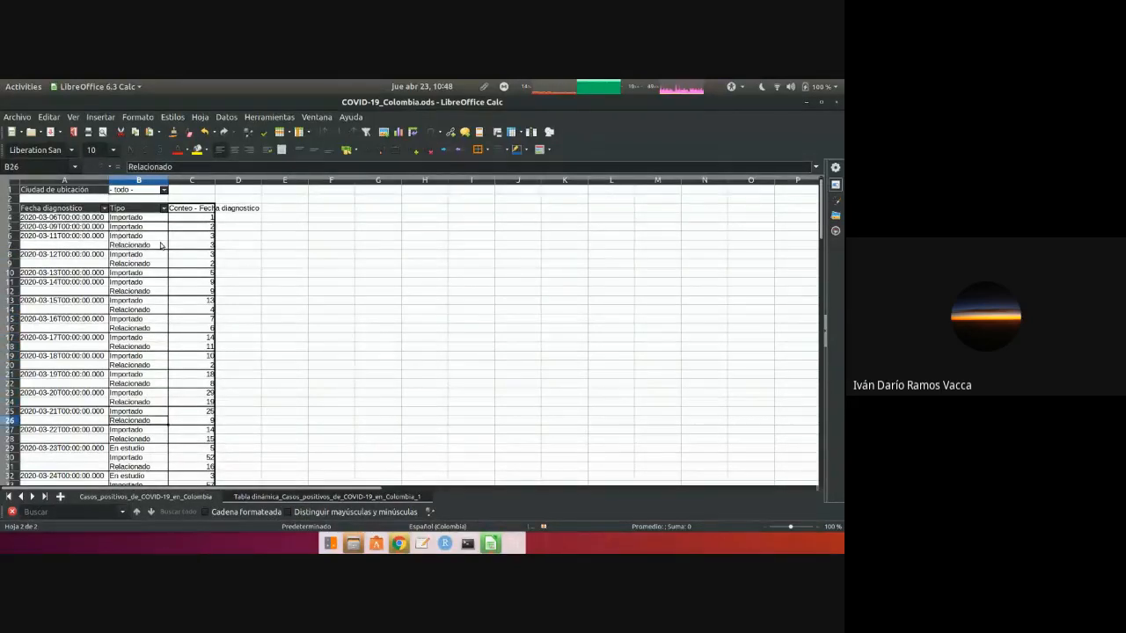
key(Down)
key(Up)
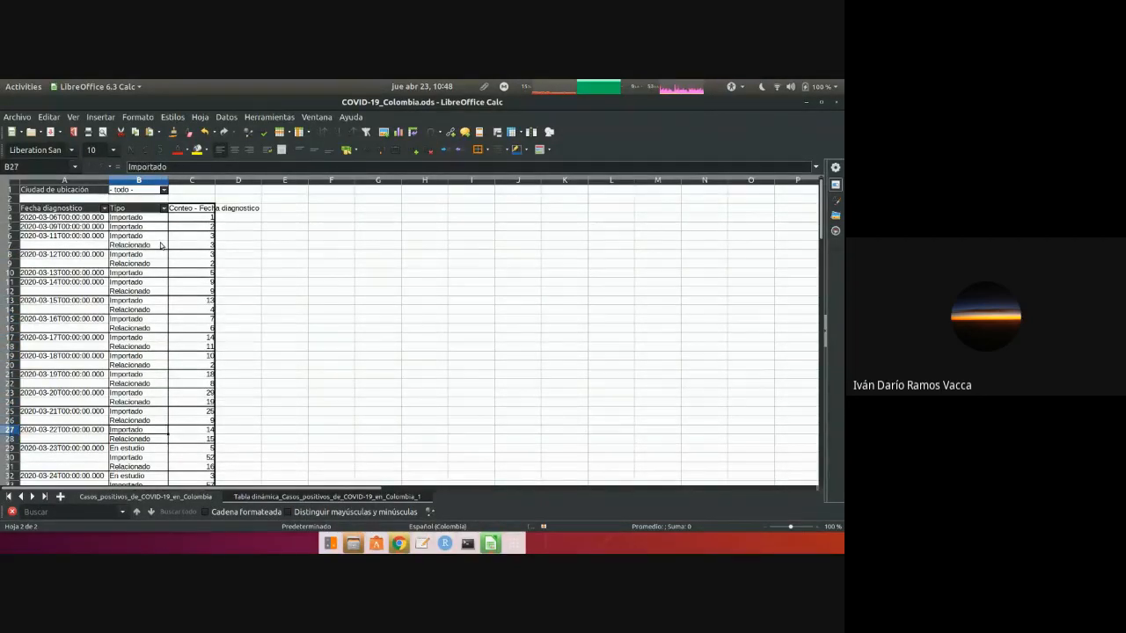
key(Up)
key(Down)
key(Down)
key(Down)
key(Down)
key(Down)
key(Down)
key(Down)
key(Down)
key(Down)
key(Down)
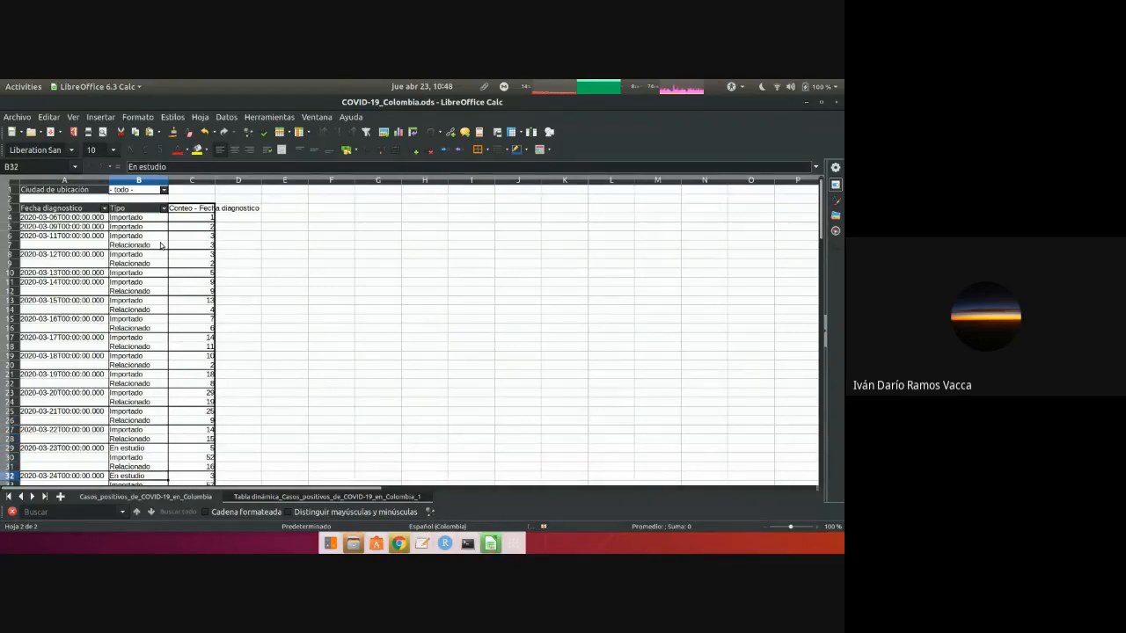
key(Down)
key(Down)
key(Down)
key(Down)
key(Down)
key(Down)
key(Down)
key(Down)
key(Down)
key(Down)
key(Down)
key(Down)
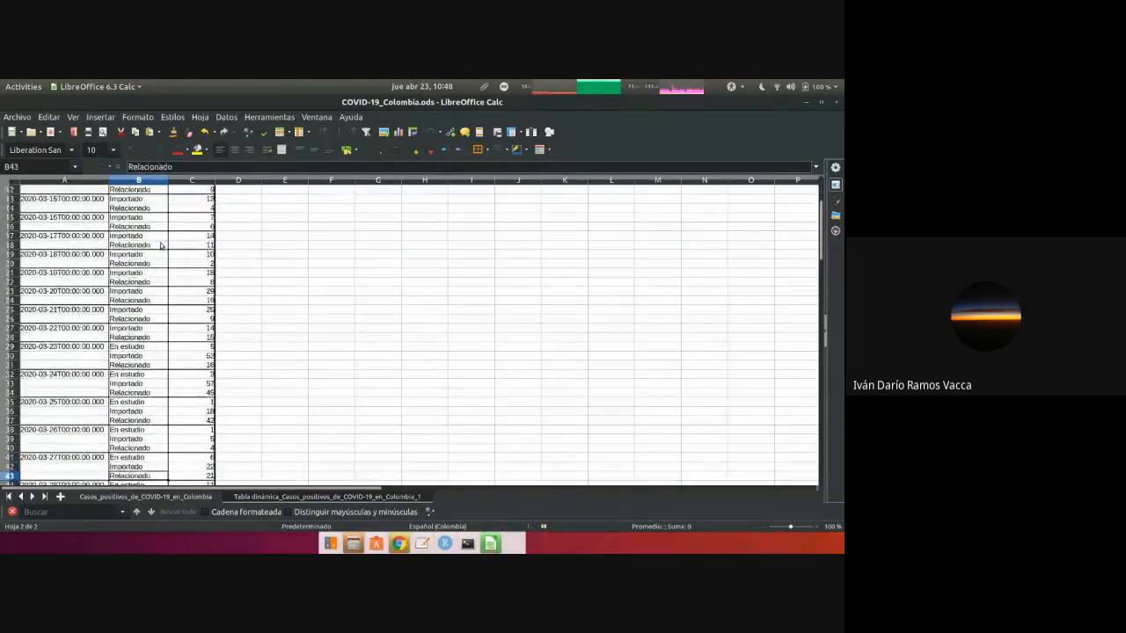
key(Up)
key(Up)
key(Up)
key(Up)
key(Up)
key(Up)
key(Up)
key(Up)
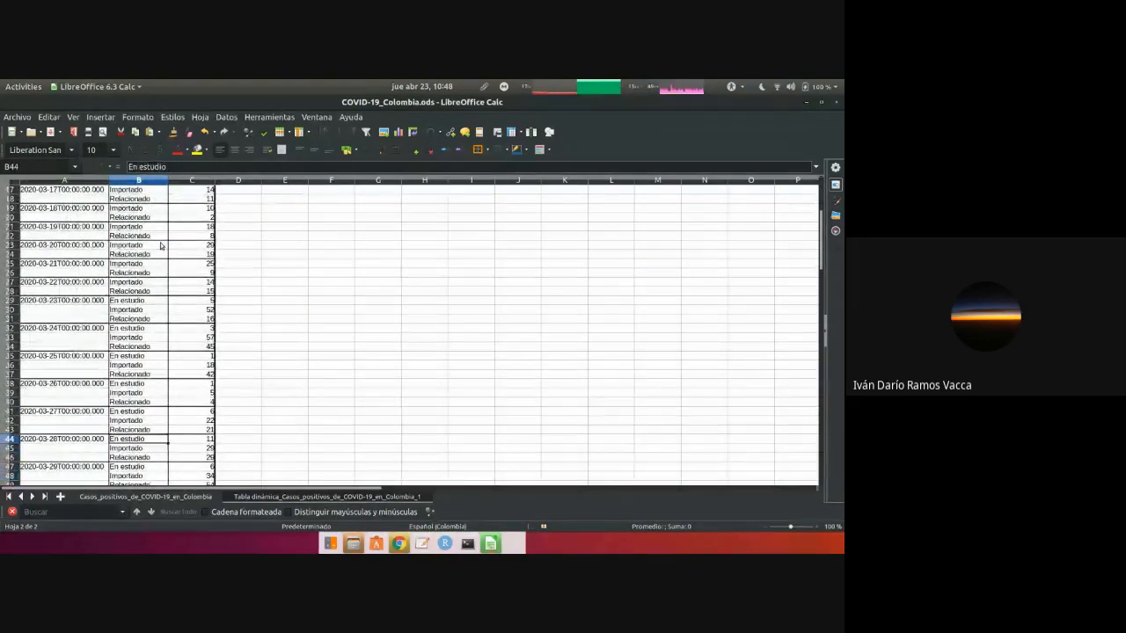
key(Up)
key(Up)
key(Up)
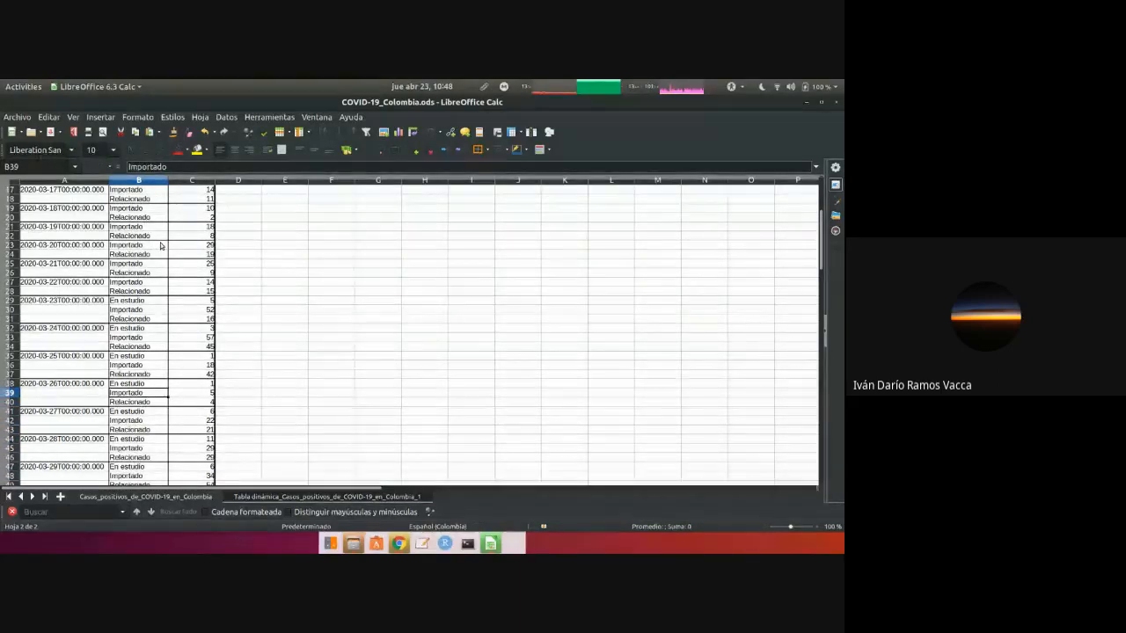
key(Up)
key(Up)
key(Up)
key(Up)
key(Up)
key(Up)
key(Up)
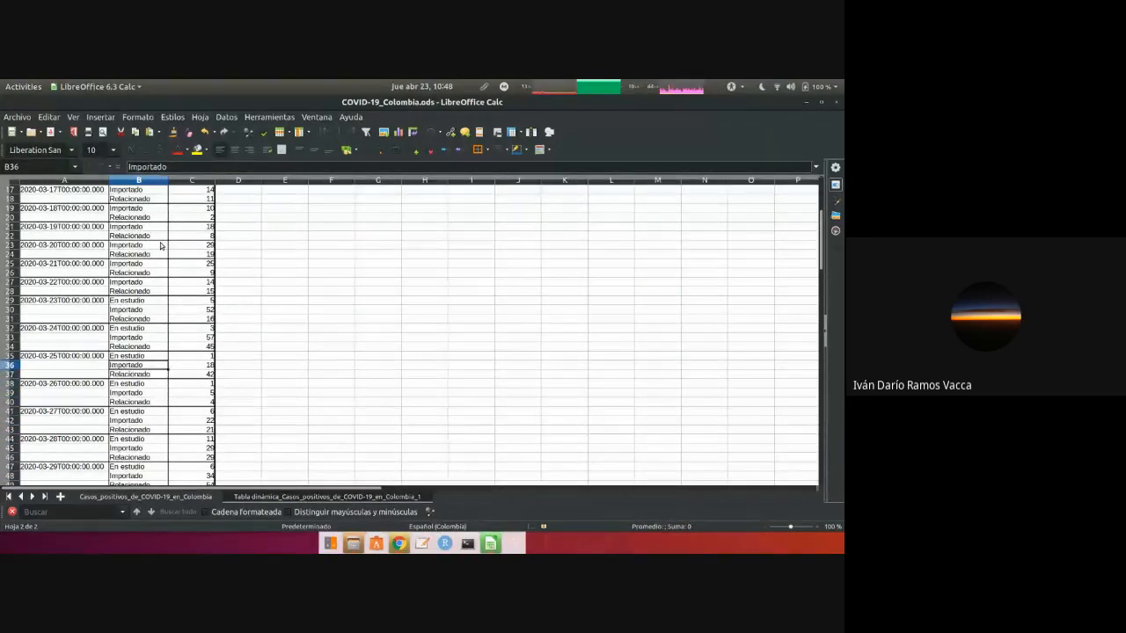
key(Up)
key(Up)
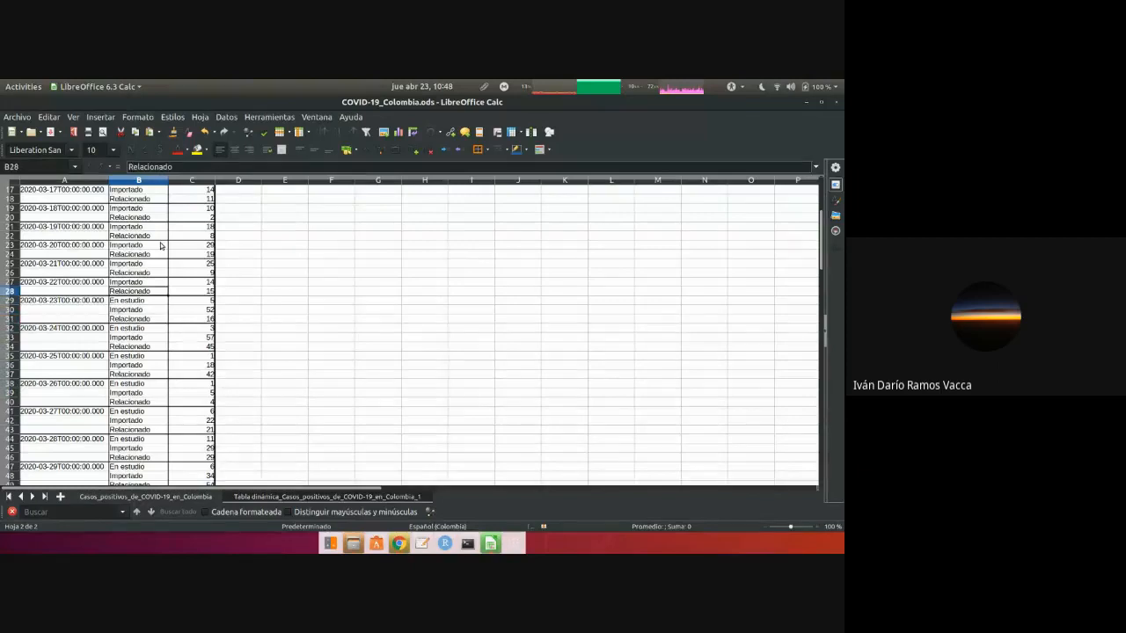
key(Up)
key(Up)
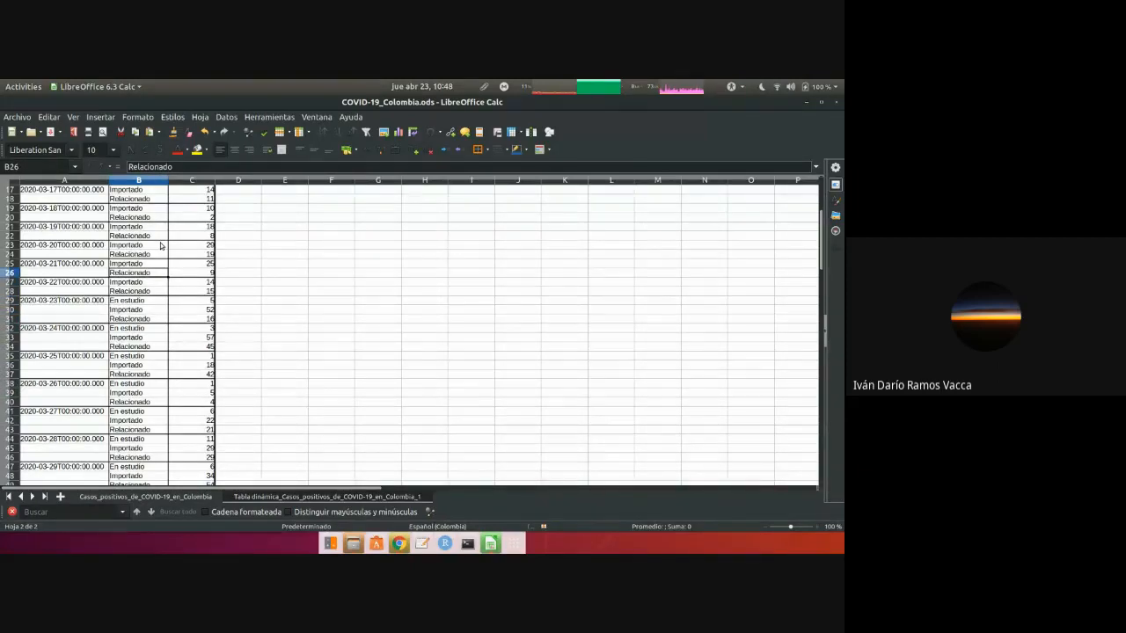
key(Down)
key(Down)
key(Down)
key(Down)
key(Down)
key(Down)
key(Up)
key(Up)
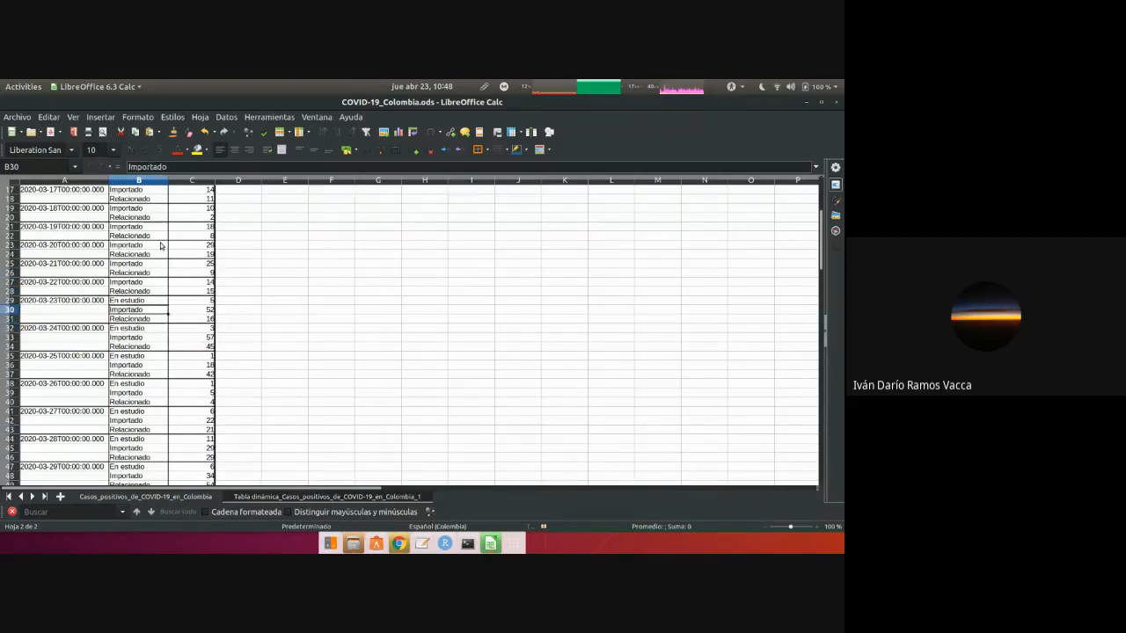
key(Up)
key(Down)
key(Down)
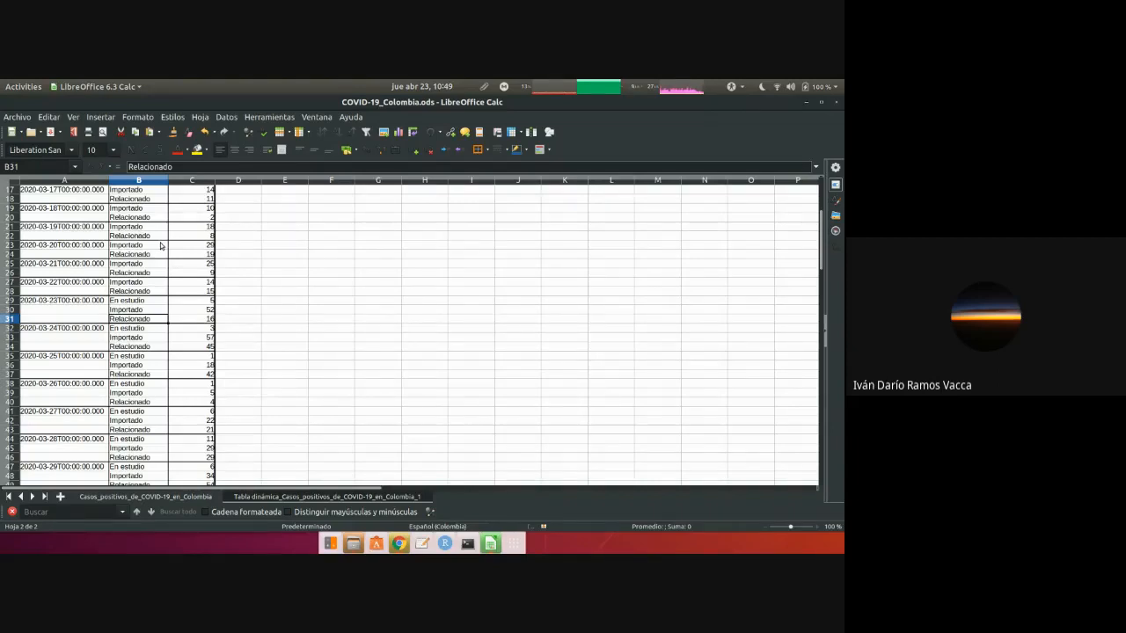
key(Down)
key(Down)
key(Down)
key(Down)
key(Down)
key(Down)
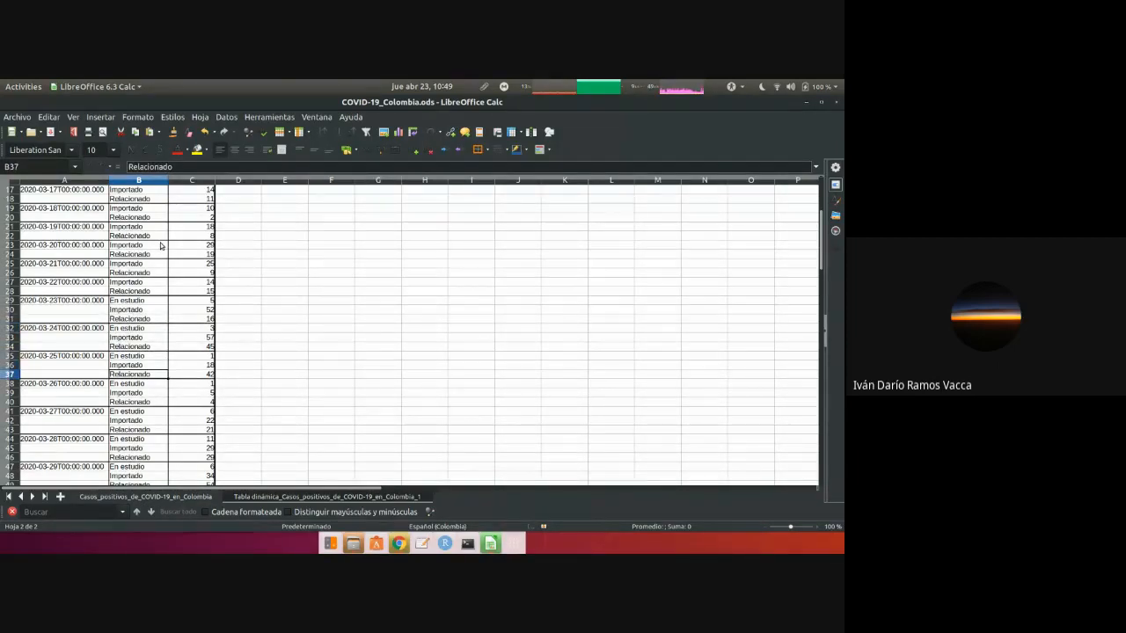
key(Up)
key(Left)
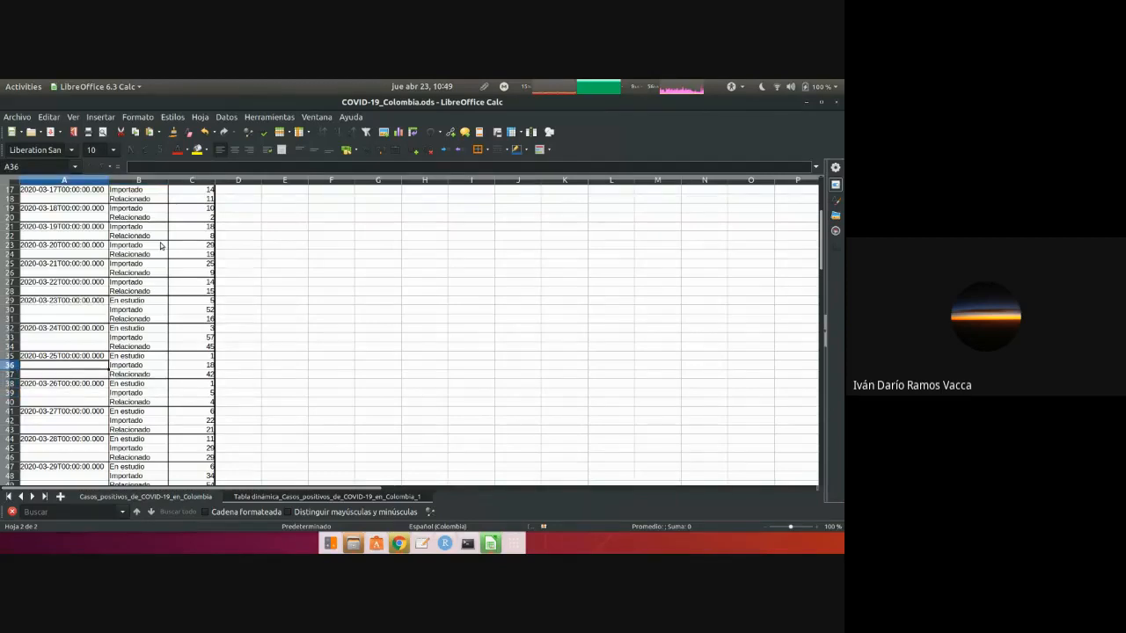
scroll(161, 245, up, 5)
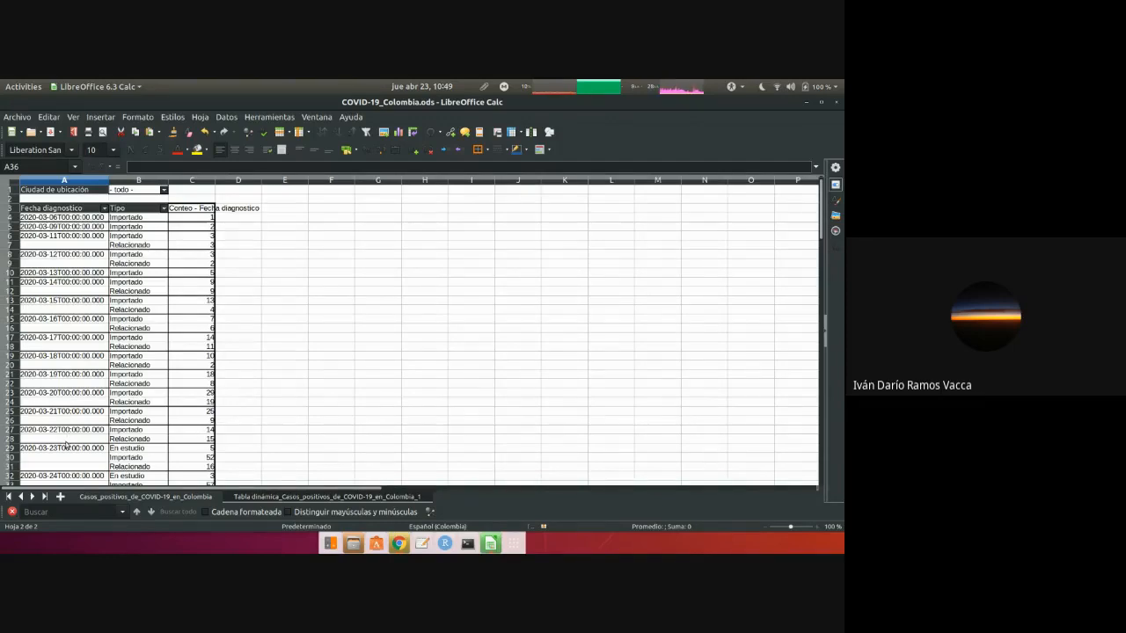
scroll(67, 445, down, 2)
scroll(67, 439, down, 1)
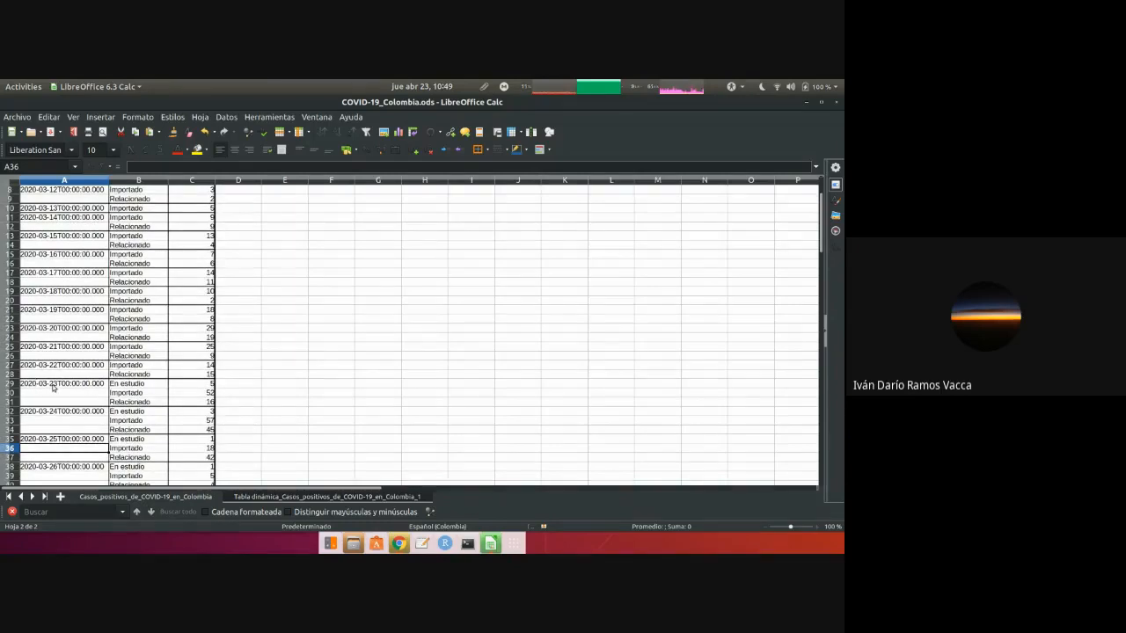
- Switch to the Google Meet call in Chrome and turn the microphone on
click(402, 541)
click(273, 475)
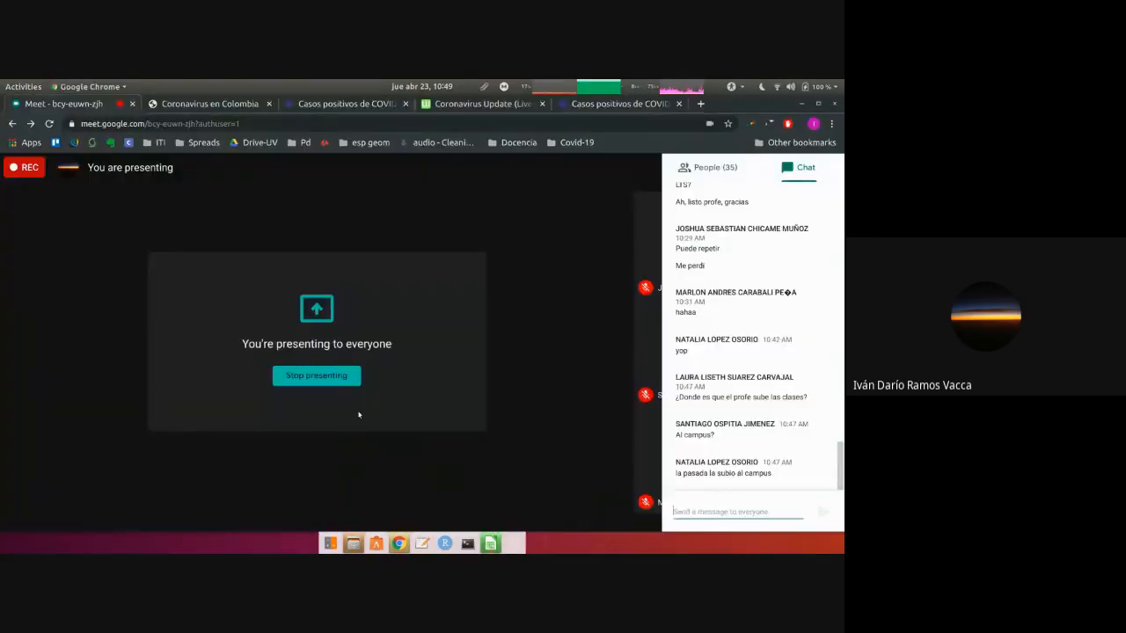
click(381, 507)
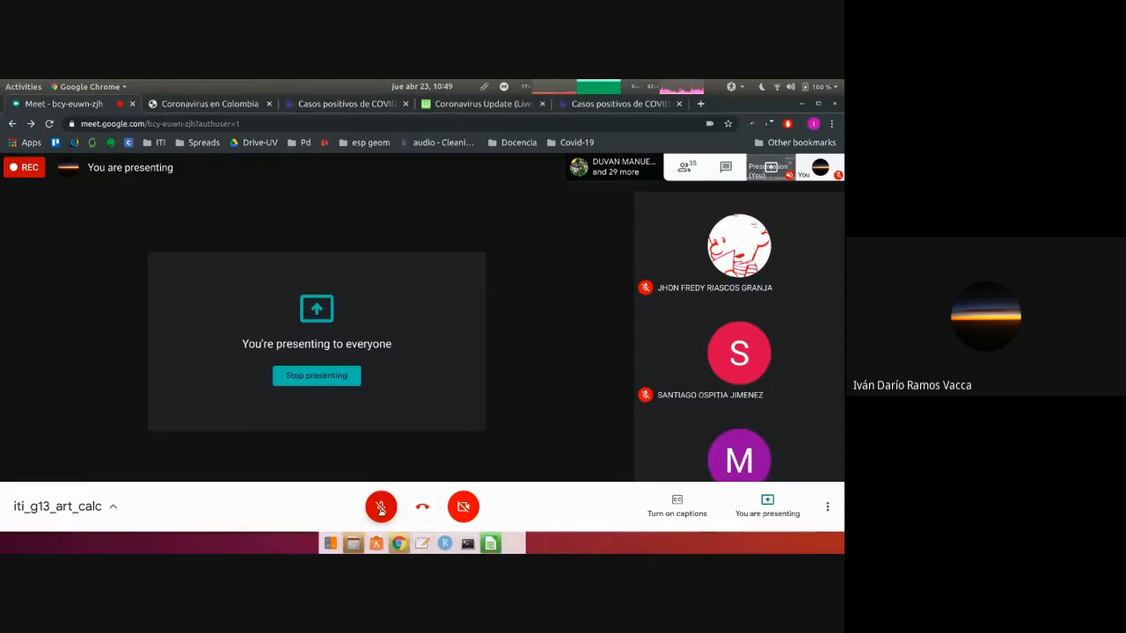
click(381, 508)
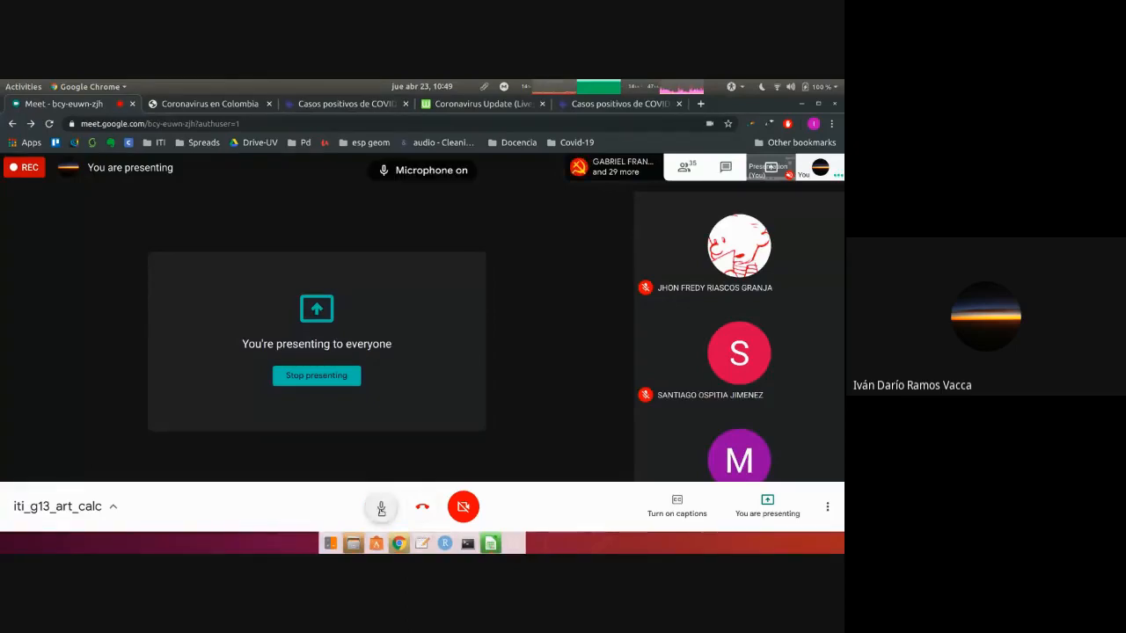
- Switch back to COVID-19_Colombia.ods in LibreOffice Calc and review the pivot table's Tipo counts from March through the last April dates
click(491, 543)
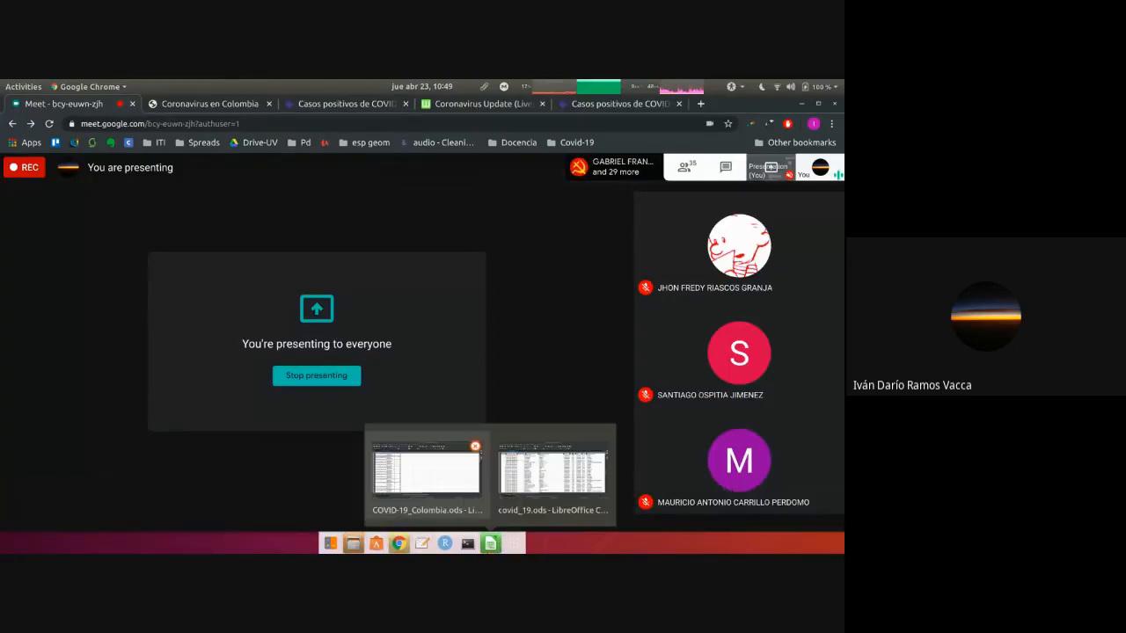
click(460, 486)
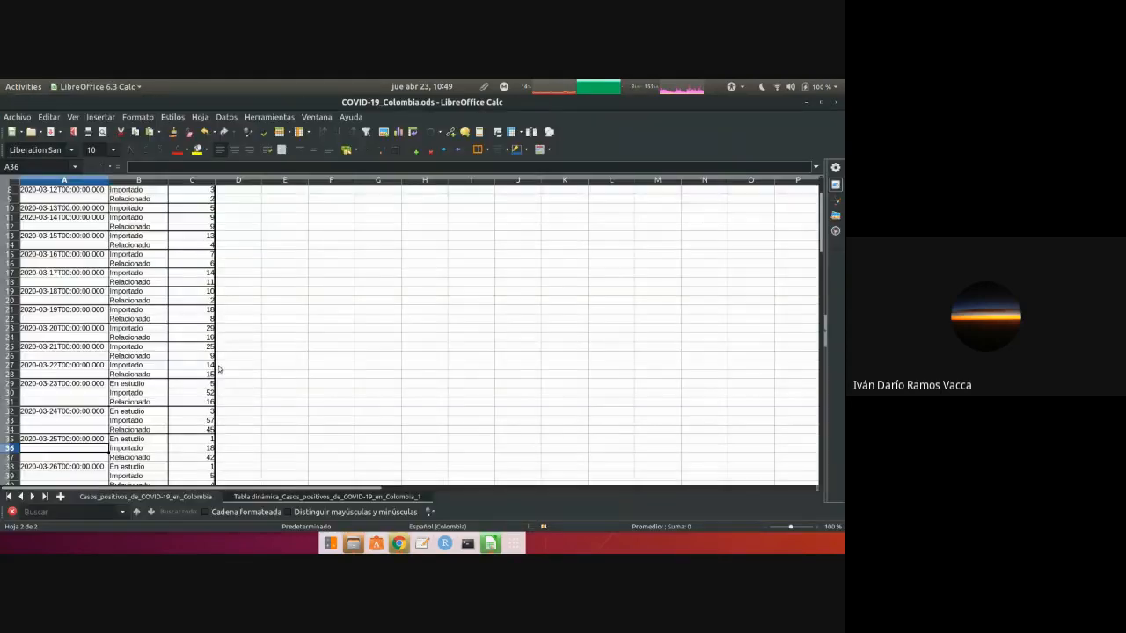
click(129, 404)
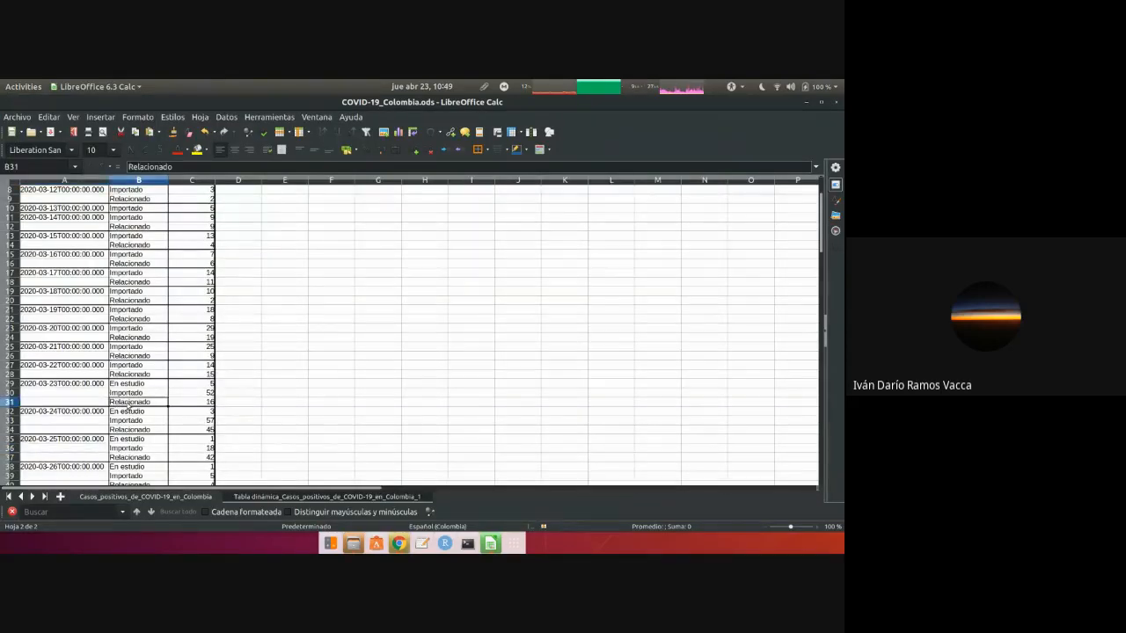
scroll(130, 407, down, 2)
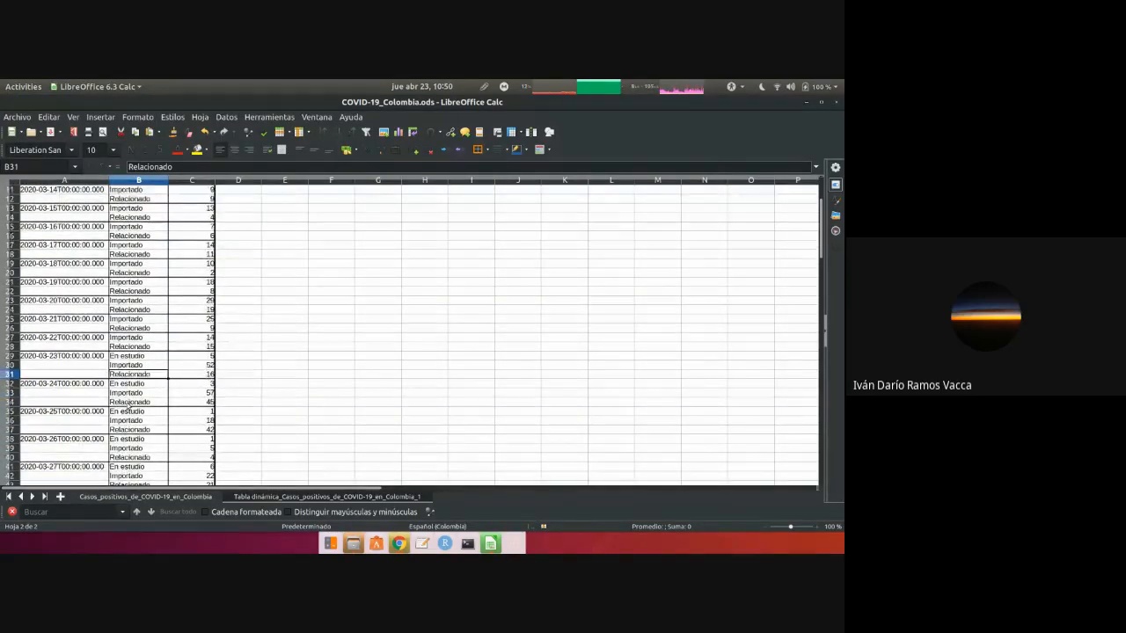
scroll(129, 407, down, 20)
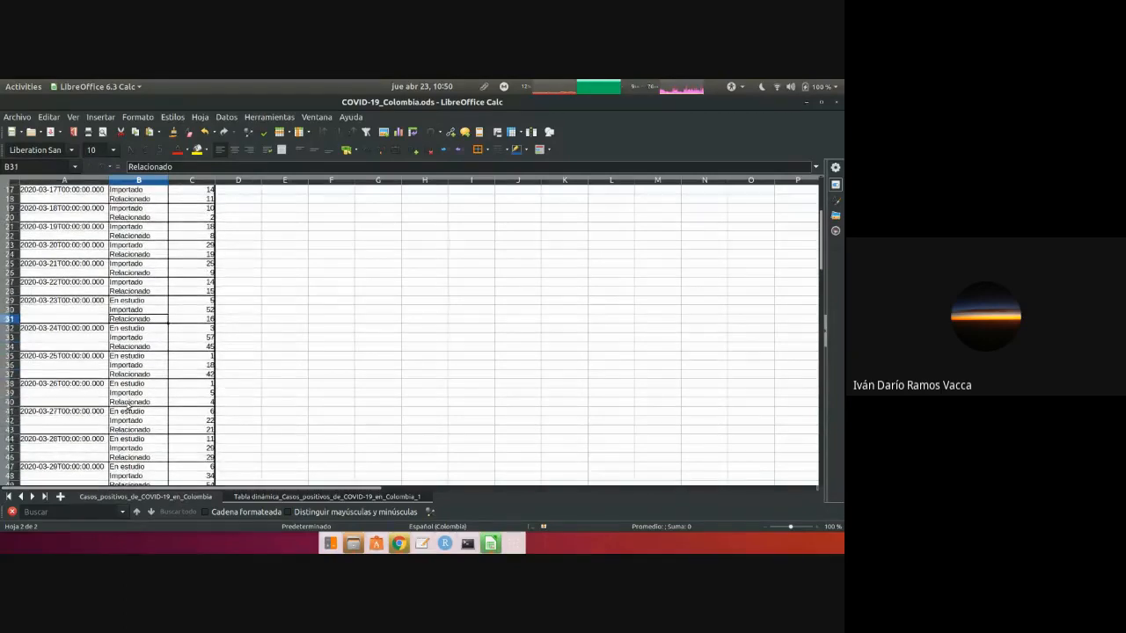
scroll(129, 406, down, 4)
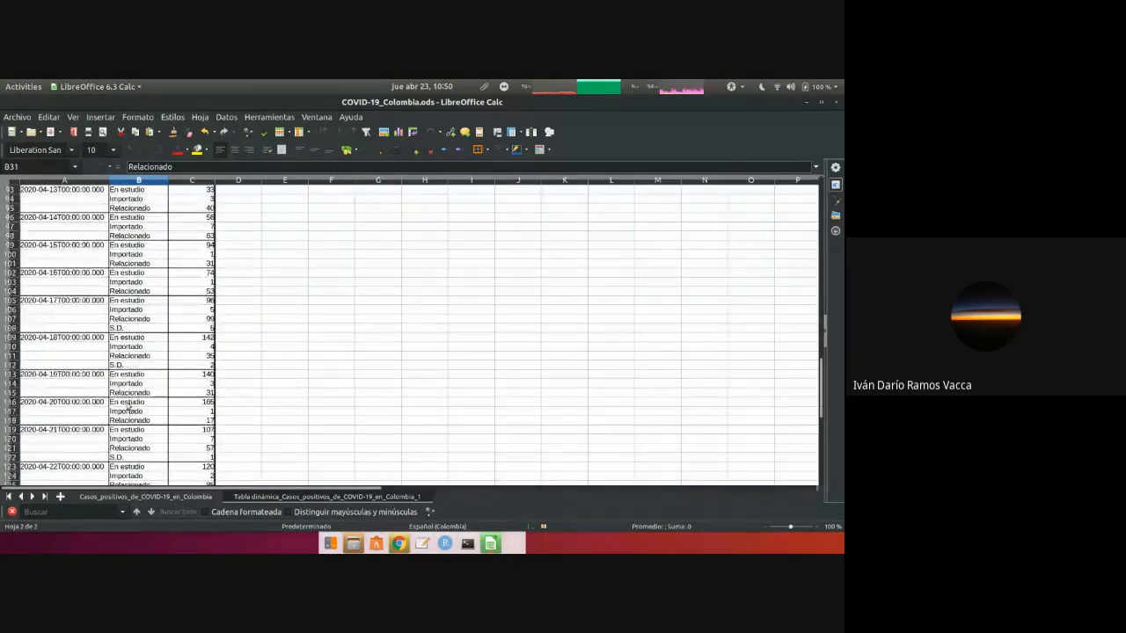
scroll(130, 406, down, 8)
scroll(130, 406, up, 15)
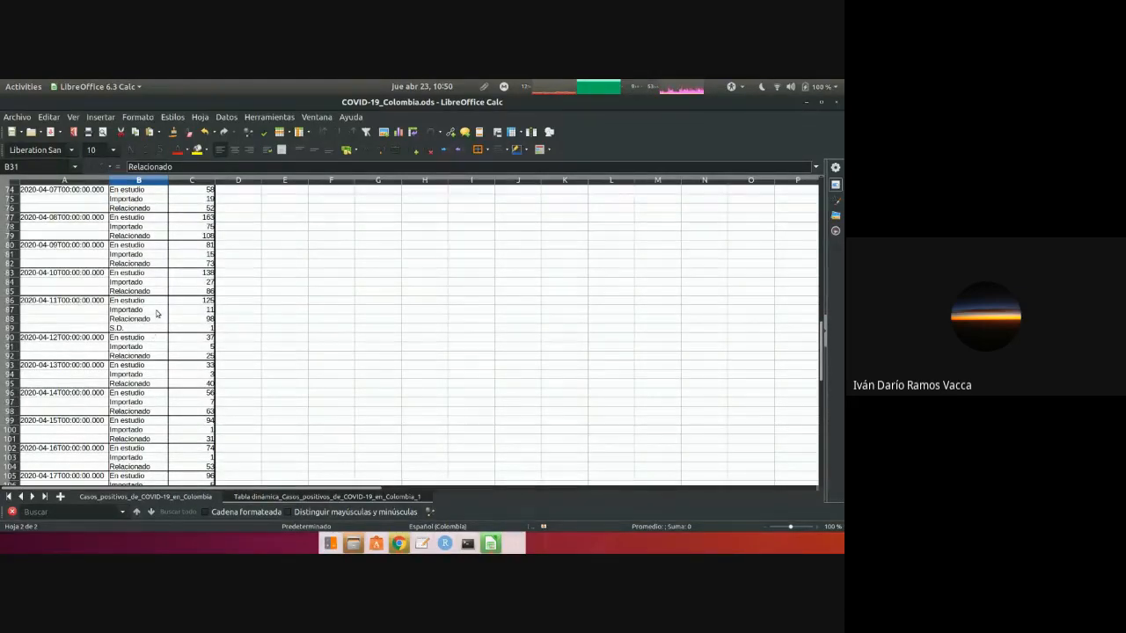
scroll(157, 313, up, 3)
scroll(157, 313, up, 8)
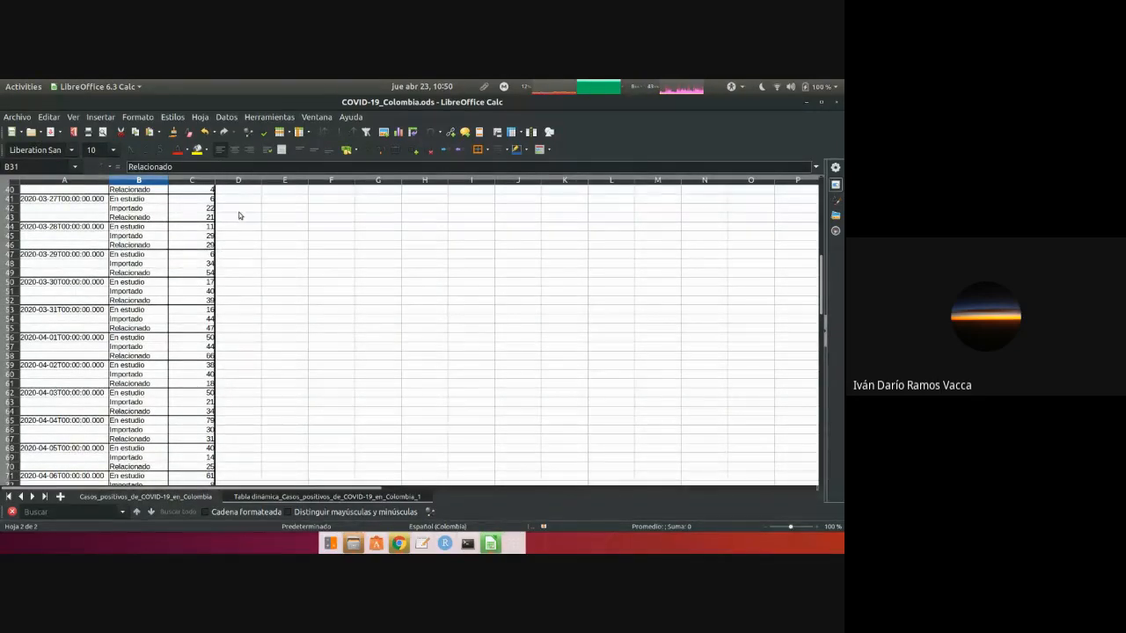
scroll(240, 216, up, 5)
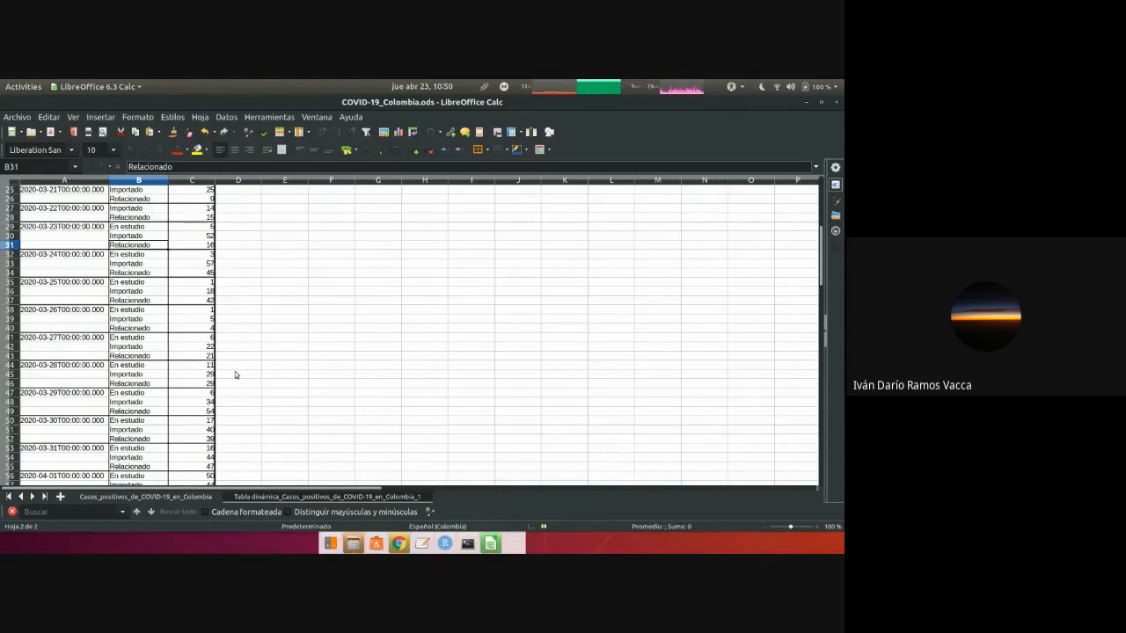
- Compare the En estudio, Importado and Relacionado counts from late March through late April in the pivot table
scroll(235, 372, down, 2)
scroll(235, 374, down, 2)
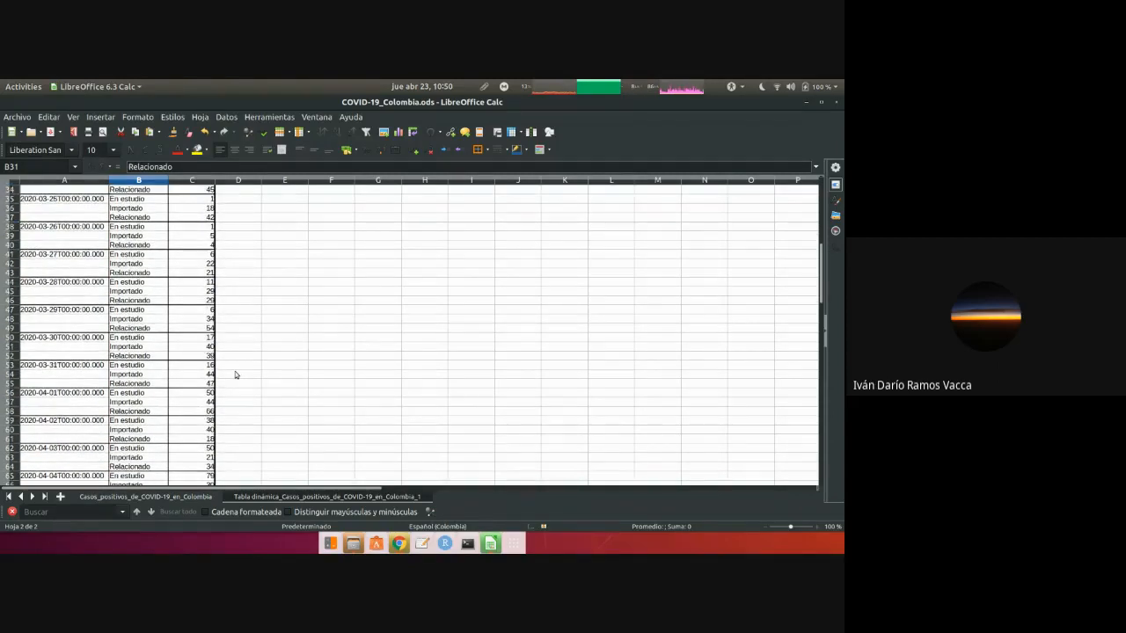
scroll(235, 375, down, 7)
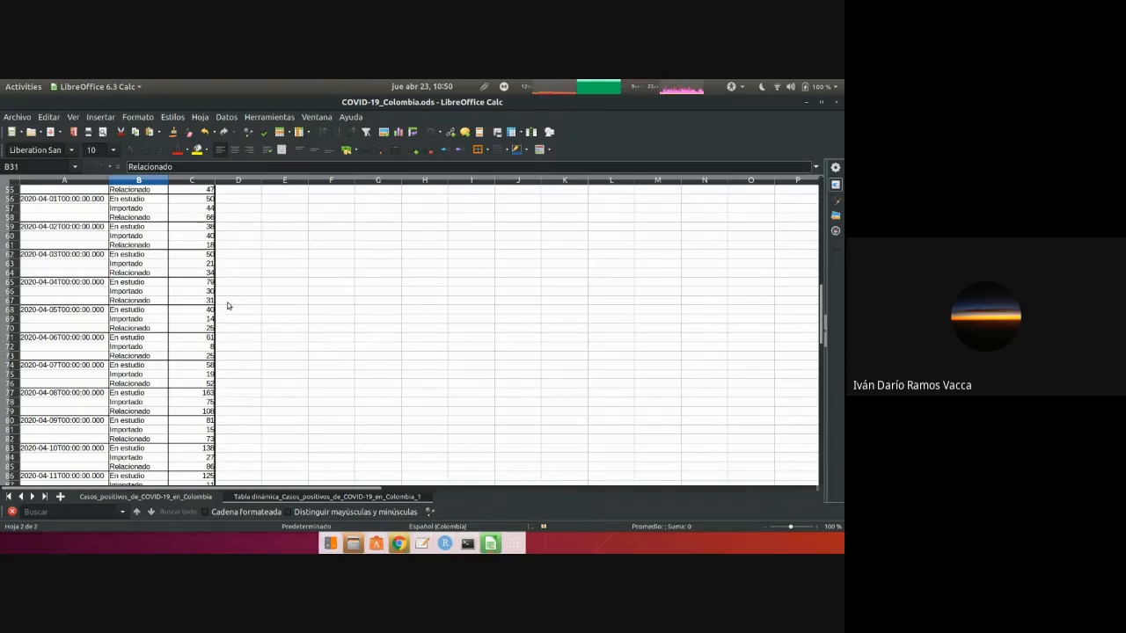
scroll(227, 305, down, 13)
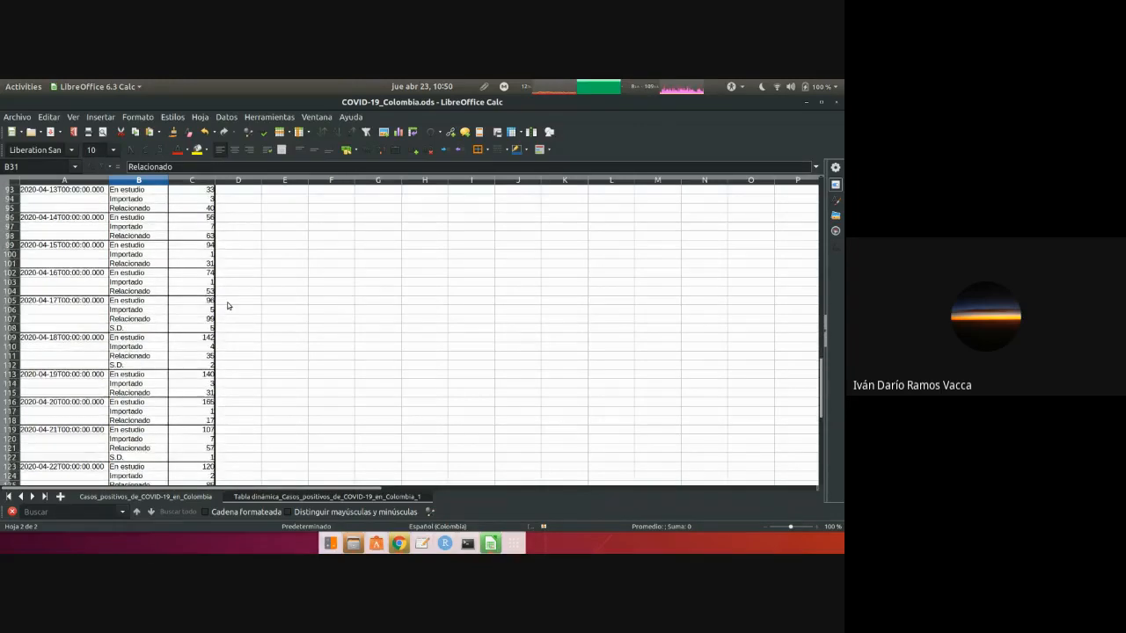
scroll(227, 306, down, 4)
scroll(227, 308, up, 4)
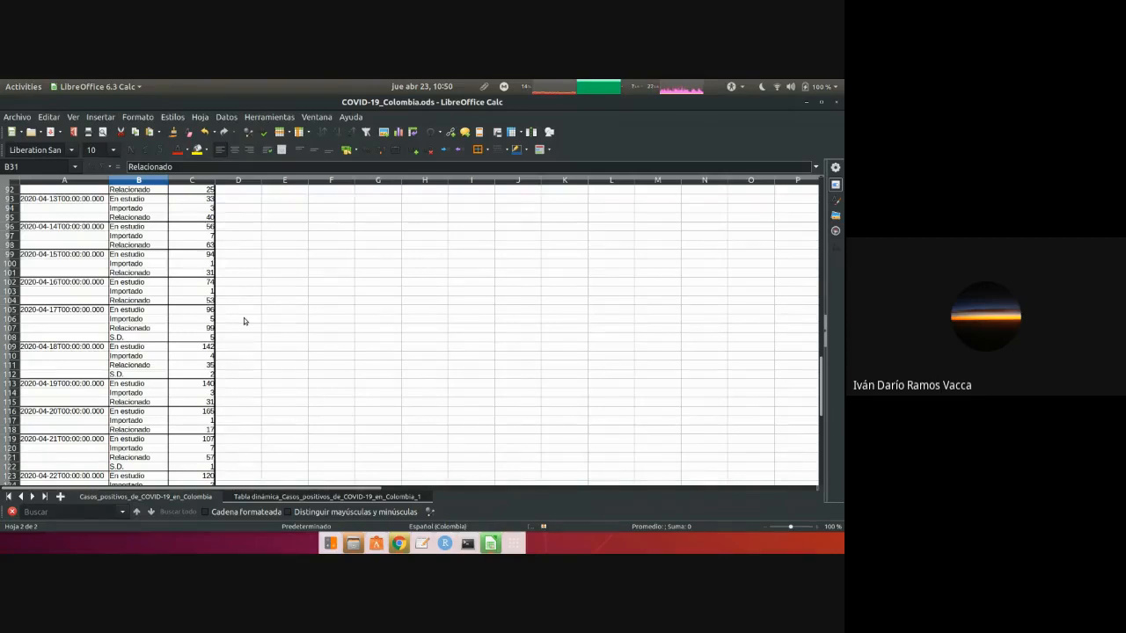
scroll(245, 321, up, 18)
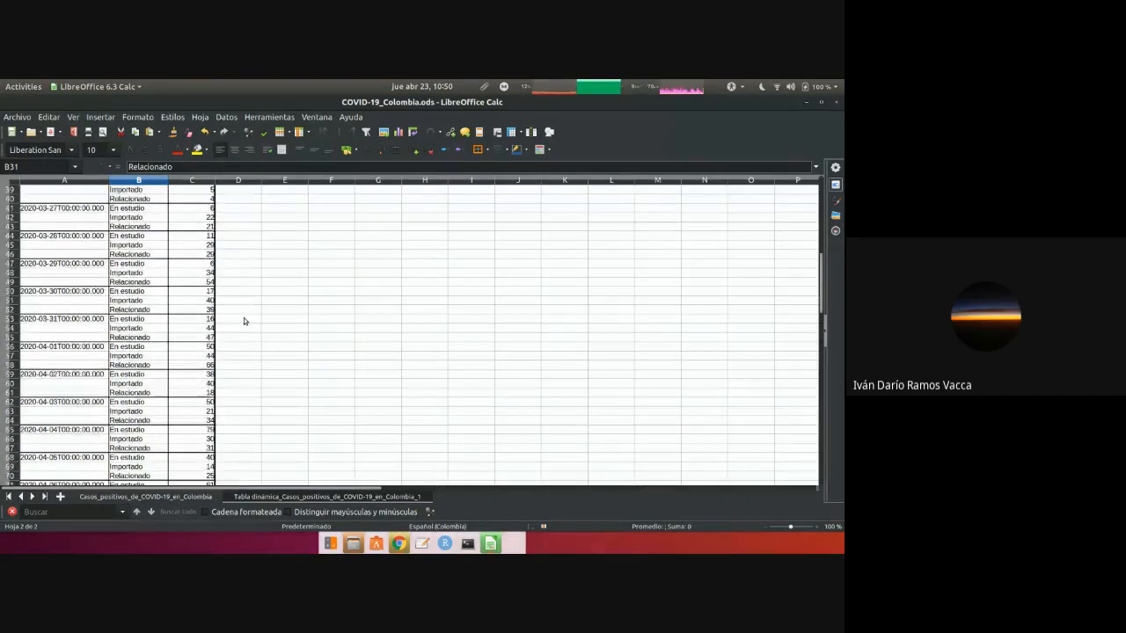
scroll(245, 321, up, 10)
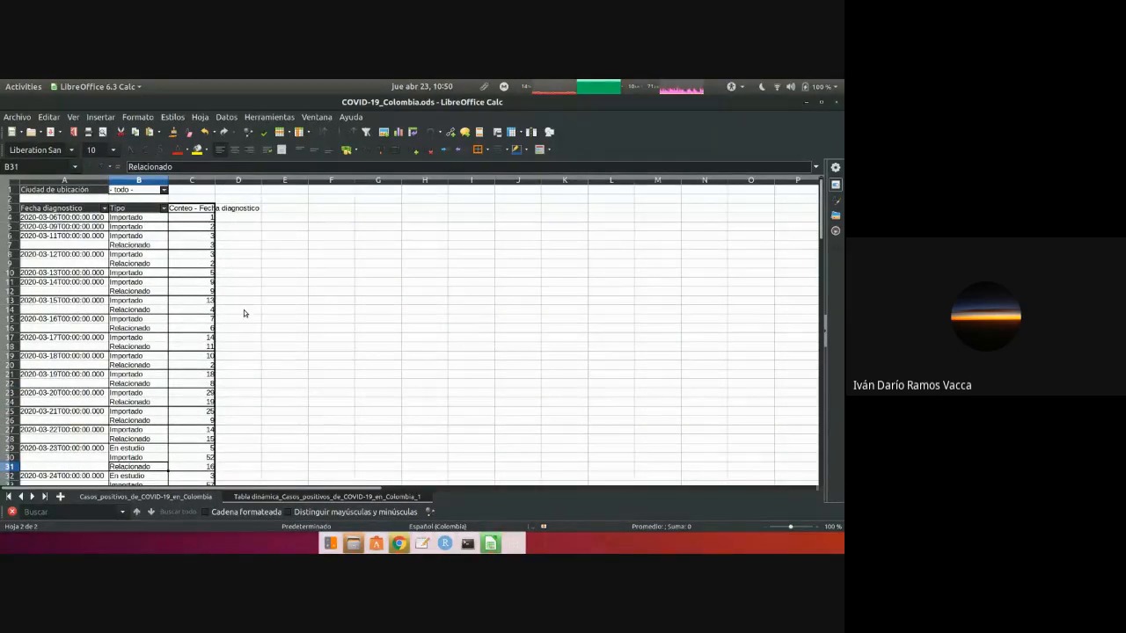
- Examine how the case types change in the pivot table from the first March dates to early April
scroll(244, 312, down, 7)
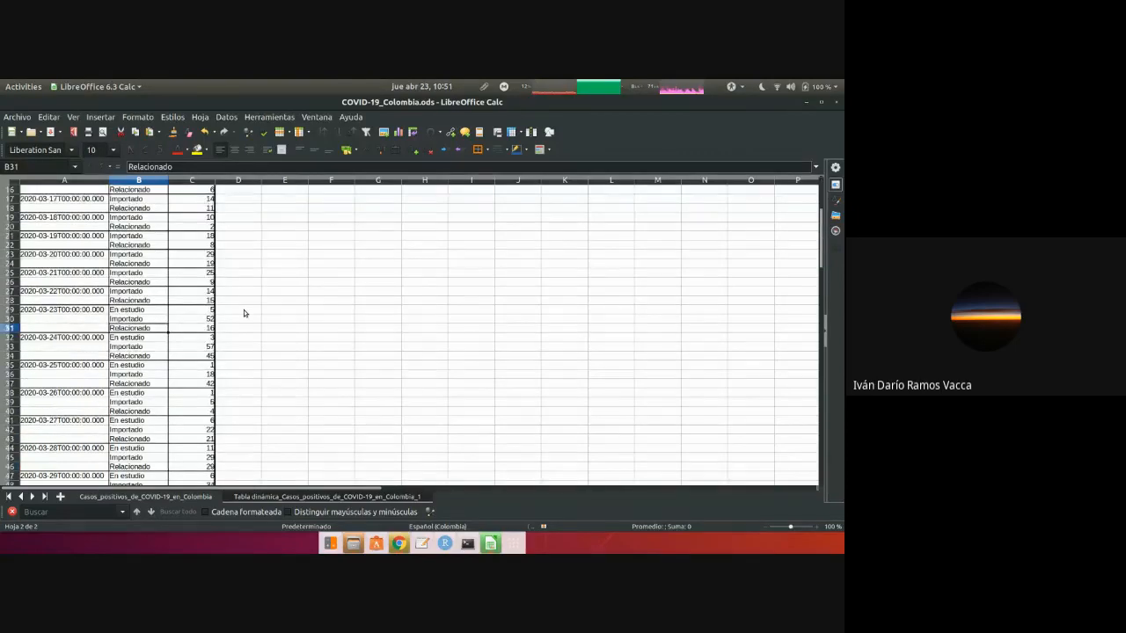
scroll(244, 310, down, 1)
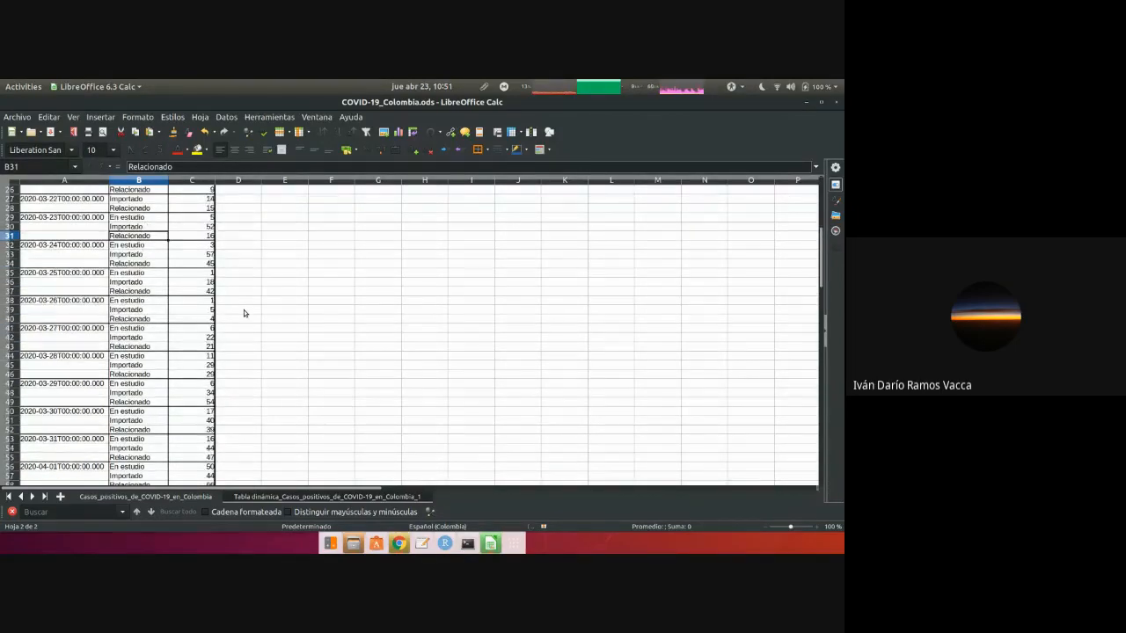
scroll(243, 309, down, 1)
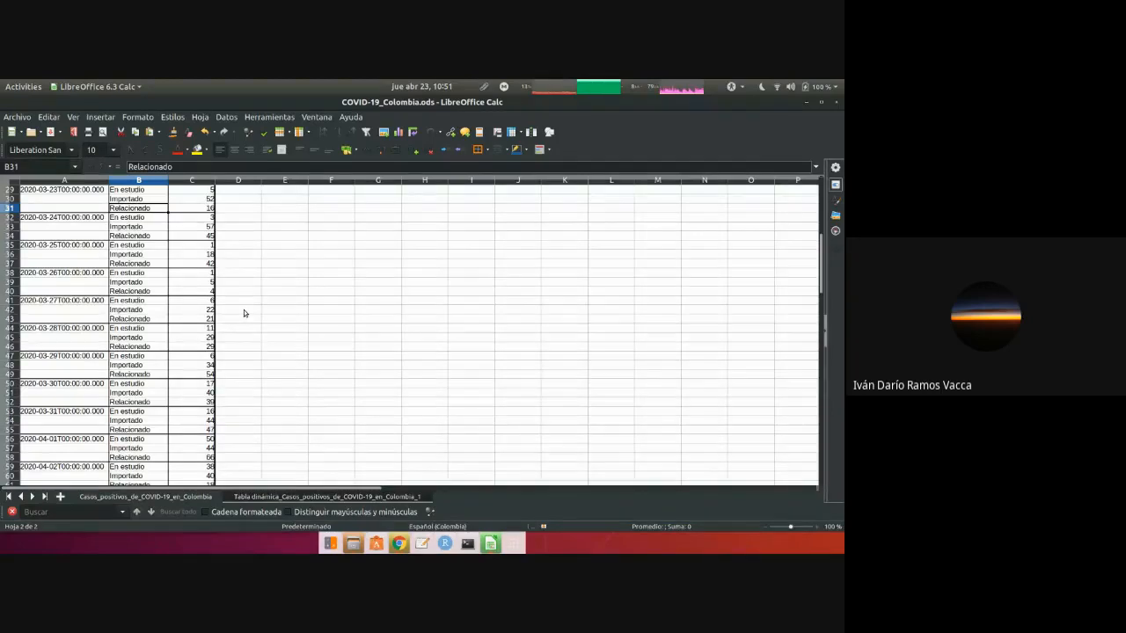
scroll(243, 312, down, 1)
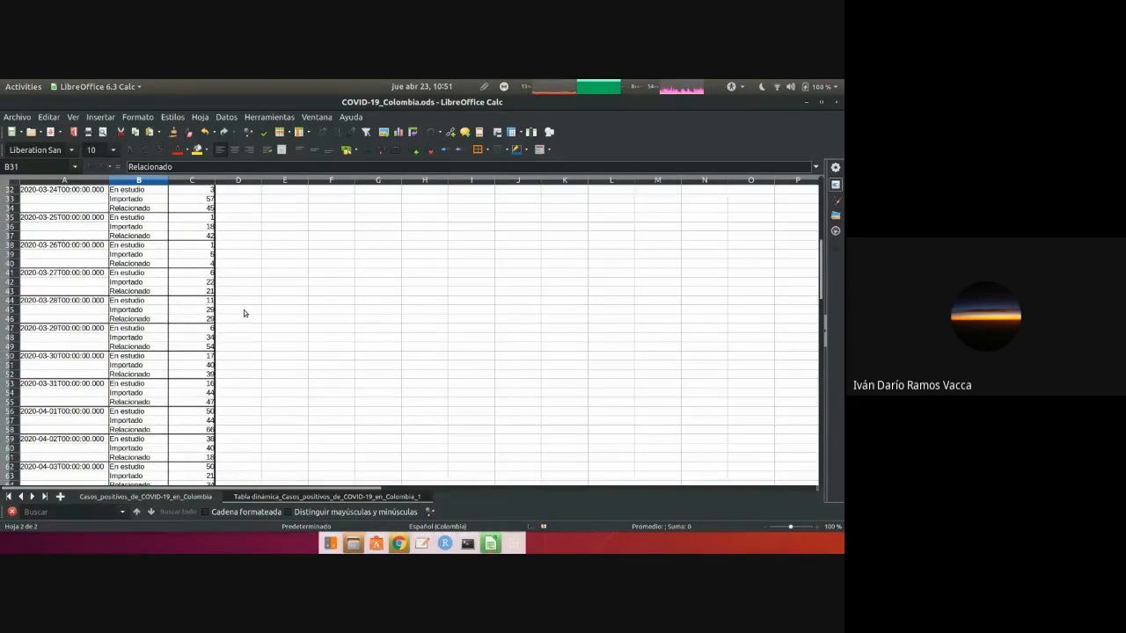
scroll(244, 309, down, 4)
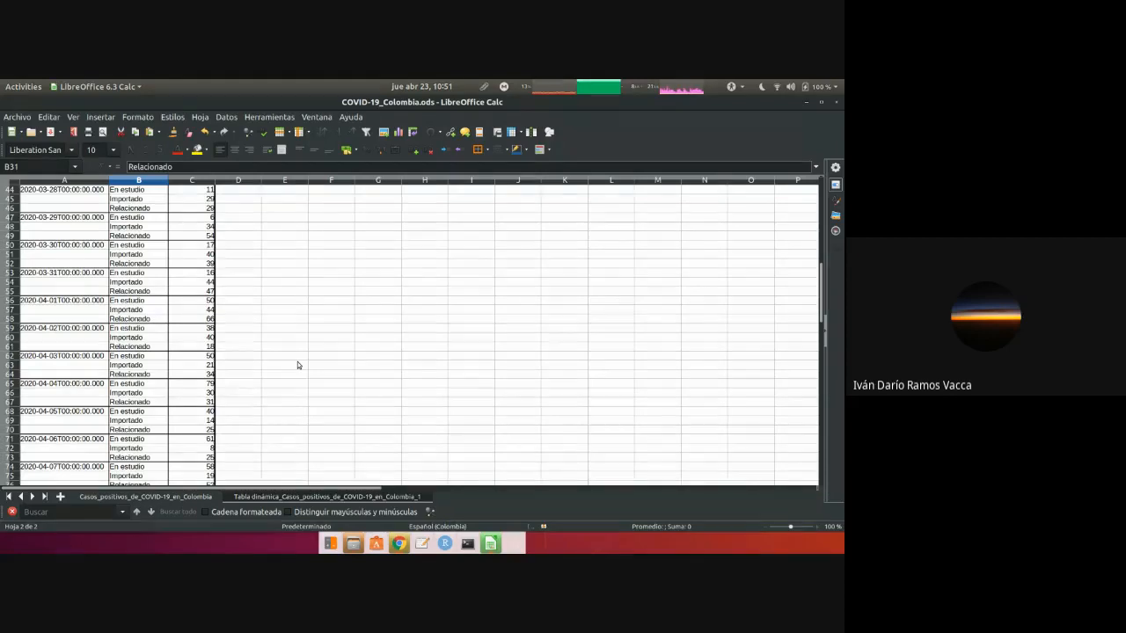
scroll(298, 363, up, 11)
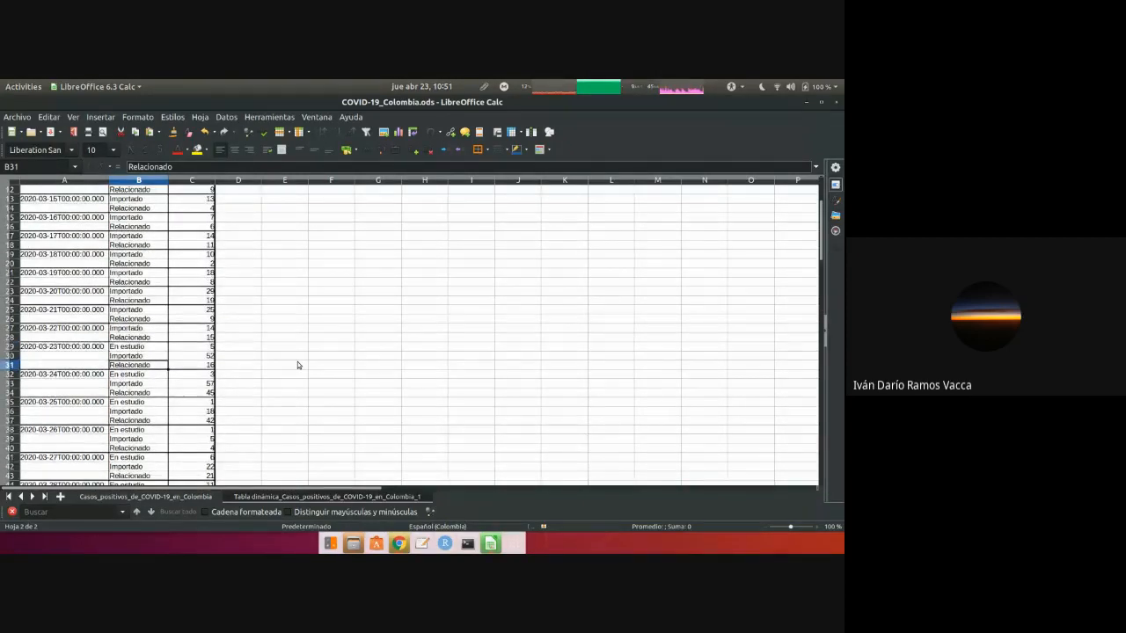
scroll(298, 364, up, 4)
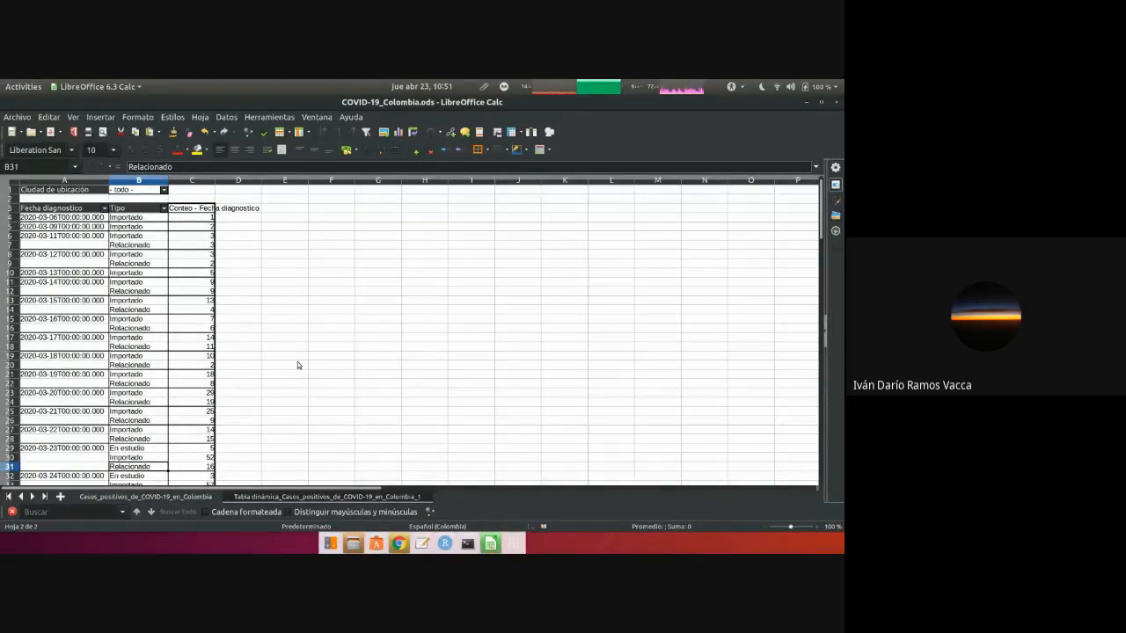
- Follow the daily counts per Tipo from mid-March down to the pivot table's total row
scroll(297, 364, down, 2)
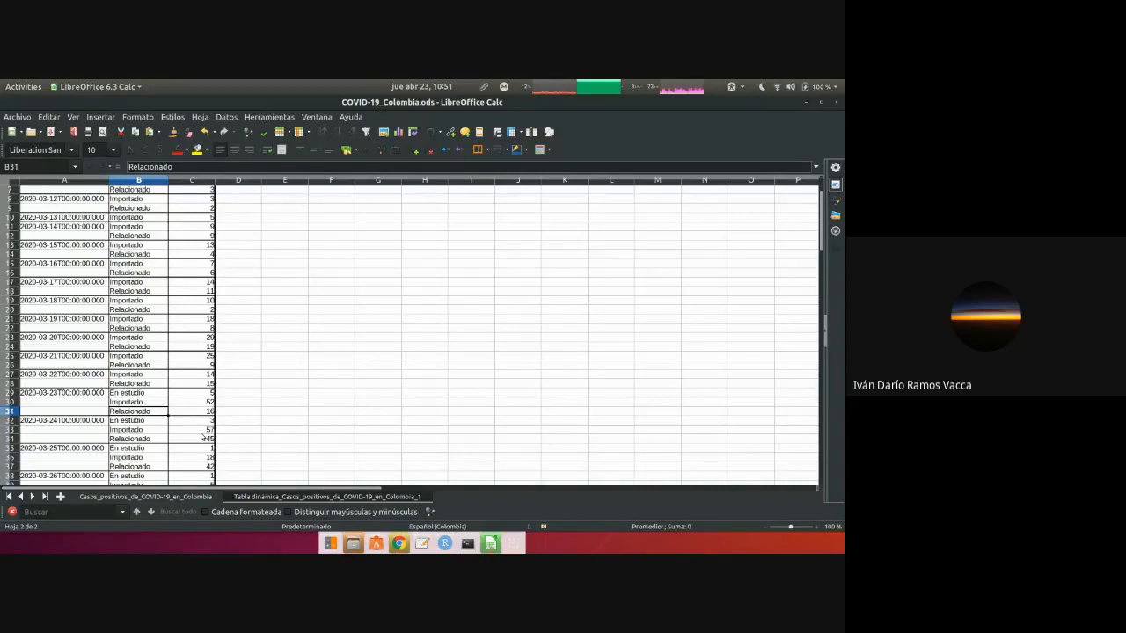
scroll(203, 435, down, 1)
scroll(260, 392, down, 3)
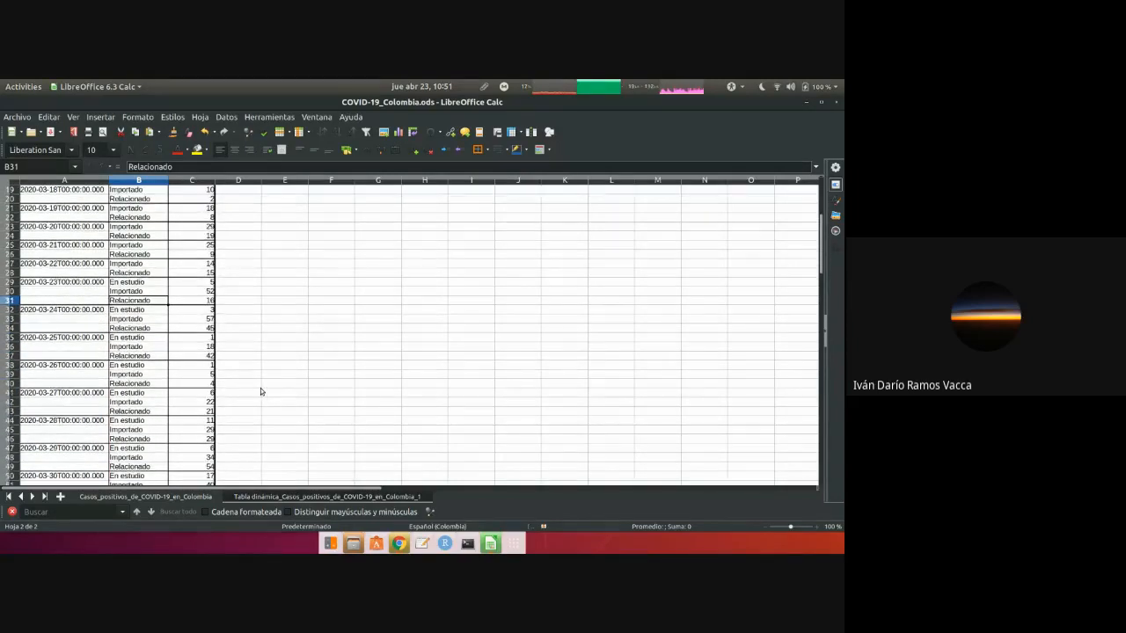
scroll(209, 350, down, 1)
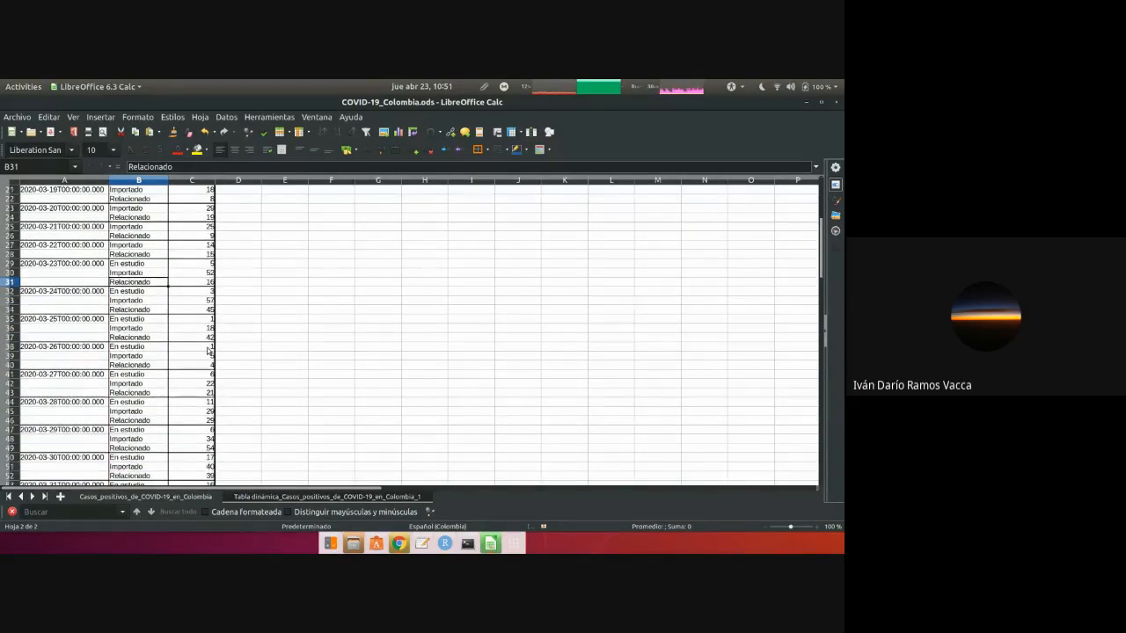
scroll(208, 350, down, 10)
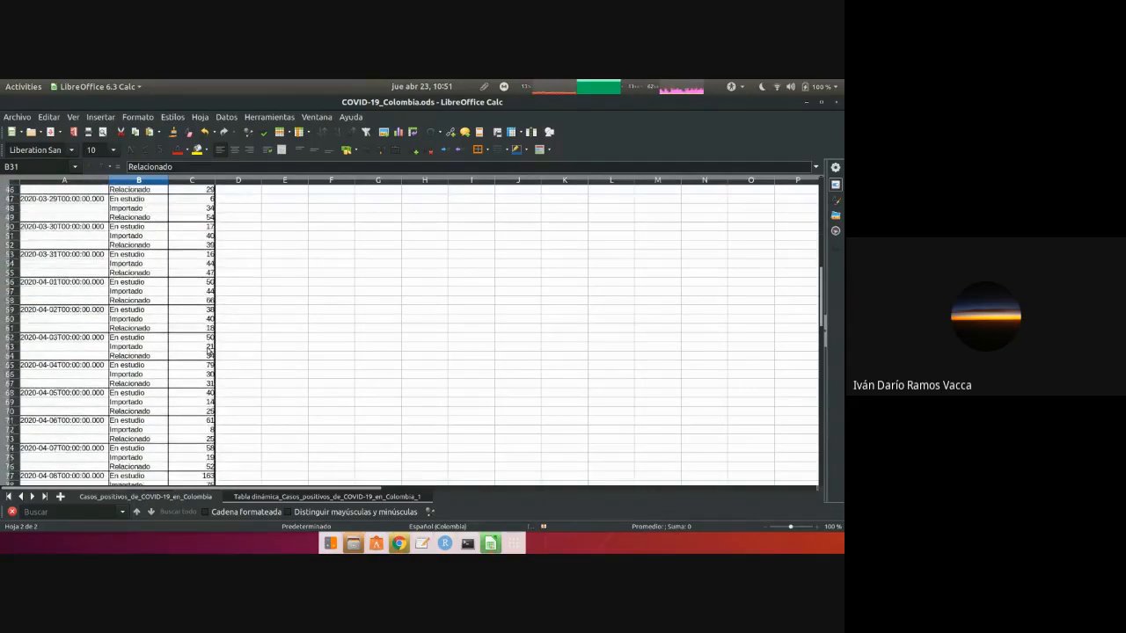
scroll(208, 350, down, 10)
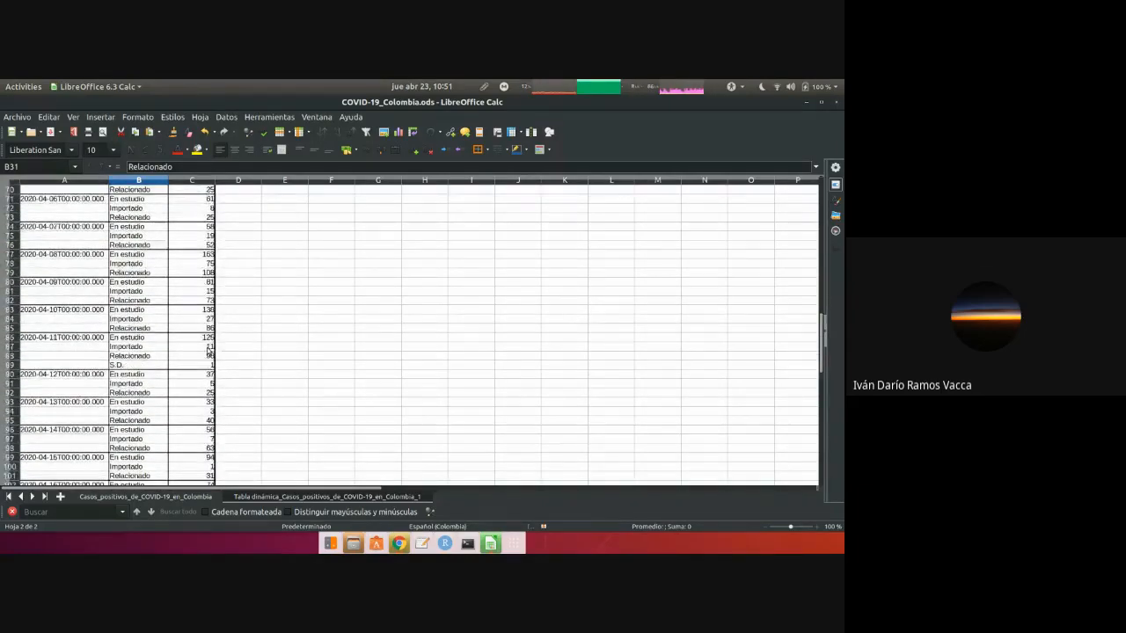
scroll(209, 350, down, 10)
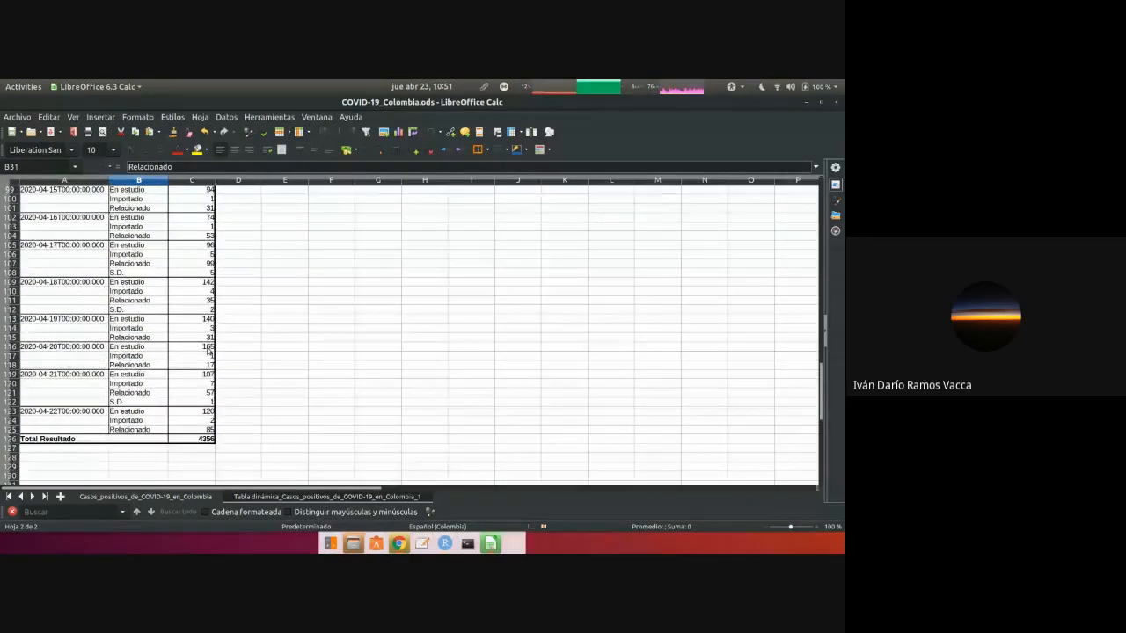
scroll(209, 350, up, 10)
scroll(209, 350, down, 3)
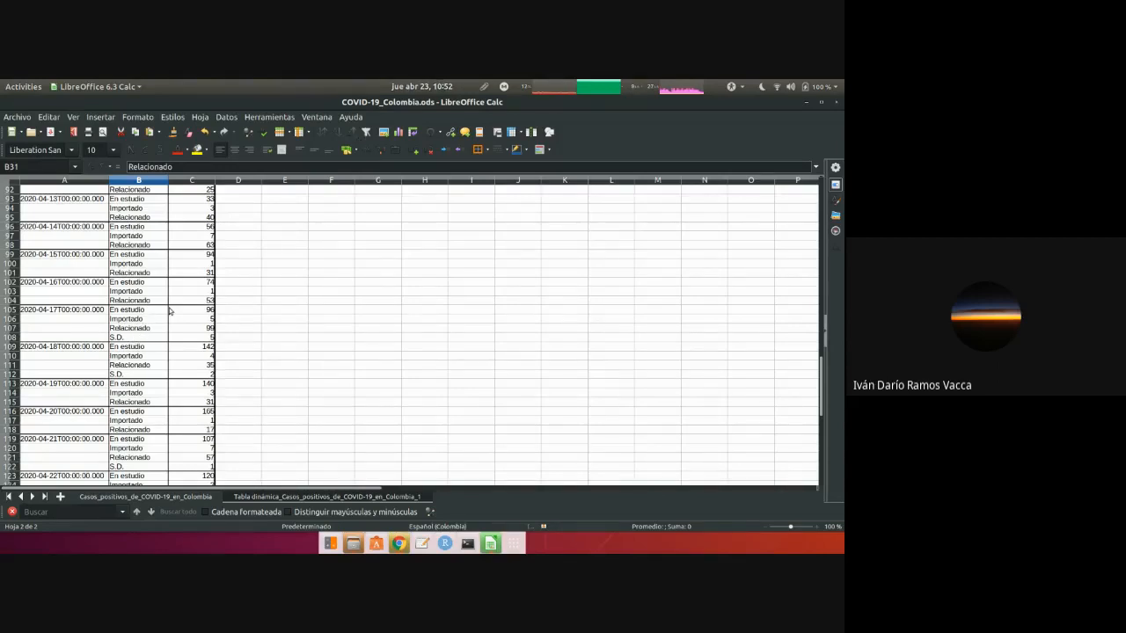
- Inspect the April counts by Tipo and highlight the diagnosis dates from 12 to 17 April, cells A90:A105
scroll(170, 309, up, 8)
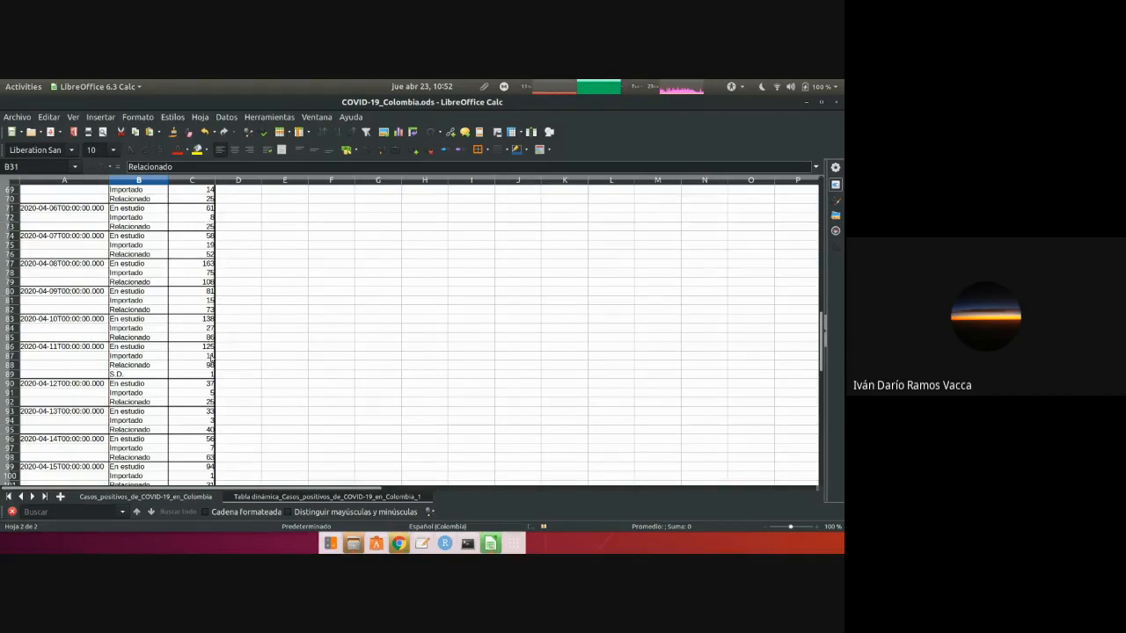
scroll(213, 361, down, 3)
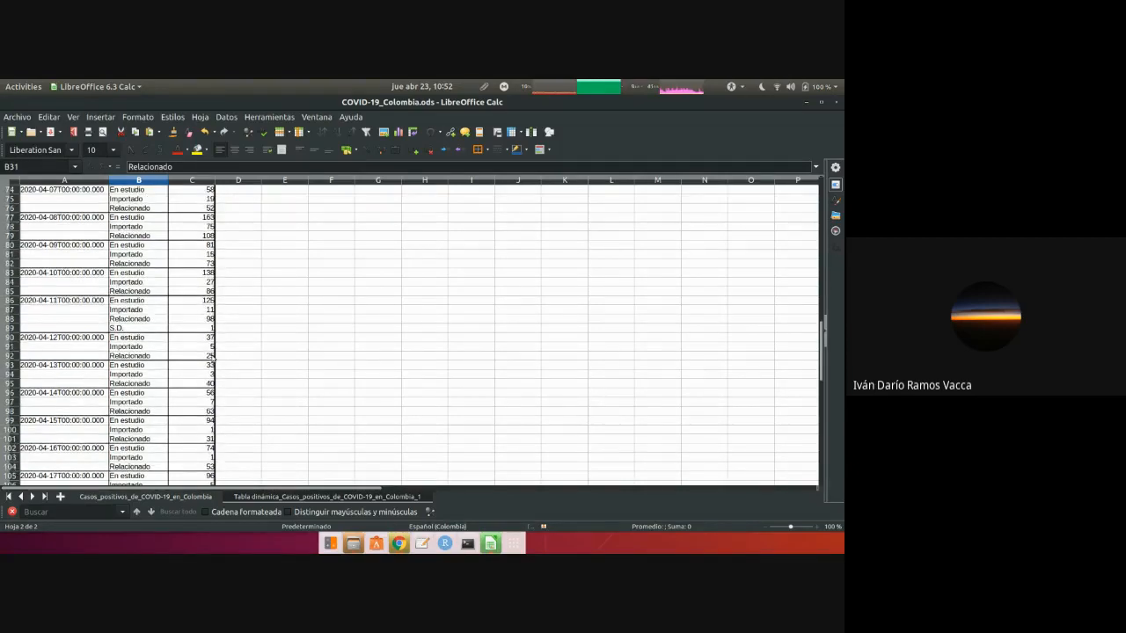
scroll(280, 352, down, 6)
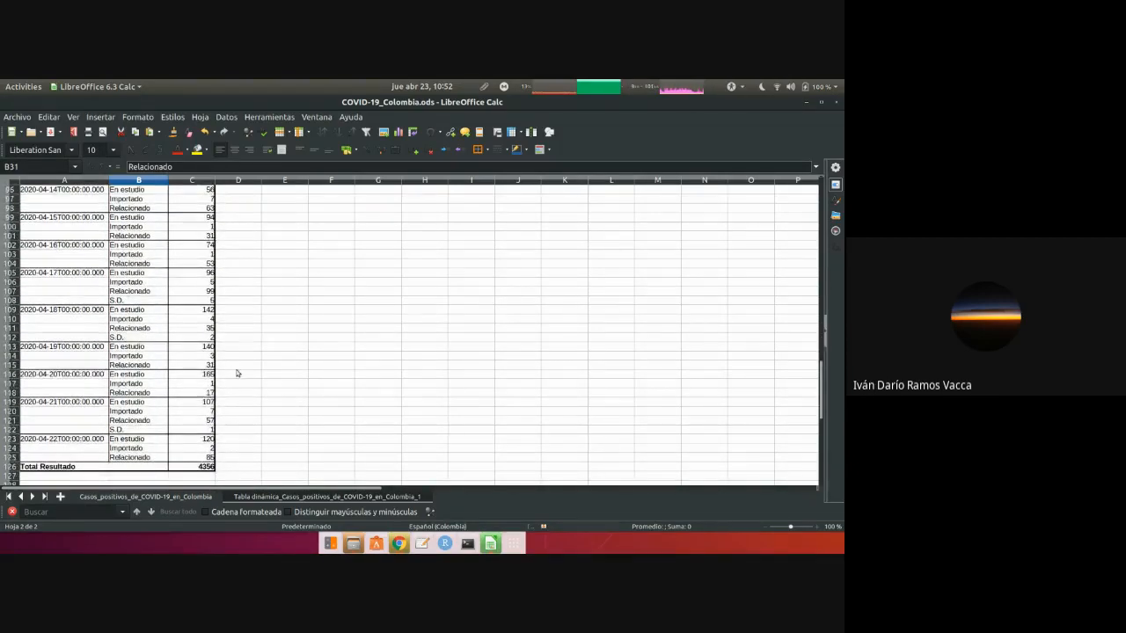
scroll(234, 373, up, 3)
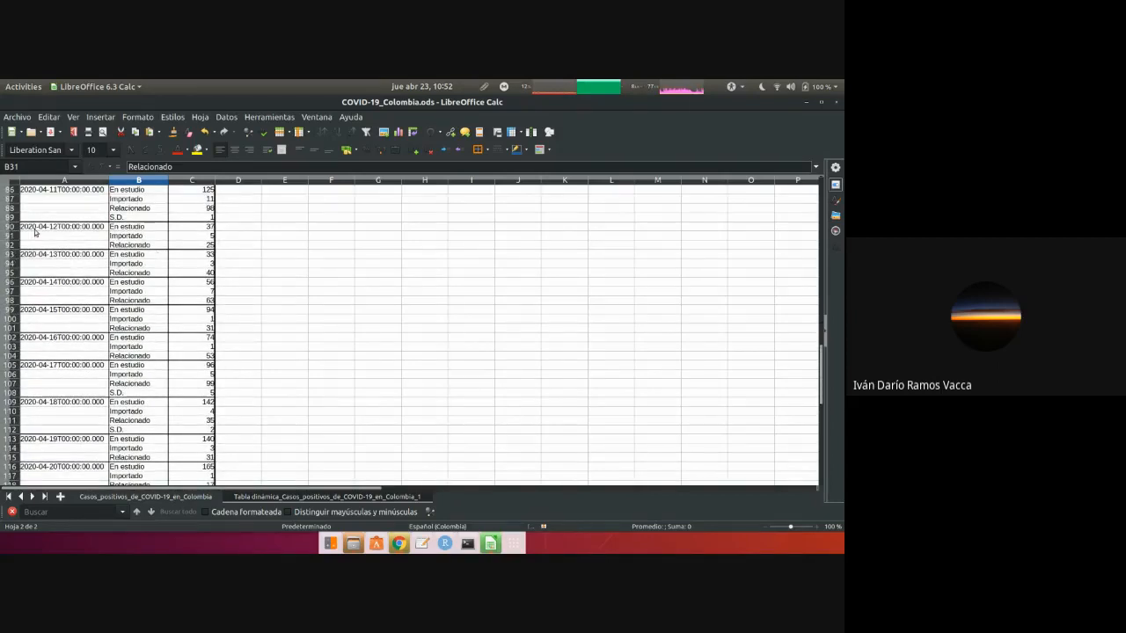
drag(55, 229, 74, 402)
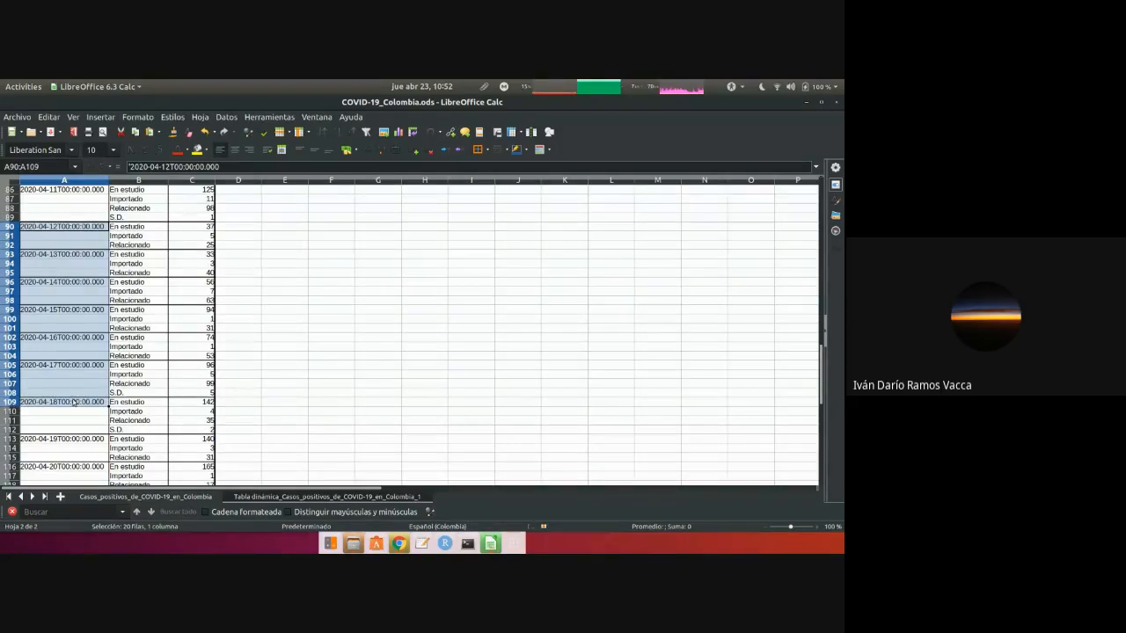
drag(76, 364, 72, 227)
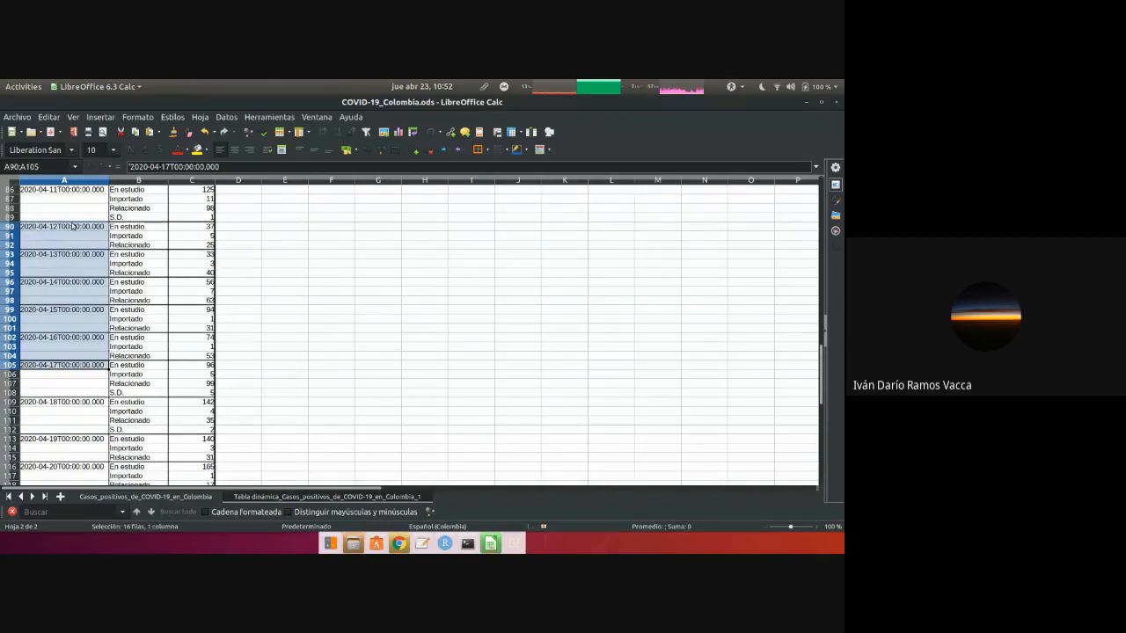
- Review the April daily counts by Tipo down to the pivot table's total row and return to the first dates
click(244, 306)
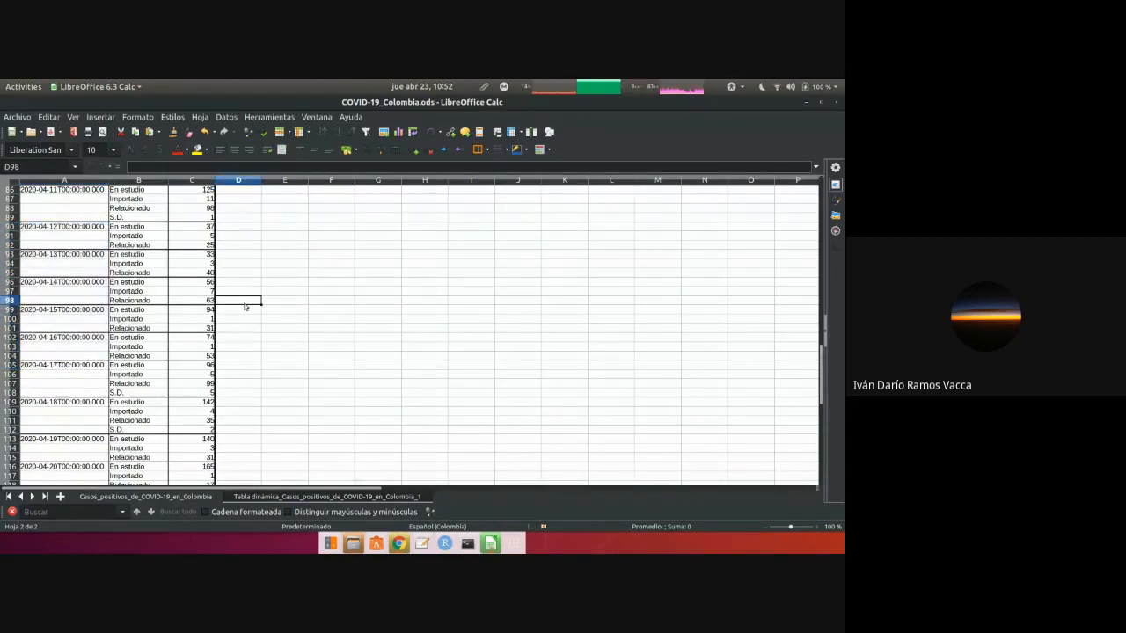
scroll(245, 306, down, 4)
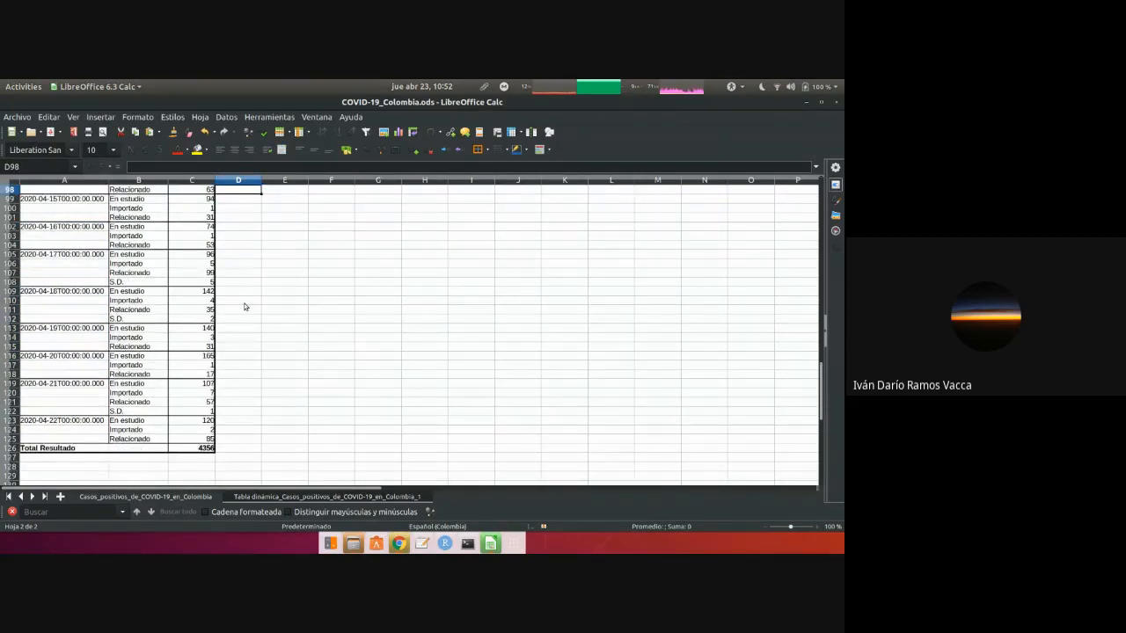
scroll(245, 306, up, 8)
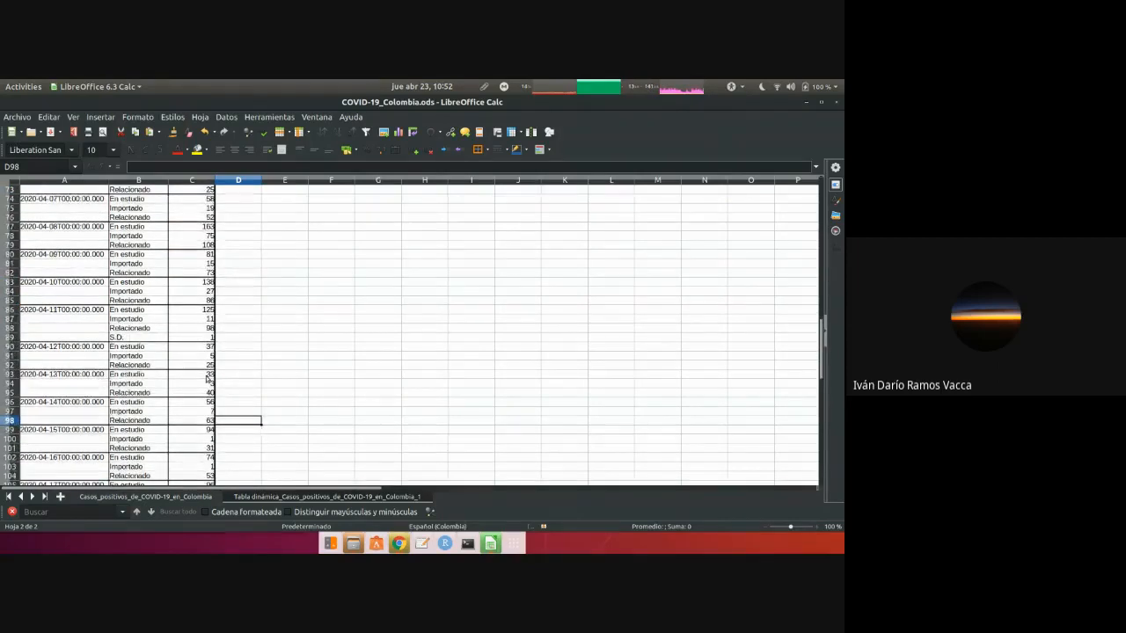
scroll(245, 306, down, 9)
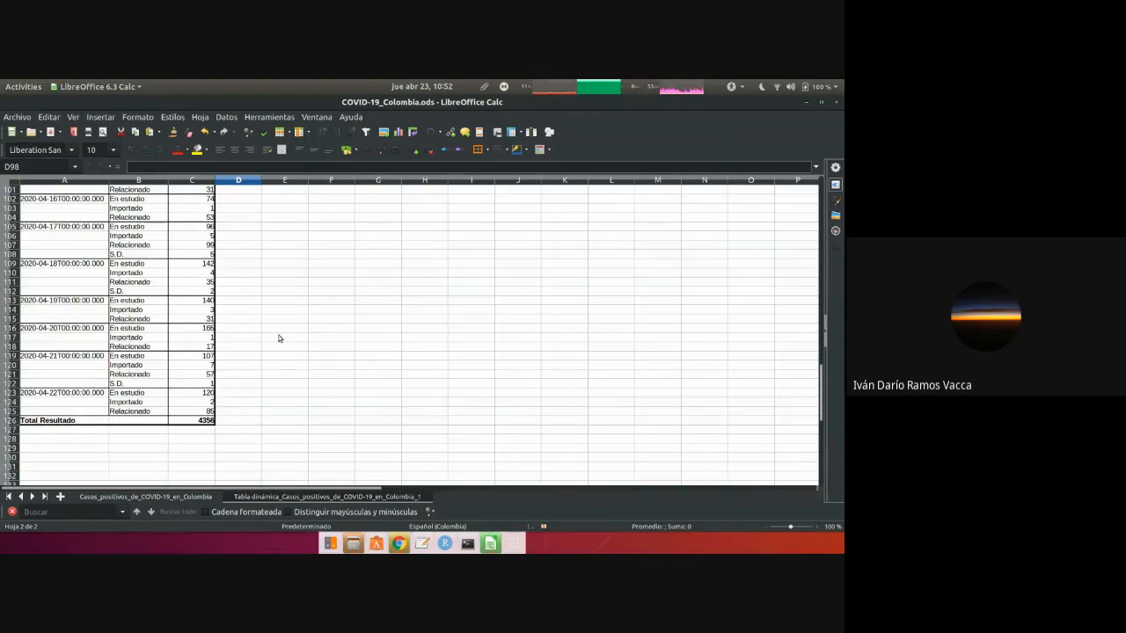
scroll(219, 277, up, 5)
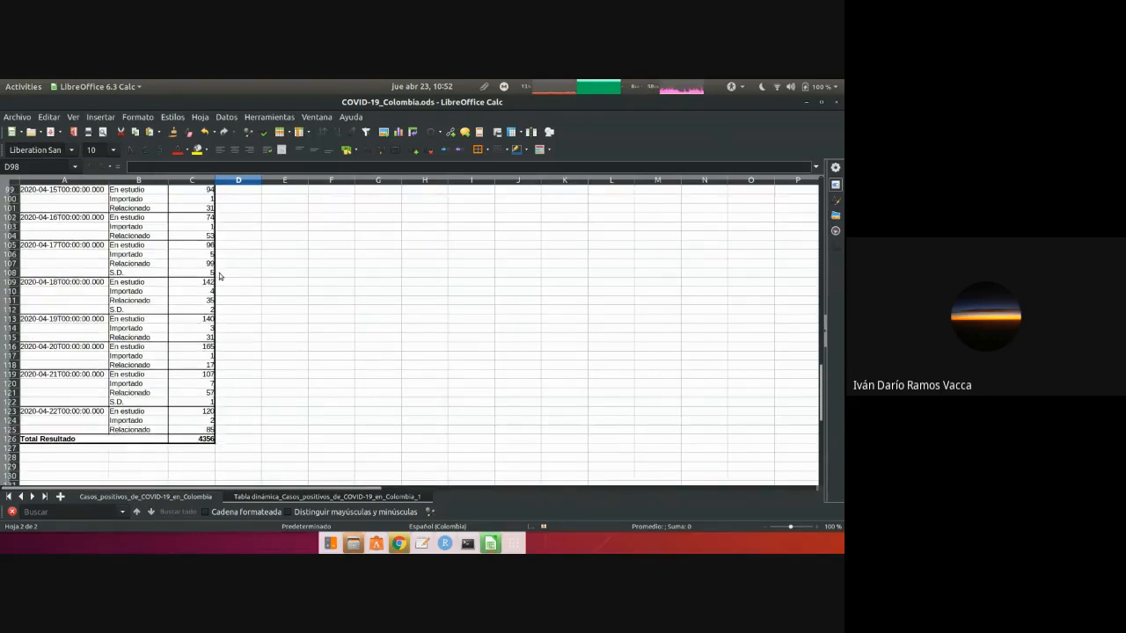
scroll(220, 277, down, 4)
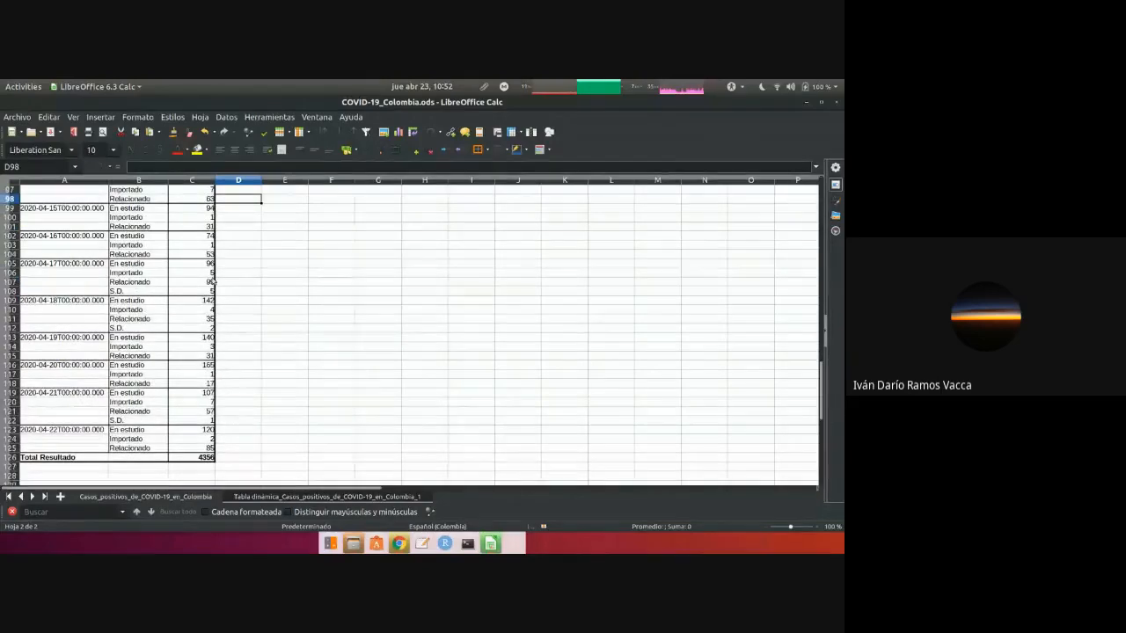
scroll(230, 369, up, 20)
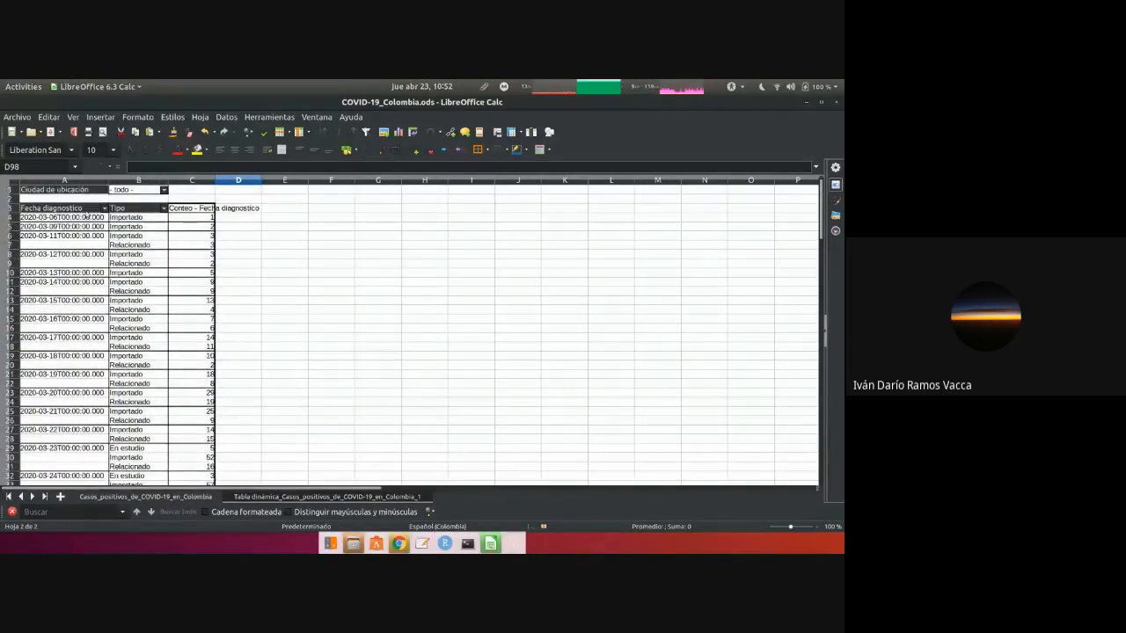
- Remove the Tipo field from the pivot table layout, leaving the counts grouped only by Fecha diagnostico
right_click(164, 301)
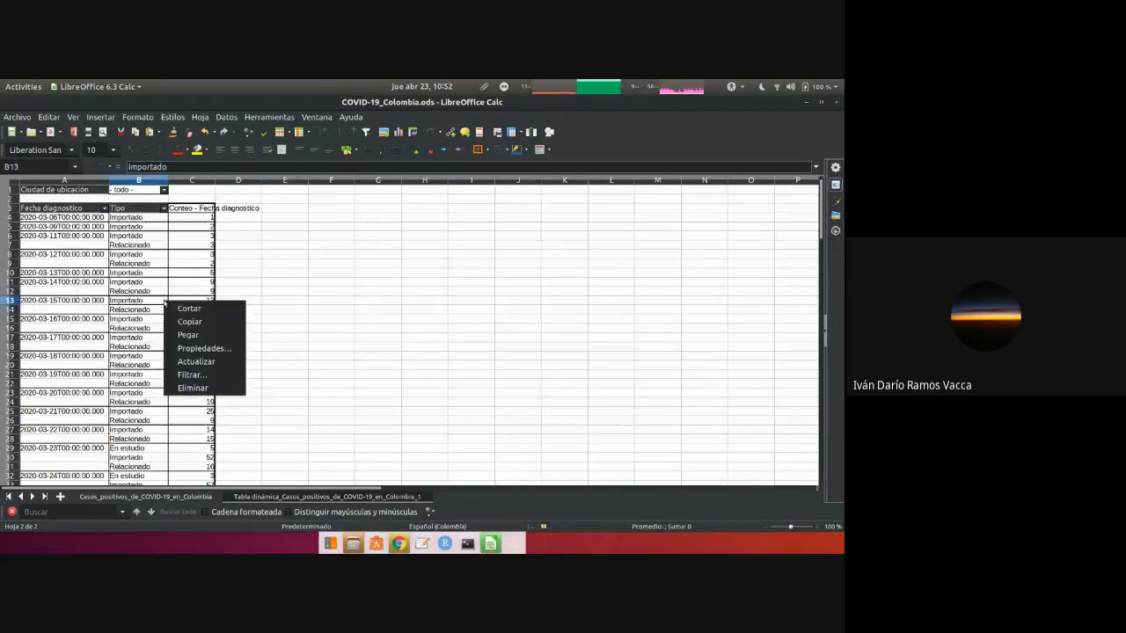
click(199, 349)
drag(297, 353, 498, 343)
key(Return)
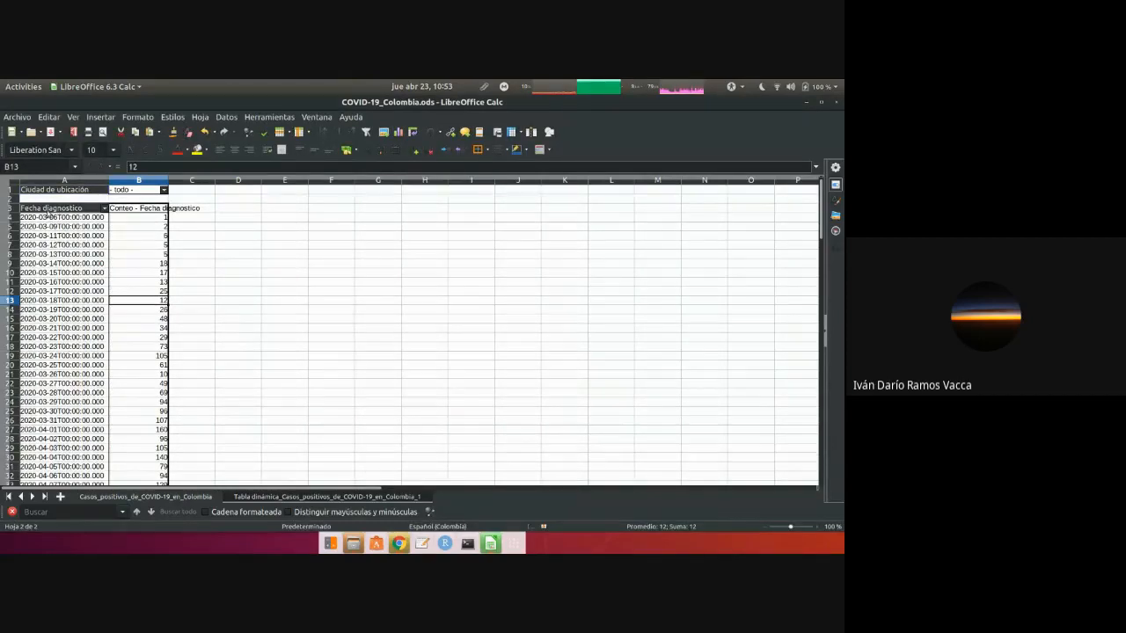
drag(49, 212, 147, 236)
right_click(151, 244)
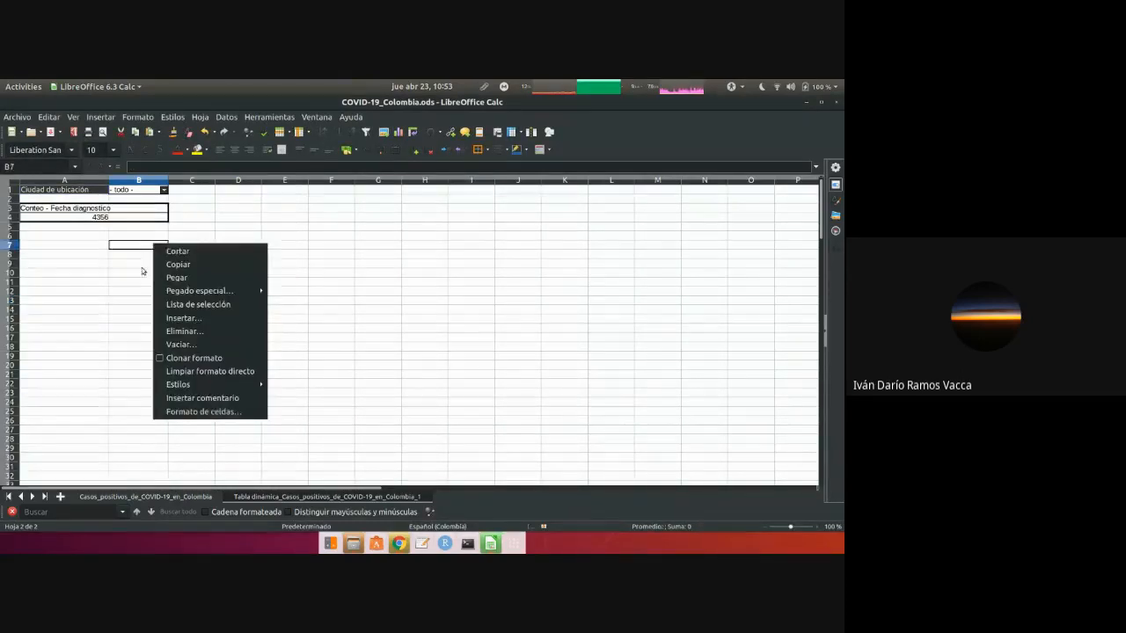
key(Escape)
key(ctrl+z)
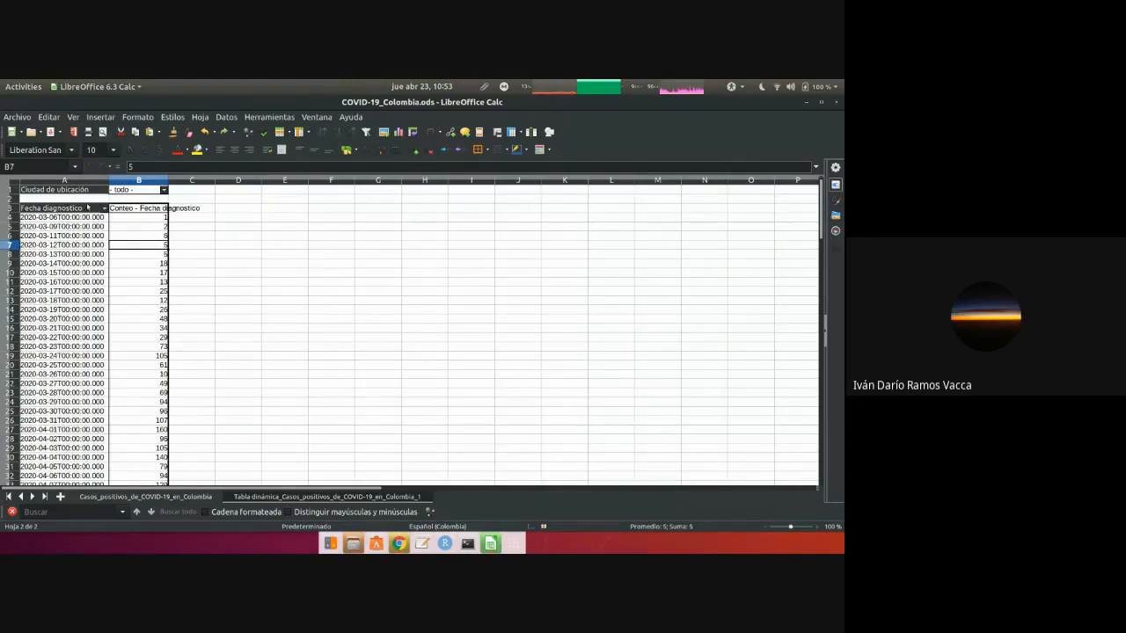
- Insert a normal column chart of the daily case counts from A3:B48, leaving out the total row
click(147, 211)
key(shift+Left)
key(shift+Down)
key(shift+Down)
key(shift+Down)
key(shift+Down)
key(shift+Down)
key(shift+Down)
key(shift+Down)
key(shift+Down)
key(shift+Down)
key(shift+Down)
key(shift+Down)
key(shift+Down)
key(shift+Down)
key(shift+Down)
key(shift+Down)
key(shift+Down)
key(shift+Down)
key(shift+Down)
key(shift+Down)
key(shift+Down)
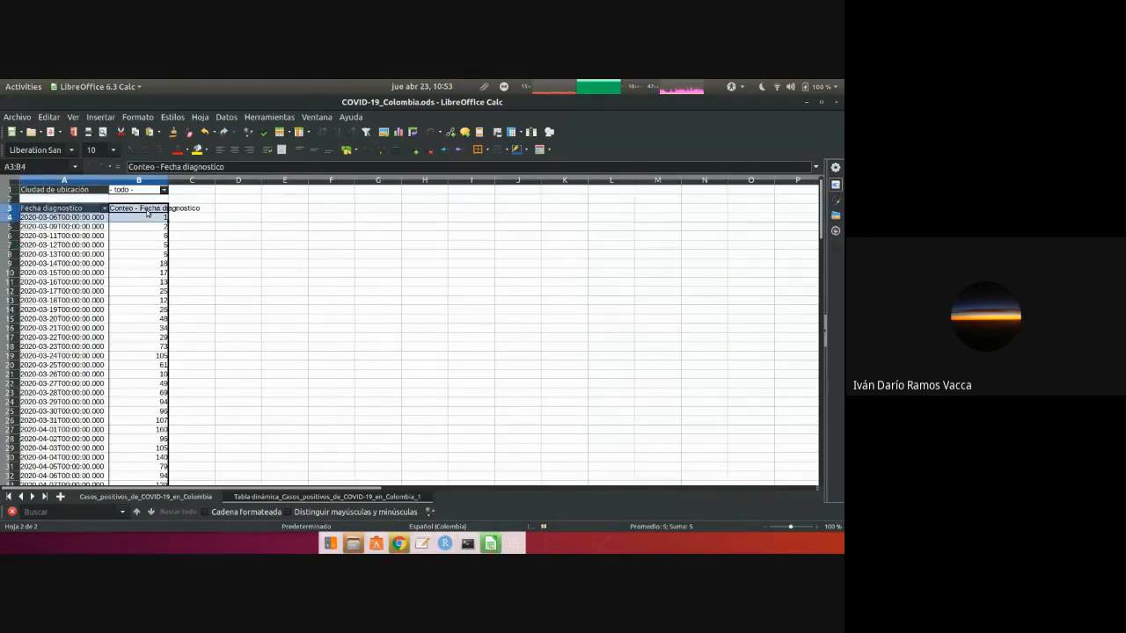
key(shift+Down)
key(shift+Down)
key(shift+Down)
key(shift+Down)
key(shift+Down)
key(shift+Down)
key(shift+Down)
key(shift+Down)
key(shift+Down)
key(shift+Down)
key(shift+Down)
key(shift+Down)
key(shift+Down)
key(shift+Down)
key(shift+Down)
key(shift+Down)
key(shift+Down)
key(shift+Down)
key(shift+Down)
key(shift+Down)
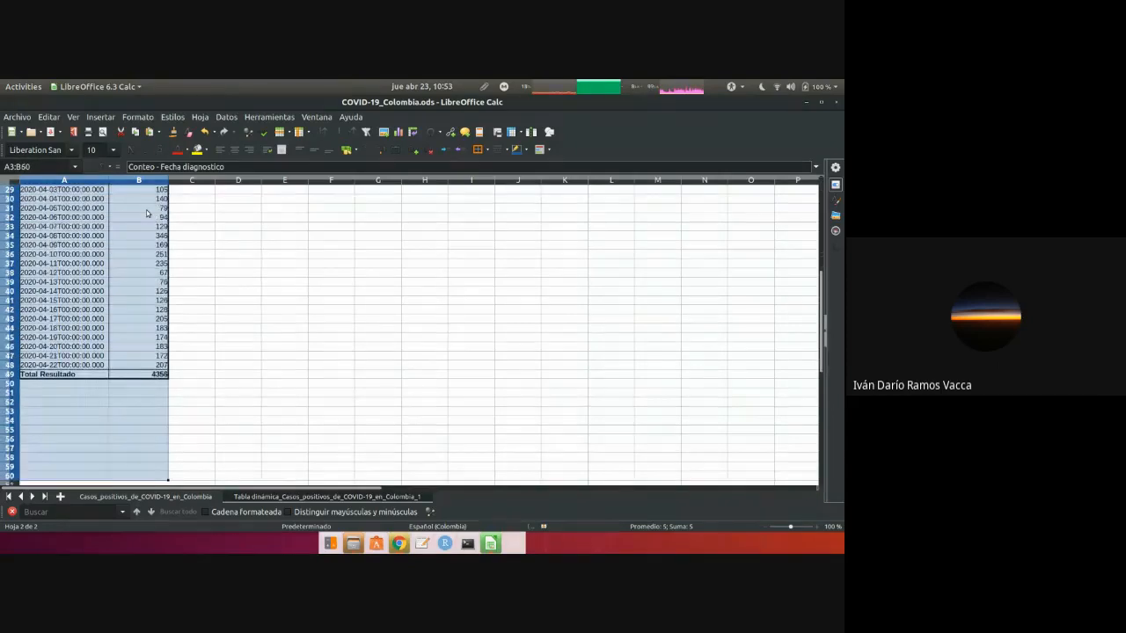
key(shift+Up)
key(shift+Up)
key(shift+Up)
key(shift+Up)
key(shift+Up)
key(shift+Up)
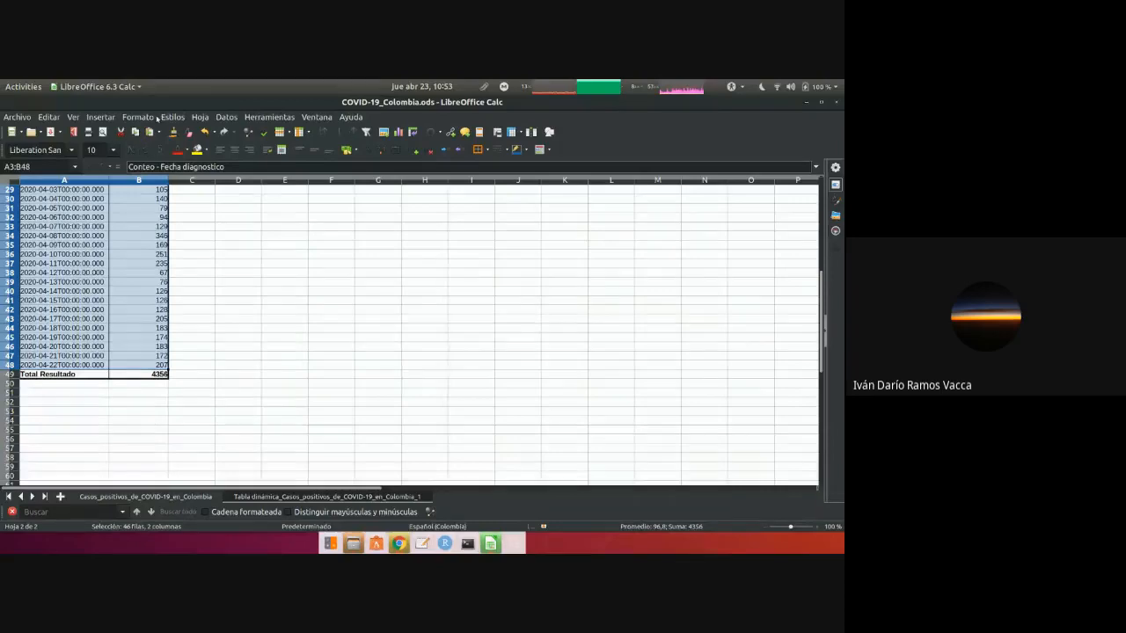
click(103, 119)
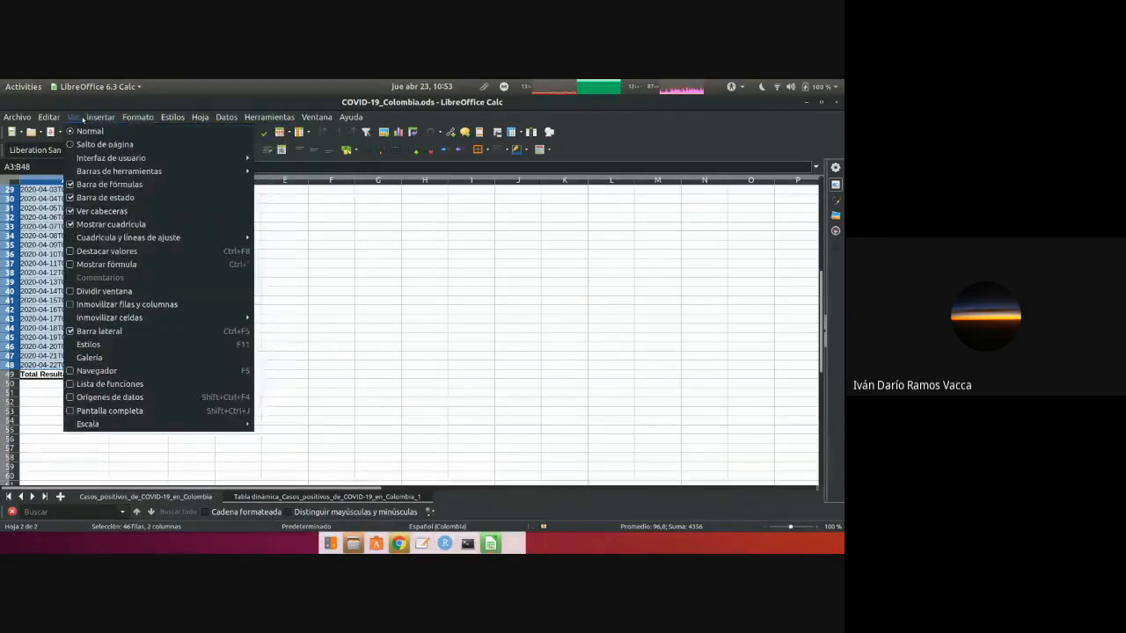
click(112, 144)
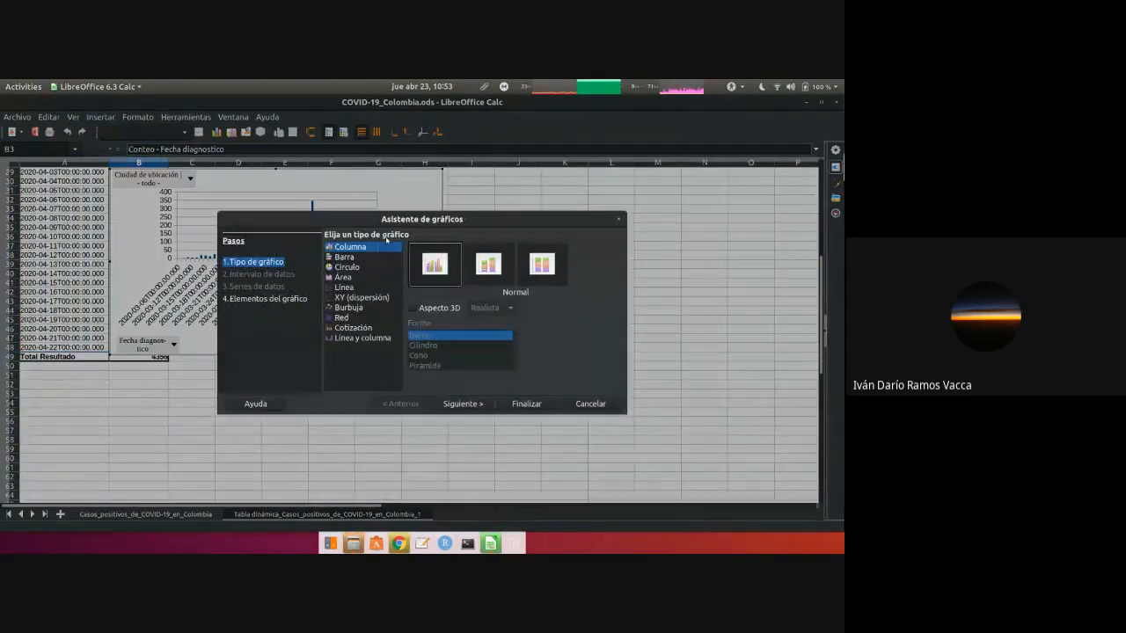
drag(414, 219, 446, 155)
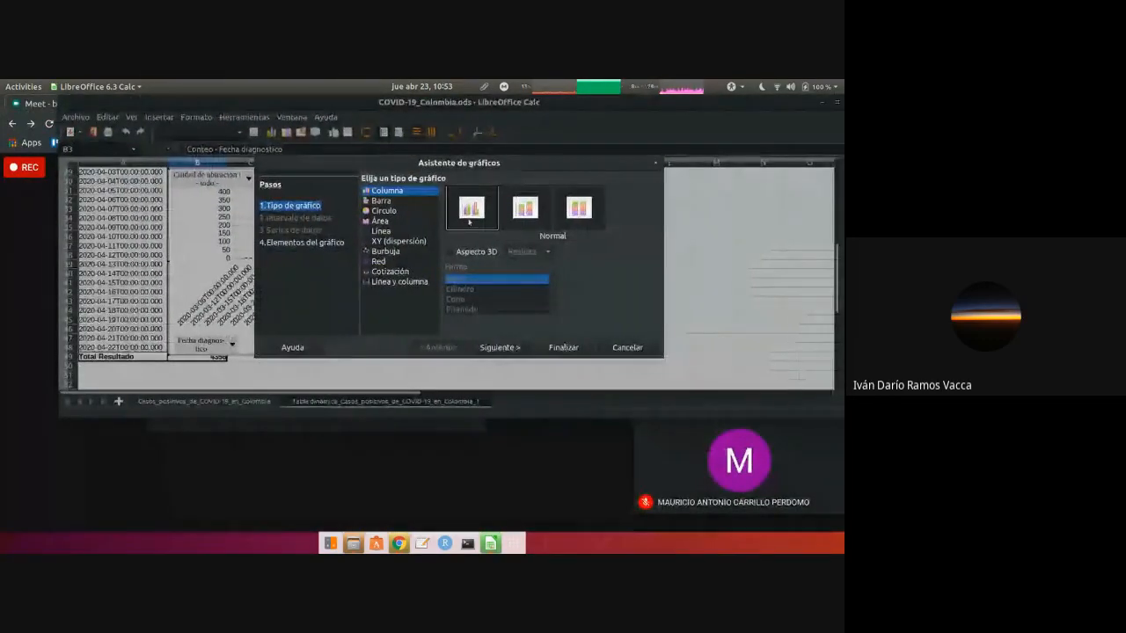
click(563, 348)
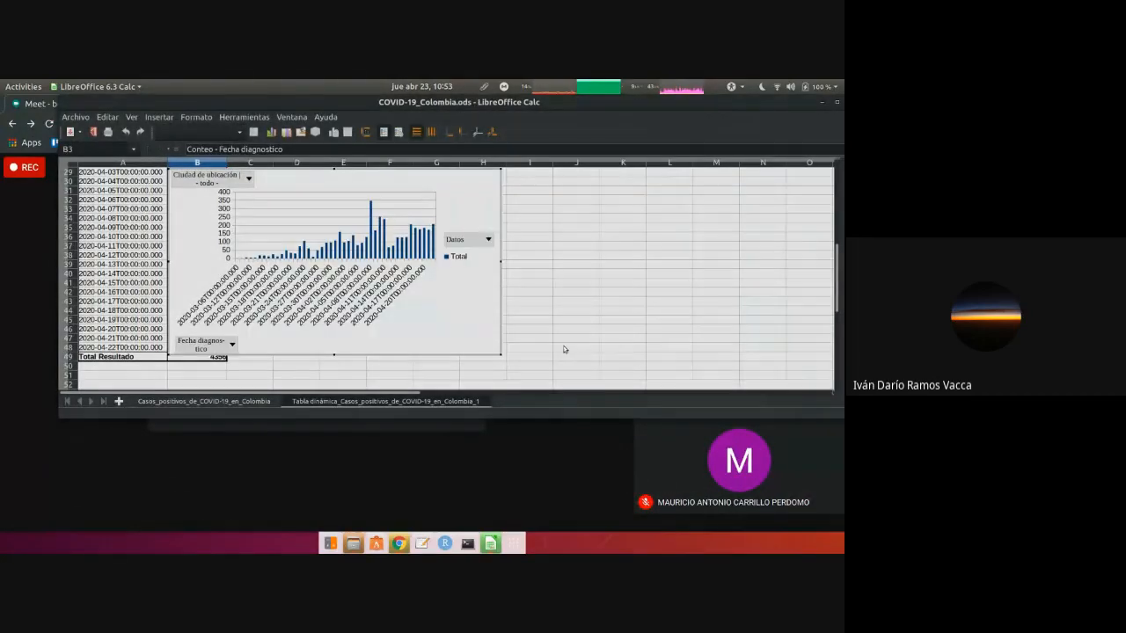
double_click(547, 107)
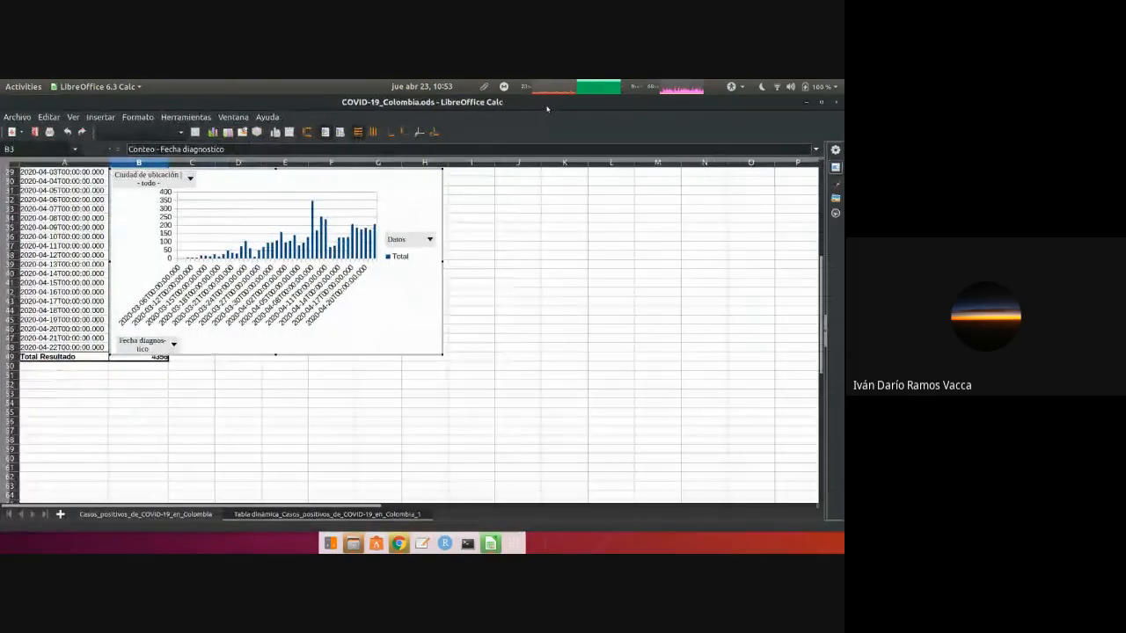
click(488, 329)
- Move the column chart about 4 cm to the right so it clears the pivot table's columns
click(366, 368)
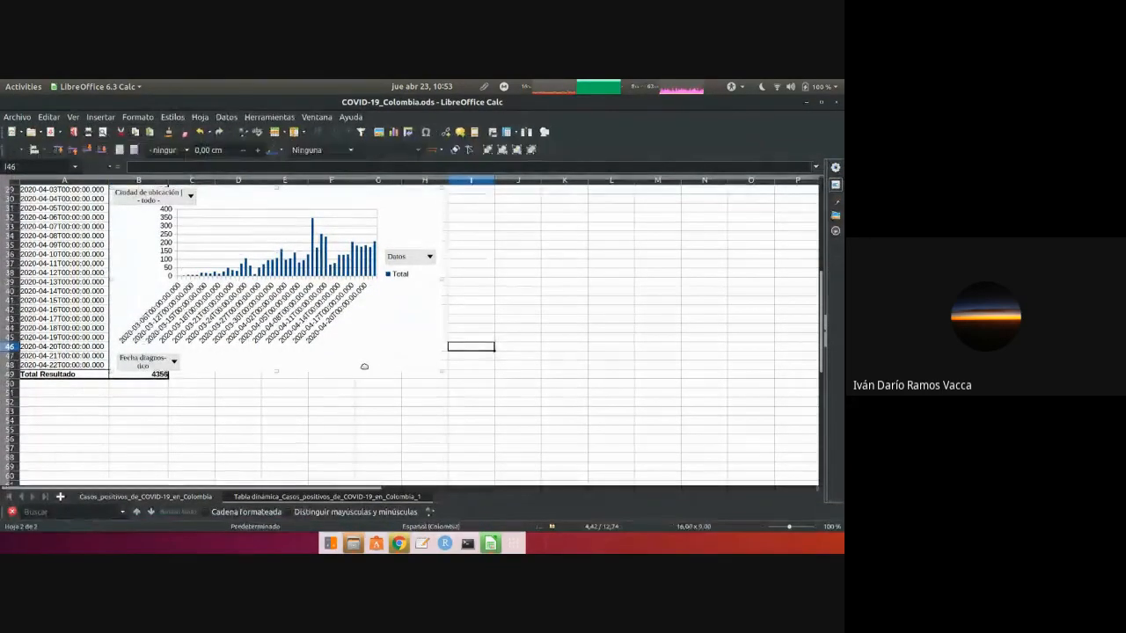
drag(384, 353, 468, 348)
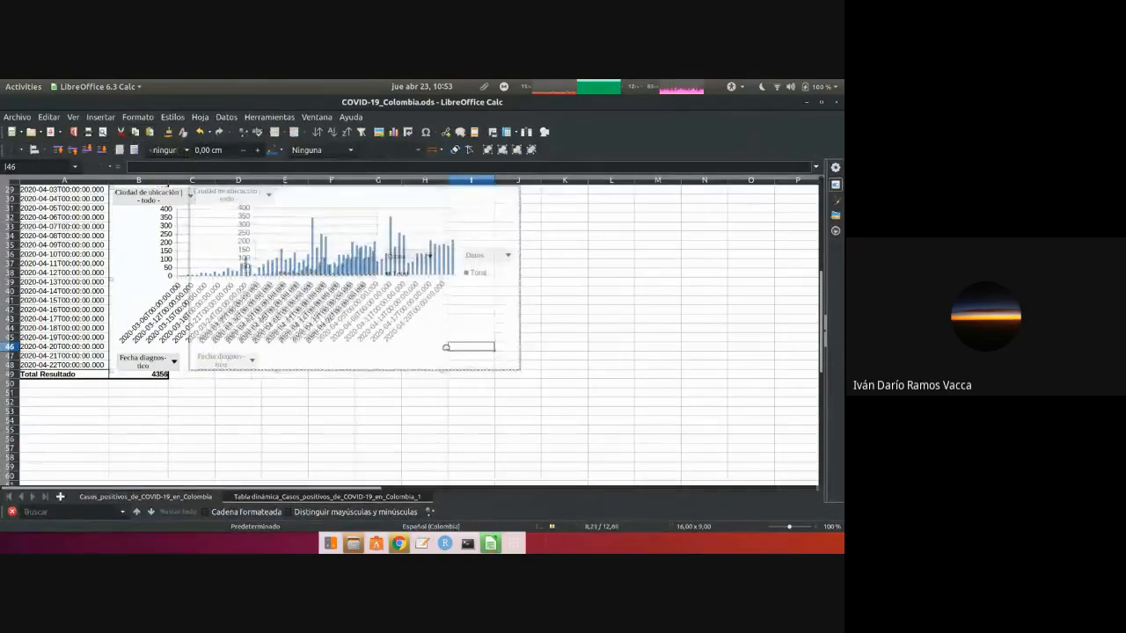
scroll(585, 336, up, 5)
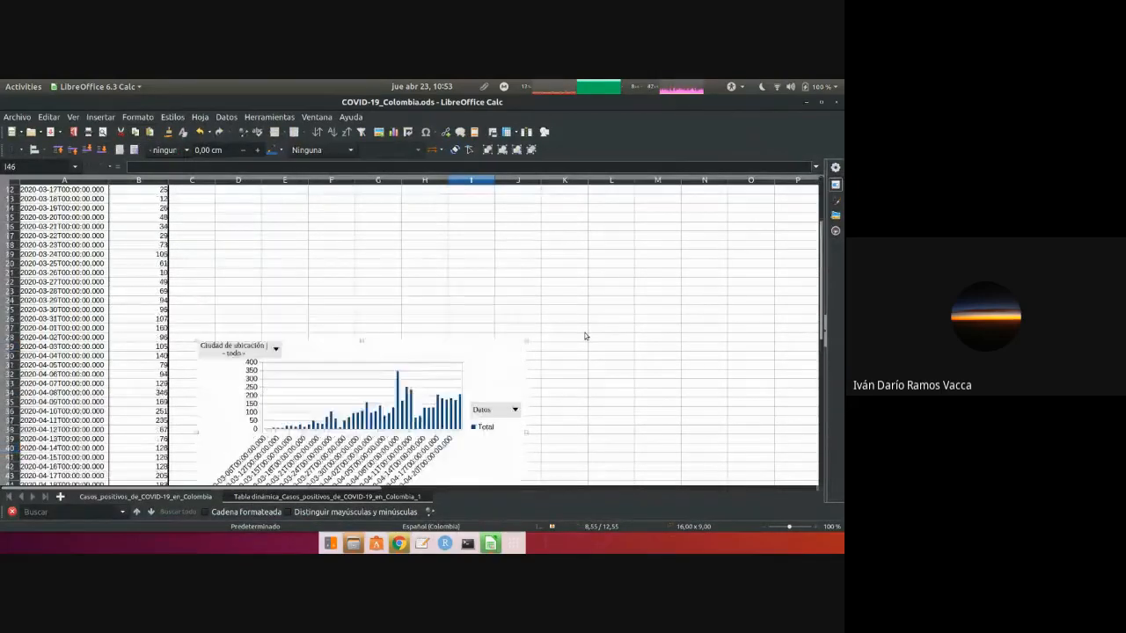
scroll(585, 336, down, 4)
scroll(585, 336, up, 2)
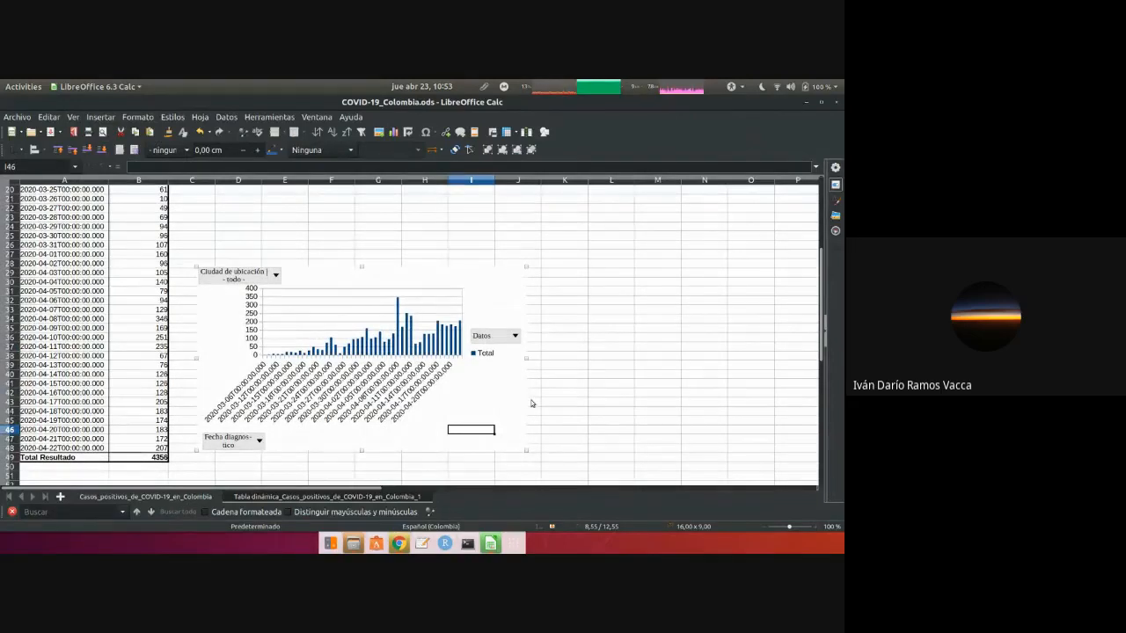
- Widen the chart to about 29.1 by 9.1 cm and leave chart editing
double_click(276, 276)
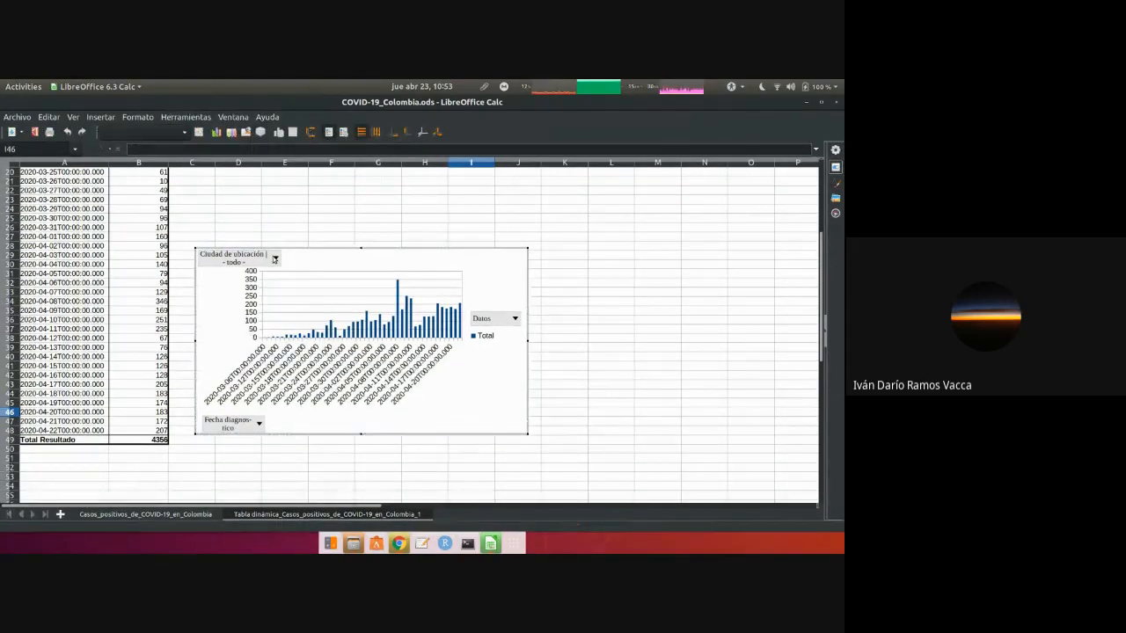
click(526, 427)
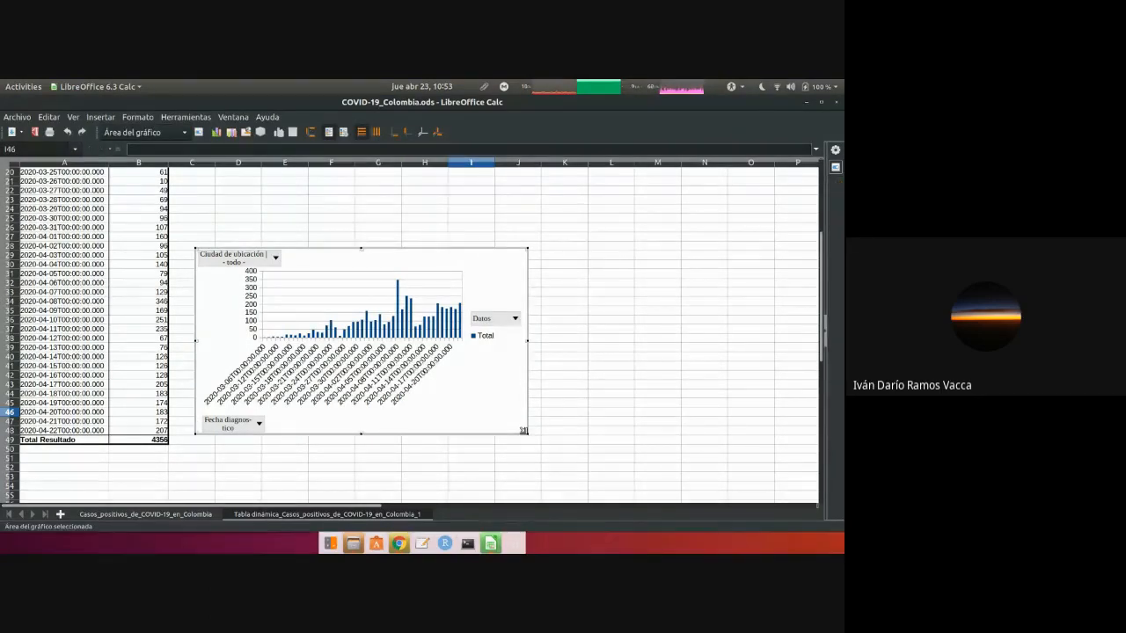
drag(528, 433, 795, 433)
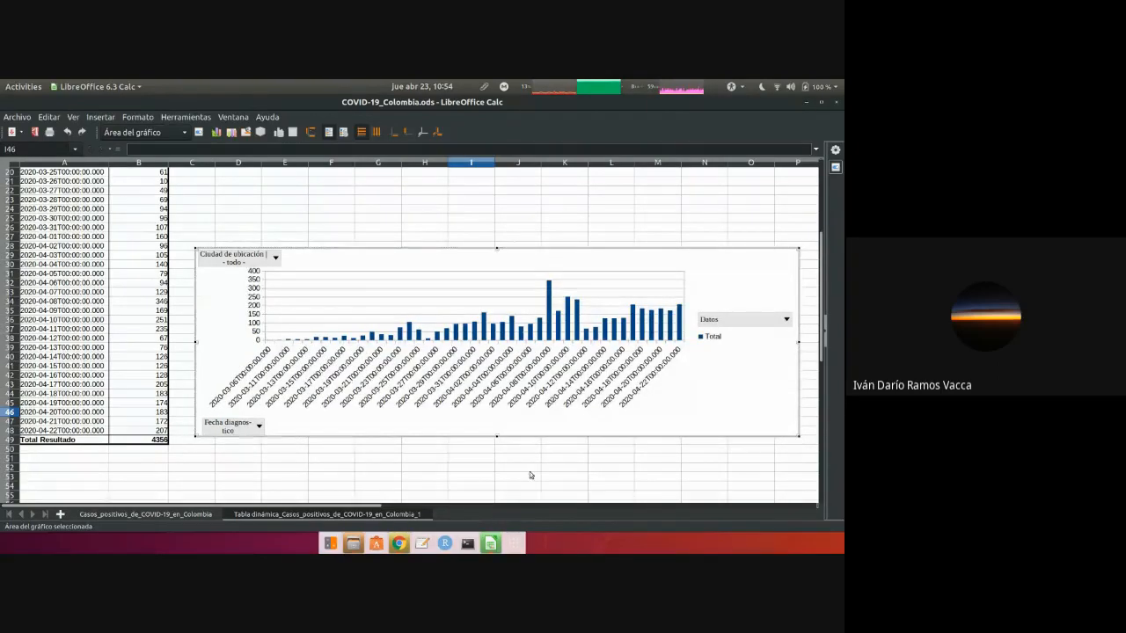
scroll(509, 483, right, 2)
scroll(508, 483, up, 2)
scroll(509, 483, left, 2)
scroll(509, 483, right, 1)
scroll(508, 483, up, 2)
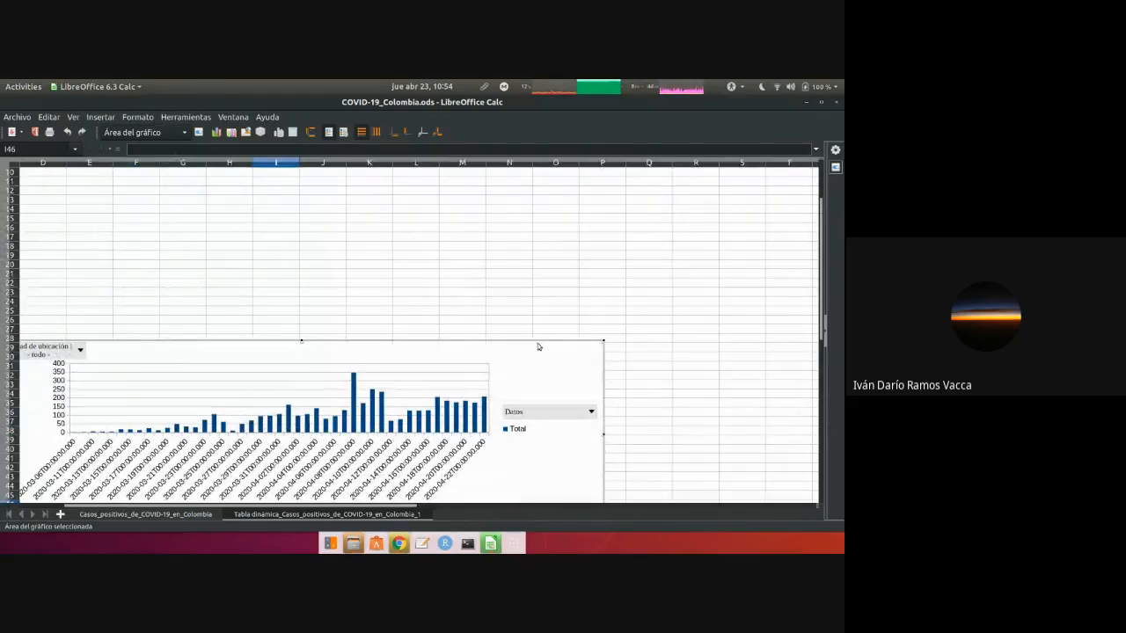
click(741, 336)
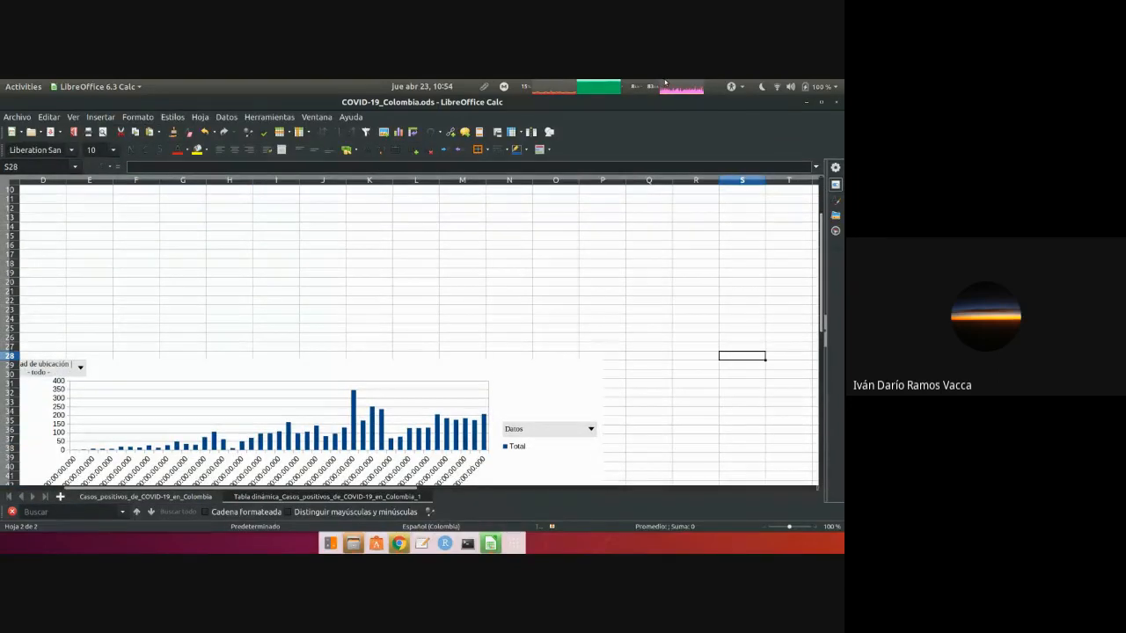
- Enlarge the column chart further to about 36.4 by 11.5 cm
click(821, 103)
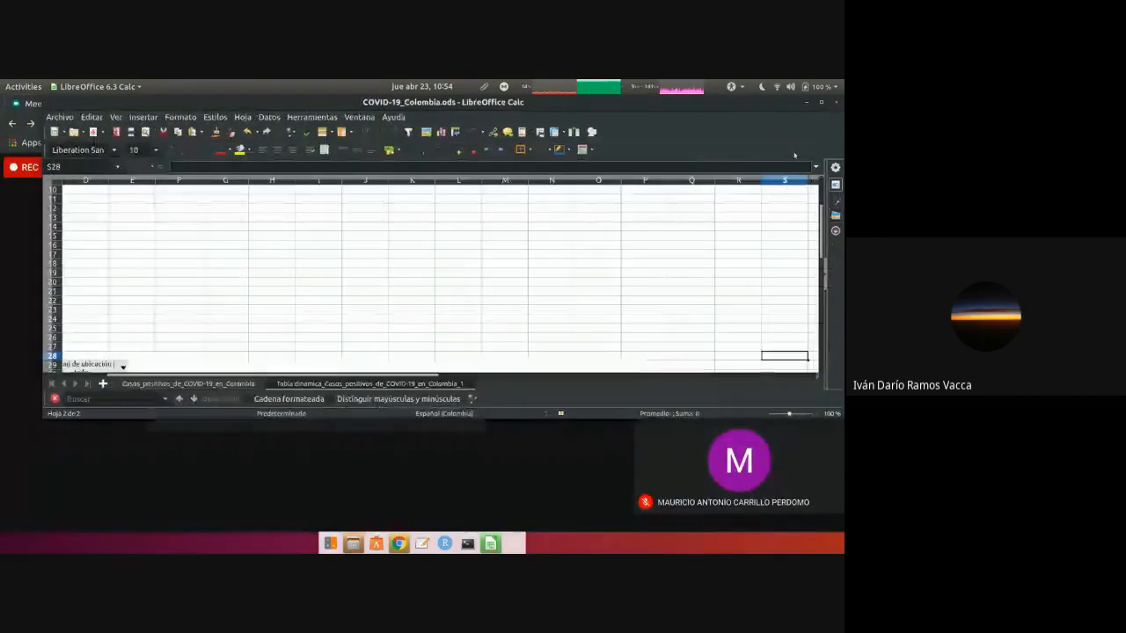
click(821, 102)
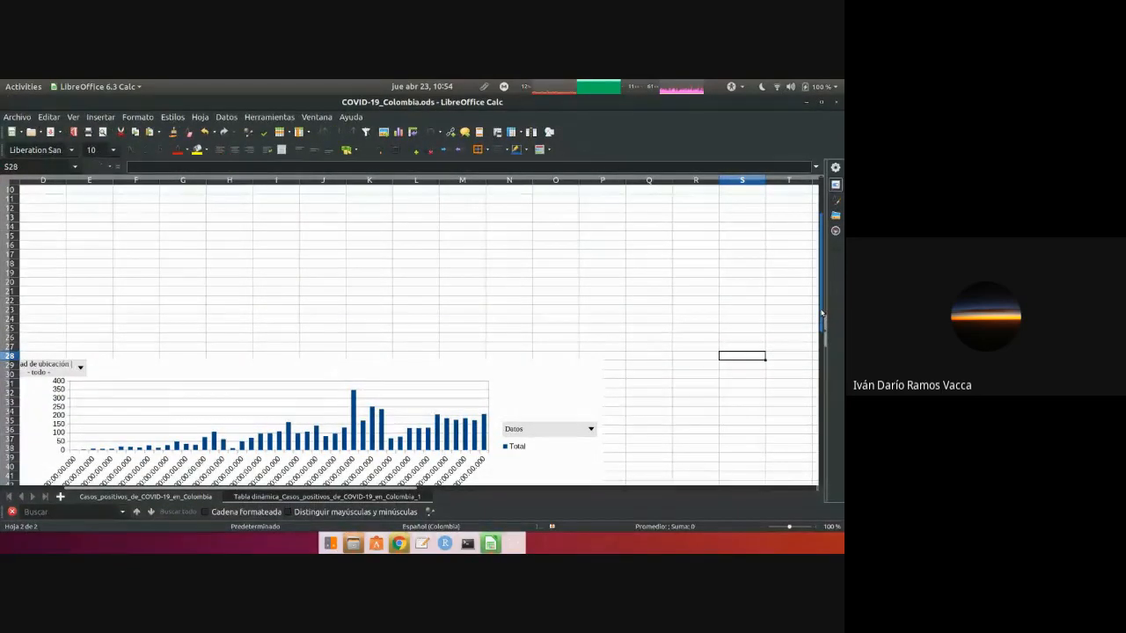
scroll(487, 426, down, 3)
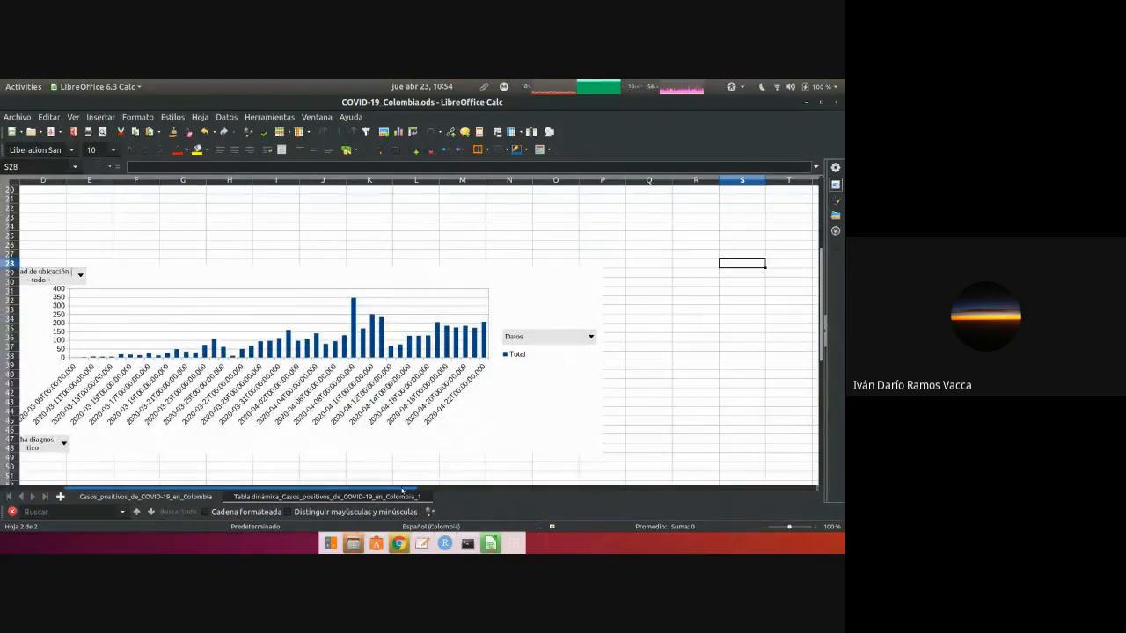
drag(409, 495, 381, 498)
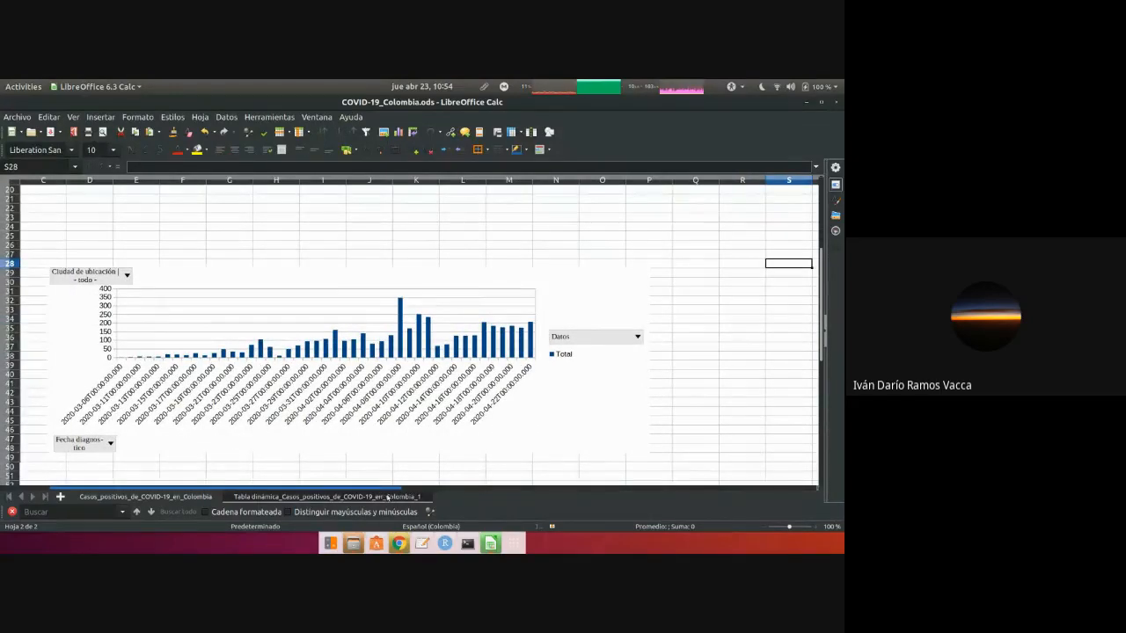
click(640, 439)
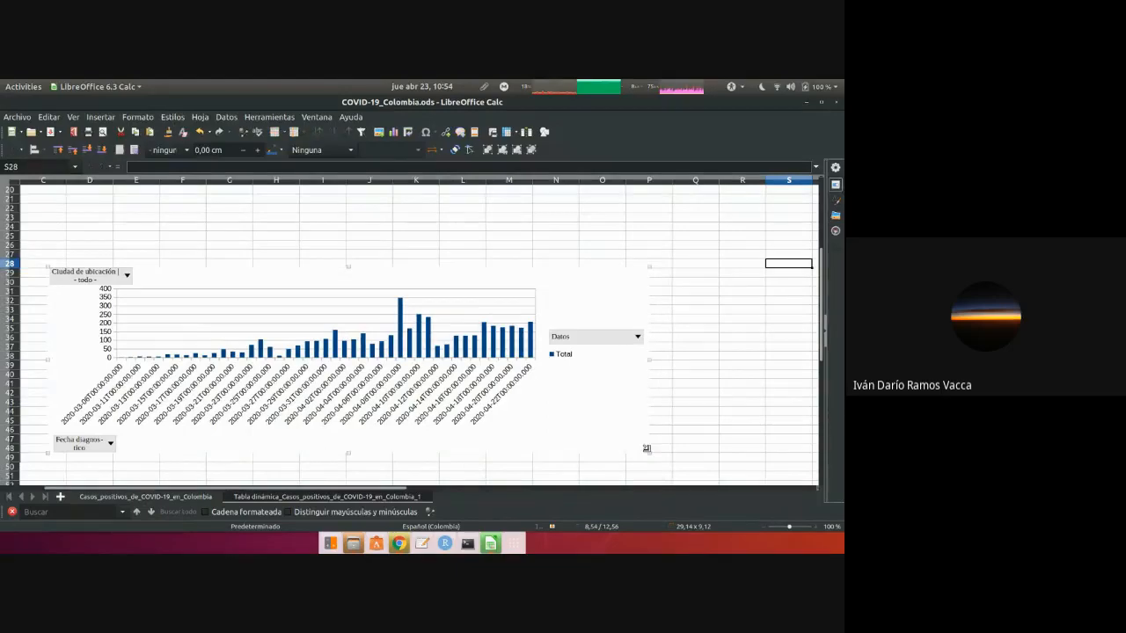
drag(645, 450, 797, 430)
scroll(804, 428, up, 5)
scroll(803, 428, left, 2)
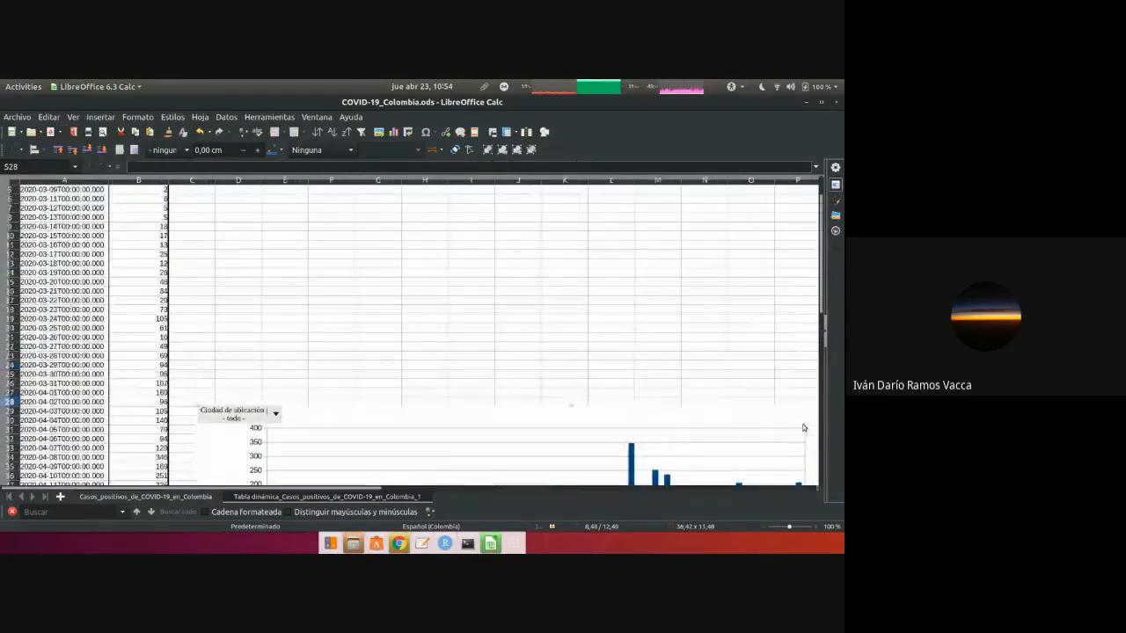
scroll(803, 428, down, 2)
scroll(803, 429, down, 4)
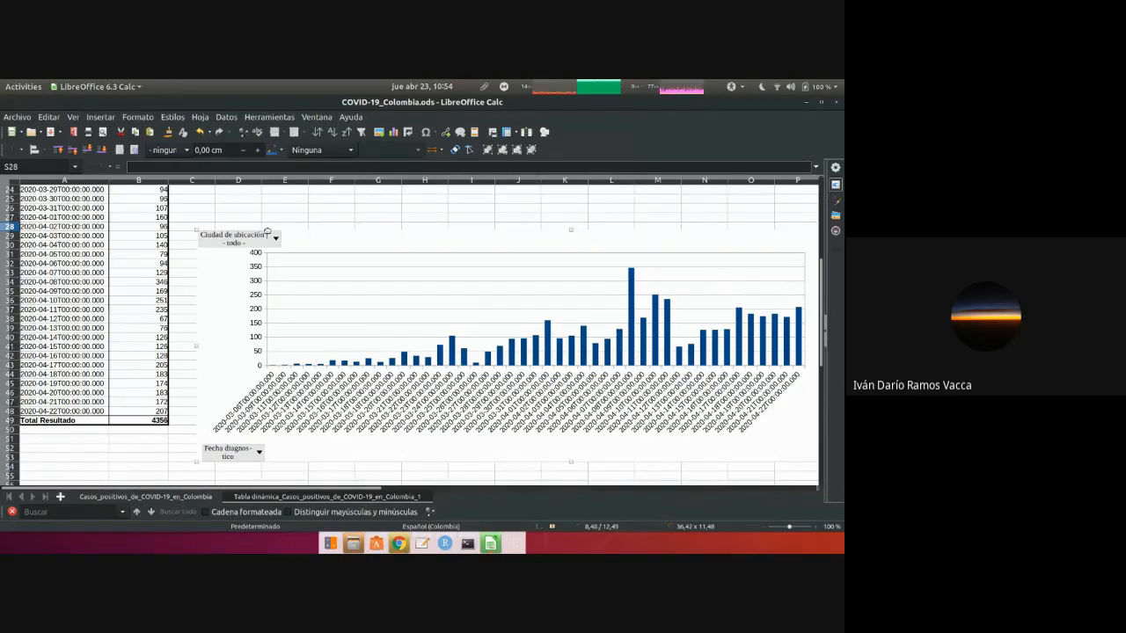
- Filter the column chart's Ciudad de ubicación field to show only Cali
double_click(273, 239)
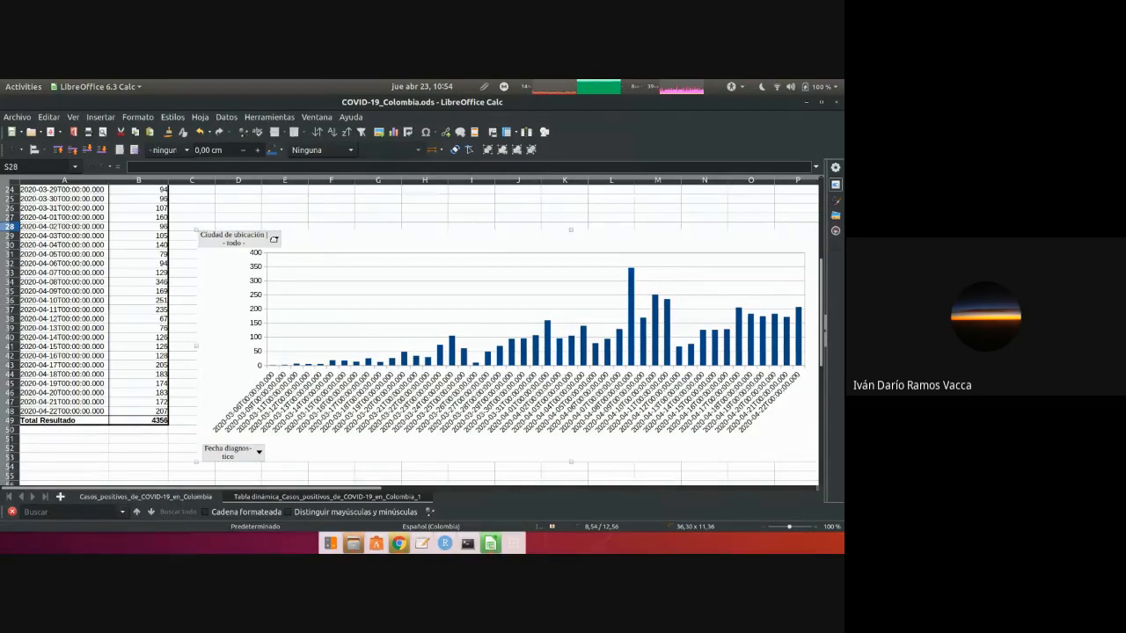
click(276, 224)
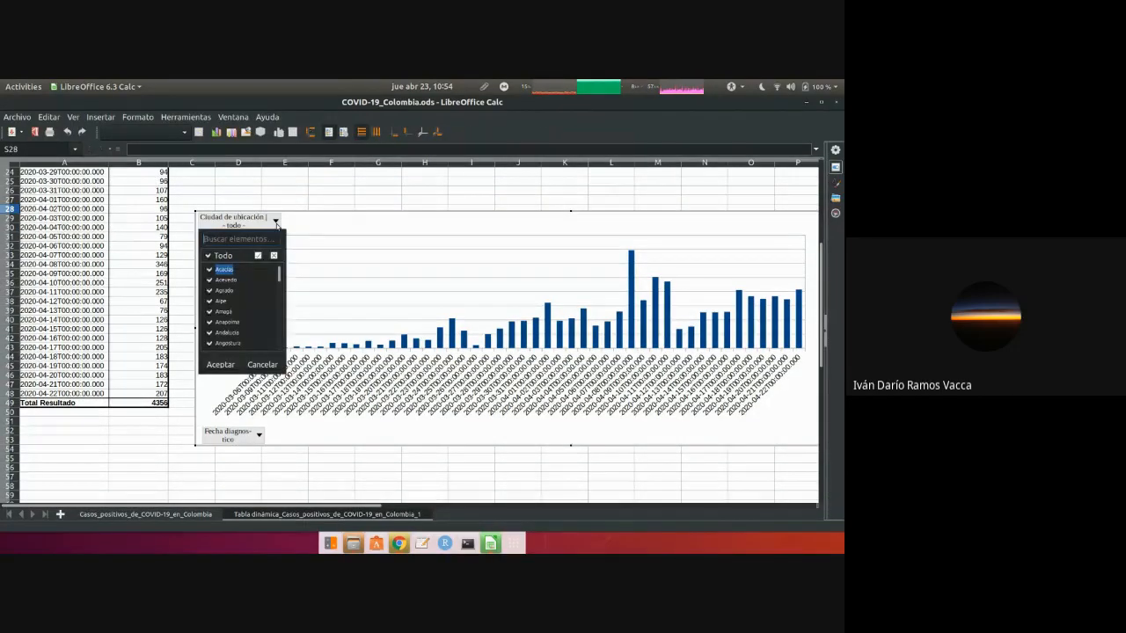
text(cali)
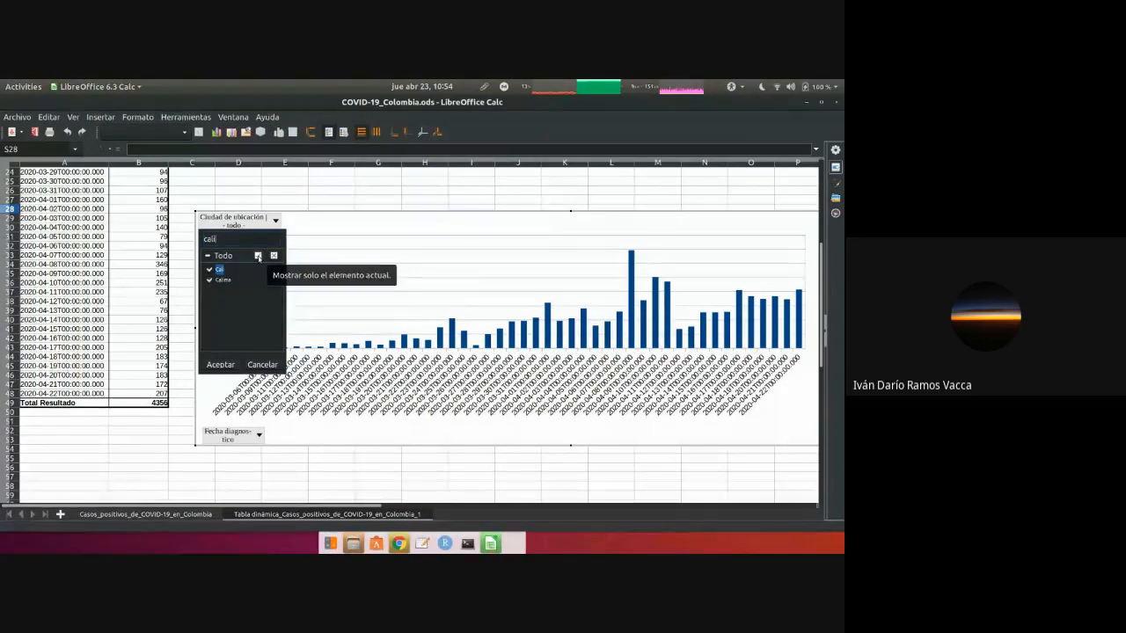
click(258, 256)
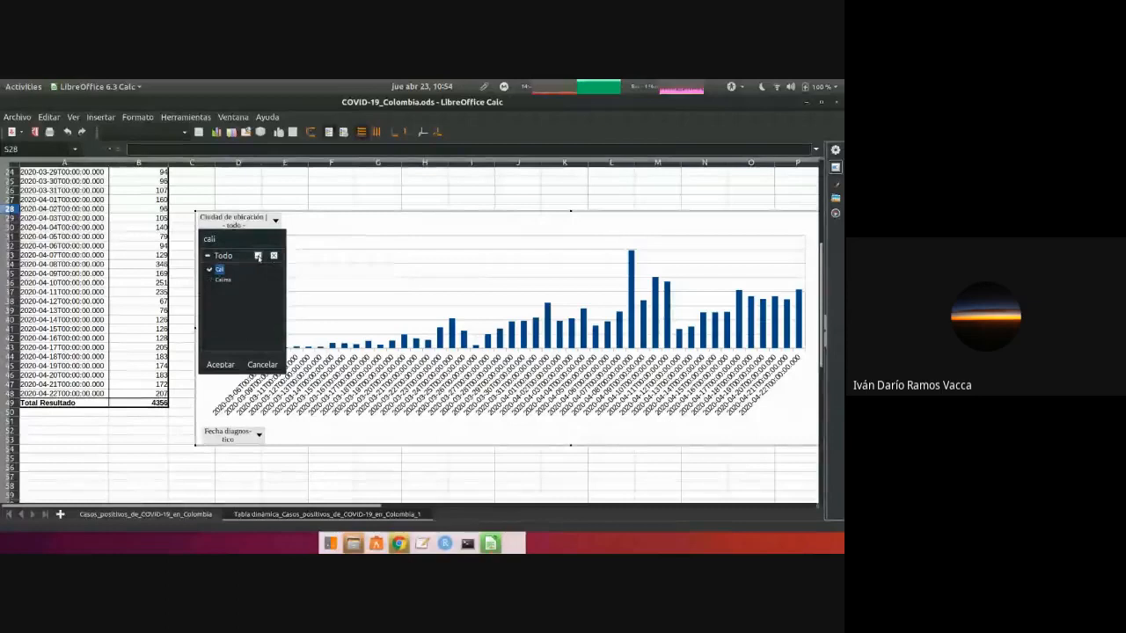
click(221, 365)
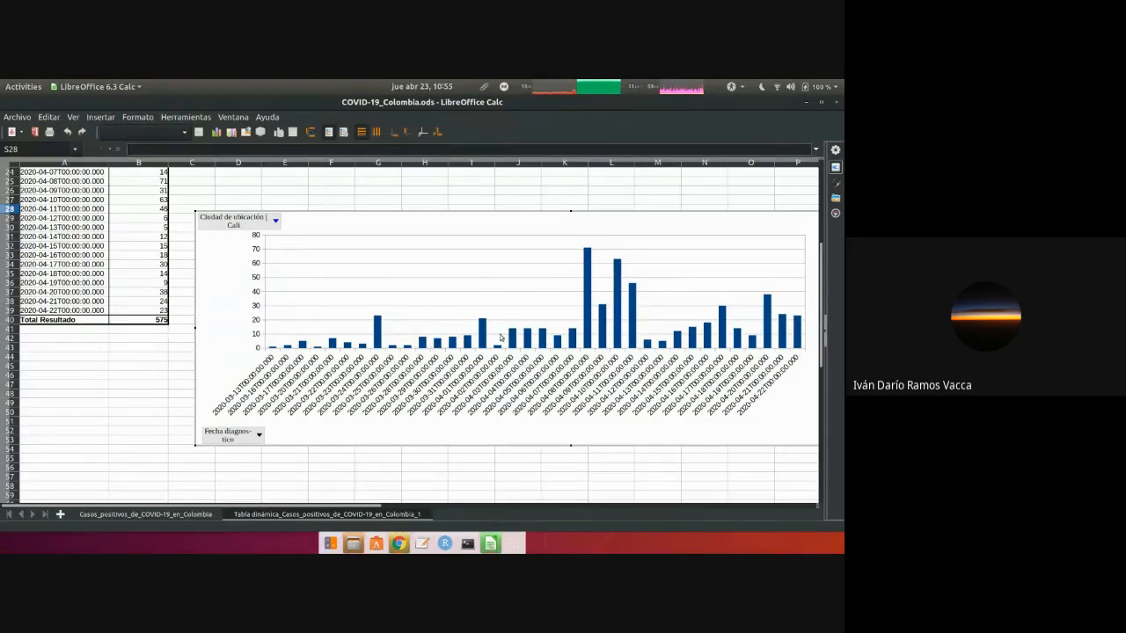
double_click(501, 335)
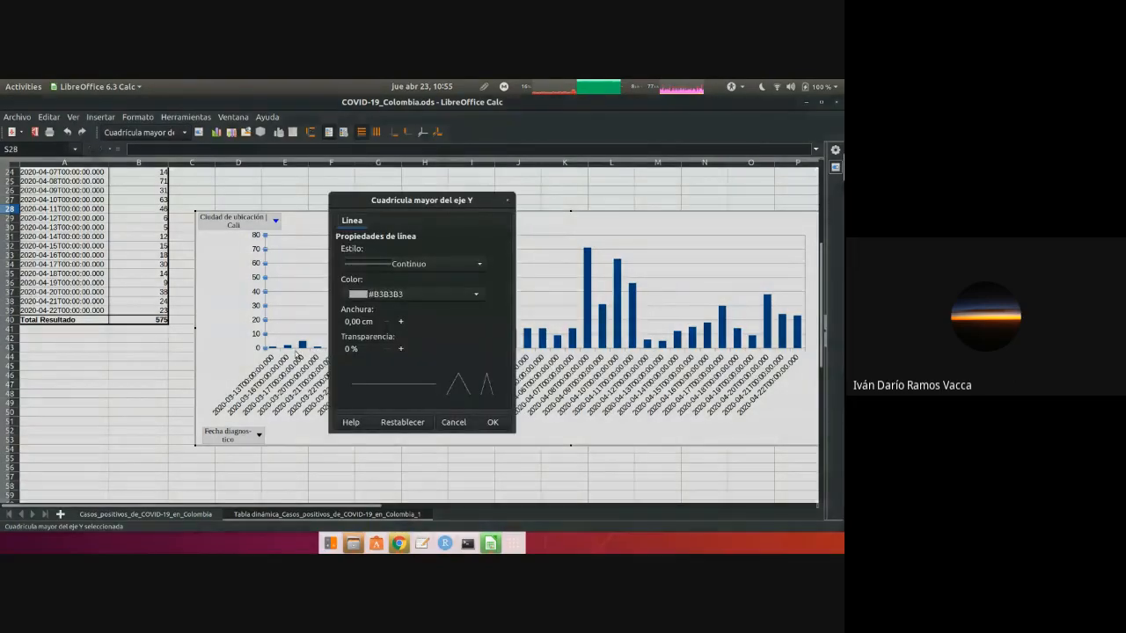
key(Escape)
key(Escape)
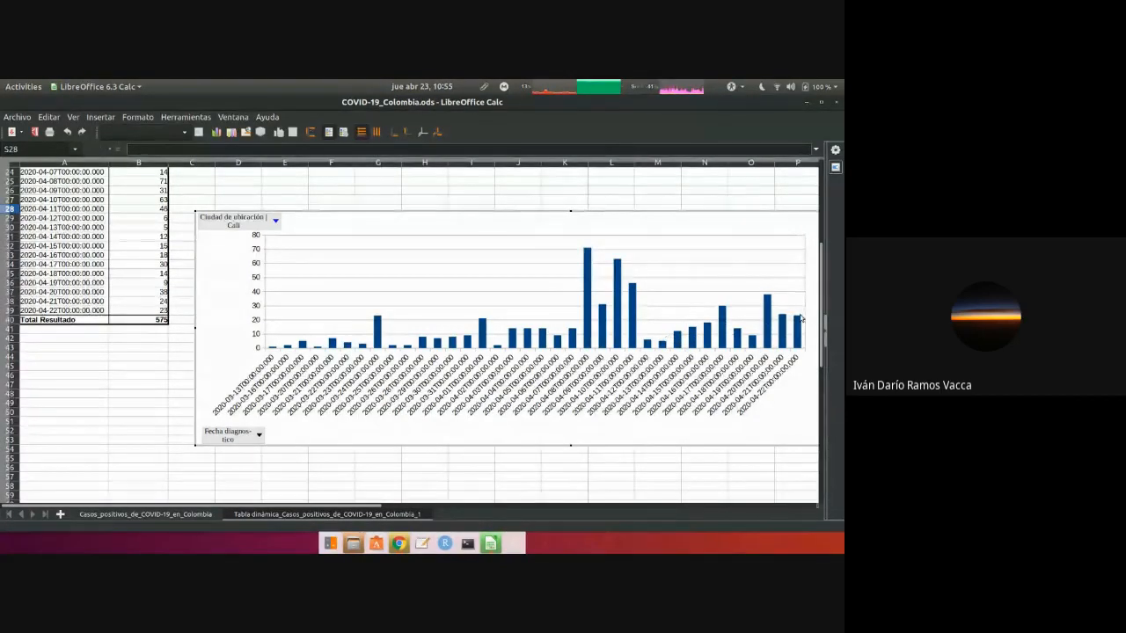
click(717, 442)
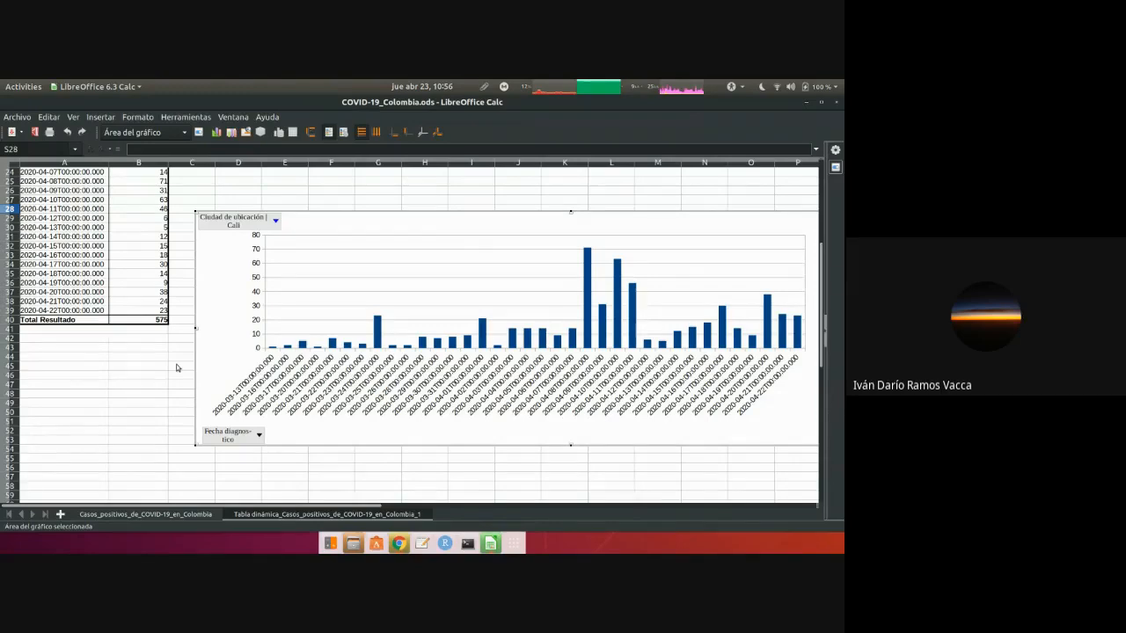
- Add the Tipo field to the pivot table's column fields to break the daily counts down by case type
scroll(176, 367, up, 8)
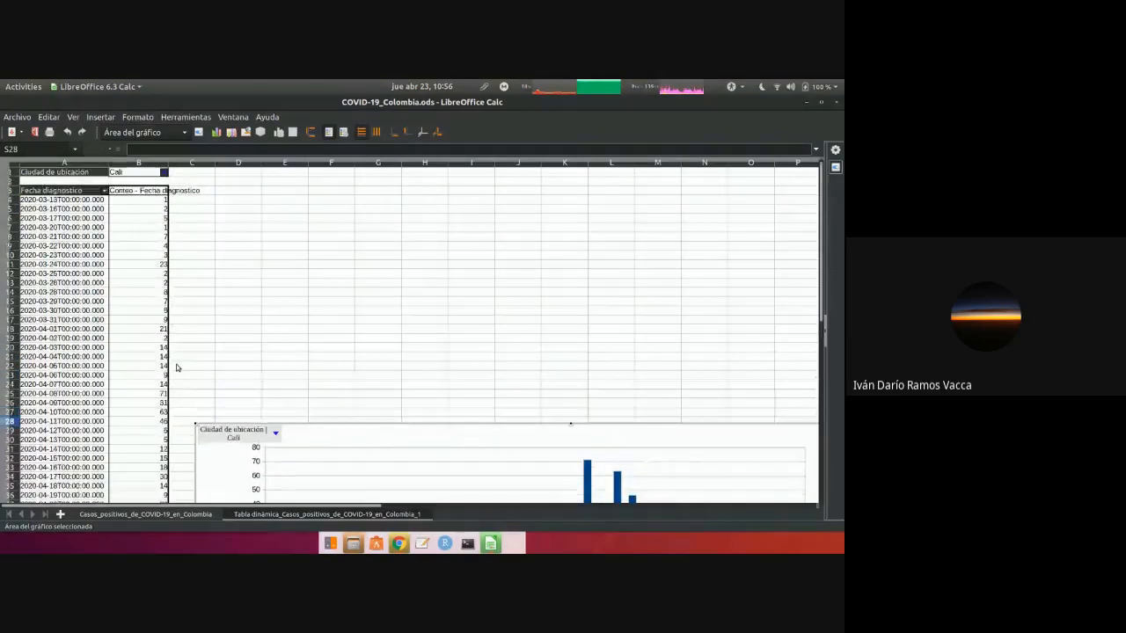
scroll(176, 368, down, 1)
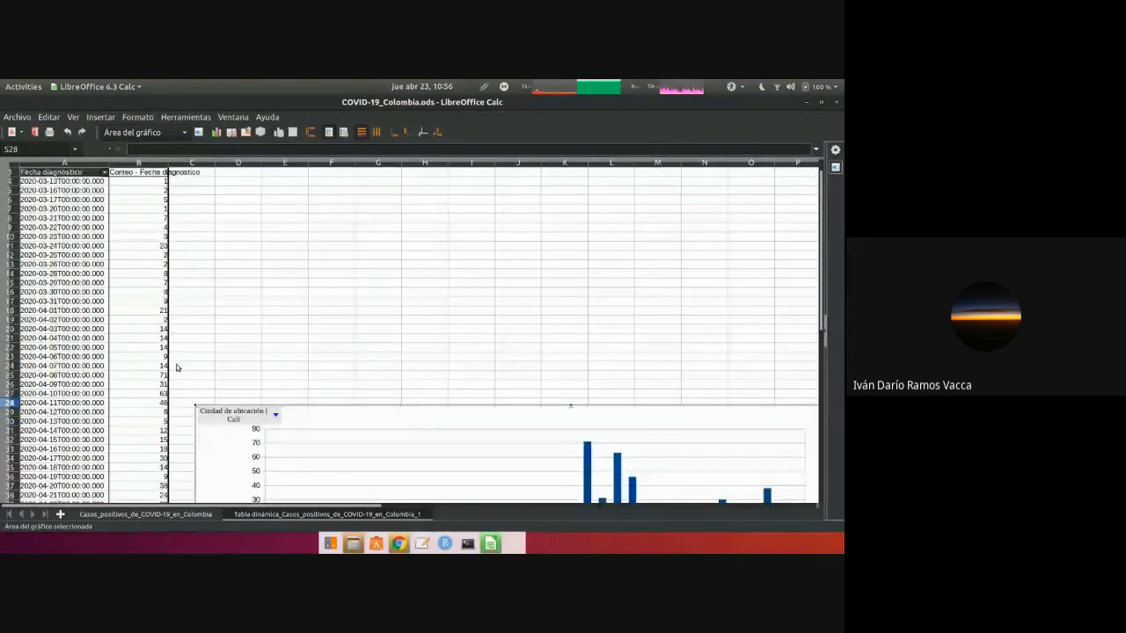
key(Escape)
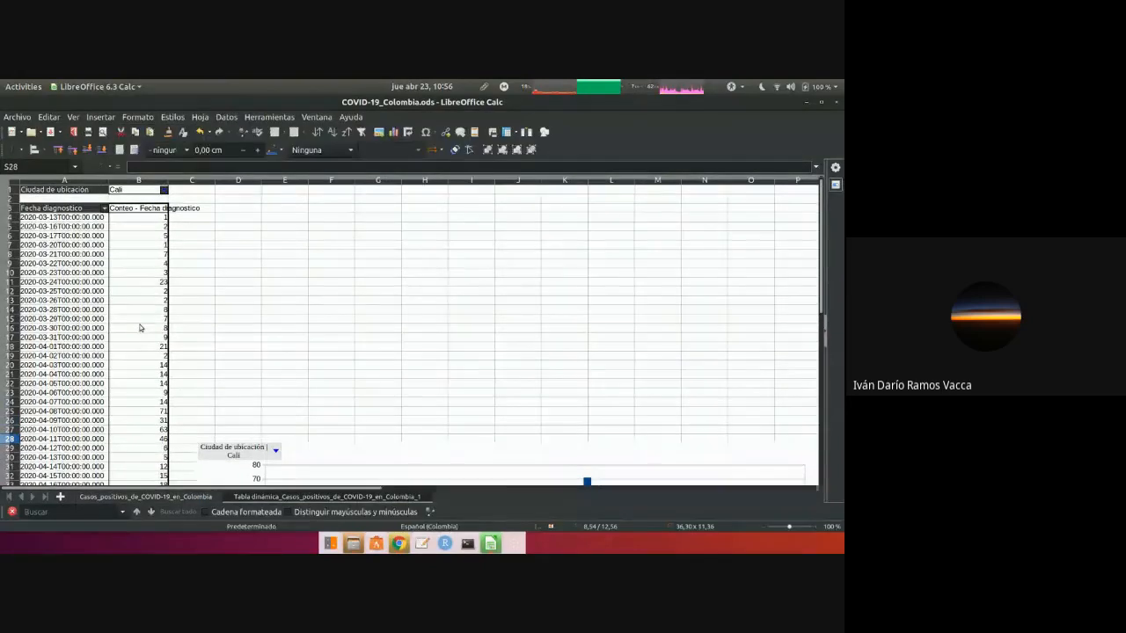
right_click(139, 327)
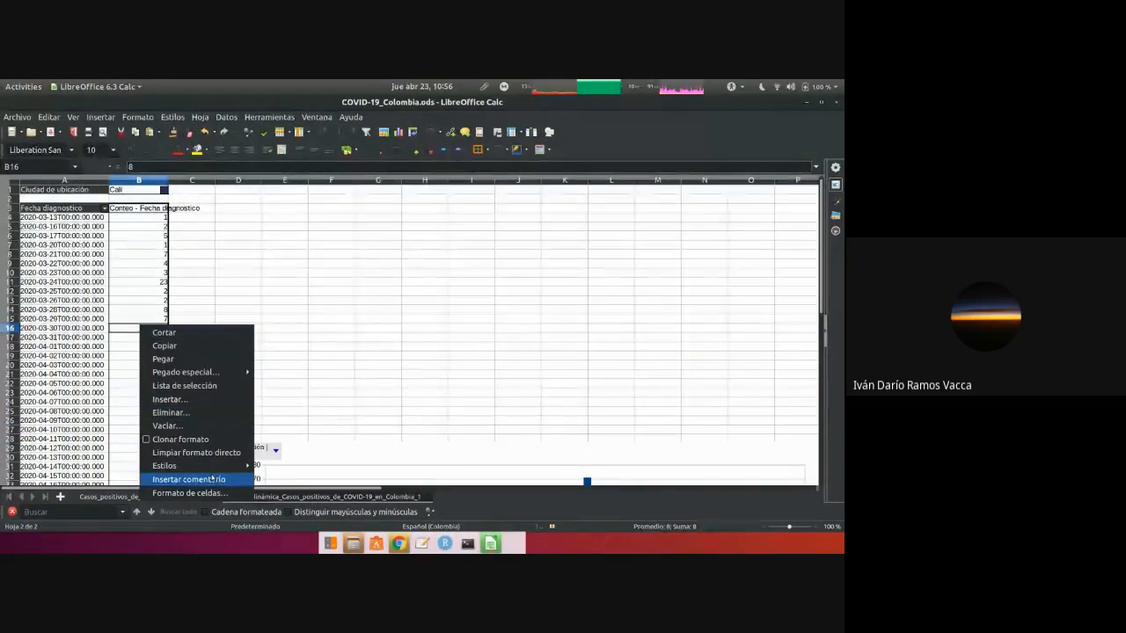
click(234, 275)
click(148, 273)
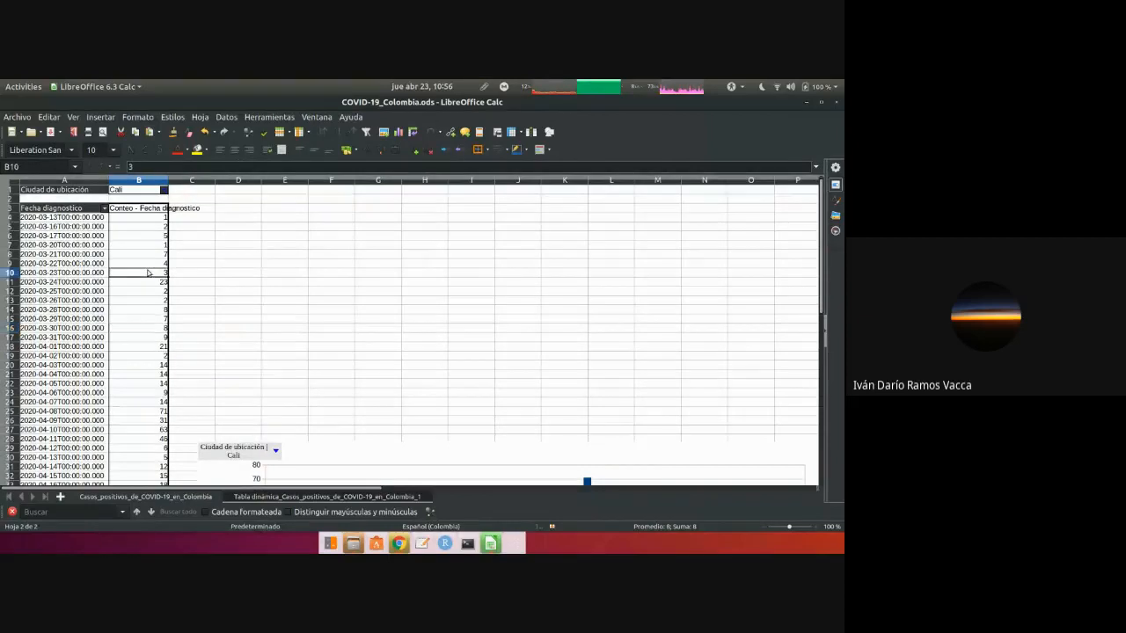
right_click(148, 273)
click(185, 318)
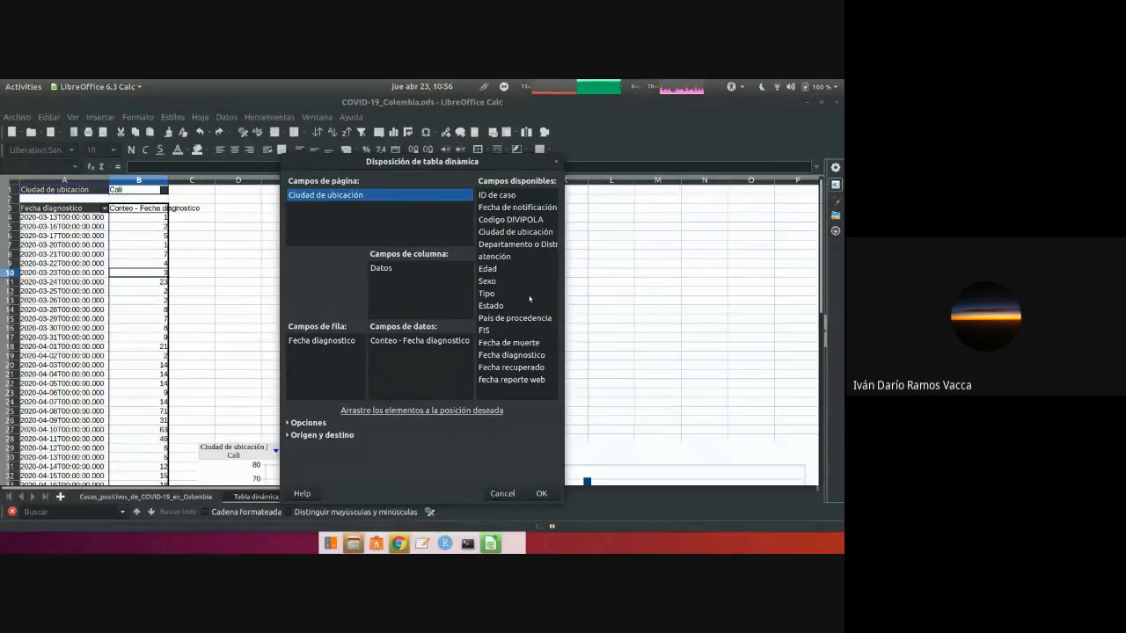
drag(527, 294, 411, 306)
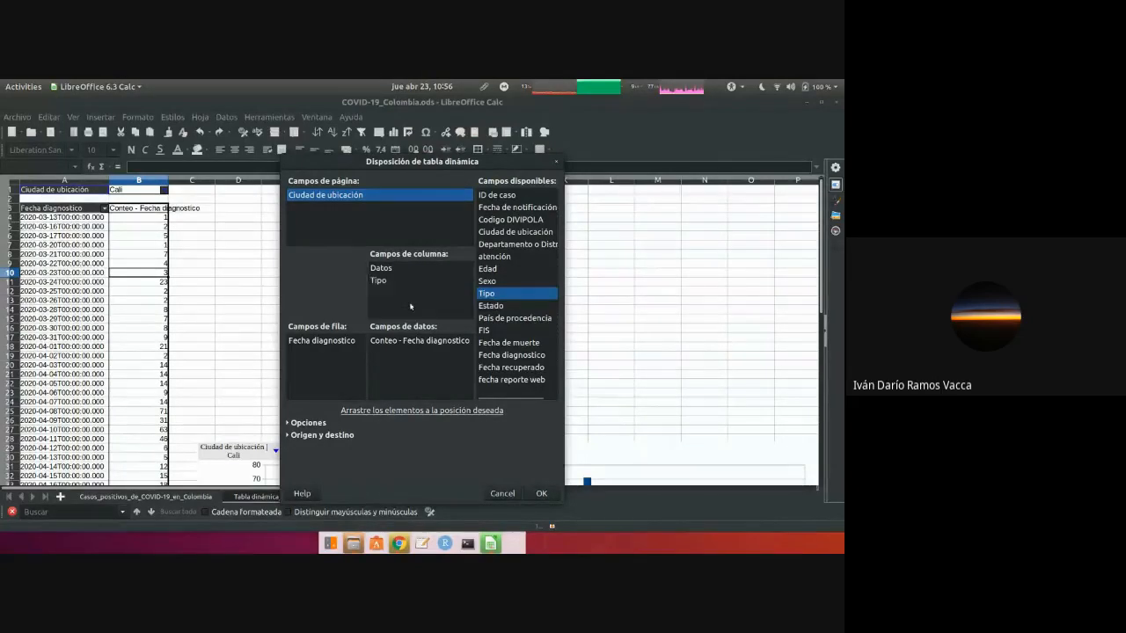
click(541, 494)
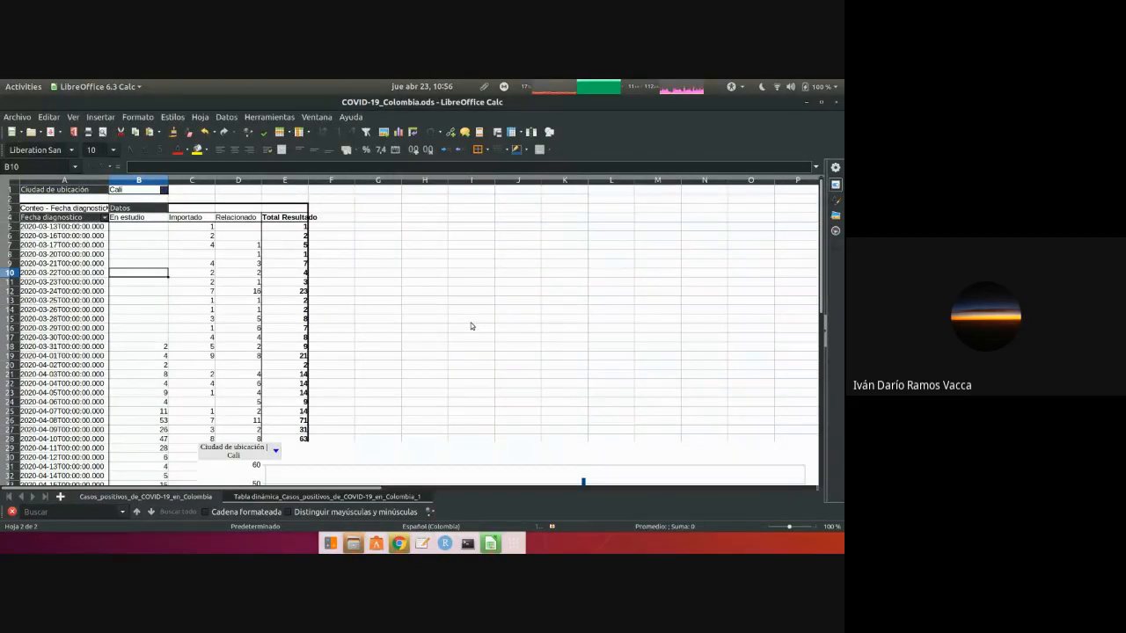
- Examine the case-type breakdown by date in the pivot table and in the column chart below it
scroll(471, 326, down, 1)
scroll(472, 327, down, 10)
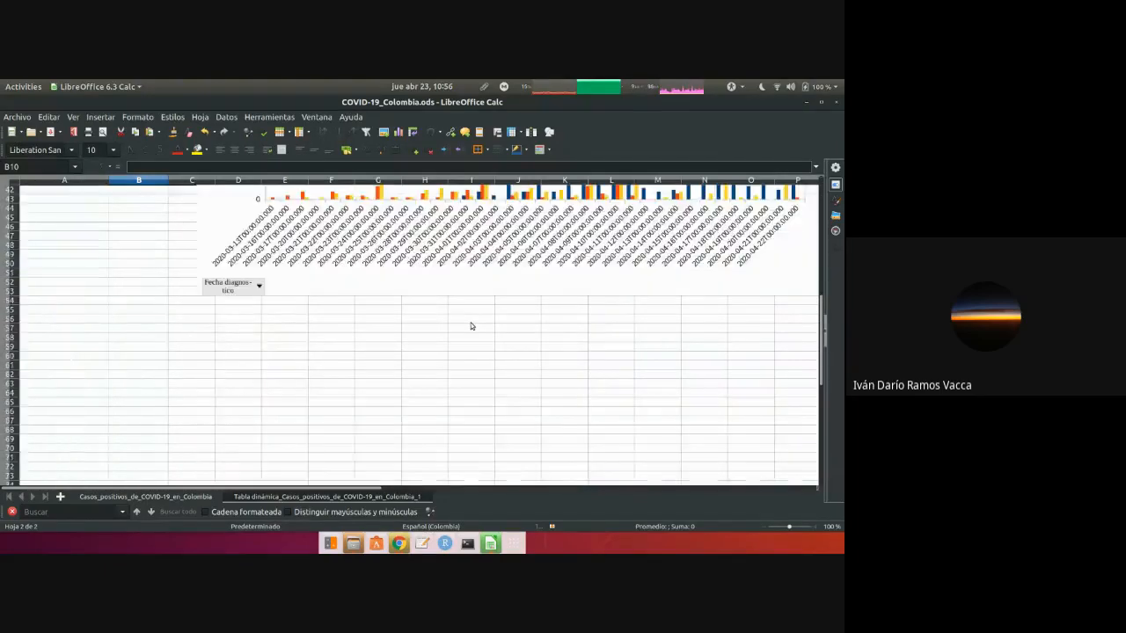
scroll(472, 326, up, 10)
scroll(471, 326, down, 5)
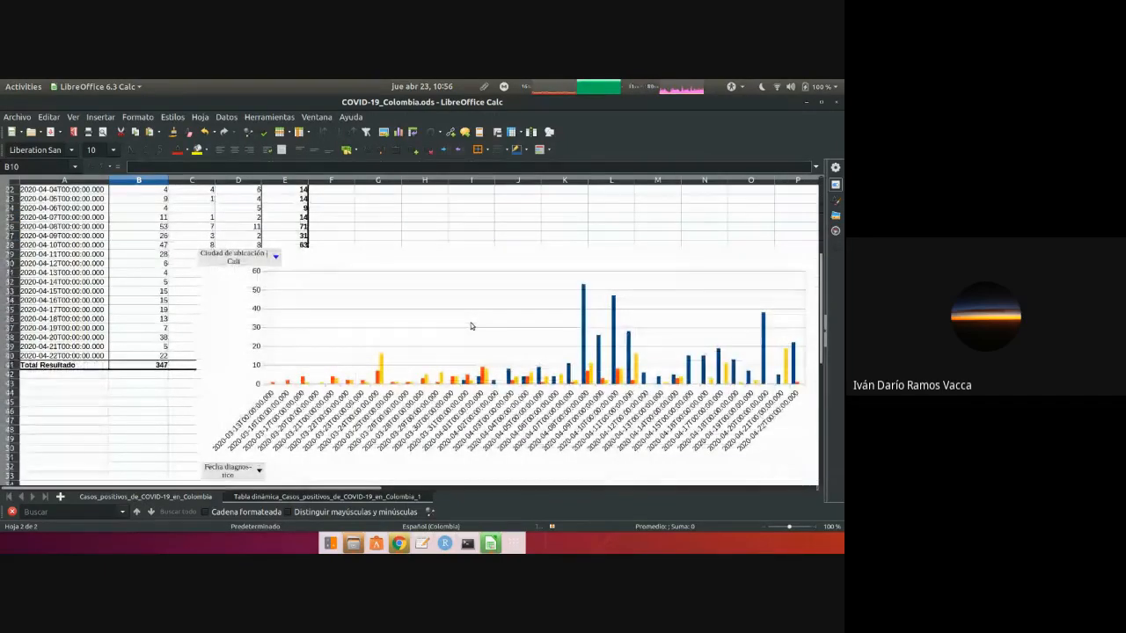
scroll(472, 326, up, 7)
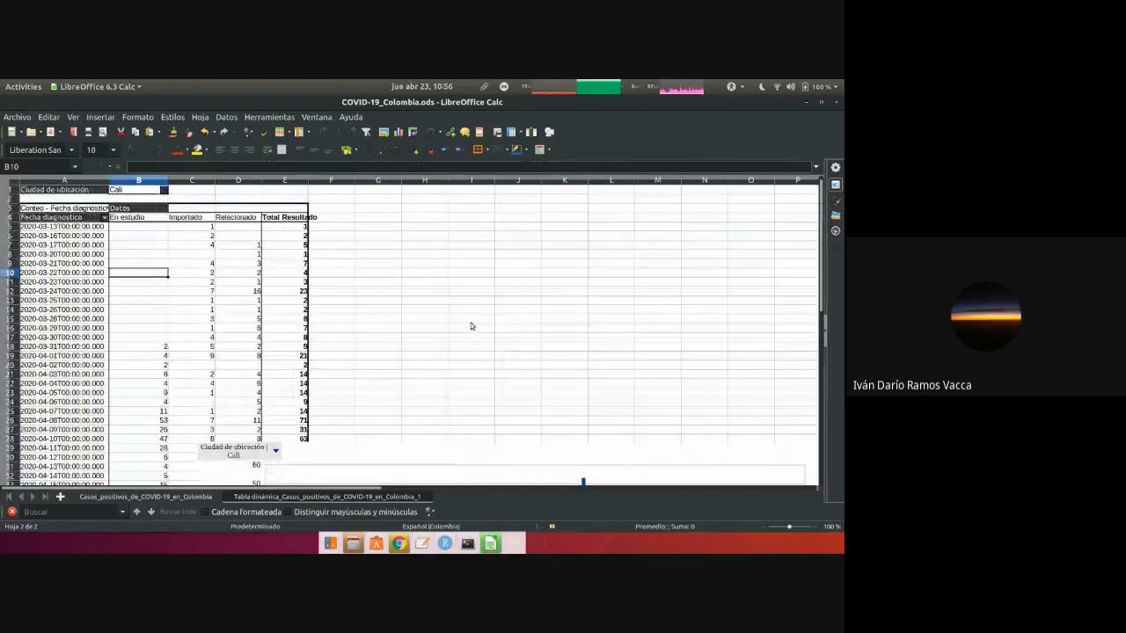
scroll(471, 327, down, 8)
scroll(472, 326, up, 8)
scroll(472, 326, down, 6)
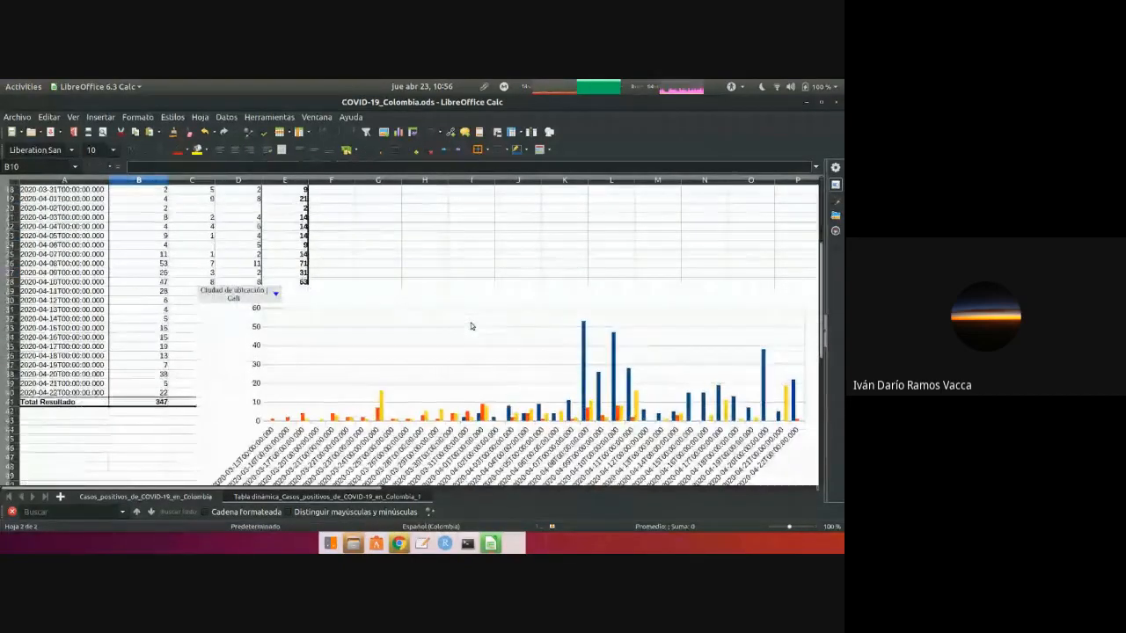
- Move the chart about 6.9 cm left and 3.8 cm up, and open it for editing
click(472, 298)
mouse_move(472, 299)
mouse_down()
mouse_move(422, 220)
mouse_move(329, 216)
mouse_up()
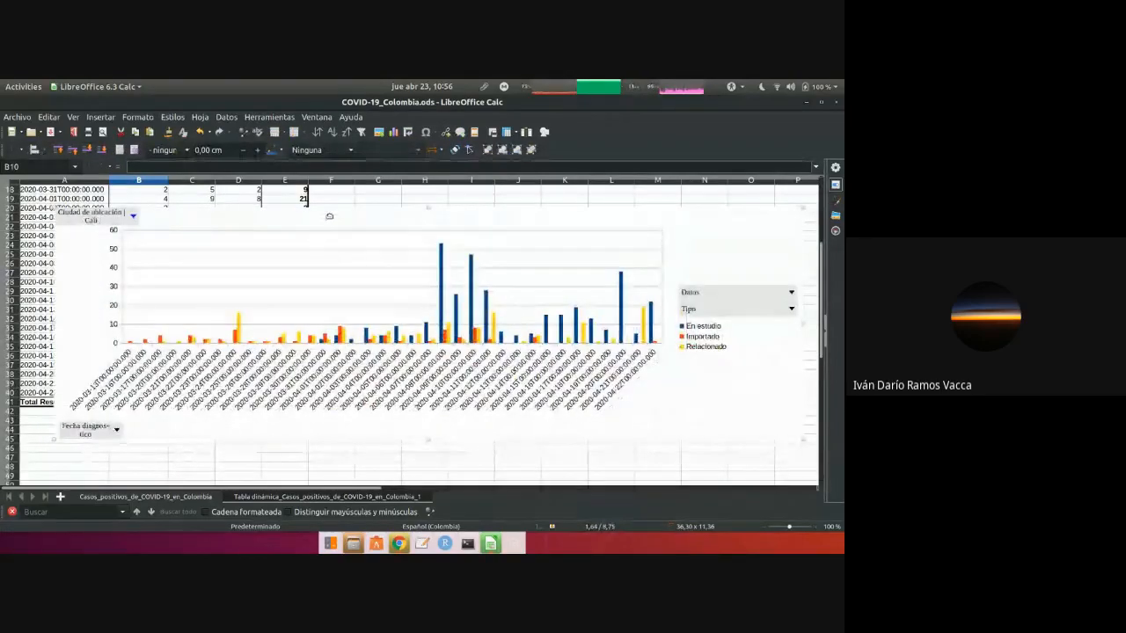
click(137, 117)
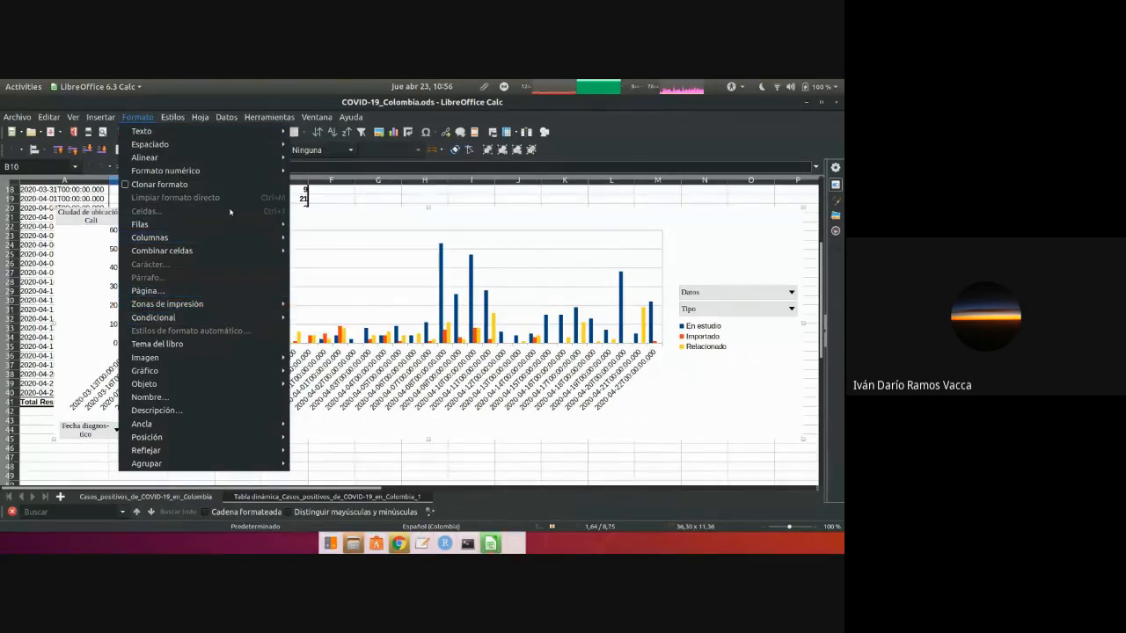
click(365, 250)
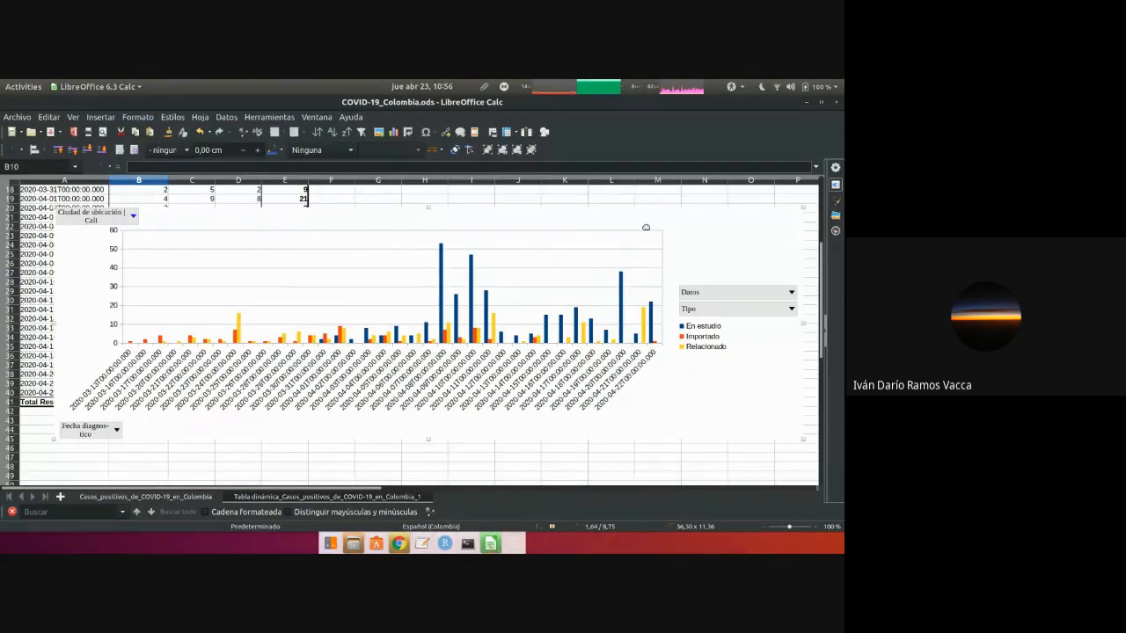
double_click(695, 235)
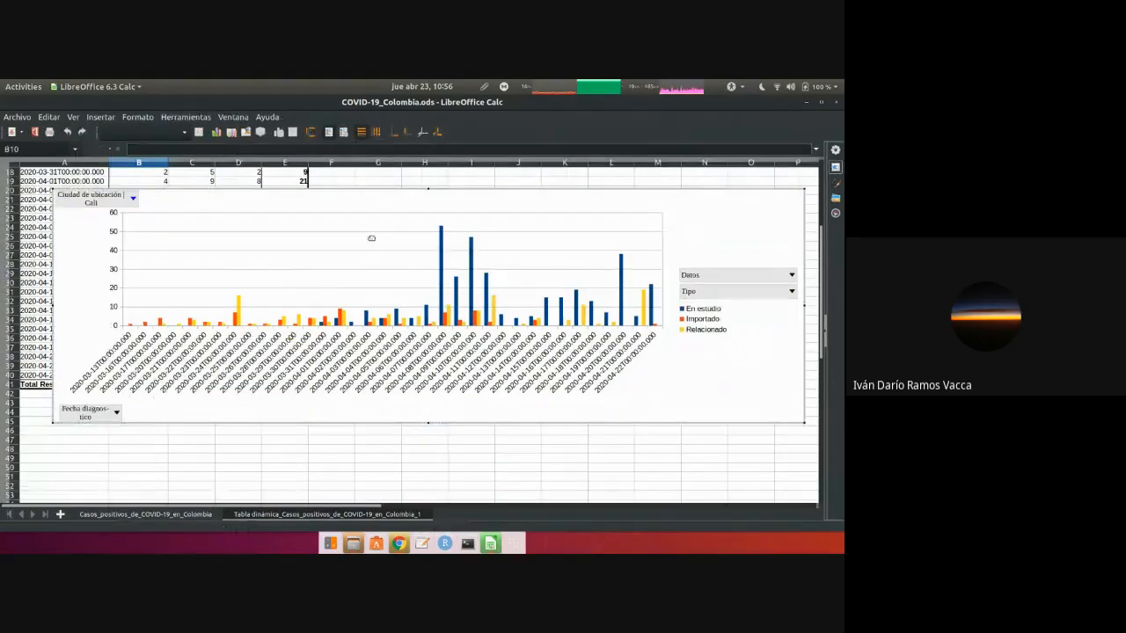
drag(359, 238, 289, 197)
drag(127, 166, 204, 234)
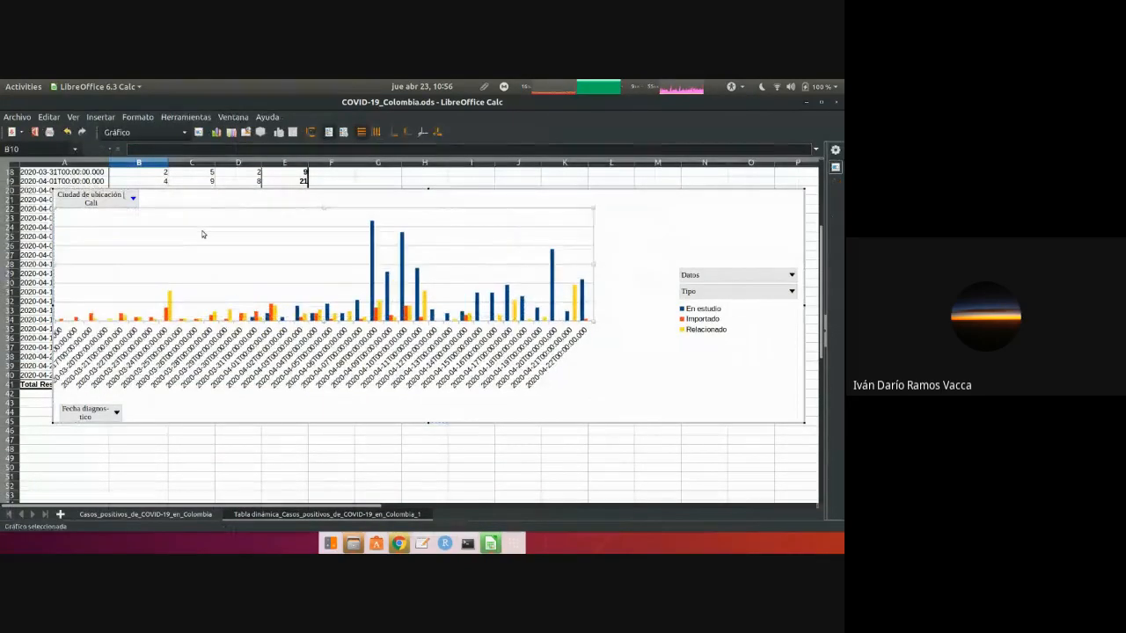
key(ctrl+z)
- Change the chart type to stacked columns with a realistic 3D look and the Cilindro shape
click(137, 117)
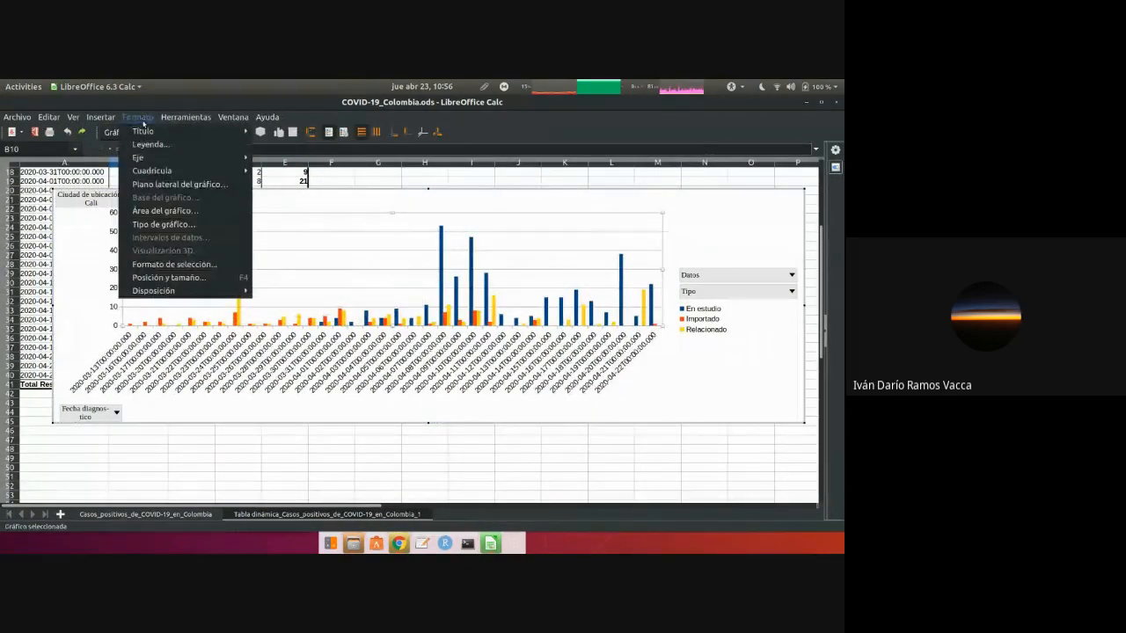
click(162, 226)
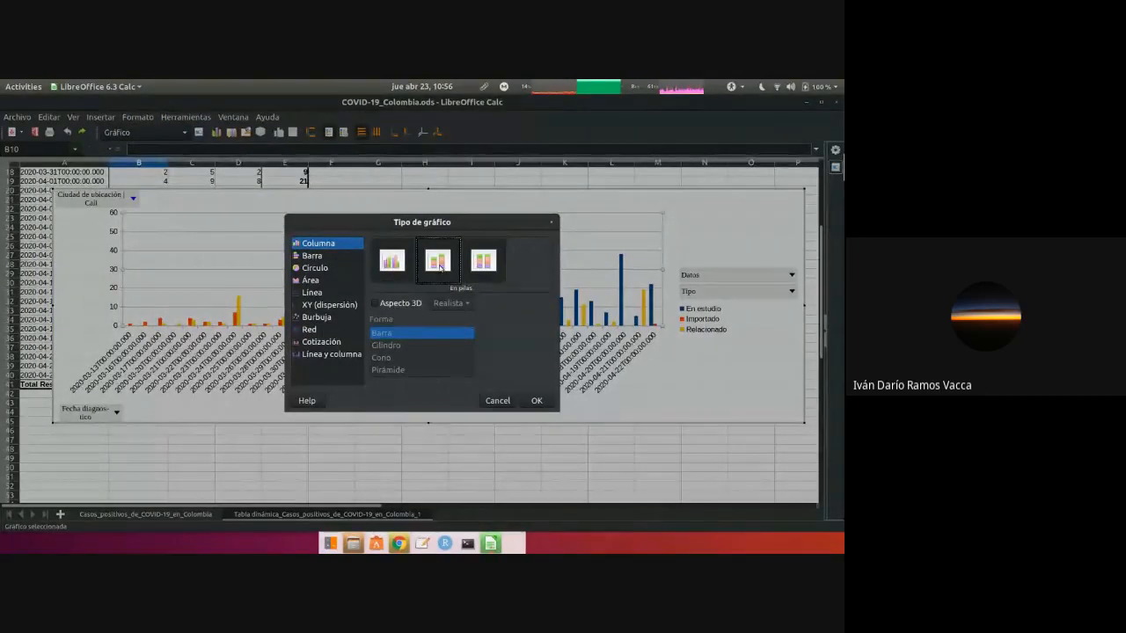
click(390, 301)
click(442, 305)
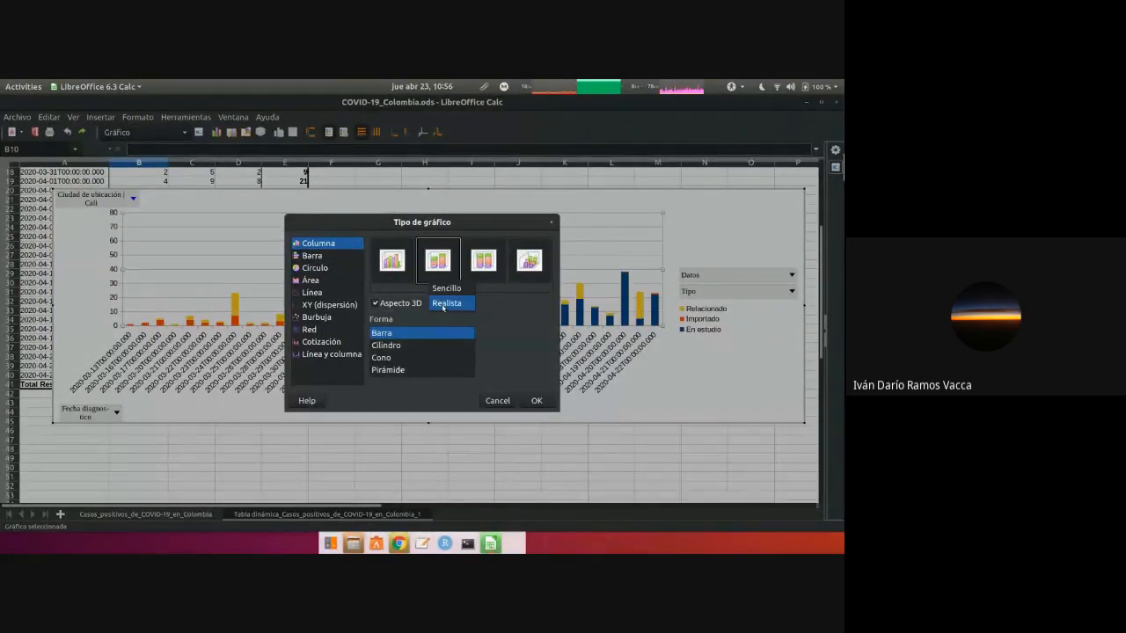
click(442, 304)
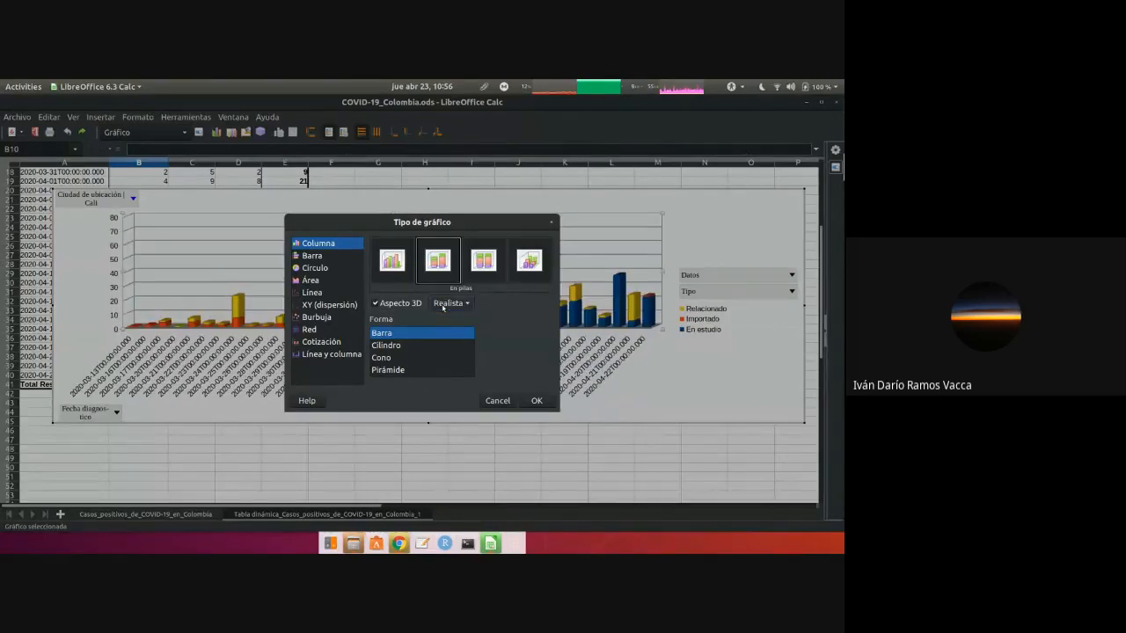
click(421, 346)
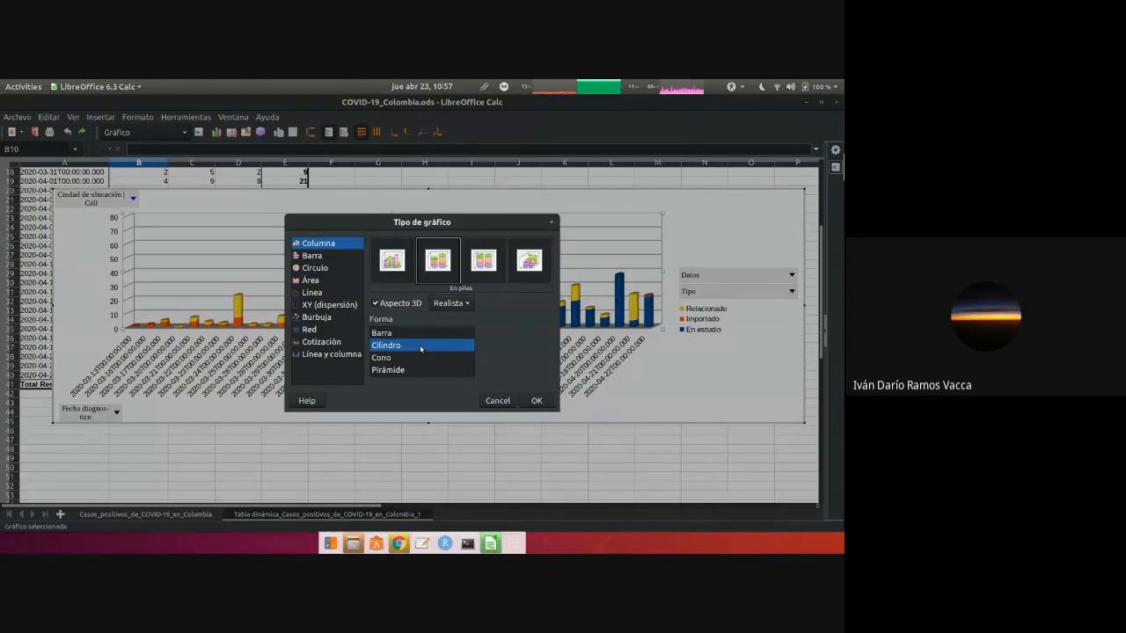
click(537, 401)
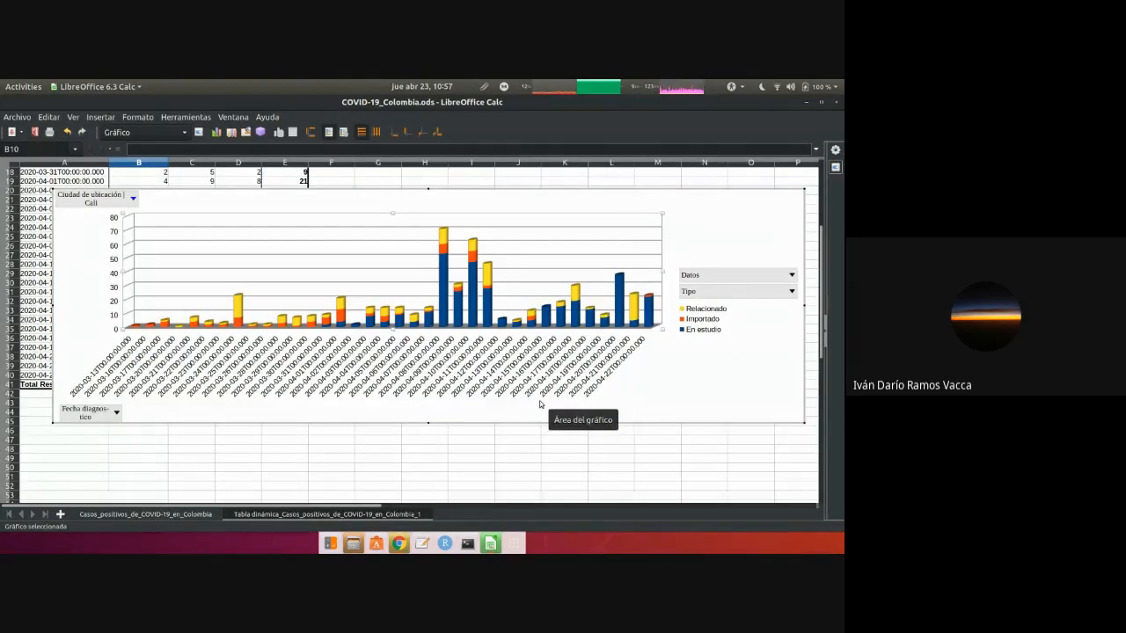
- Reset the chart's Ciudad de ubicación filter to include all cities
click(729, 413)
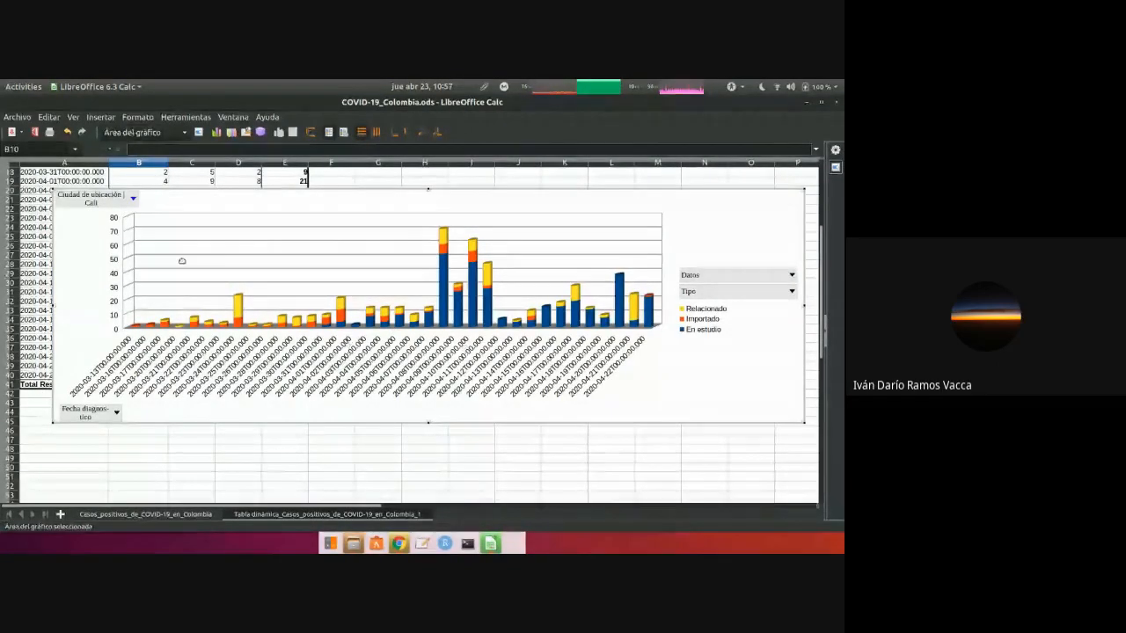
click(132, 200)
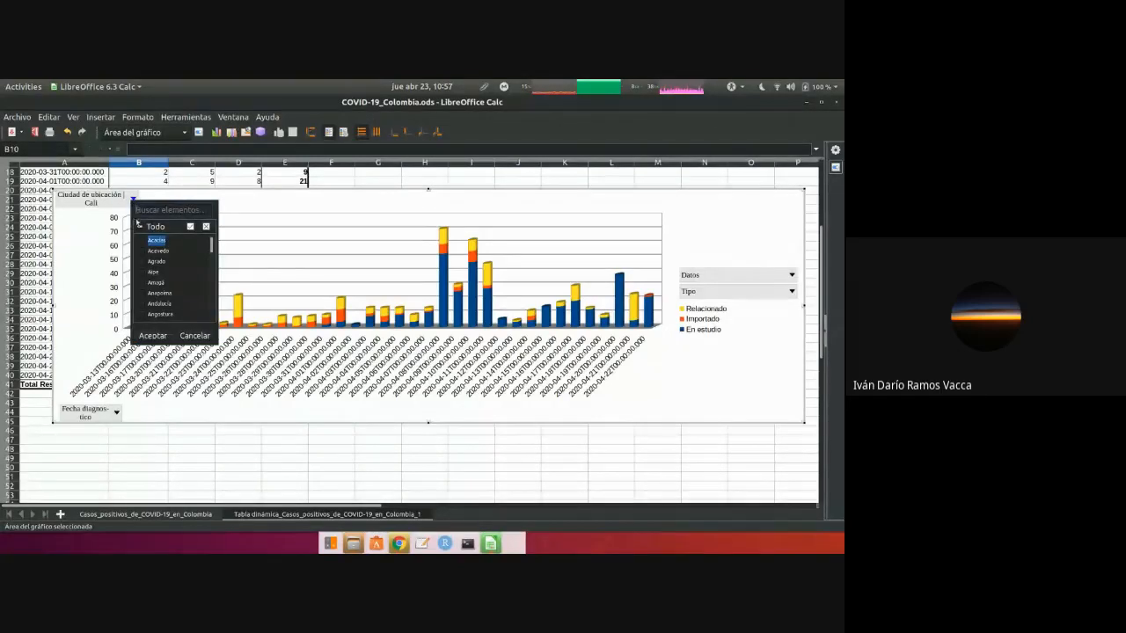
click(140, 227)
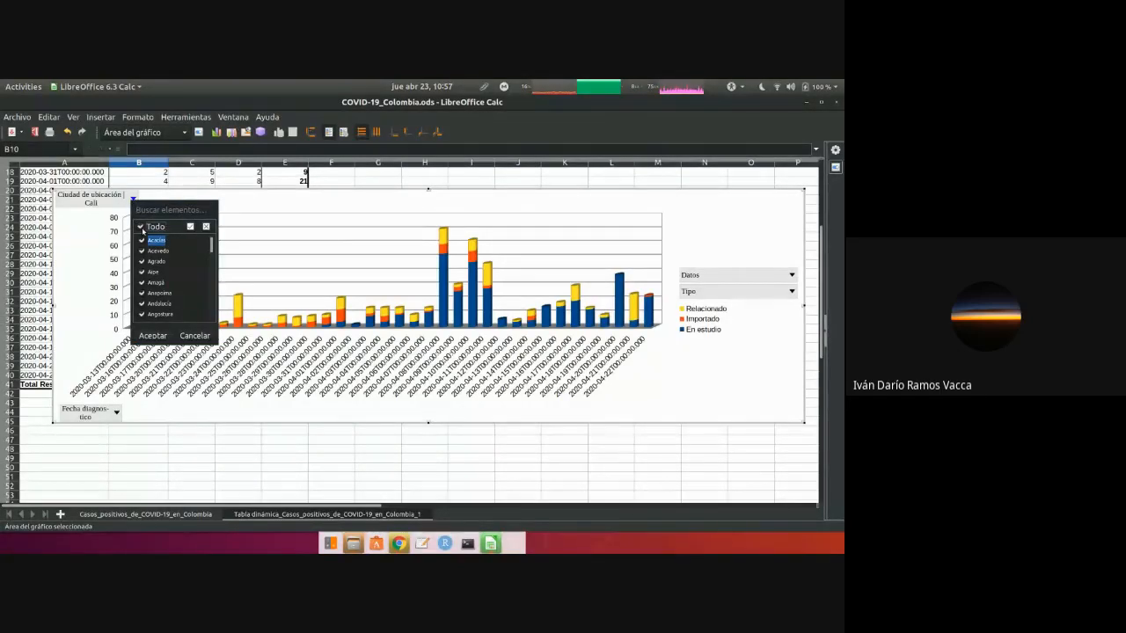
click(153, 336)
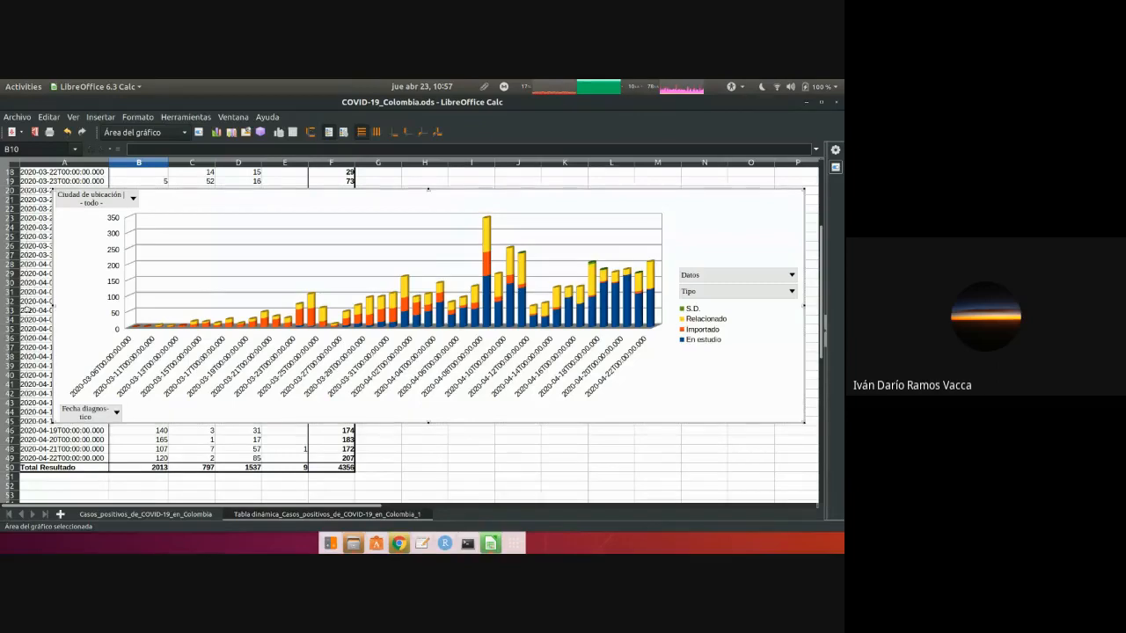
- Widen the chart on both its left and right sides and tilt its 3D plot to show more column depth
drag(53, 306, 26, 309)
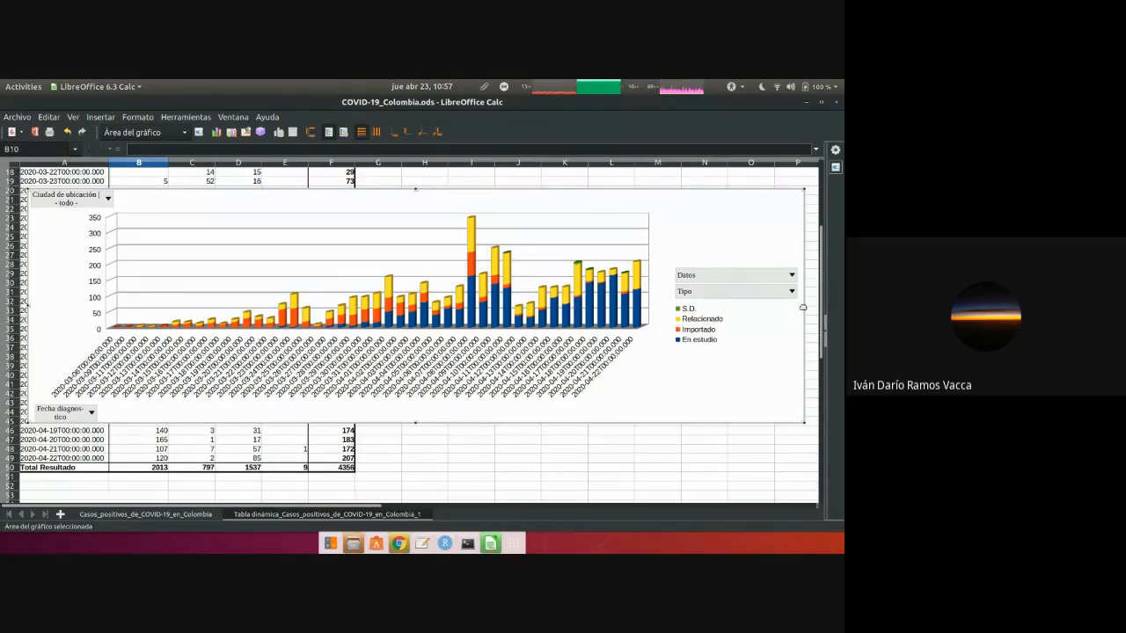
drag(804, 307, 819, 305)
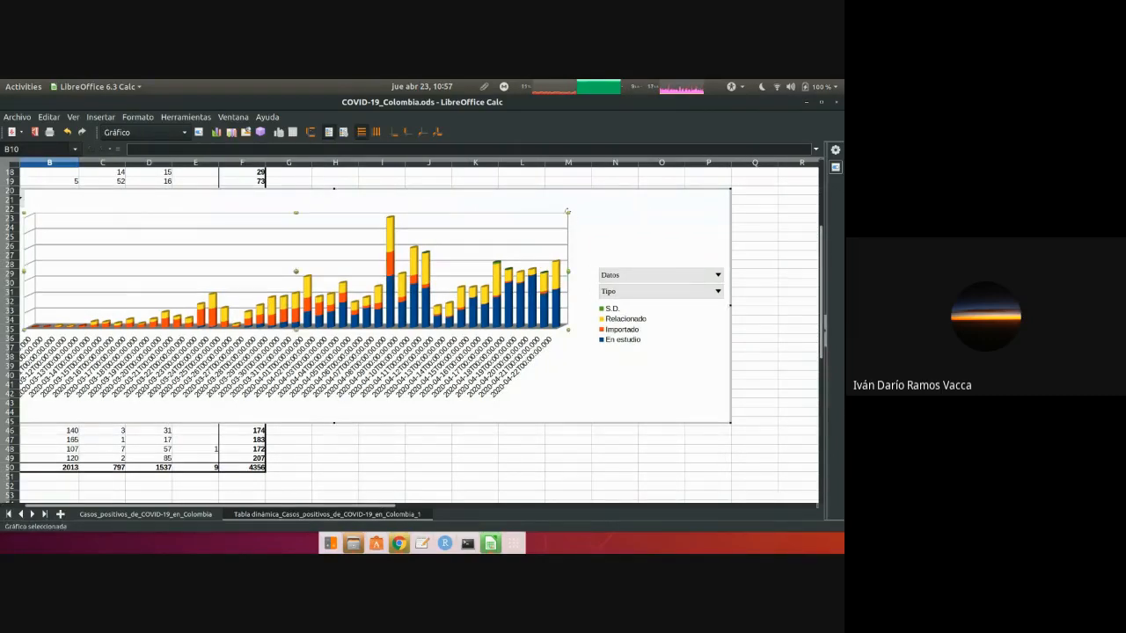
click(568, 217)
drag(547, 219, 535, 240)
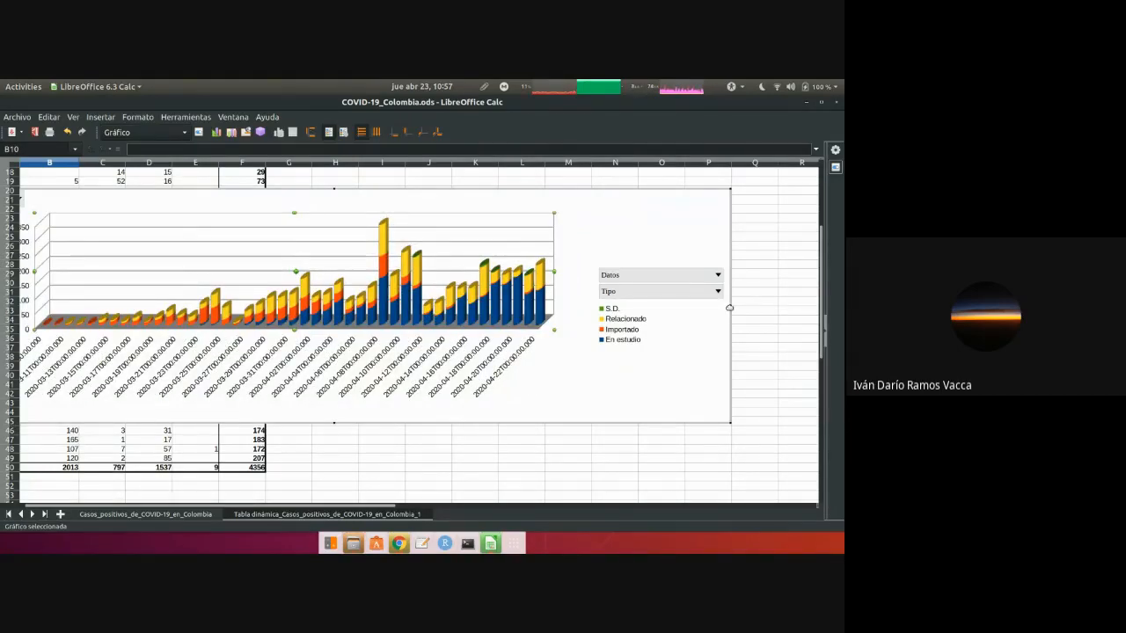
drag(729, 308, 775, 302)
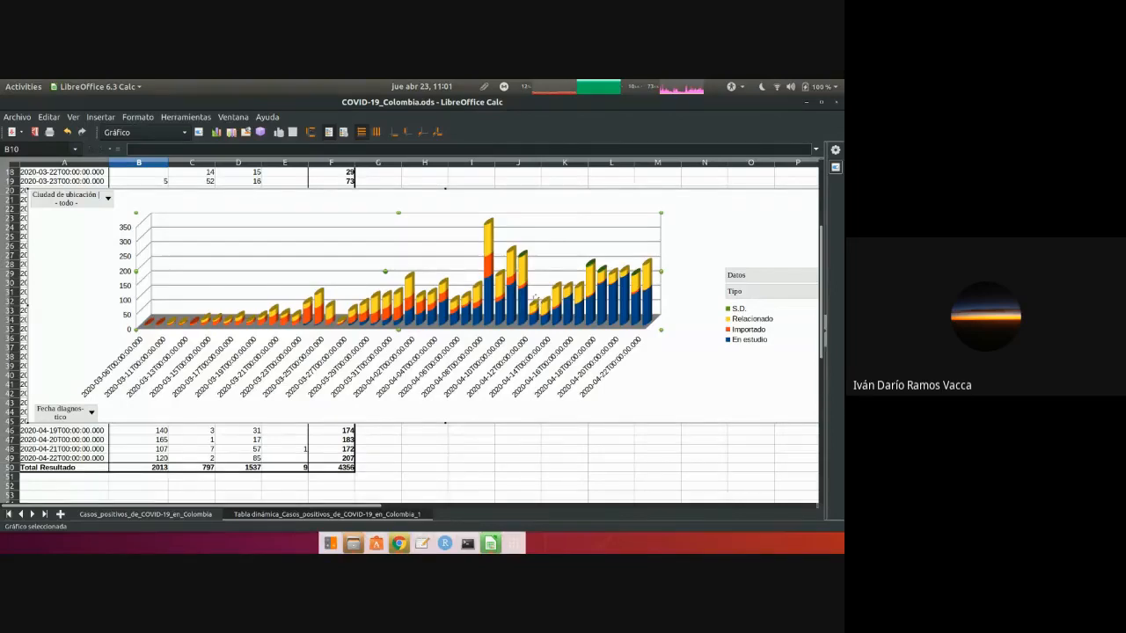
- Readjust the 3D plot's rotation to a shallow perspective with the columns seen slightly from above
drag(577, 274, 105, 218)
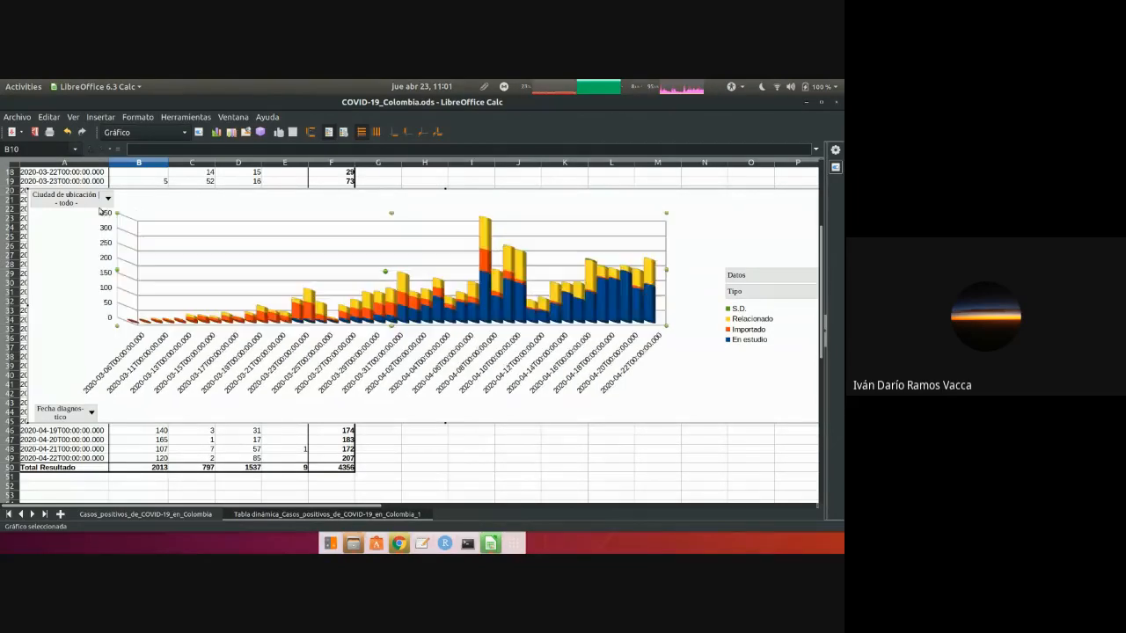
click(281, 275)
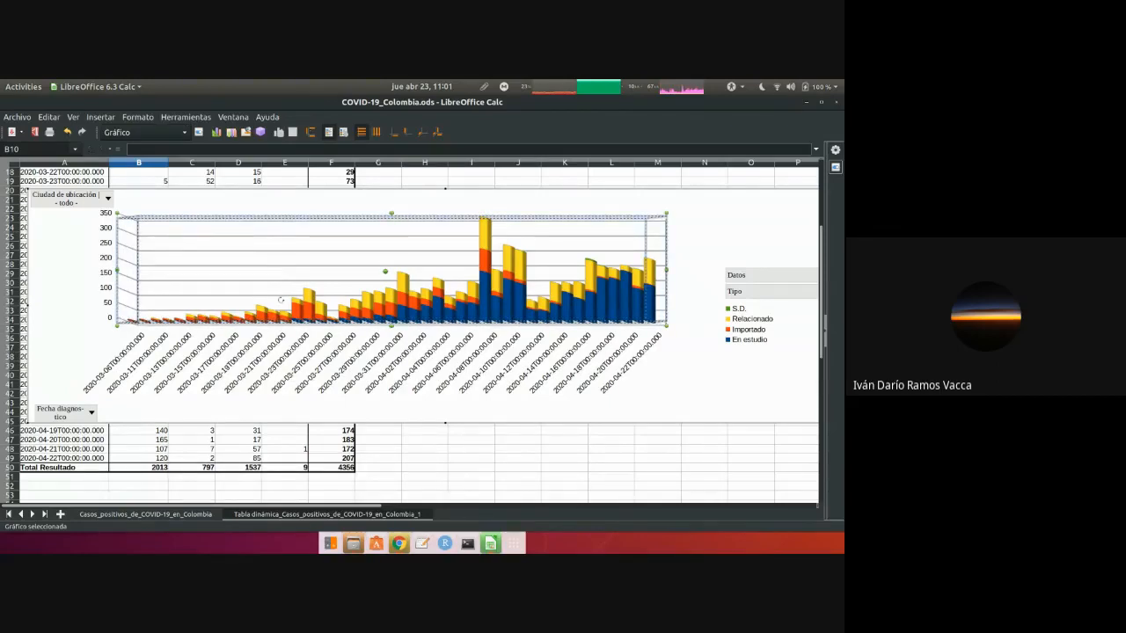
drag(281, 300, 301, 360)
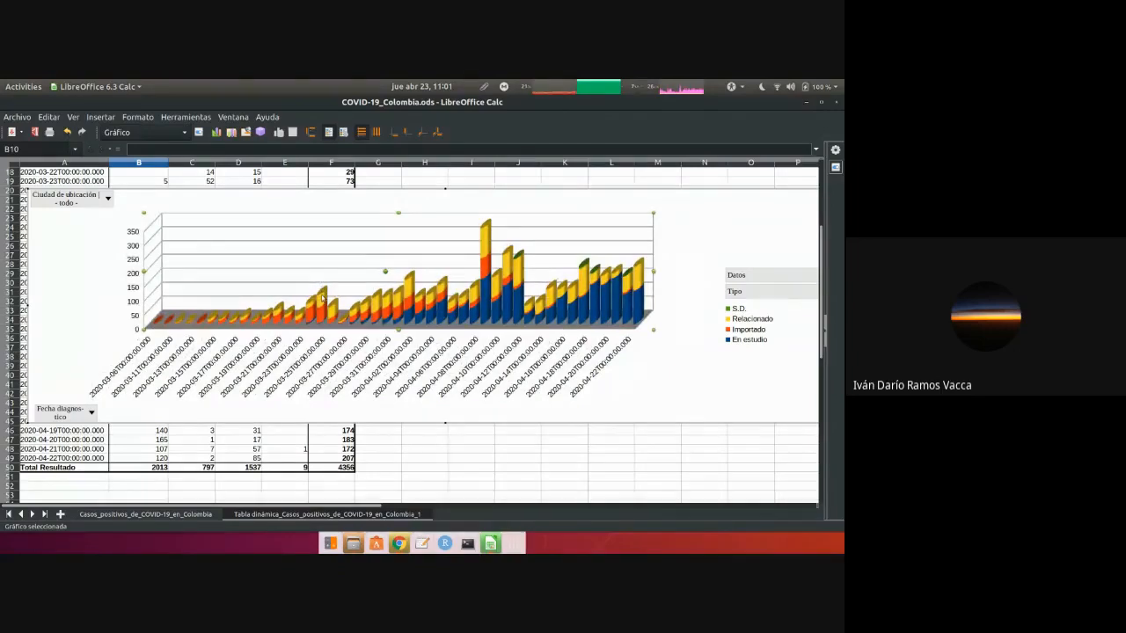
click(319, 242)
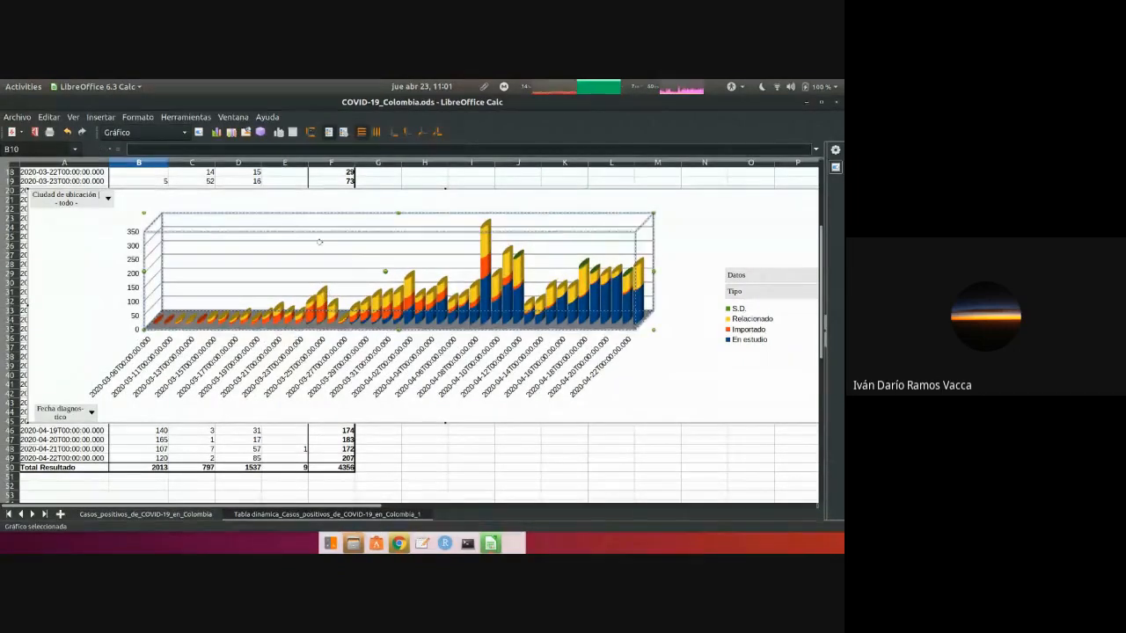
drag(320, 242, 323, 229)
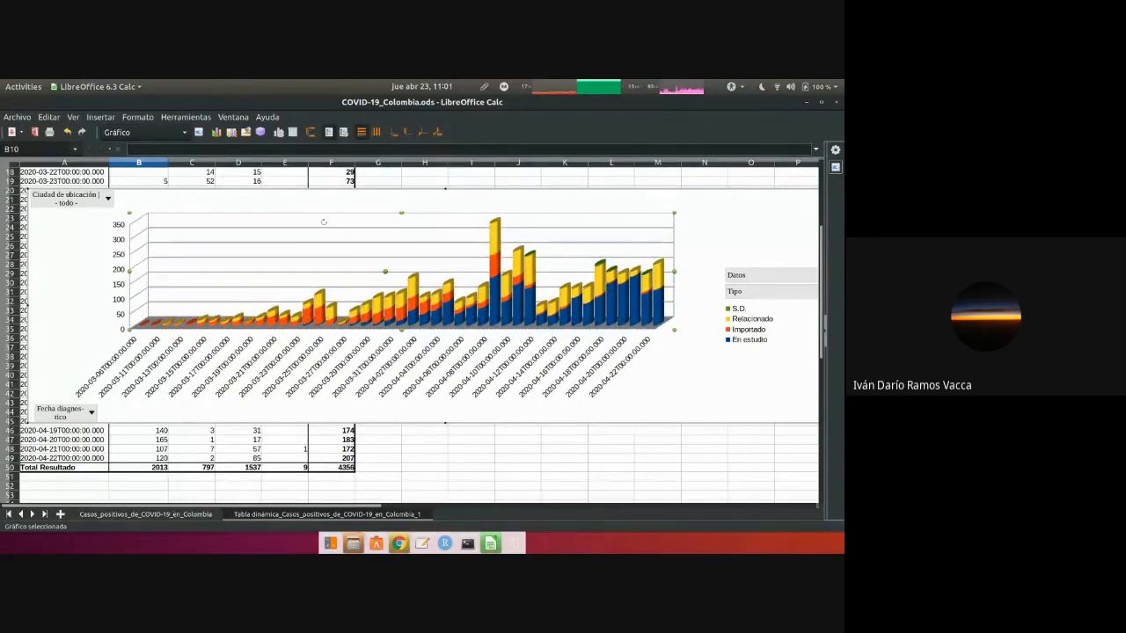
drag(322, 226, 281, 242)
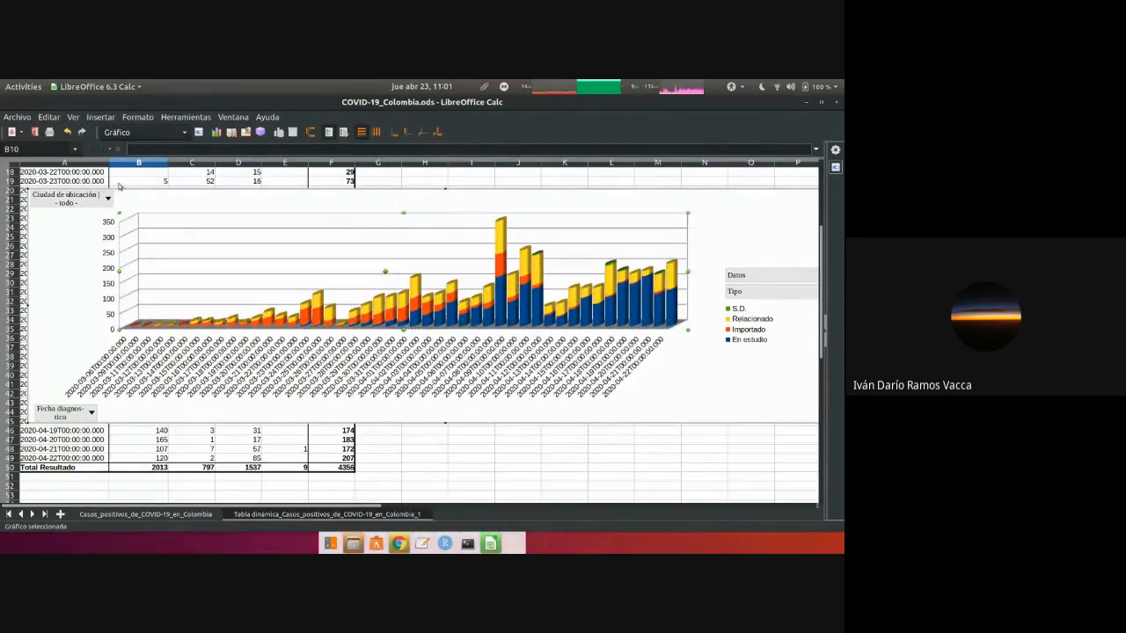
- Filter the chart's Ciudad de ubicación field to show only Popayán
click(109, 198)
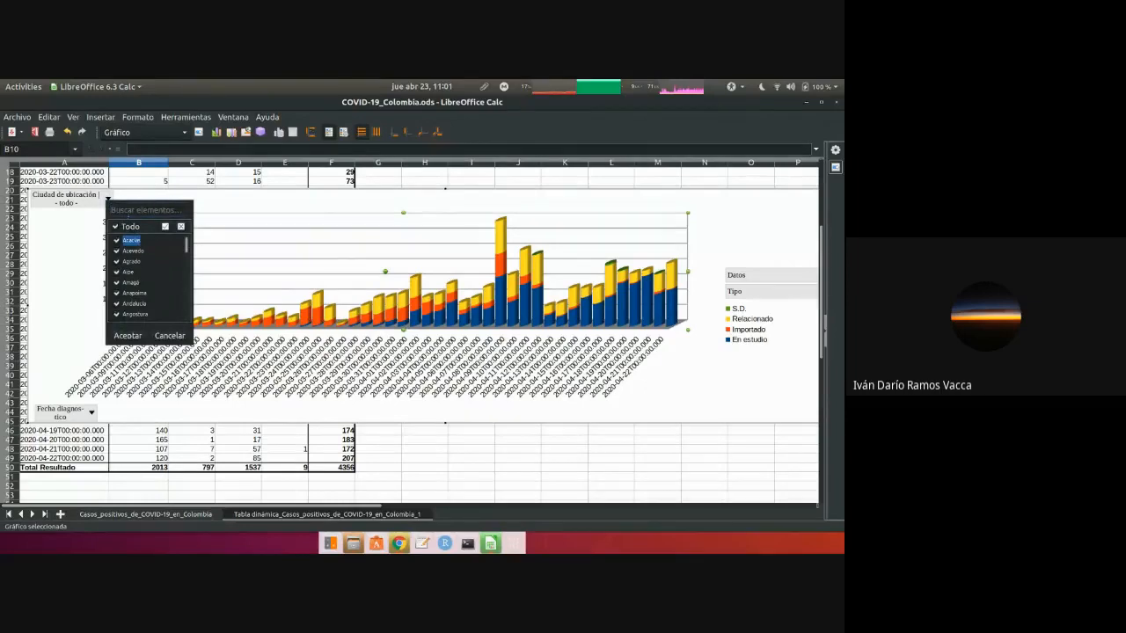
text(pol)
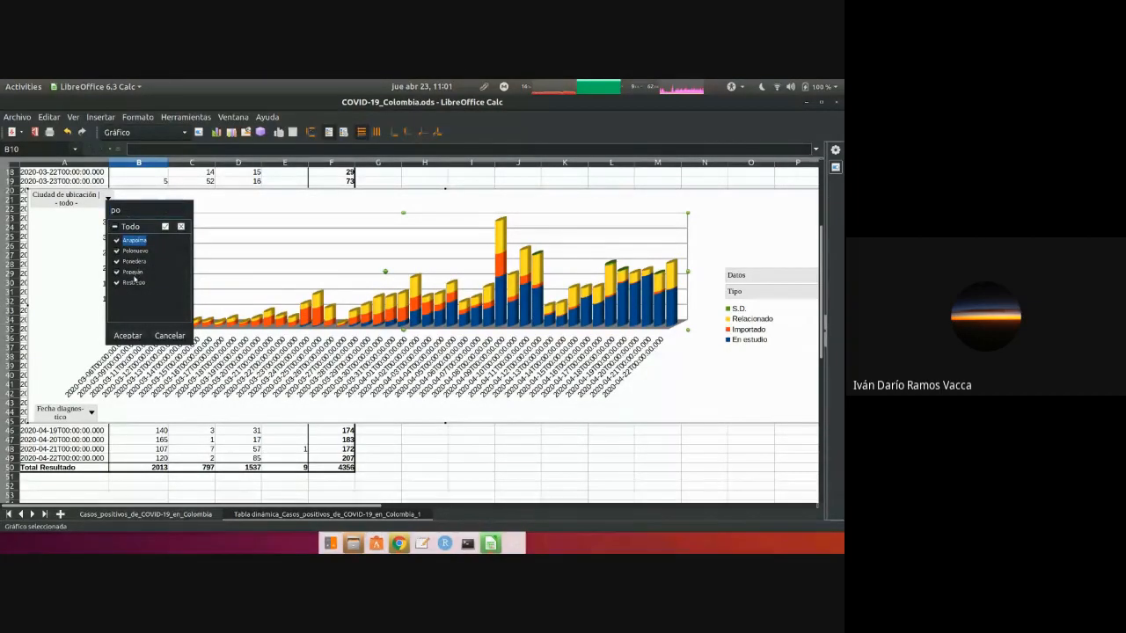
click(133, 272)
click(165, 227)
click(129, 337)
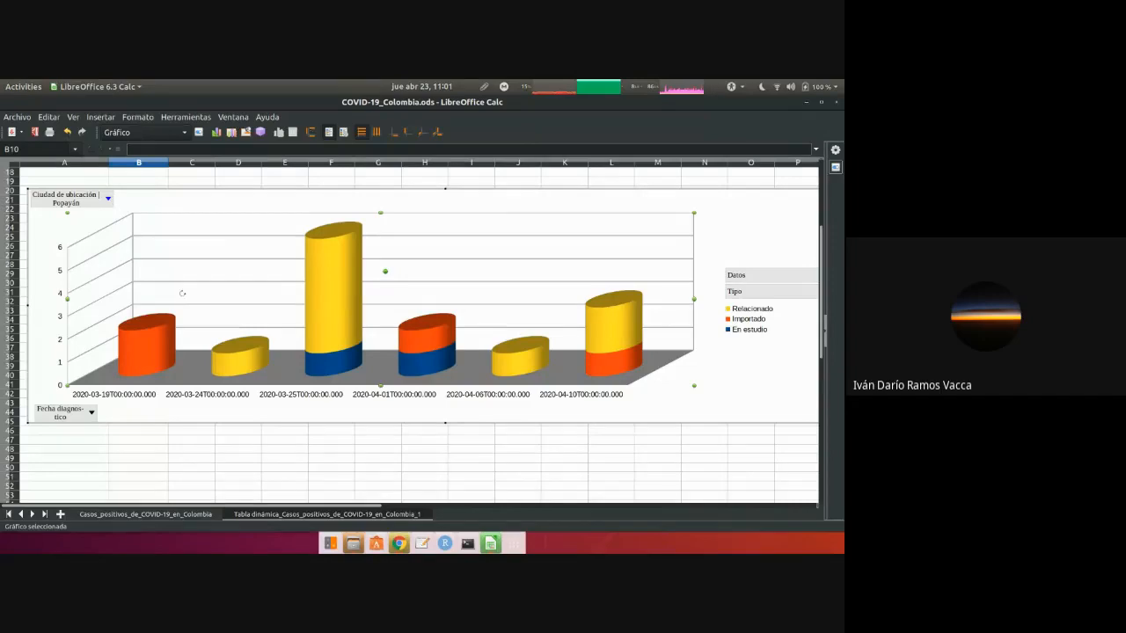
- Switch the Ciudad de ubicación filter to show only Bogotá D.C
click(108, 201)
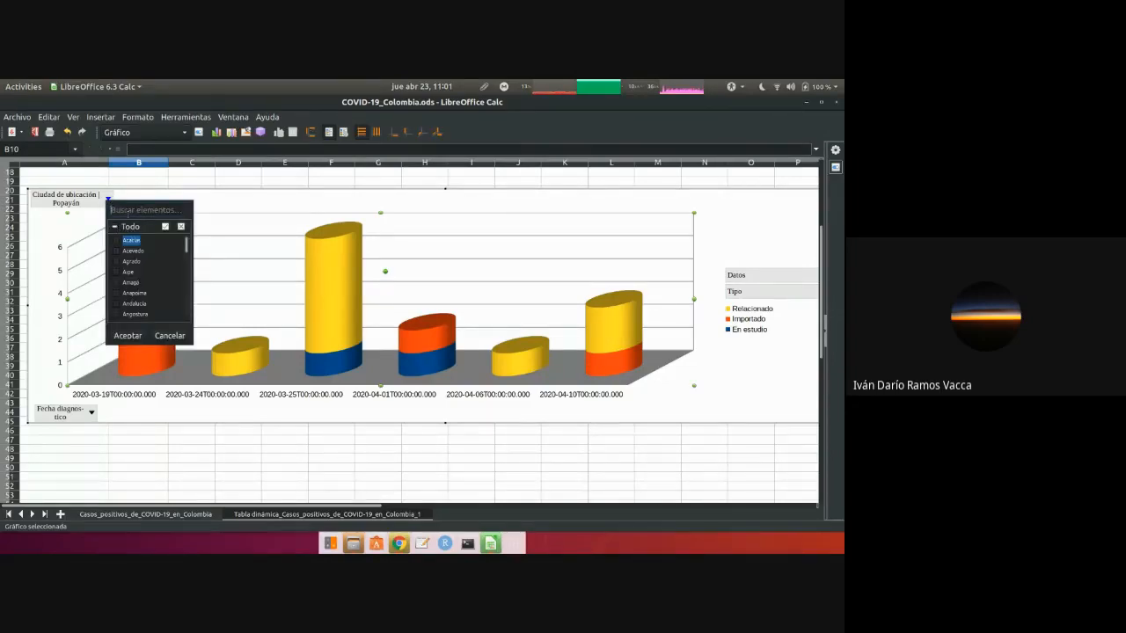
text(bogot)
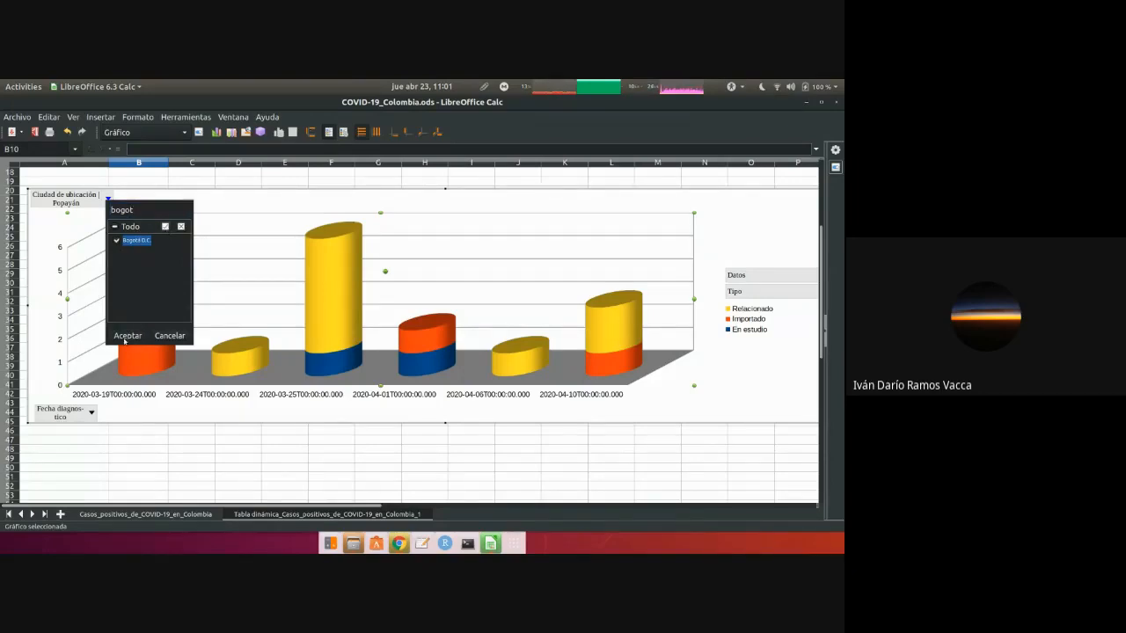
click(126, 336)
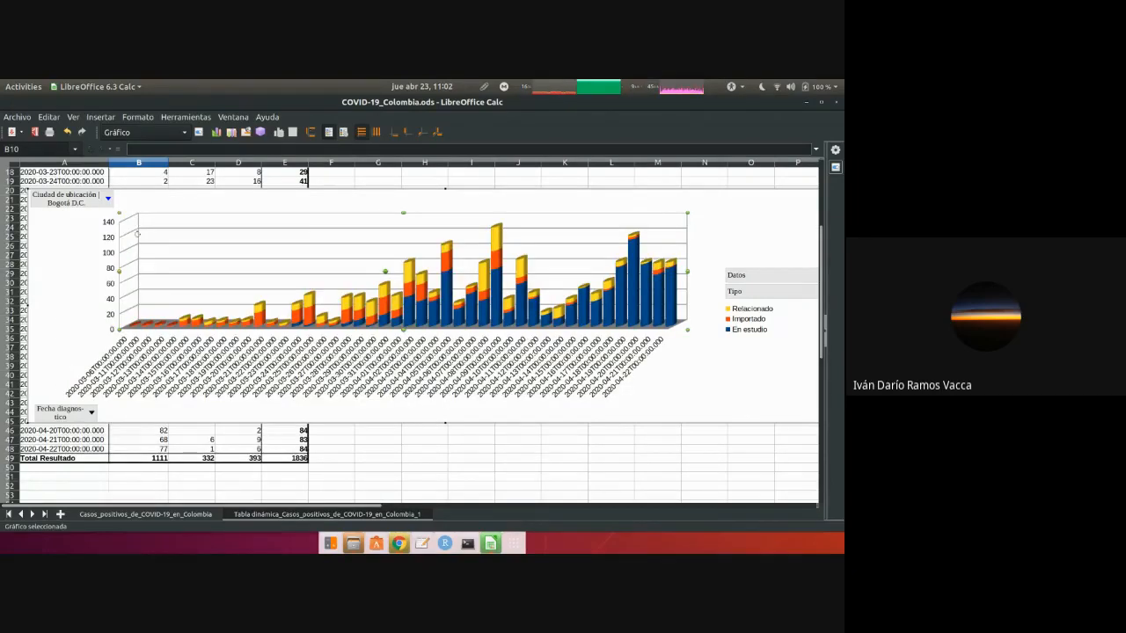
- Set the chart's Ciudad de ubicación filter to Medellín only
click(108, 198)
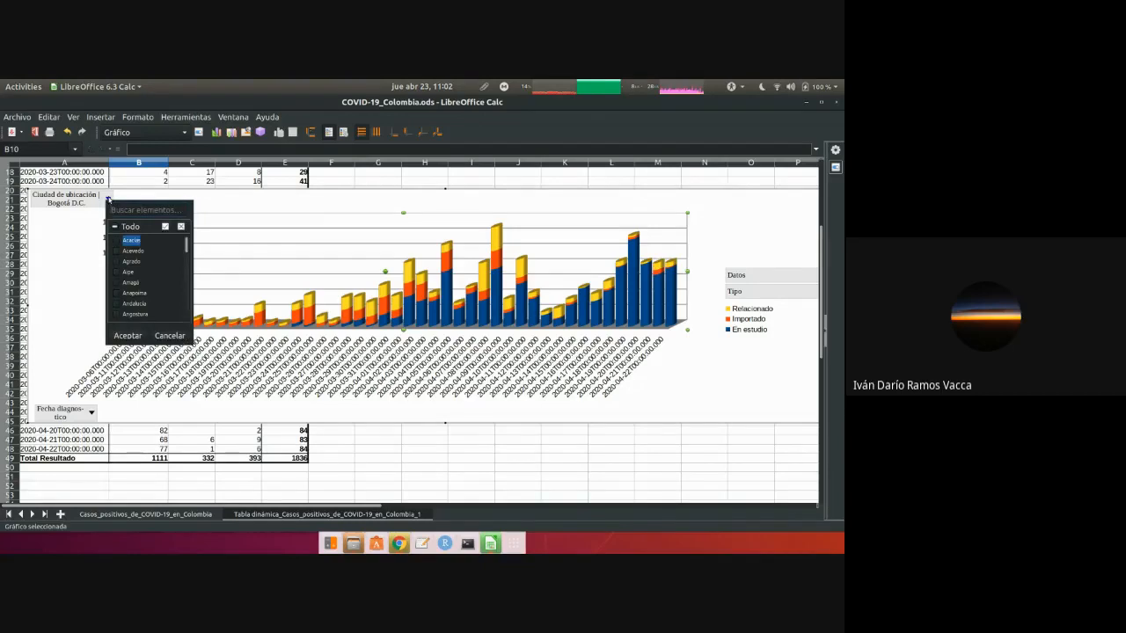
click(115, 227)
text(medell)
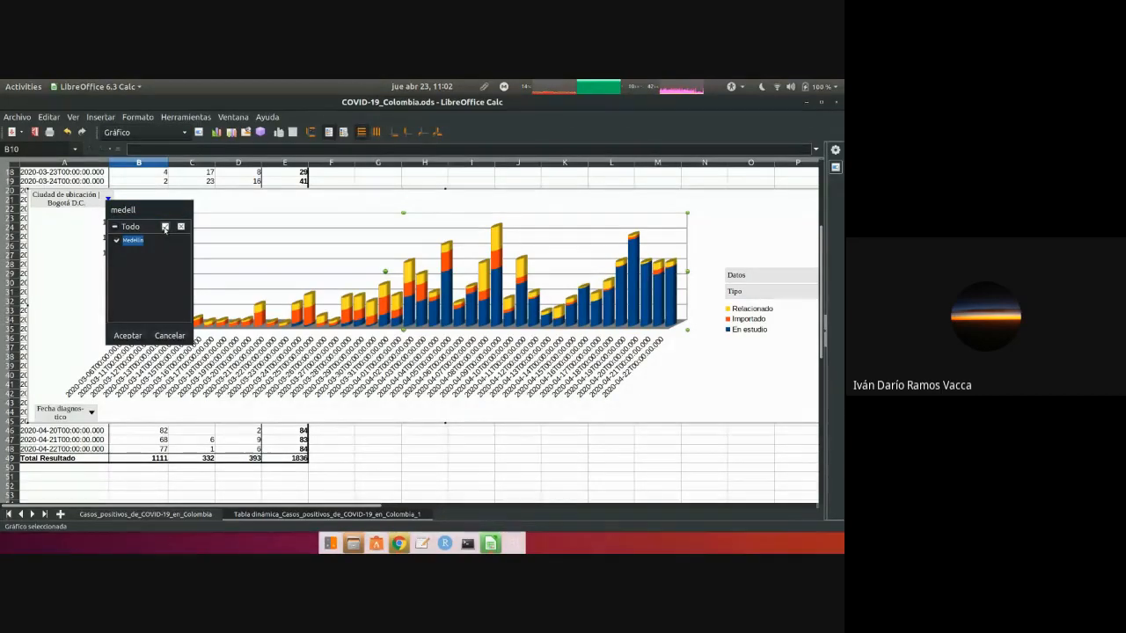
click(126, 335)
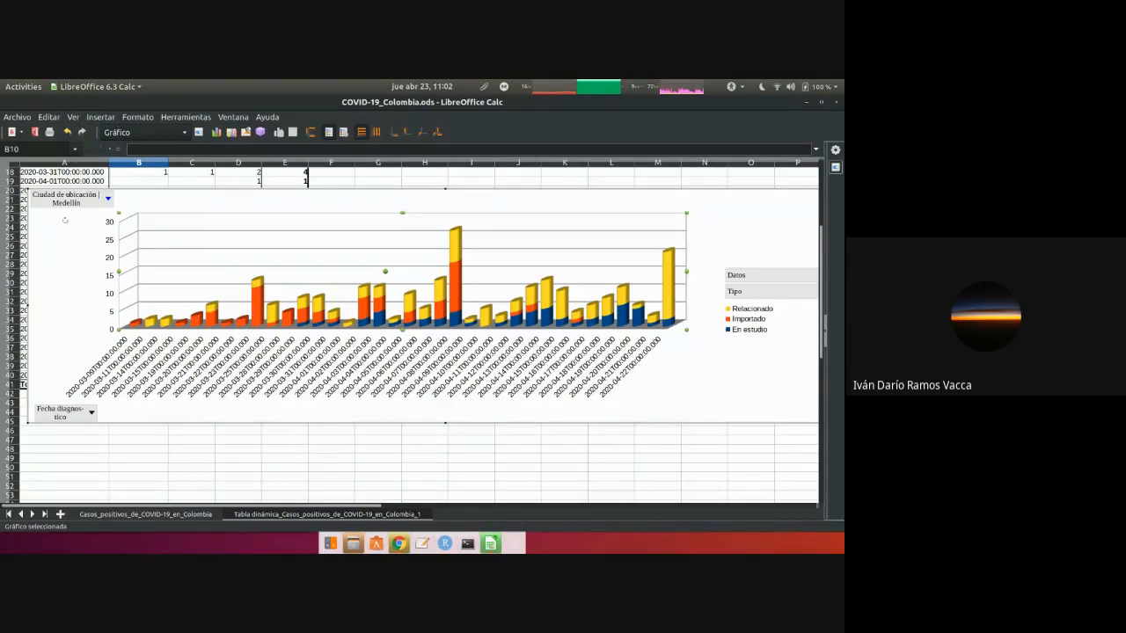
- Add Cali and Bogotá D.C. to Medellín in the Ciudad de ubicación filter
click(107, 197)
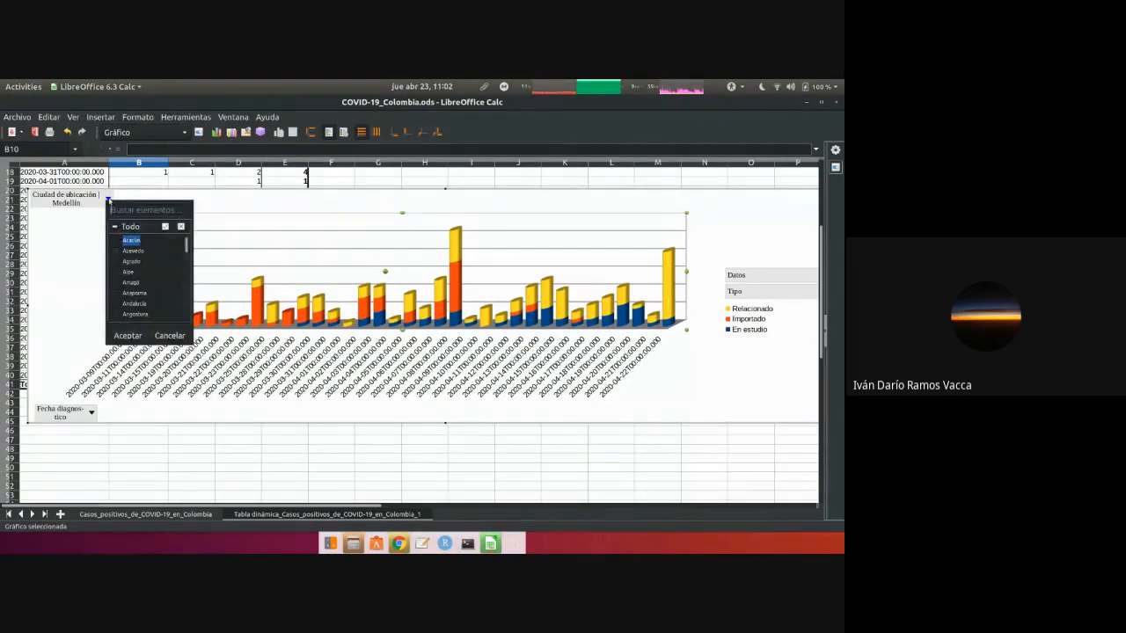
scroll(116, 264, down, 8)
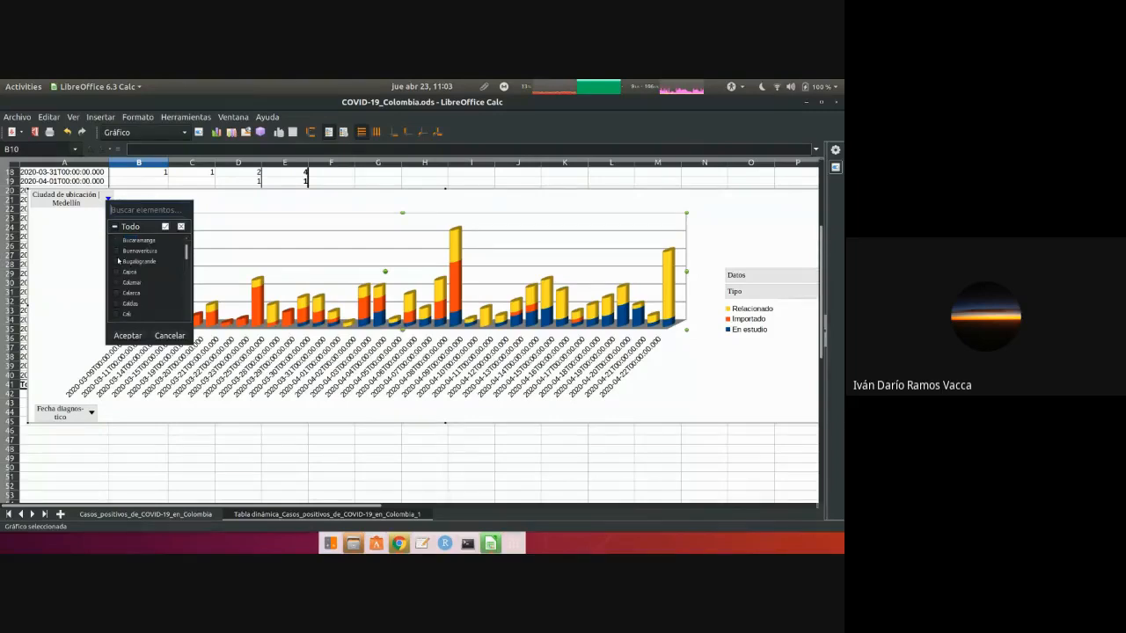
click(117, 241)
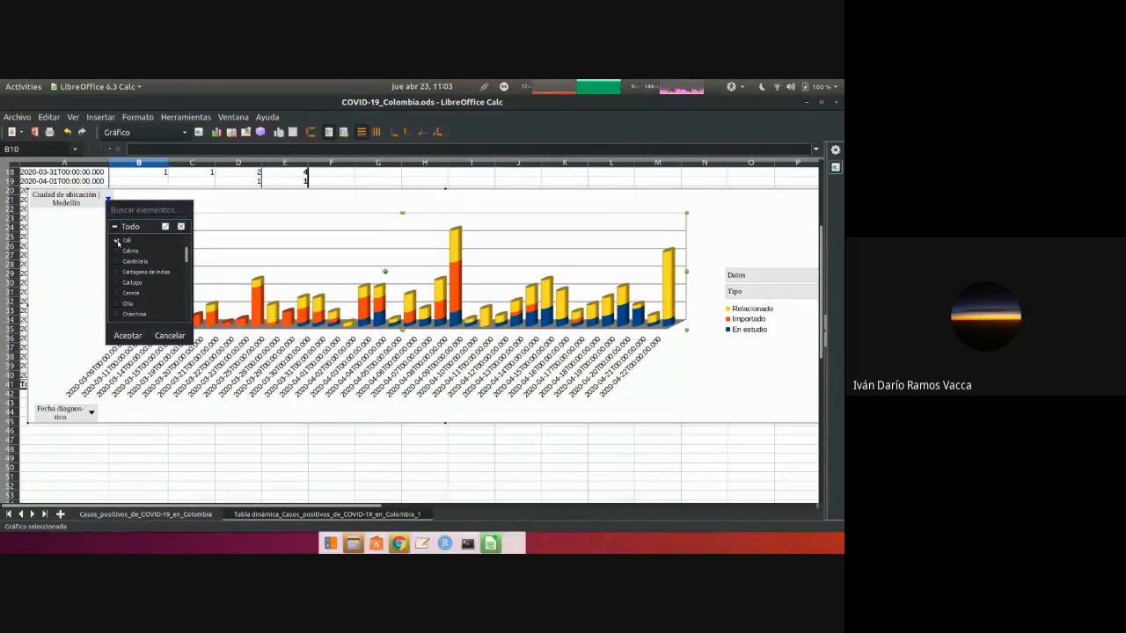
scroll(132, 282, down, 5)
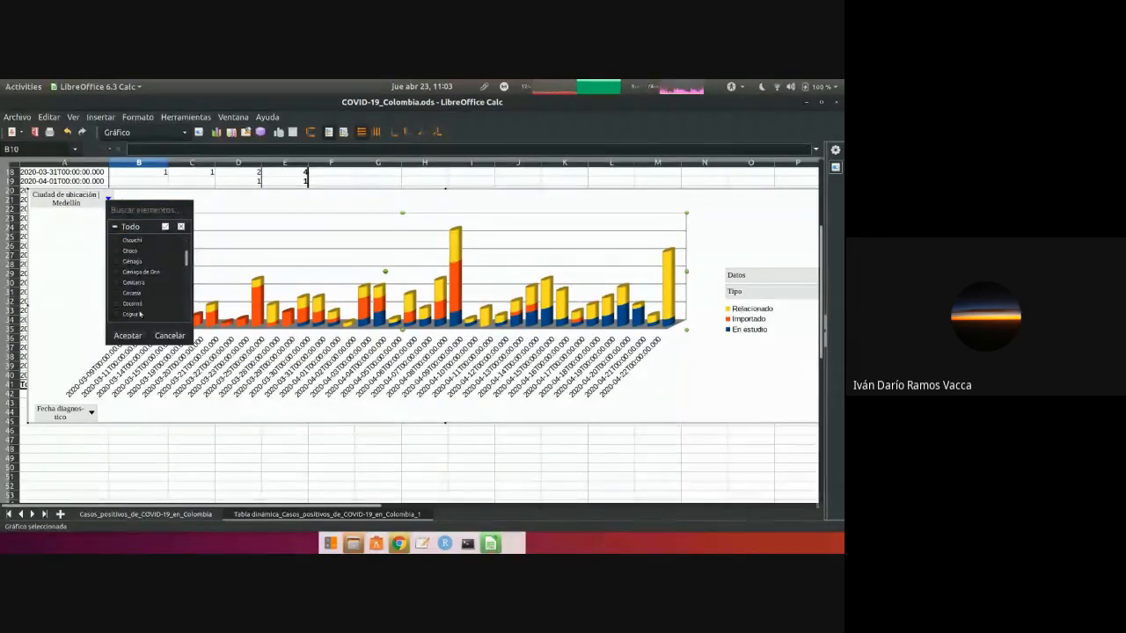
scroll(140, 313, up, 5)
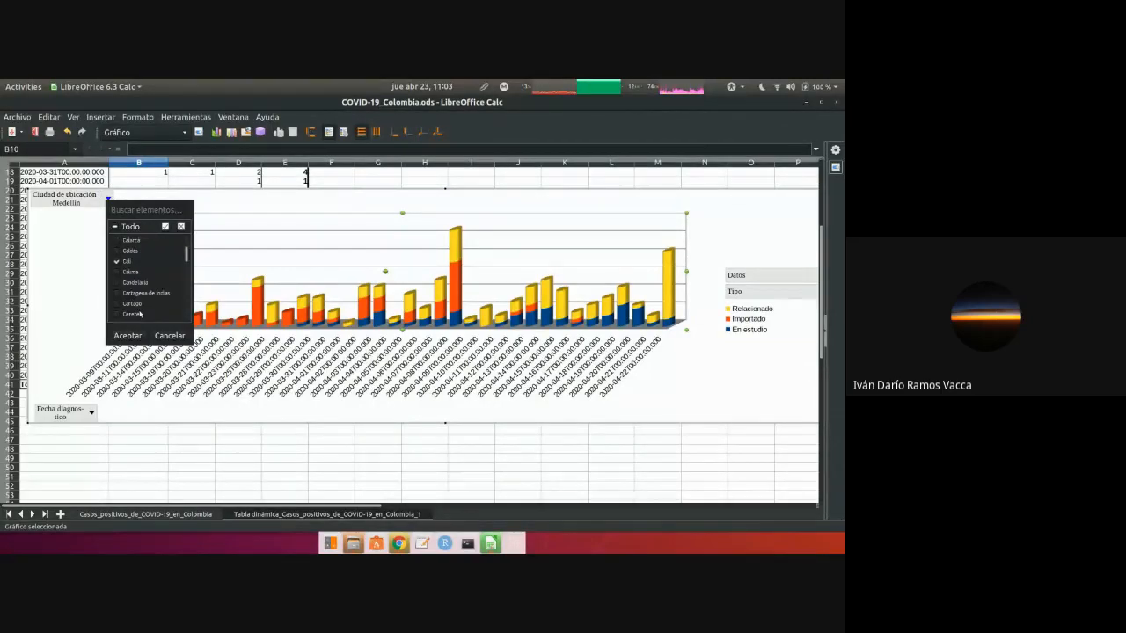
scroll(140, 313, up, 3)
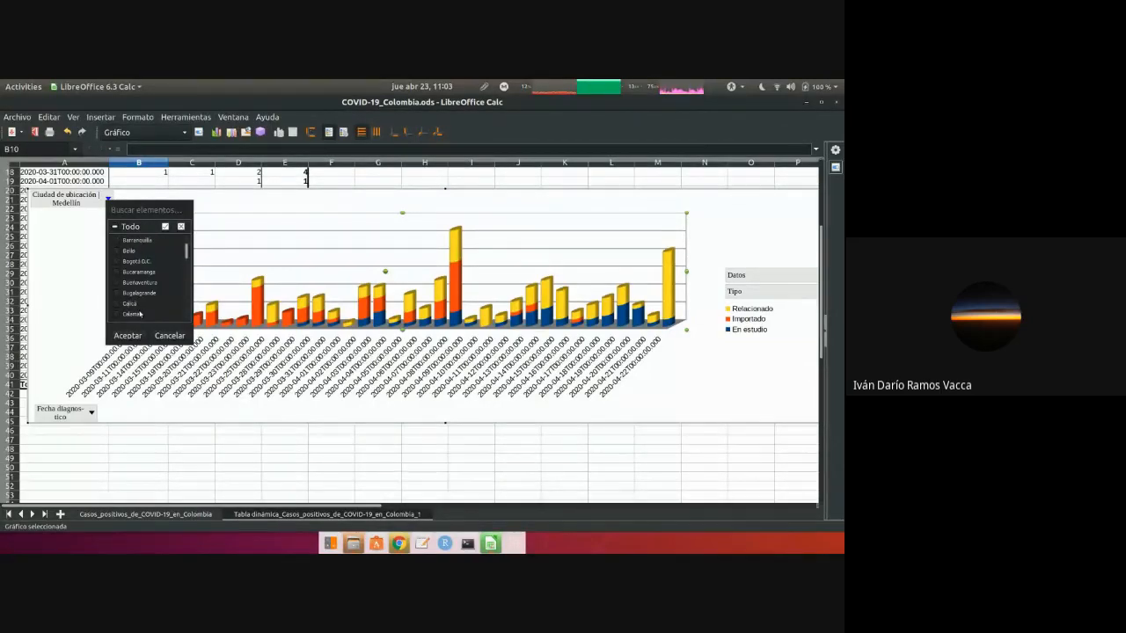
click(117, 263)
scroll(159, 280, down, 8)
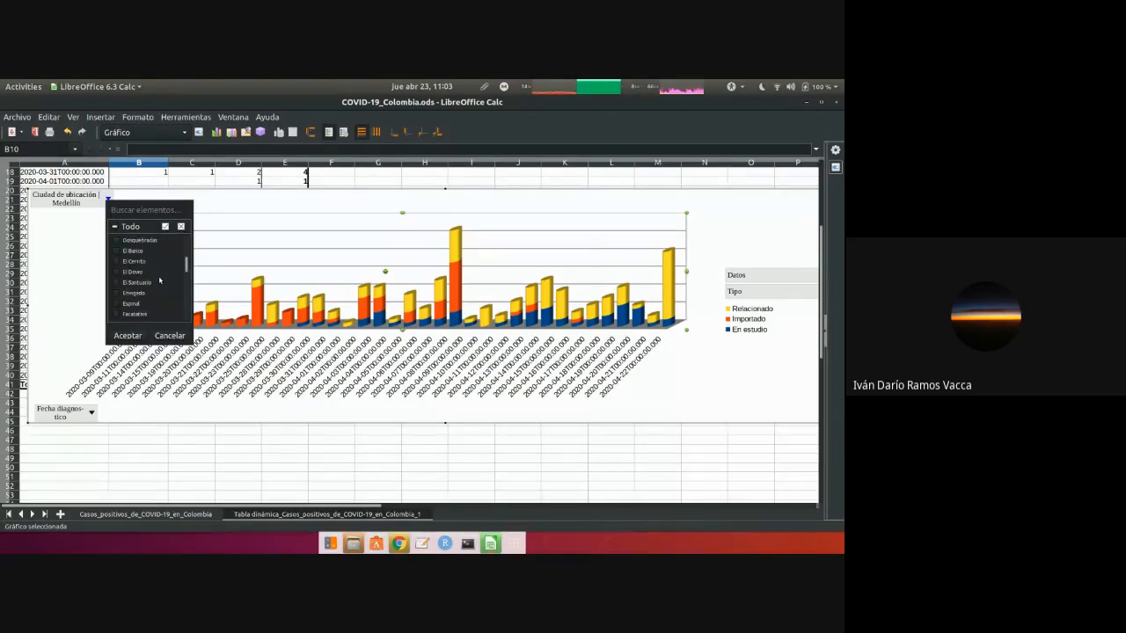
scroll(159, 280, down, 10)
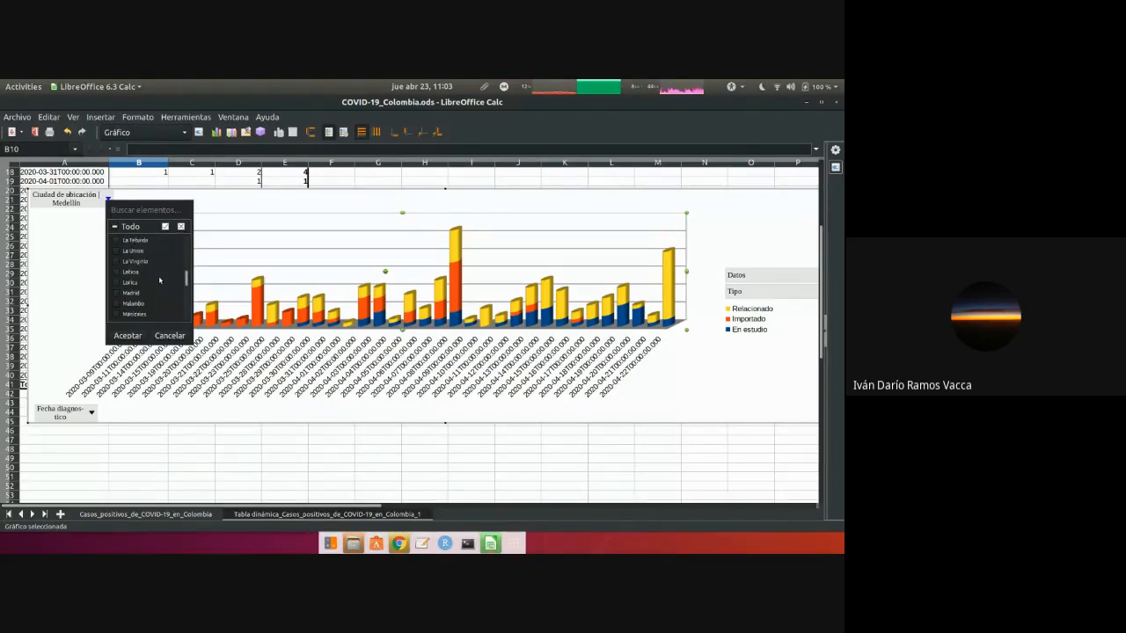
scroll(159, 279, down, 1)
scroll(159, 279, down, 3)
click(128, 336)
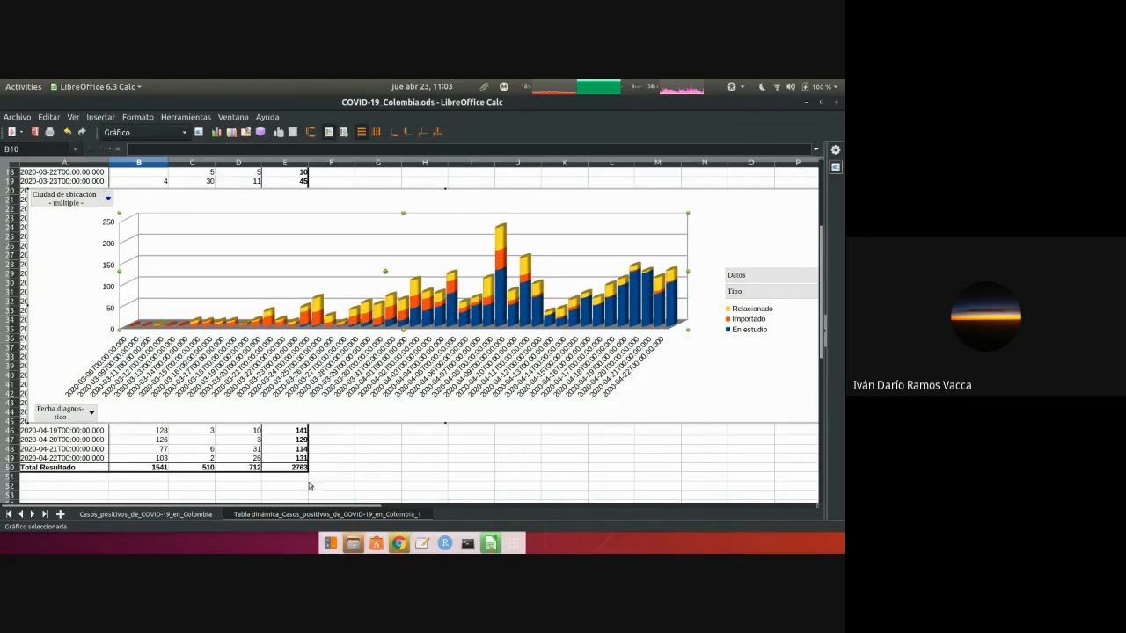
- Examine the pivot table's daily counts by case type and the stacked column chart for the selected cities
scroll(321, 443, up, 6)
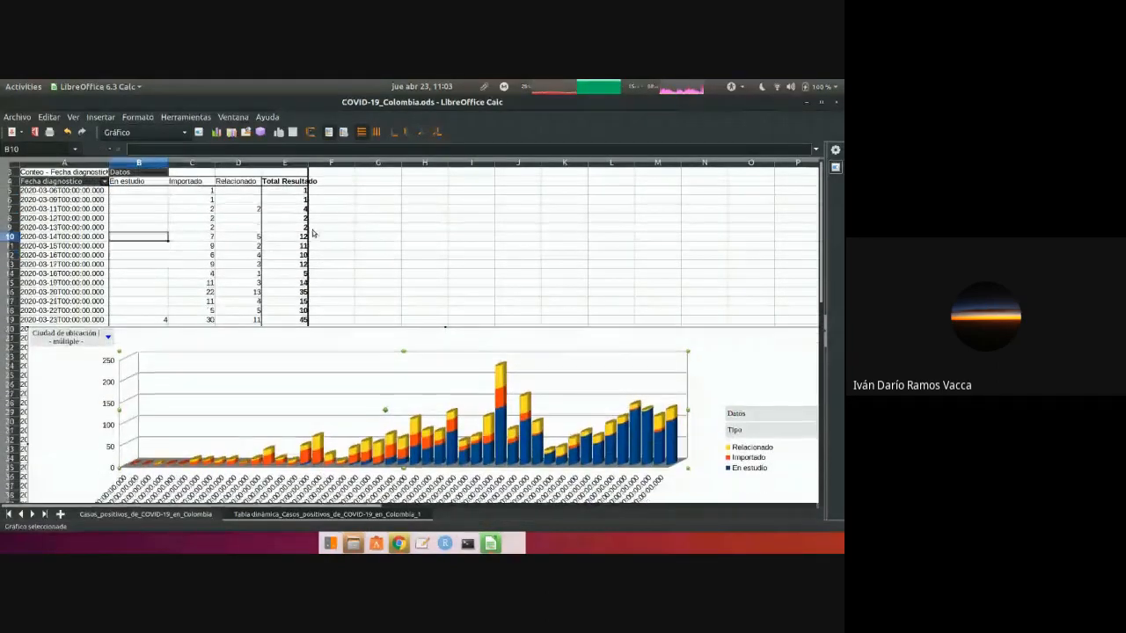
scroll(312, 233, down, 2)
scroll(312, 233, down, 2)
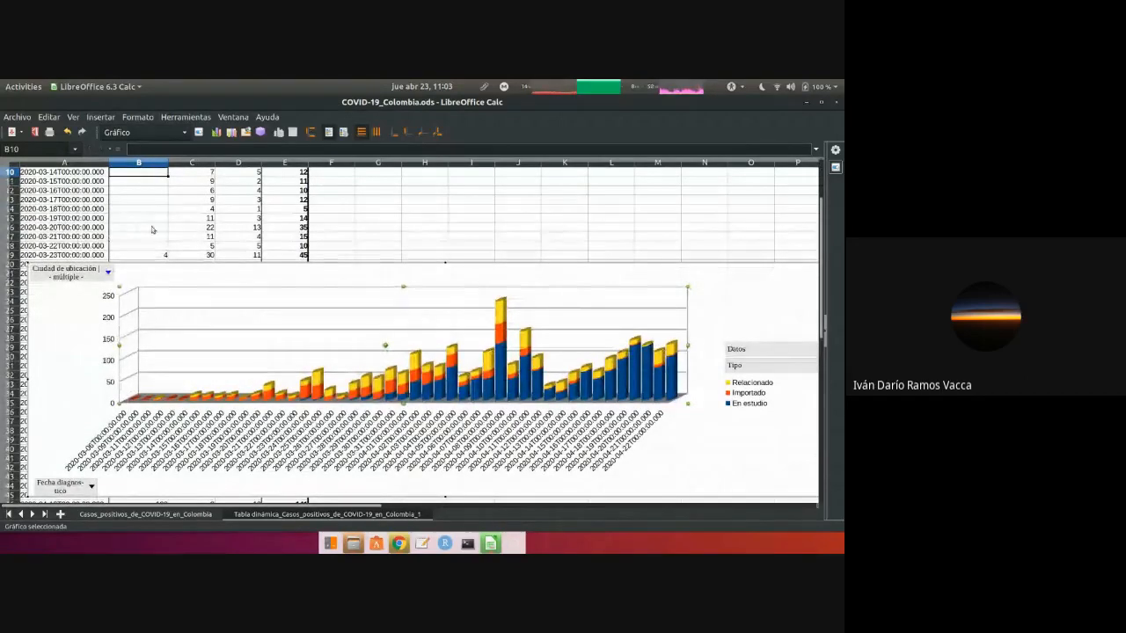
scroll(519, 215, down, 1)
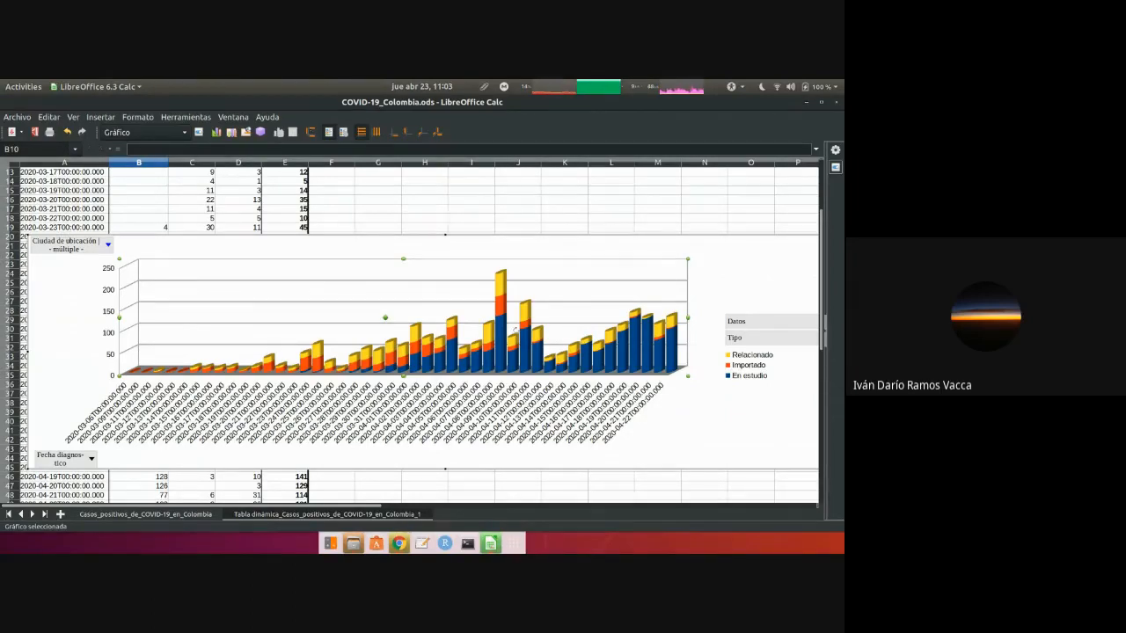
click(702, 417)
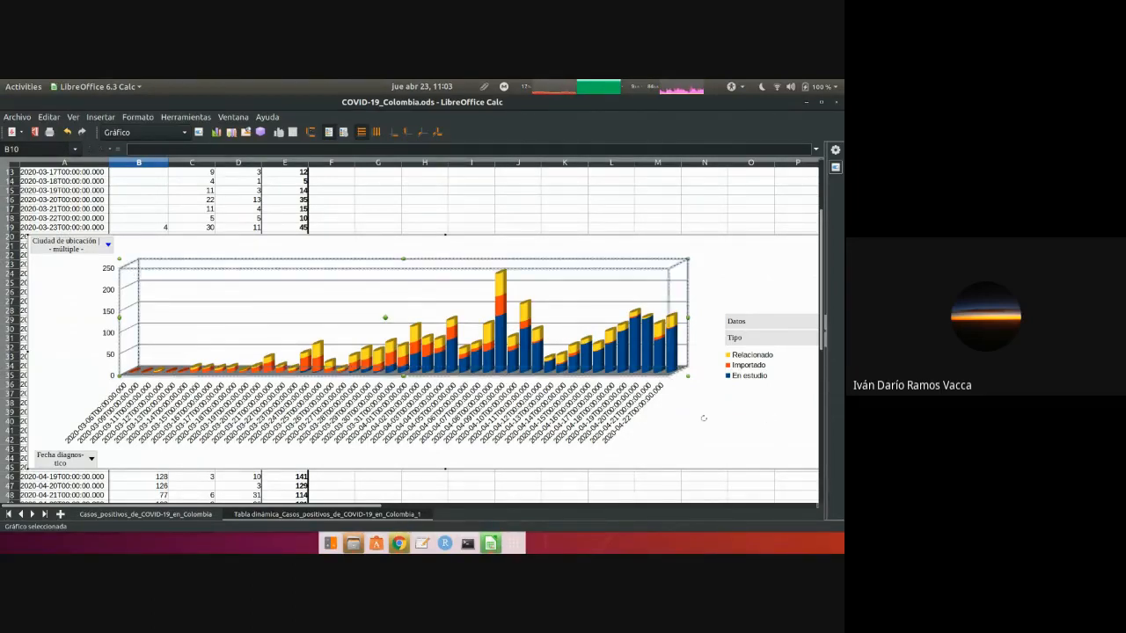
click(783, 261)
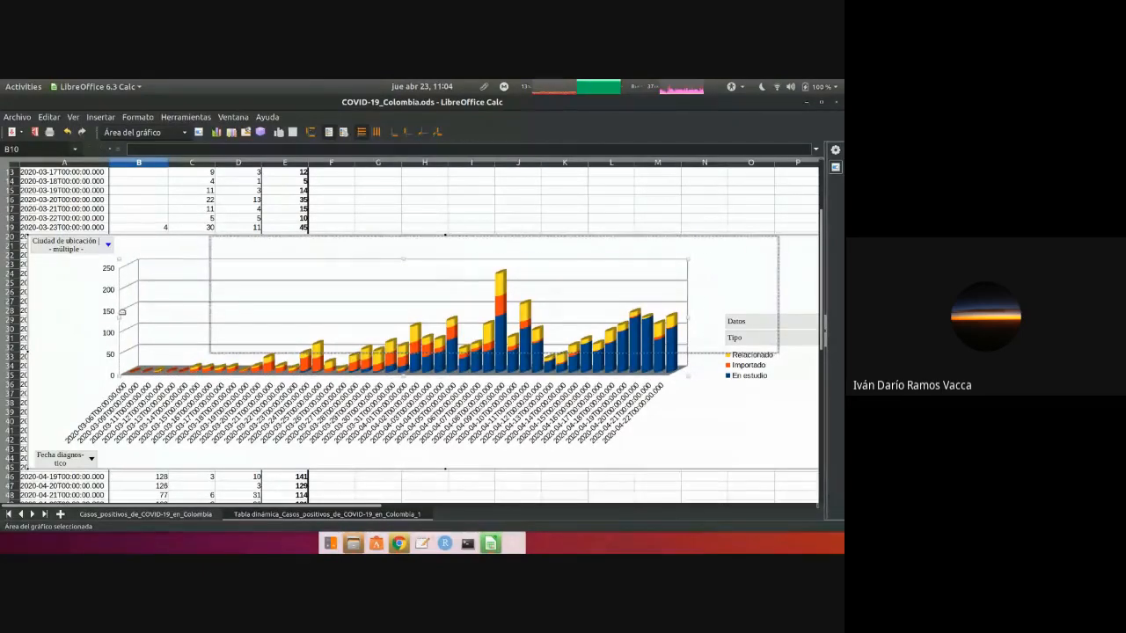
click(60, 324)
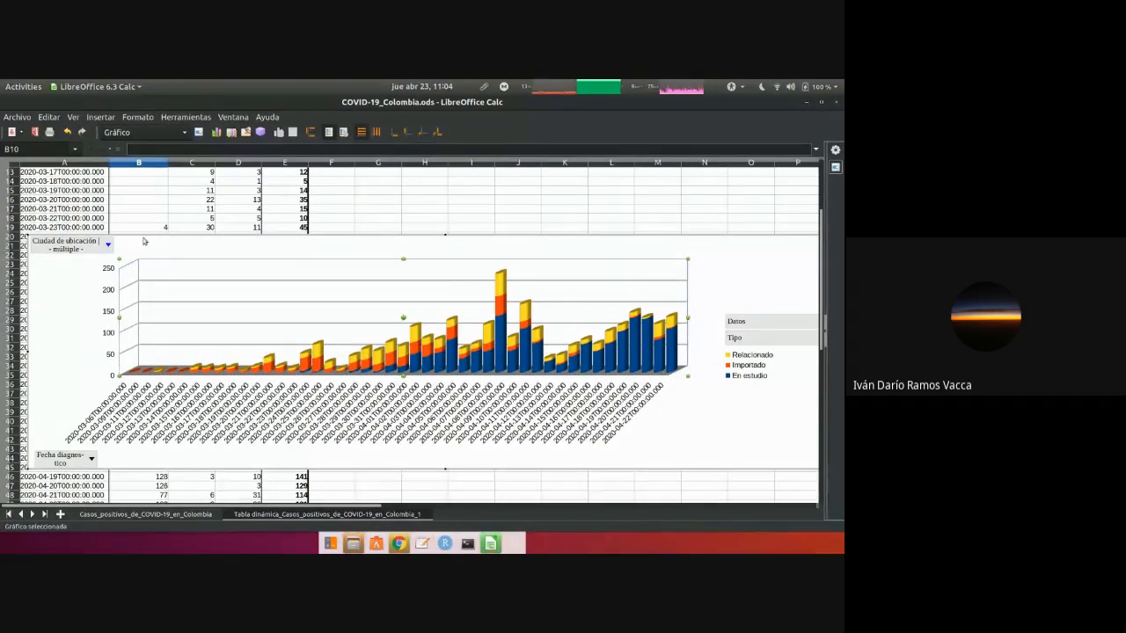
click(747, 272)
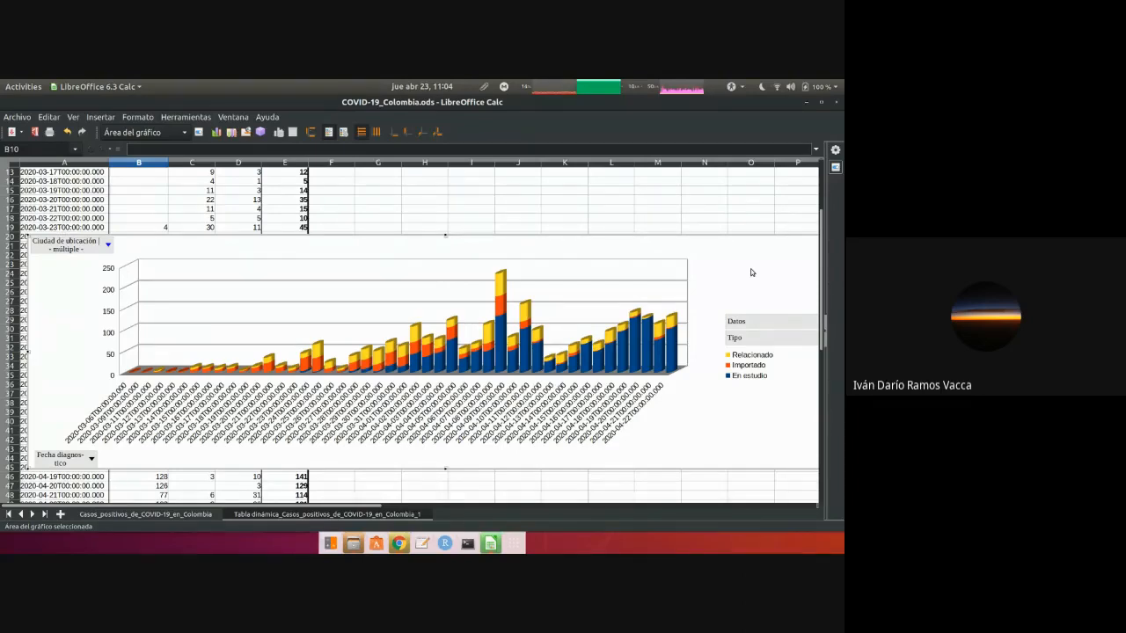
- Switch to the Google Meet call in Chrome, read the chat messages and return to the presentation view
click(395, 545)
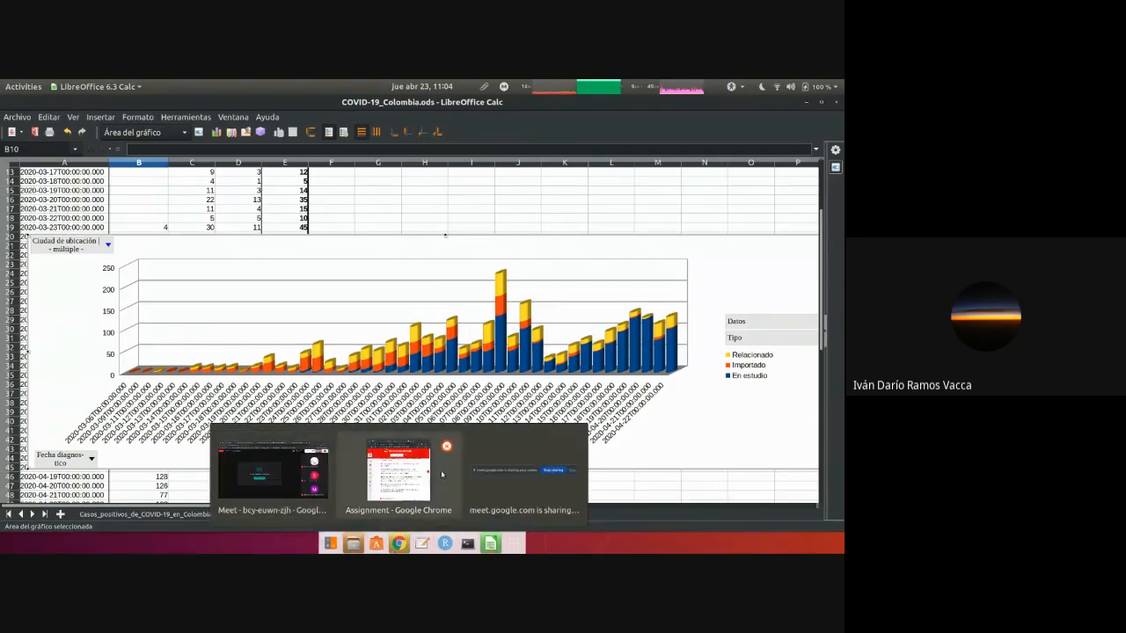
click(322, 480)
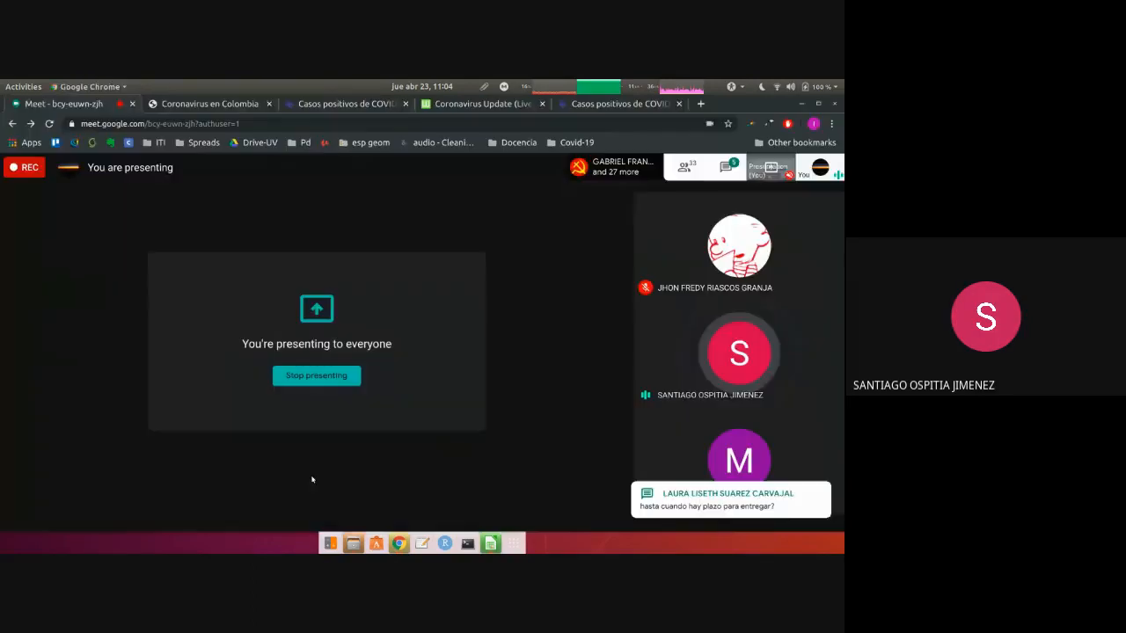
mouse_move(527, 408)
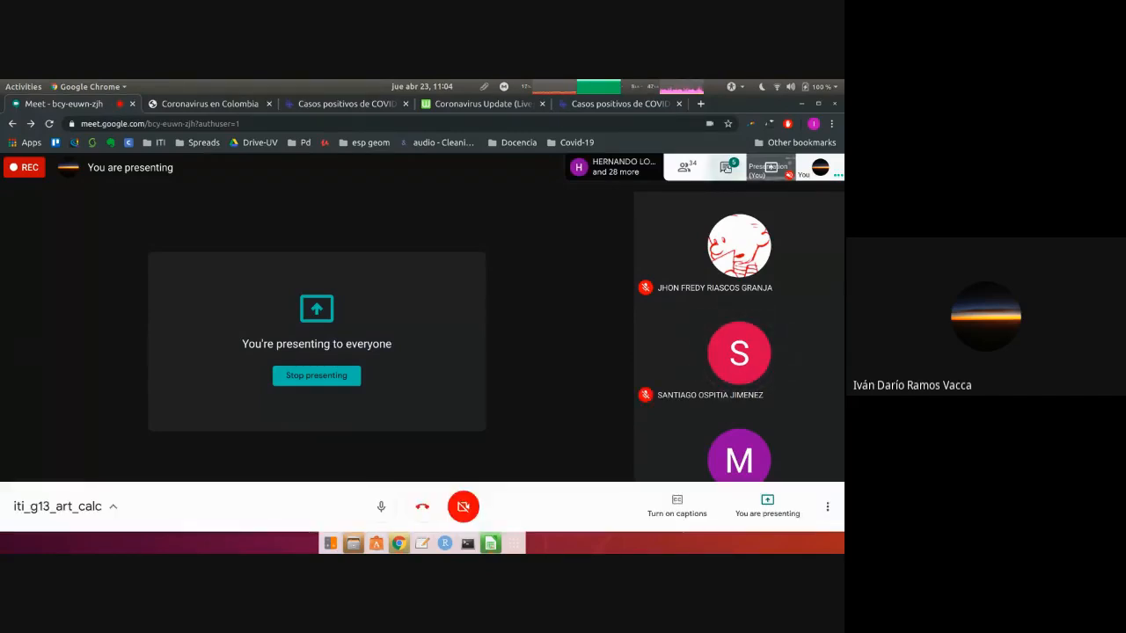
click(726, 167)
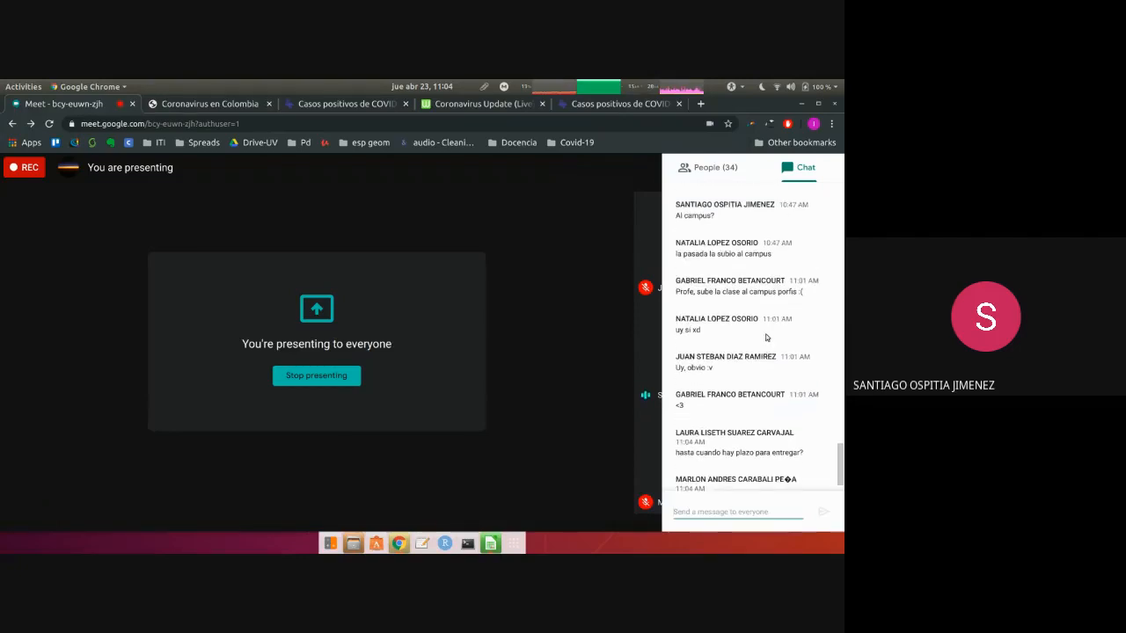
click(573, 339)
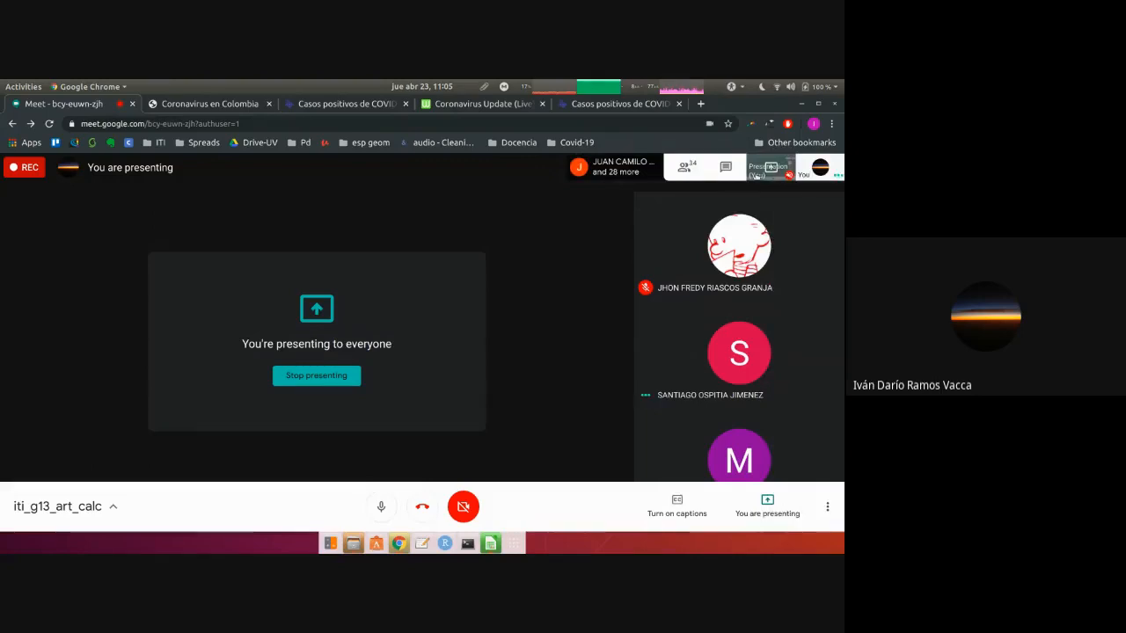
click(758, 177)
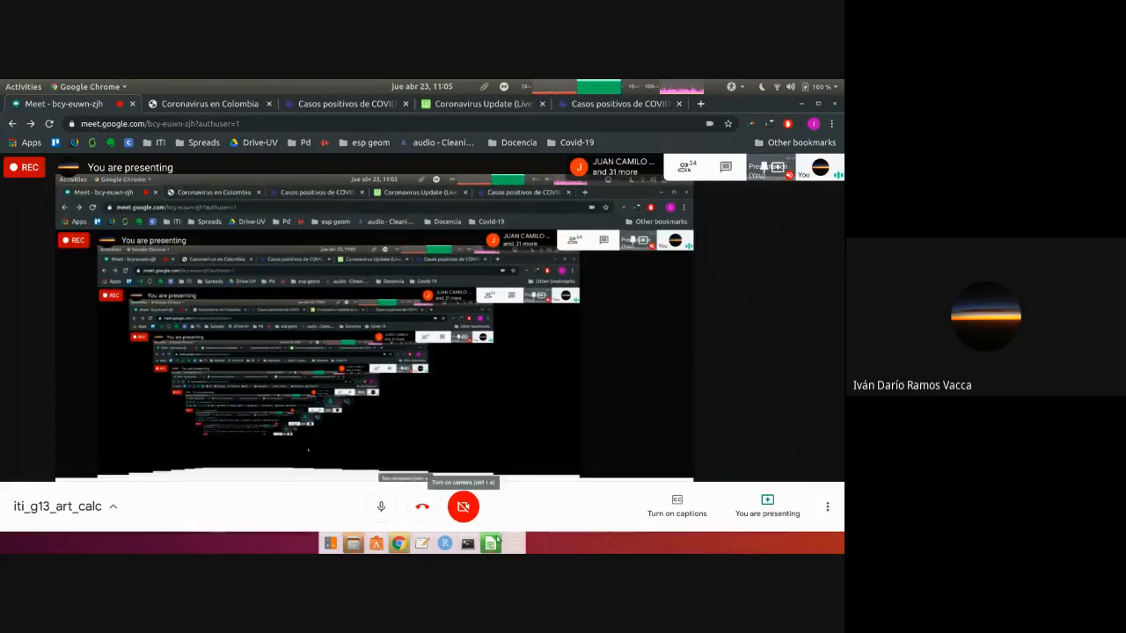
- Switch to the covid_19.ods spreadsheet in LibreOffice Calc and bring up the Datos covid chart on the diarios_por_tipo sheet
click(491, 544)
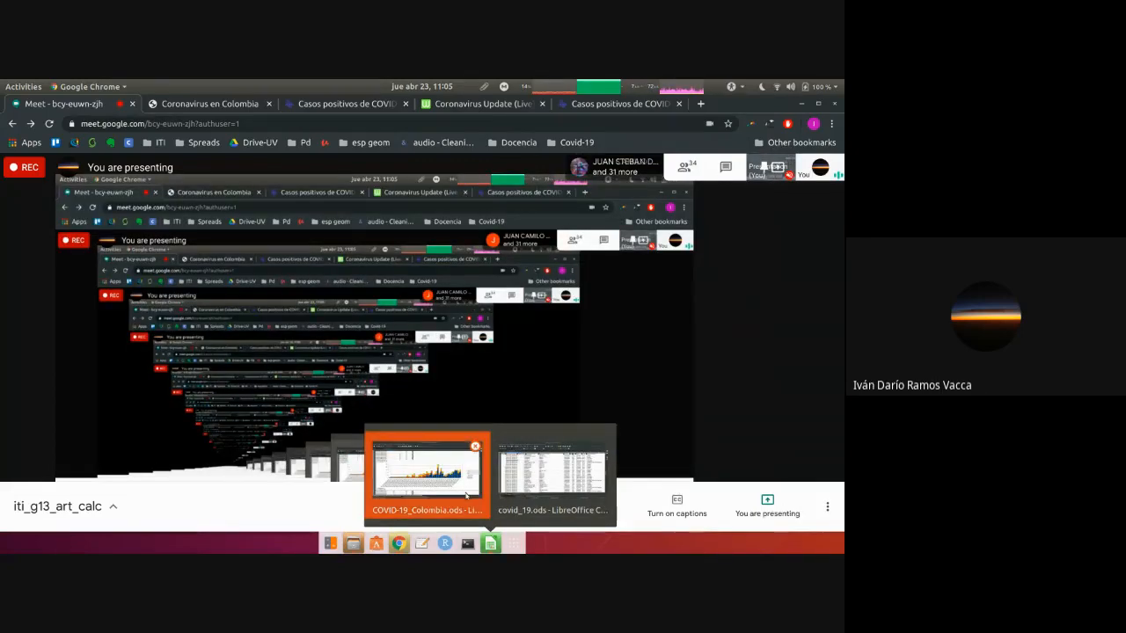
click(467, 495)
click(490, 544)
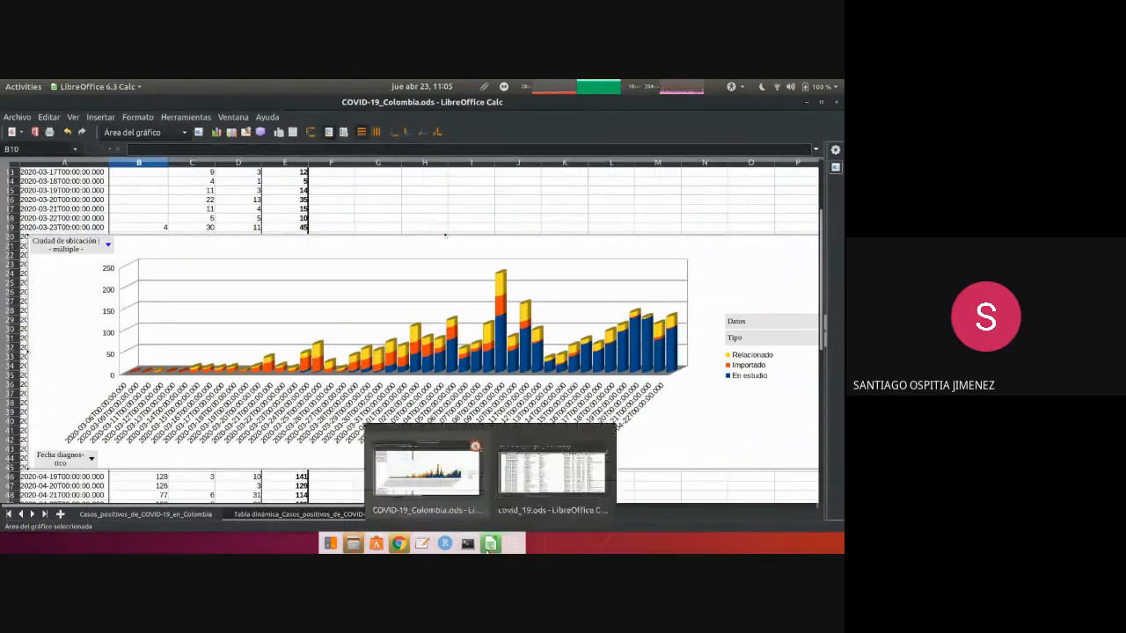
click(512, 485)
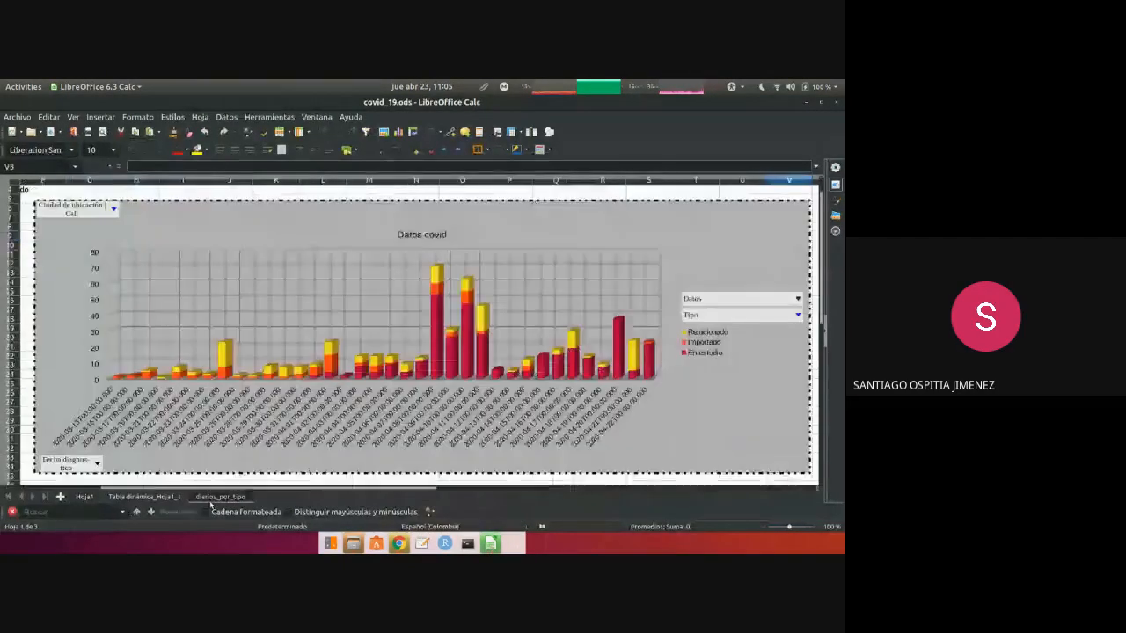
click(159, 498)
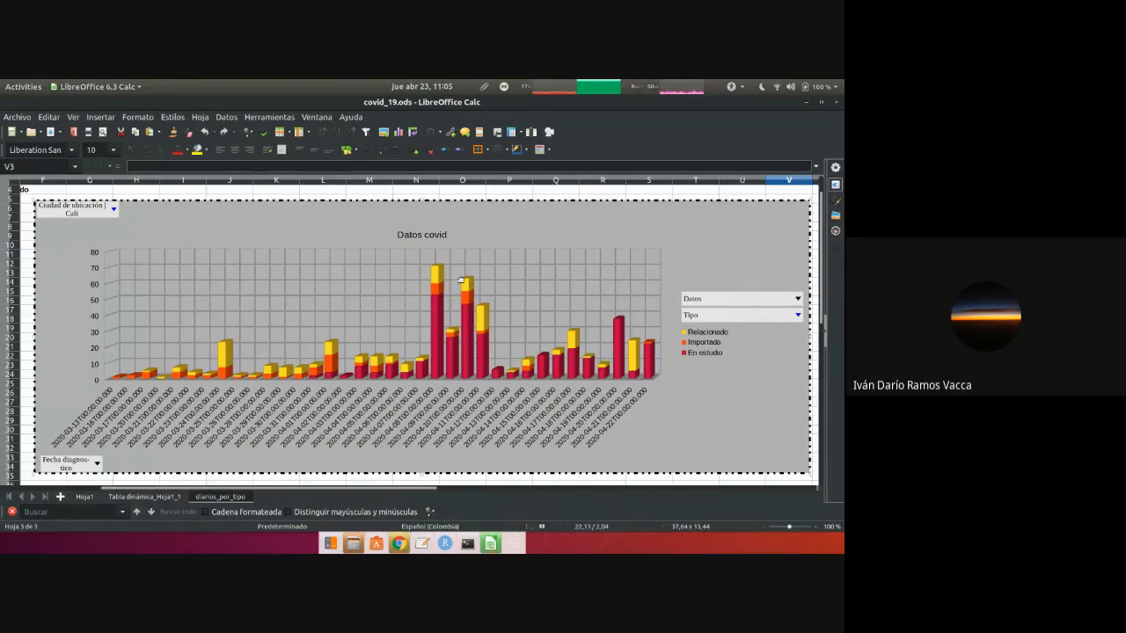
- Restrict the Datos covid chart's Tipo filter to Importado and set its Ciudad de ubicación filter to all cities
click(737, 315)
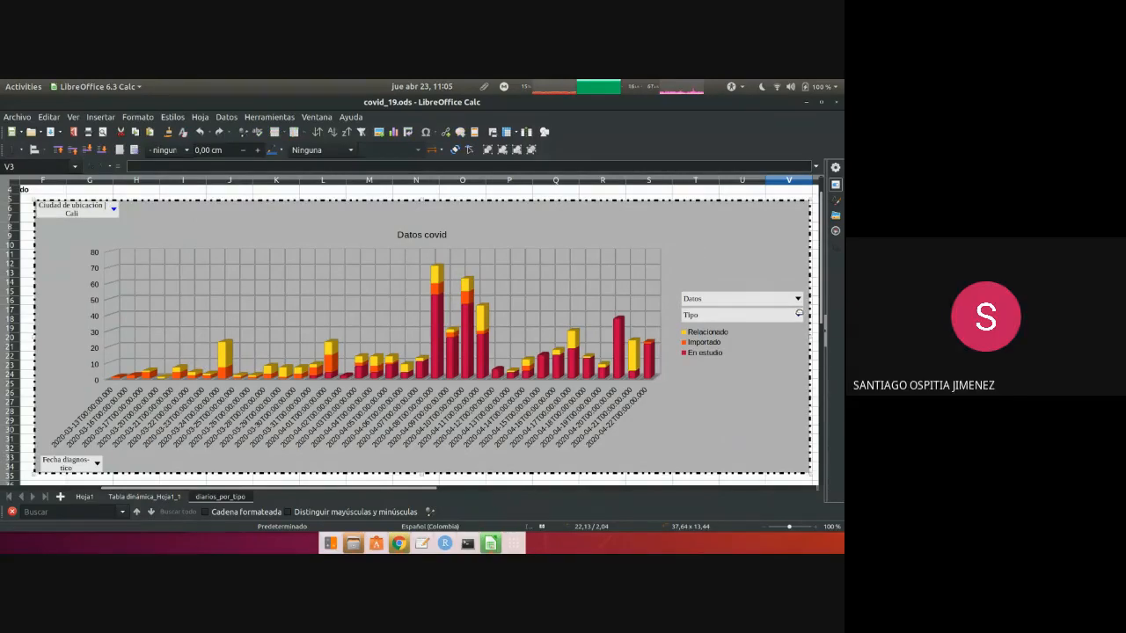
double_click(800, 314)
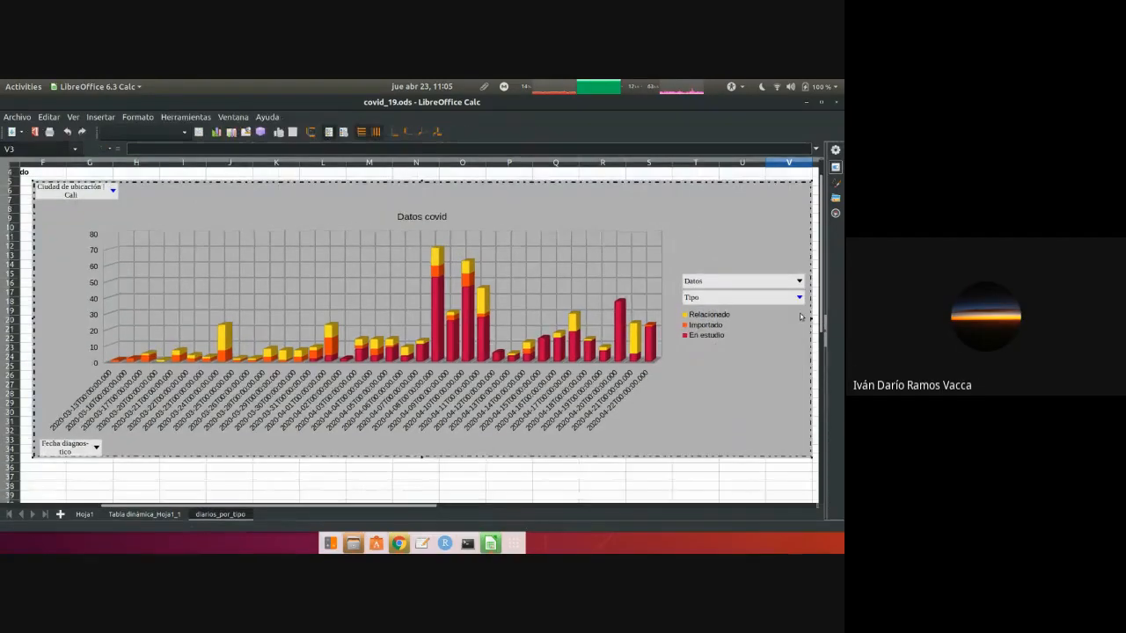
click(798, 299)
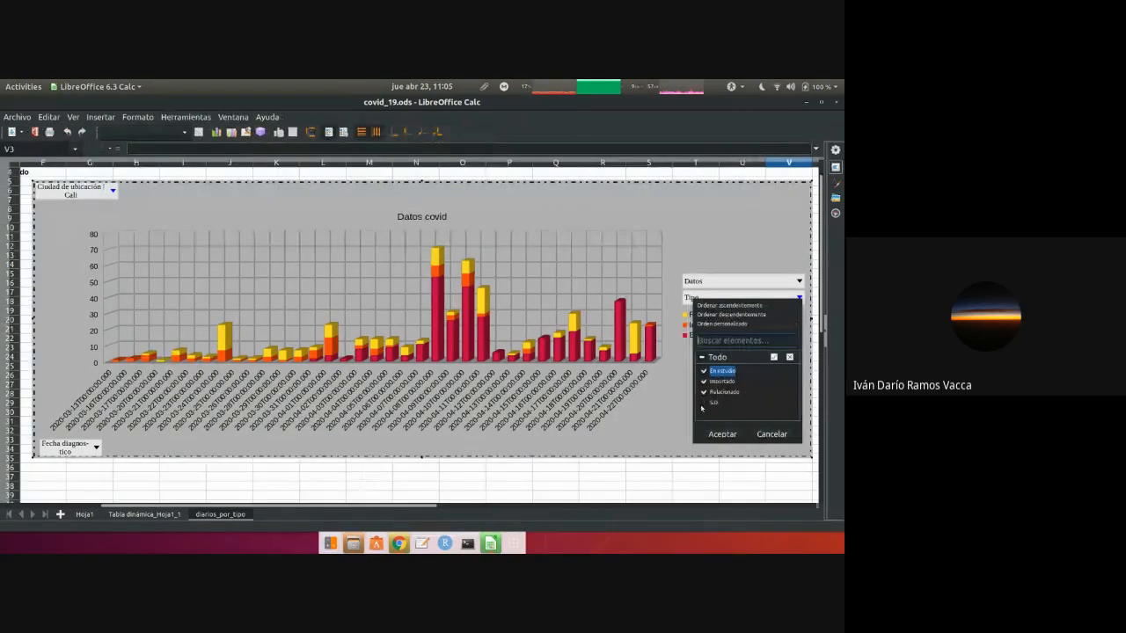
click(704, 393)
click(705, 382)
click(703, 371)
click(705, 381)
click(722, 435)
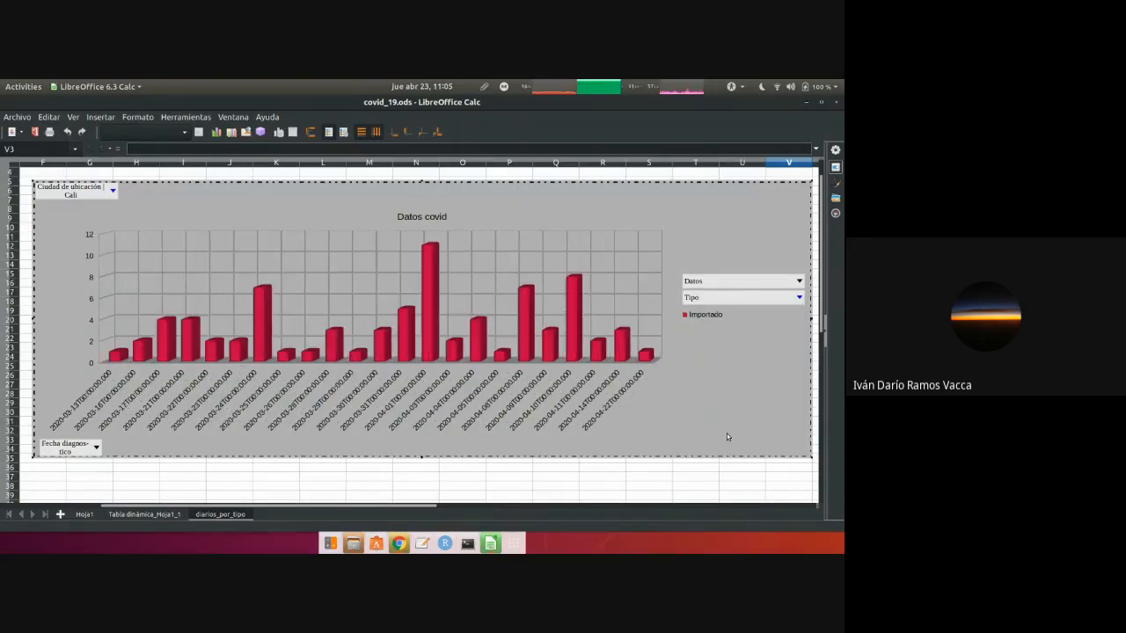
click(114, 191)
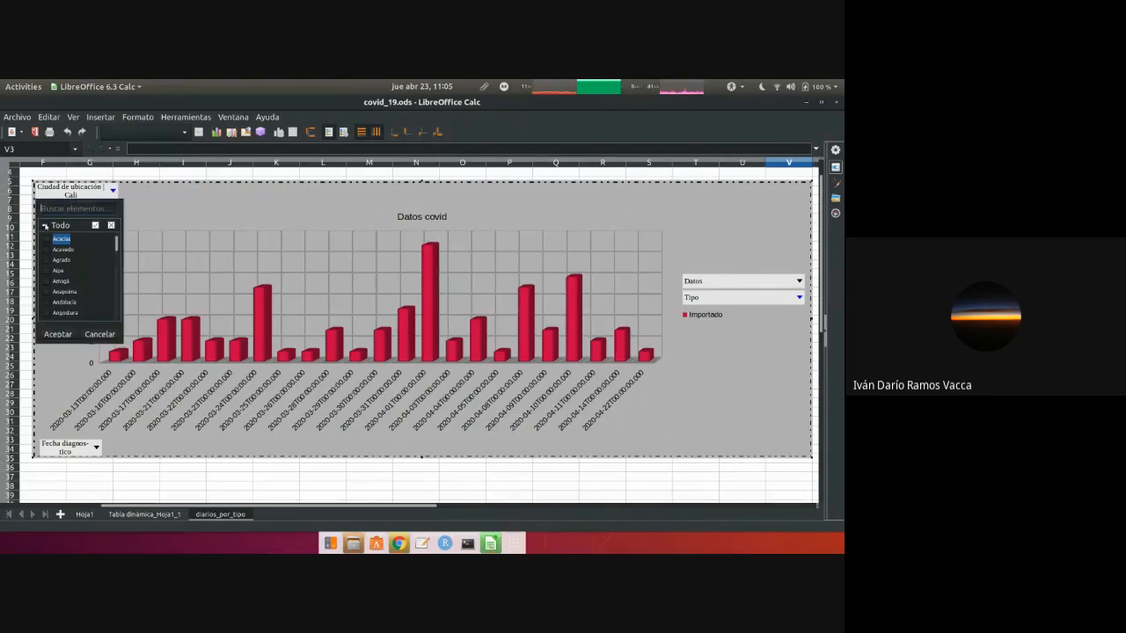
click(70, 334)
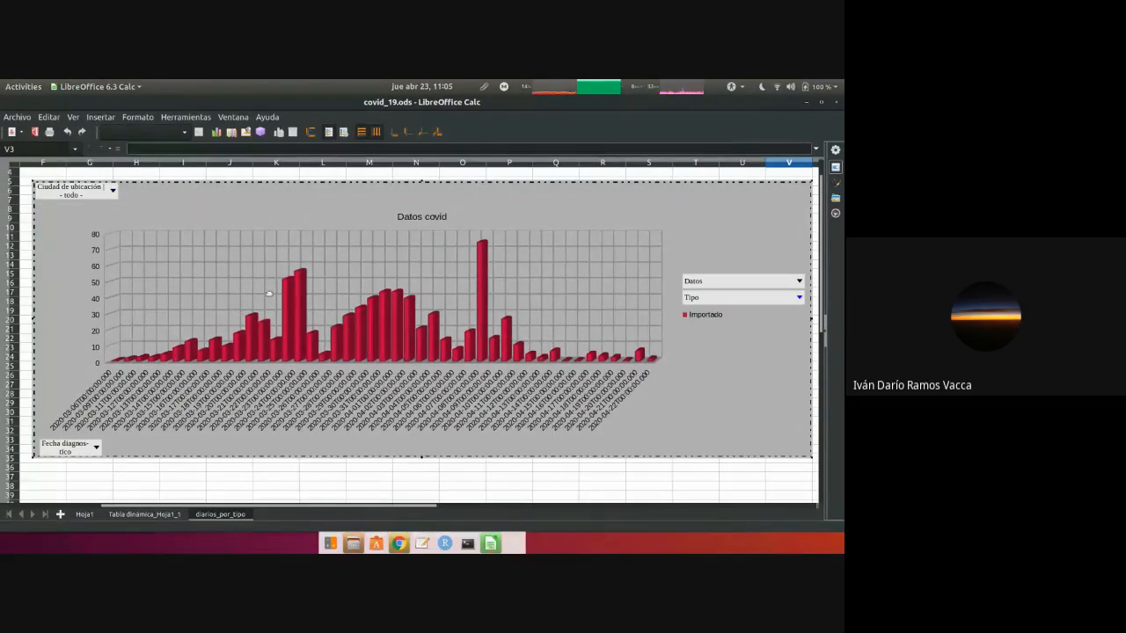
- Replace Importado with Relacionado in the chart's Tipo filter and add En estudio to it
click(799, 297)
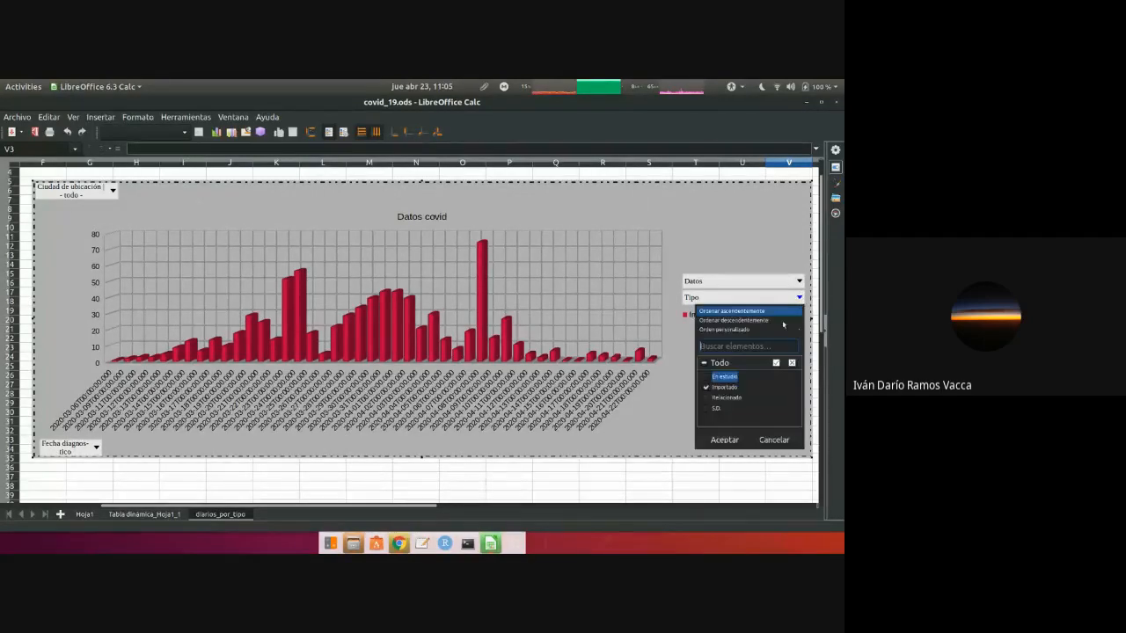
click(706, 387)
click(707, 399)
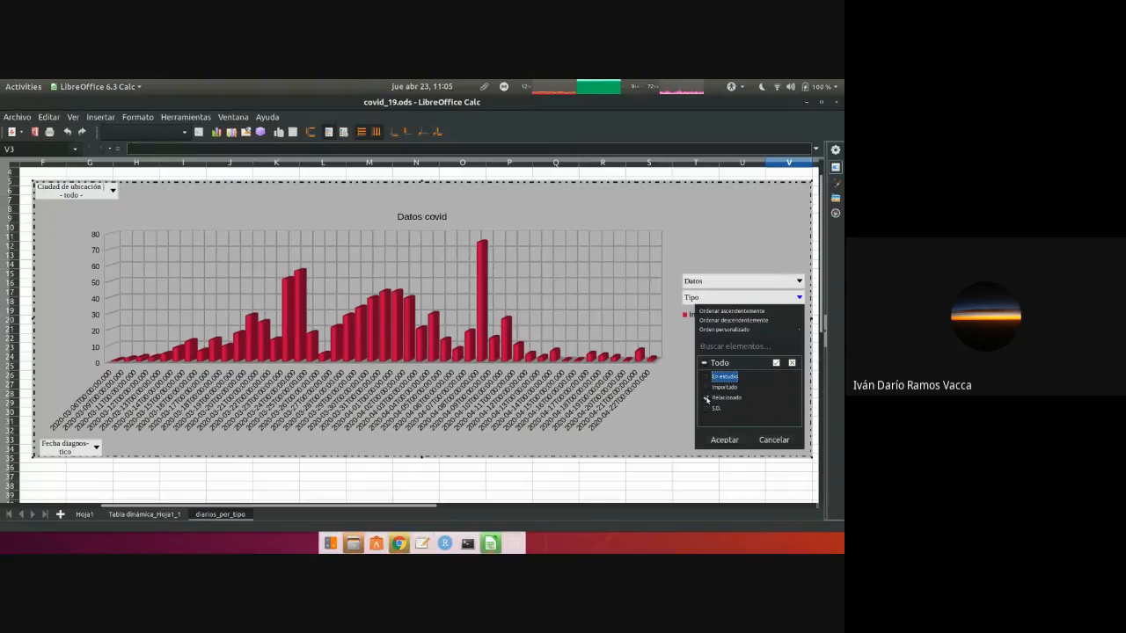
click(727, 440)
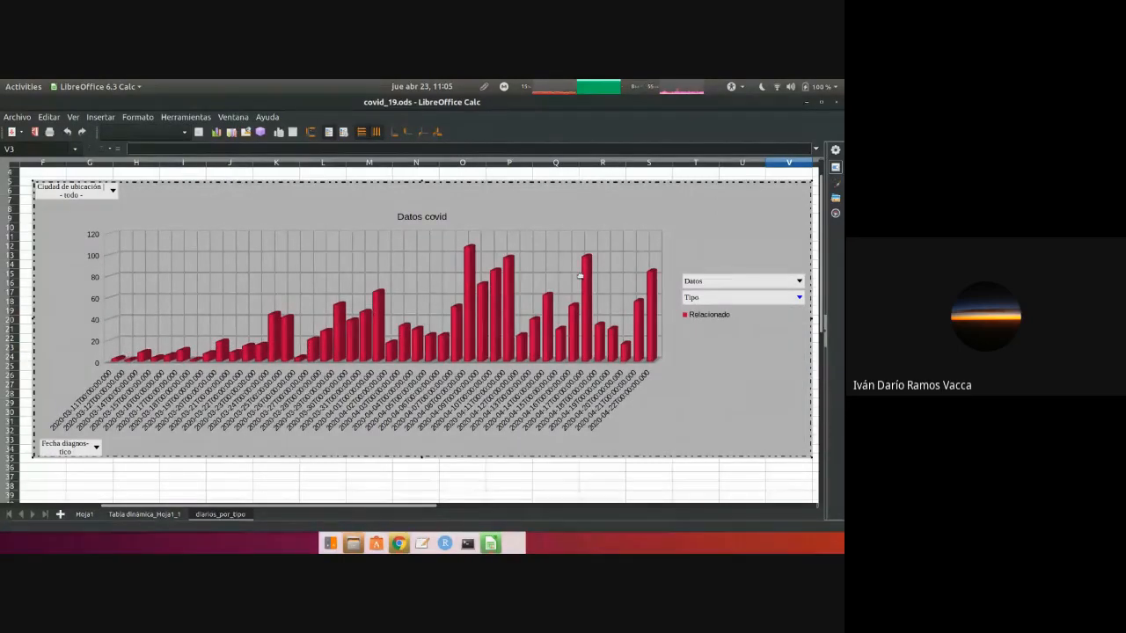
click(801, 299)
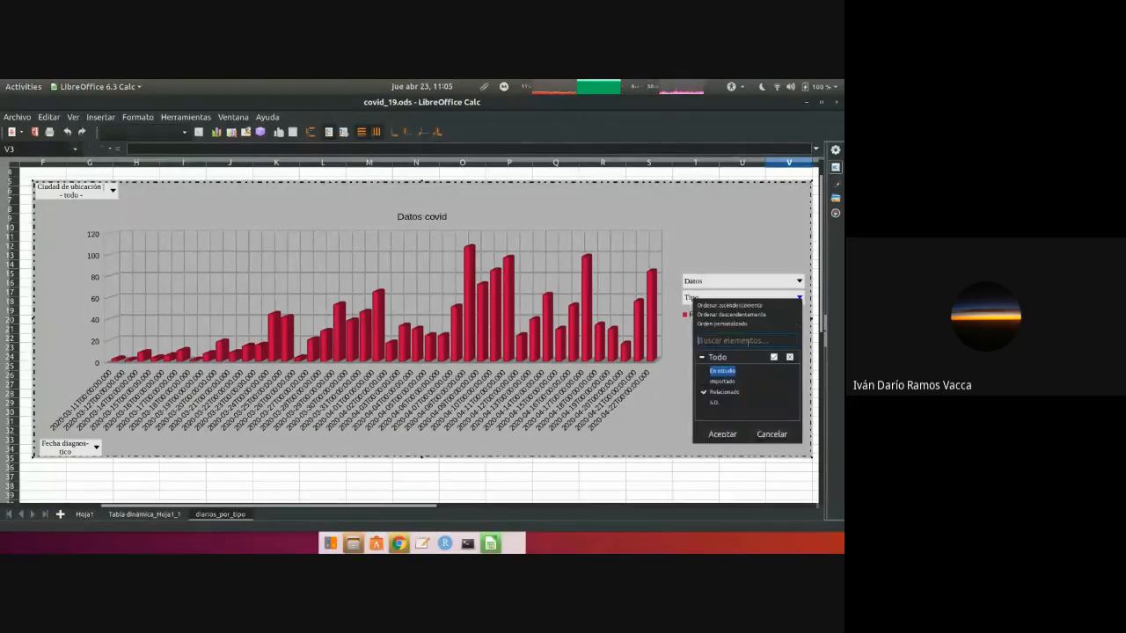
click(704, 372)
click(722, 435)
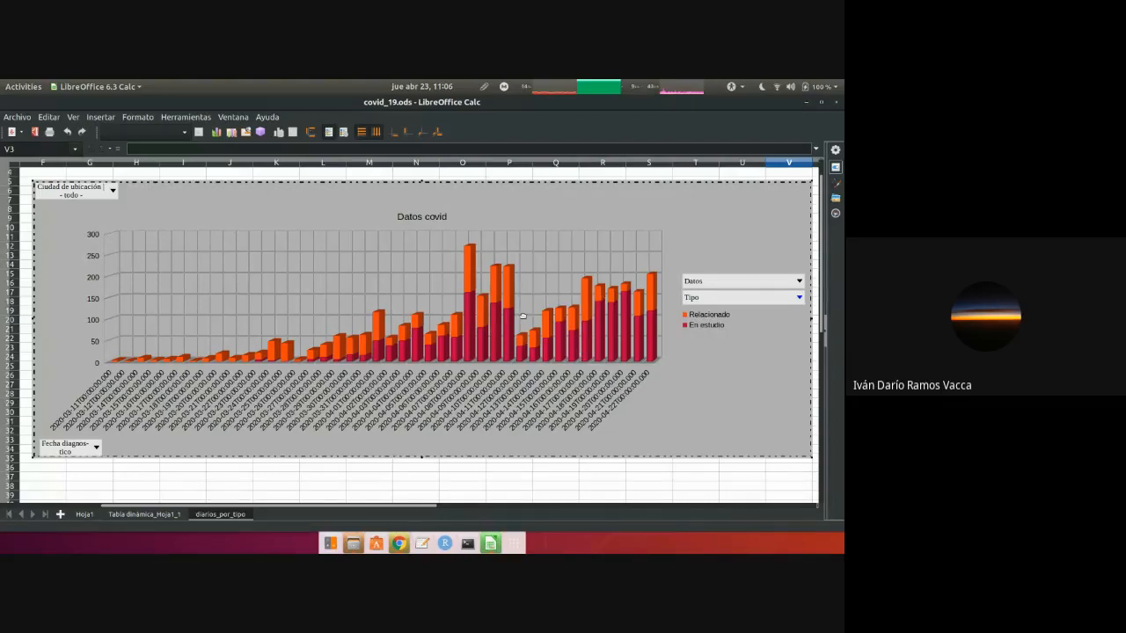
- Change the Datos covid chart to the percent stacked (Porcentaje apilado) 3D column type
click(327, 200)
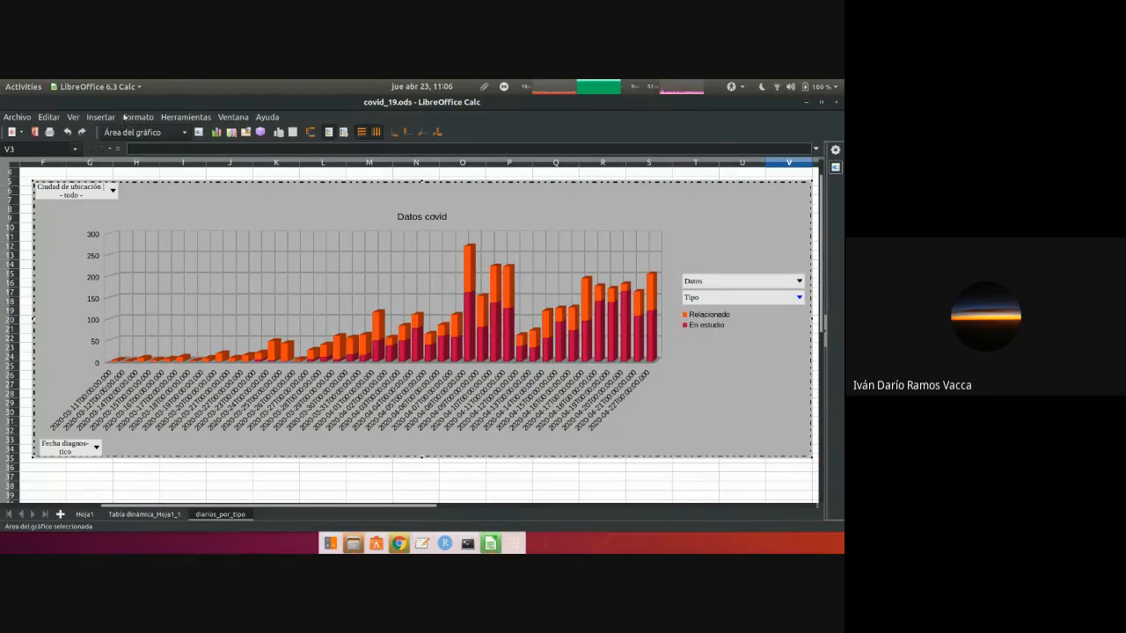
click(134, 117)
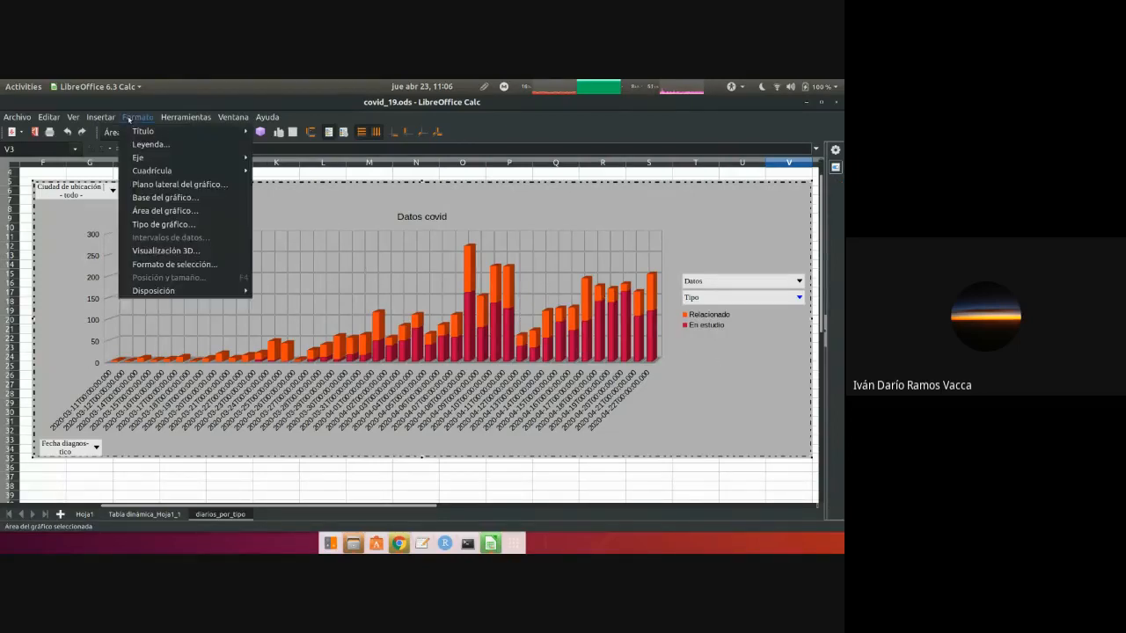
click(167, 224)
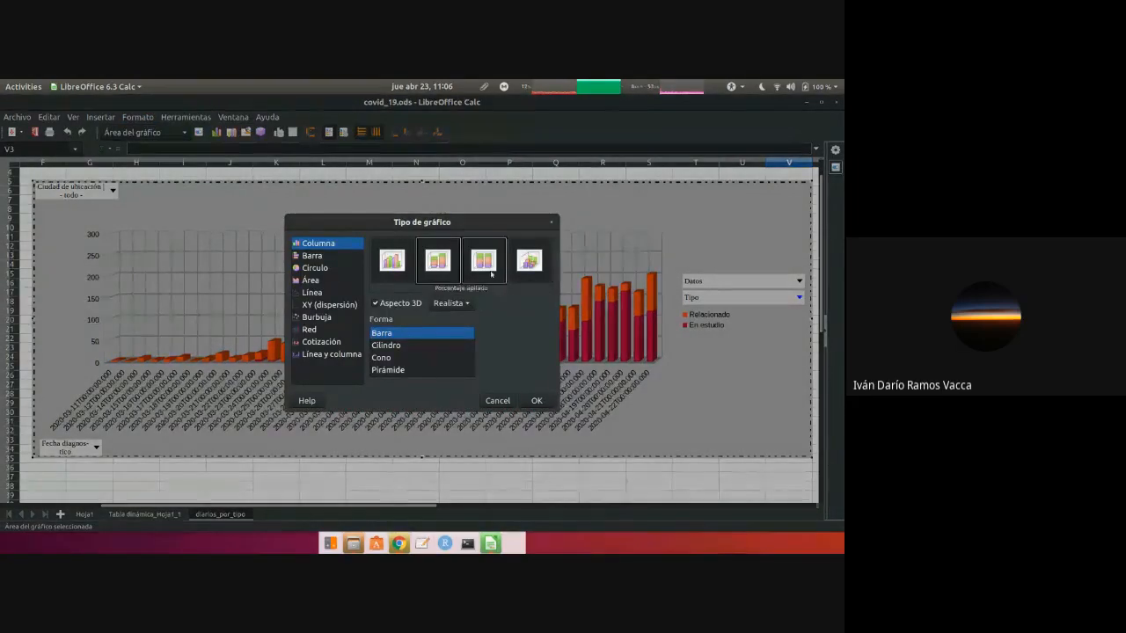
click(489, 270)
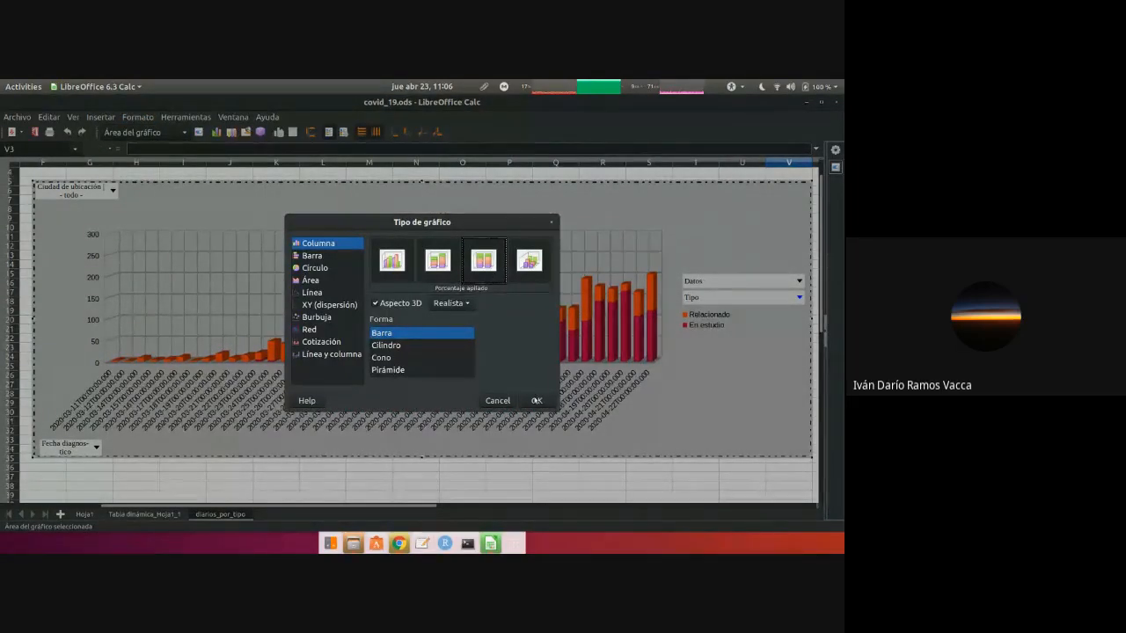
click(535, 401)
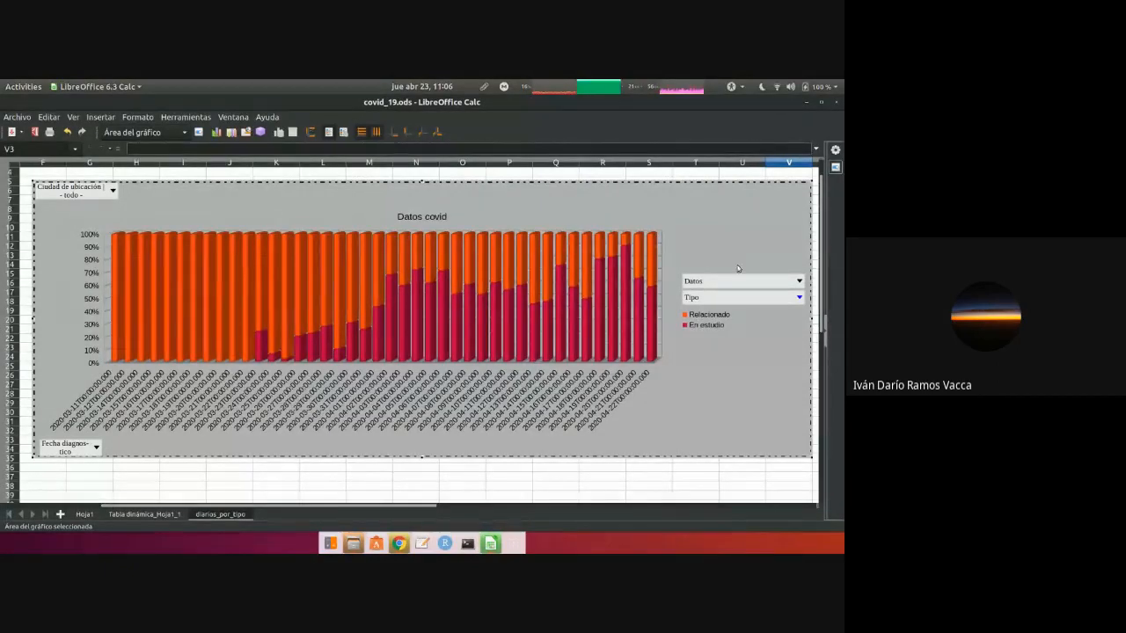
- Add Importado to En estudio and Relacionado in the chart's Tipo filter and leave chart editing
click(800, 298)
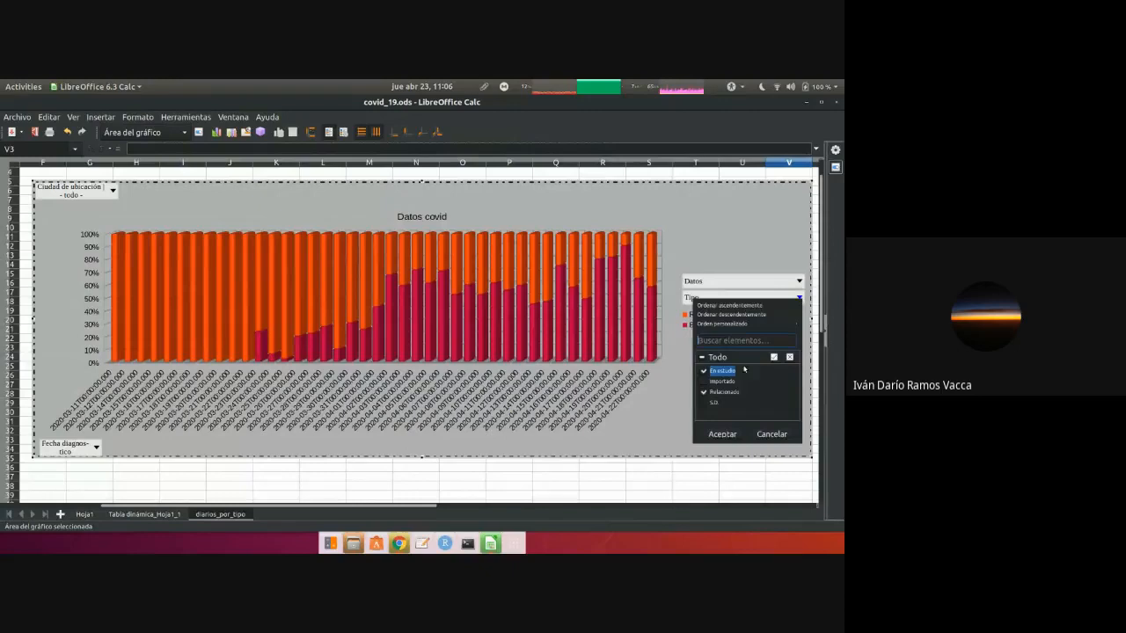
click(727, 434)
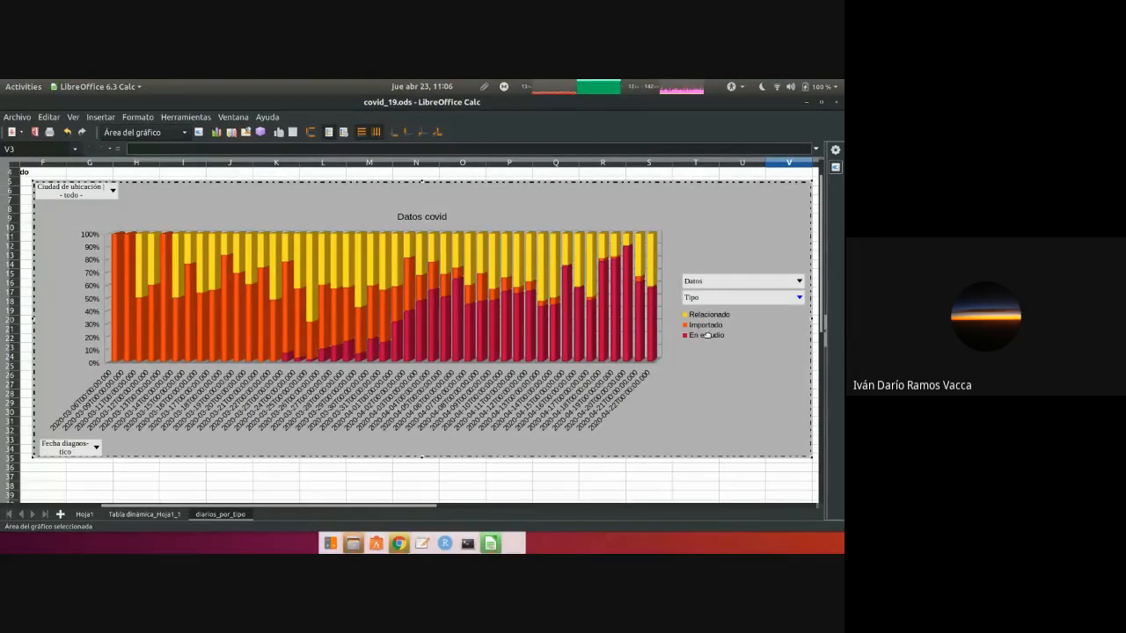
click(421, 324)
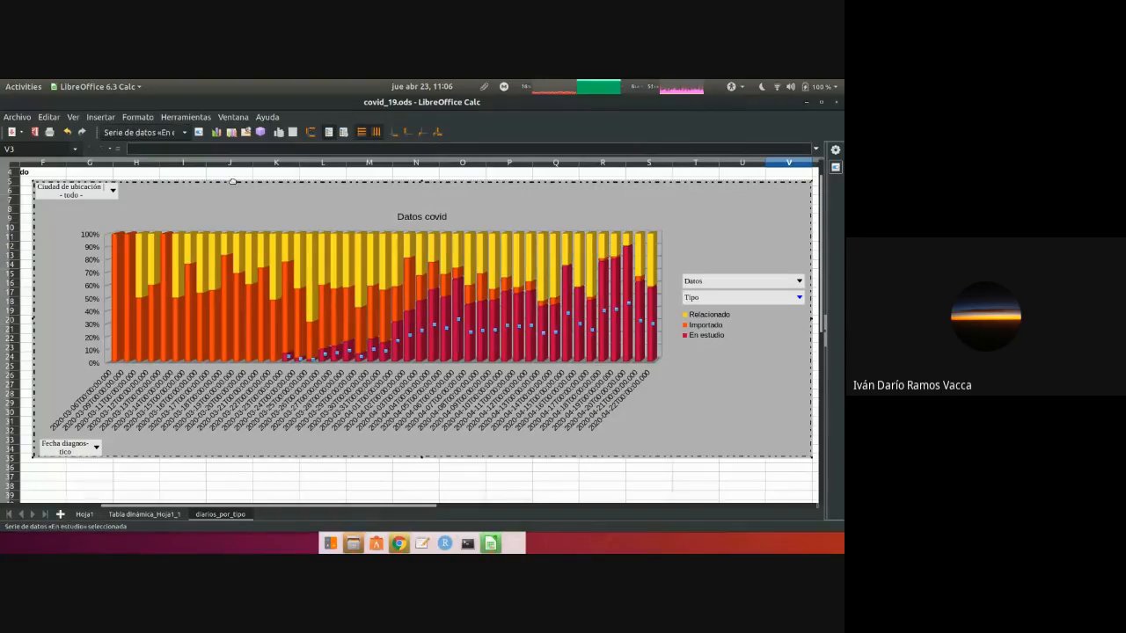
click(232, 200)
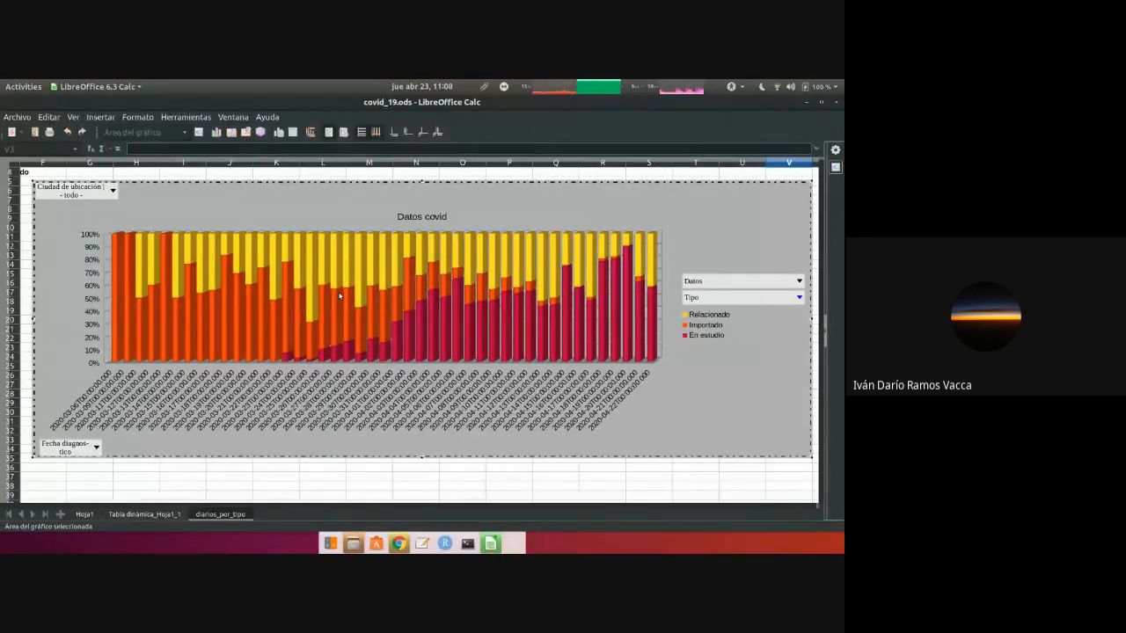
click(509, 174)
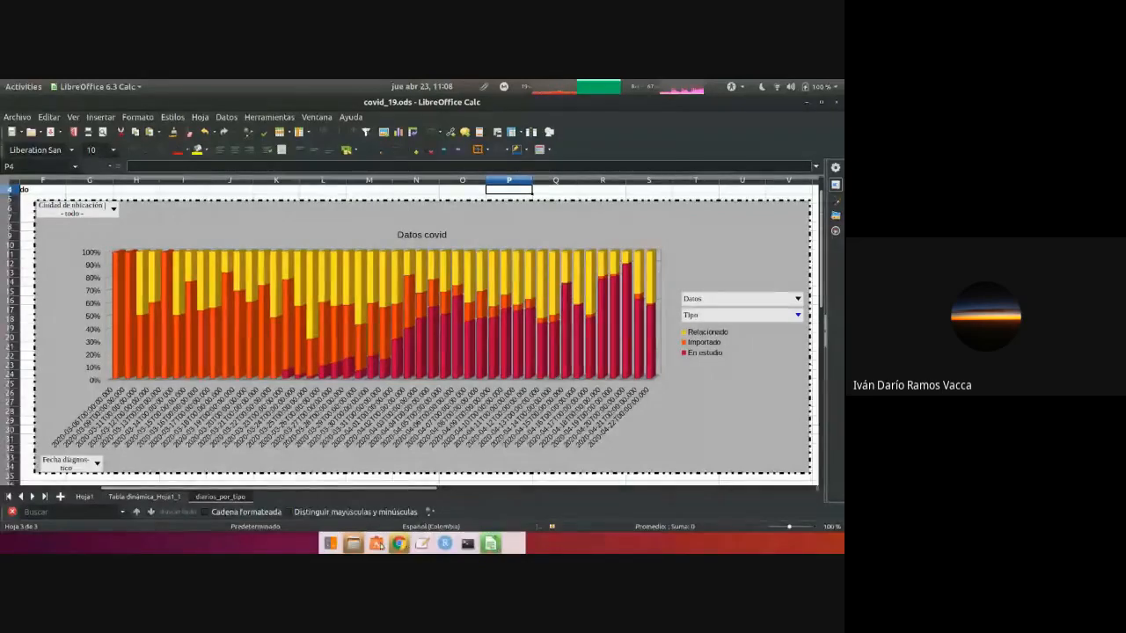
- Switch to the Google Meet call in Chrome, read the chat messages and show the overview of open windows
click(398, 543)
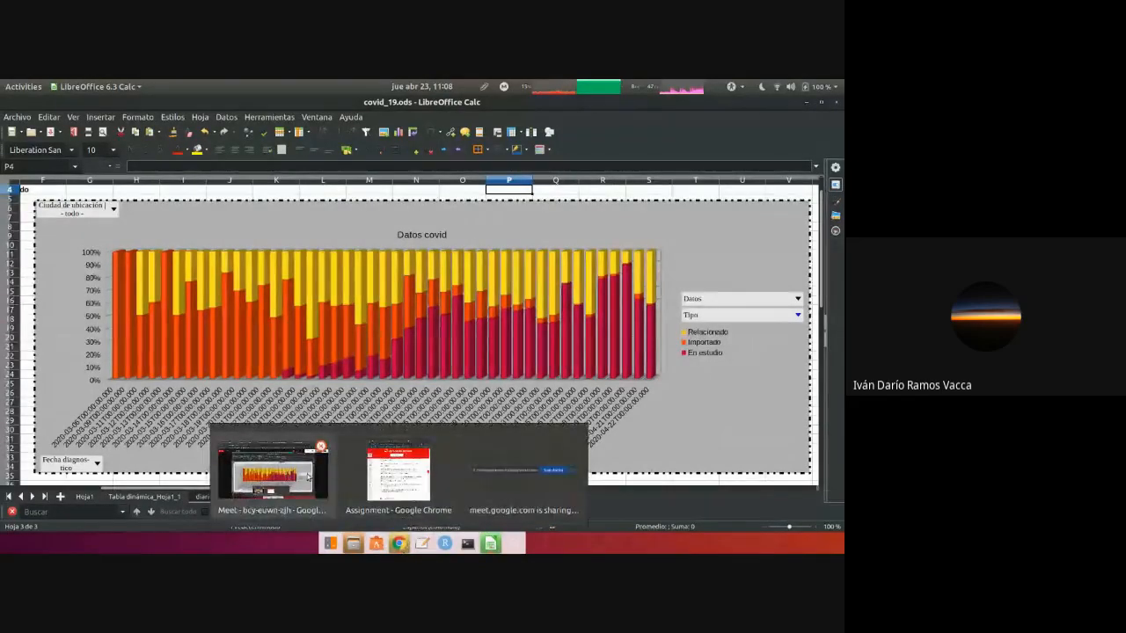
click(273, 475)
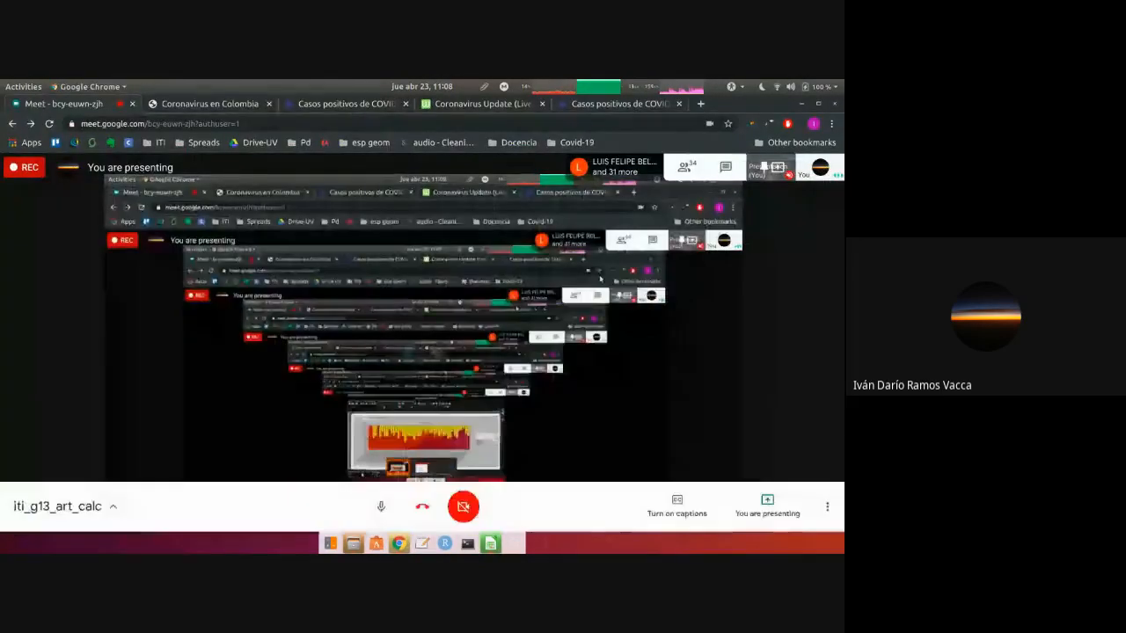
click(729, 170)
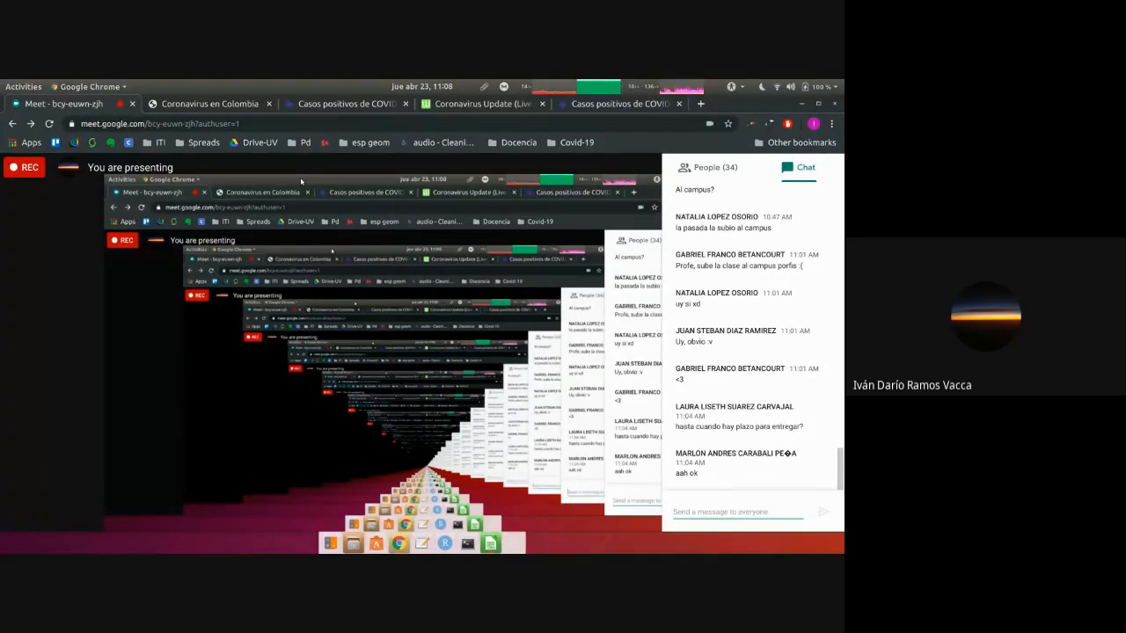
key(super)
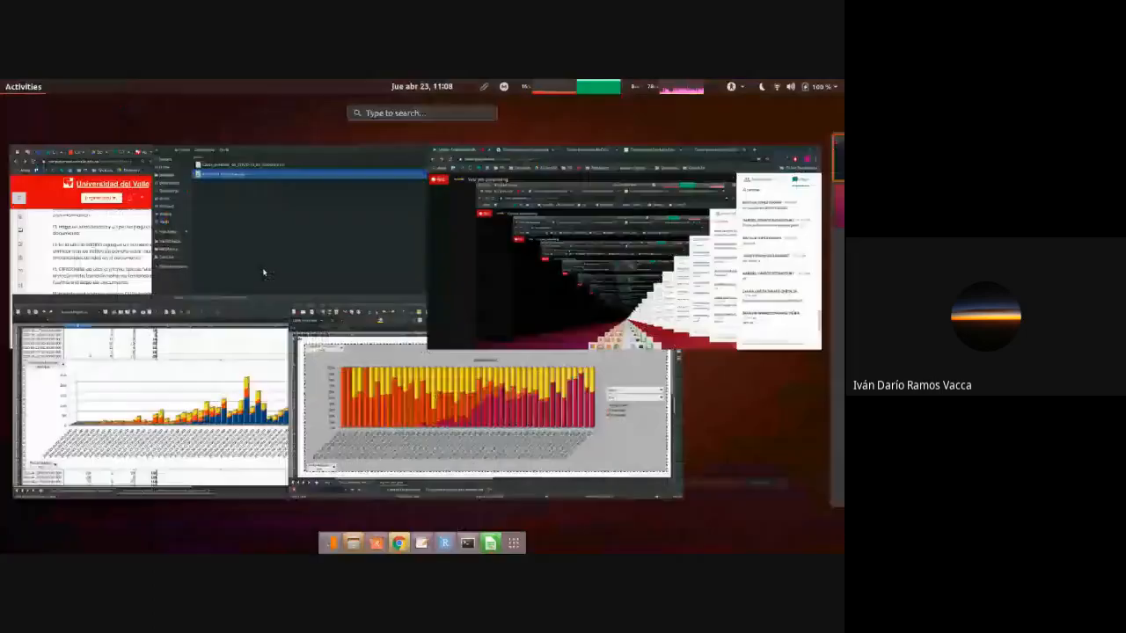
- Start a new LibreOffice Writer document and insert a Sumario table of contents covering the whole document, titled Sumario
text(write)
key(Return)
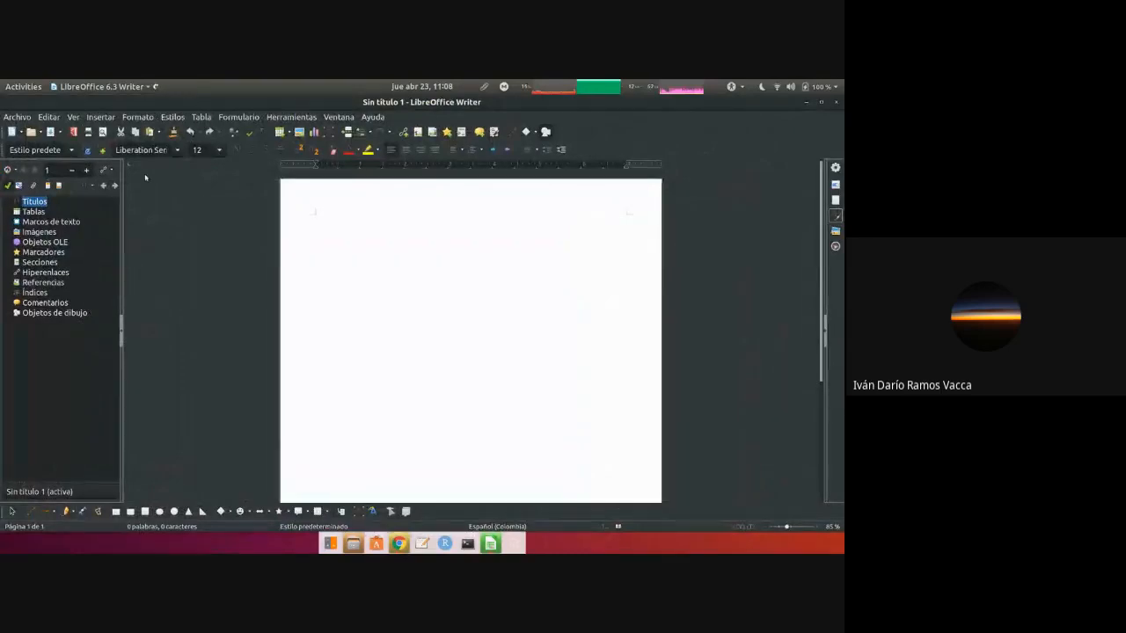
click(109, 118)
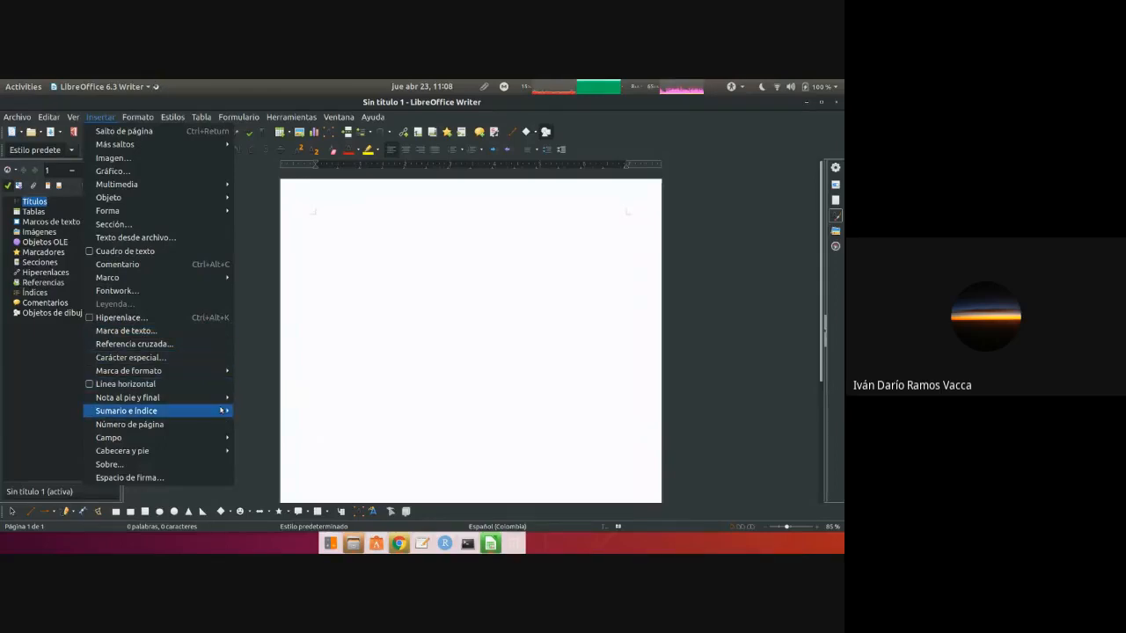
mouse_move(221, 412)
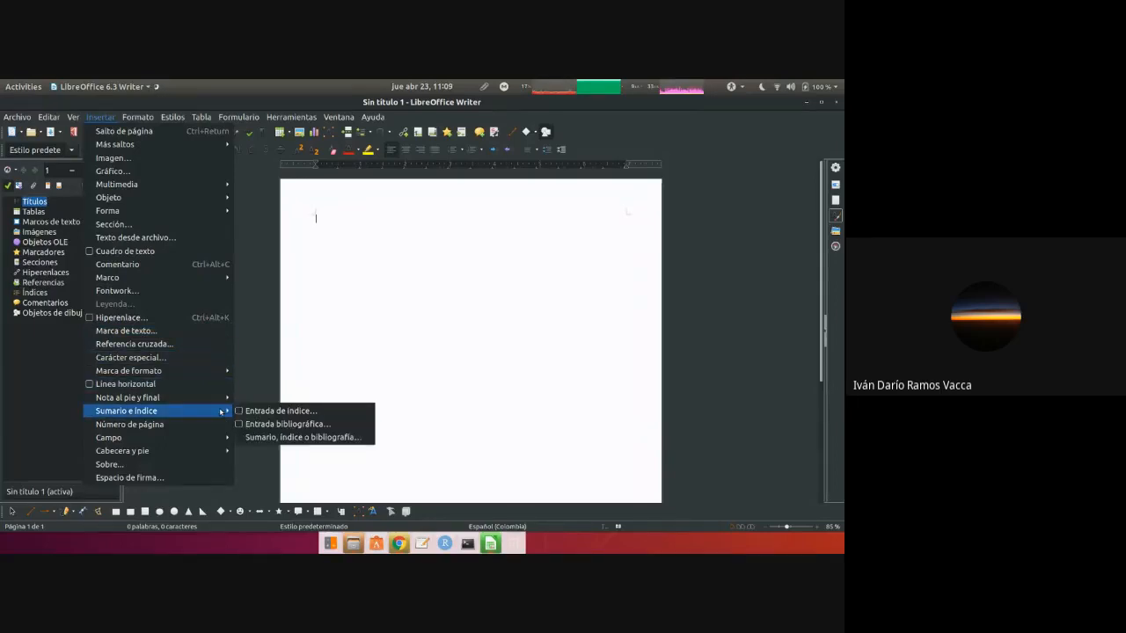
click(249, 437)
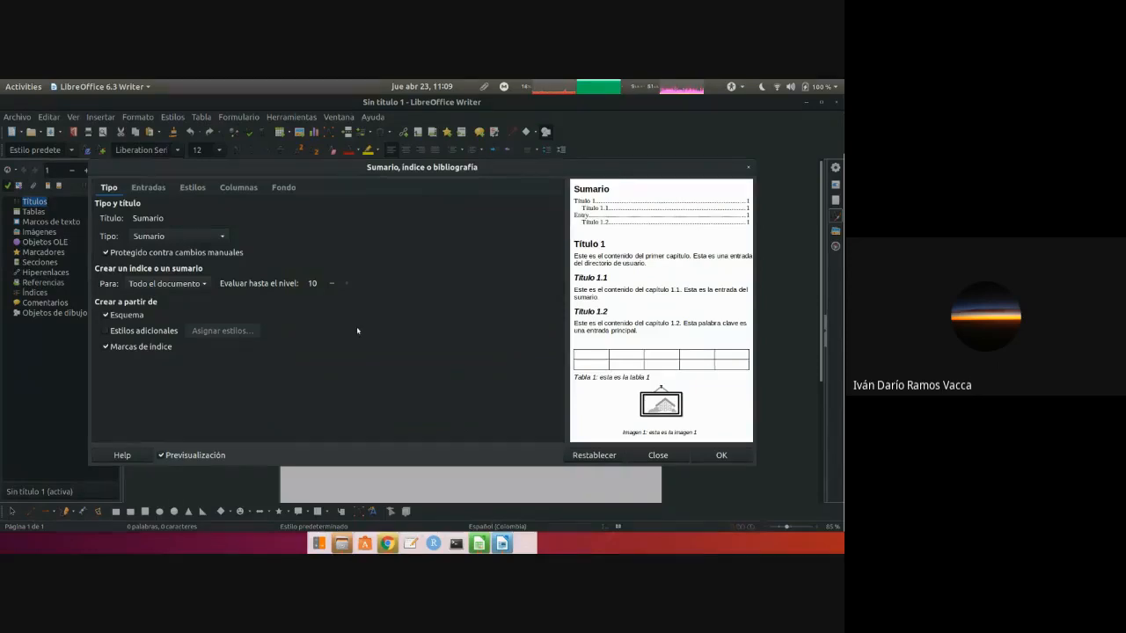
click(209, 215)
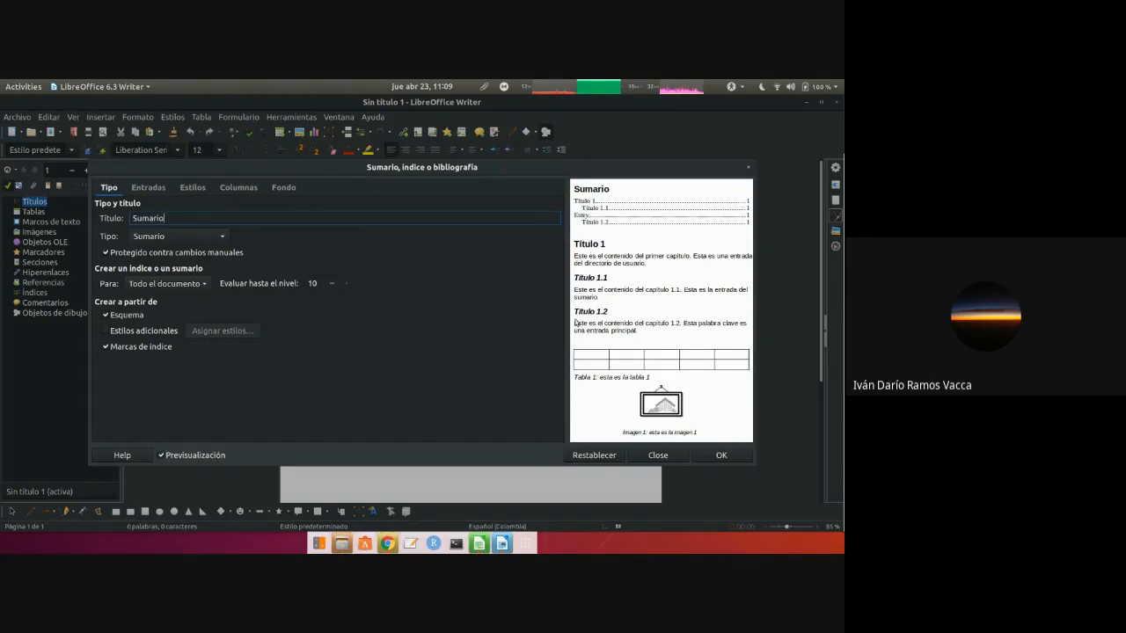
click(711, 454)
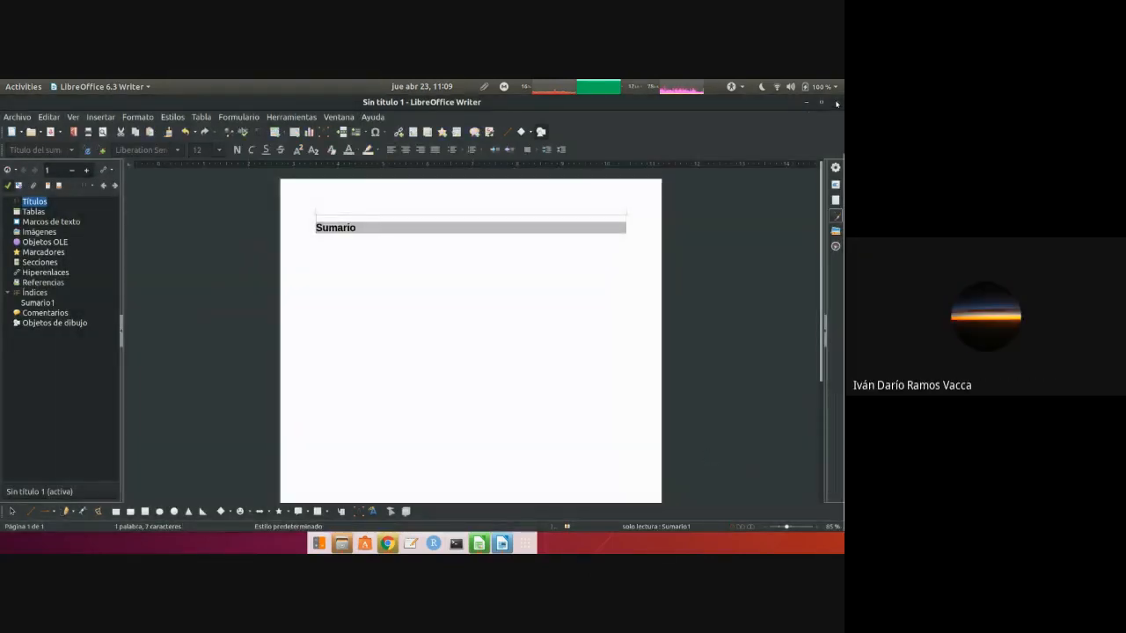
- Close the untitled Writer document without saving its changes
click(836, 102)
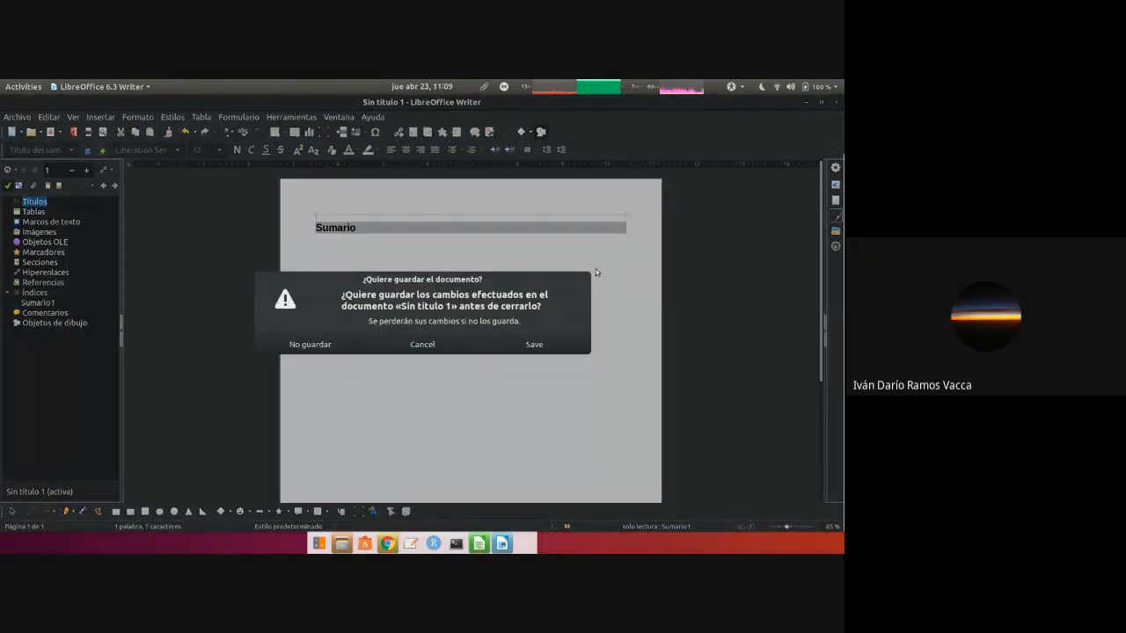
click(310, 345)
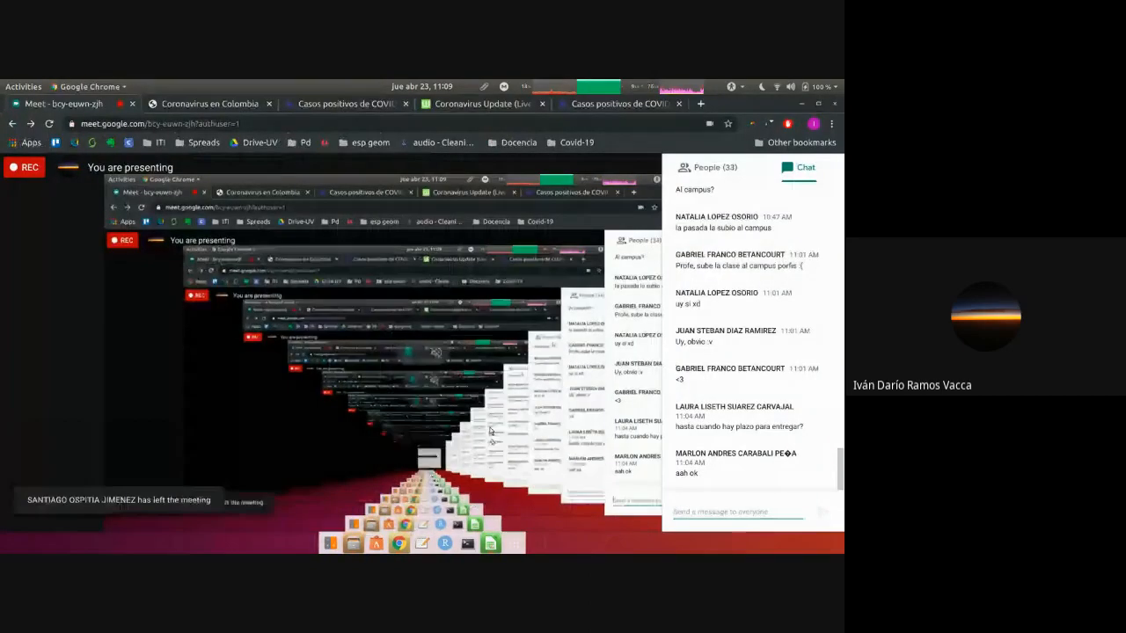
- Hide the chat in the Google Meet call and stop recording the meeting
click(622, 471)
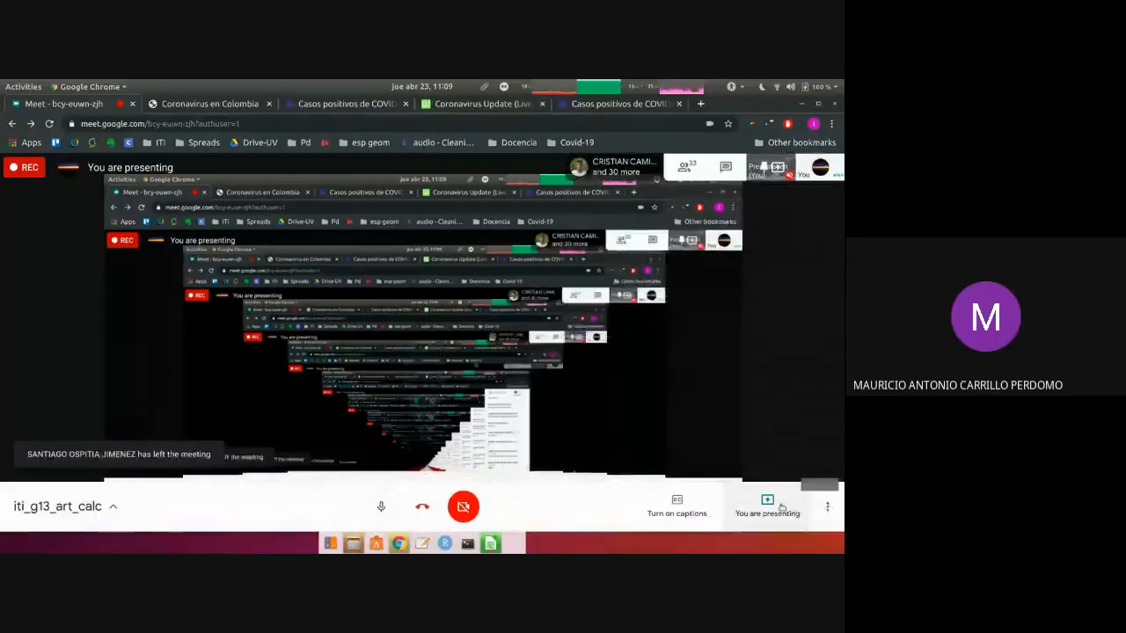
click(828, 506)
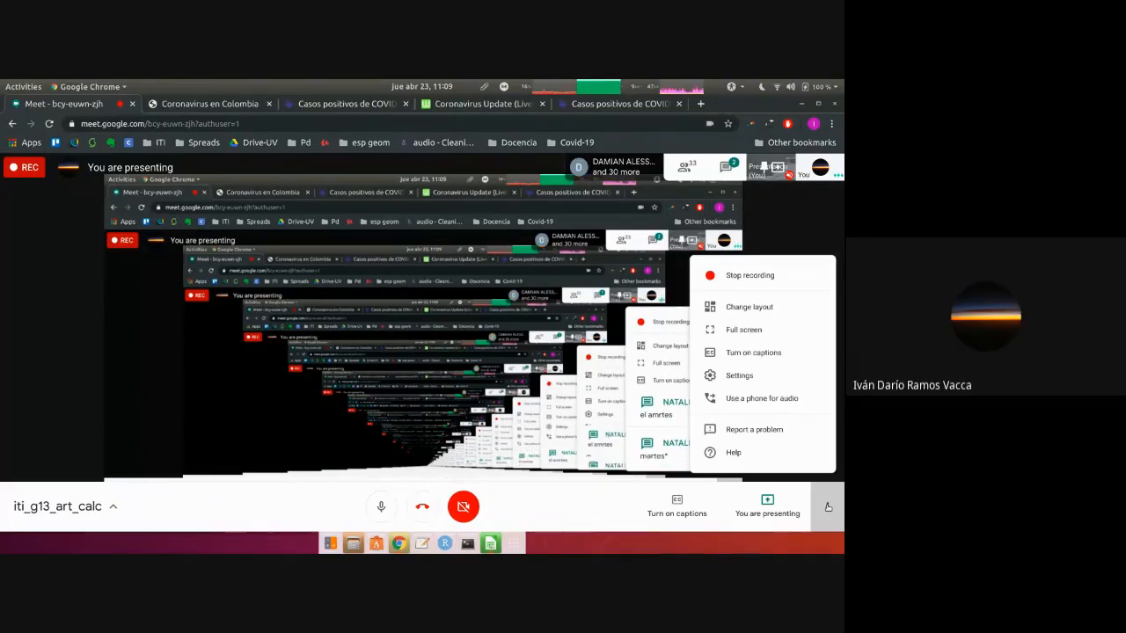
click(759, 276)
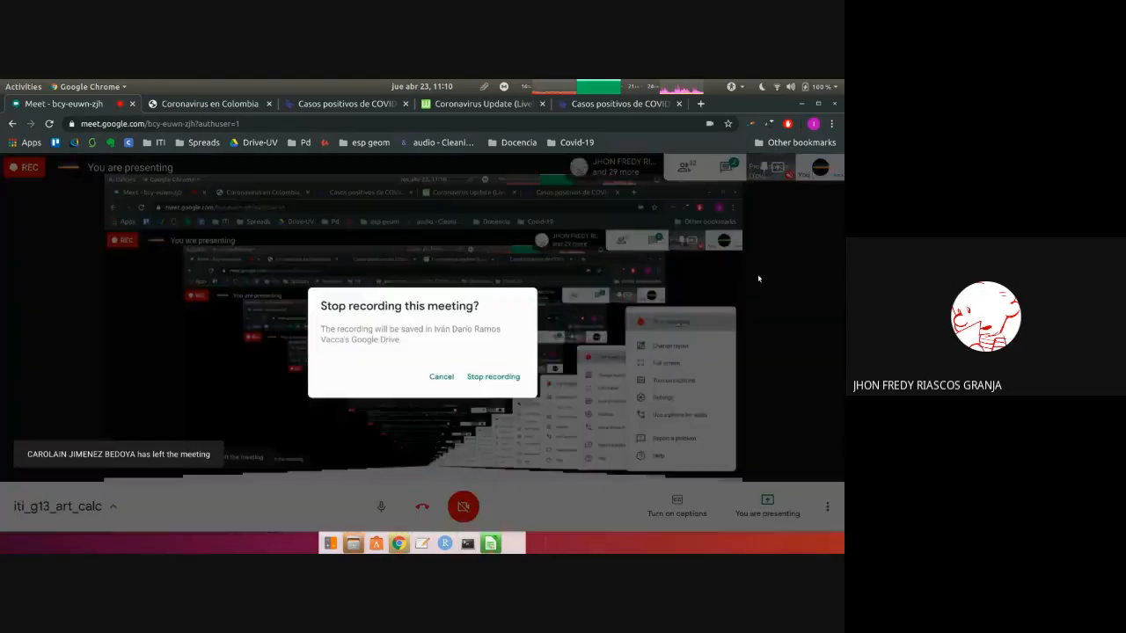